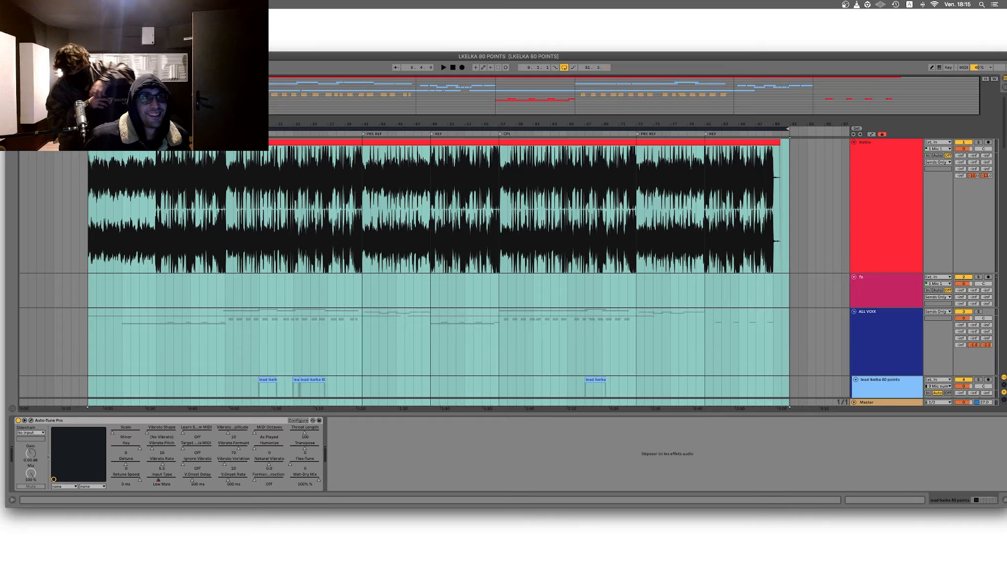
Step: Create a new Live set and save it as LOORR TWITCH in the LOOR folder
{"action": "key", "text": "super+n"}
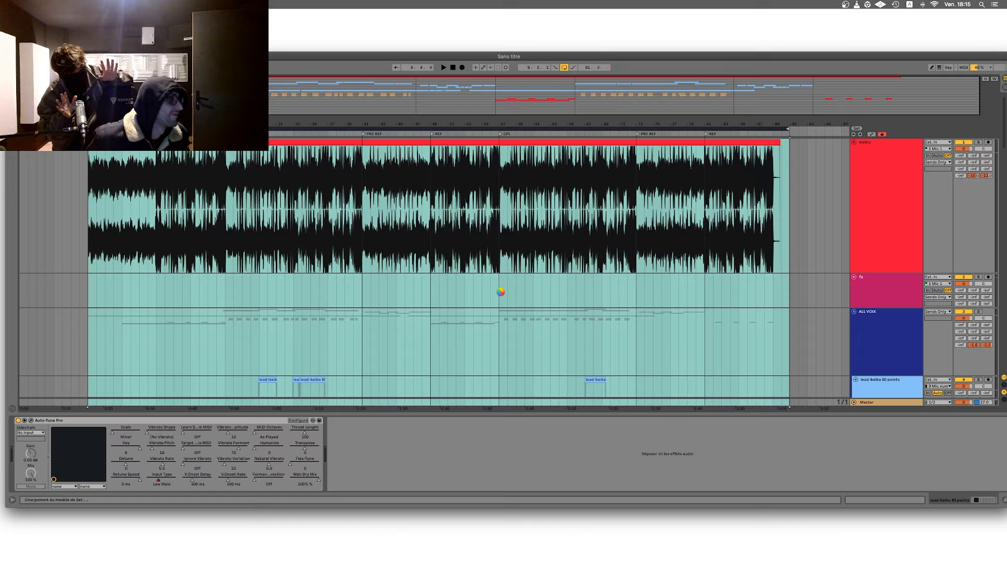
{"action": "mouse_move", "coordinate": [383, 565]}
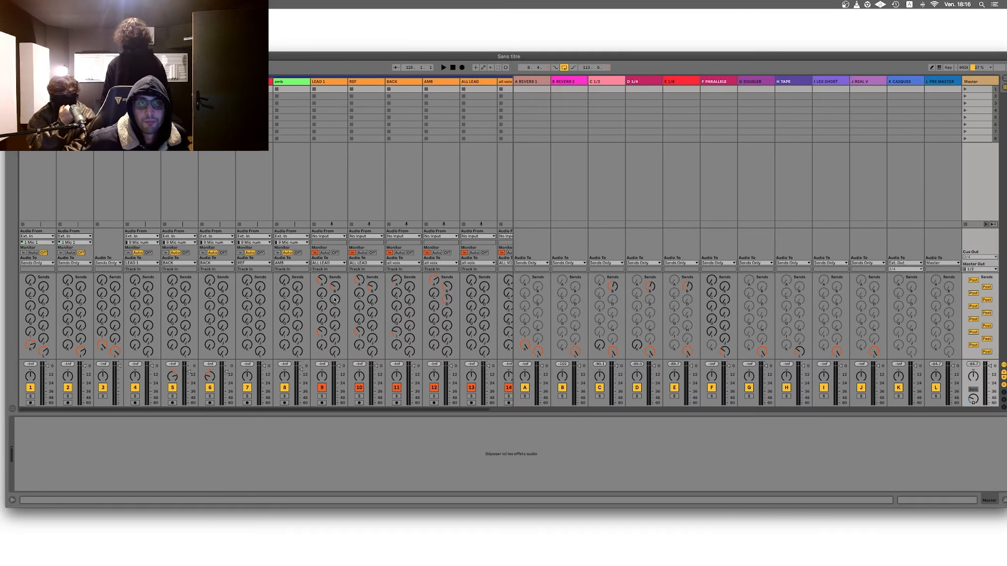
{"action": "key", "text": "super+s"}
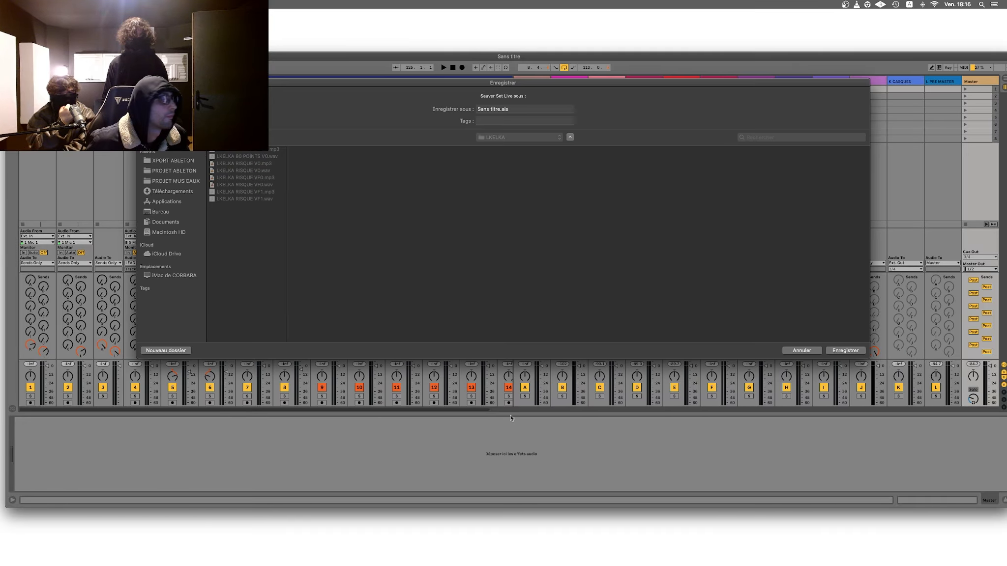
{"action": "scroll", "coordinate": [334, 296], "scroll_direction": "down", "scroll_amount": 4}
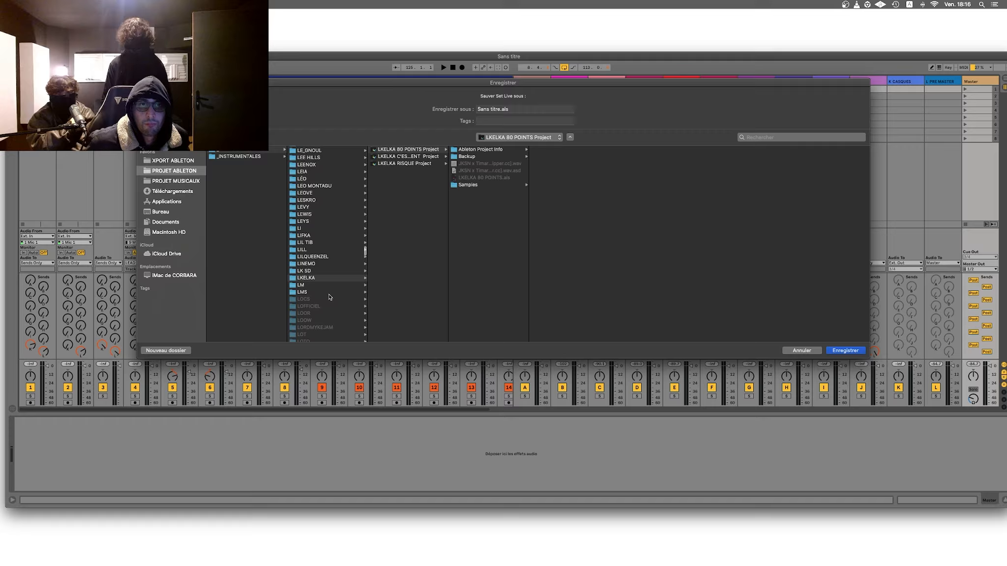
{"action": "left_click", "coordinate": [308, 305]}
{"action": "left_click_drag", "start_coordinate": [515, 109], "coordinate": [439, 107]}
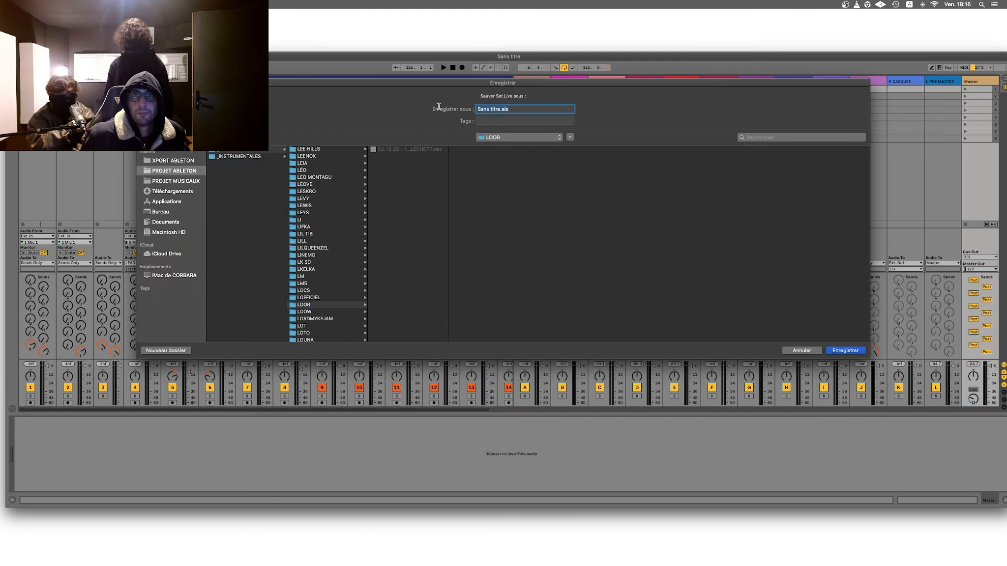
{"action": "type", "text": "LOORR"}
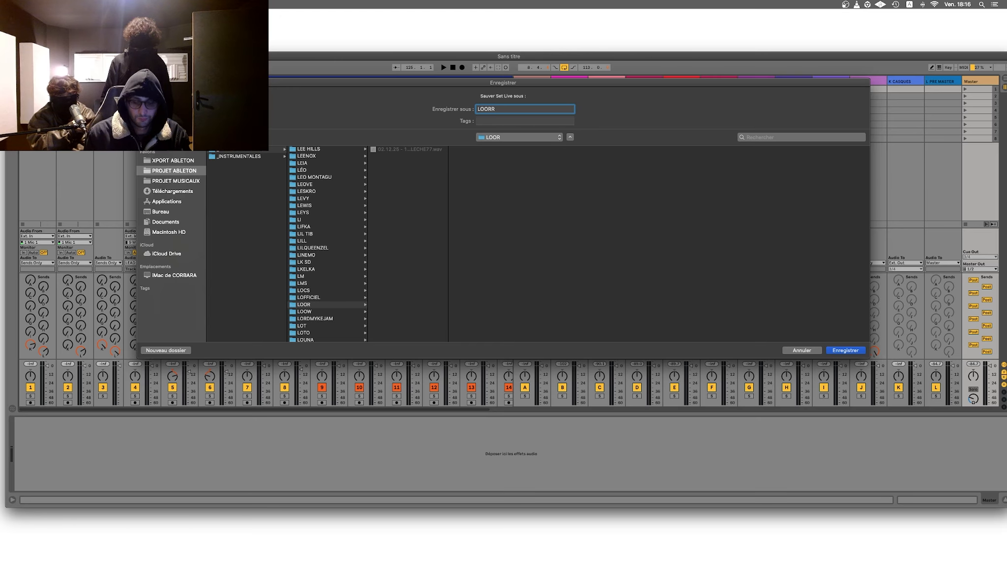
{"action": "type", "text": "TW"}
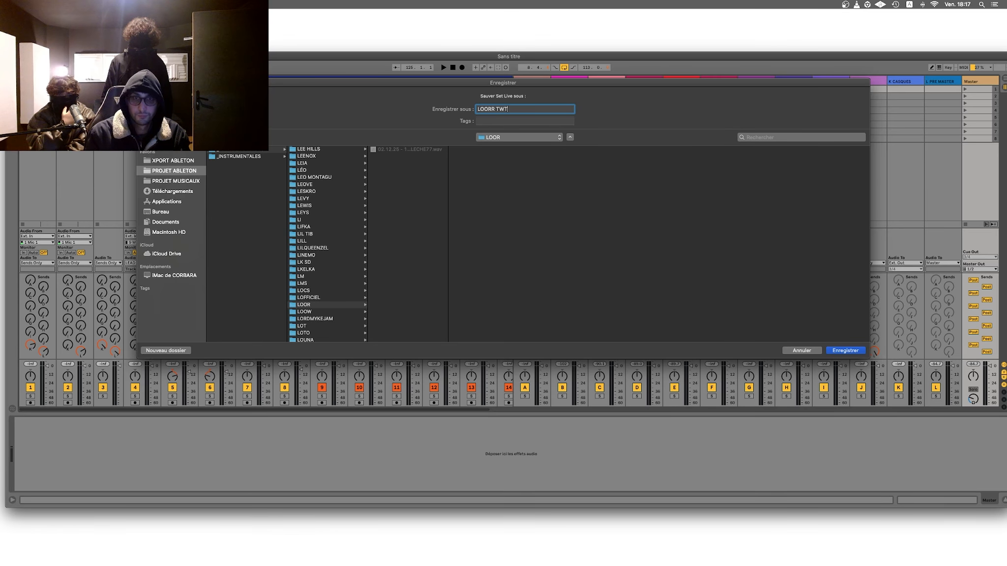
{"action": "type", "text": "ITCH"}
{"action": "key", "text": "Return"}
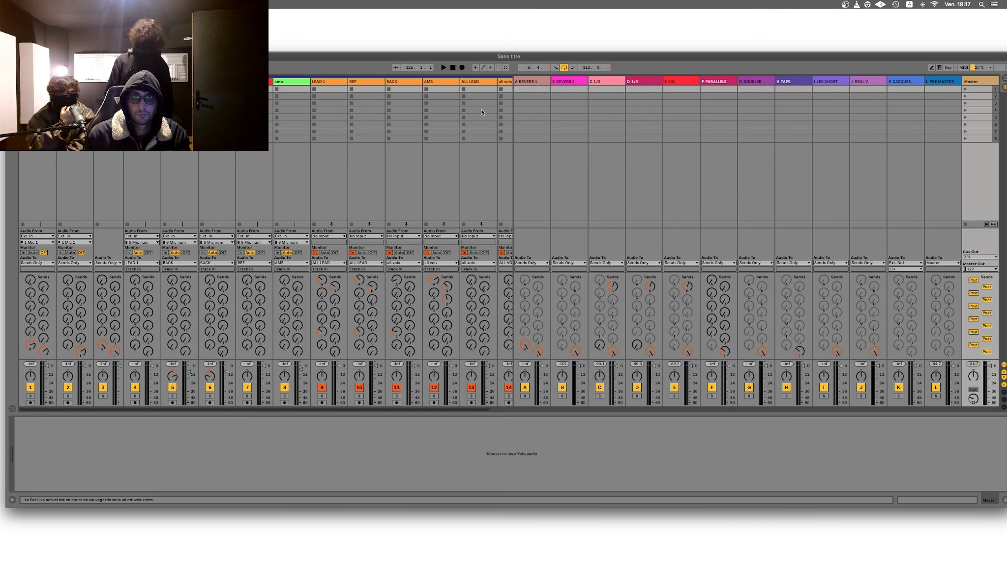
Step: Import the 125 BPM instrumental audio file into the arrangement on the red first track, starting at bar 9
{"action": "key", "text": "Tab"}
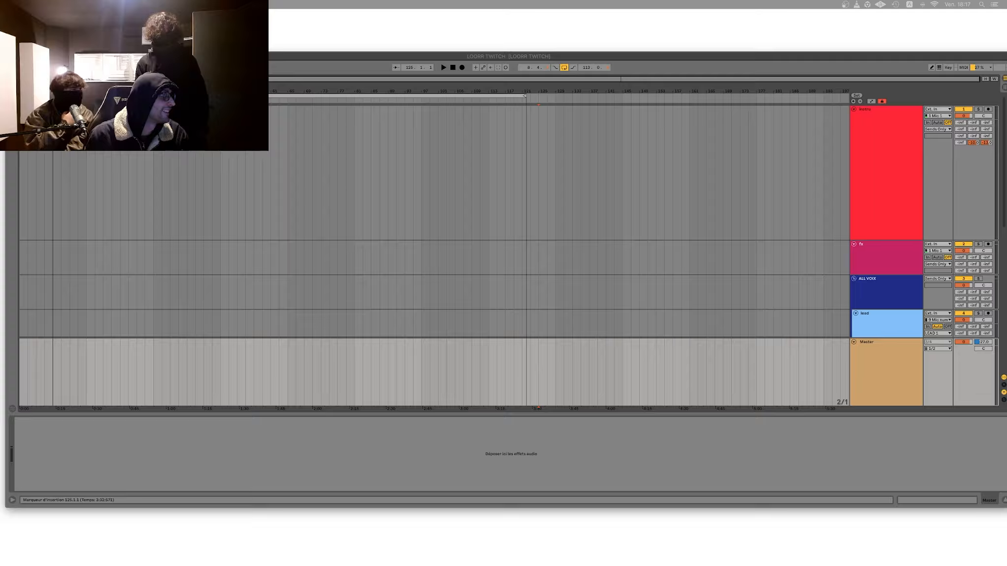
{"action": "left_click_drag", "start_coordinate": [0, 242], "coordinate": [55, 167]}
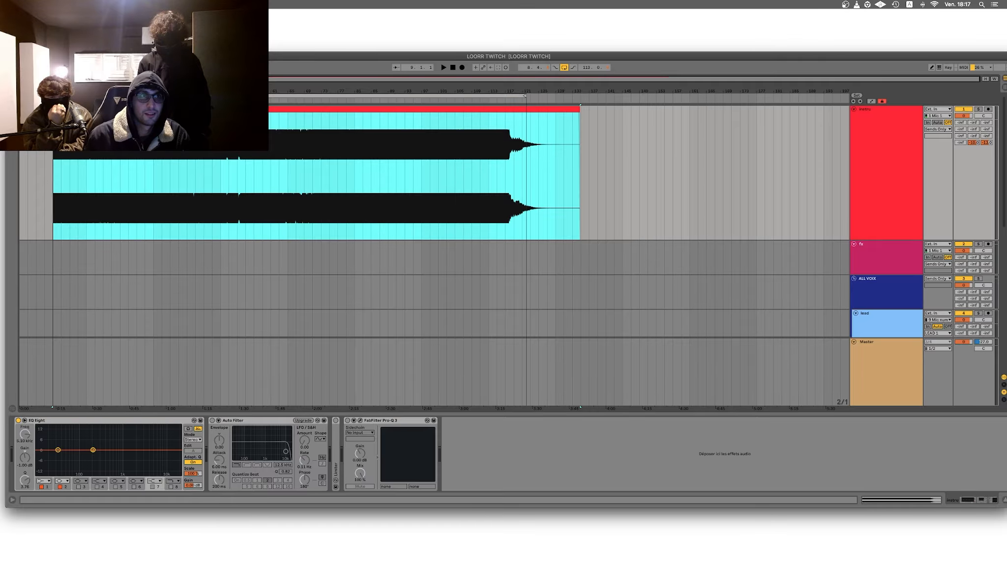
{"action": "left_click", "coordinate": [422, 109]}
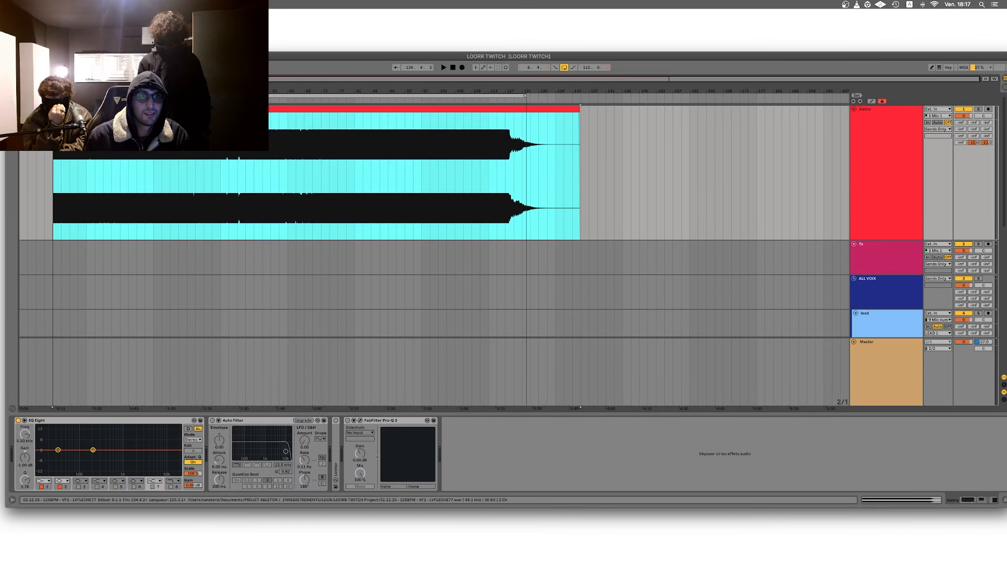
{"action": "left_click", "coordinate": [111, 186]}
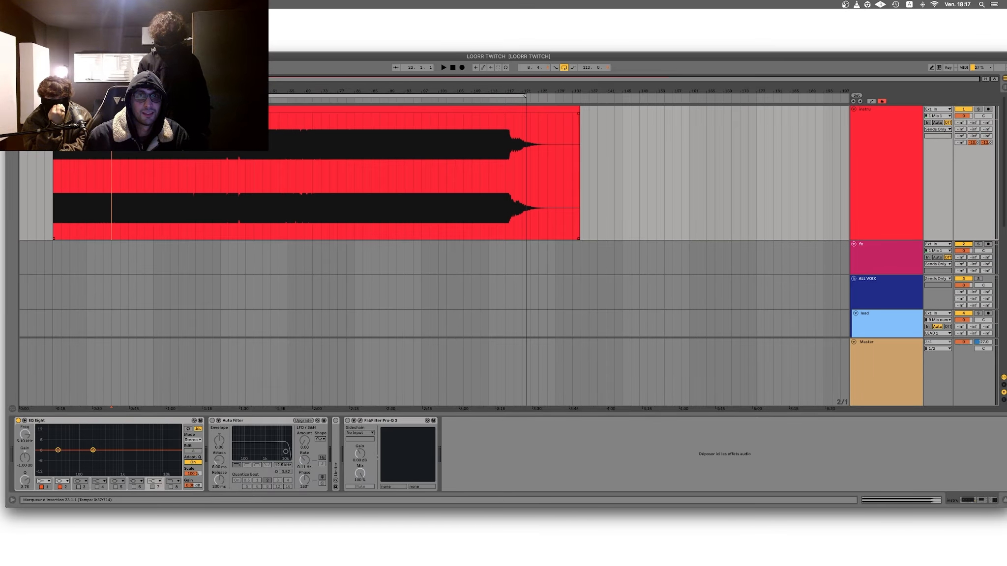
{"action": "left_click_drag", "start_coordinate": [133, 91], "coordinate": [175, 91]}
{"action": "left_click", "coordinate": [175, 109]}
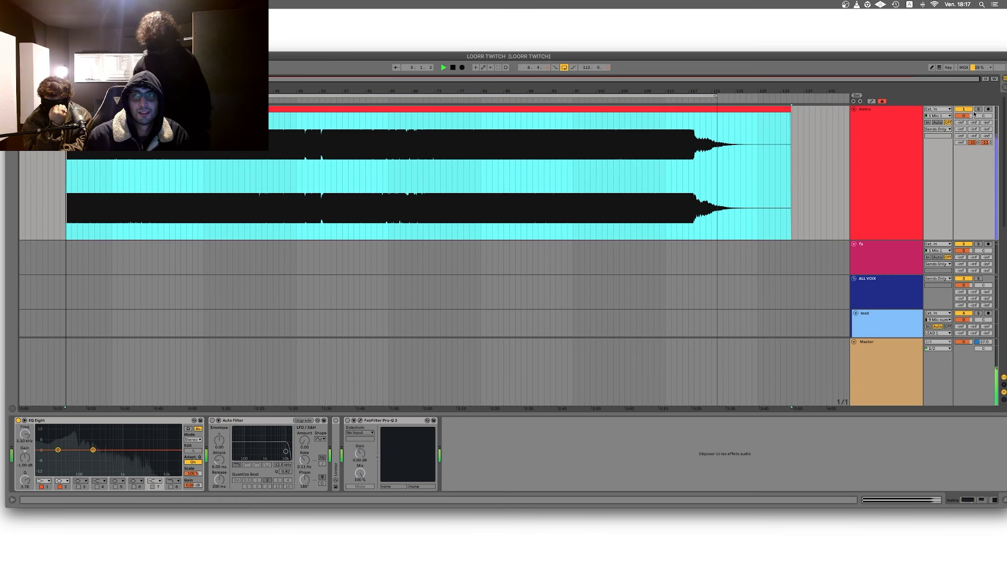
Step: Play the start of the instrumental briefly and set the song tempo to 125 BPM
{"action": "key", "text": "space"}
{"action": "key", "text": "space"}
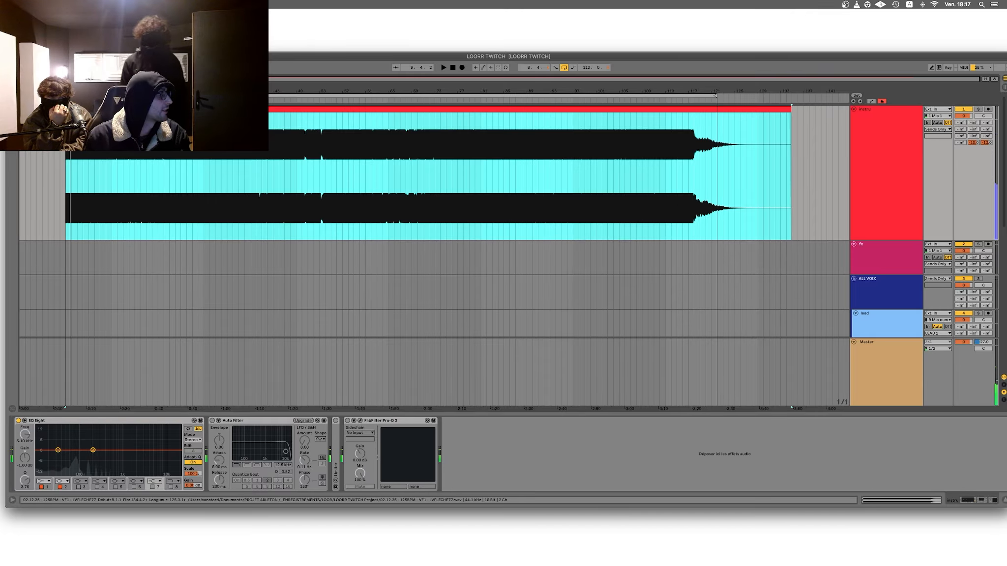
{"action": "left_click", "coordinate": [51, 67]}
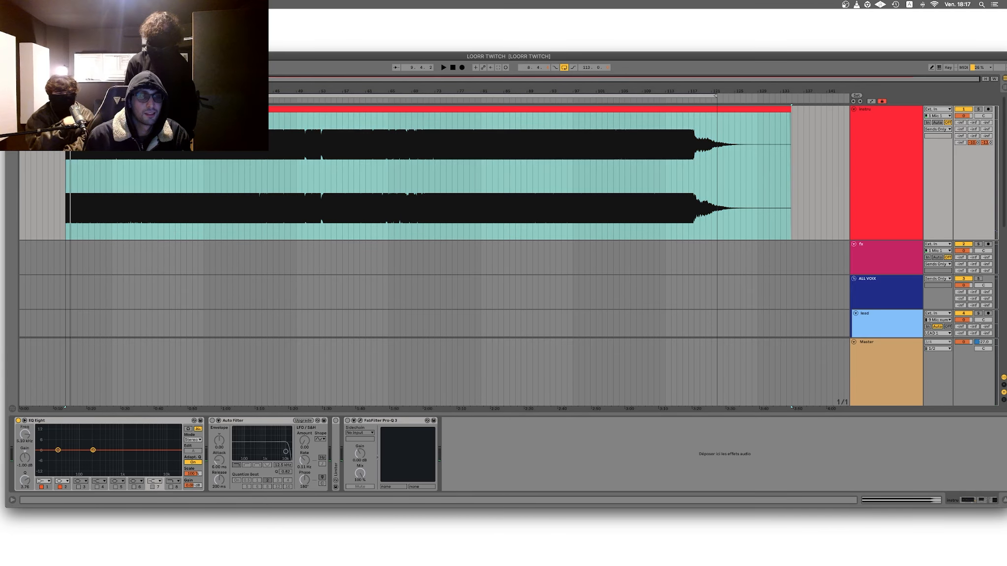
{"action": "type", "text": "125"}
{"action": "key", "text": "Return"}
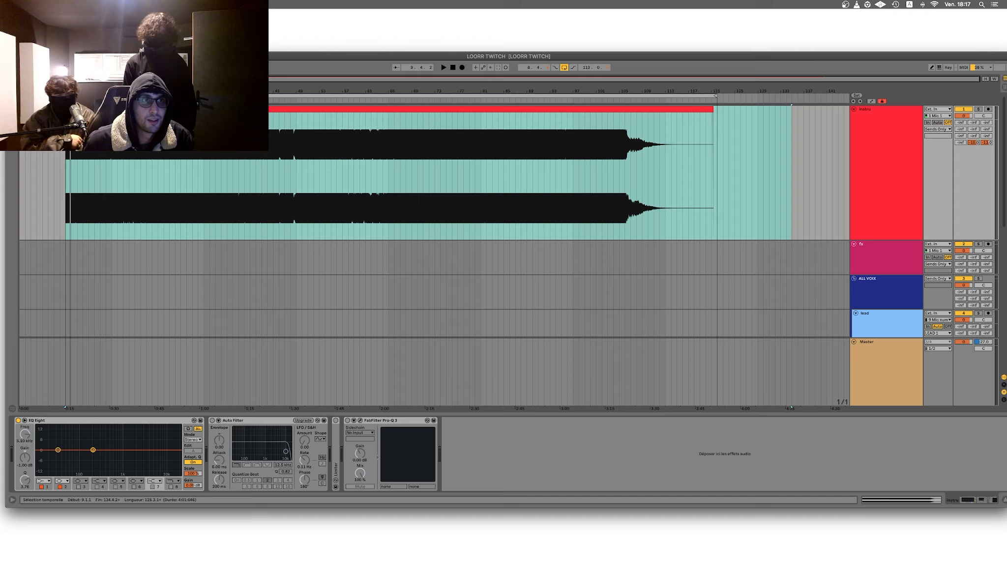
Step: Show the automation lanes and set the Master track's Song Tempo range to a minimum of 125 and a maximum of 161
{"action": "left_click", "coordinate": [66, 197]}
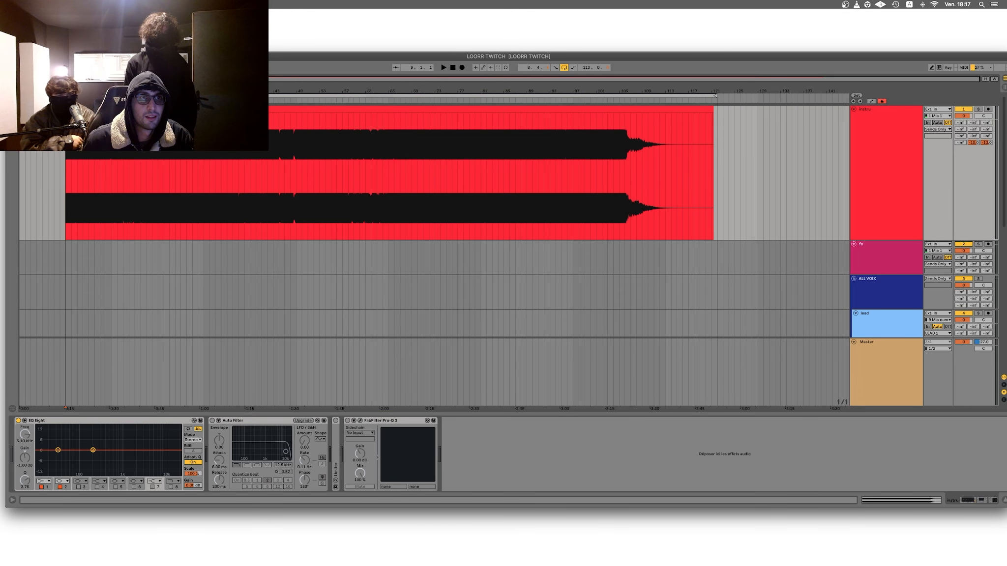
{"action": "left_click", "coordinate": [69, 73]}
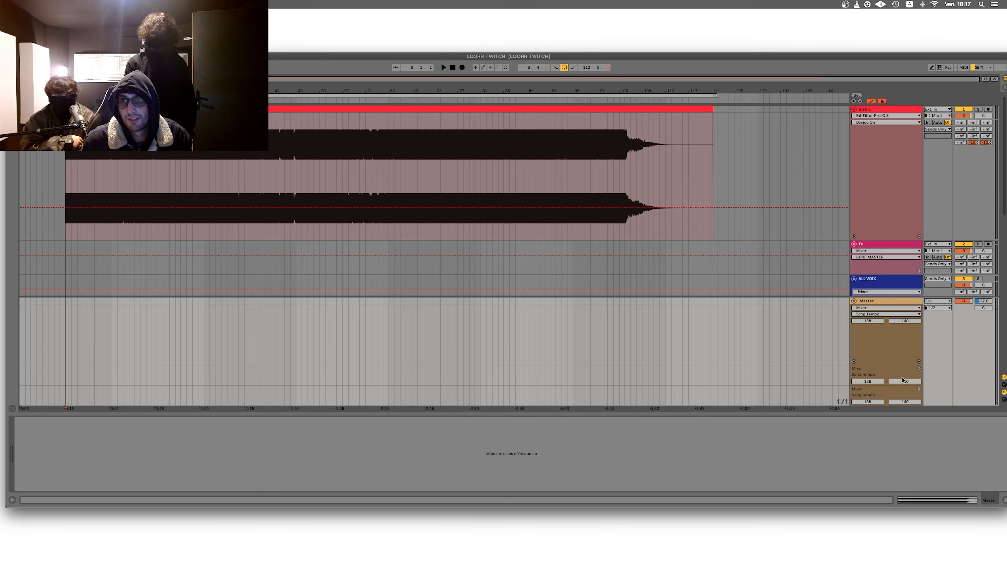
{"action": "left_click", "coordinate": [905, 383]}
{"action": "type", "text": "161"}
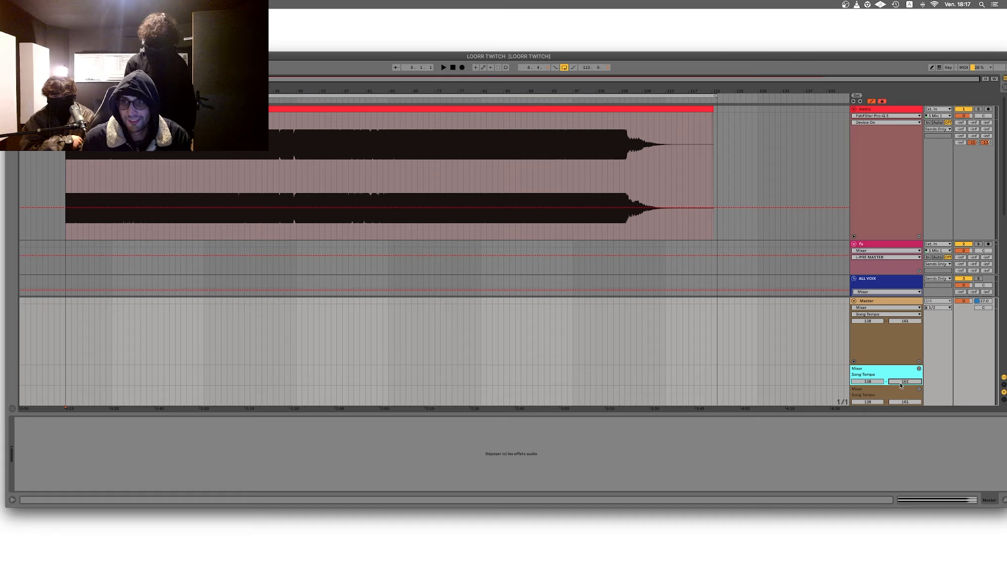
{"action": "left_click", "coordinate": [872, 383]}
{"action": "type", "text": "125"}
{"action": "key", "text": "Return"}
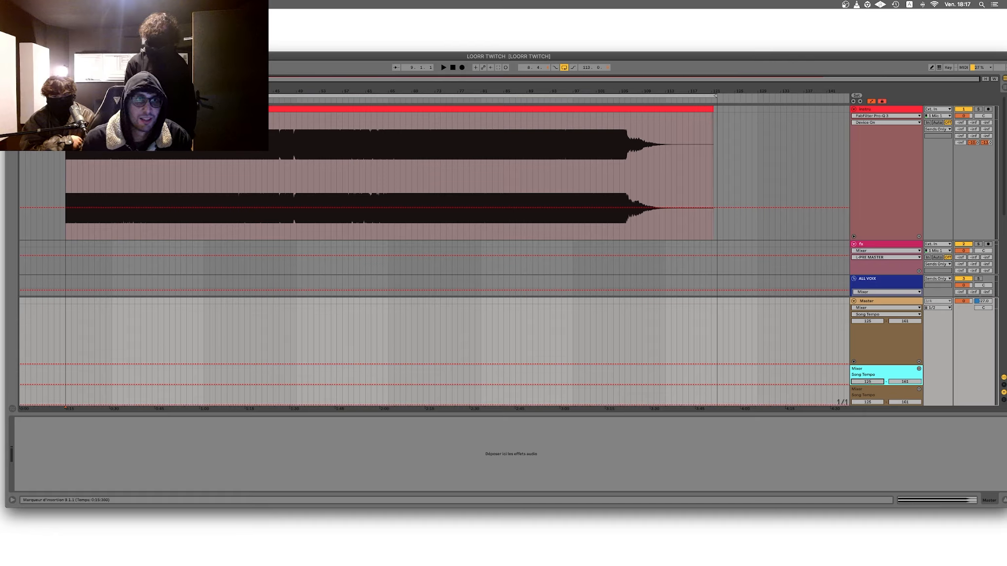
Step: Play the instrumental from bars 79 and 81 to locate where its tempo changes
{"action": "left_click_drag", "start_coordinate": [65, 142], "coordinate": [475, 150]}
{"action": "left_click", "coordinate": [470, 150]}
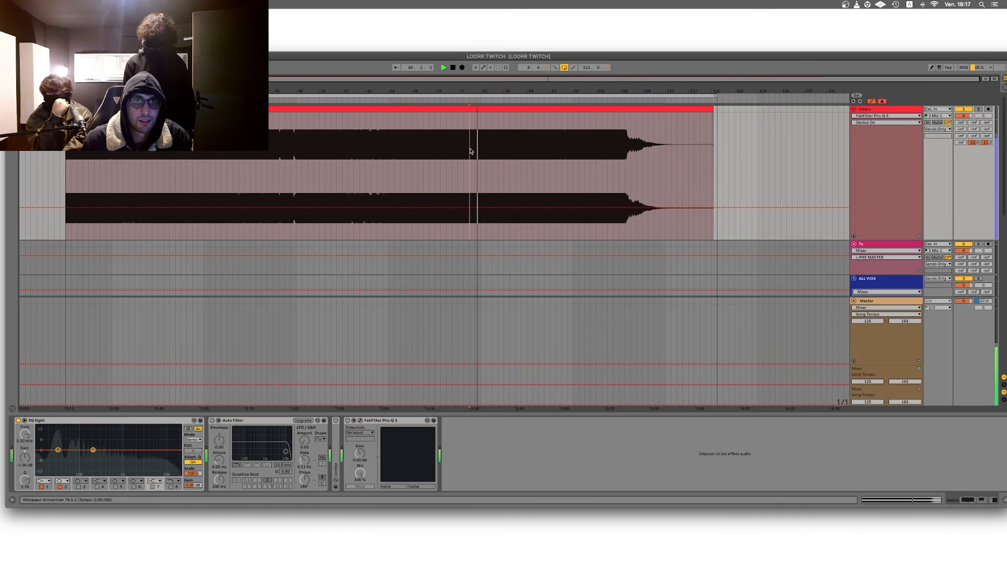
{"action": "key", "text": "space"}
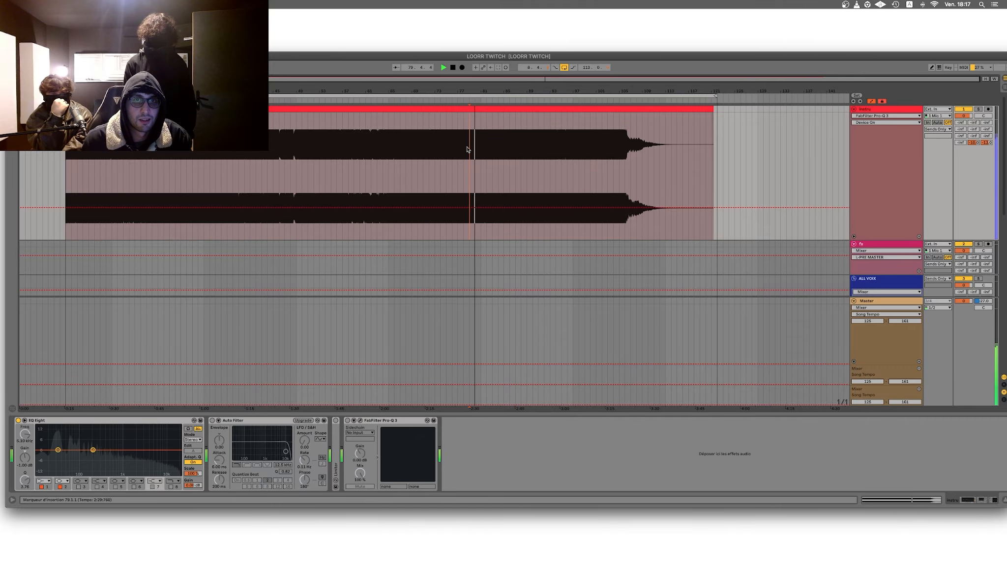
{"action": "left_click_drag", "start_coordinate": [66, 144], "coordinate": [481, 144]}
{"action": "left_click", "coordinate": [481, 143]}
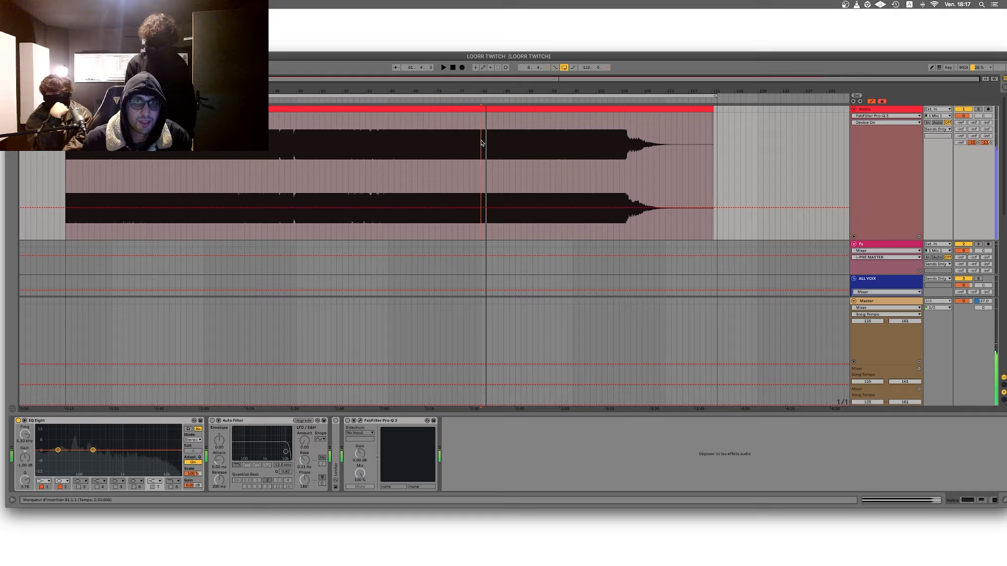
{"action": "key", "text": "space"}
Step: Automate the Master track's Song Tempo to jump to 161 BPM at bar 81 and hold it until the end
{"action": "left_click_drag", "start_coordinate": [482, 93], "coordinate": [585, 394]}
{"action": "key", "text": "space"}
{"action": "key", "text": "space"}
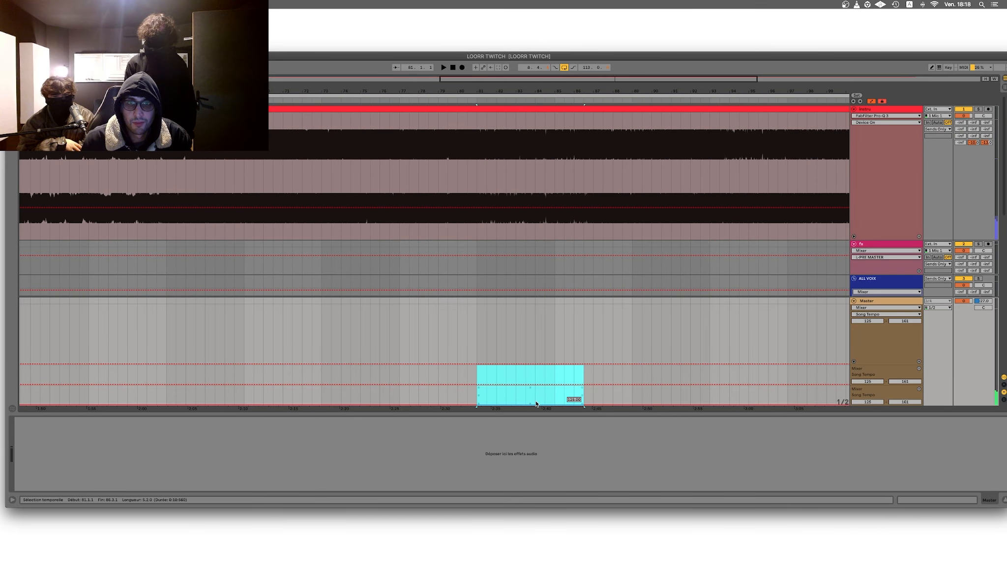
{"action": "left_click", "coordinate": [536, 396]}
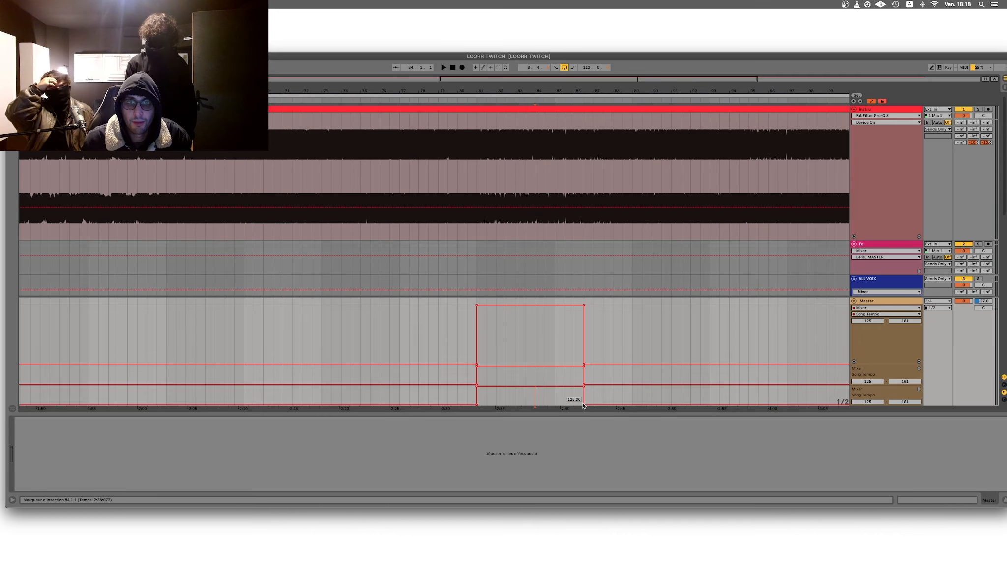
{"action": "left_click", "coordinate": [583, 406]}
Step: Play the instrumental across the tempo jump and again from bar 81 to check the automation against the beat
{"action": "left_click", "coordinate": [453, 167]}
{"action": "key", "text": "space"}
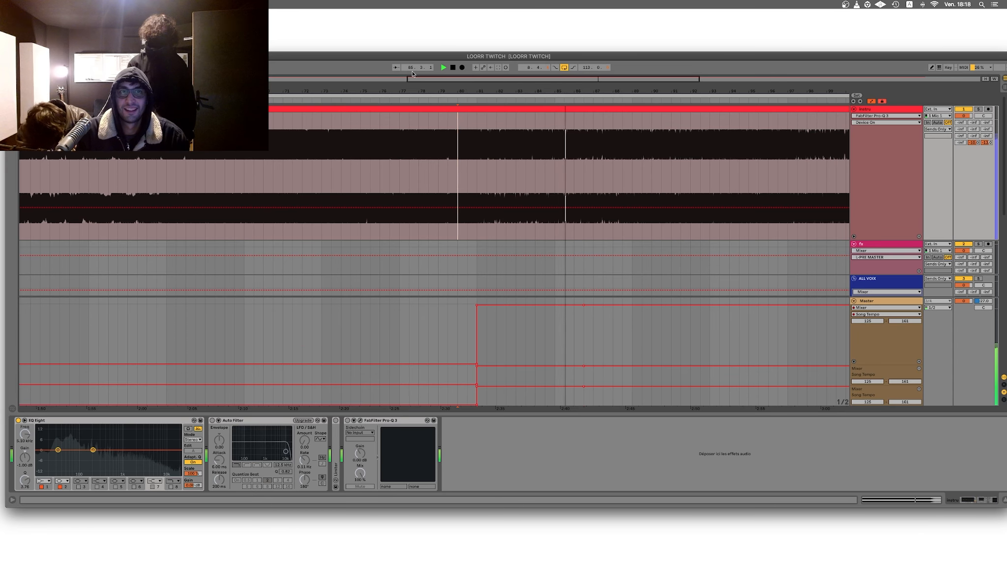
{"action": "left_click", "coordinate": [477, 207]}
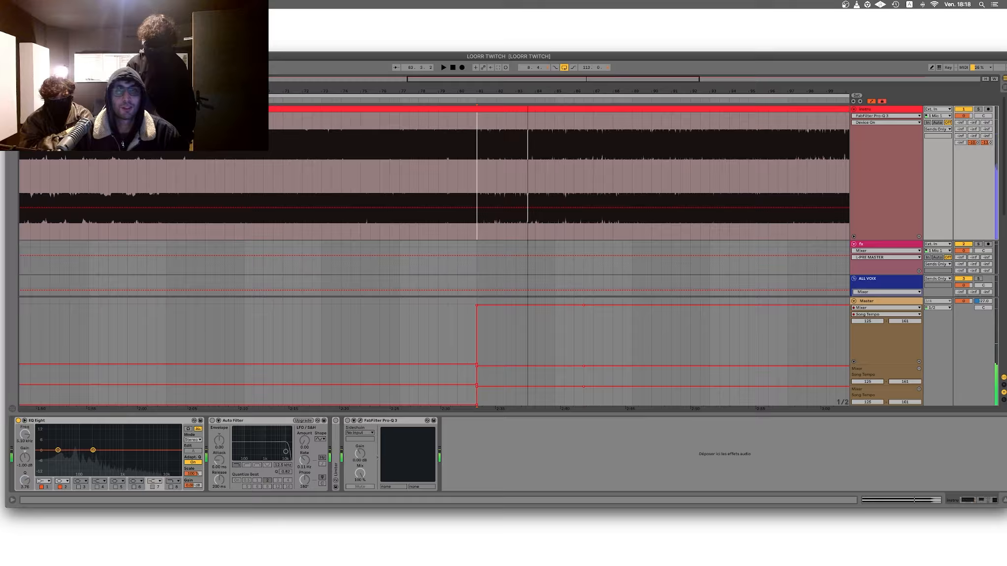
{"action": "key", "text": "space"}
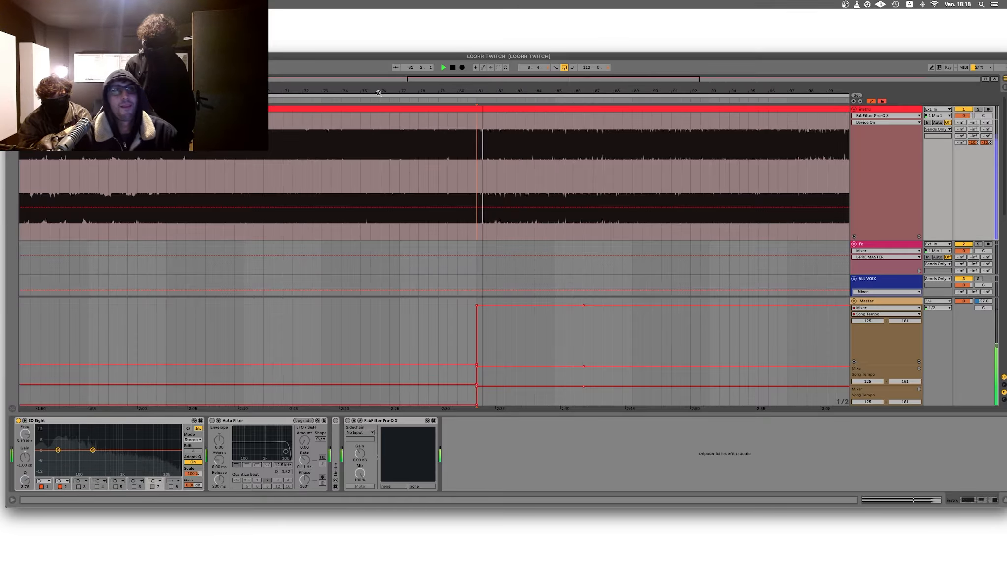
Step: Route the mixer's Cue Out to output 1/2, return to the arrangement and stop playback
{"action": "key", "text": "Tab"}
{"action": "left_click", "coordinate": [972, 254]}
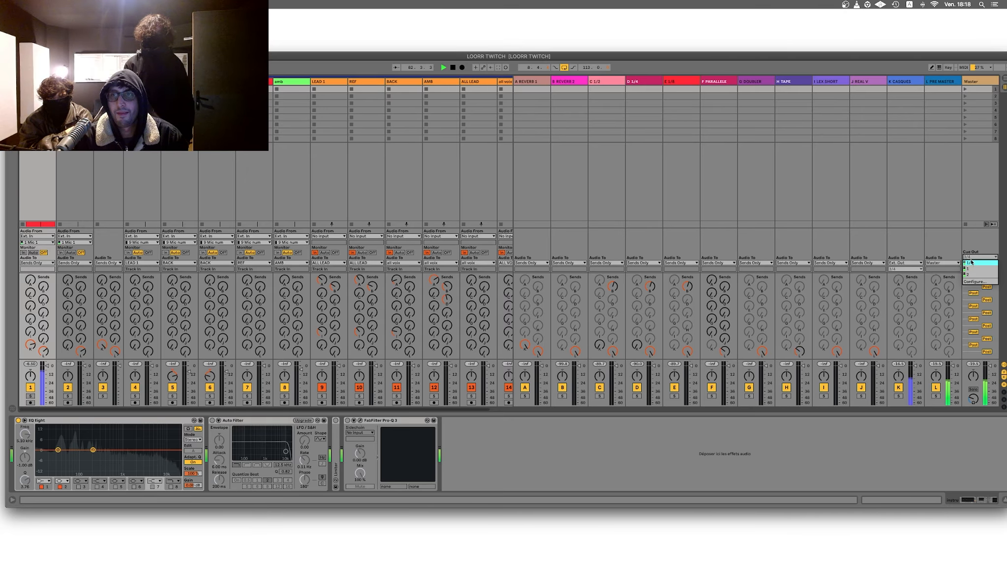
{"action": "left_click", "coordinate": [974, 266]}
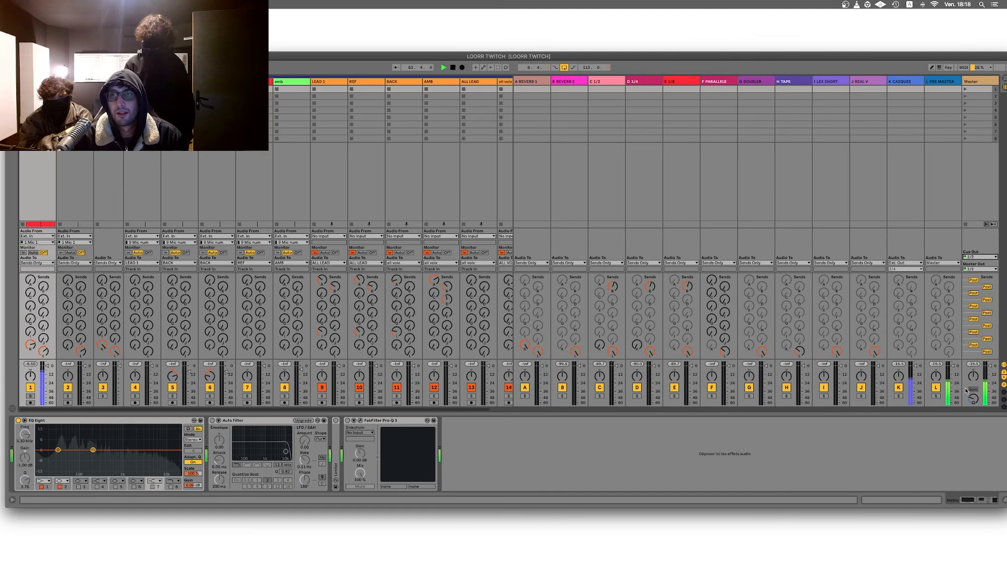
{"action": "key", "text": "Tab"}
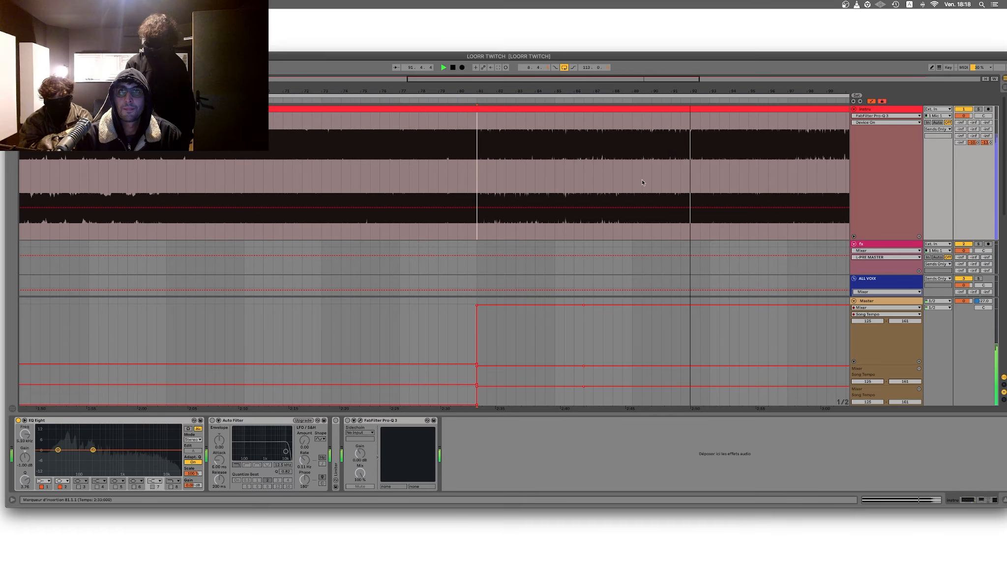
{"action": "key", "text": "space"}
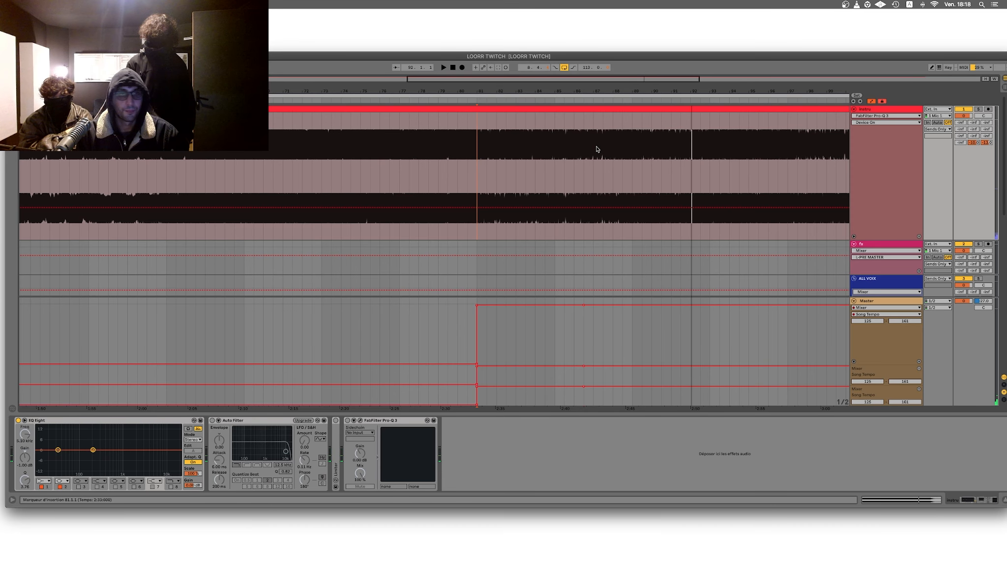
Step: Hide the automation lanes and rename the lead track as "lead loorr twitch"
{"action": "double_click", "coordinate": [512, 86]}
{"action": "key", "text": "a"}
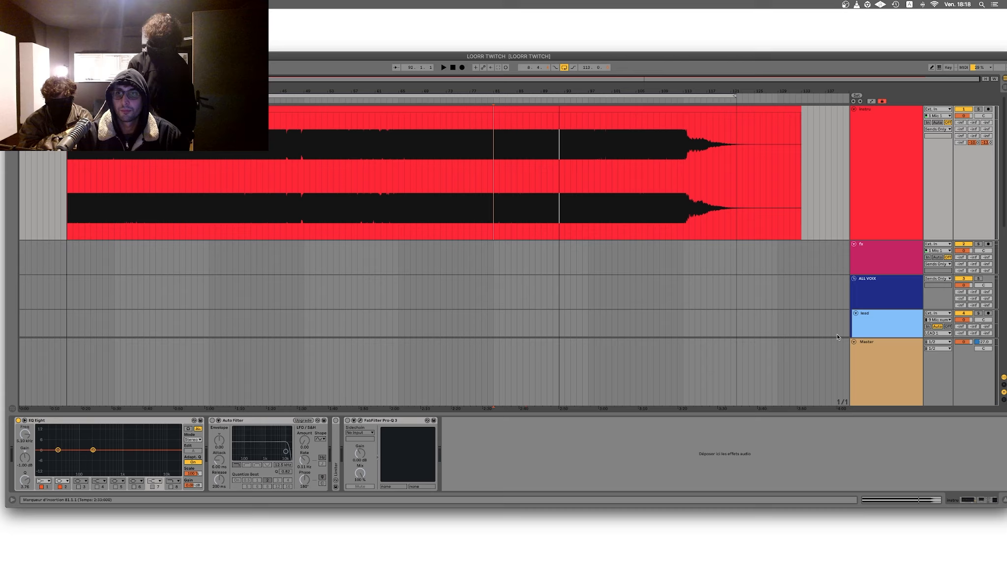
{"action": "left_click", "coordinate": [854, 341]}
{"action": "left_click", "coordinate": [860, 342]}
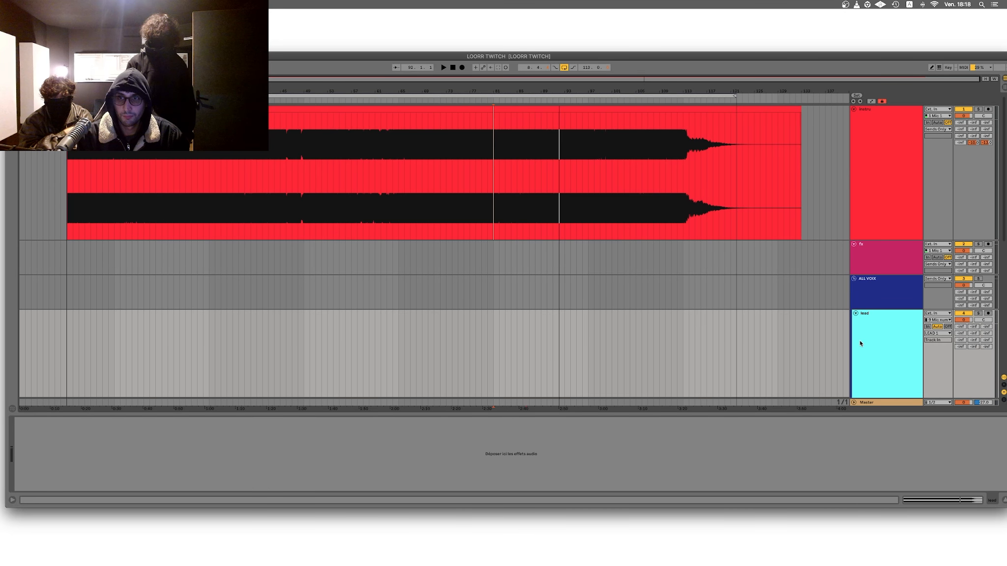
{"action": "key", "text": "super+r"}
{"action": "type", "text": "loorr twitch"}
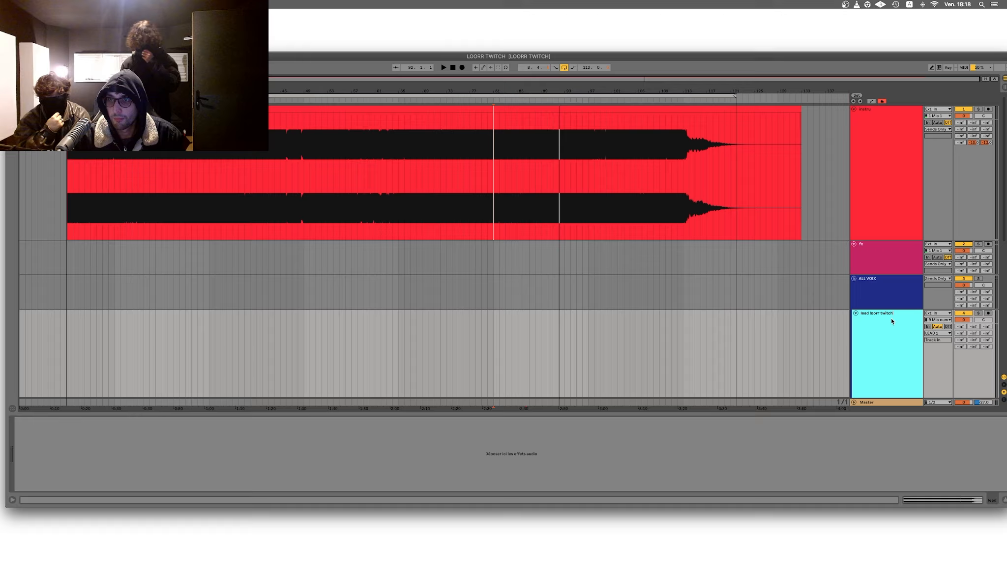
Step: Reuse the "loorr twitch" suffix in the names of both back tracks, the ref track and the amb track
{"action": "left_click_drag", "start_coordinate": [891, 315], "coordinate": [870, 315]}
{"action": "key", "text": "super+c"}
{"action": "key", "text": "Tab"}
{"action": "key", "text": "Right"}
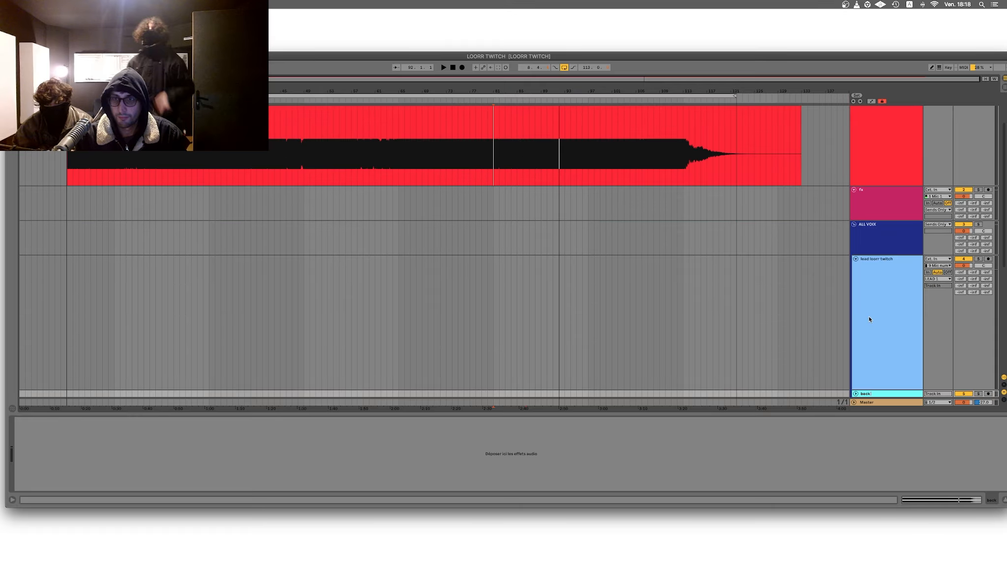
{"action": "key", "text": "super+v"}
{"action": "key", "text": "Tab"}
{"action": "key", "text": "Right"}
{"action": "key", "text": "super+v"}
{"action": "key", "text": "Tab"}
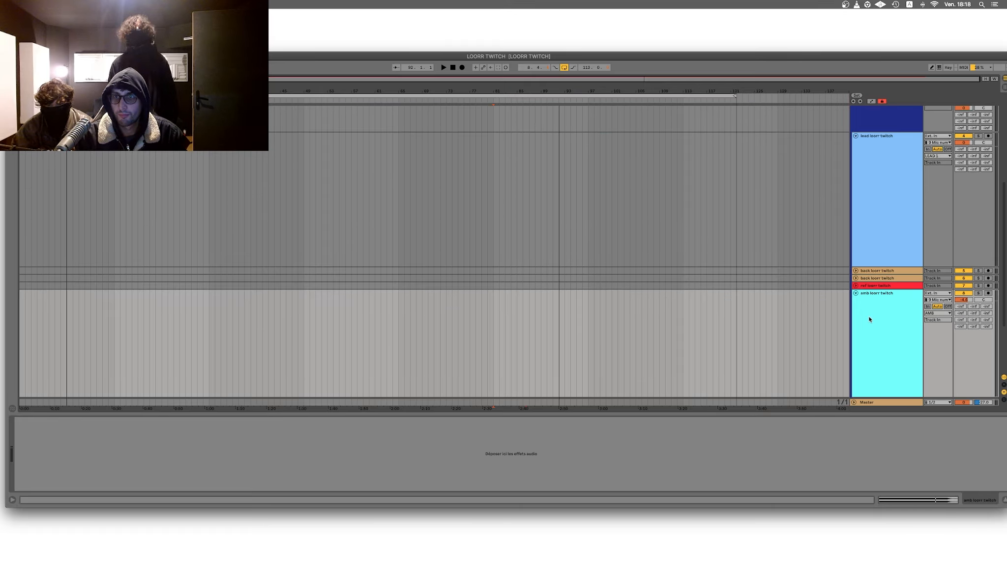
Step: Play the instrumental from bar 35 and again from bar 46 to listen to those sections
{"action": "left_click", "coordinate": [873, 248]}
{"action": "scroll", "coordinate": [873, 248], "scroll_direction": "up", "scroll_amount": 5}
{"action": "left_click", "coordinate": [222, 160]}
{"action": "key", "text": "space"}
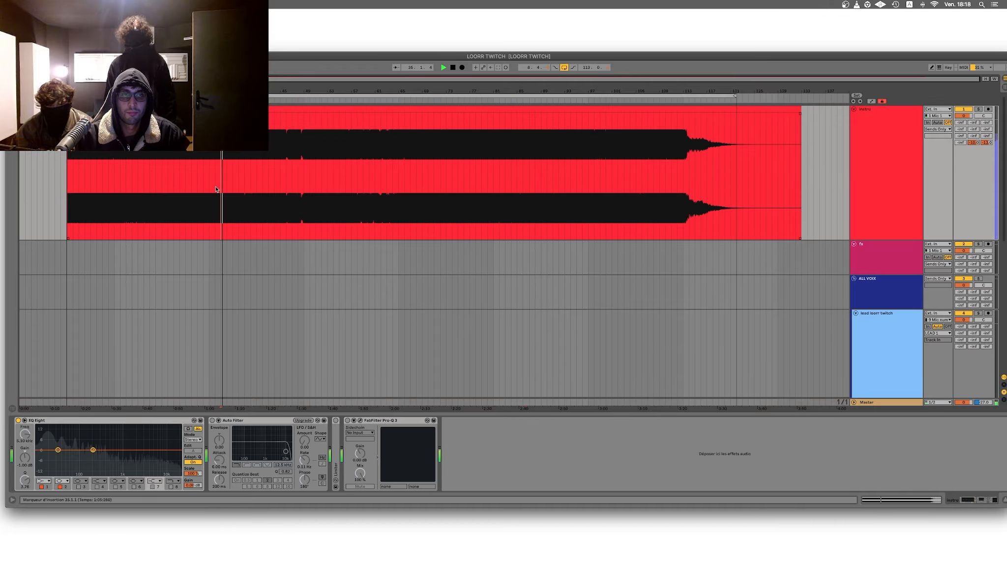
{"action": "scroll", "coordinate": [222, 159], "scroll_direction": "down", "scroll_amount": 5}
{"action": "left_click", "coordinate": [868, 230]}
{"action": "scroll", "coordinate": [265, 183], "scroll_direction": "up", "scroll_amount": 1}
{"action": "scroll", "coordinate": [265, 184], "scroll_direction": "up", "scroll_amount": 4}
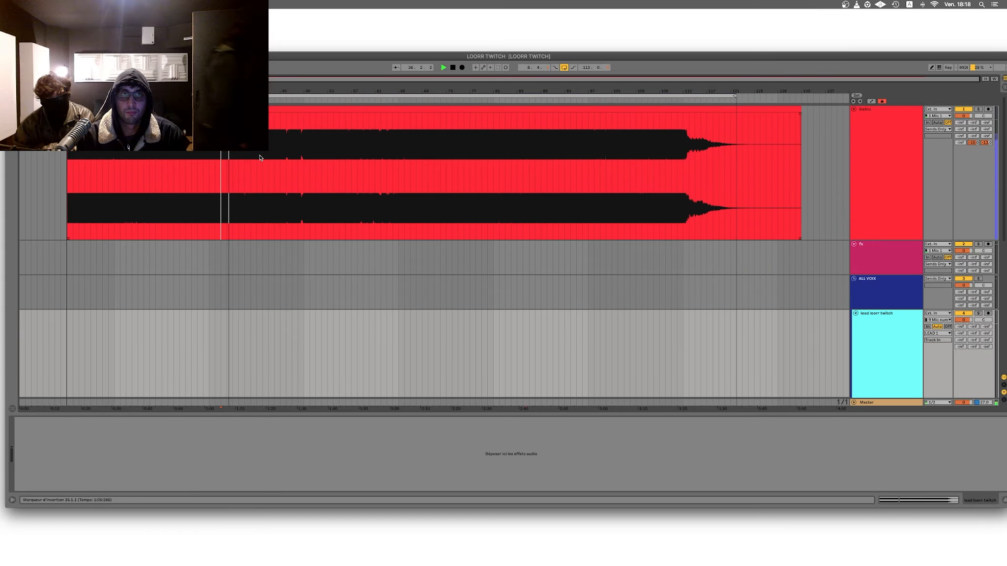
{"action": "left_click", "coordinate": [278, 163]}
{"action": "scroll", "coordinate": [279, 163], "scroll_direction": "down", "scroll_amount": 3}
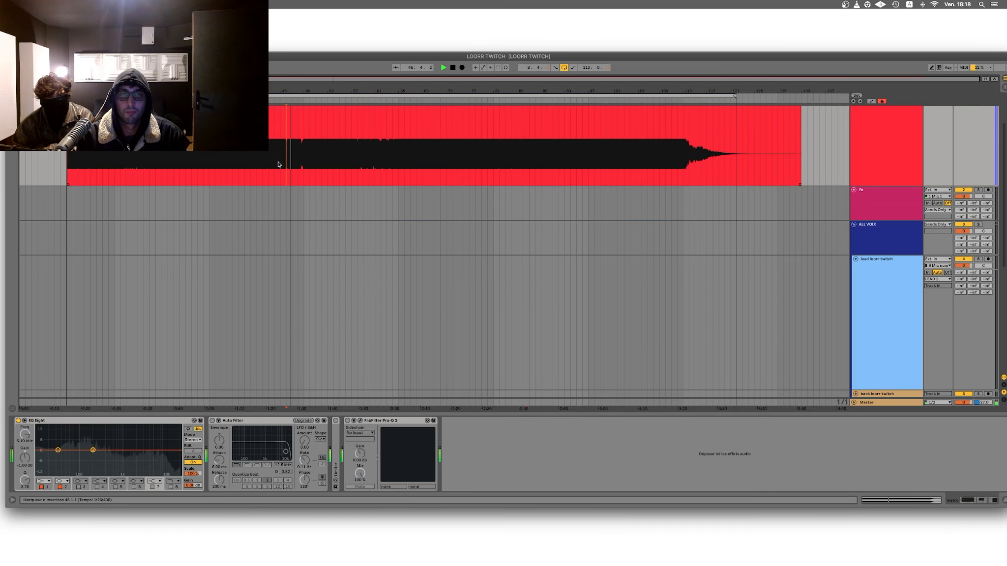
{"action": "left_click", "coordinate": [863, 281]}
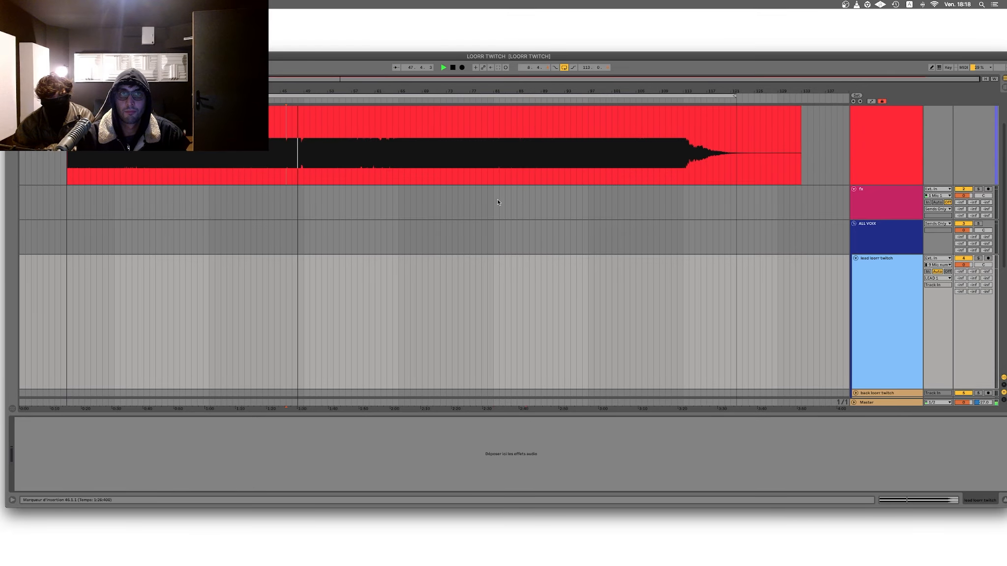
{"action": "scroll", "coordinate": [304, 173], "scroll_direction": "up", "scroll_amount": 3}
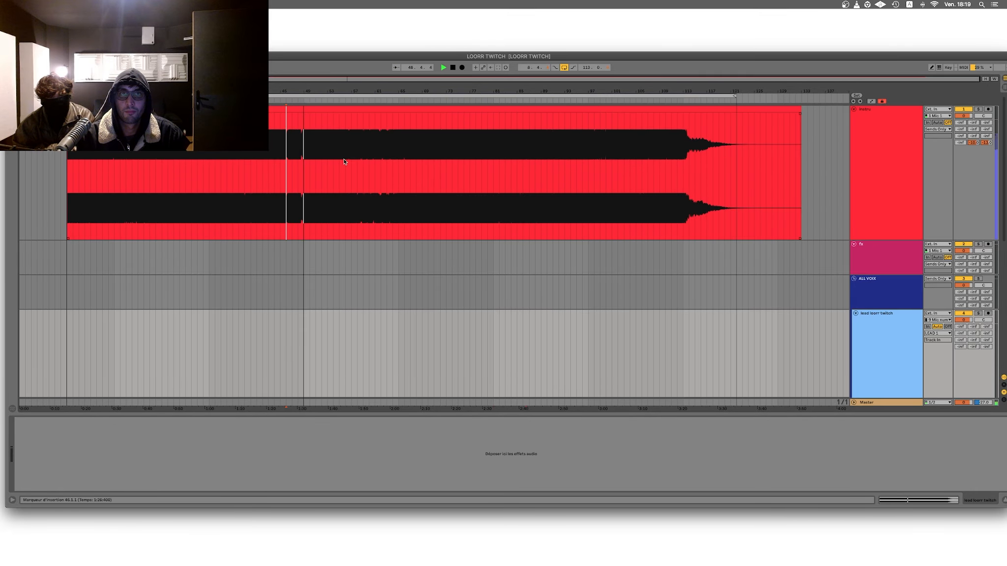
Step: Play the instrumental from bars 56, 62 and 65 to listen to the following sections
{"action": "left_click_drag", "start_coordinate": [346, 162], "coordinate": [351, 162]}
{"action": "scroll", "coordinate": [362, 163], "scroll_direction": "down", "scroll_amount": 3}
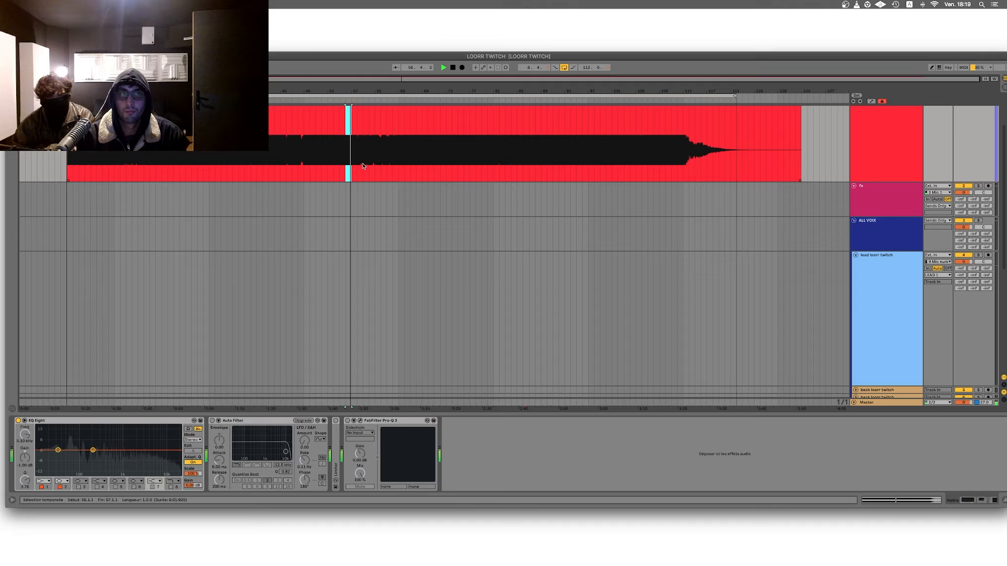
{"action": "scroll", "coordinate": [364, 166], "scroll_direction": "up", "scroll_amount": 3}
{"action": "left_click", "coordinate": [382, 167]}
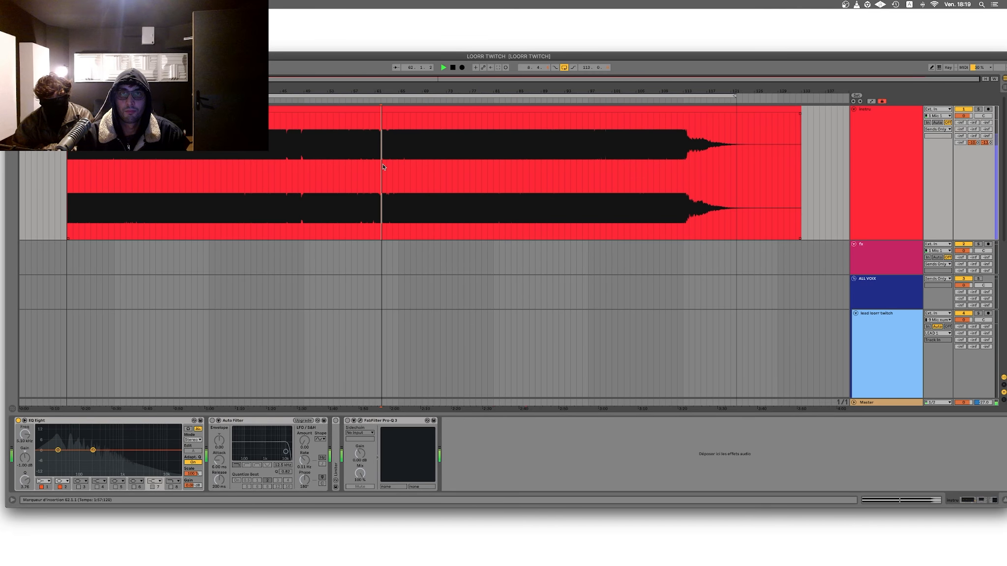
{"action": "scroll", "coordinate": [398, 167], "scroll_direction": "down", "scroll_amount": 9}
{"action": "left_click", "coordinate": [895, 194]}
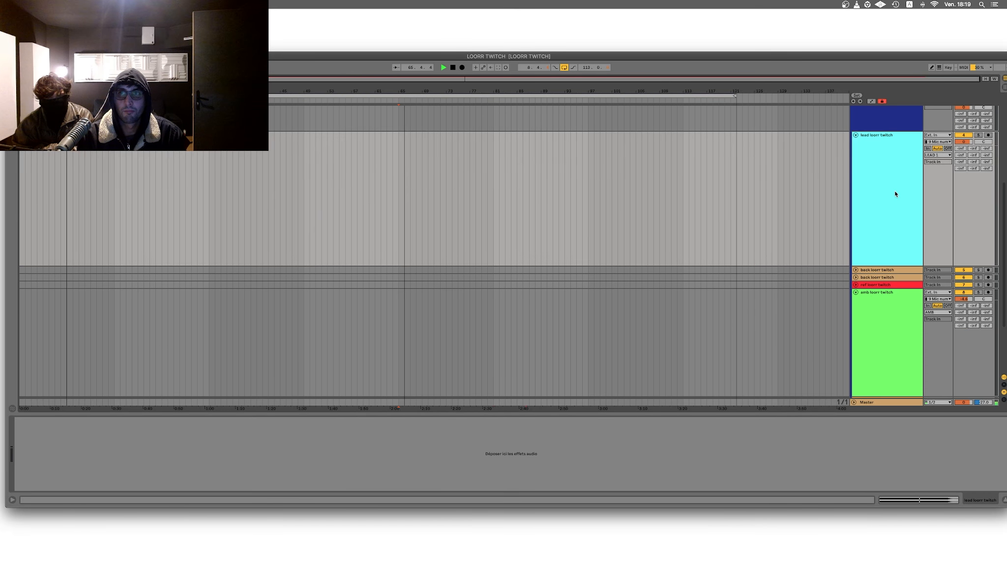
Step: Stop playback, add Auto-Tune Pro from the browser to the "ref loorr twitch" track and bring its whole window into view
{"action": "left_click", "coordinate": [879, 285]}
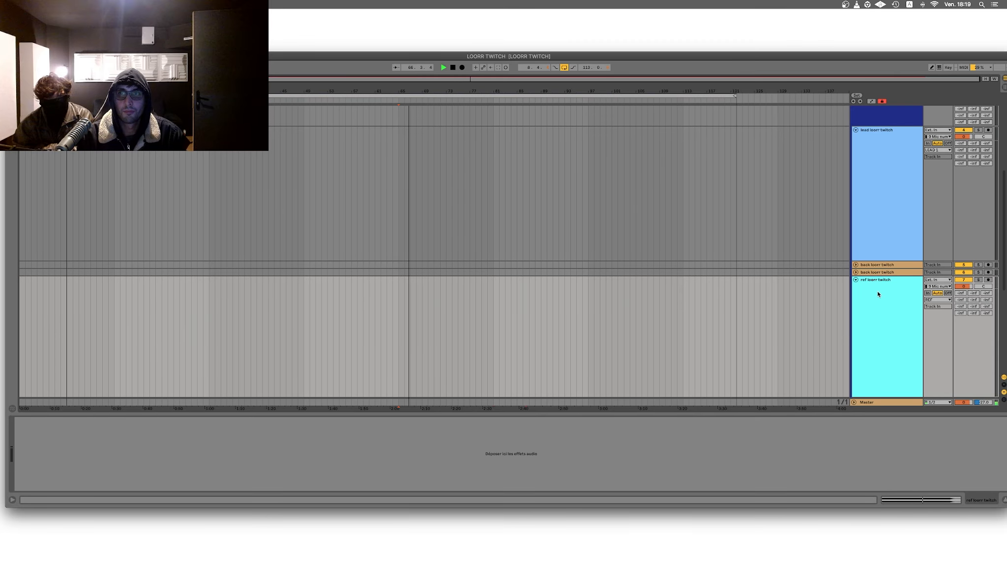
{"action": "key", "text": "space"}
{"action": "scroll", "coordinate": [877, 295], "scroll_direction": "down", "scroll_amount": 9}
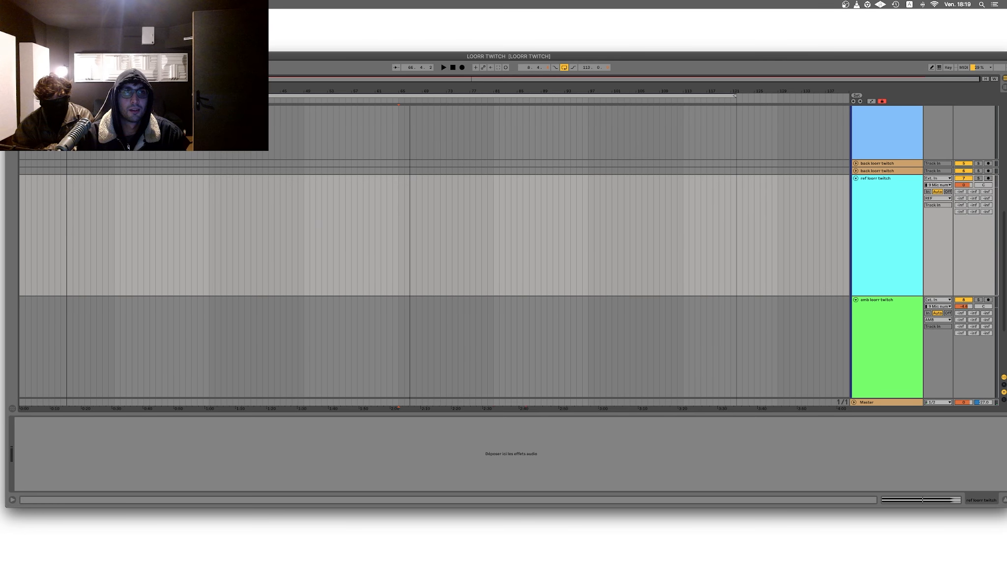
{"action": "key", "text": "super+alt+b"}
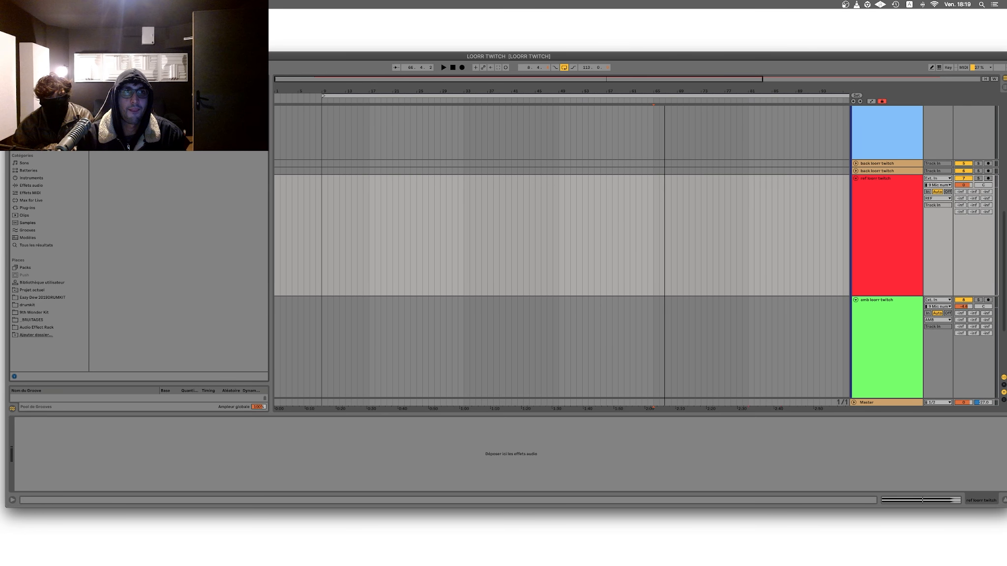
{"action": "key", "text": "Escape"}
{"action": "key", "text": "super+f"}
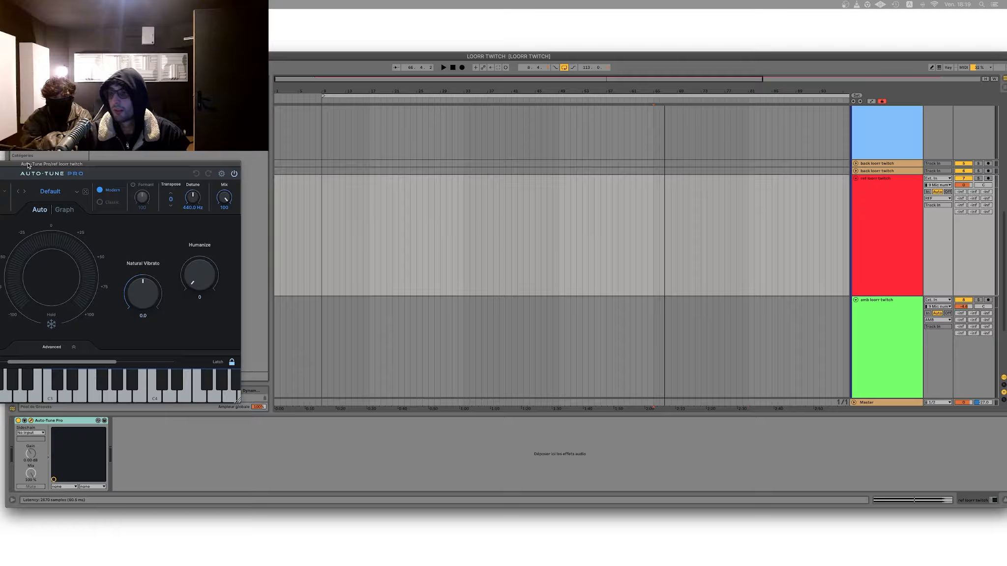
{"action": "left_click_drag", "start_coordinate": [28, 162], "coordinate": [29, 162]}
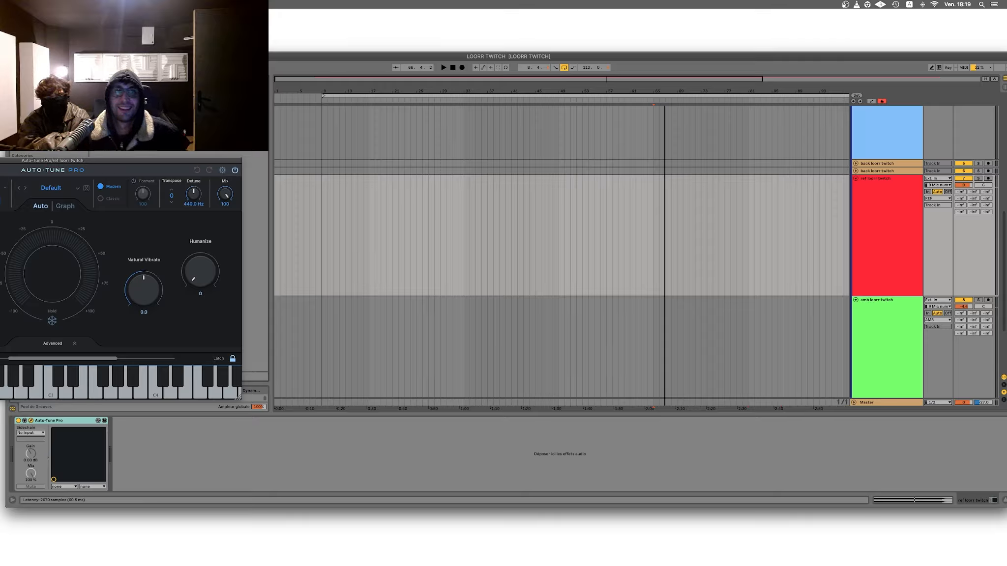
{"action": "left_click_drag", "start_coordinate": [152, 161], "coordinate": [373, 134]}
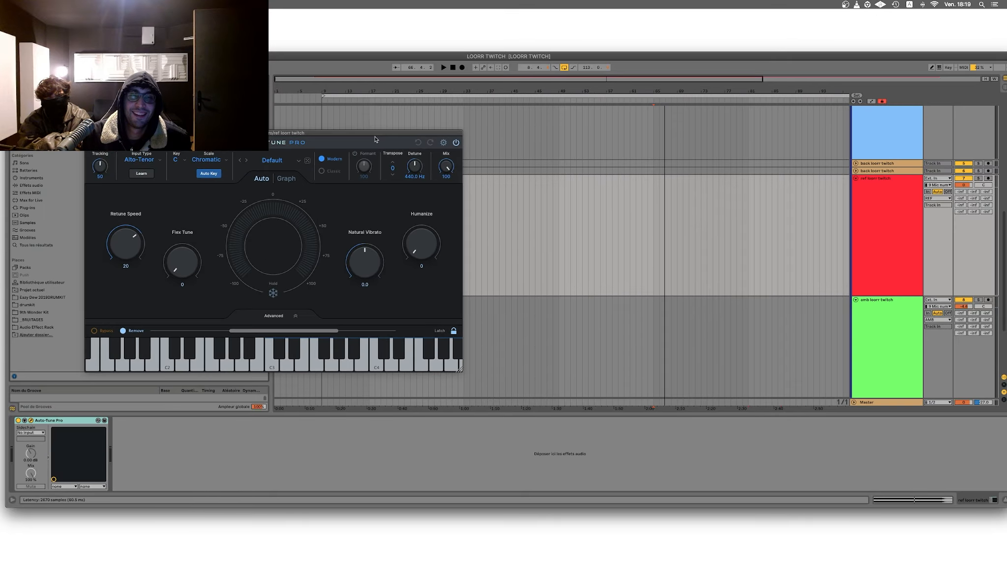
Step: Set Auto-Tune Pro to key E, scale Minor, Classic mode and Retune Speed 0, and close the plug-in window and browser
{"action": "left_click", "coordinate": [179, 166]}
{"action": "left_click", "coordinate": [182, 222]}
{"action": "left_click", "coordinate": [204, 161]}
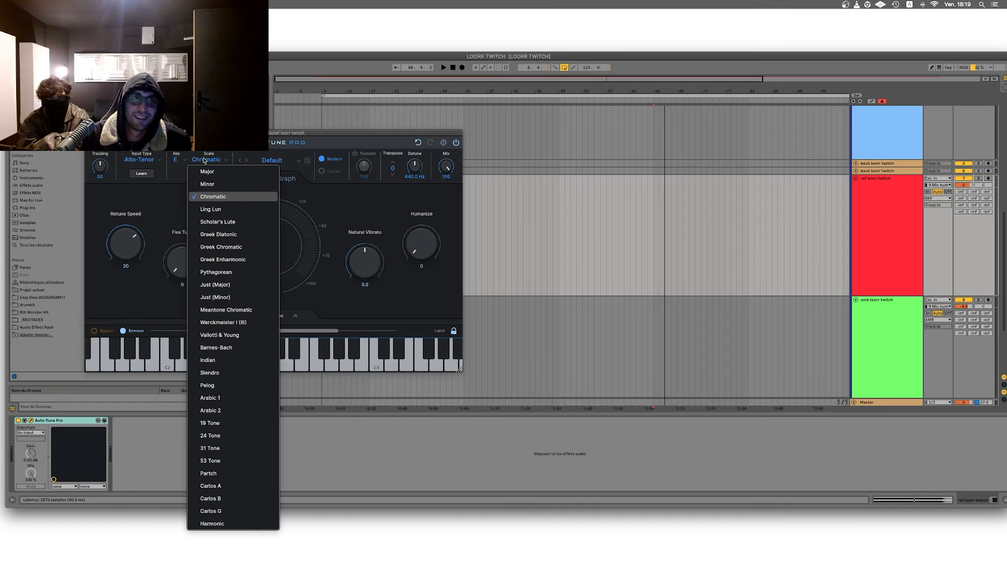
{"action": "left_click", "coordinate": [207, 184]}
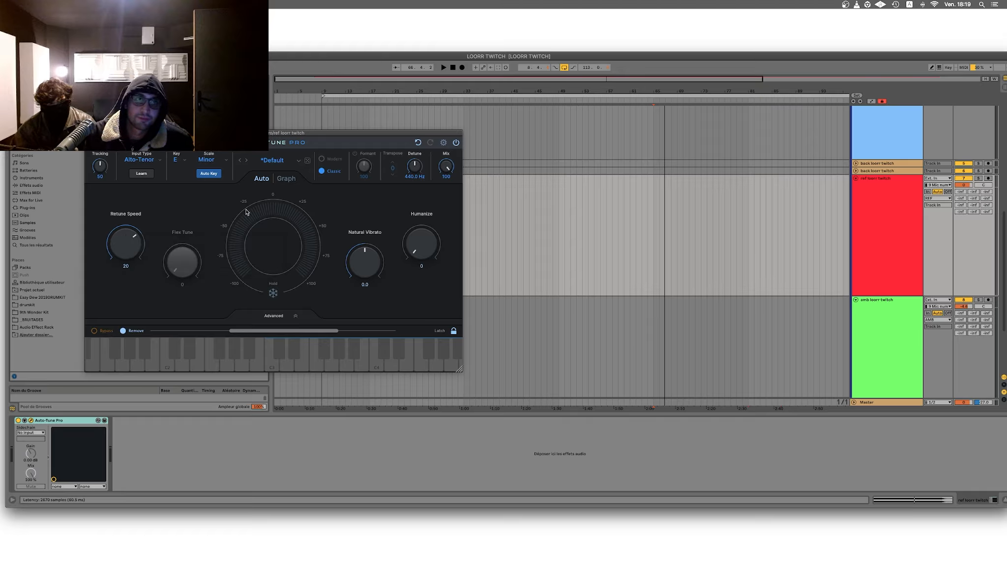
{"action": "left_click_drag", "start_coordinate": [126, 245], "coordinate": [127, 275]}
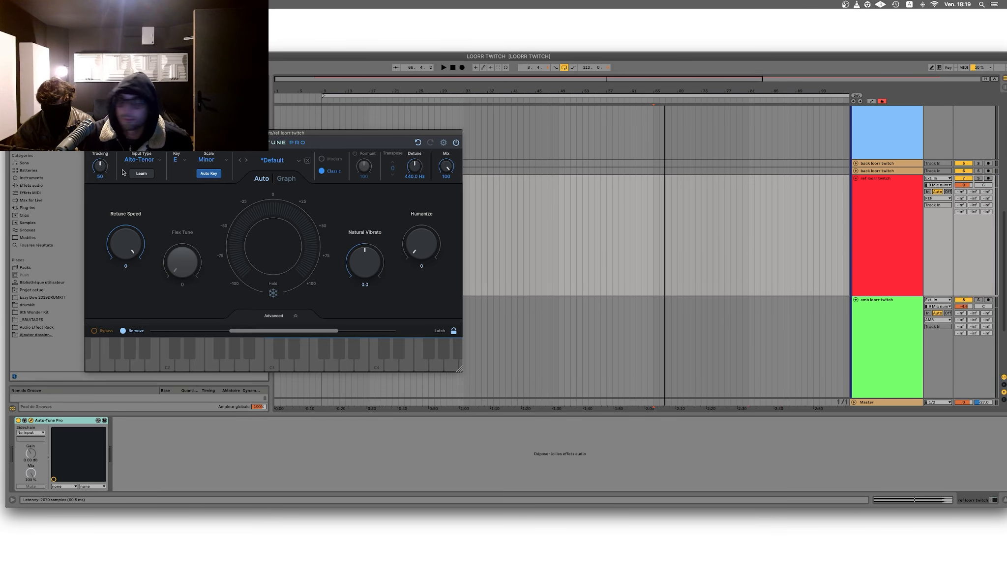
{"action": "left_click", "coordinate": [89, 133]}
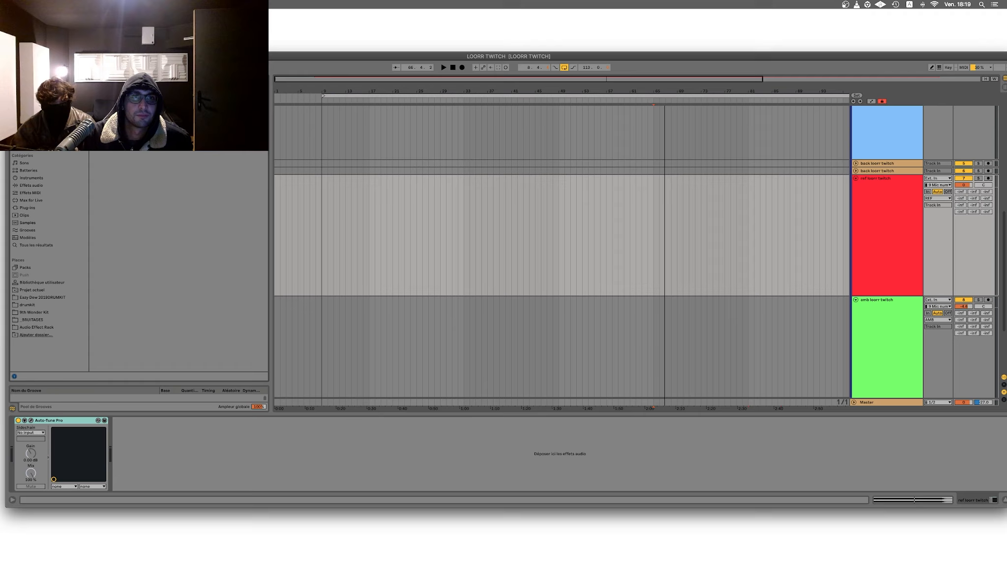
{"action": "key", "text": "alt+super+b"}
{"action": "left_click", "coordinate": [282, 95]}
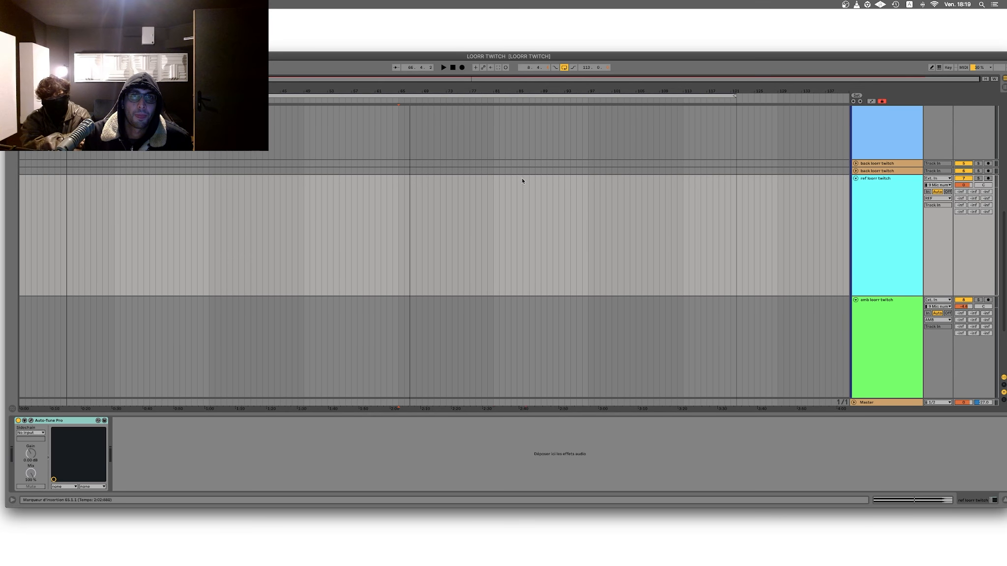
Step: Extend the arrangement loop to the instrumental clip's end at bar 133 and select the looped range
{"action": "scroll", "coordinate": [539, 215], "scroll_direction": "up", "scroll_amount": 10}
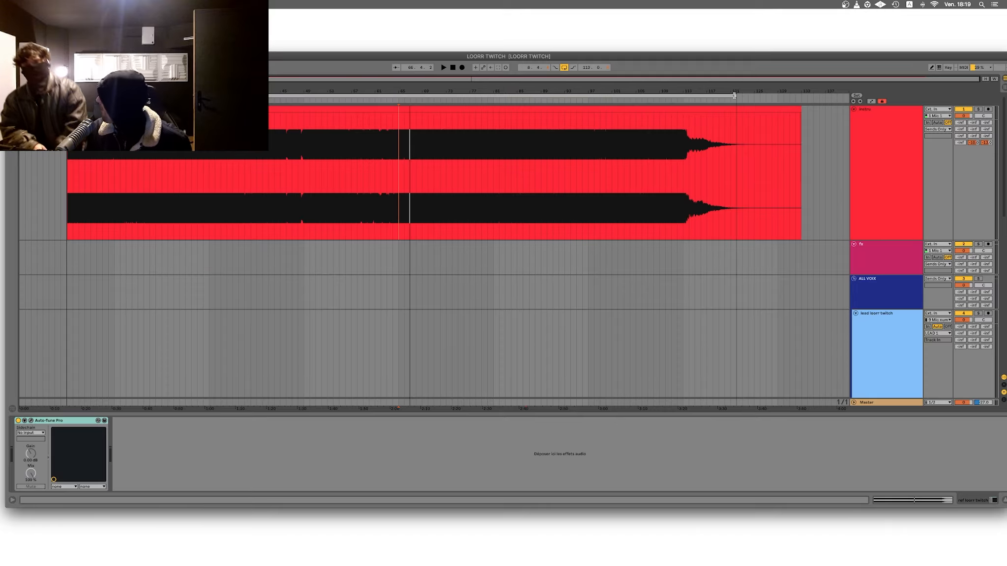
{"action": "left_click_drag", "start_coordinate": [734, 95], "coordinate": [799, 94]}
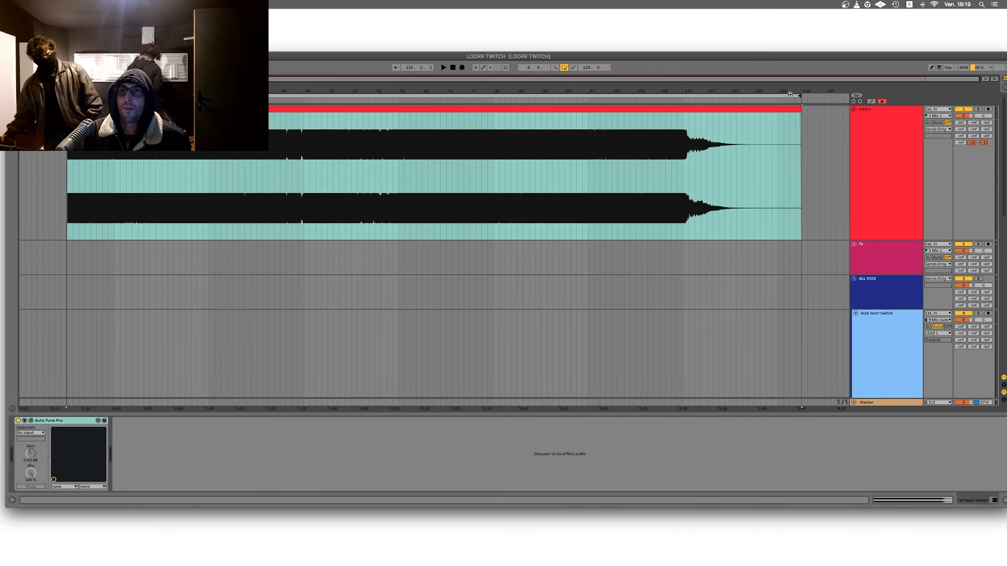
{"action": "left_click", "coordinate": [790, 95]}
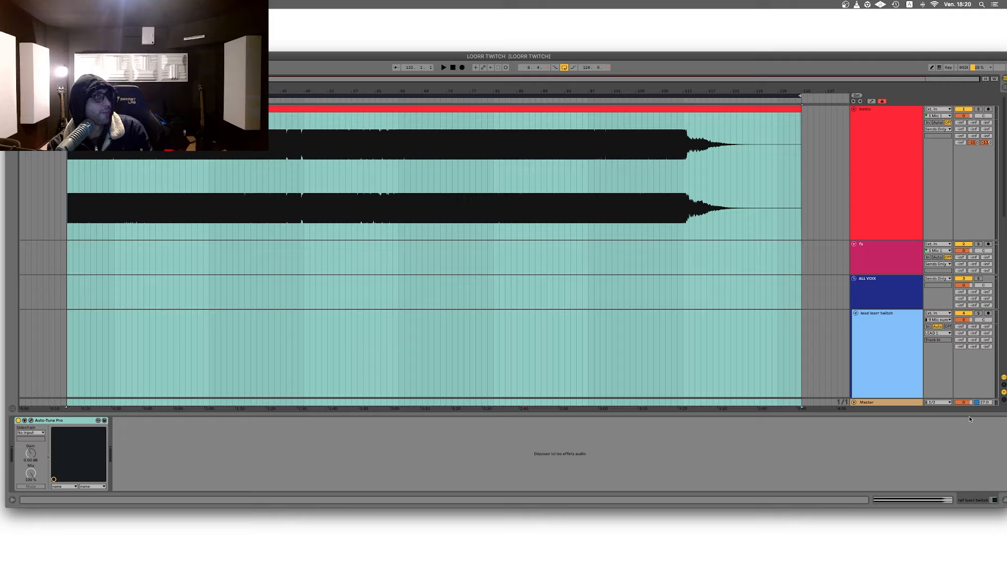
Step: Arm the "lead loorr twitch" track for recording, hide the device view and clear the range selection
{"action": "left_click", "coordinate": [988, 313]}
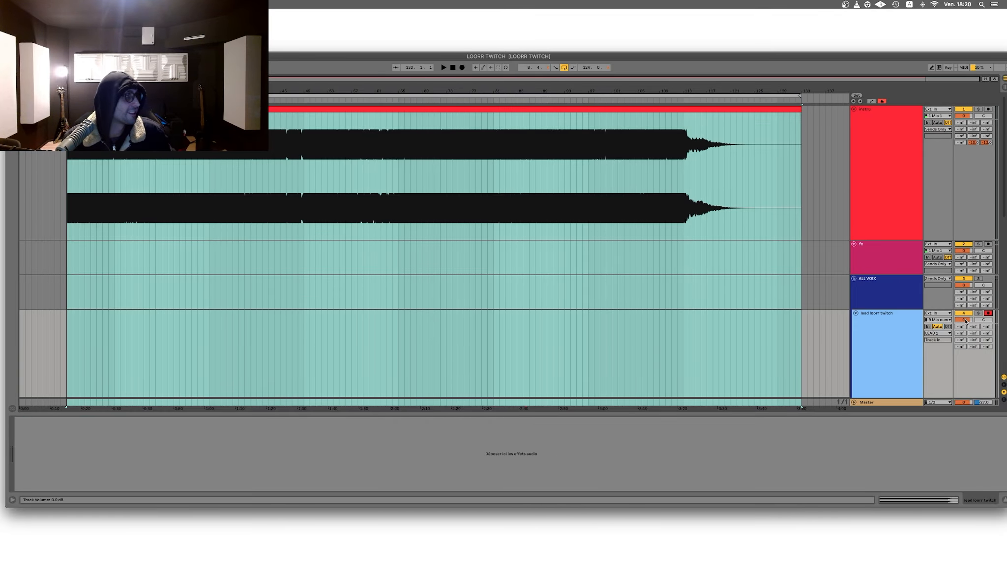
{"action": "scroll", "coordinate": [956, 333], "scroll_direction": "down", "scroll_amount": 1}
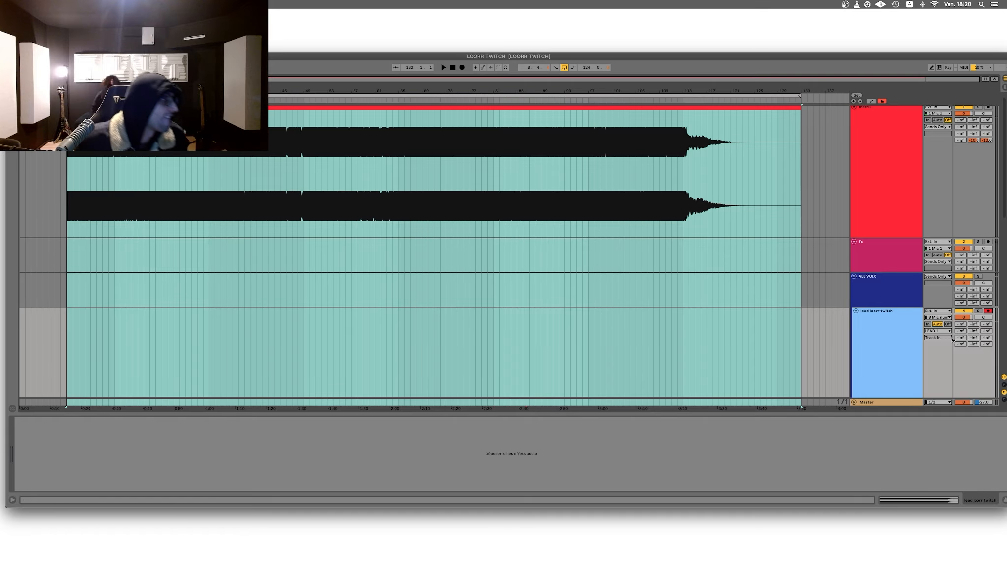
{"action": "scroll", "coordinate": [953, 339], "scroll_direction": "up", "scroll_amount": 1}
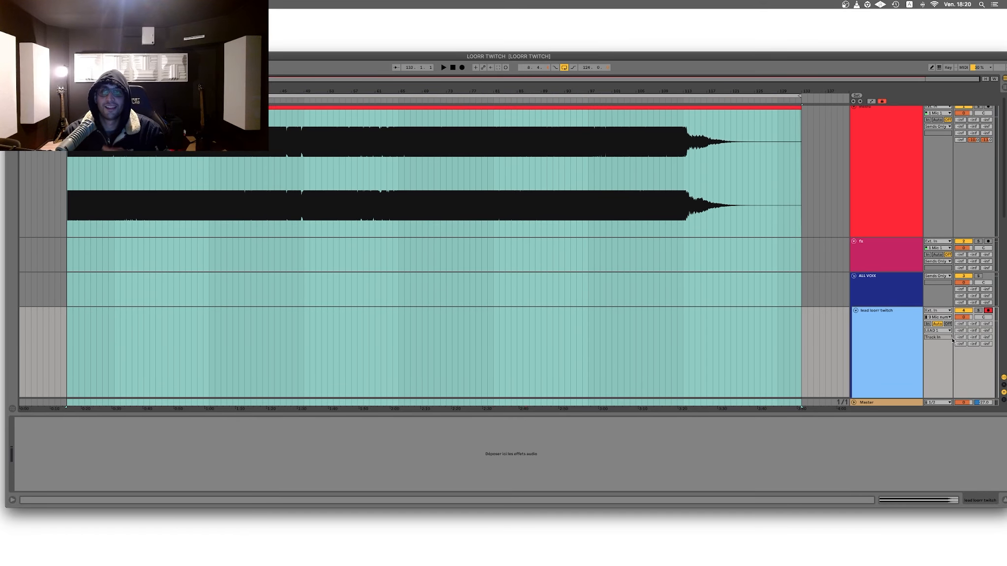
{"action": "double_click", "coordinate": [797, 413]}
{"action": "left_click", "coordinate": [805, 375]}
{"action": "scroll", "coordinate": [805, 376], "scroll_direction": "down", "scroll_amount": 1}
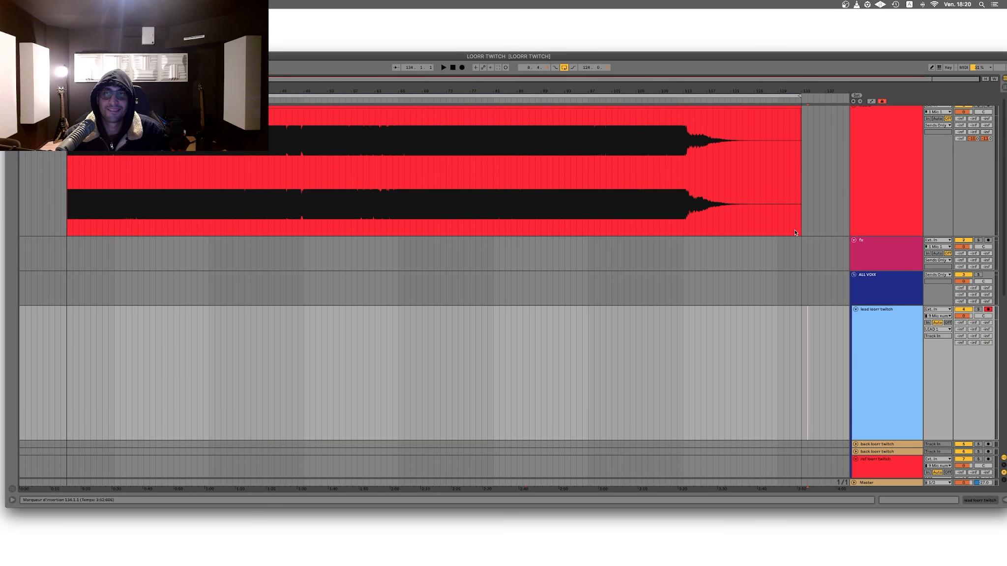
Step: Trim the end of the instrumental clip back to bar 128 and open the clip's detail view
{"action": "scroll", "coordinate": [792, 109], "scroll_direction": "up", "scroll_amount": 1}
{"action": "left_click_drag", "start_coordinate": [797, 109], "coordinate": [772, 109]}
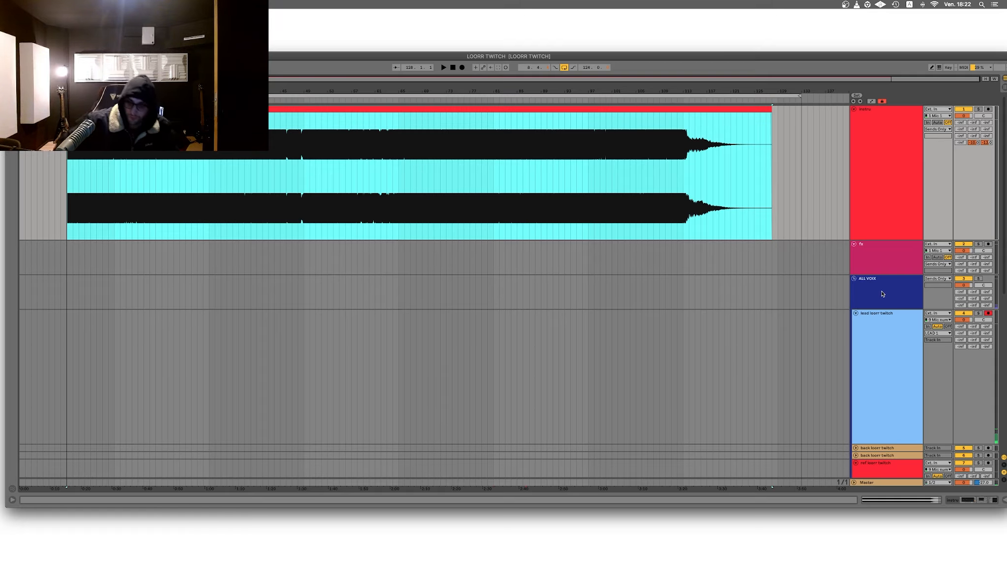
{"action": "left_click", "coordinate": [876, 345]}
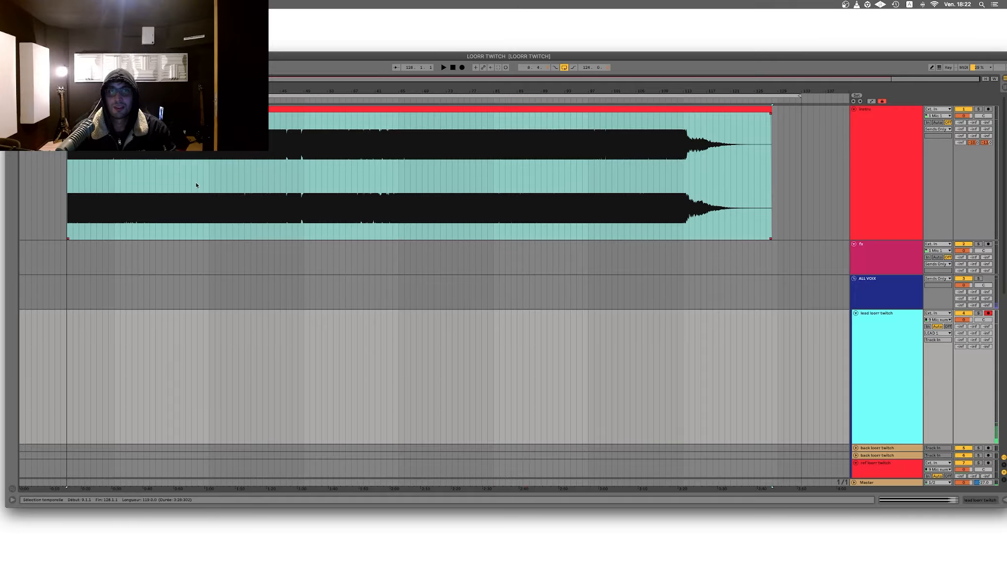
{"action": "left_click", "coordinate": [145, 197]}
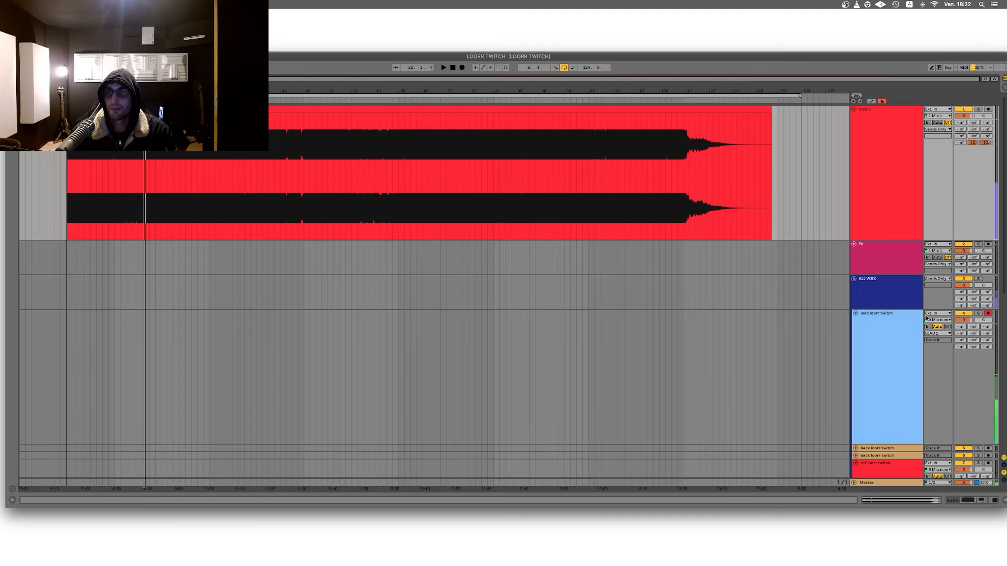
{"action": "double_click", "coordinate": [726, 109]}
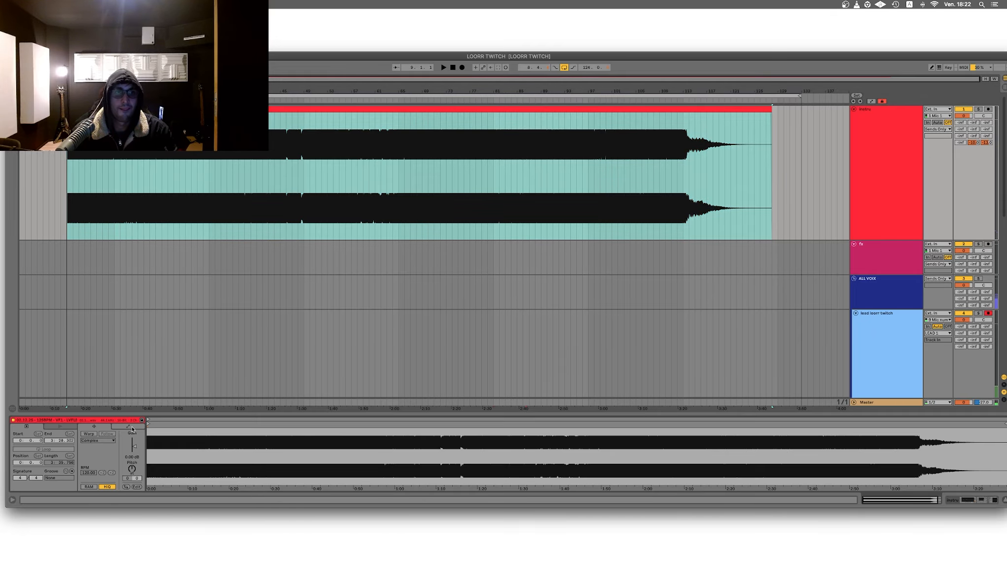
Step: Raise the instrumental clip's gain by about 5 dB and increase the instrumental track's L-PRE MASTER send while playing it back
{"action": "left_click_drag", "start_coordinate": [132, 454], "coordinate": [133, 436]}
{"action": "left_click", "coordinate": [169, 221]}
{"action": "key", "text": "space"}
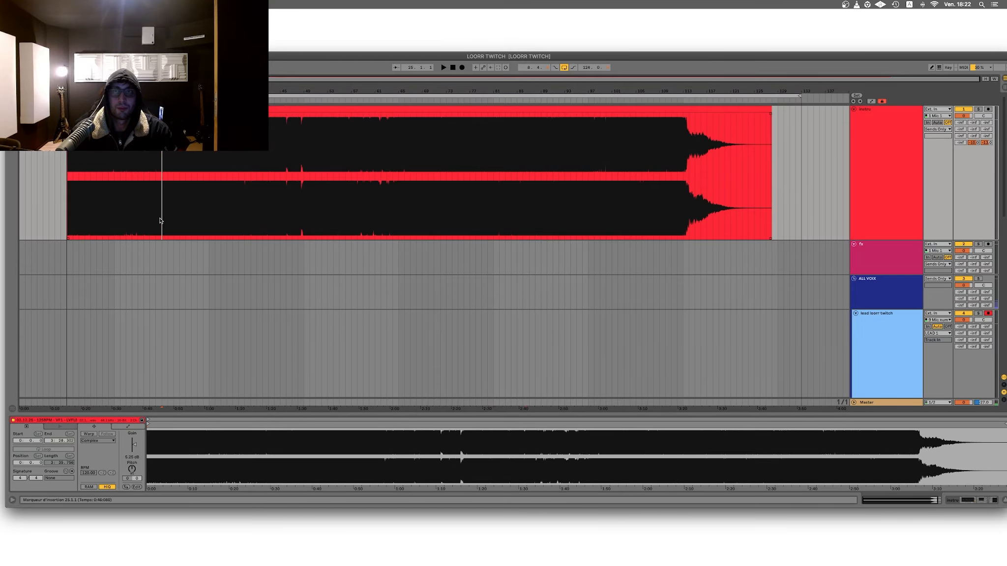
{"action": "left_click_drag", "start_coordinate": [982, 143], "coordinate": [982, 136]}
{"action": "key", "text": "space"}
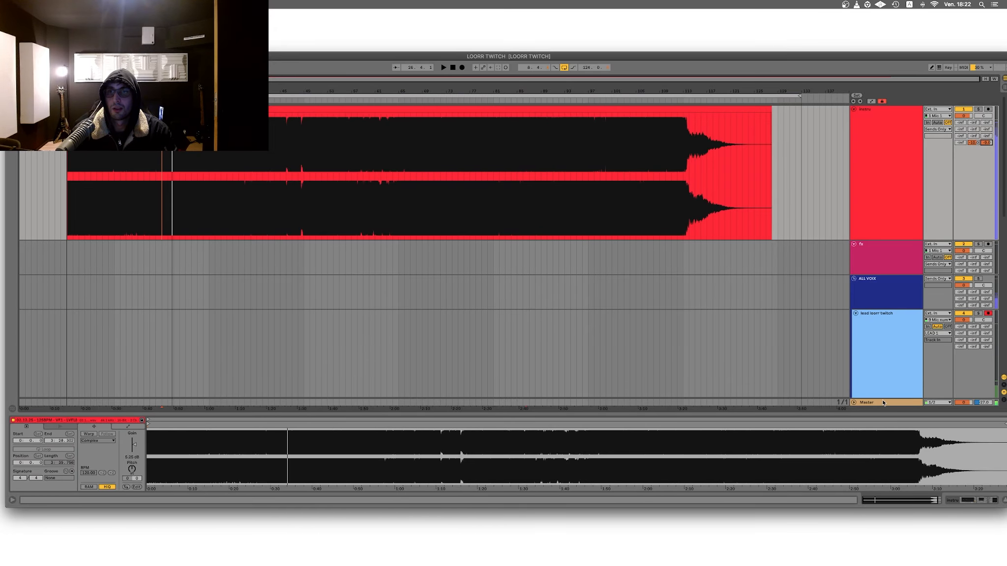
Step: Find the Limiter among the audio effects and add it to the Master track
{"action": "left_click", "coordinate": [892, 402]}
{"action": "key", "text": "super+alt+b"}
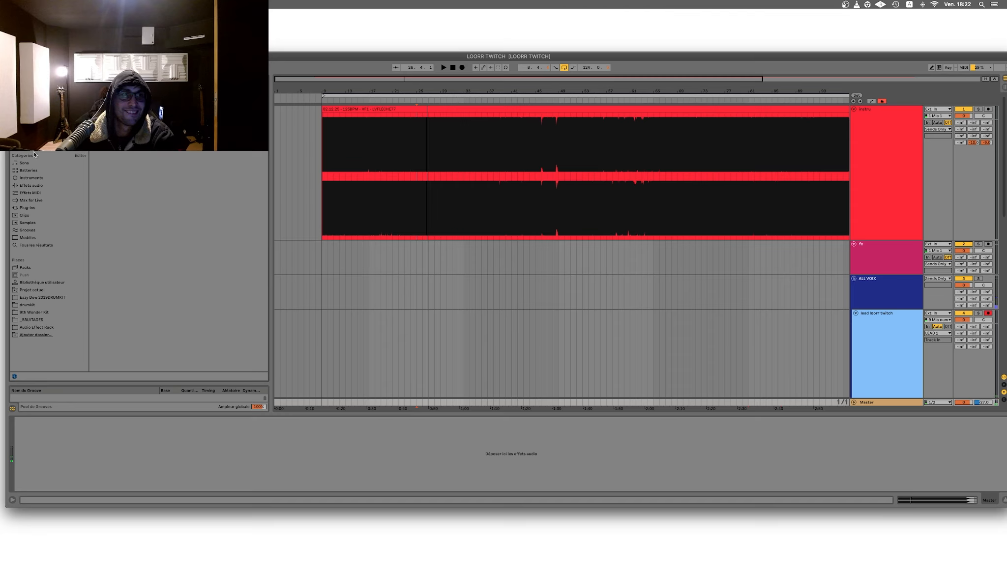
{"action": "left_click", "coordinate": [33, 208]}
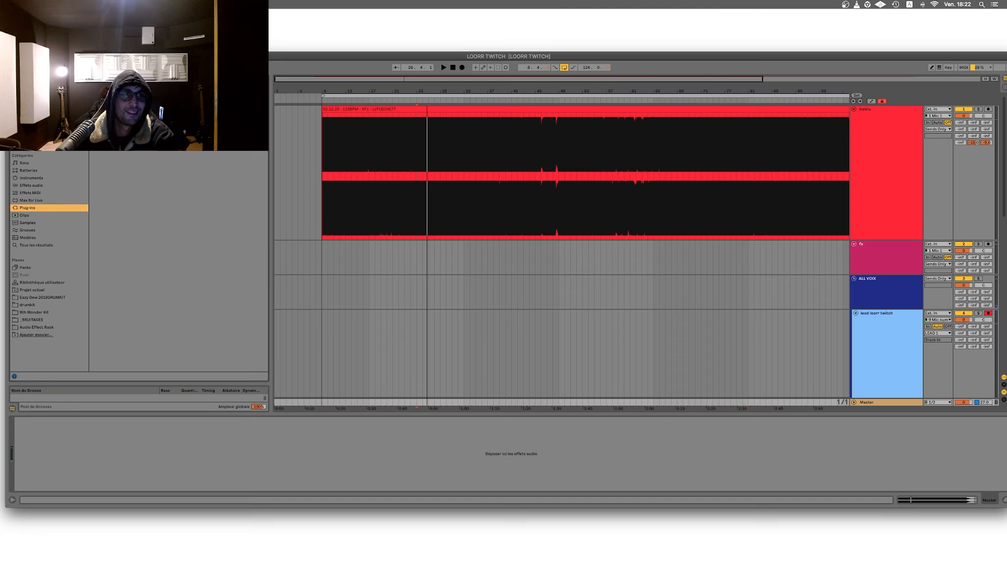
{"action": "left_click", "coordinate": [36, 185]}
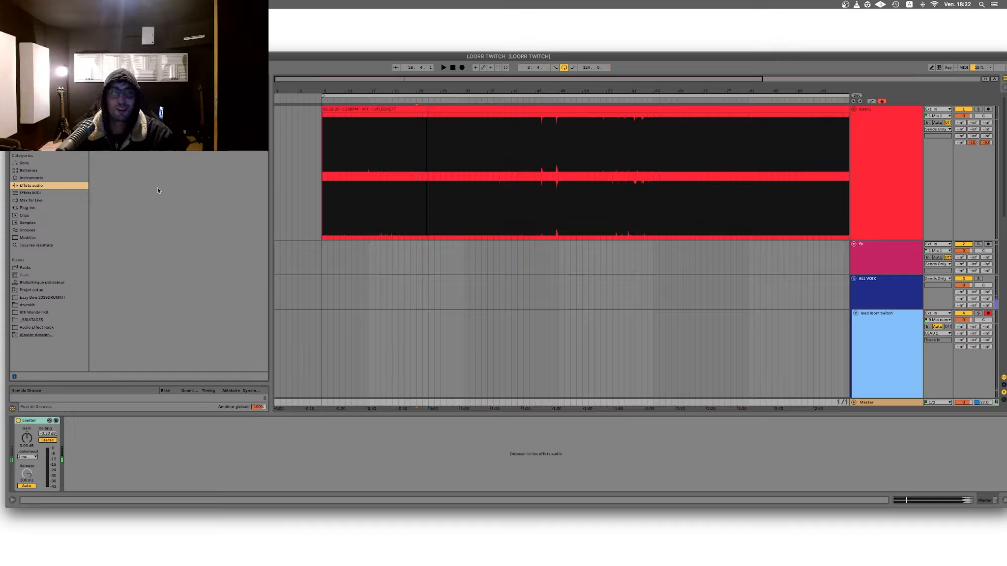
Step: Play the instrumental and add the WLM Plus loudness meter after the Limiter on the Master track
{"action": "left_click", "coordinate": [411, 182]}
{"action": "key", "text": "space"}
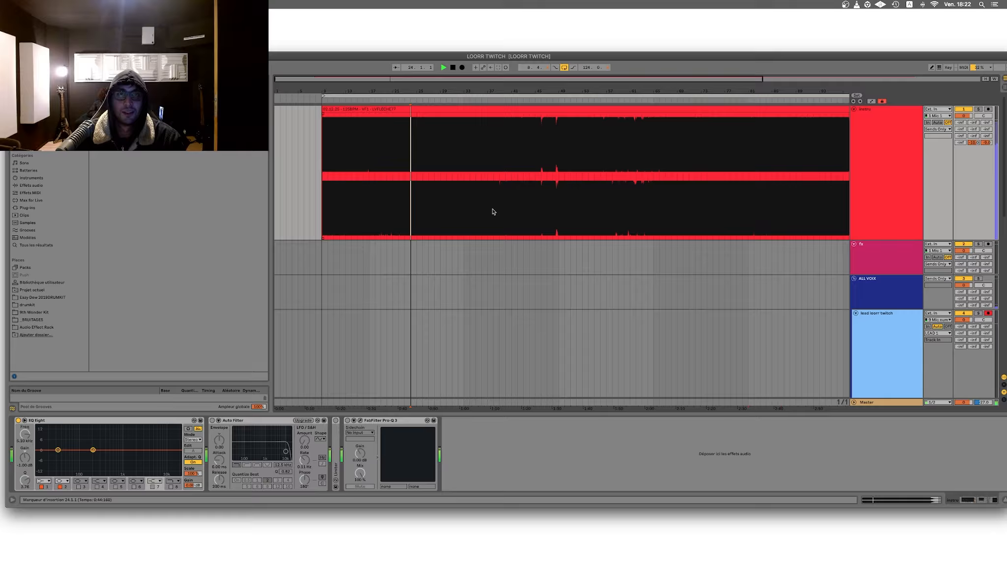
{"action": "left_click", "coordinate": [904, 402]}
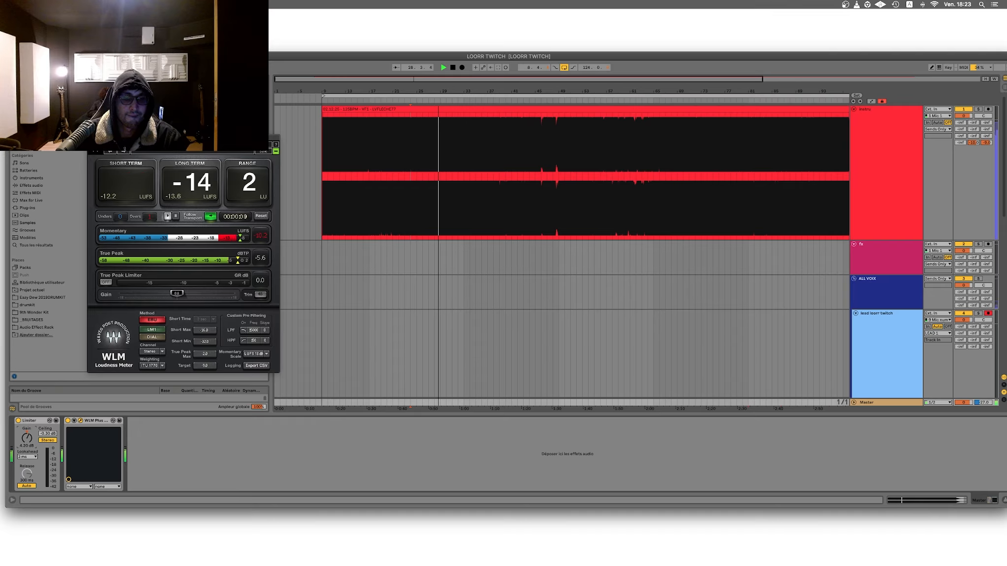
Step: Set the Master Limiter's gain to 6 dB against playback of a later section of the instrumental, and stop playback
{"action": "left_click", "coordinate": [742, 186]}
{"action": "left_click", "coordinate": [877, 403]}
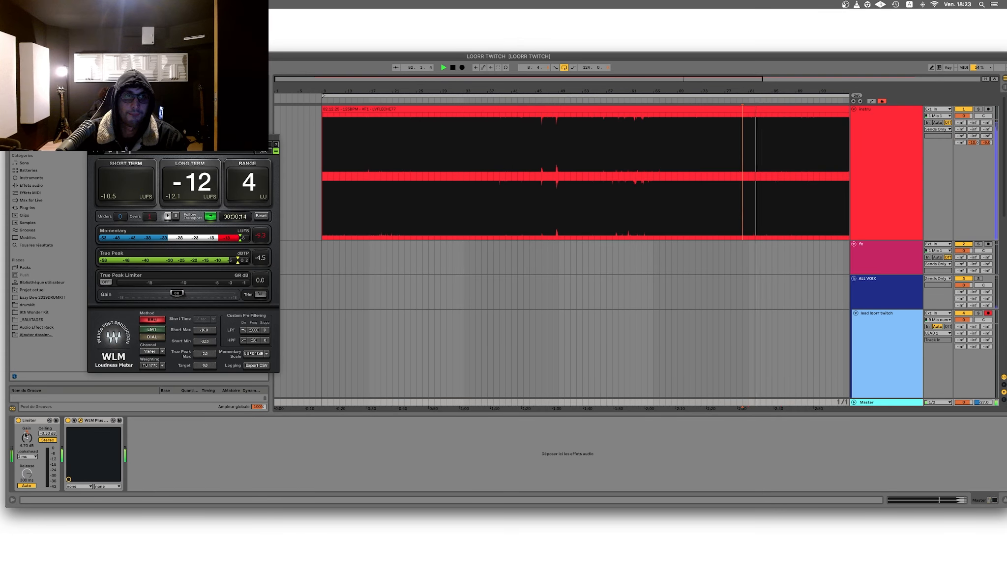
{"action": "left_click_drag", "start_coordinate": [28, 426], "coordinate": [28, 419]}
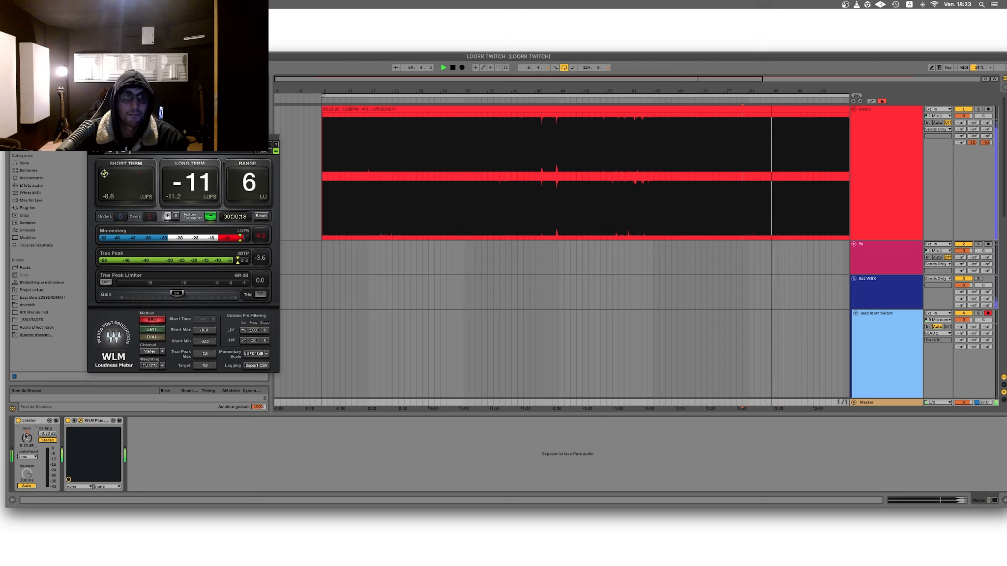
{"action": "left_click_drag", "start_coordinate": [26, 437], "coordinate": [26, 433]}
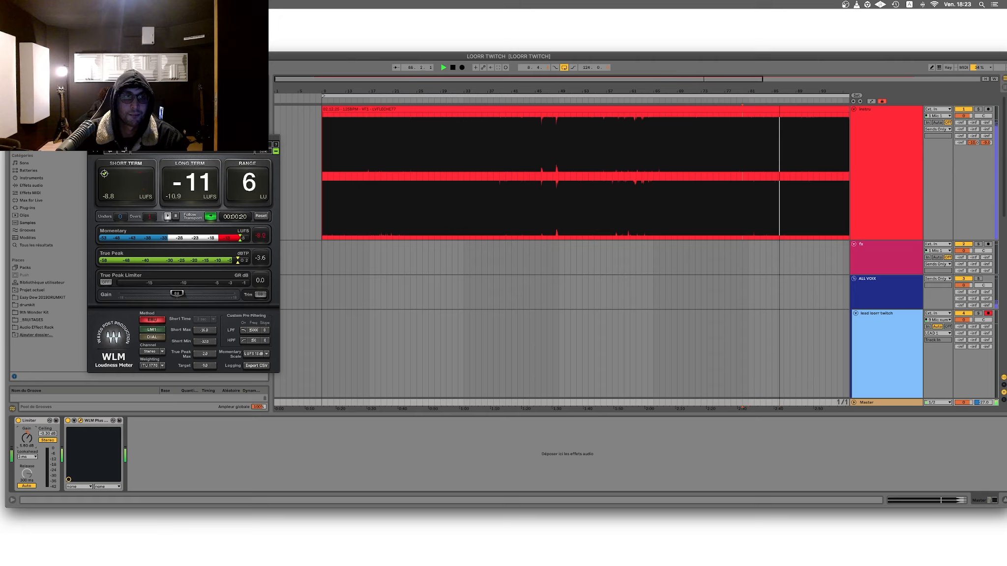
{"action": "key", "text": "space"}
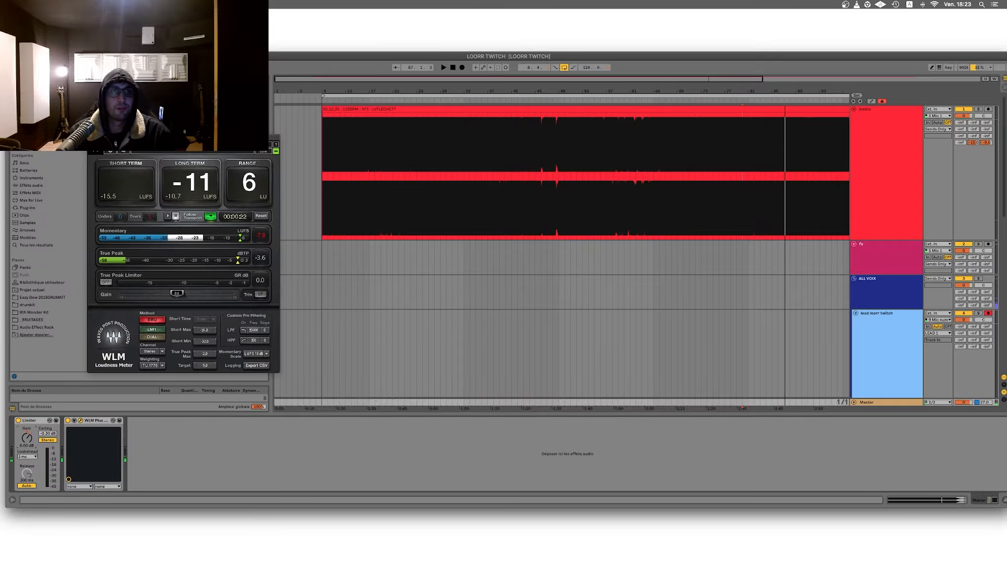
Step: Close the WLM Plus window, hide the browser and switch the project to full screen
{"action": "left_click", "coordinate": [92, 138]}
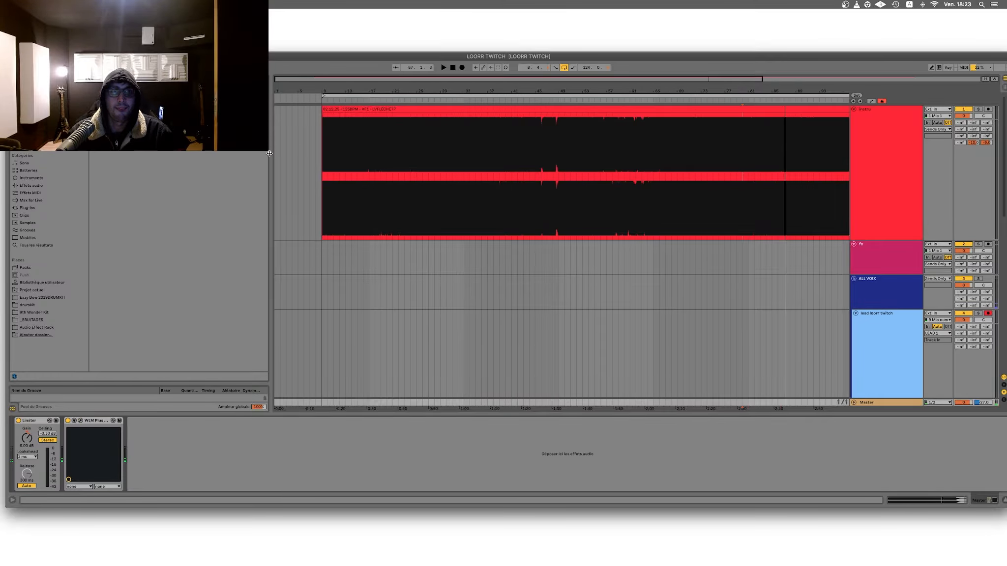
{"action": "left_click", "coordinate": [270, 154]}
{"action": "key", "text": "ctrl+super+f"}
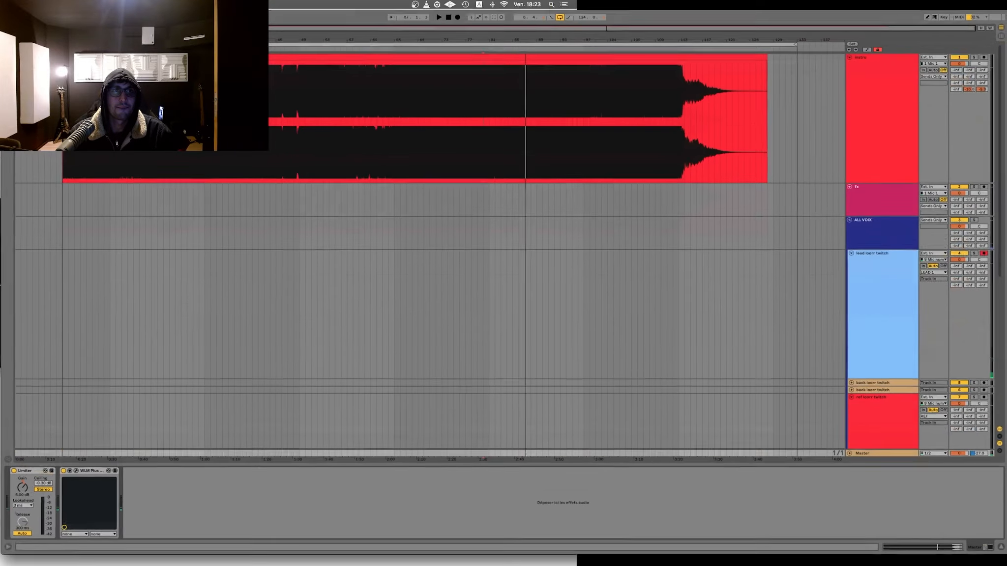
Step: Start recording on the armed "lead loorr twitch" track from bar 9, at the start of the instrumental
{"action": "left_click", "coordinate": [882, 314]}
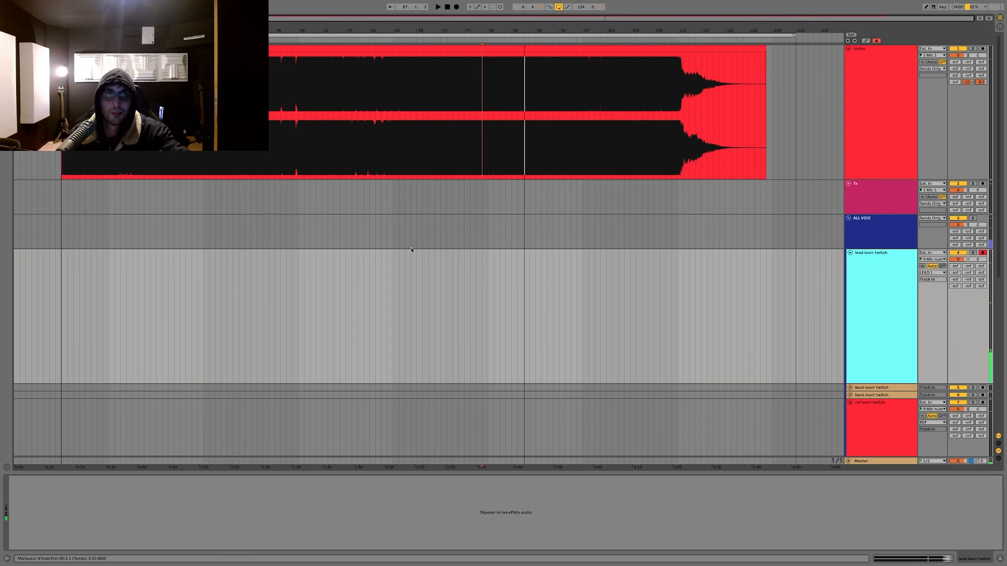
{"action": "left_click", "coordinate": [59, 211]}
{"action": "key", "text": "F9"}
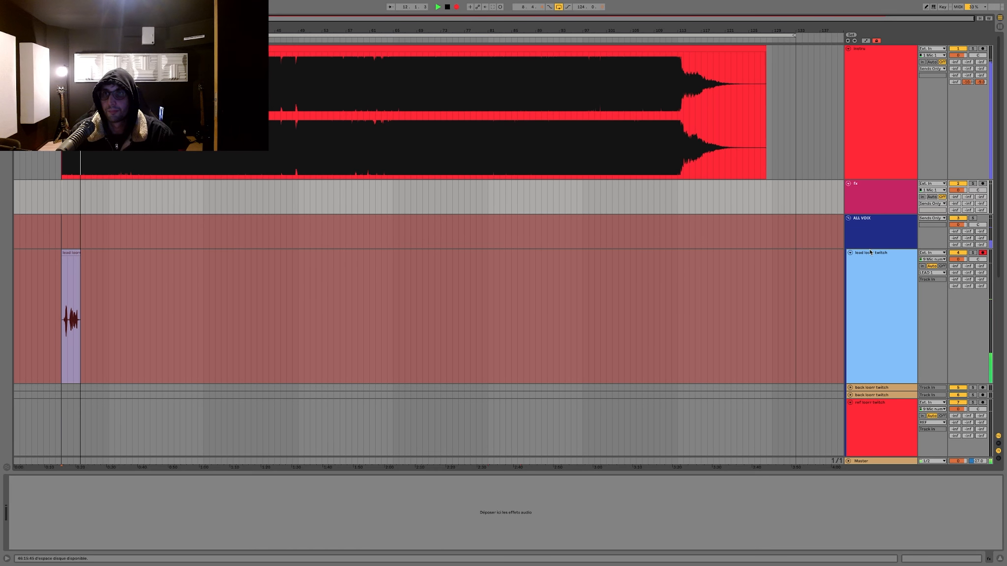
Step: Enlarge the ALL VOIX group track to show all its sends and raise its L-PRE MASTER send to 0 dB
{"action": "left_click_drag", "start_coordinate": [871, 248], "coordinate": [872, 266]}
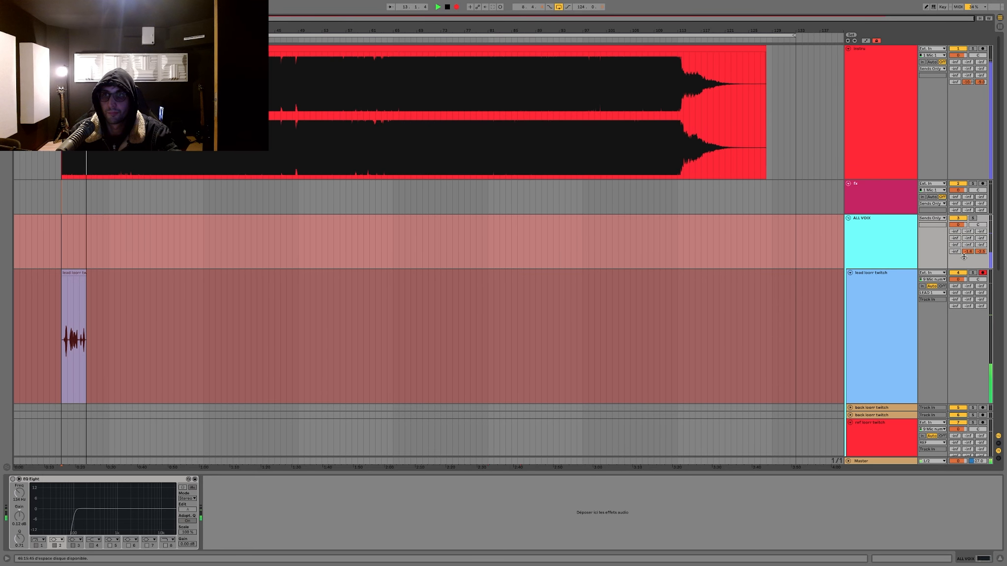
{"action": "left_click_drag", "start_coordinate": [980, 251], "coordinate": [980, 244]}
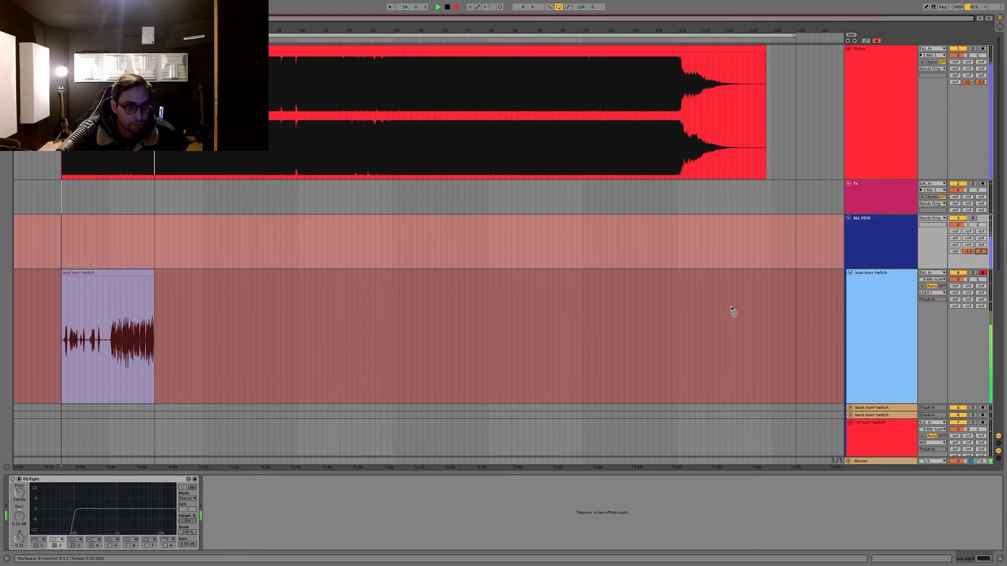
Step: Lower the instrumental track's L-PRE MASTER send while the lead vocal is recording
{"action": "scroll", "coordinate": [733, 312], "scroll_direction": "down", "scroll_amount": 10}
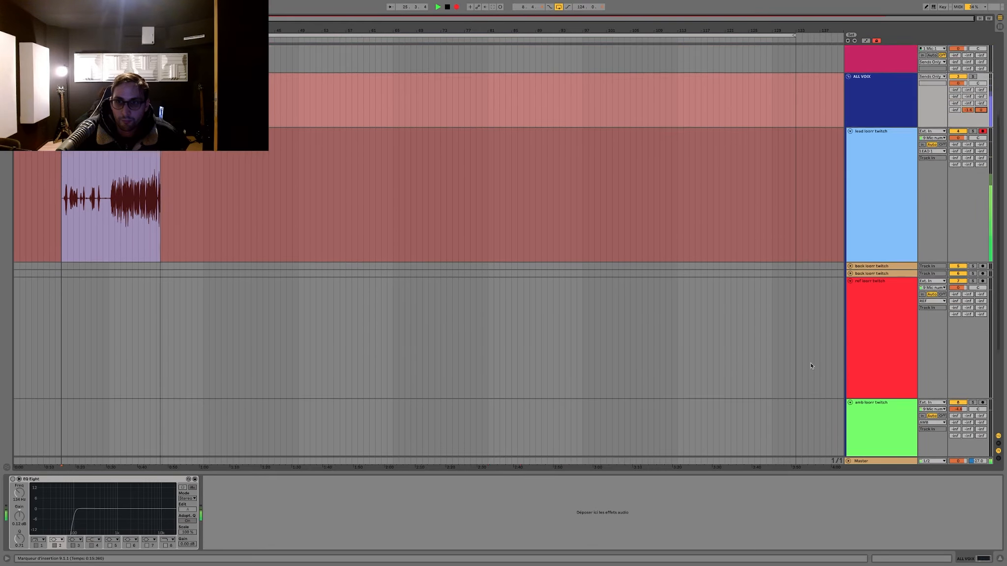
{"action": "scroll", "coordinate": [739, 322], "scroll_direction": "up", "scroll_amount": 10}
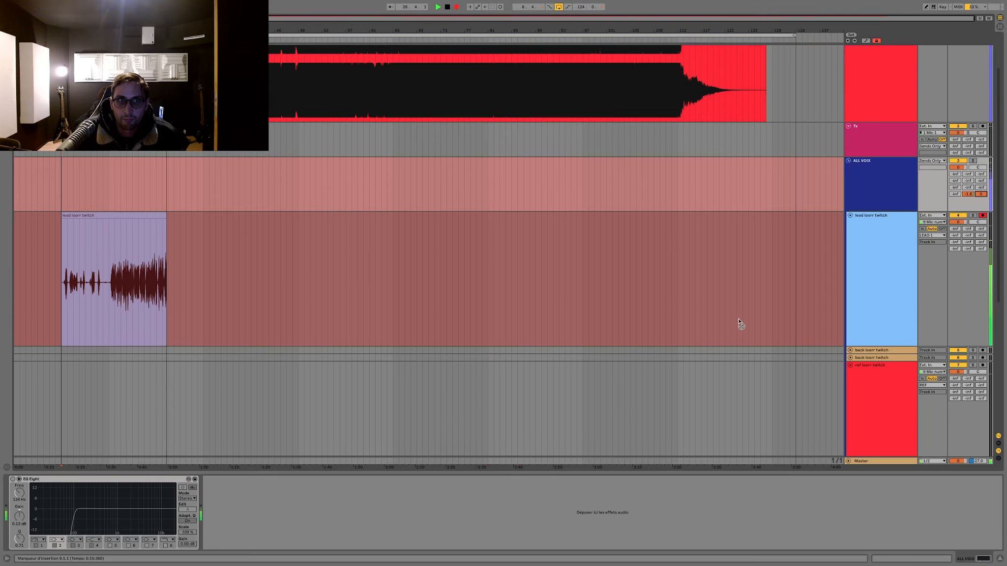
{"action": "left_click", "coordinate": [893, 135]}
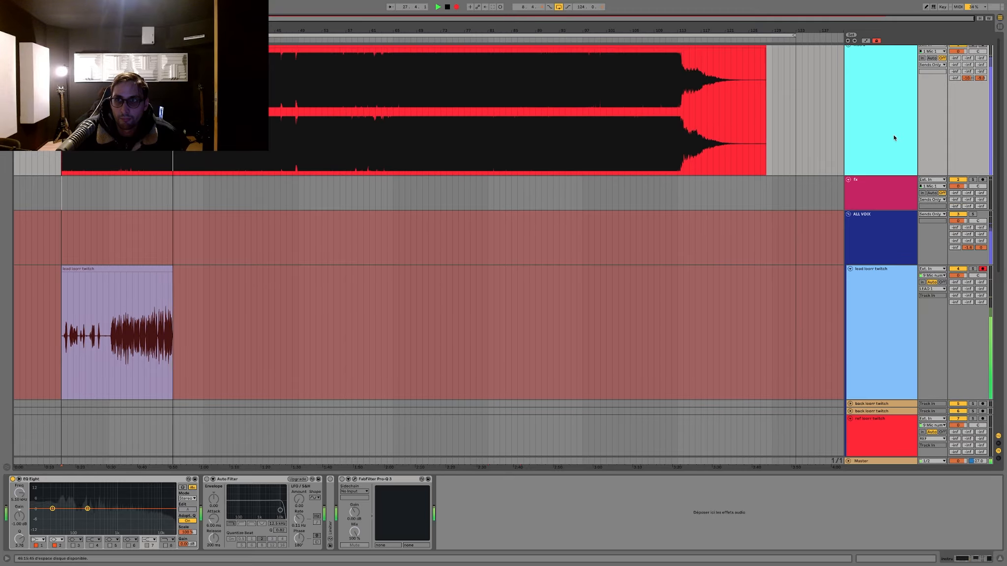
{"action": "scroll", "coordinate": [875, 163], "scroll_direction": "up", "scroll_amount": 1}
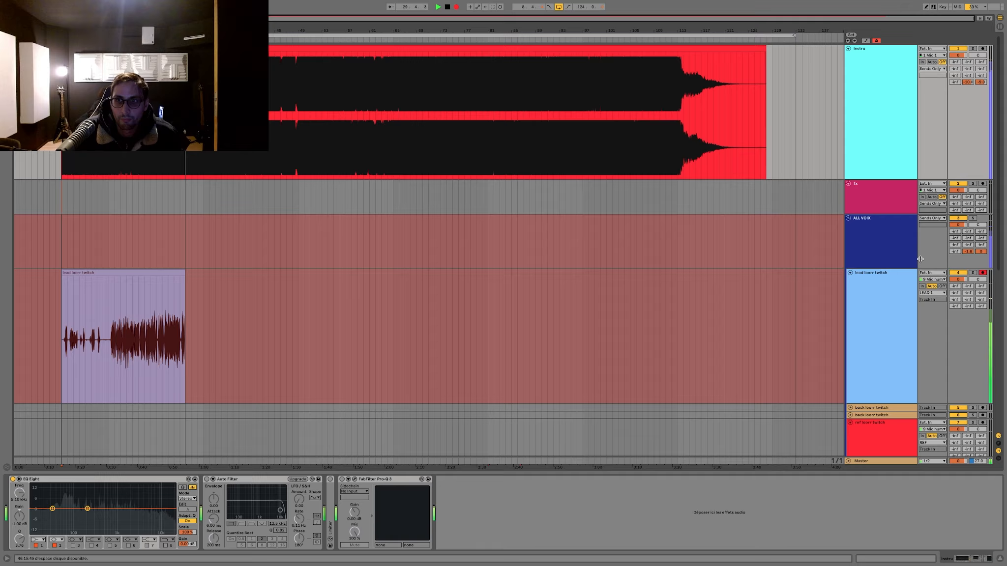
{"action": "left_click_drag", "start_coordinate": [980, 82], "coordinate": [981, 91]}
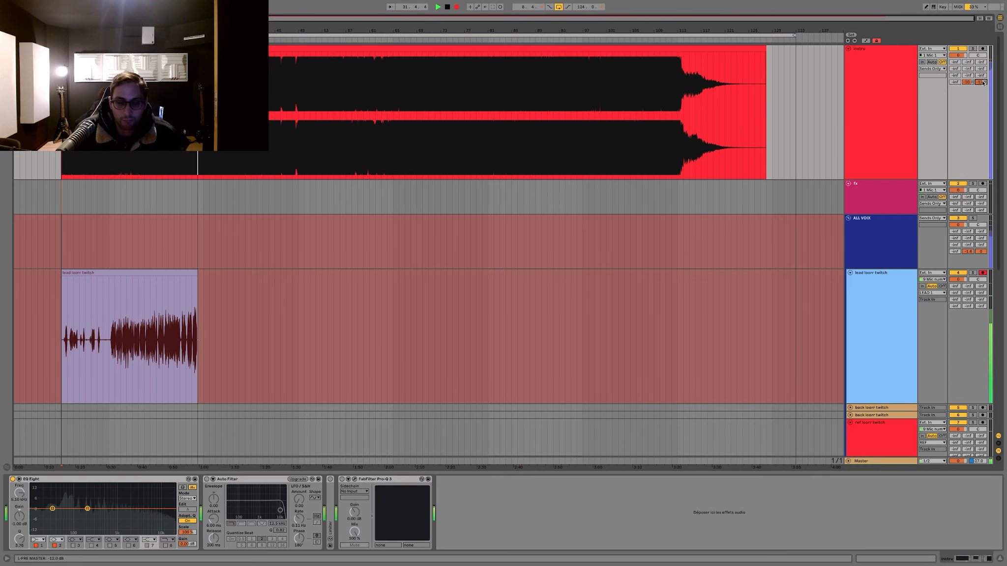
Step: Check the mixer levels and the Master track's devices in Session View, and return to the arrangement
{"action": "key", "text": "Tab"}
{"action": "left_click", "coordinate": [967, 22]}
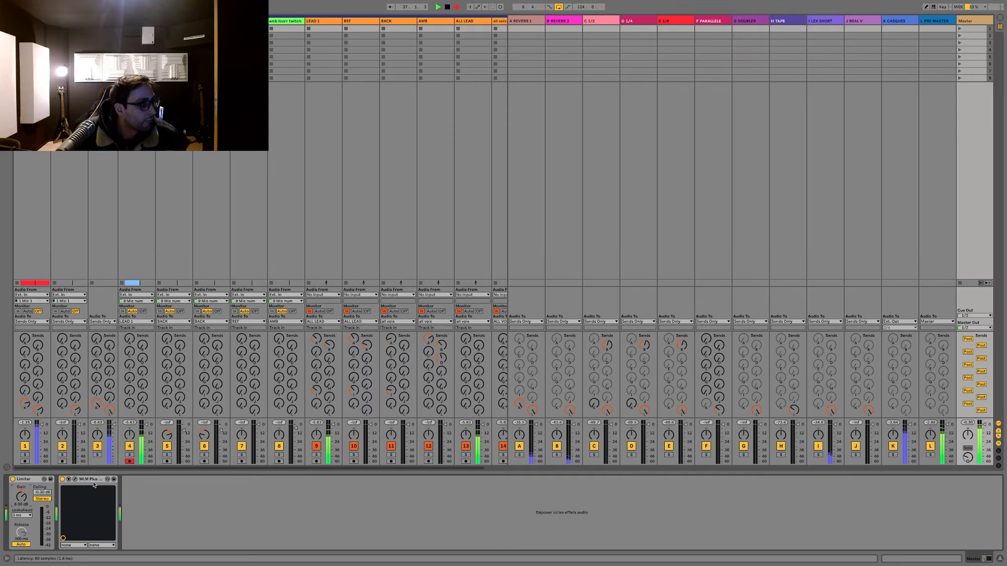
{"action": "key", "text": "Tab"}
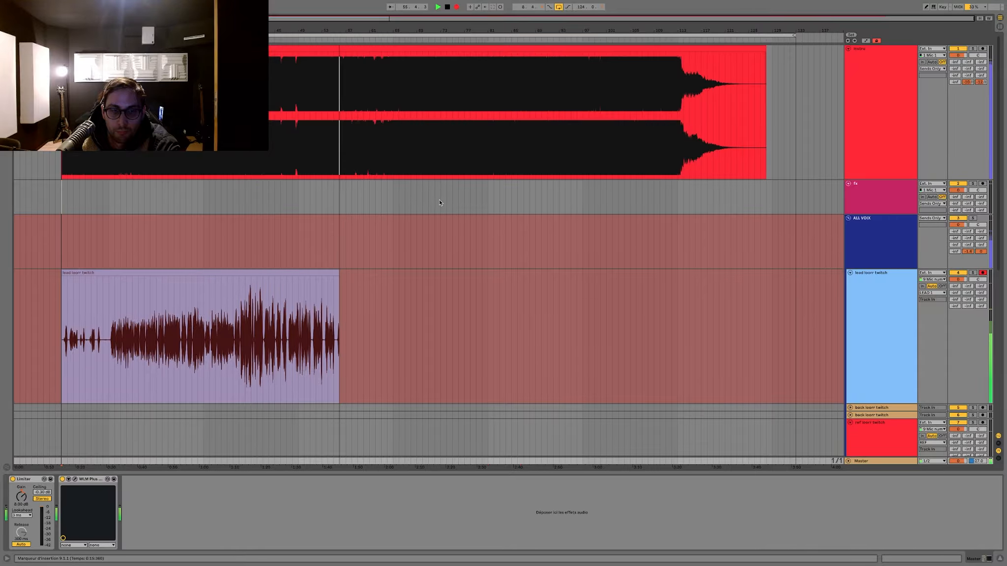
Step: Arm the "ref loorr twitch" track to continue the recording there, expand its Auto-Tune Pro parameters and hide the device view
{"action": "scroll", "coordinate": [826, 300], "scroll_direction": "down", "scroll_amount": 3}
{"action": "left_click", "coordinate": [880, 347]}
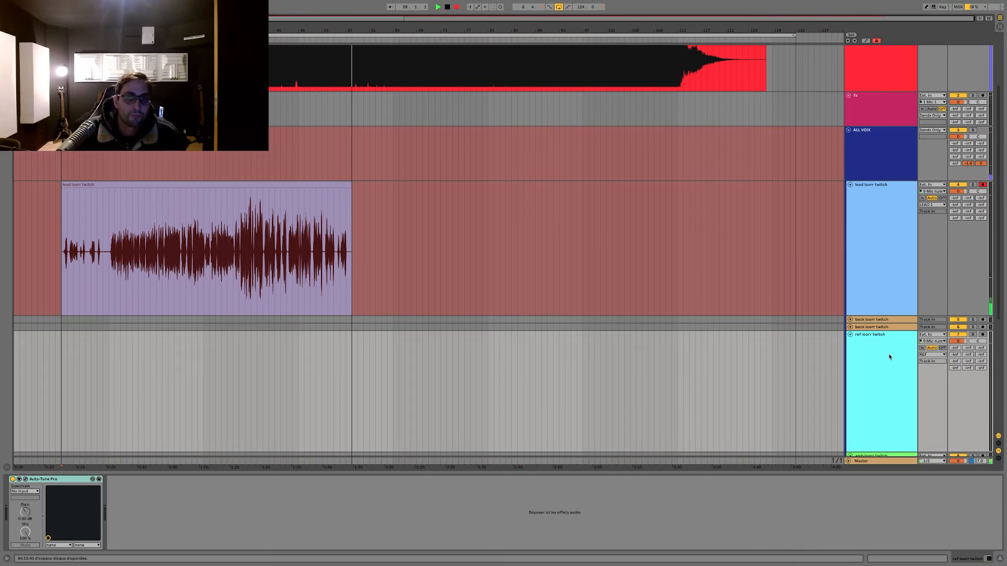
{"action": "left_click", "coordinate": [982, 335]}
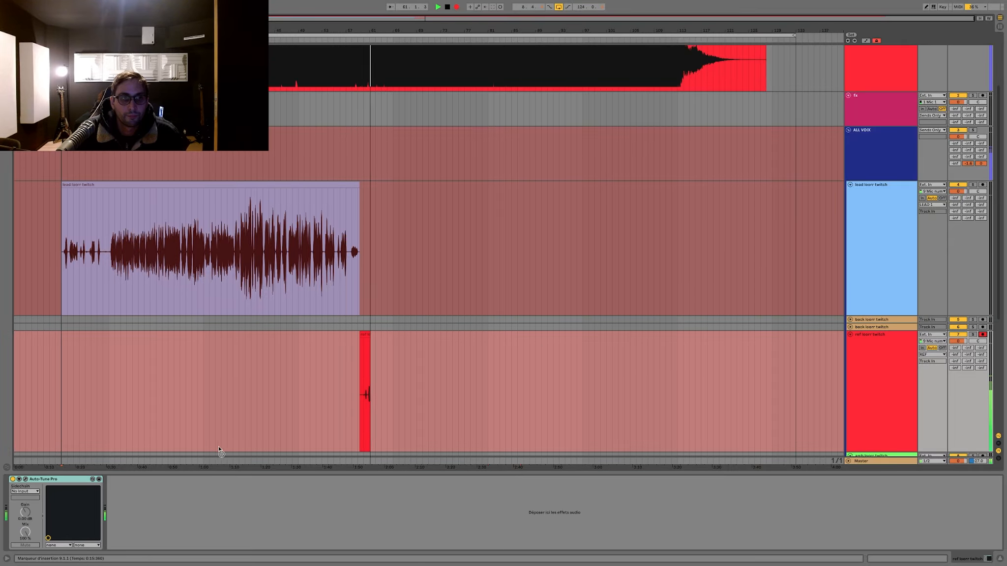
{"action": "left_click", "coordinate": [18, 479]}
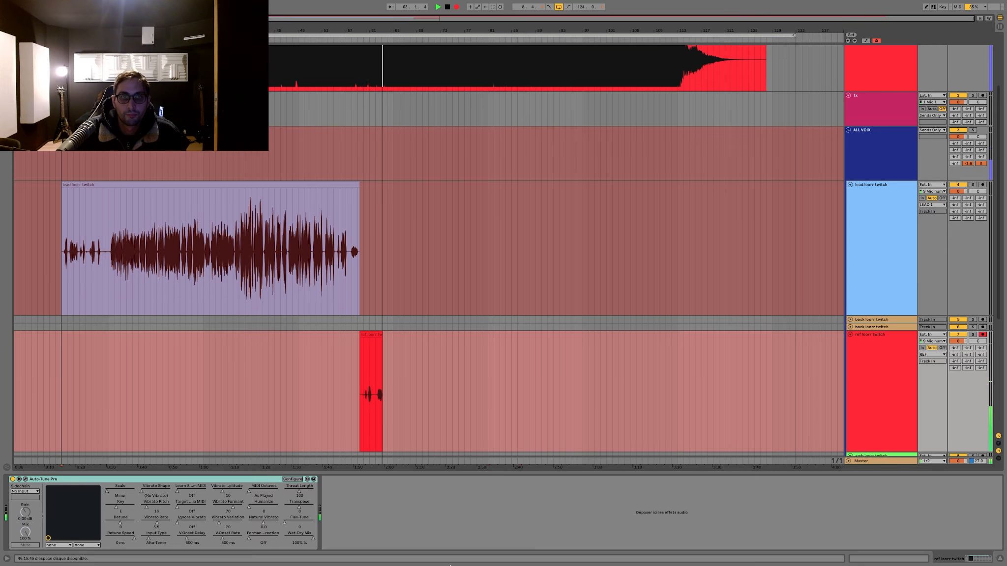
{"action": "left_click_drag", "start_coordinate": [398, 474], "coordinate": [400, 522]}
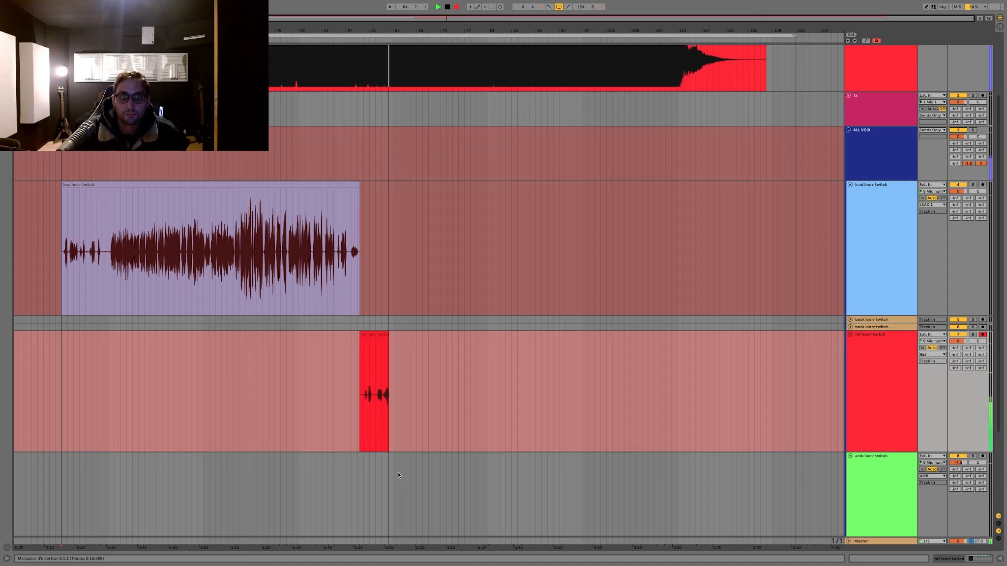
Step: Raise the volume of the "ref loorr twitch" track, check the levels in the mixer and return to the arrangement
{"action": "scroll", "coordinate": [430, 288], "scroll_direction": "up", "scroll_amount": 3}
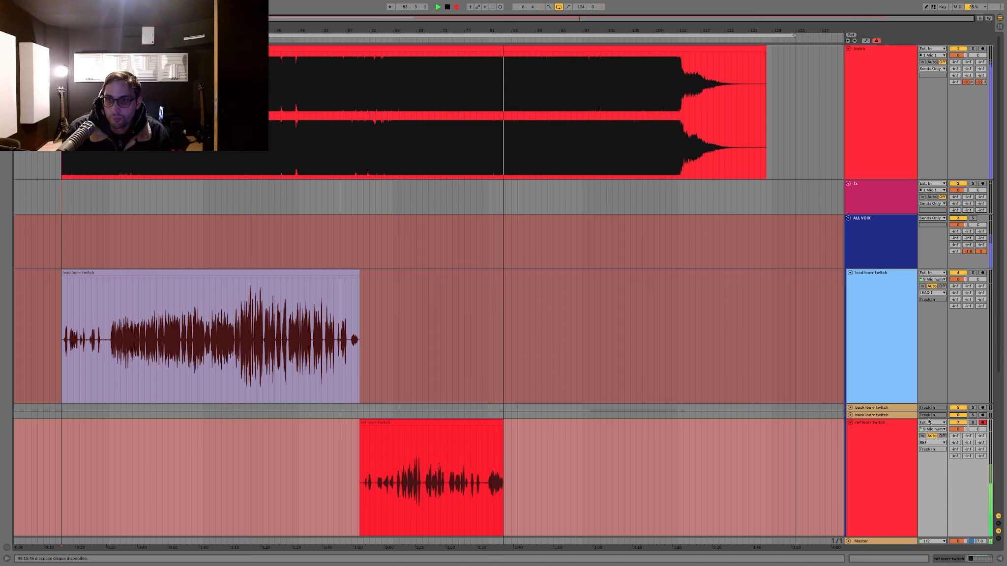
{"action": "left_click_drag", "start_coordinate": [957, 429], "coordinate": [958, 421]}
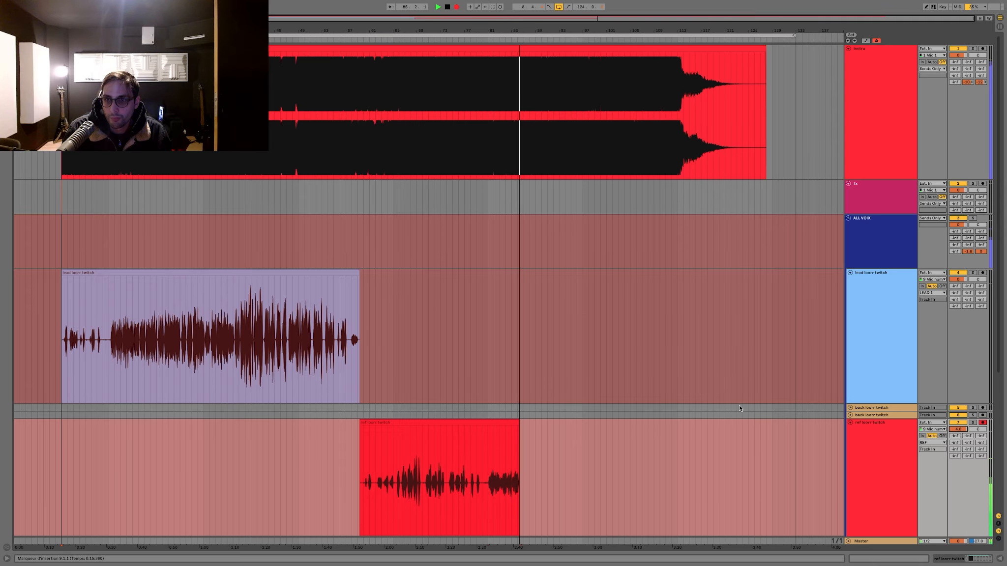
{"action": "key", "text": "Tab"}
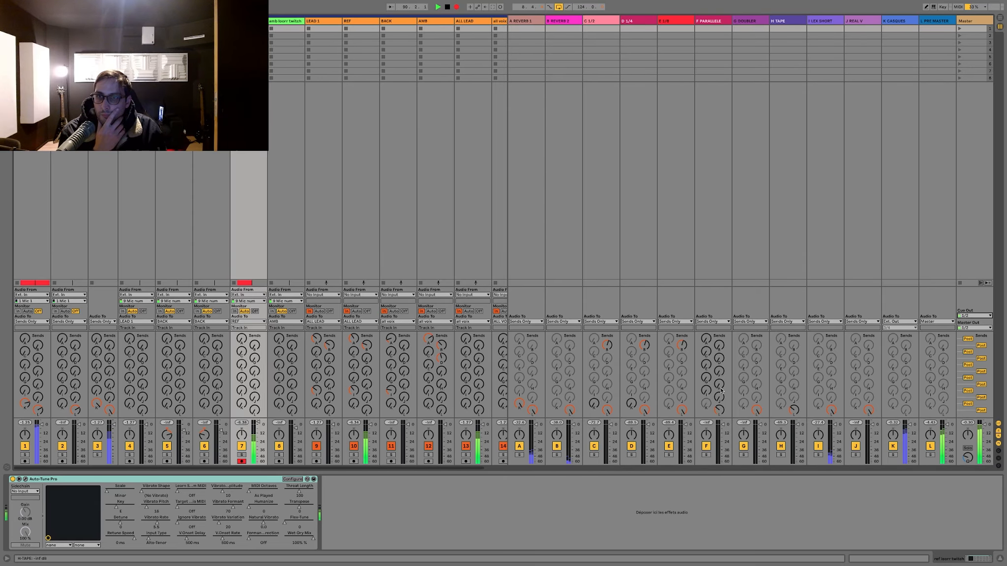
{"action": "key", "text": "Tab"}
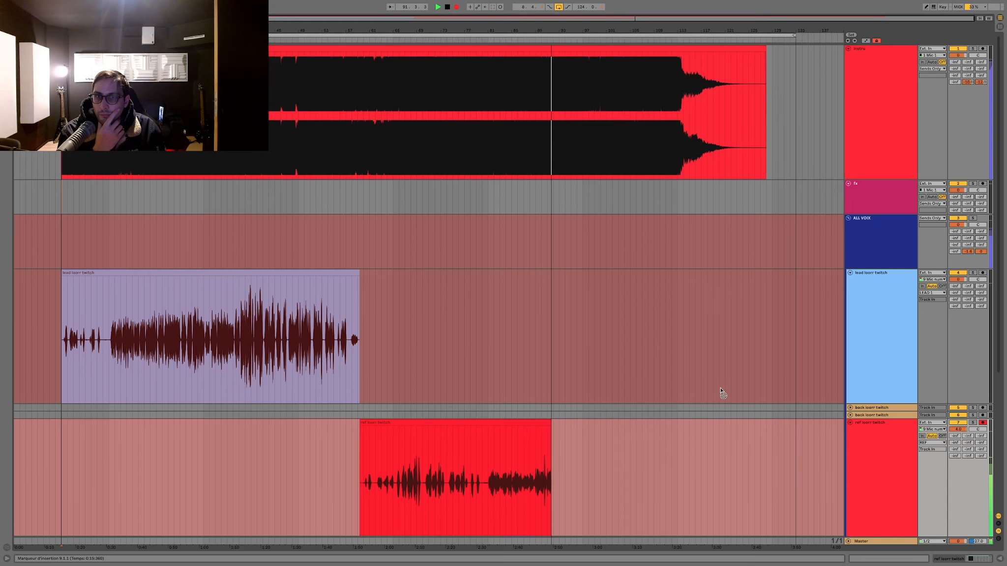
Step: Stop the vocal recording on the "ref loorr twitch" track and delete the end of the take from bar 121
{"action": "scroll", "coordinate": [721, 393], "scroll_direction": "down", "scroll_amount": 3}
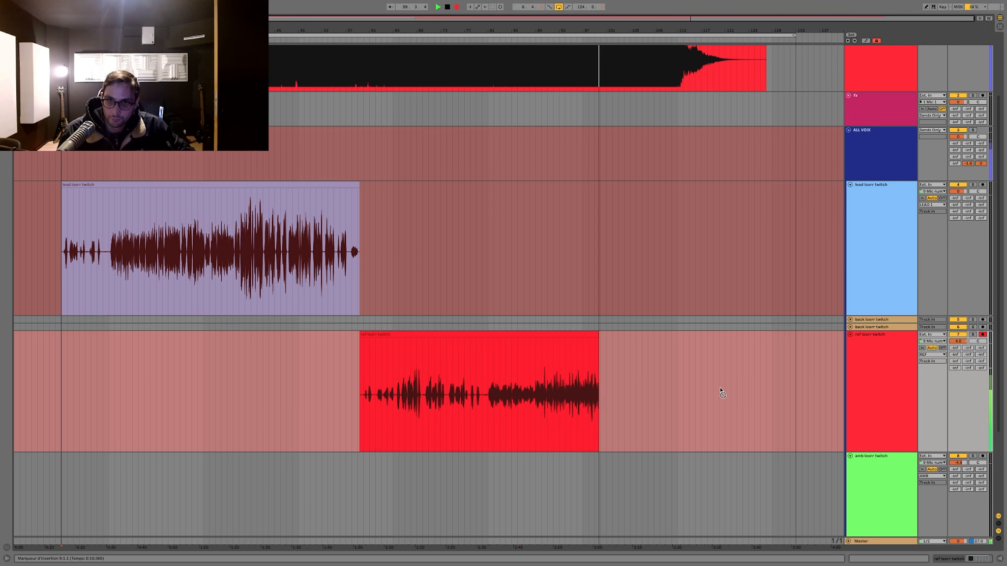
{"action": "scroll", "coordinate": [721, 392], "scroll_direction": "down", "scroll_amount": 3}
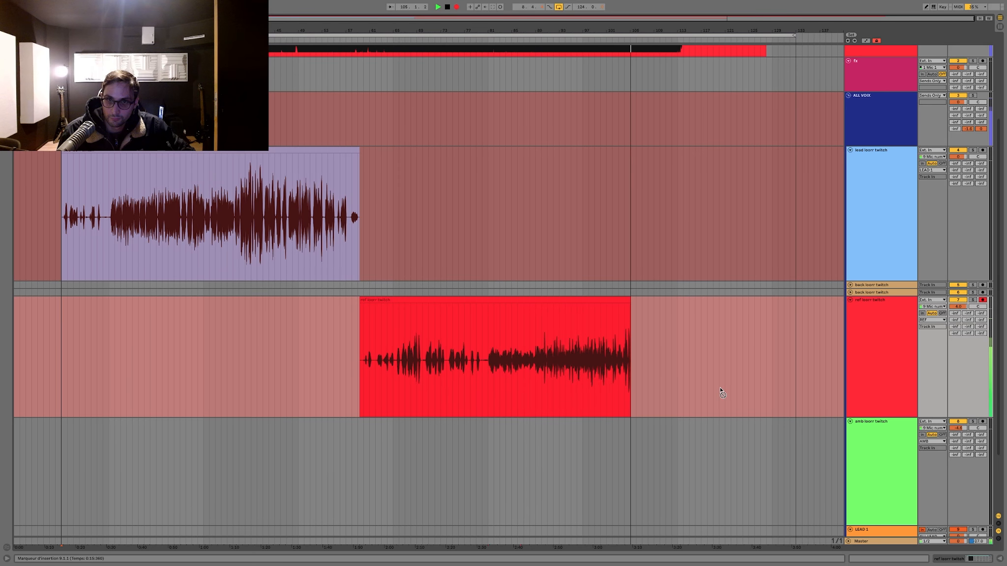
{"action": "scroll", "coordinate": [722, 392], "scroll_direction": "down", "scroll_amount": 1}
{"action": "scroll", "coordinate": [721, 392], "scroll_direction": "down", "scroll_amount": 1}
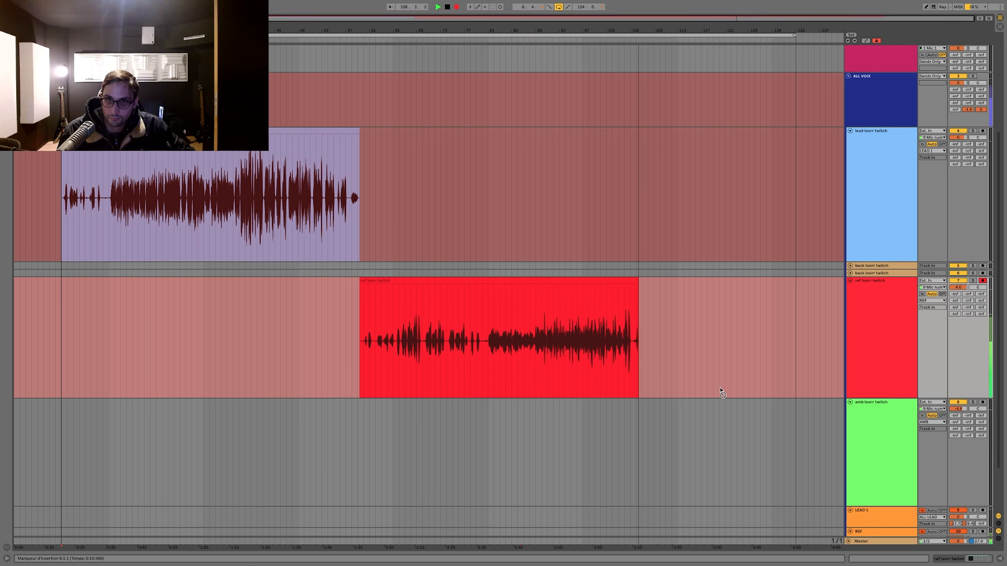
{"action": "scroll", "coordinate": [721, 393], "scroll_direction": "down", "scroll_amount": 5}
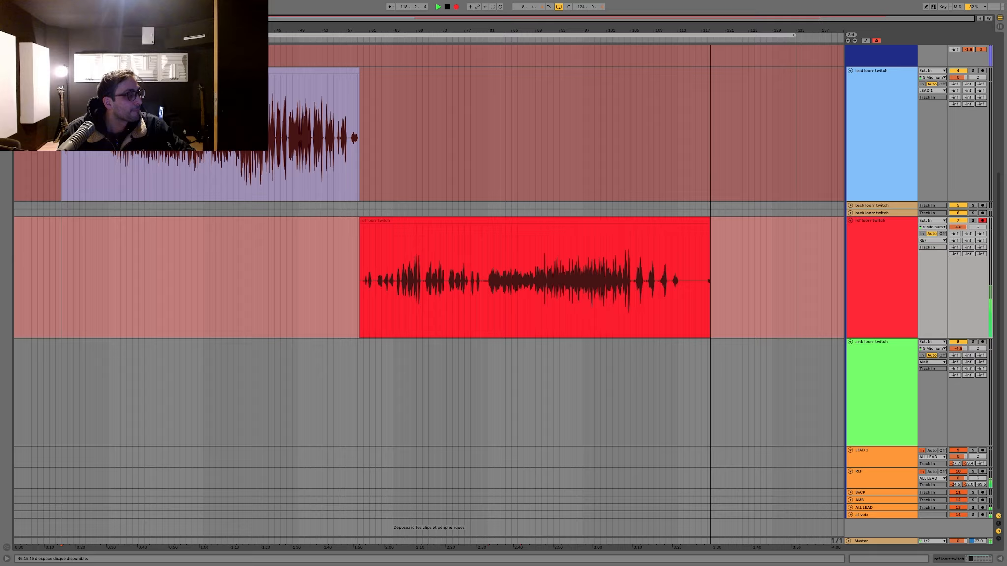
{"action": "scroll", "coordinate": [696, 205], "scroll_direction": "up", "scroll_amount": 5}
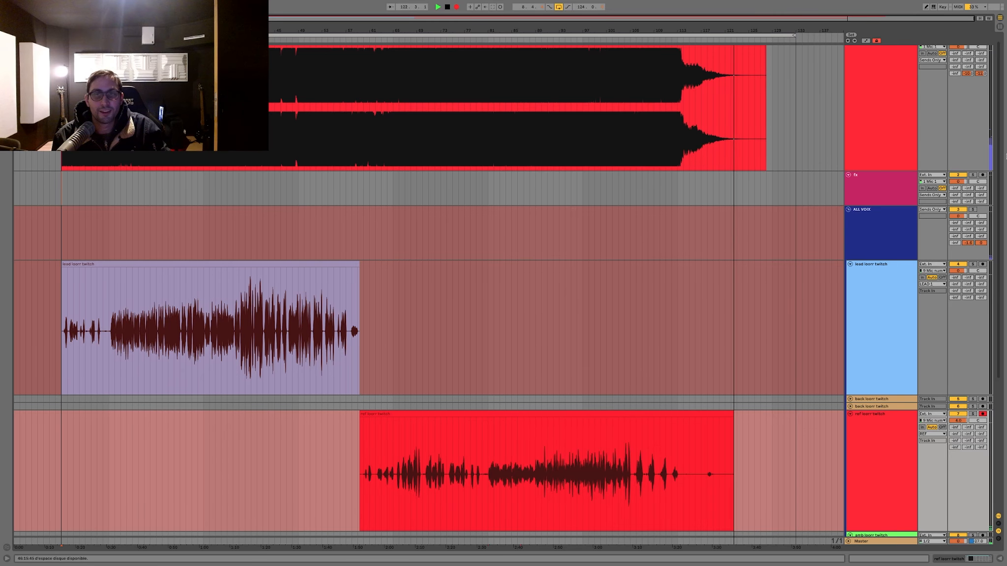
{"action": "key", "text": "space"}
{"action": "left_click_drag", "start_coordinate": [725, 439], "coordinate": [759, 442]}
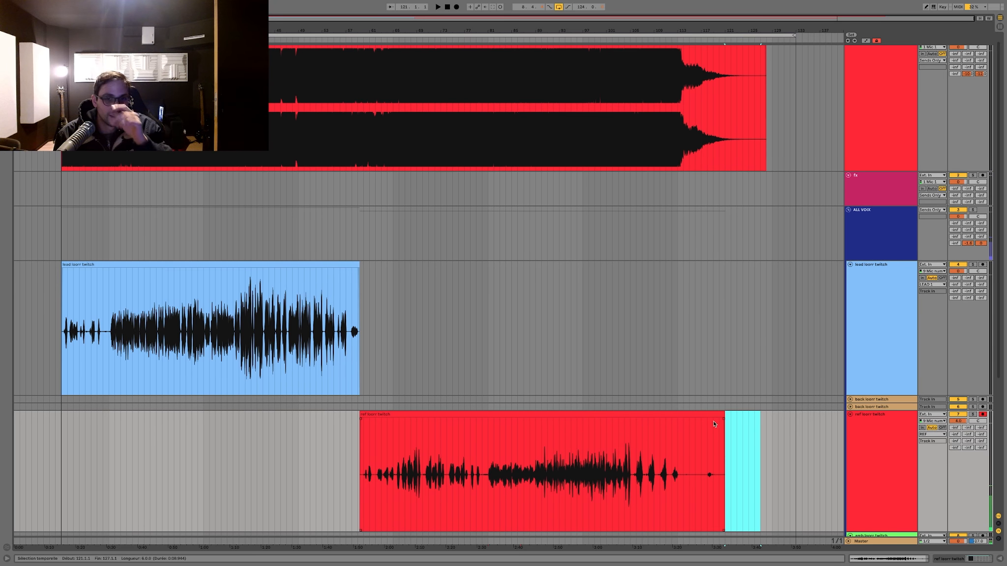
Step: Add the UAD UA 1176 Rev A compressor to the "ALL LEAD" track and open its plug-in window
{"action": "scroll", "coordinate": [715, 423], "scroll_direction": "down", "scroll_amount": 5}
{"action": "double_click", "coordinate": [866, 508]}
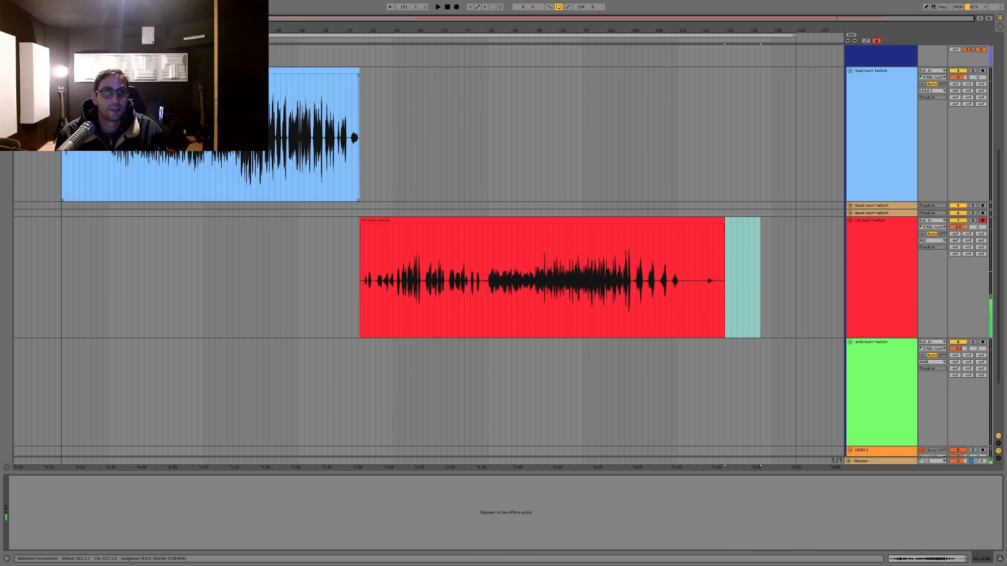
{"action": "key", "text": "ctrl+alt+b"}
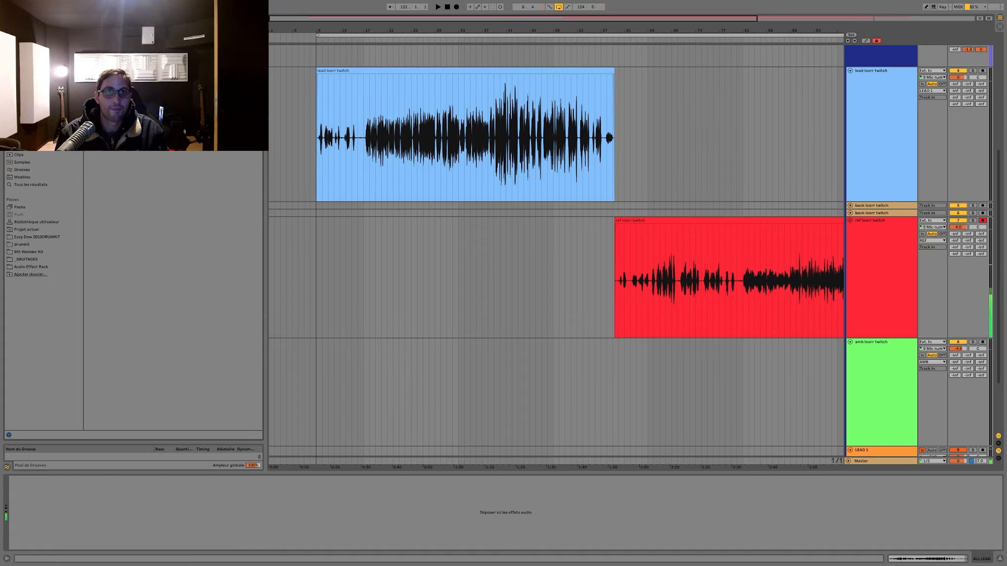
{"action": "scroll", "coordinate": [394, 152], "scroll_direction": "up", "scroll_amount": 5}
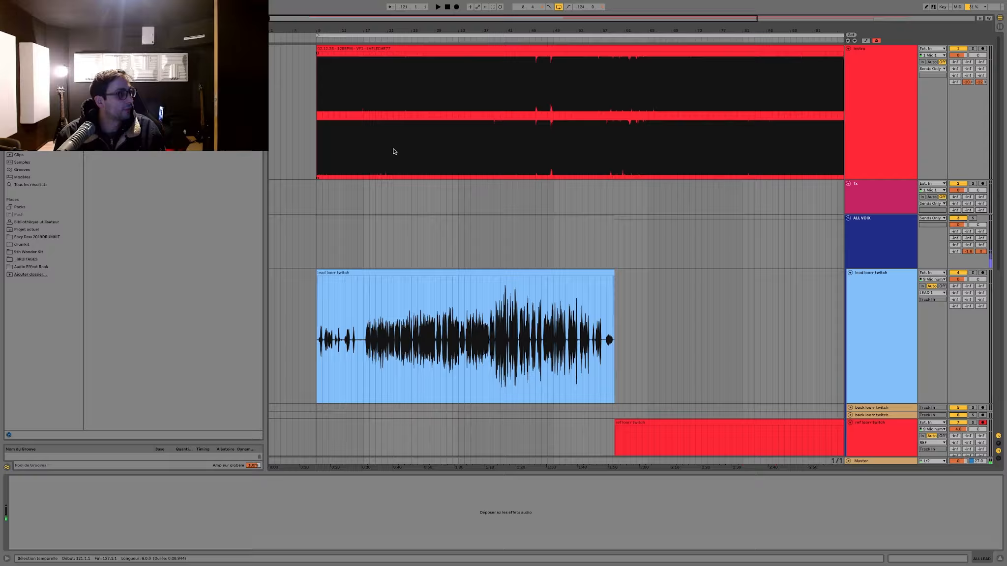
{"action": "scroll", "coordinate": [383, 152], "scroll_direction": "down", "scroll_amount": 8}
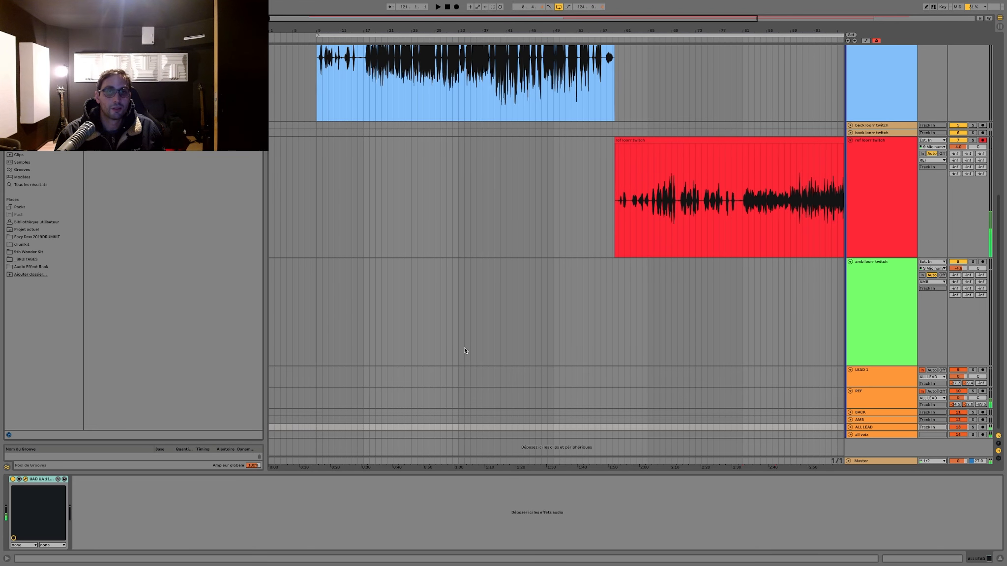
{"action": "left_click_drag", "start_coordinate": [289, 140], "coordinate": [416, 176]}
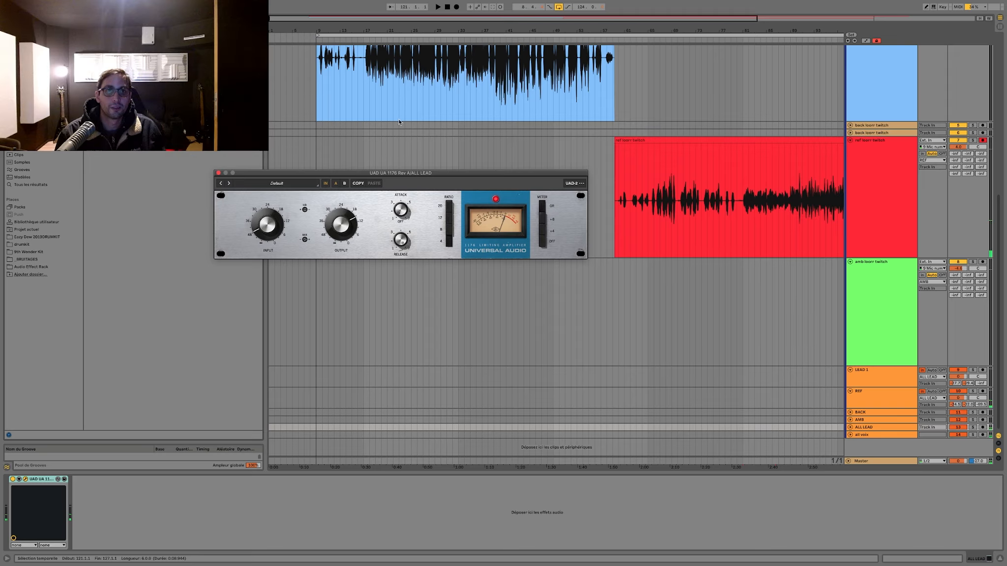
Step: Play the lead vocal from bars 40 and 19 and check how the 1176 on "ALL LEAD" reacts
{"action": "left_click", "coordinate": [500, 69]}
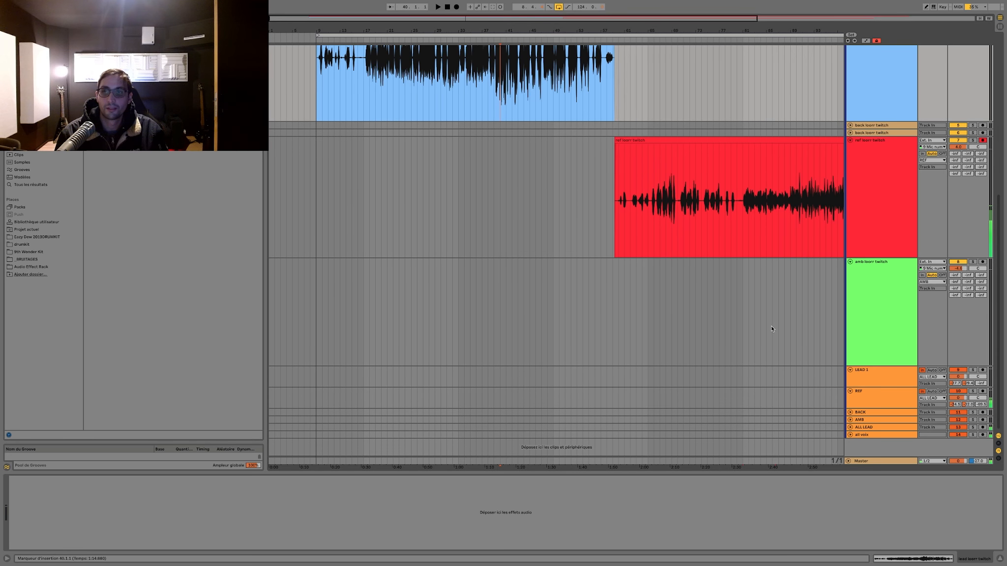
{"action": "left_click", "coordinate": [872, 428]}
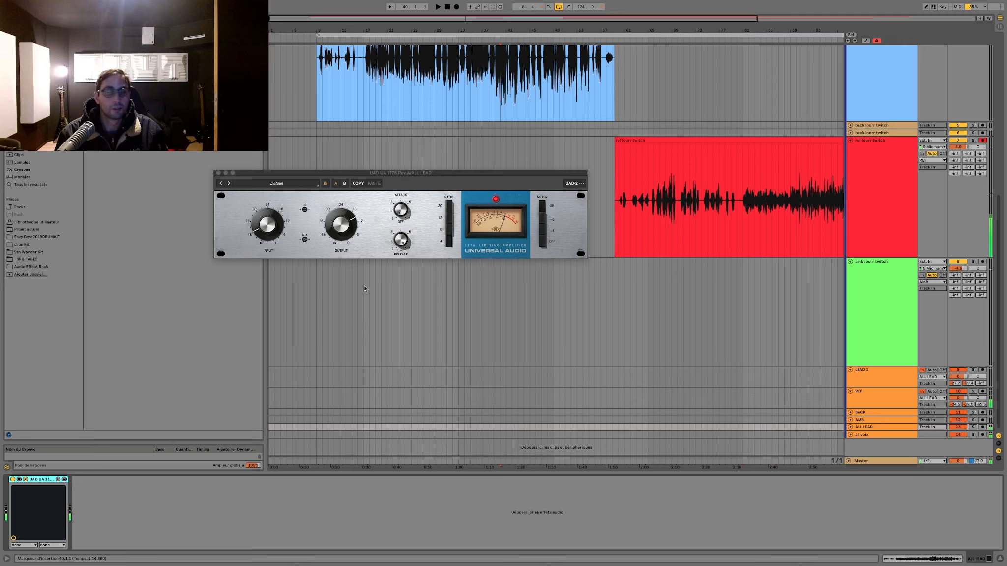
{"action": "key", "text": "space"}
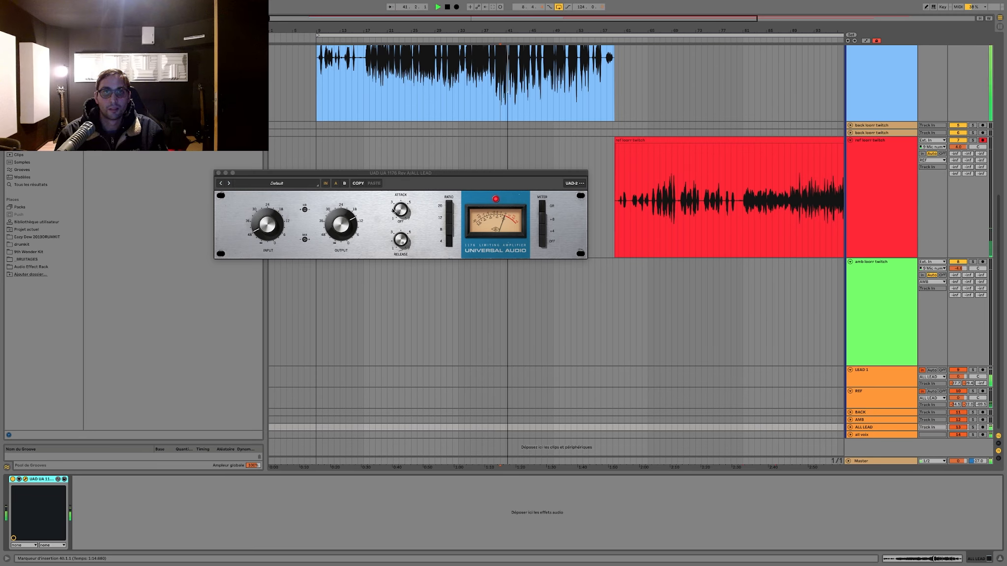
{"action": "left_click", "coordinate": [398, 238]}
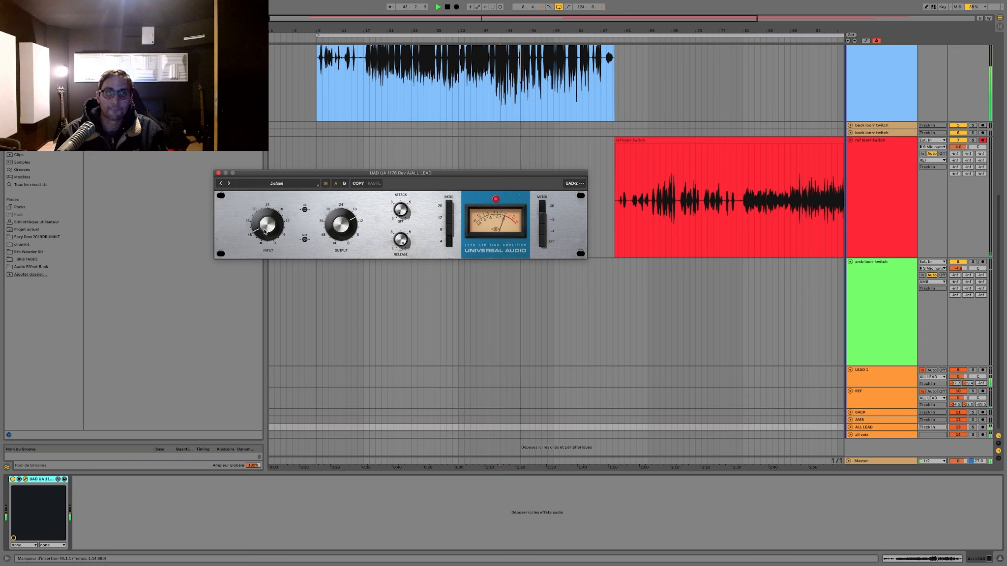
{"action": "left_click", "coordinate": [373, 85]}
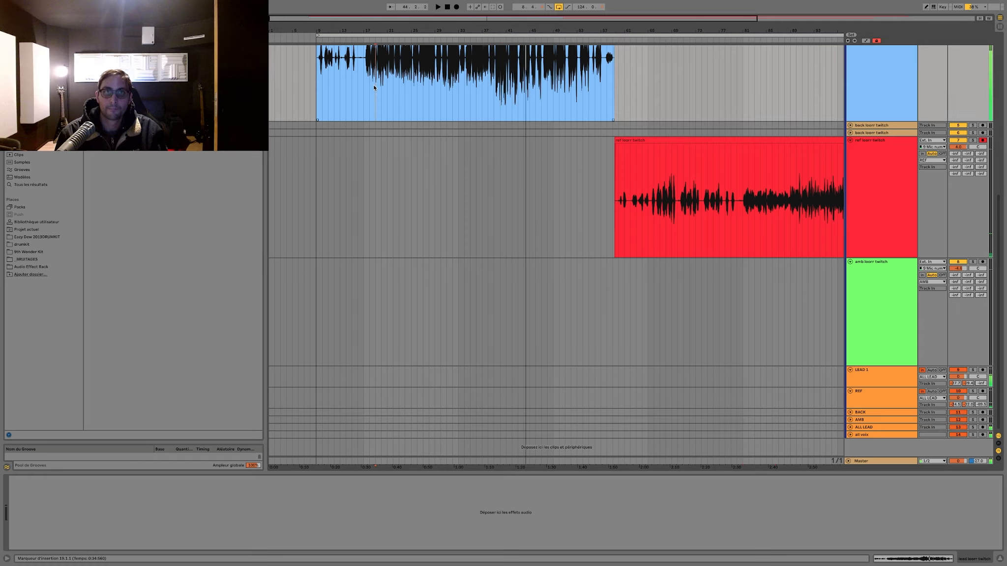
{"action": "left_click", "coordinate": [881, 427]}
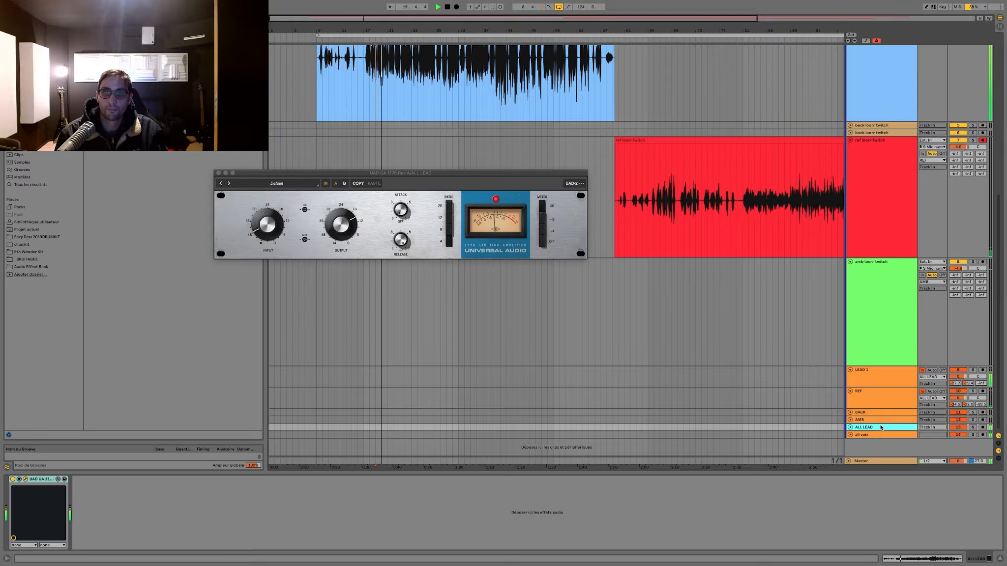
{"action": "left_click", "coordinate": [274, 228]}
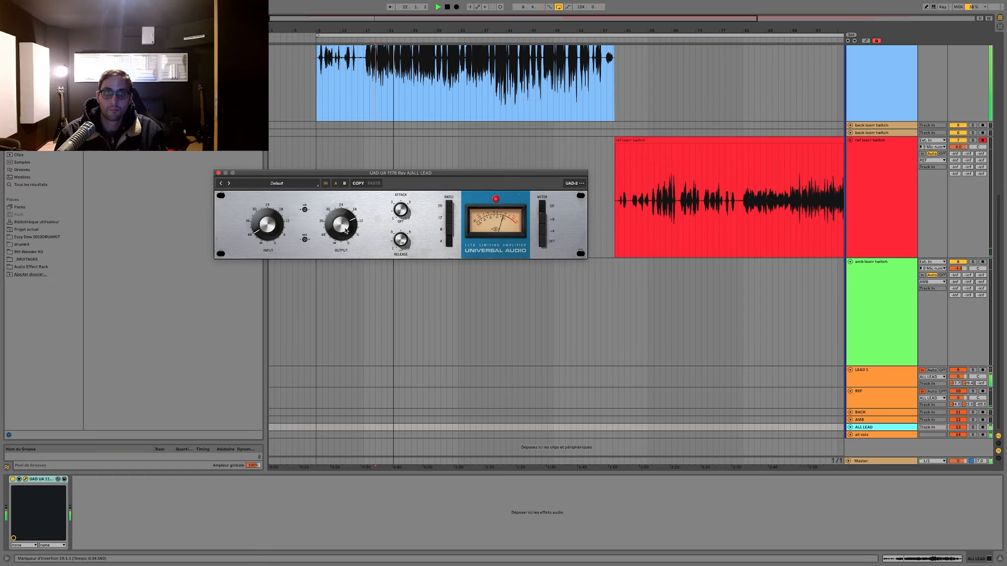
Step: Play the ref vocal from bar 89 and check the 1176's gain reduction on "ALL LEAD"
{"action": "left_click", "coordinate": [794, 202]}
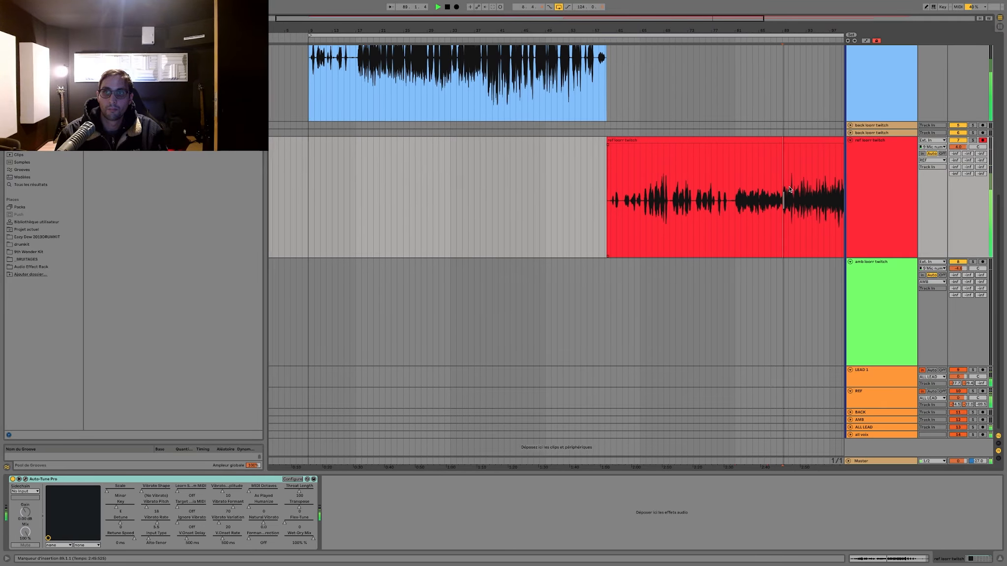
{"action": "left_click", "coordinate": [877, 427]}
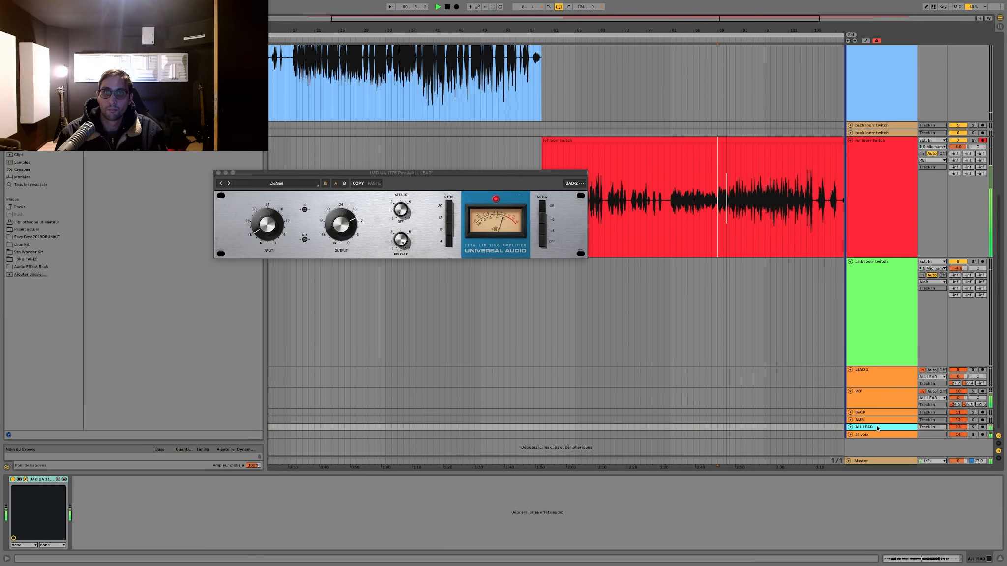
{"action": "scroll", "coordinate": [778, 263], "scroll_direction": "right", "scroll_amount": 4}
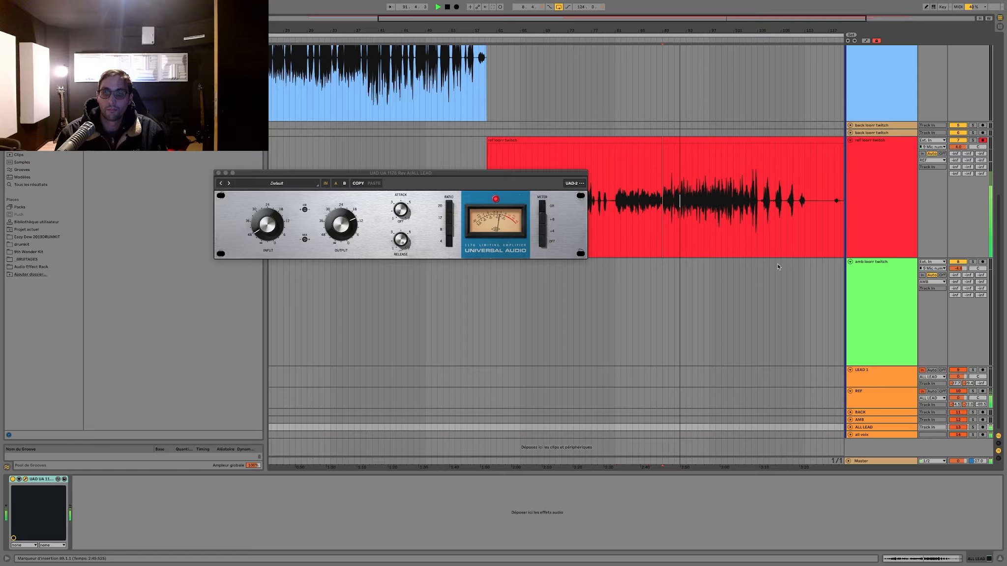
Step: Show the Master track's devices and check the WLM Plus loudness meter during playback
{"action": "scroll", "coordinate": [767, 247], "scroll_direction": "up", "scroll_amount": 5}
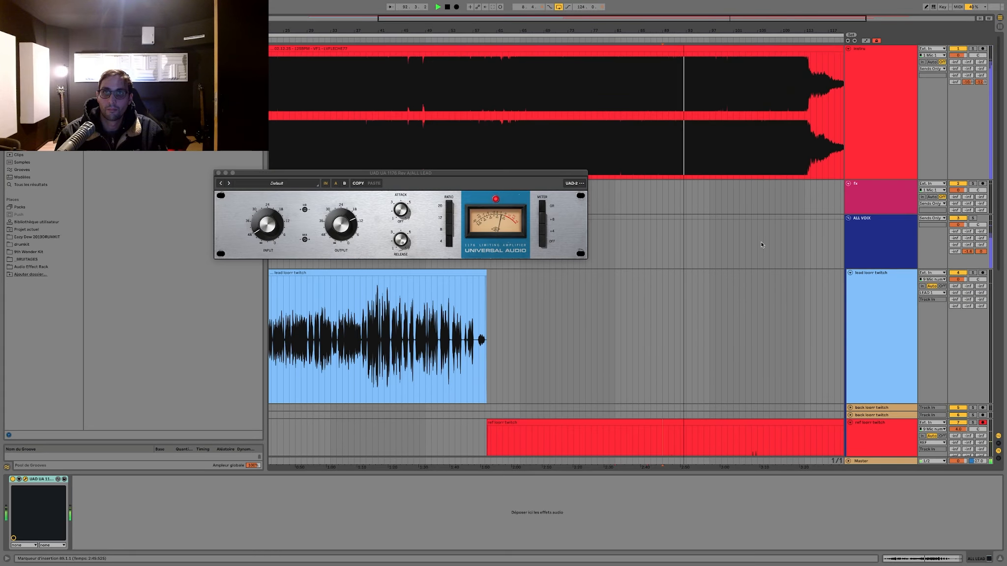
{"action": "left_click", "coordinate": [877, 461]}
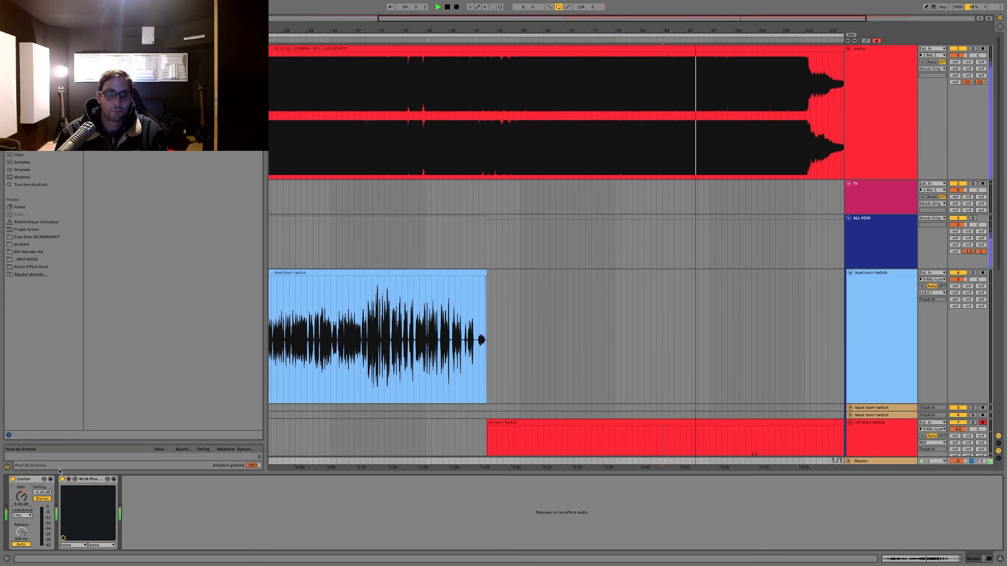
{"action": "left_click", "coordinate": [75, 479]}
{"action": "left_click", "coordinate": [75, 479]}
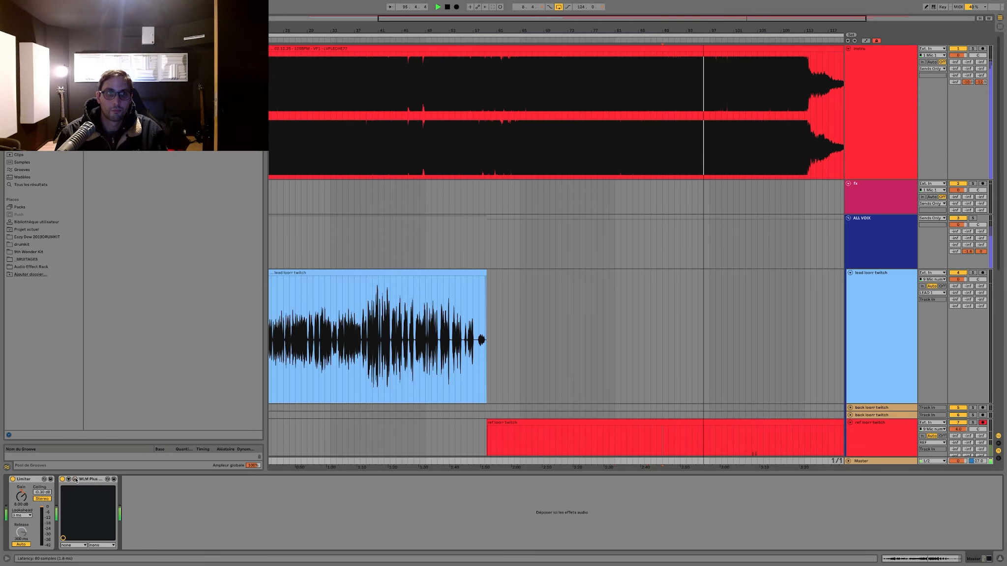
Step: Hide the browser, stop playback and place the insertion marker at bar 71 on the "lead loorr twitch" track
{"action": "left_click", "coordinate": [520, 248]}
{"action": "scroll", "coordinate": [520, 248], "scroll_direction": "down", "scroll_amount": 5}
{"action": "scroll", "coordinate": [520, 249], "scroll_direction": "left", "scroll_amount": 3}
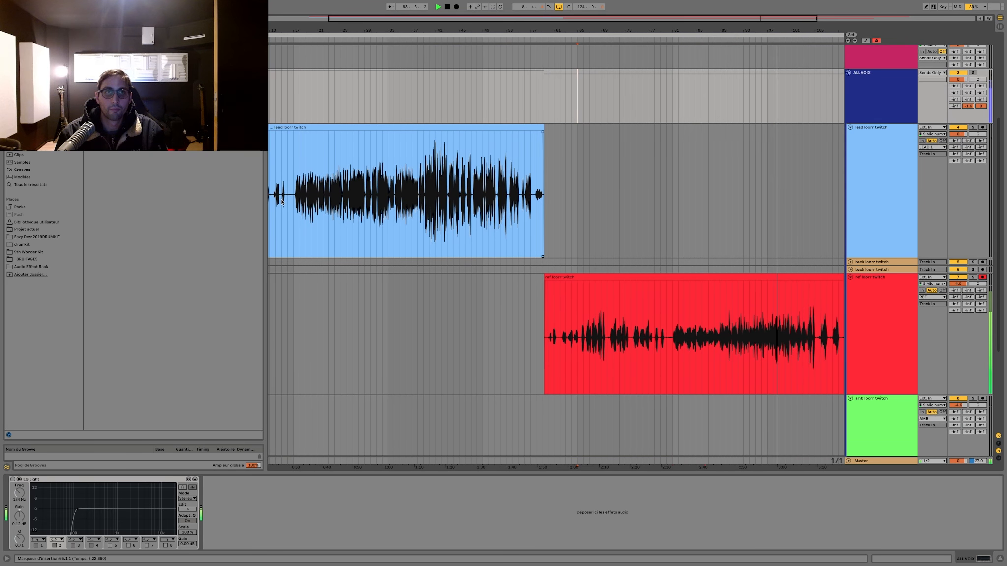
{"action": "left_click", "coordinate": [7, 18]}
{"action": "key", "text": "space"}
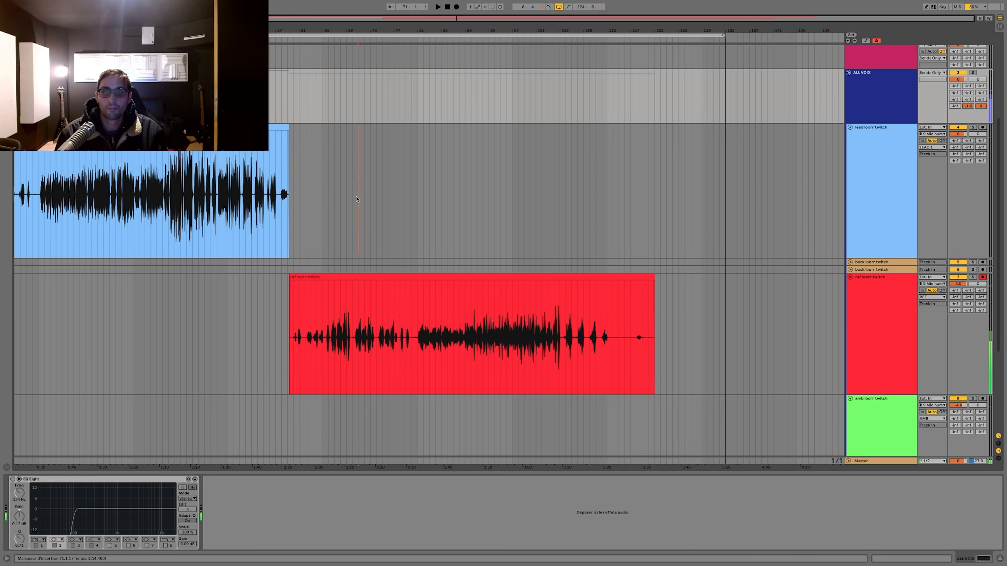
{"action": "left_click", "coordinate": [358, 199]}
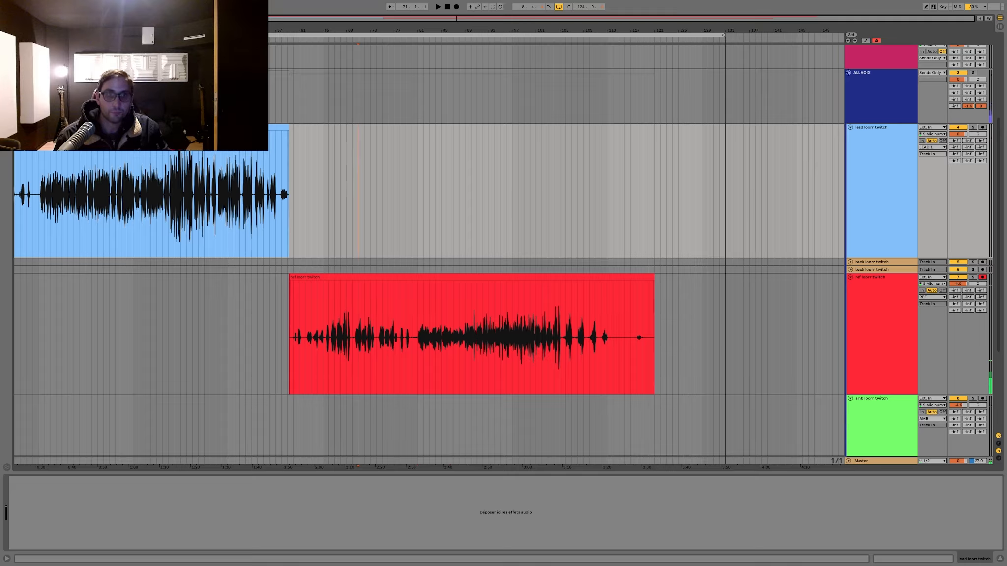
Step: Duplicate the instrumental track and replace the copy's clip with the V4 instrumental, starting at bar 9
{"action": "scroll", "coordinate": [899, 121], "scroll_direction": "up", "scroll_amount": 5}
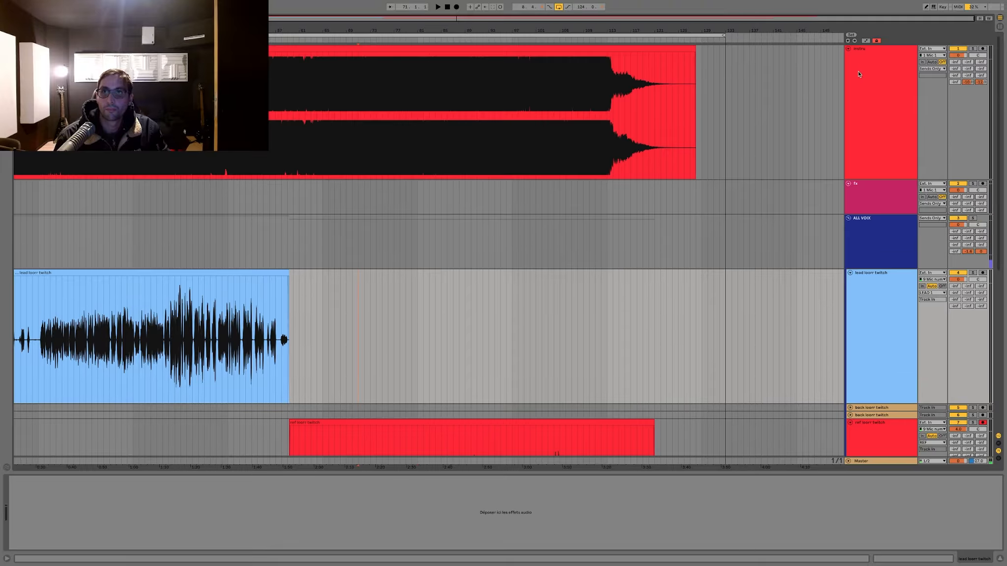
{"action": "left_click", "coordinate": [855, 93]}
{"action": "key", "text": "ctrl+d"}
{"action": "left_click", "coordinate": [440, 208]}
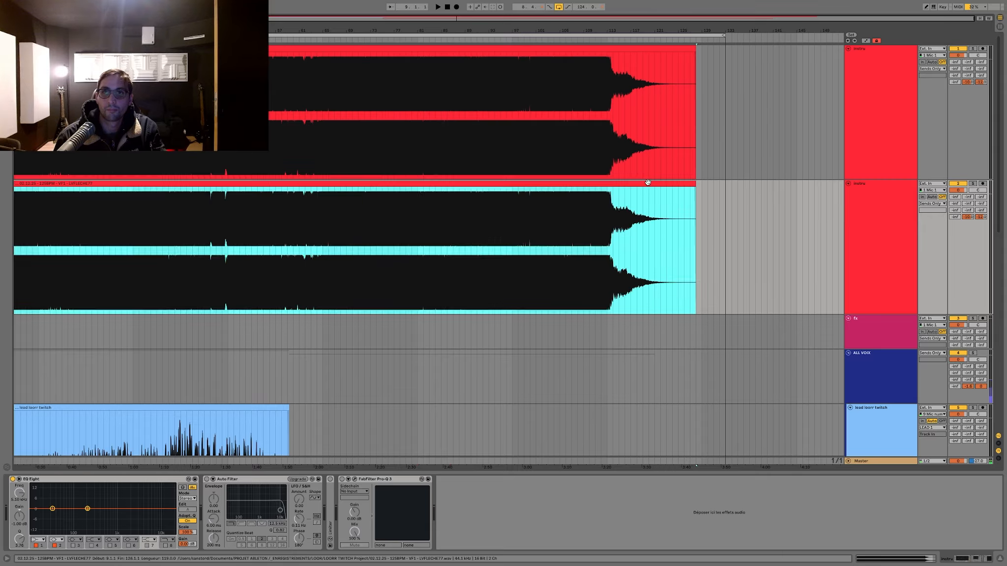
{"action": "left_click", "coordinate": [56, 197]}
{"action": "key", "text": "ctrl+v"}
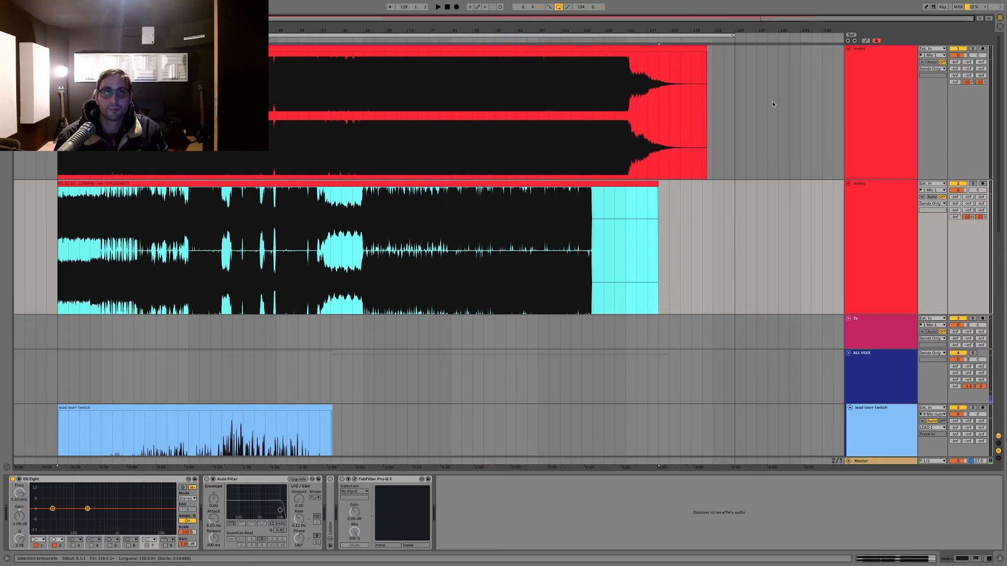
Step: Deactivate the original instrumental track, compare its waveform with the V4 clip around bar 43, and place the insertion marker at bar 24
{"action": "left_click", "coordinate": [955, 49]}
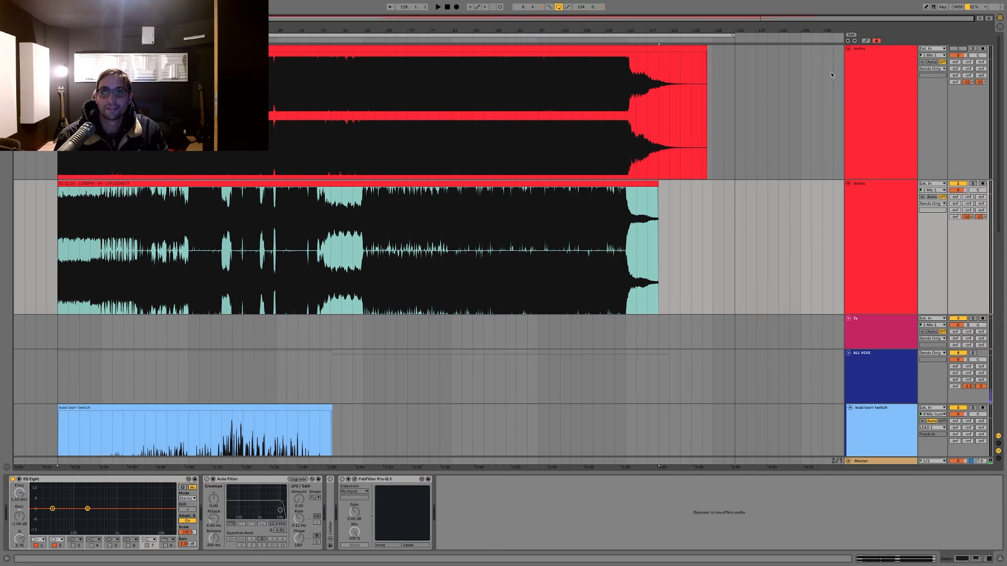
{"action": "left_click", "coordinate": [517, 184]}
{"action": "left_click_drag", "start_coordinate": [240, 30], "coordinate": [263, 162]}
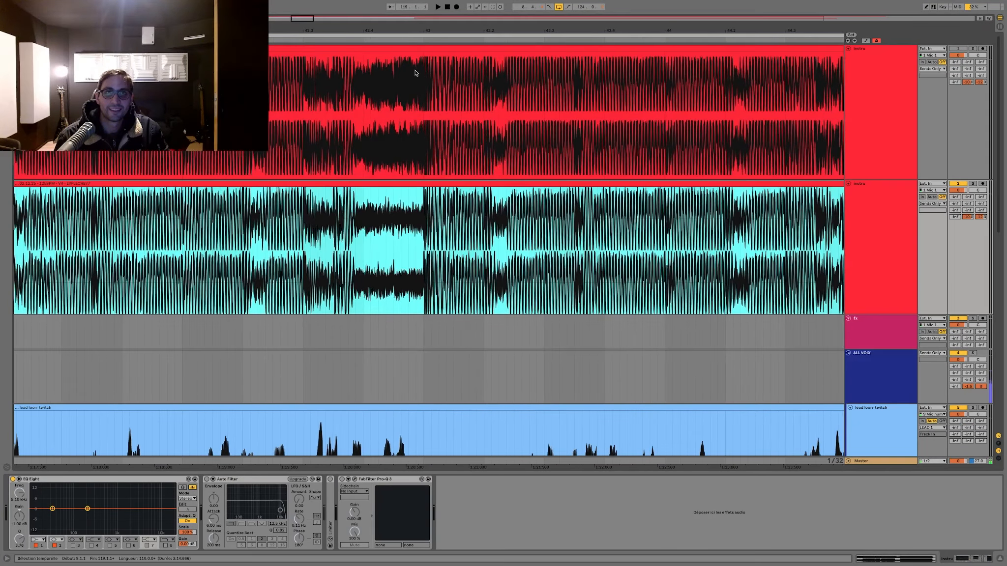
{"action": "left_click_drag", "start_coordinate": [426, 32], "coordinate": [426, 2]}
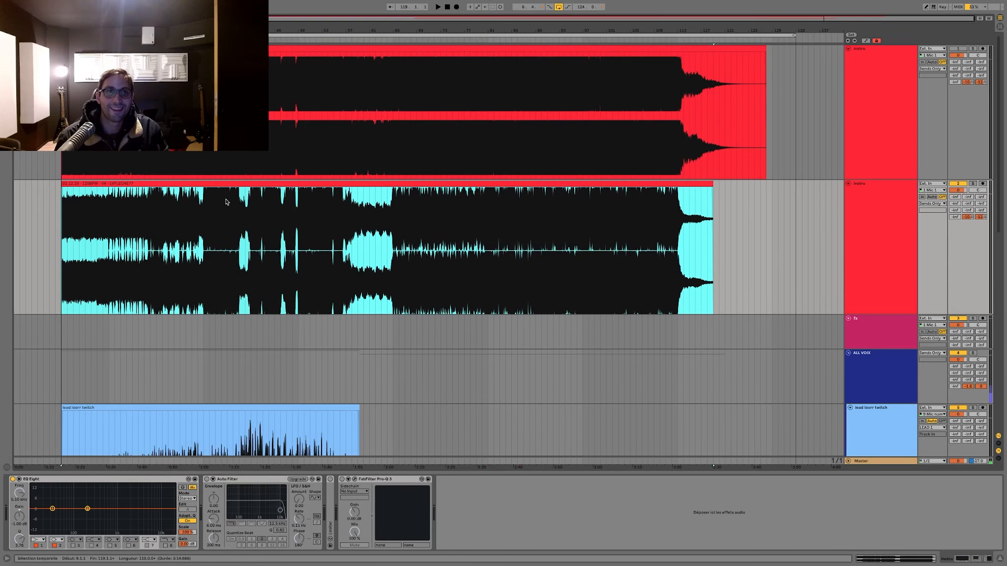
{"action": "left_click", "coordinate": [209, 207]}
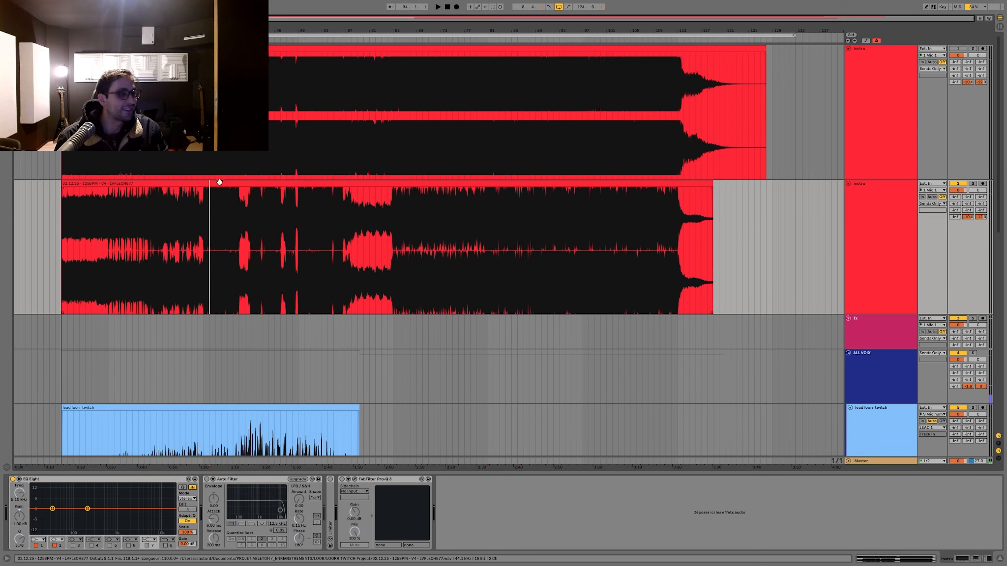
{"action": "left_click", "coordinate": [159, 206]}
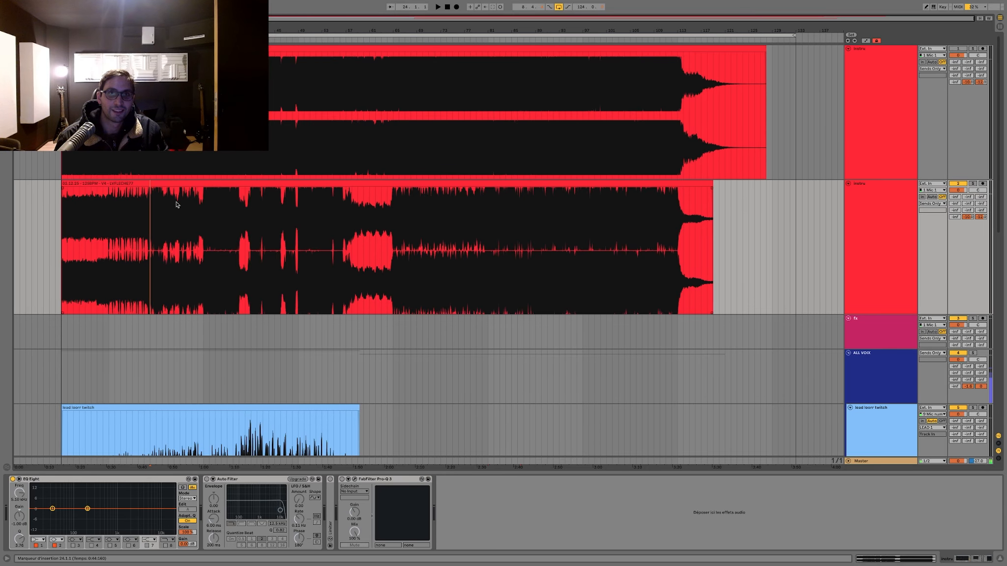
Step: Check the audio preferences and inspect the UAD 1176 compressor on the ALL LEAD track
{"action": "scroll", "coordinate": [358, 216], "scroll_direction": "down", "scroll_amount": 15}
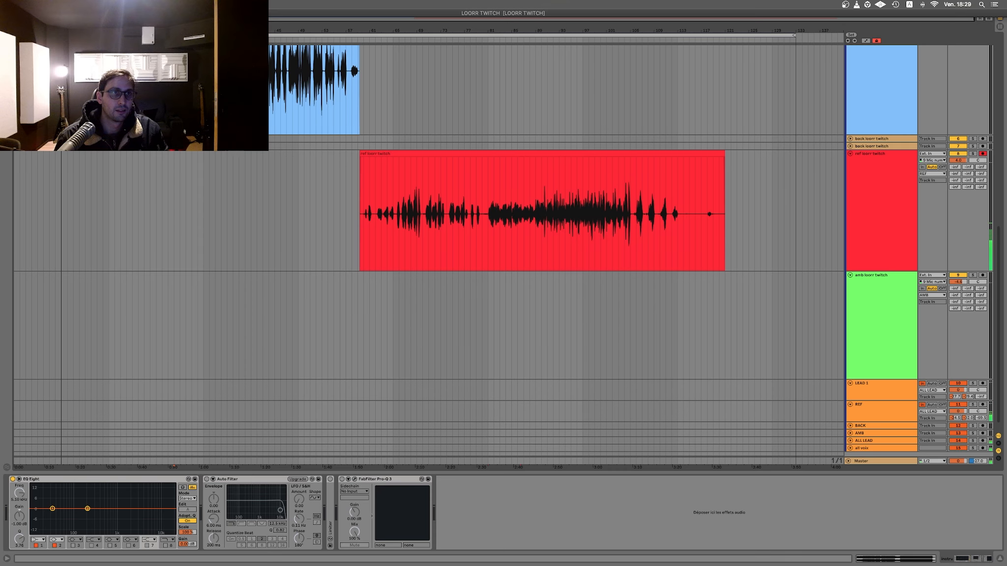
{"action": "key", "text": "super+comma"}
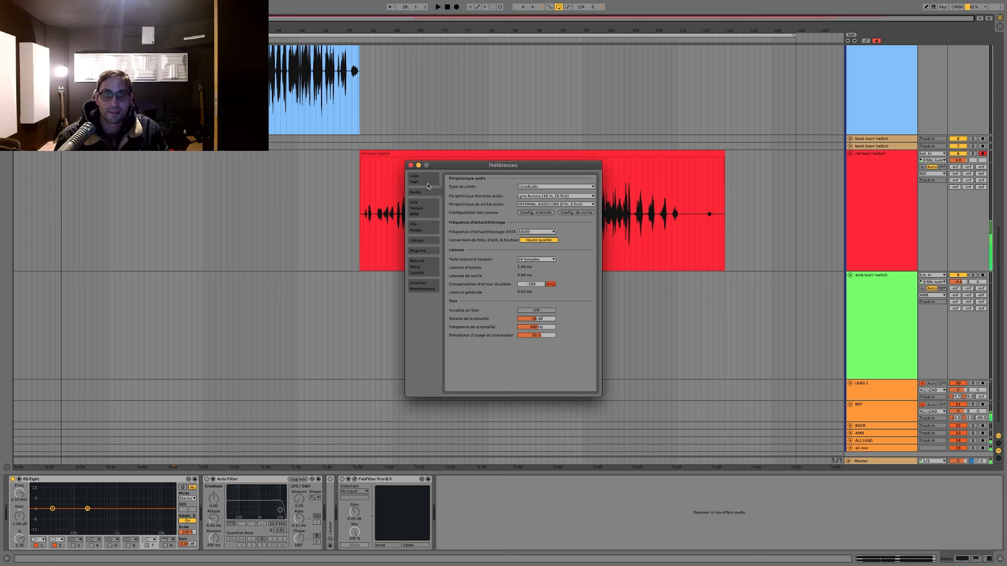
{"action": "left_click", "coordinate": [411, 166]}
{"action": "scroll", "coordinate": [761, 388], "scroll_direction": "down", "scroll_amount": 2}
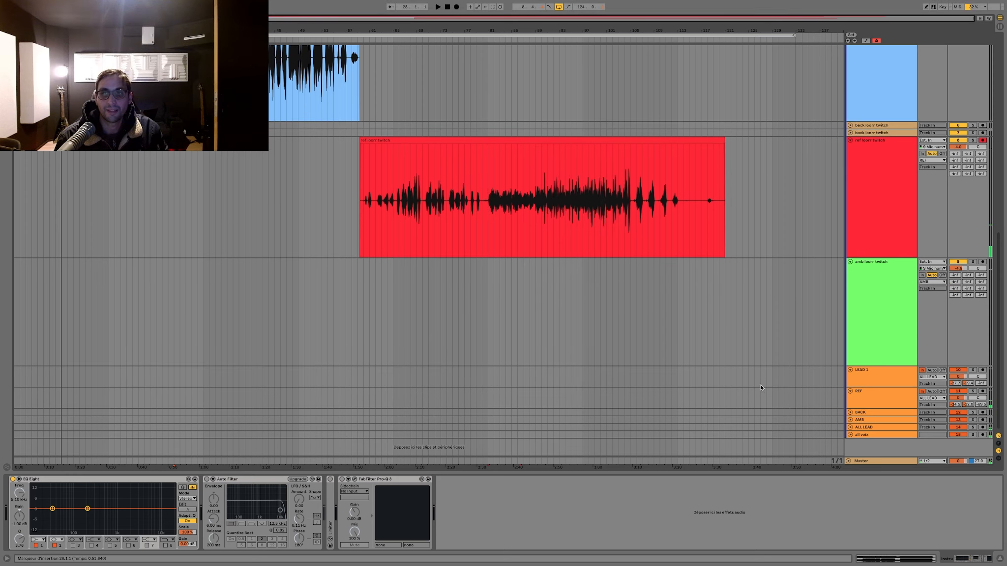
{"action": "left_click", "coordinate": [848, 429]}
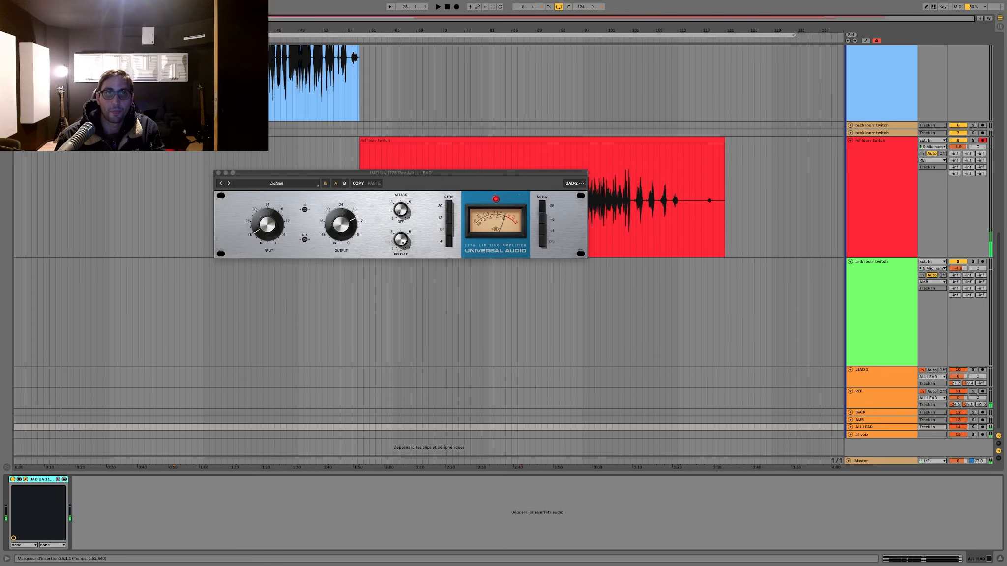
{"action": "left_click", "coordinate": [219, 173]}
{"action": "scroll", "coordinate": [460, 183], "scroll_direction": "up", "scroll_amount": 5}
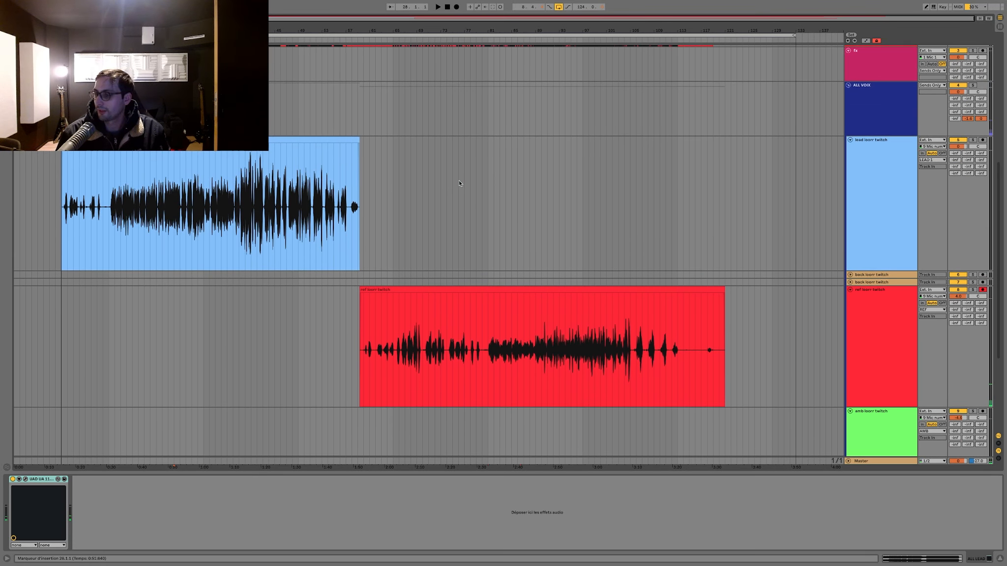
Step: Duplicate the "lead loorr twitch" track, clear the clip from the upper copy and place the insertion marker at bar 9
{"action": "scroll", "coordinate": [460, 184], "scroll_direction": "up", "scroll_amount": 1}
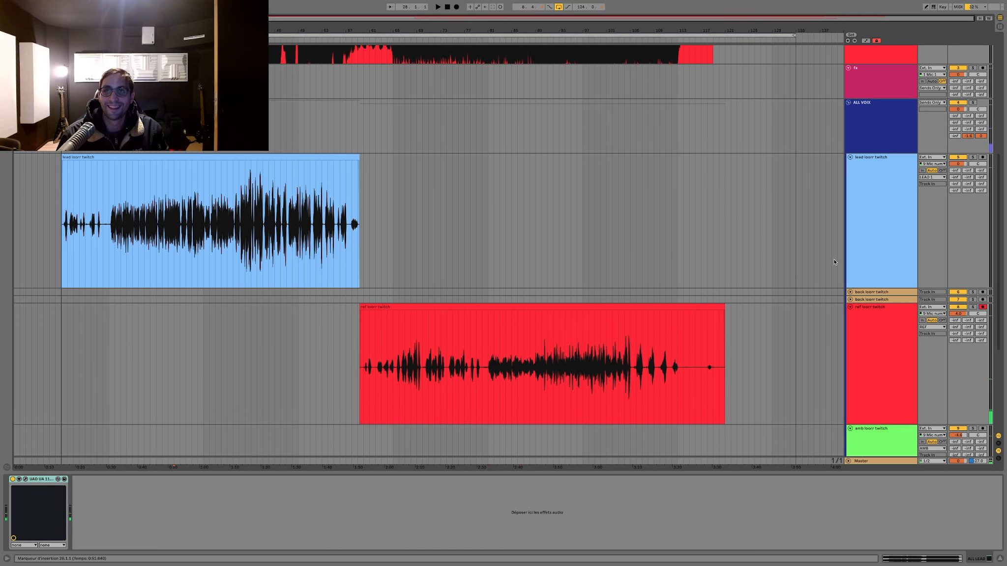
{"action": "left_click", "coordinate": [877, 246]}
{"action": "key", "text": "ctrl+d"}
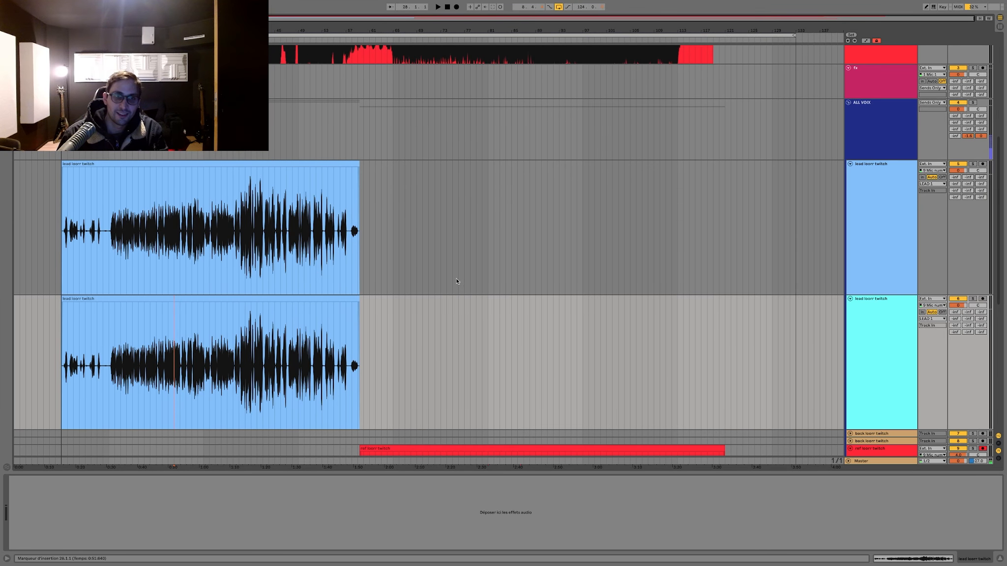
{"action": "left_click_drag", "start_coordinate": [455, 278], "coordinate": [45, 268]}
{"action": "key", "text": "Delete"}
{"action": "left_click", "coordinate": [59, 264]}
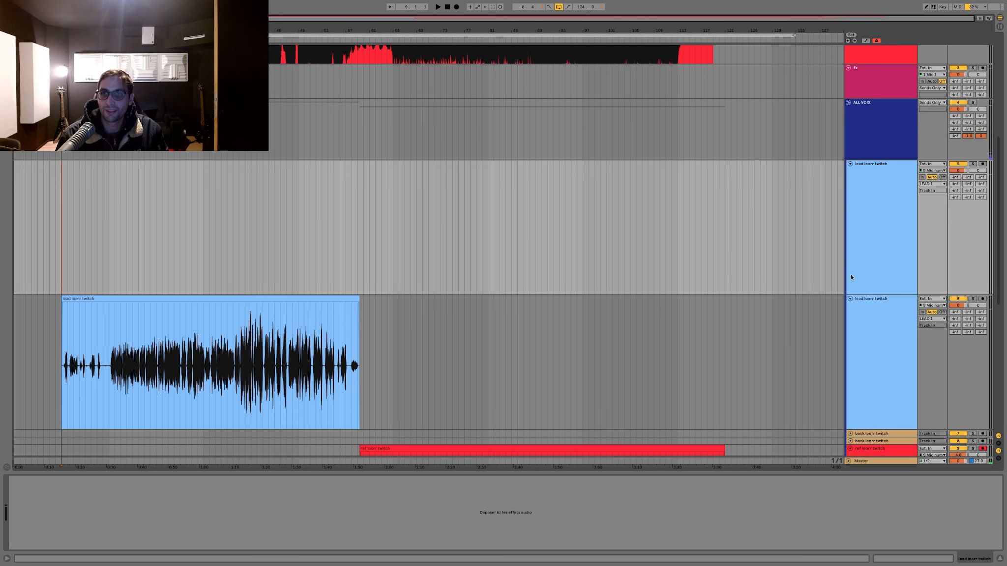
Step: Deactivate the lower lead track holding the existing take and arm the empty lead track for recording
{"action": "left_click", "coordinate": [873, 360]}
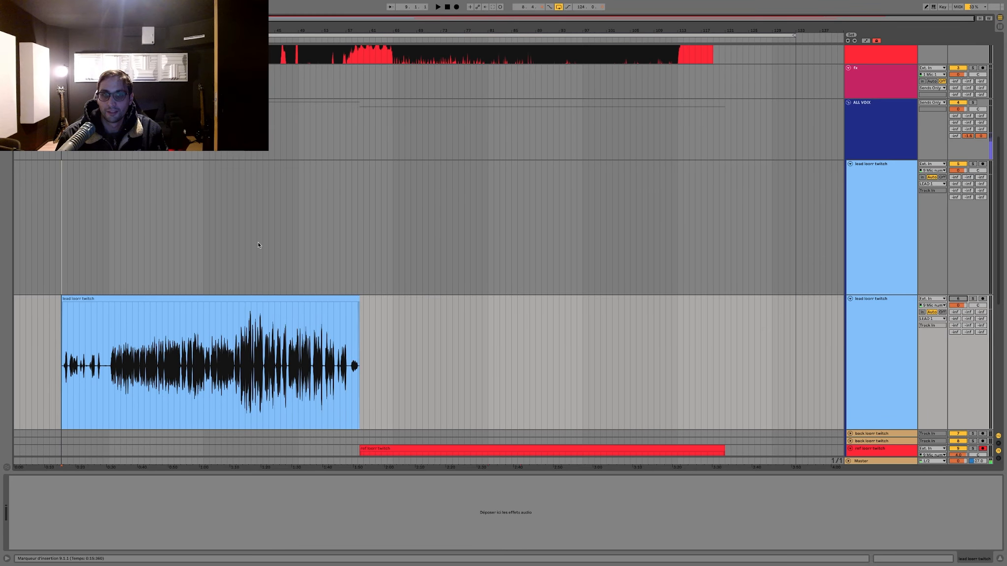
{"action": "scroll", "coordinate": [258, 243], "scroll_direction": "up", "scroll_amount": 2}
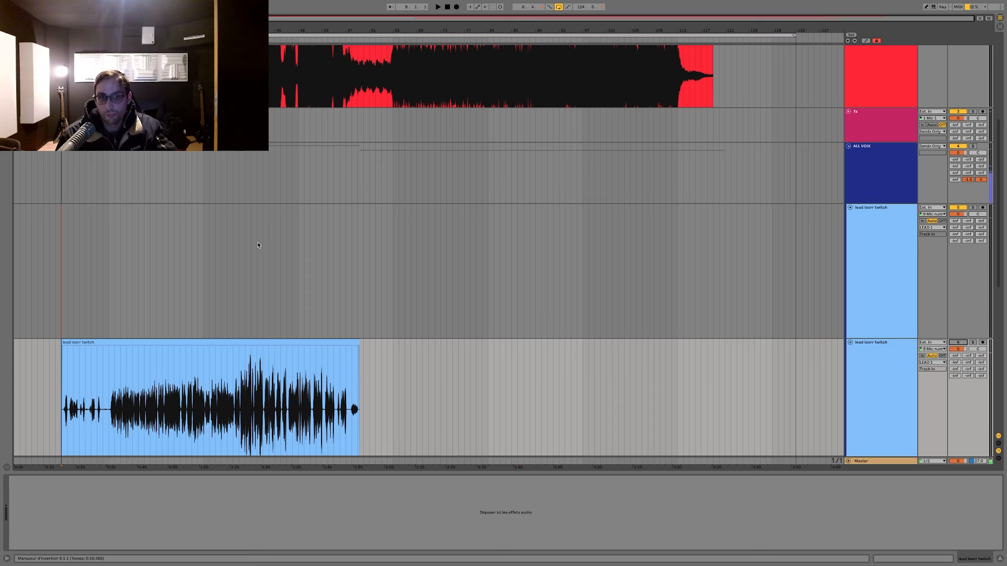
{"action": "scroll", "coordinate": [258, 245], "scroll_direction": "down", "scroll_amount": 1}
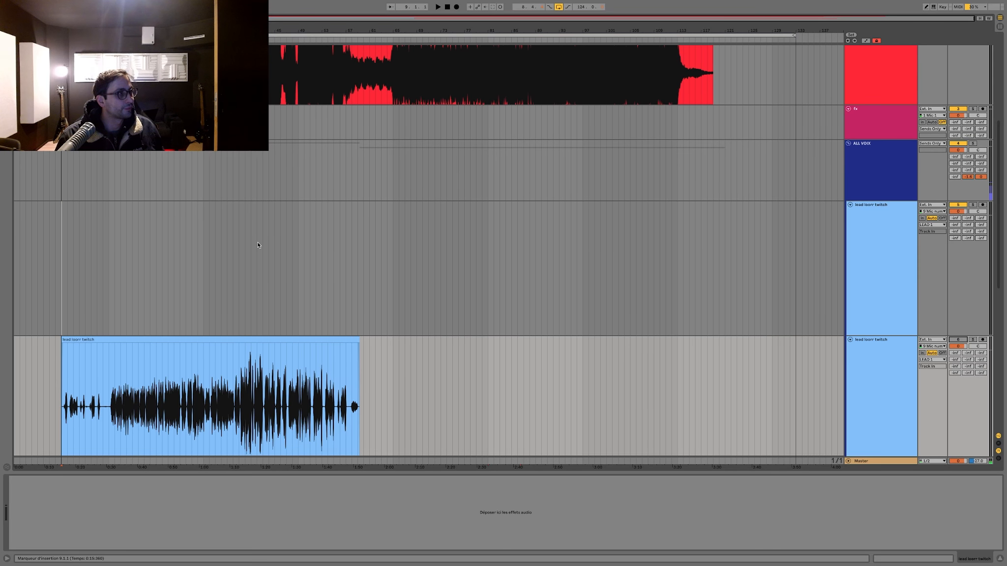
{"action": "scroll", "coordinate": [259, 246], "scroll_direction": "up", "scroll_amount": 1}
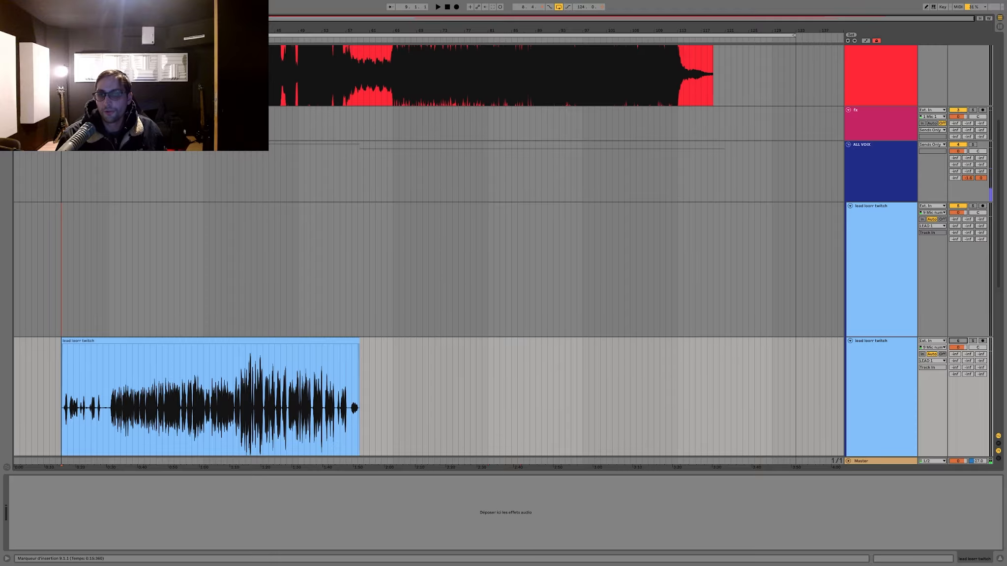
{"action": "left_click", "coordinate": [902, 279]}
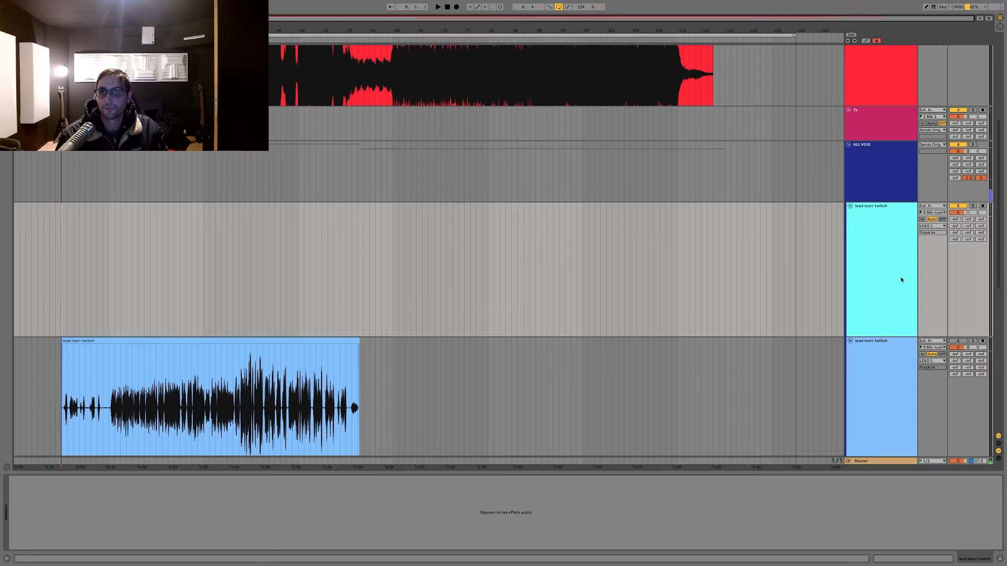
{"action": "left_click", "coordinate": [983, 206]}
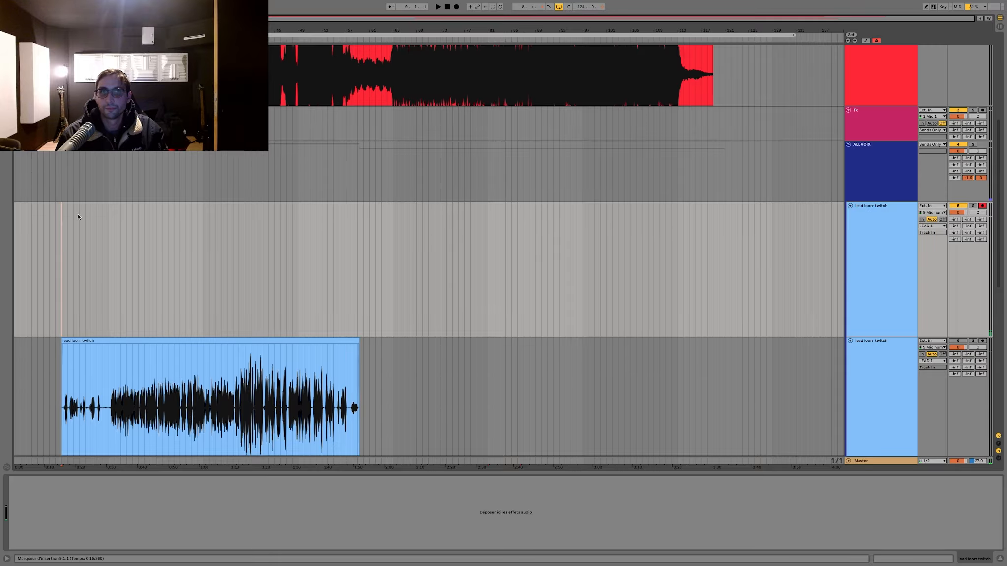
Step: Record a new vocal take on the empty lead track from bar 9 to about bar 28
{"action": "left_click", "coordinate": [63, 177]}
{"action": "scroll", "coordinate": [215, 246], "scroll_direction": "up", "scroll_amount": 5}
{"action": "scroll", "coordinate": [215, 245], "scroll_direction": "down", "scroll_amount": 2}
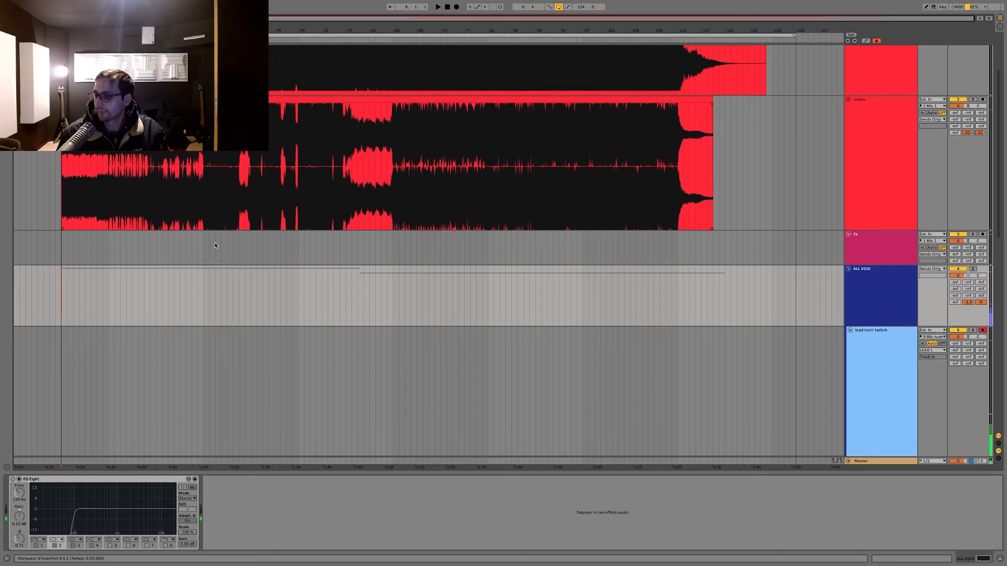
{"action": "scroll", "coordinate": [215, 243], "scroll_direction": "down", "scroll_amount": 1}
{"action": "key", "text": "F9"}
{"action": "scroll", "coordinate": [237, 270], "scroll_direction": "down", "scroll_amount": 10}
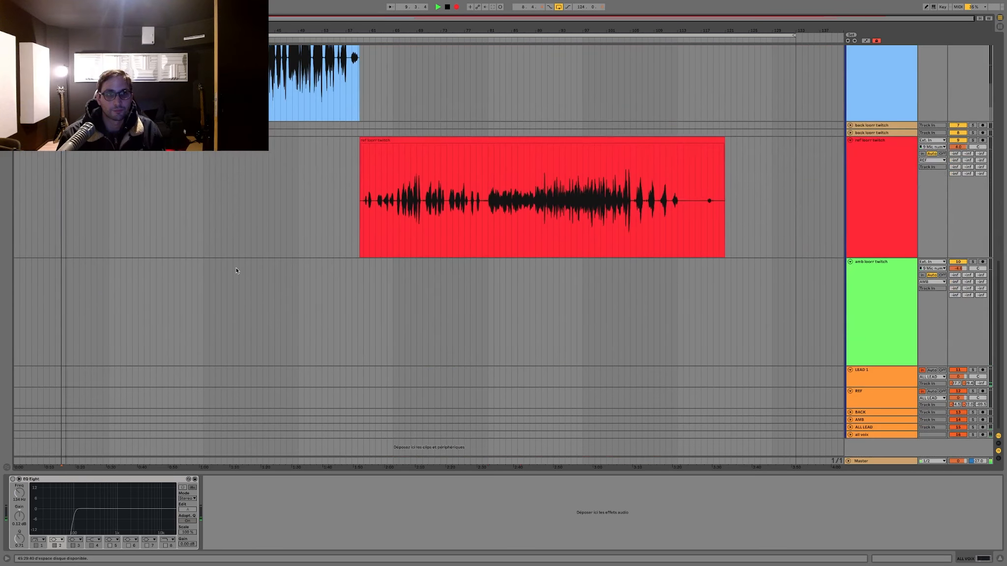
{"action": "scroll", "coordinate": [236, 271], "scroll_direction": "up", "scroll_amount": 2}
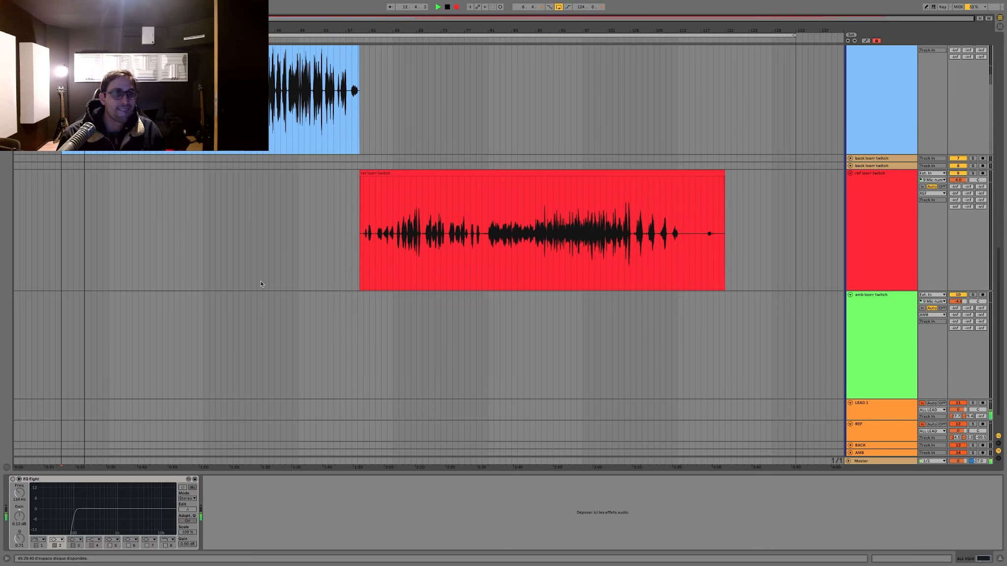
{"action": "scroll", "coordinate": [261, 284], "scroll_direction": "up", "scroll_amount": 5}
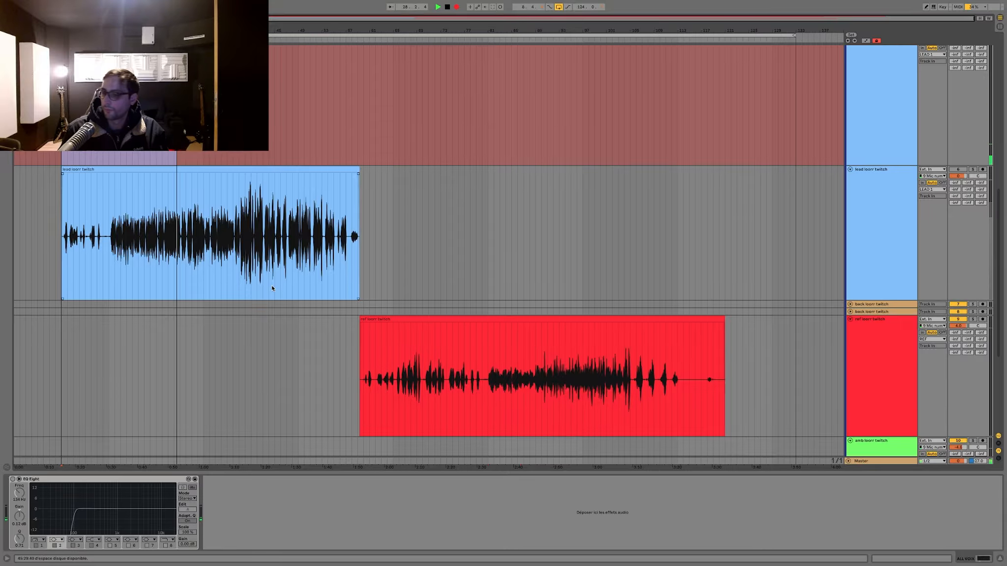
{"action": "key", "text": "space"}
Step: Delete the end of the new lead take from about bar 25 onward
{"action": "scroll", "coordinate": [272, 288], "scroll_direction": "up", "scroll_amount": 8}
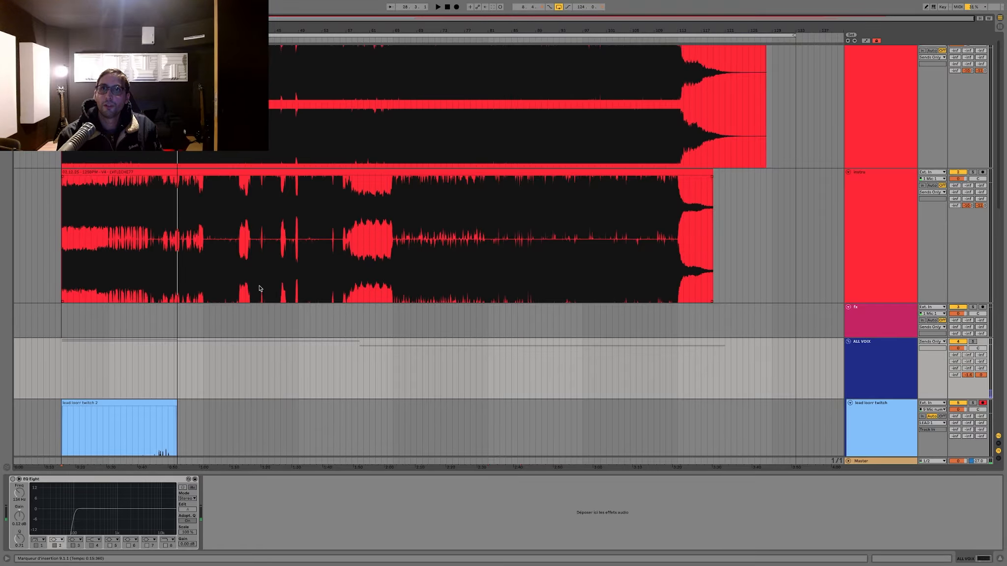
{"action": "scroll", "coordinate": [199, 280], "scroll_direction": "down", "scroll_amount": 3}
{"action": "left_click", "coordinate": [150, 258]}
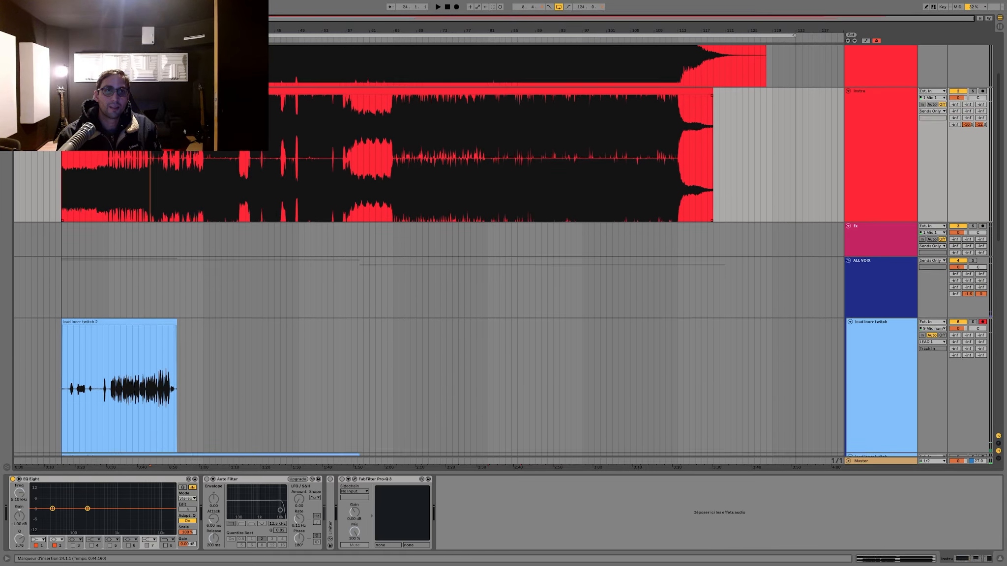
{"action": "scroll", "coordinate": [149, 196], "scroll_direction": "up", "scroll_amount": 10}
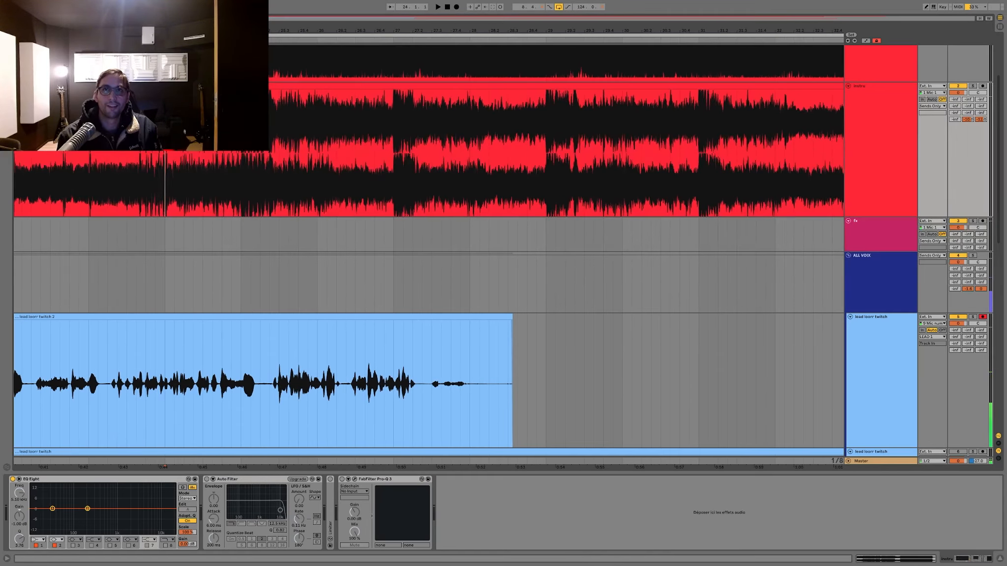
{"action": "left_click", "coordinate": [306, 388]}
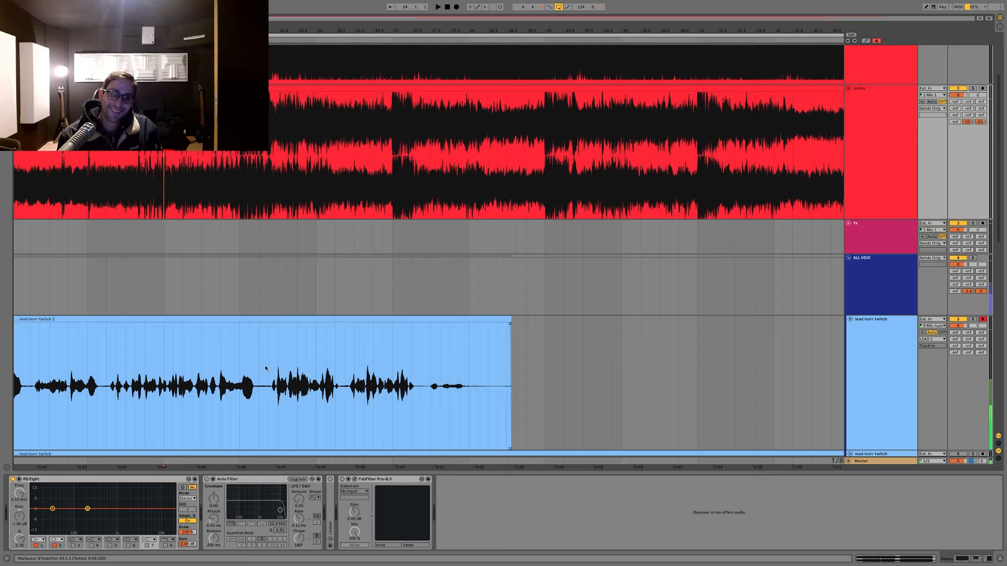
{"action": "left_click_drag", "start_coordinate": [267, 366], "coordinate": [544, 382]}
{"action": "key", "text": "Delete"}
Step: Play the instrumental from bars 25 and 33, and select bars 9 to 25 to check the length of the section
{"action": "left_click", "coordinate": [260, 185]}
{"action": "key", "text": "space"}
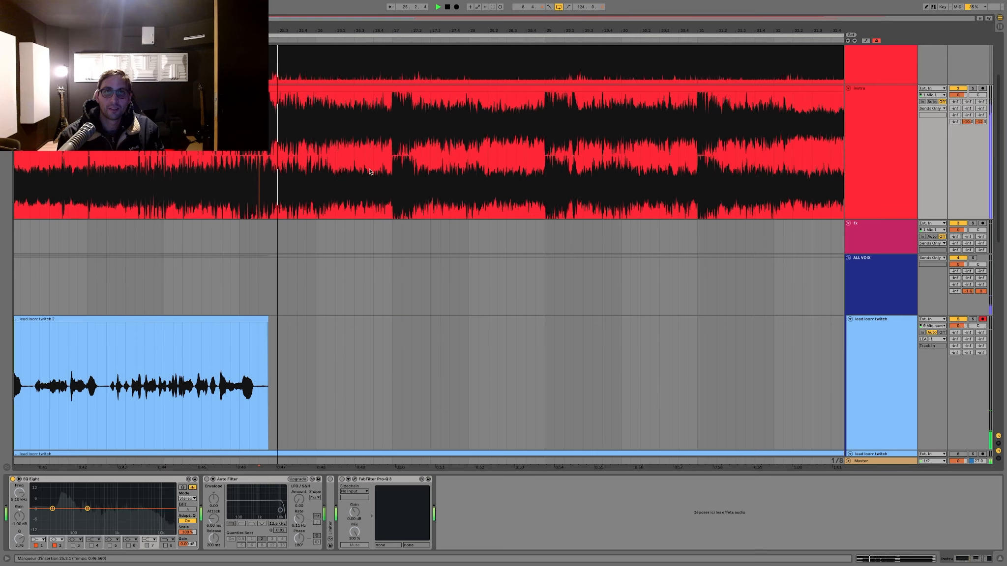
{"action": "scroll", "coordinate": [261, 185], "scroll_direction": "right", "scroll_amount": 2}
{"action": "key", "text": "space"}
{"action": "scroll", "coordinate": [260, 185], "scroll_direction": "down", "scroll_amount": 10}
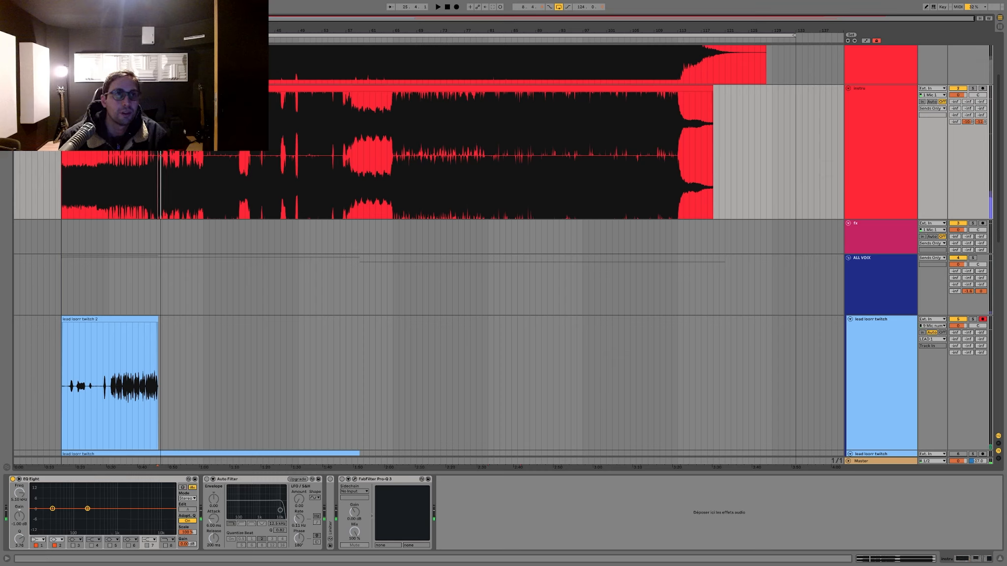
{"action": "left_click_drag", "start_coordinate": [103, 185], "coordinate": [62, 185]}
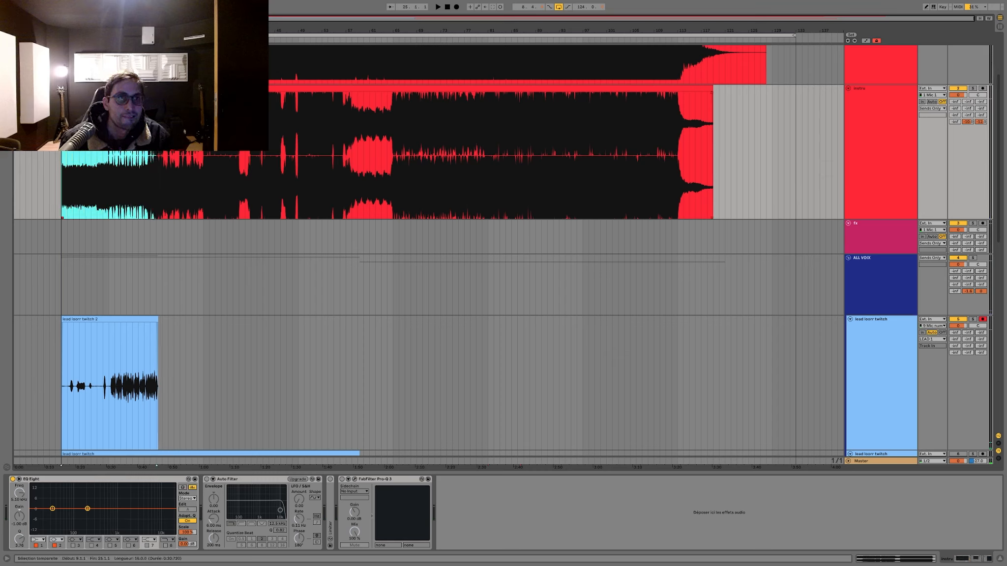
{"action": "left_click", "coordinate": [179, 185]}
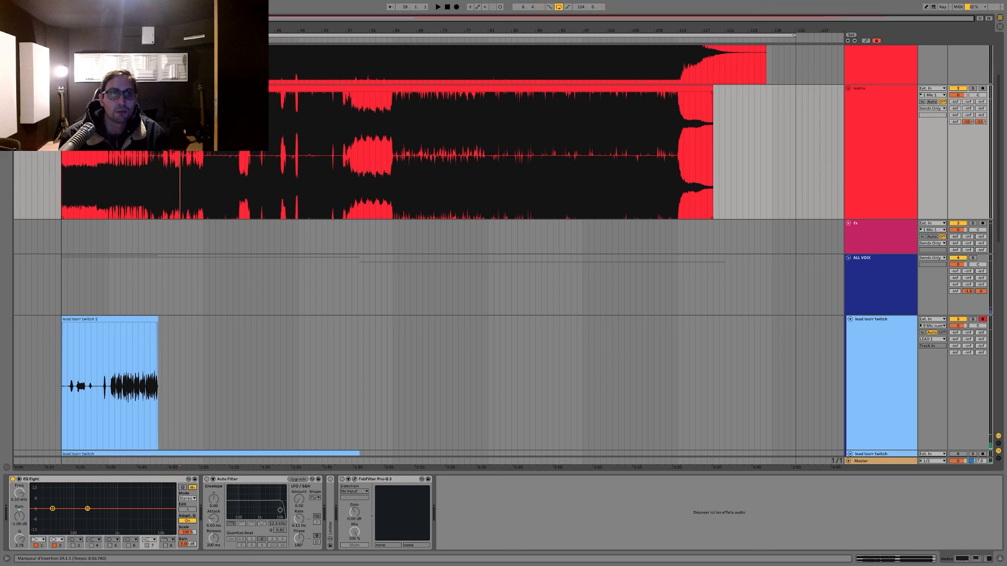
{"action": "key", "text": "space"}
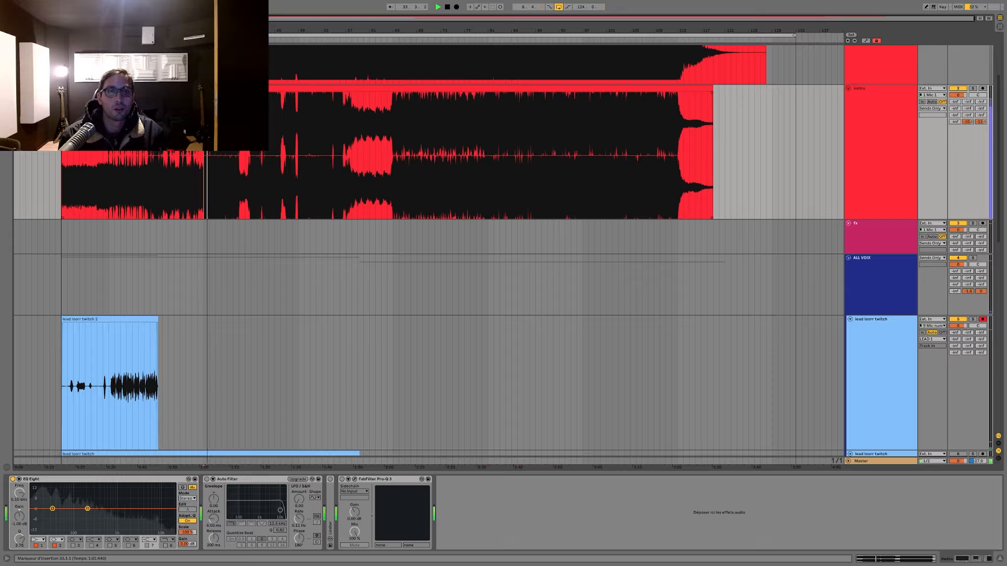
{"action": "key", "text": "space"}
Step: Save the set and record a fresh lead take over the previous one from bar 9 to bar 27
{"action": "left_click", "coordinate": [100, 318]}
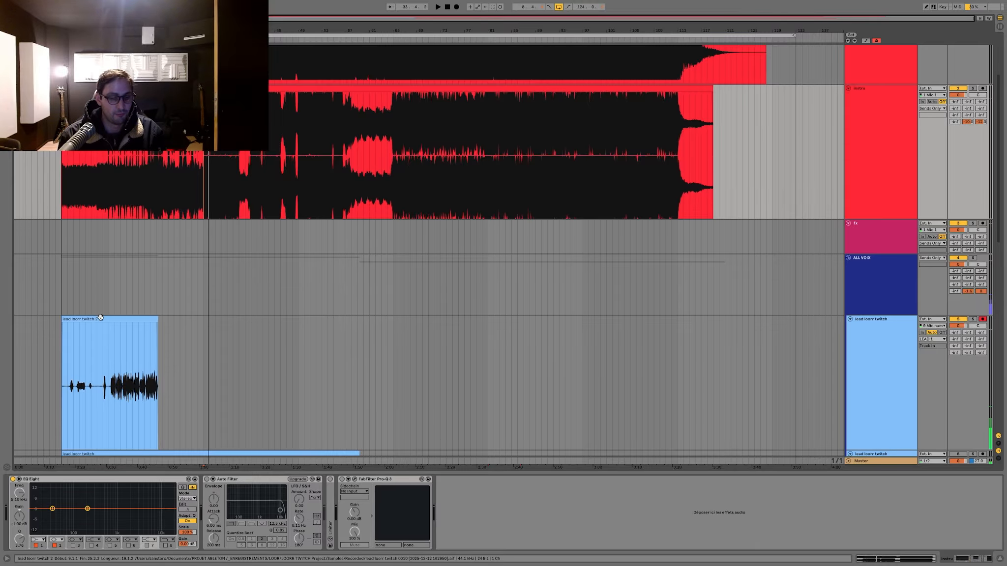
{"action": "key", "text": "super+s"}
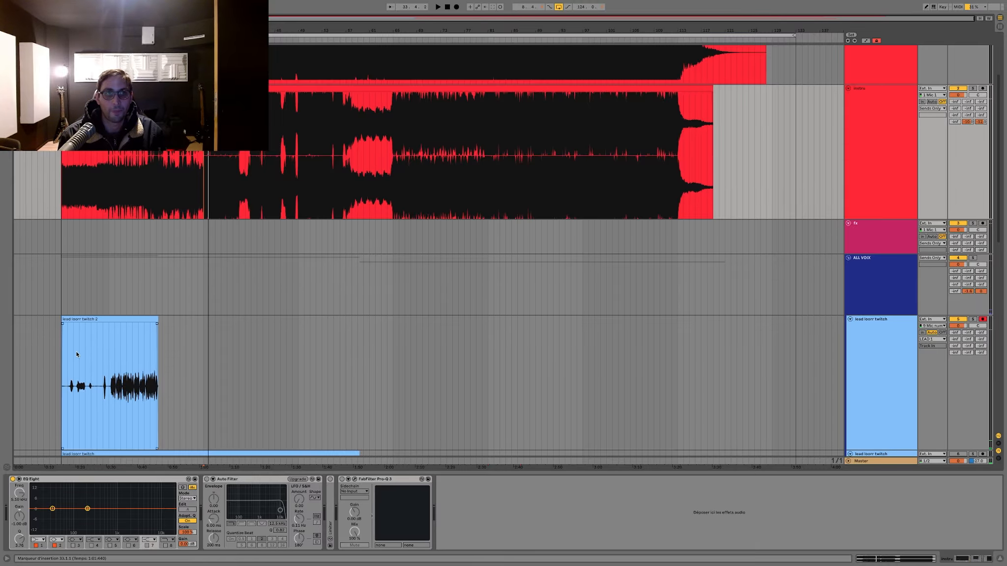
{"action": "left_click", "coordinate": [111, 322]}
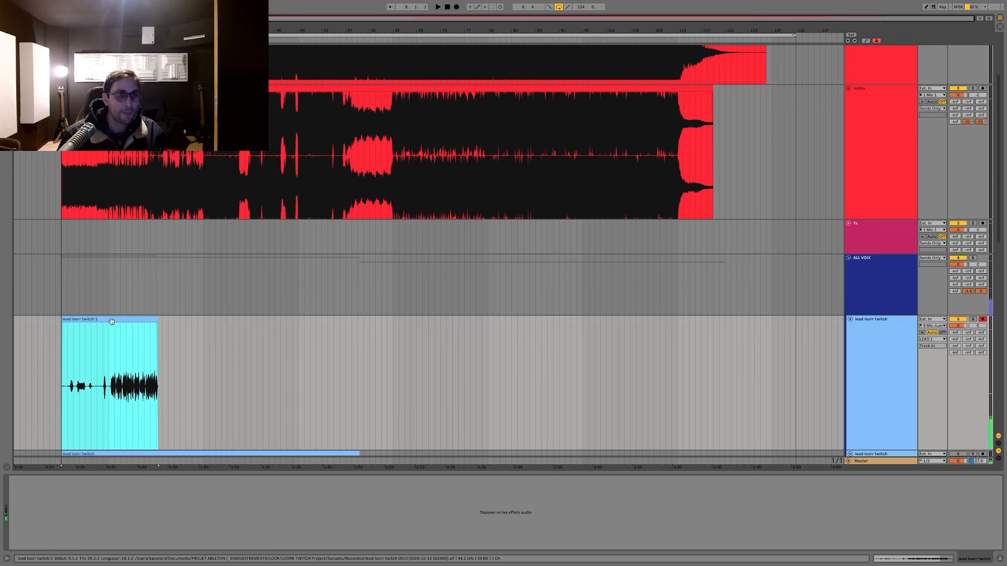
{"action": "key", "text": "F9"}
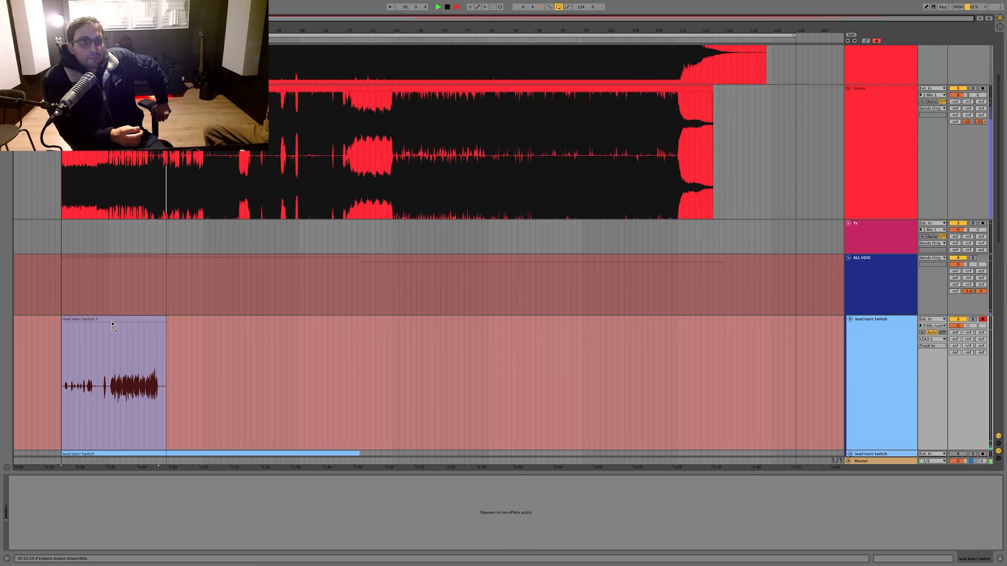
{"action": "key", "text": "space"}
Step: Duplicate the lead track holding the fresh take and clear bars 1 to 31 on the lower copy
{"action": "scroll", "coordinate": [562, 342], "scroll_direction": "down", "scroll_amount": 3}
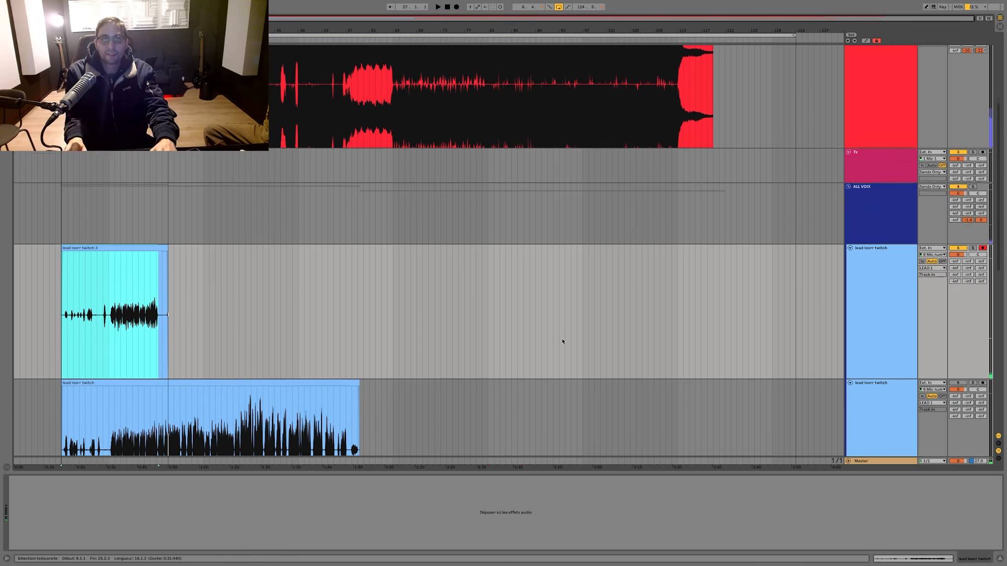
{"action": "scroll", "coordinate": [563, 342], "scroll_direction": "down", "scroll_amount": 1}
{"action": "left_click", "coordinate": [885, 319]}
{"action": "key", "text": "super+d"}
{"action": "left_click_drag", "start_coordinate": [192, 355], "coordinate": [14, 352]}
{"action": "key", "text": "Delete"}
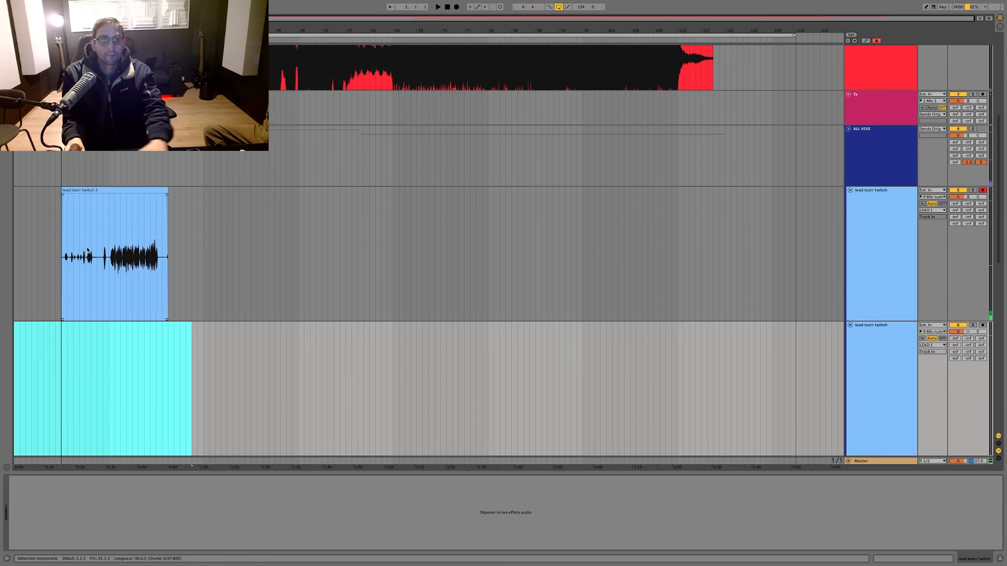
Step: Play back the fresh take from bar 16 and arm the empty lead copy for recording
{"action": "left_click", "coordinate": [103, 248]}
{"action": "key", "text": "space"}
{"action": "left_click", "coordinate": [981, 325]}
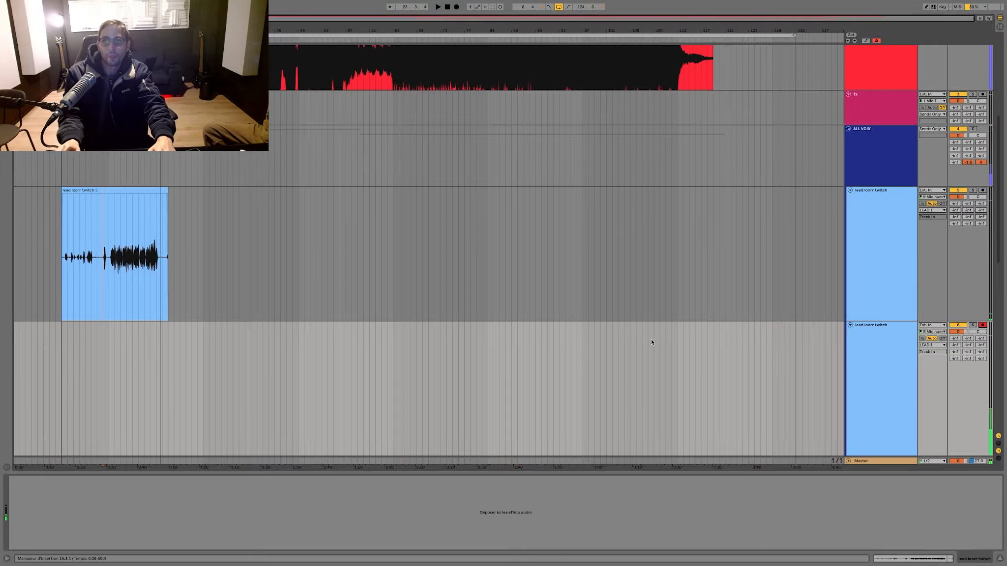
Step: Delete the tail of the upper lead take from bar 26 to bar 34 and start recording on the armed lead copy from bar 9
{"action": "left_click_drag", "start_coordinate": [162, 241], "coordinate": [210, 238]}
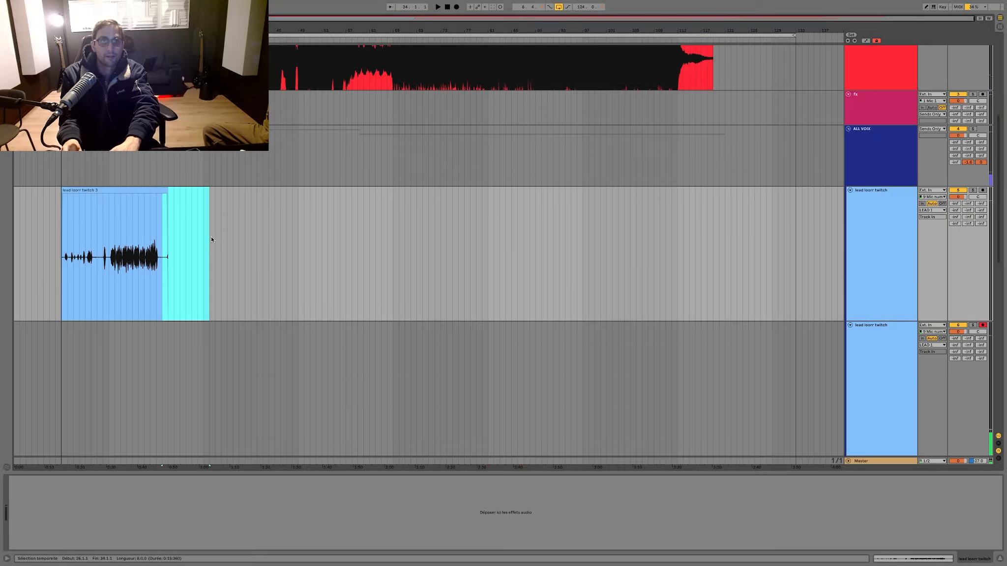
{"action": "key", "text": "Delete"}
{"action": "scroll", "coordinate": [197, 242], "scroll_direction": "down", "scroll_amount": 2}
{"action": "left_click", "coordinate": [61, 229]}
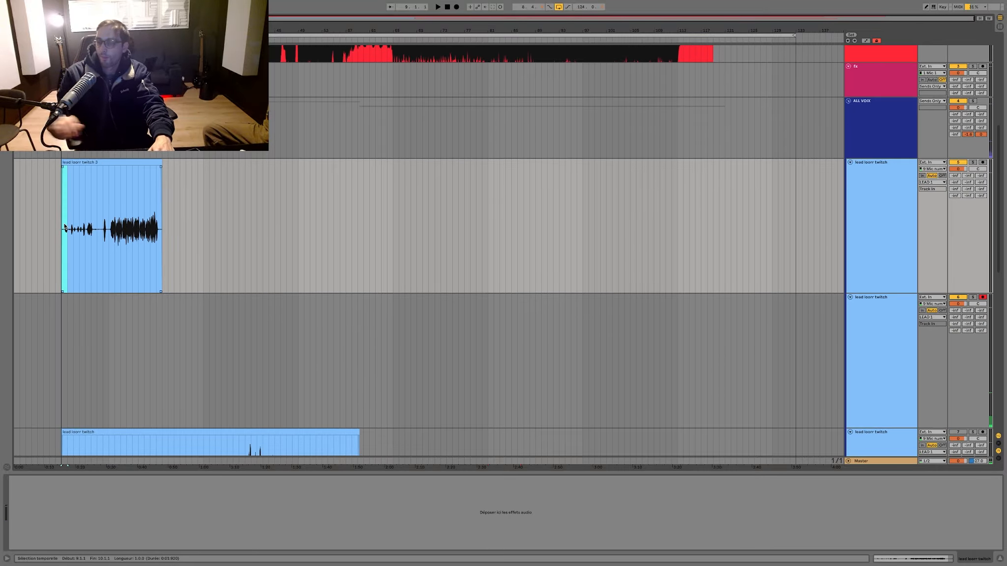
{"action": "key", "text": "F9"}
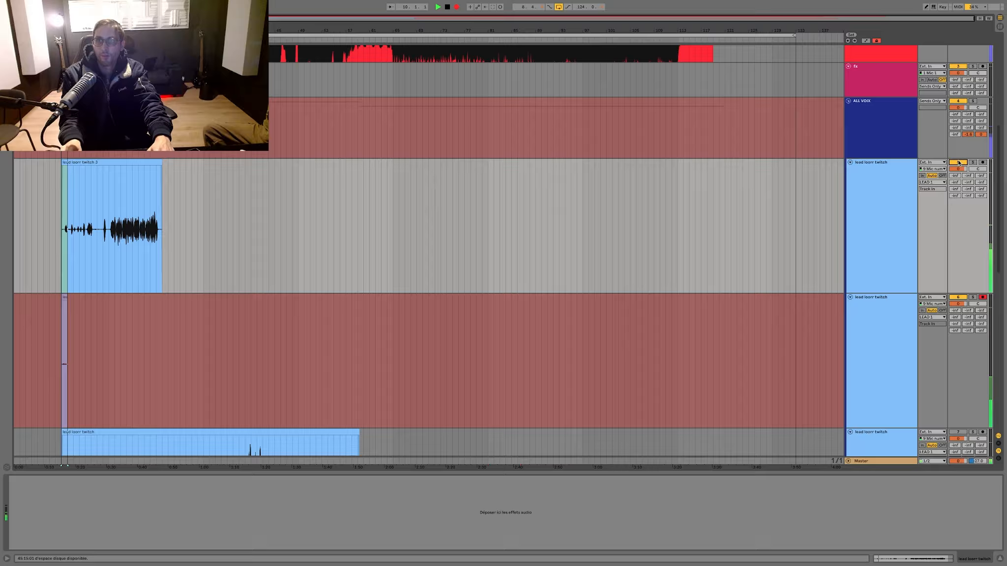
Step: Move the trimmed take from the upper lead track to bar 9 of the lower lead track and leave the upper track unmuted
{"action": "left_click", "coordinate": [964, 164]}
{"action": "scroll", "coordinate": [198, 187], "scroll_direction": "down", "scroll_amount": 3}
{"action": "left_click", "coordinate": [137, 89]}
{"action": "left_click_drag", "start_coordinate": [96, 143], "coordinate": [93, 379]}
{"action": "left_click", "coordinate": [62, 179]}
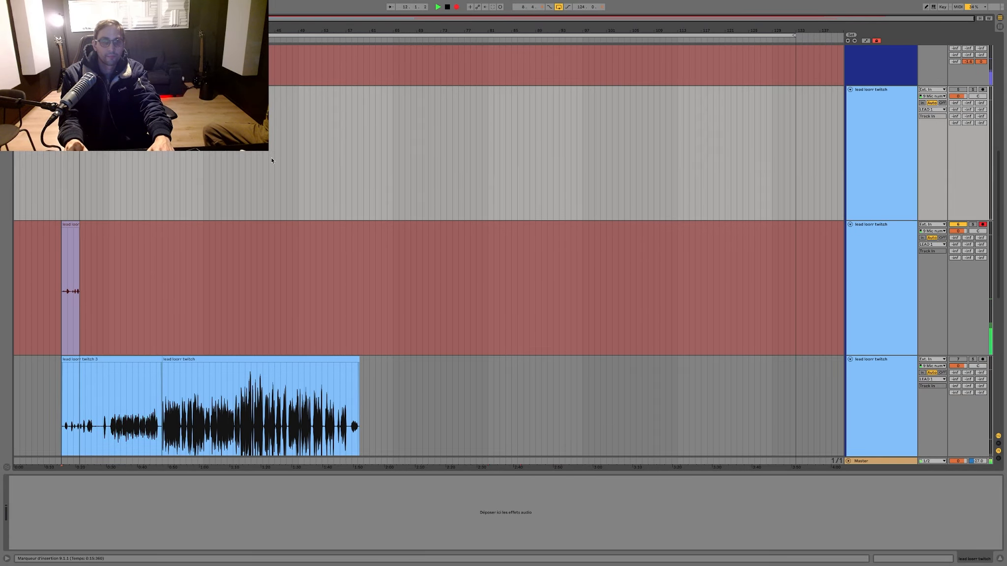
{"action": "left_click", "coordinate": [958, 89]}
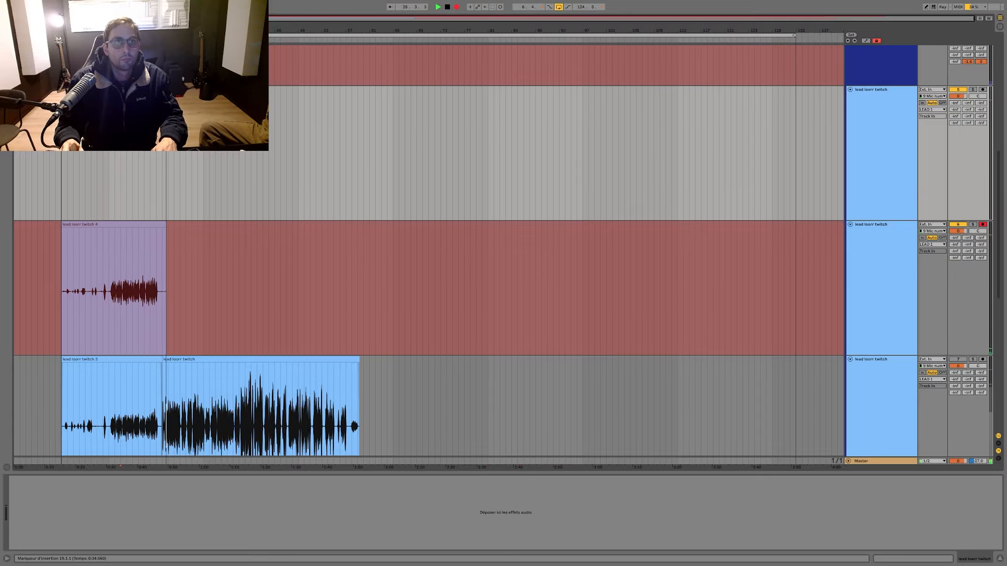
Step: Stop recording, move the new take up to the emptied lead track and play it back from bar 16
{"action": "key", "text": "space"}
{"action": "left_click_drag", "start_coordinate": [93, 221], "coordinate": [99, 196]}
{"action": "key", "text": "space"}
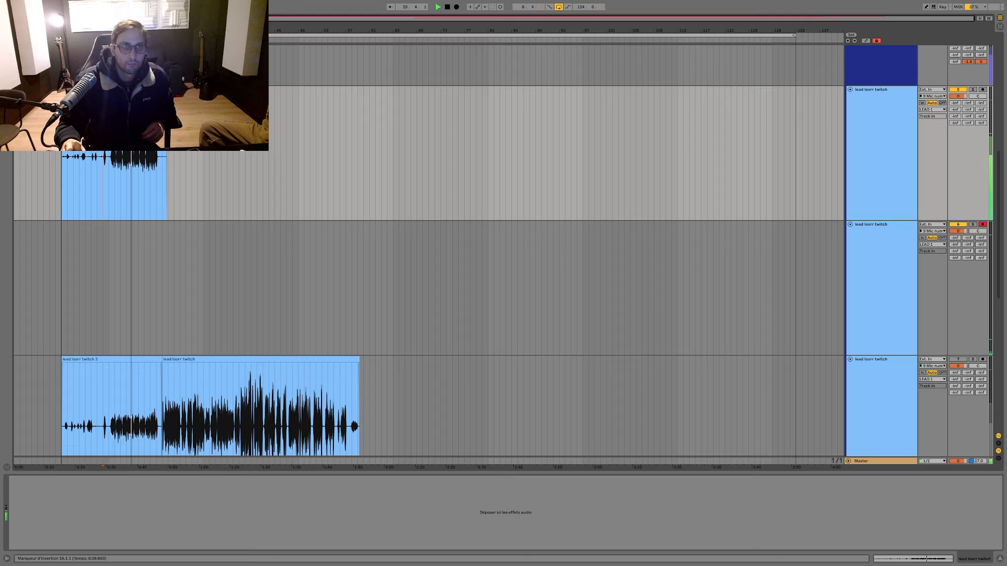
Step: Trim the new upper lead take so it starts at 9.3.1 and ends at 25.3.1
{"action": "mouse_move", "coordinate": [114, 30]}
{"action": "left_mouse_down"}
{"action": "mouse_move", "coordinate": [114, 128]}
{"action": "mouse_move", "coordinate": [98, 126]}
{"action": "mouse_move", "coordinate": [101, 98]}
{"action": "mouse_move", "coordinate": [223, 83]}
{"action": "mouse_move", "coordinate": [224, 45]}
{"action": "left_mouse_up"}
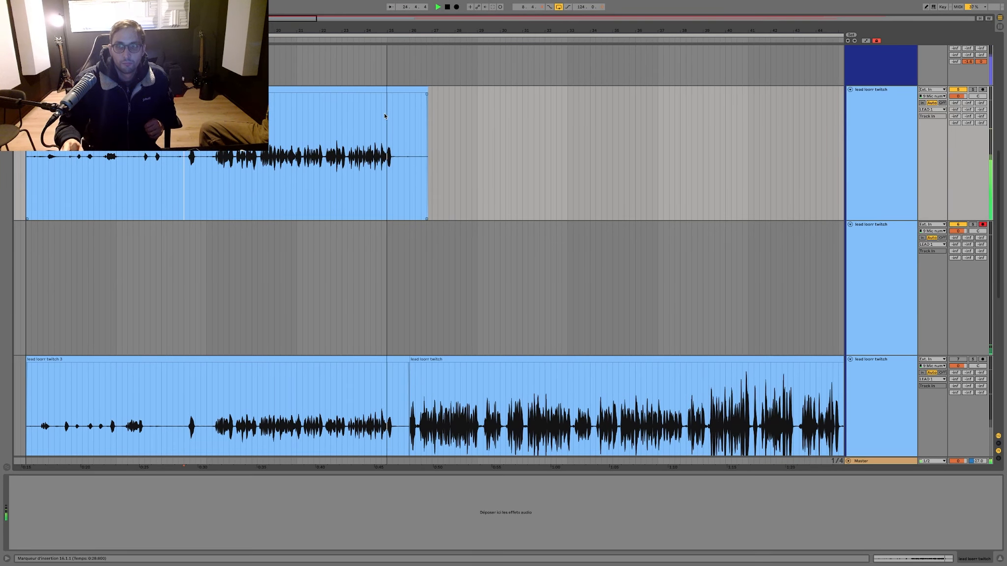
{"action": "left_click_drag", "start_coordinate": [399, 144], "coordinate": [449, 134]}
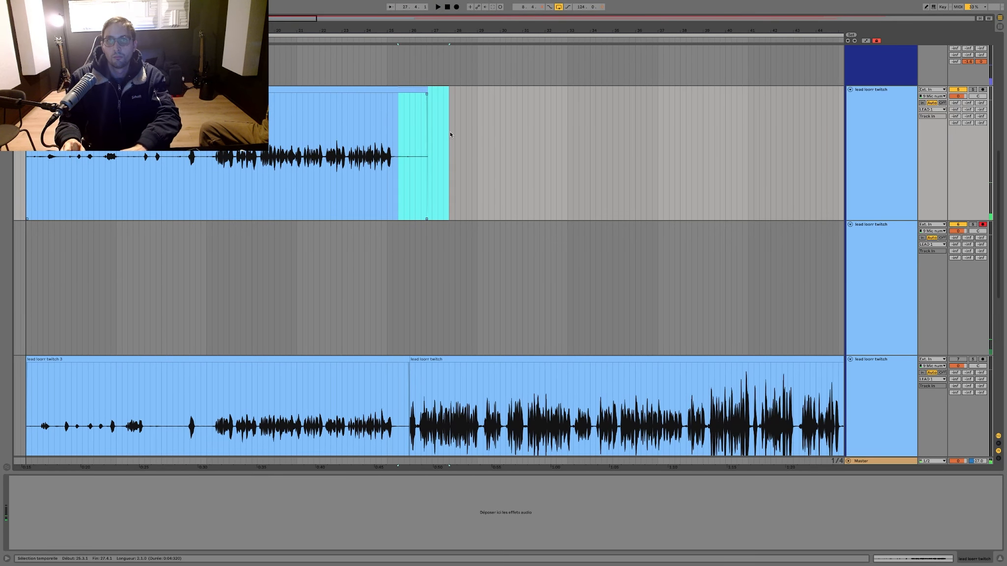
{"action": "key", "text": "space"}
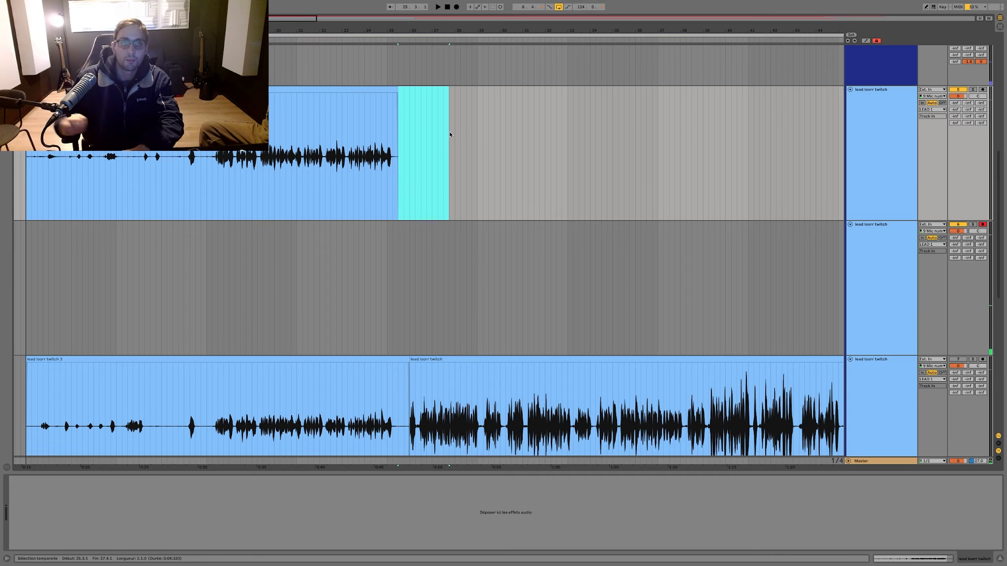
{"action": "left_click", "coordinate": [447, 139]}
{"action": "scroll", "coordinate": [447, 139], "scroll_direction": "down", "scroll_amount": 5}
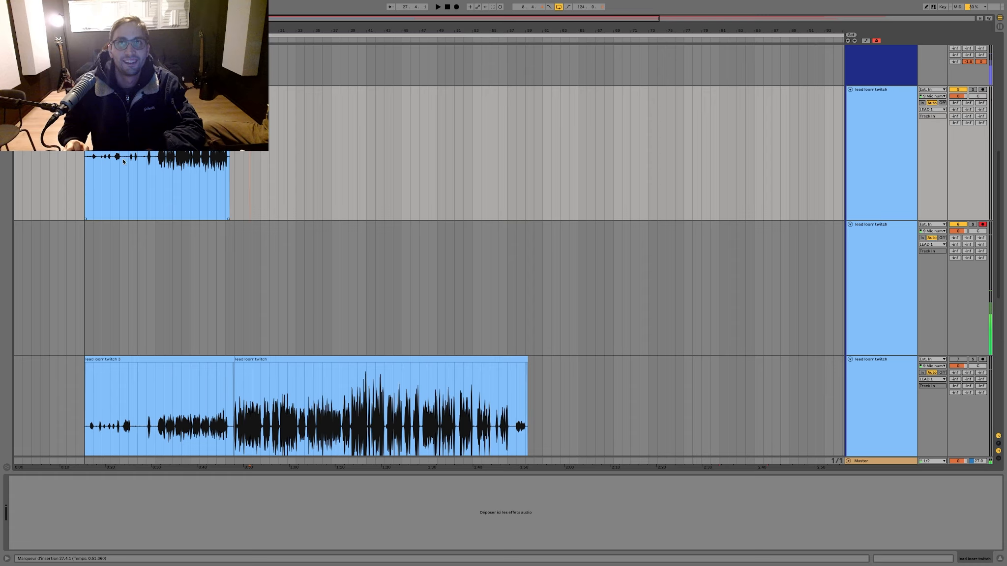
{"action": "left_click_drag", "start_coordinate": [92, 31], "coordinate": [94, 84]}
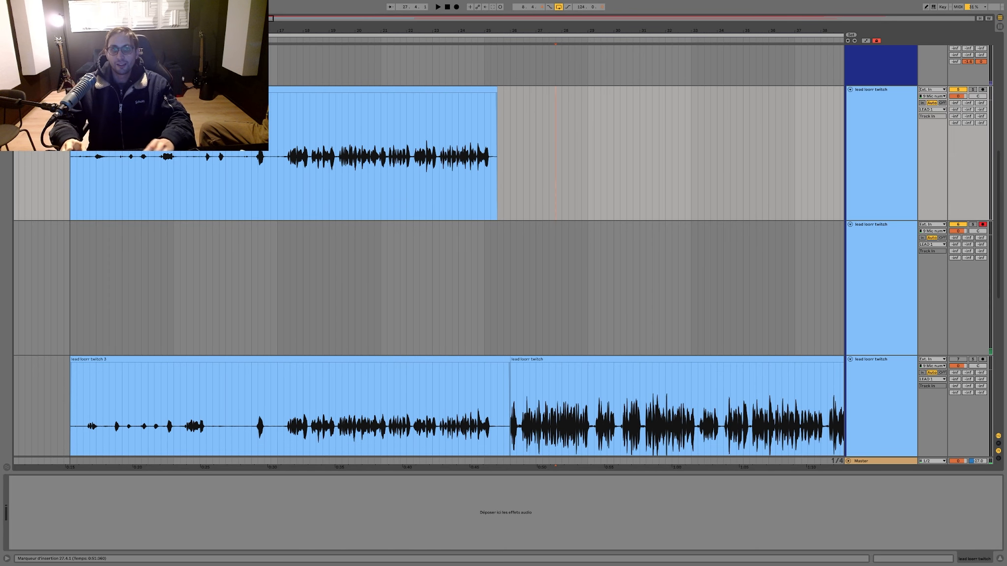
{"action": "left_click_drag", "start_coordinate": [84, 189], "coordinate": [51, 188]}
{"action": "key", "text": "Delete"}
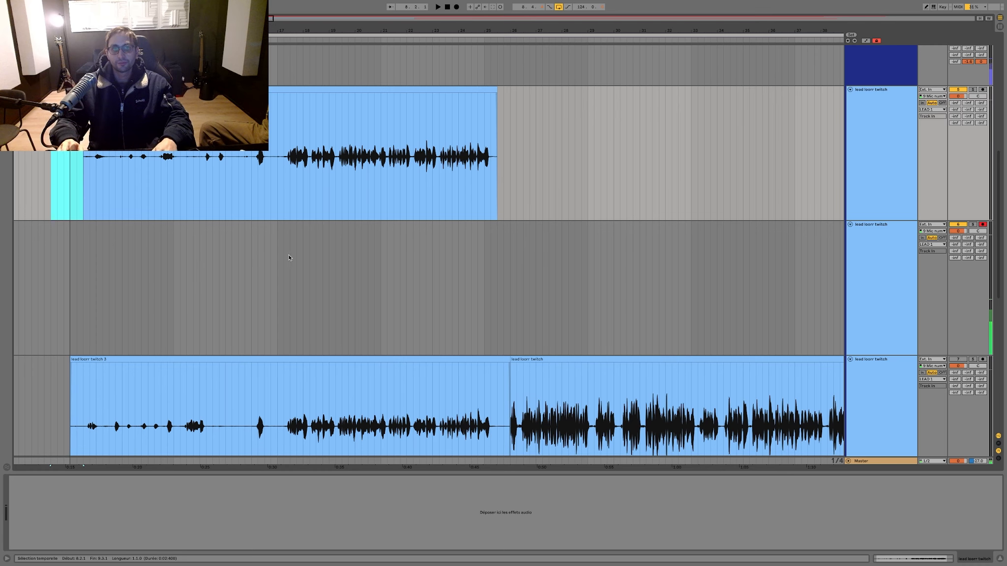
Step: Record a take on the armed lead copy from bar 21, stop it and clear it from the track
{"action": "left_click", "coordinate": [373, 246]}
{"action": "key", "text": "F9"}
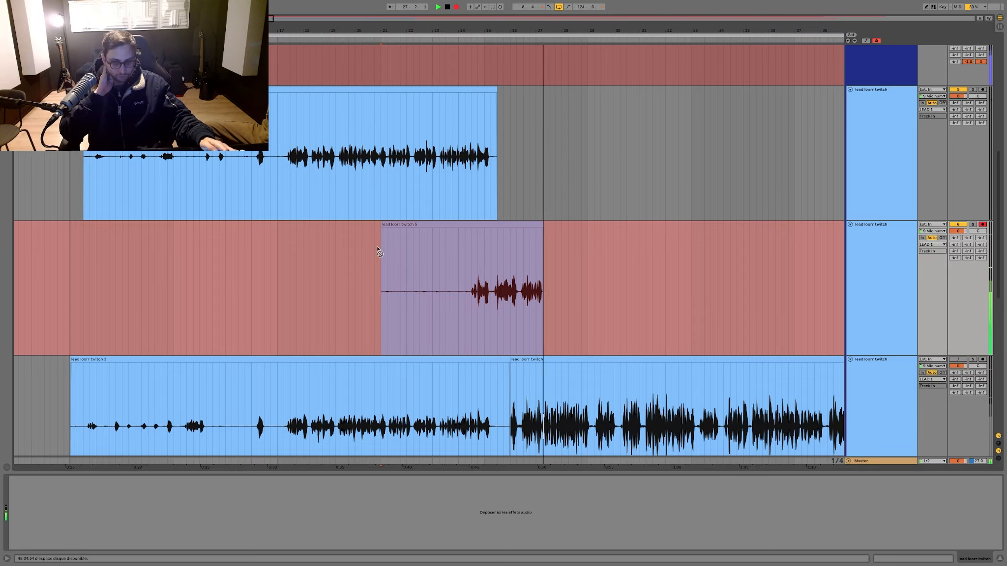
{"action": "key", "text": "space"}
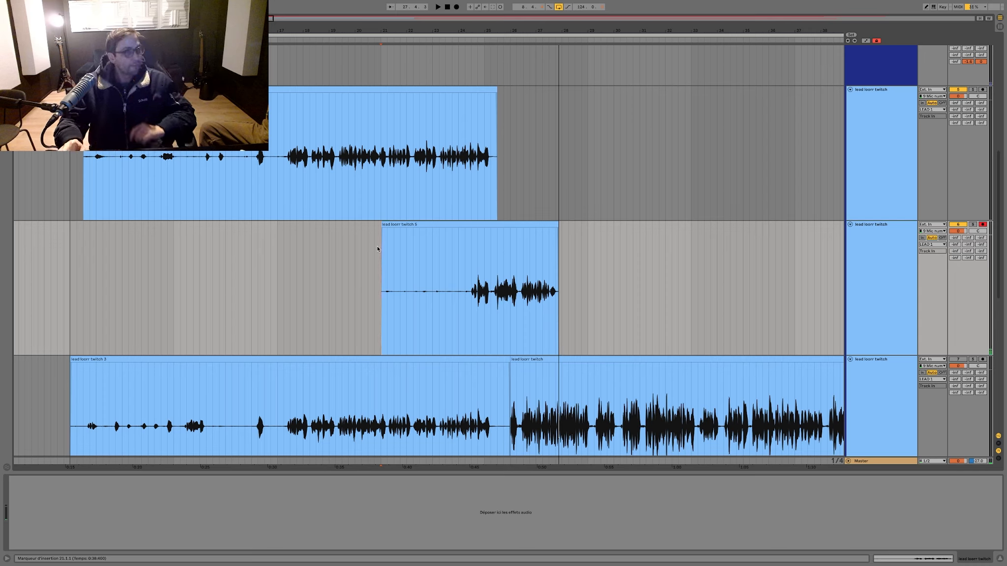
{"action": "left_click_drag", "start_coordinate": [302, 253], "coordinate": [596, 251]}
{"action": "key", "text": "Delete"}
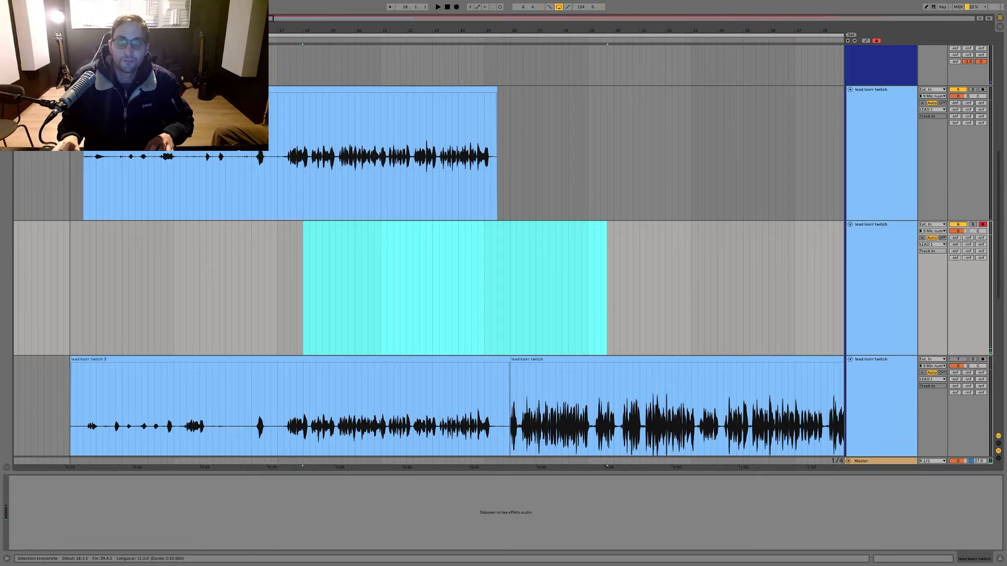
{"action": "scroll", "coordinate": [298, 210], "scroll_direction": "up", "scroll_amount": 10}
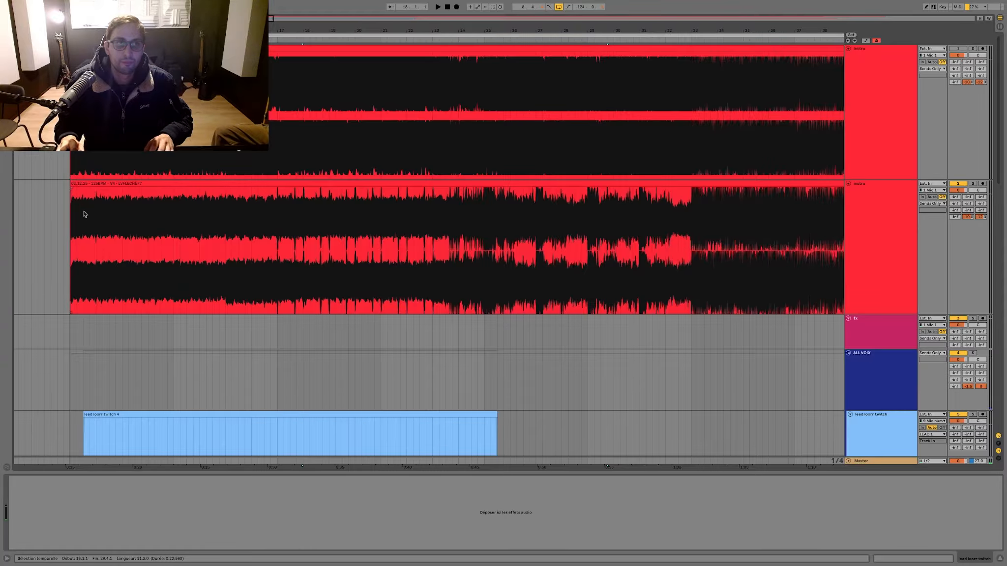
{"action": "left_click", "coordinate": [69, 203]}
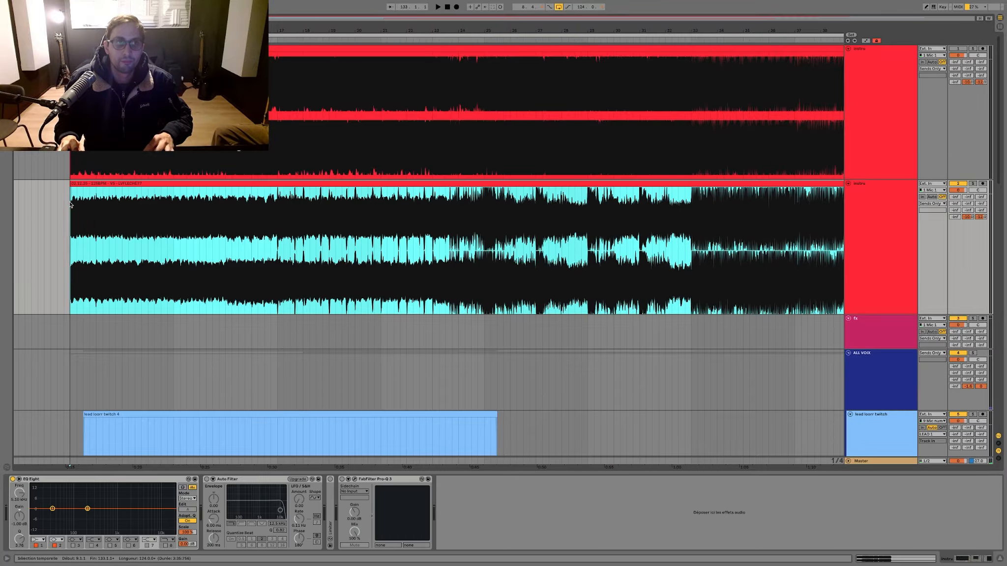
{"action": "scroll", "coordinate": [449, 221], "scroll_direction": "down", "scroll_amount": 10}
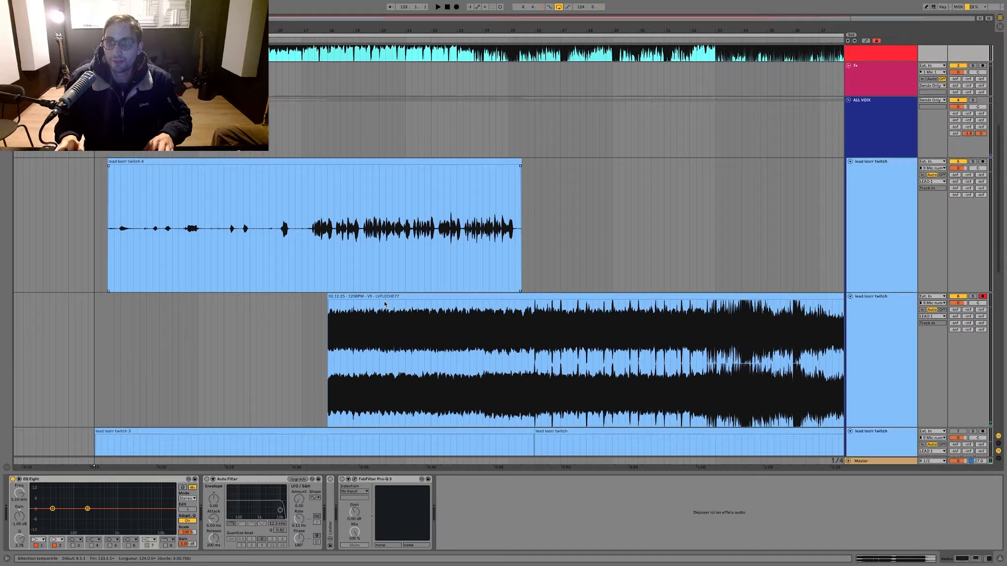
{"action": "scroll", "coordinate": [385, 304], "scroll_direction": "down", "scroll_amount": 1}
{"action": "left_click", "coordinate": [386, 293]}
{"action": "key", "text": "Delete"}
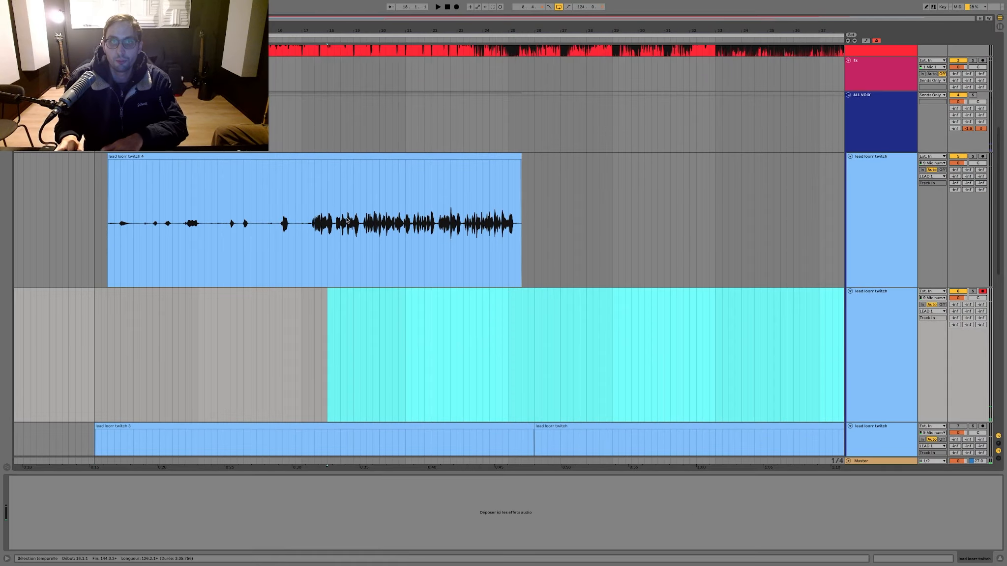
{"action": "scroll", "coordinate": [295, 295], "scroll_direction": "up", "scroll_amount": 10}
{"action": "left_click", "coordinate": [92, 204]}
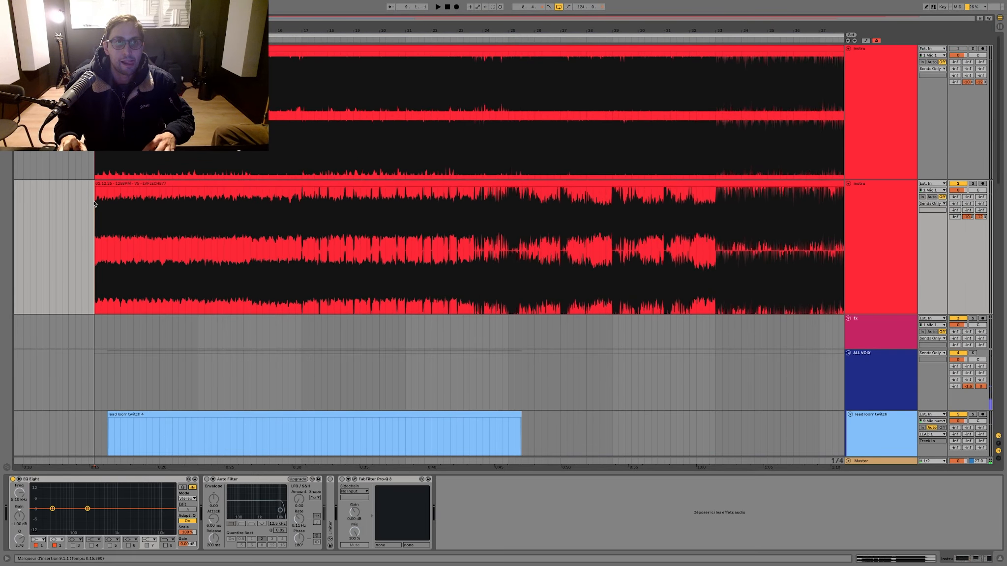
Step: Record a new take on the armed lead copy from 20.3.1 to past bar 34, collapse the device area and trim the take's start to 25.2.1
{"action": "scroll", "coordinate": [369, 232], "scroll_direction": "down", "scroll_amount": 2}
{"action": "left_click", "coordinate": [393, 214]}
{"action": "key", "text": "F9"}
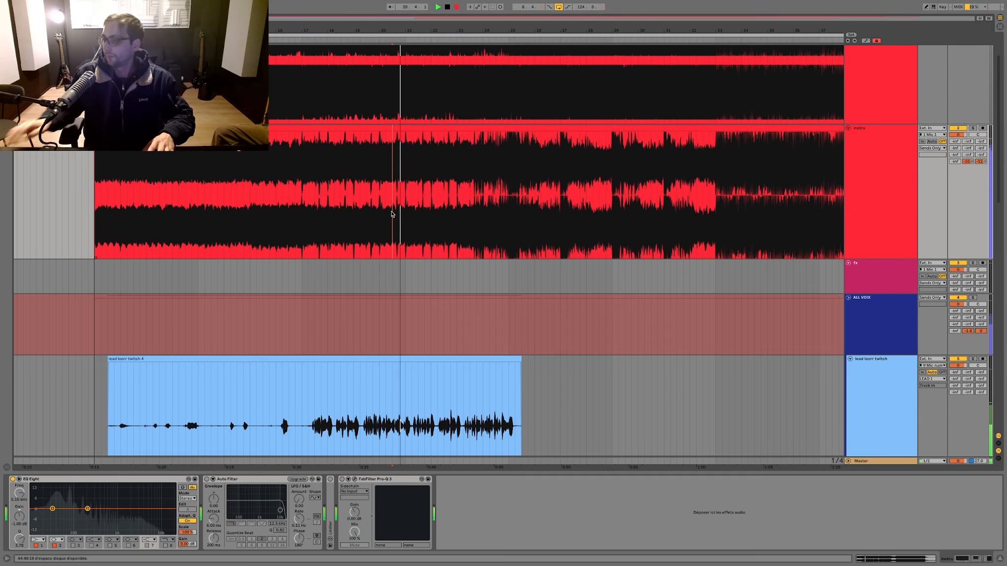
{"action": "scroll", "coordinate": [460, 284], "scroll_direction": "down", "scroll_amount": 9}
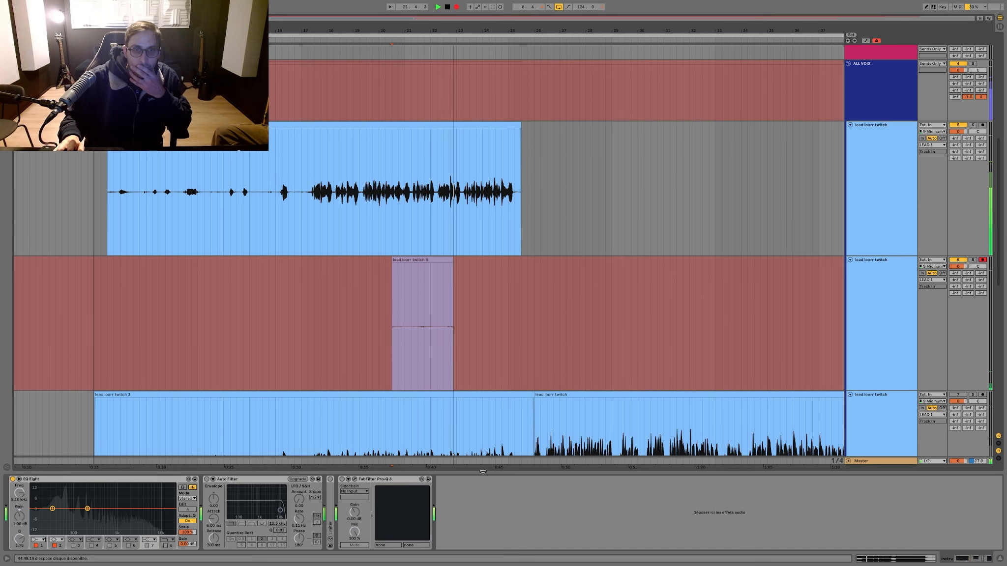
{"action": "left_click_drag", "start_coordinate": [483, 472], "coordinate": [483, 551]}
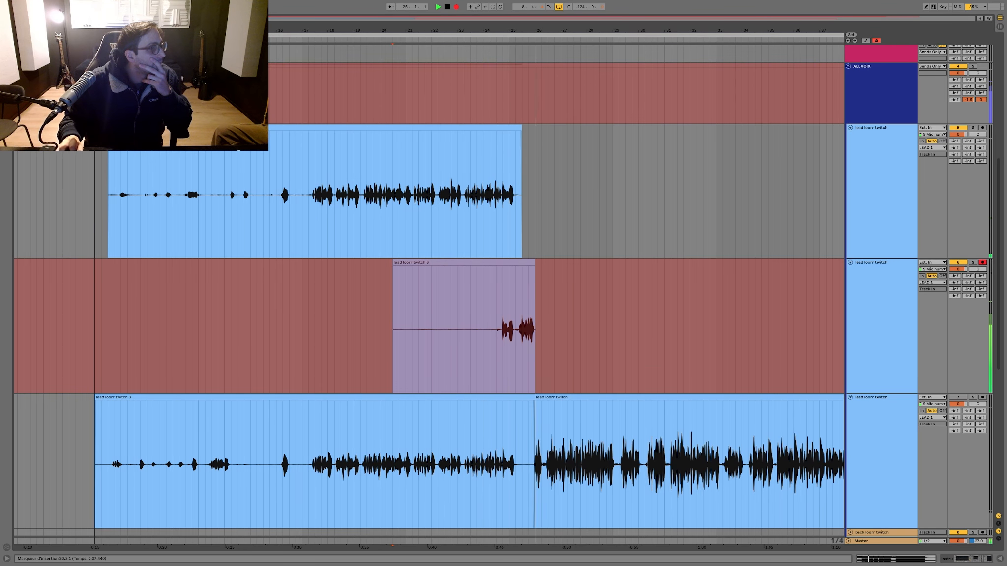
{"action": "scroll", "coordinate": [369, 314], "scroll_direction": "up", "scroll_amount": 8}
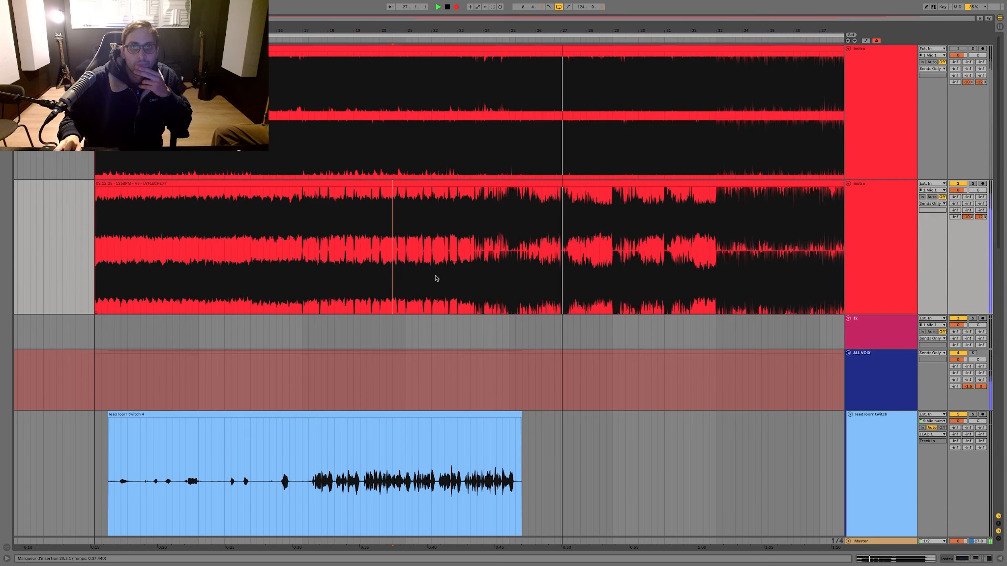
{"action": "scroll", "coordinate": [431, 282], "scroll_direction": "down", "scroll_amount": 2}
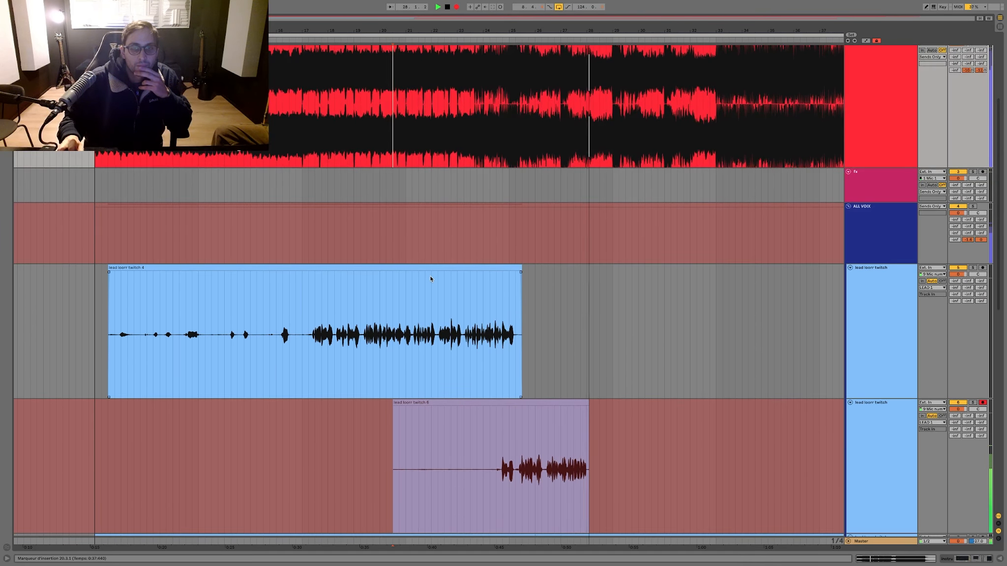
{"action": "scroll", "coordinate": [431, 282], "scroll_direction": "up", "scroll_amount": 1}
{"action": "scroll", "coordinate": [430, 278], "scroll_direction": "up", "scroll_amount": 4}
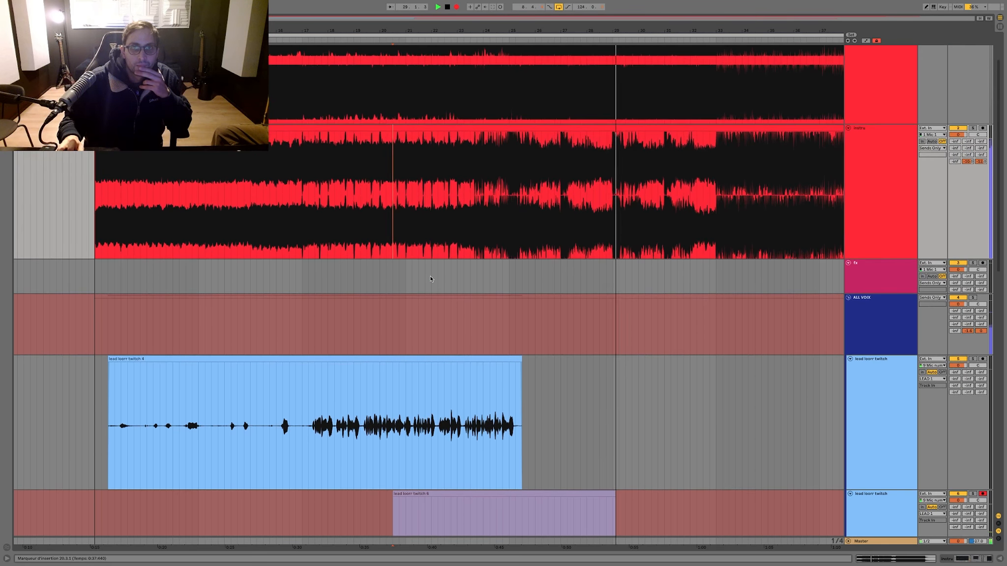
{"action": "scroll", "coordinate": [431, 279], "scroll_direction": "down", "scroll_amount": 1}
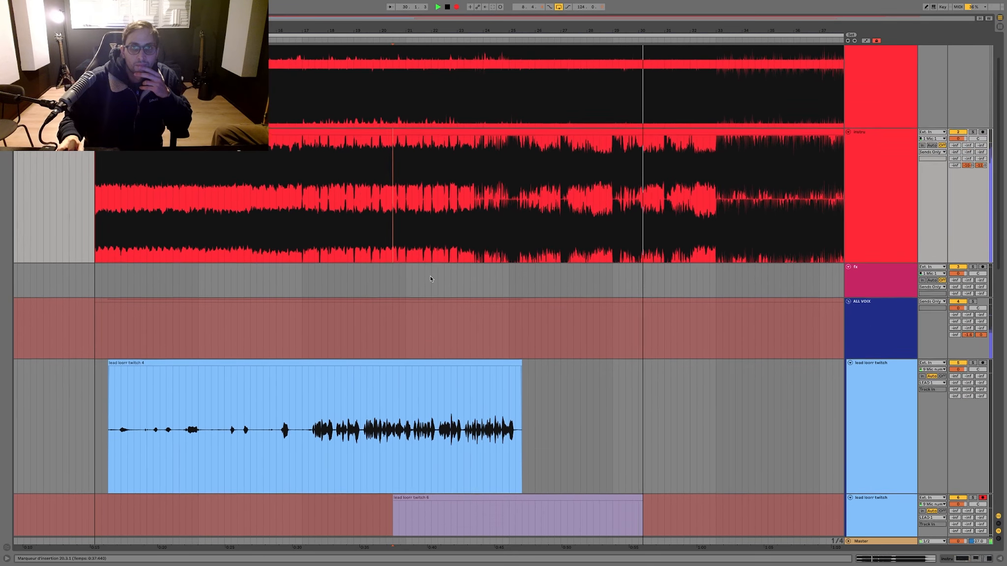
{"action": "scroll", "coordinate": [431, 279], "scroll_direction": "up", "scroll_amount": 2}
{"action": "scroll", "coordinate": [431, 280], "scroll_direction": "down", "scroll_amount": 4}
{"action": "scroll", "coordinate": [430, 280], "scroll_direction": "down", "scroll_amount": 3}
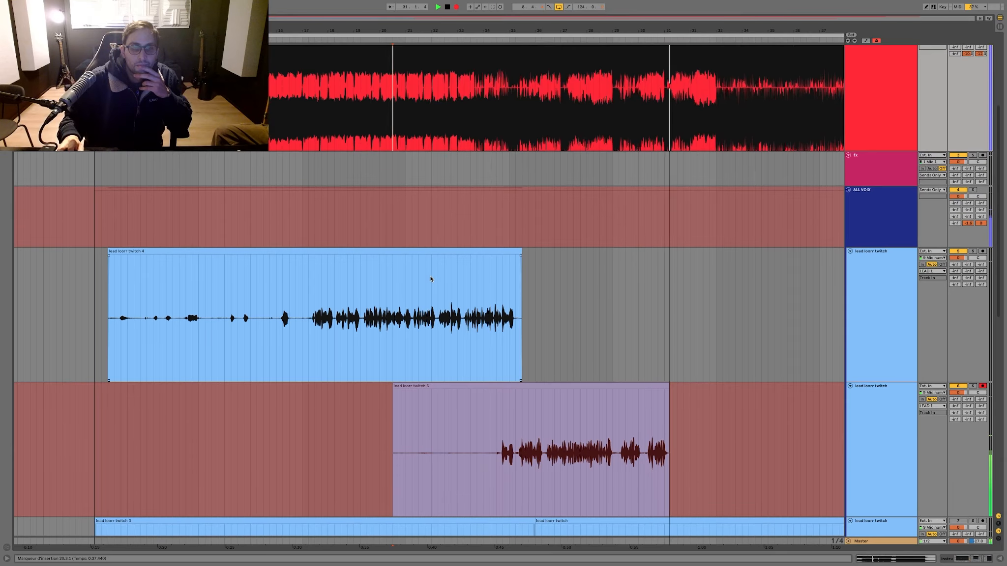
{"action": "scroll", "coordinate": [430, 278], "scroll_direction": "down", "scroll_amount": 3}
{"action": "scroll", "coordinate": [430, 279], "scroll_direction": "down", "scroll_amount": 1}
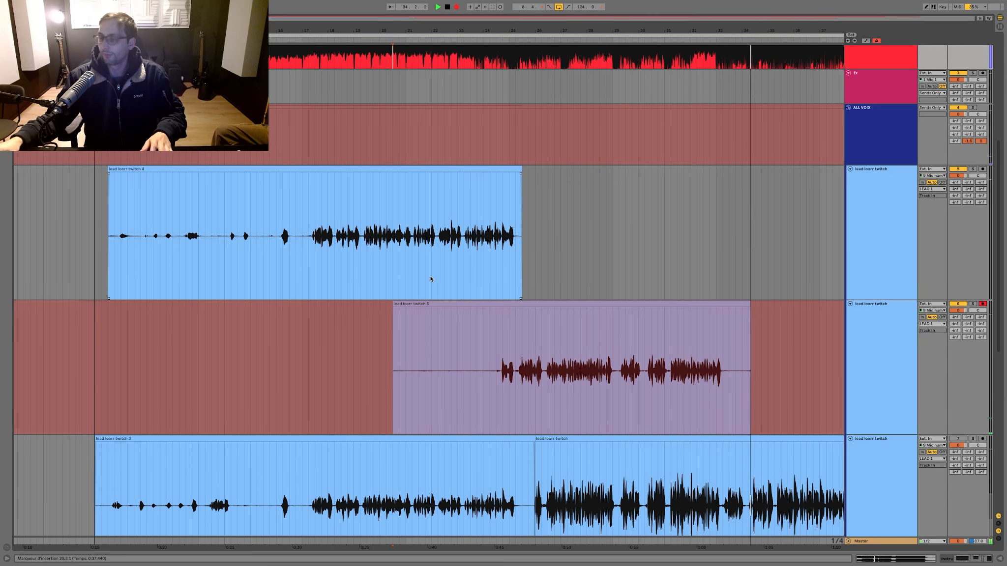
{"action": "key", "text": "space"}
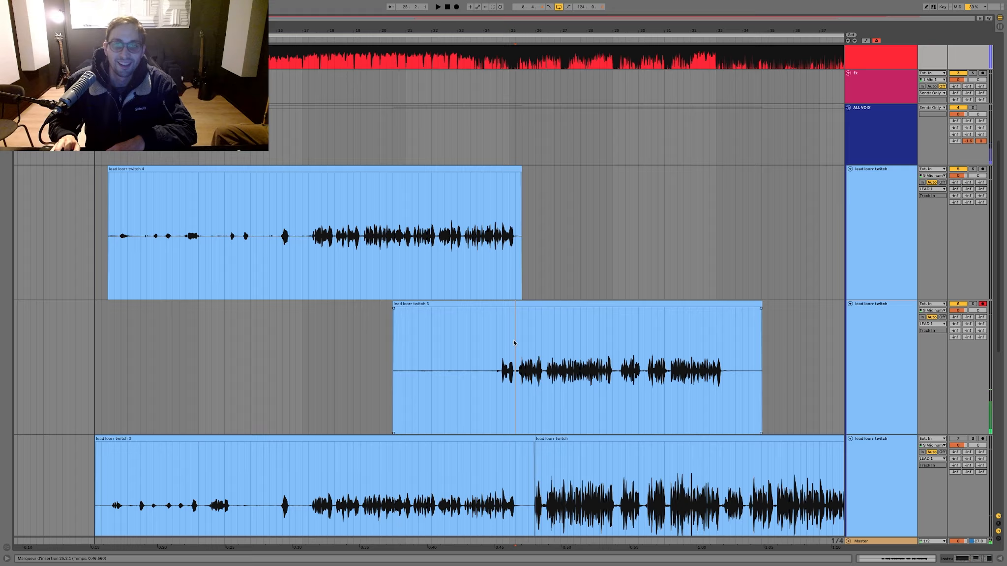
{"action": "left_click_drag", "start_coordinate": [514, 344], "coordinate": [318, 344]}
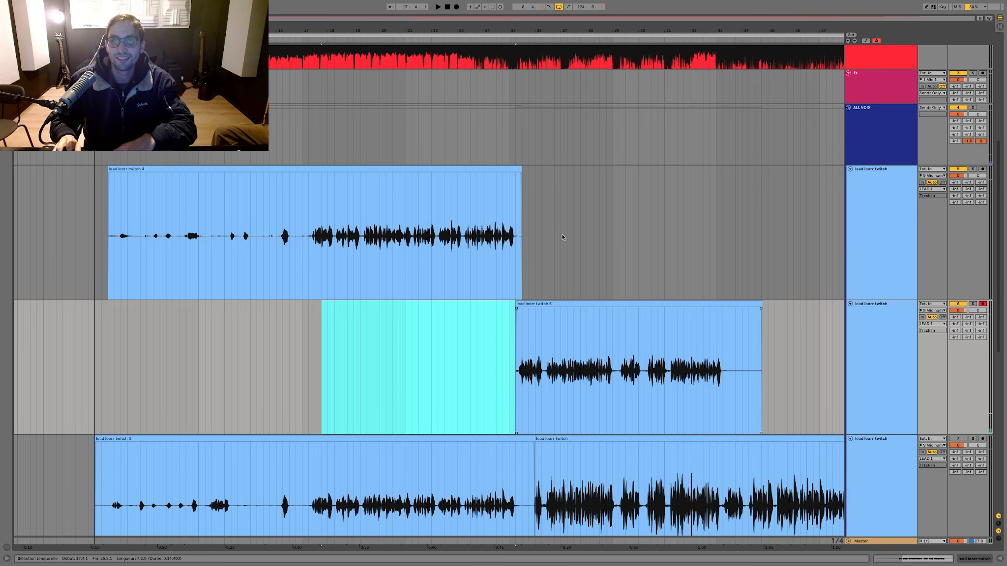
Step: Solo the second instrumental track, play it briefly from bar 25 and remove the solo
{"action": "scroll", "coordinate": [536, 240], "scroll_direction": "up", "scroll_amount": 5}
{"action": "left_click", "coordinate": [510, 244]}
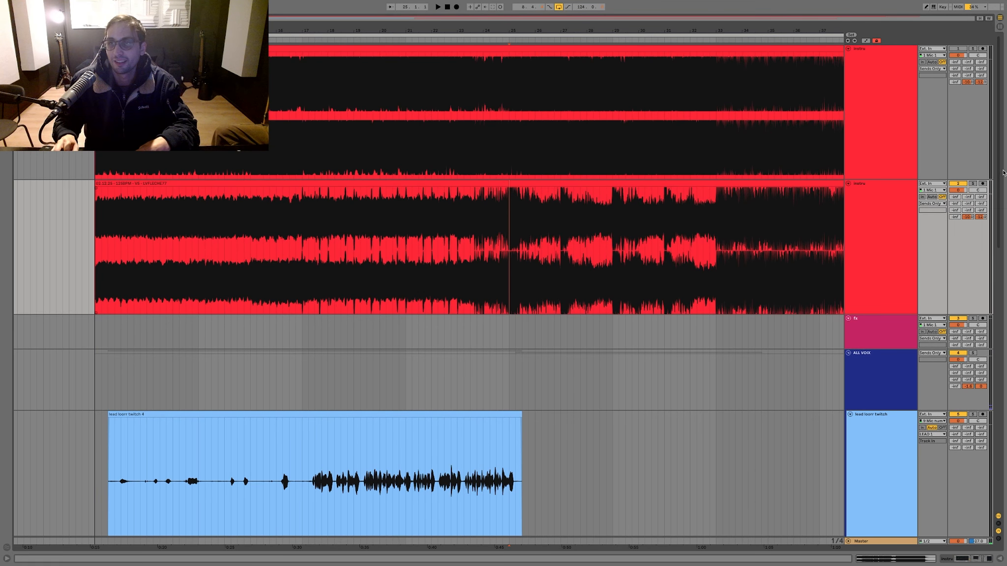
{"action": "left_click", "coordinate": [972, 184]}
{"action": "key", "text": "space"}
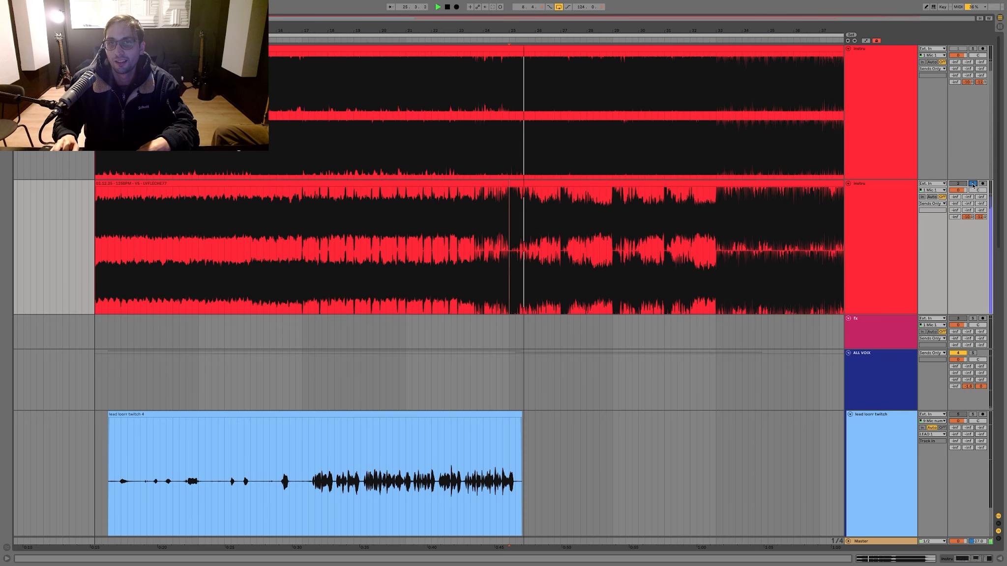
{"action": "left_click", "coordinate": [973, 184]}
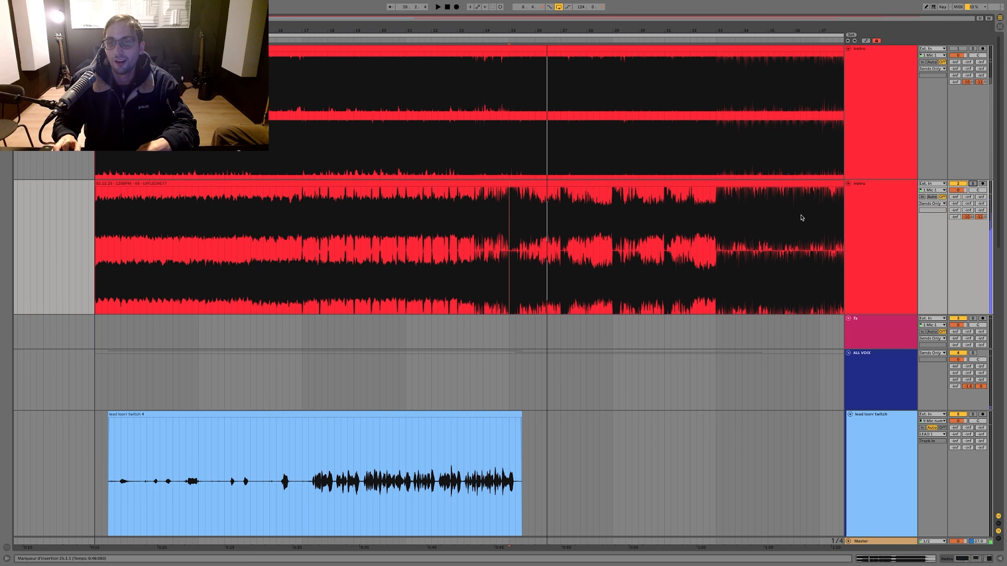
{"action": "scroll", "coordinate": [736, 311], "scroll_direction": "down", "scroll_amount": 5}
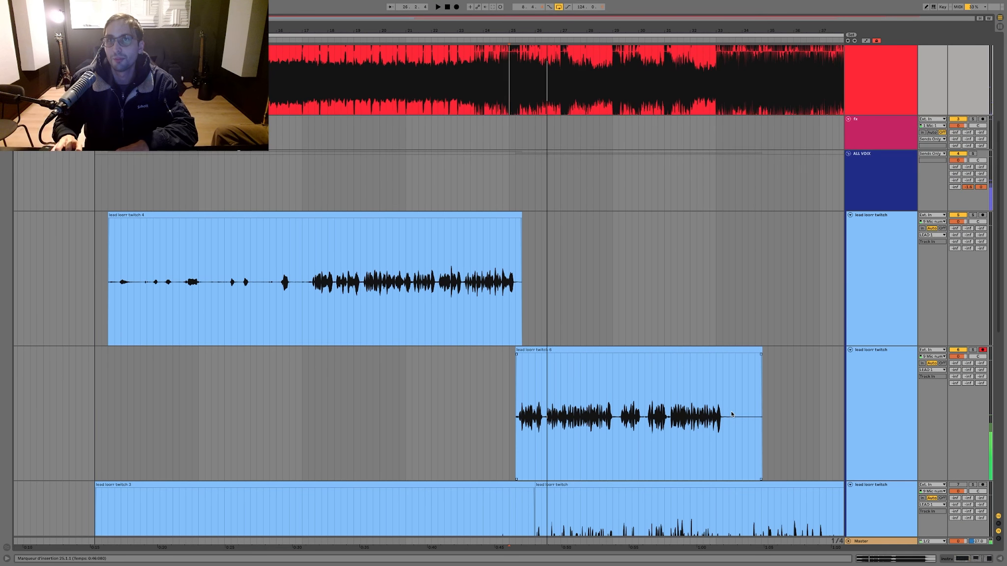
Step: Trim the silent end off the middle lead take and play the section from 25.1.1
{"action": "left_click_drag", "start_coordinate": [731, 415], "coordinate": [806, 404]}
{"action": "left_click", "coordinate": [510, 382]}
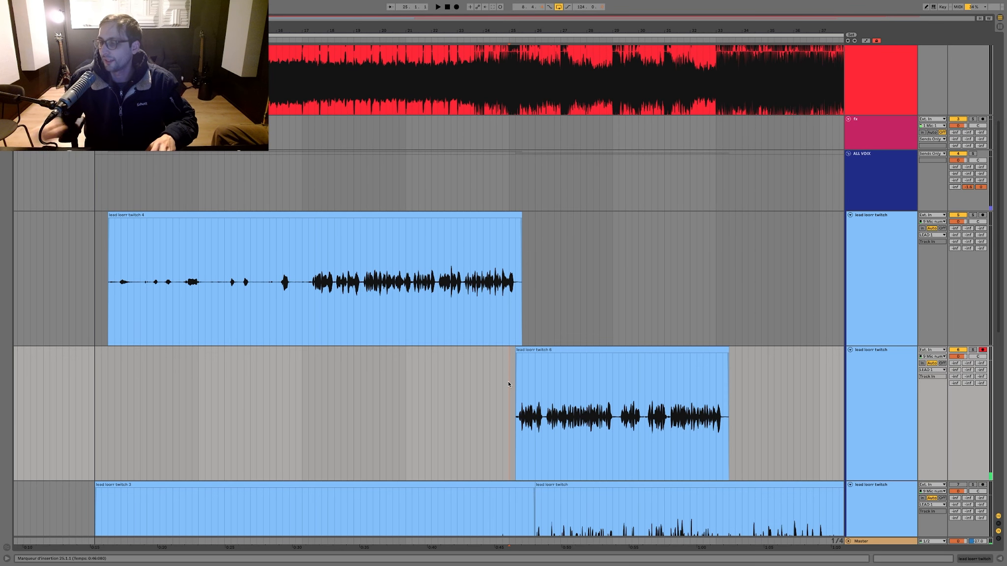
{"action": "key", "text": "space"}
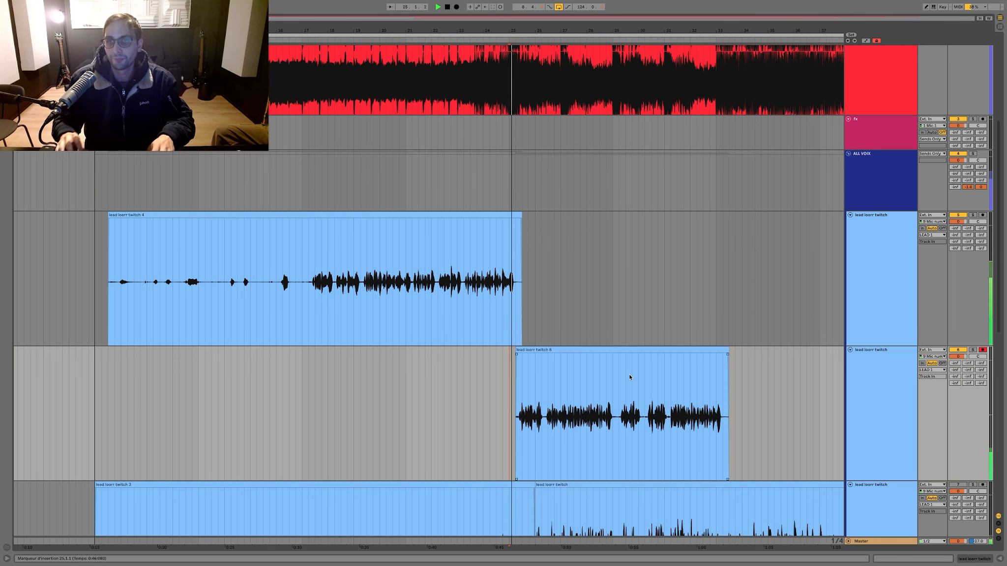
Step: Select the two upper lead tracks and raise their volume slightly together while the section plays
{"action": "left_click", "coordinate": [880, 341]}
{"action": "scroll", "coordinate": [841, 413], "scroll_direction": "down", "scroll_amount": 3}
{"action": "left_click", "coordinate": [863, 413]}
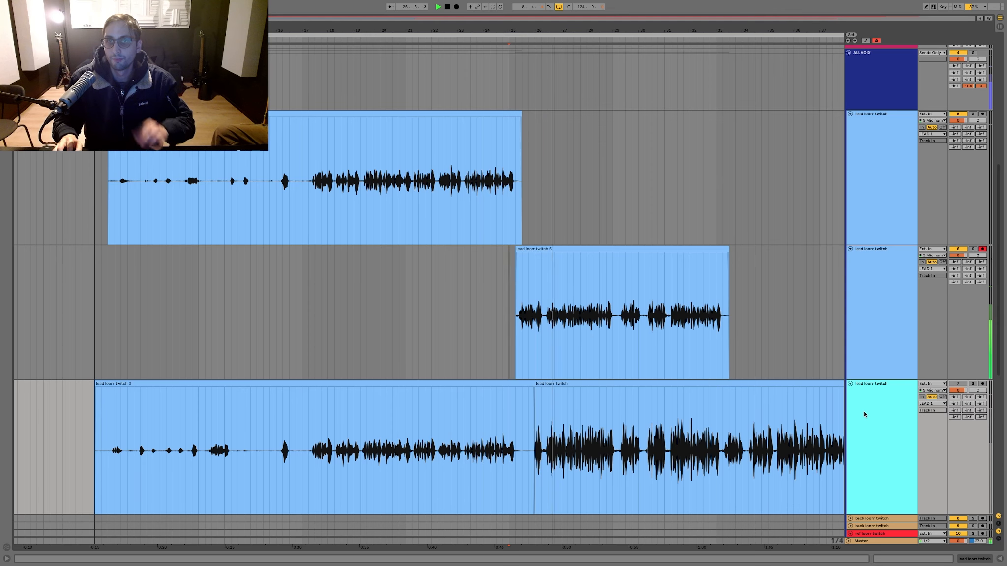
{"action": "left_click", "coordinate": [886, 218]}
{"action": "left_click", "coordinate": [883, 277], "text": "shift"}
{"action": "left_click_drag", "start_coordinate": [958, 255], "coordinate": [957, 249]}
{"action": "left_click", "coordinate": [755, 229]}
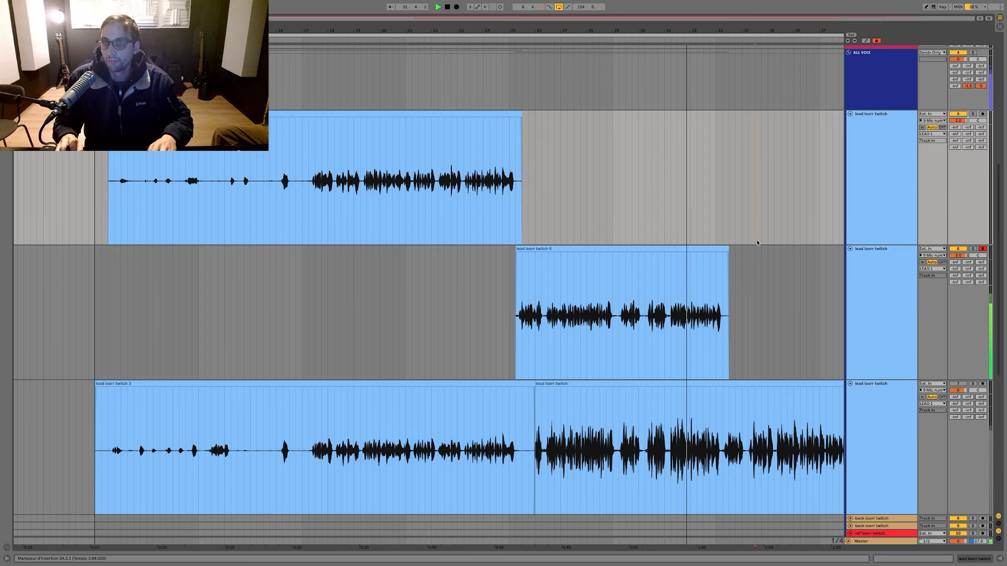
{"action": "left_click", "coordinate": [776, 297]}
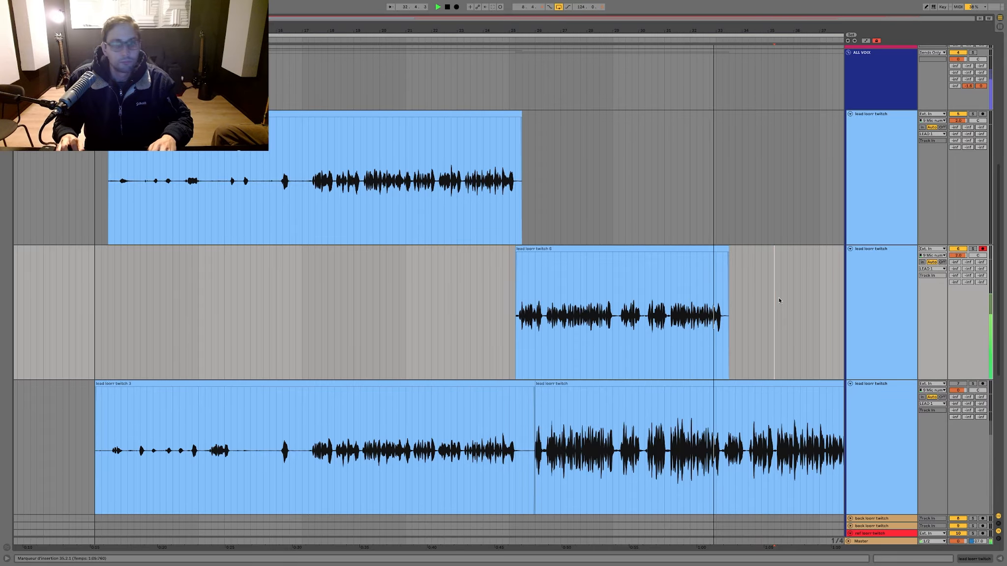
Step: Duplicate the middle lead track with its take and move the duplicated clip onto the bottom lead track
{"action": "left_click", "coordinate": [872, 296]}
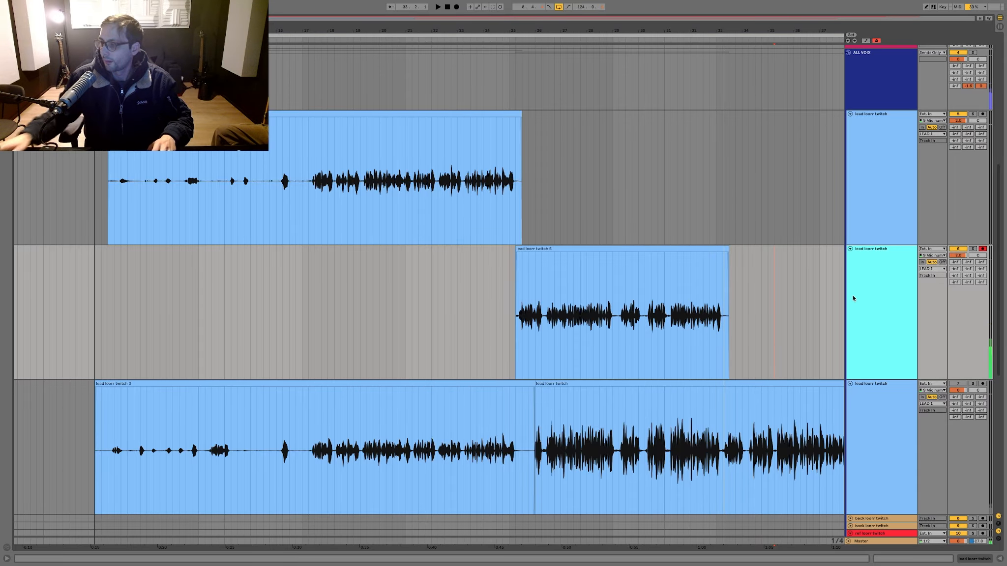
{"action": "key", "text": "ctrl+d"}
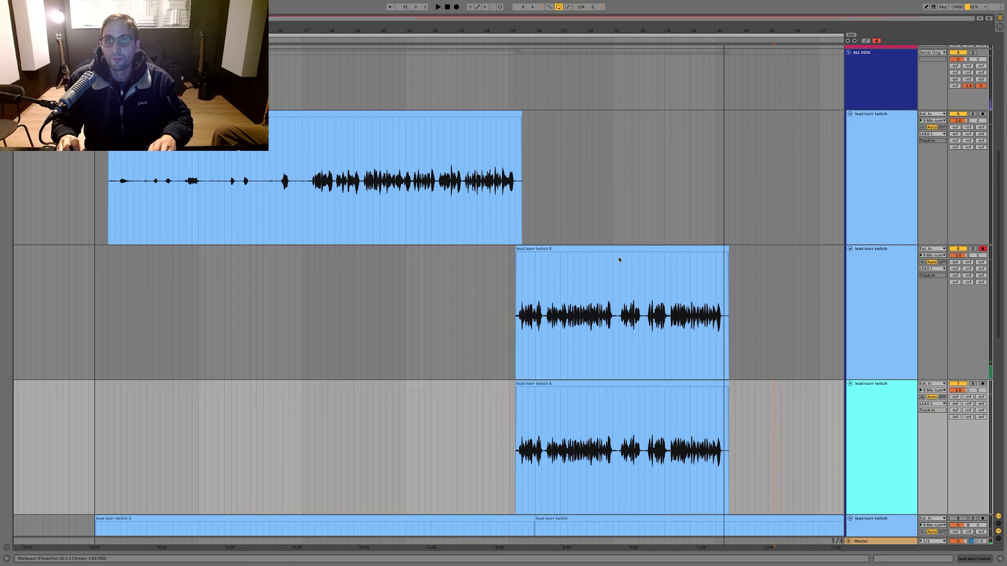
{"action": "scroll", "coordinate": [596, 302], "scroll_direction": "down", "scroll_amount": 3}
{"action": "left_click_drag", "start_coordinate": [567, 292], "coordinate": [569, 427]}
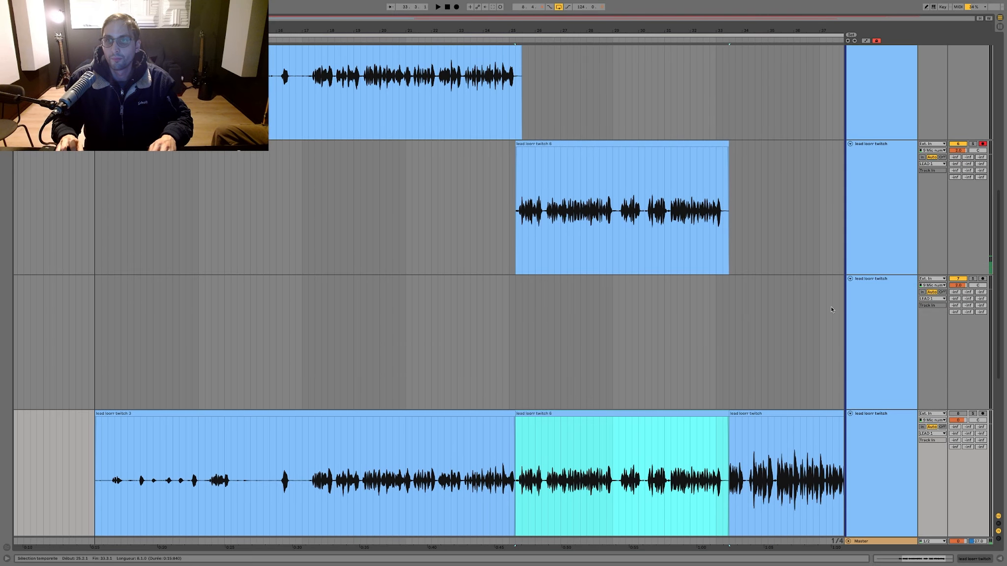
Step: Arm the duplicated lead track and record a take from bar 21 to past bar 33, deactivating the earlier clip above it
{"action": "left_click", "coordinate": [981, 278]}
{"action": "left_click", "coordinate": [405, 227]}
{"action": "key", "text": "F9"}
{"action": "left_click_drag", "start_coordinate": [458, 217], "coordinate": [787, 210]}
{"action": "key", "text": "0"}
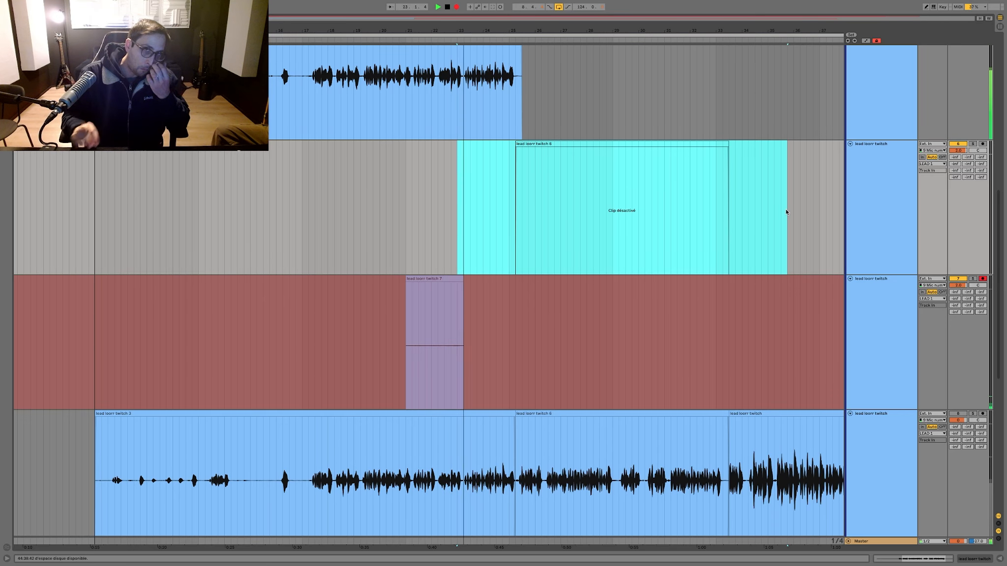
{"action": "left_click", "coordinate": [457, 214]}
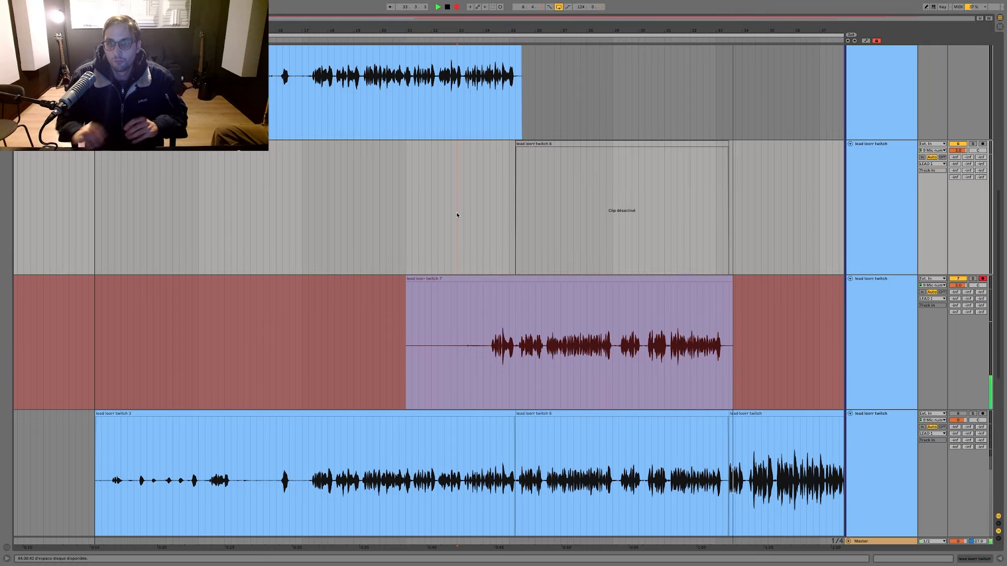
{"action": "key", "text": "space"}
Step: Split the new take where the deactivated clip starts, move its later part up over that clip and delete the leftover beginning
{"action": "left_click", "coordinate": [513, 314]}
{"action": "left_click", "coordinate": [513, 314]}
{"action": "key", "text": "super+e"}
{"action": "left_click_drag", "start_coordinate": [518, 282], "coordinate": [520, 268]}
{"action": "key", "text": "space"}
{"action": "left_click_drag", "start_coordinate": [557, 329], "coordinate": [361, 322]}
{"action": "key", "text": "Delete"}
{"action": "key", "text": "minus"}
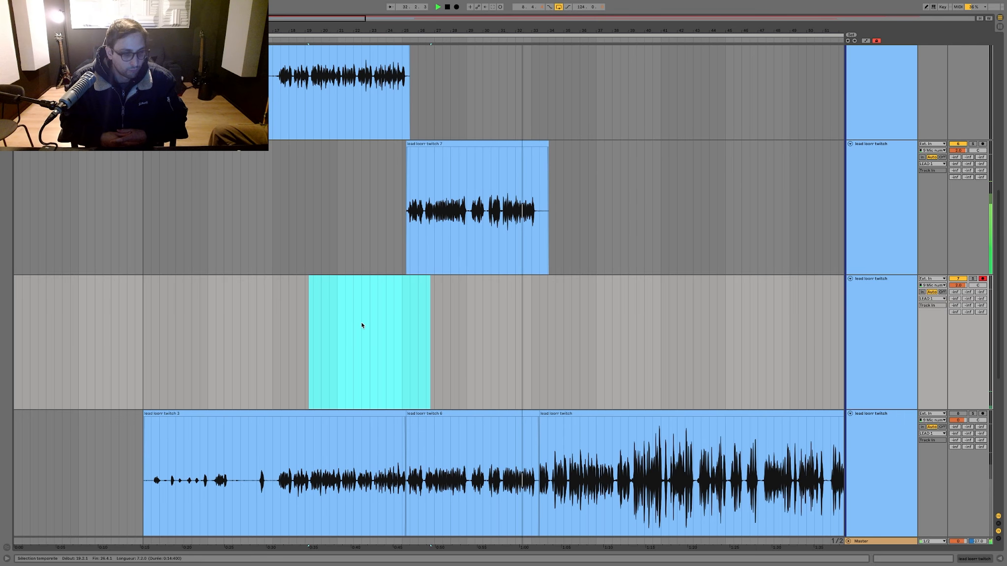
{"action": "key", "text": "space"}
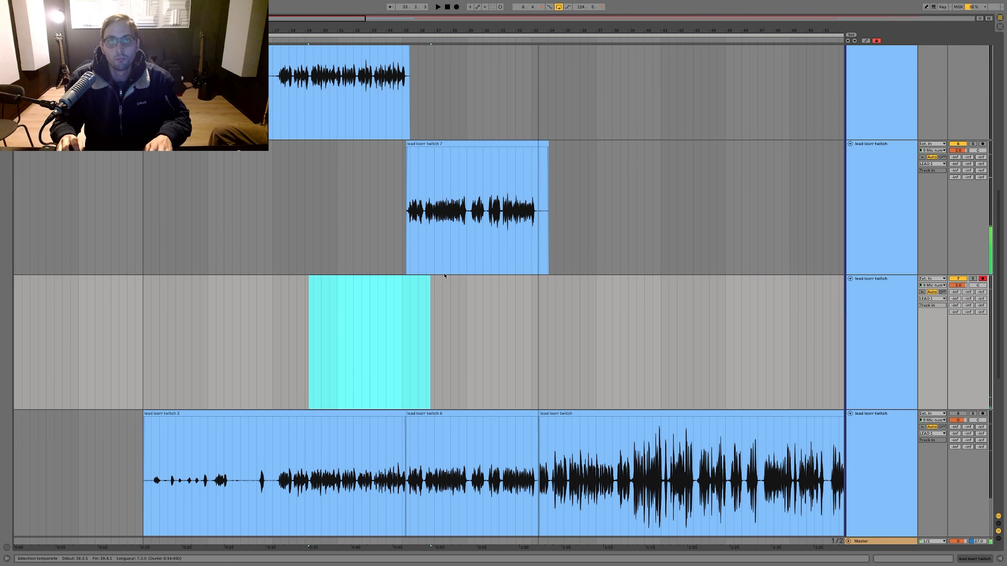
Step: Remove the moved take's part before 29.1.1 and move the remaining clip onto the bottom lead track
{"action": "left_click", "coordinate": [443, 217]}
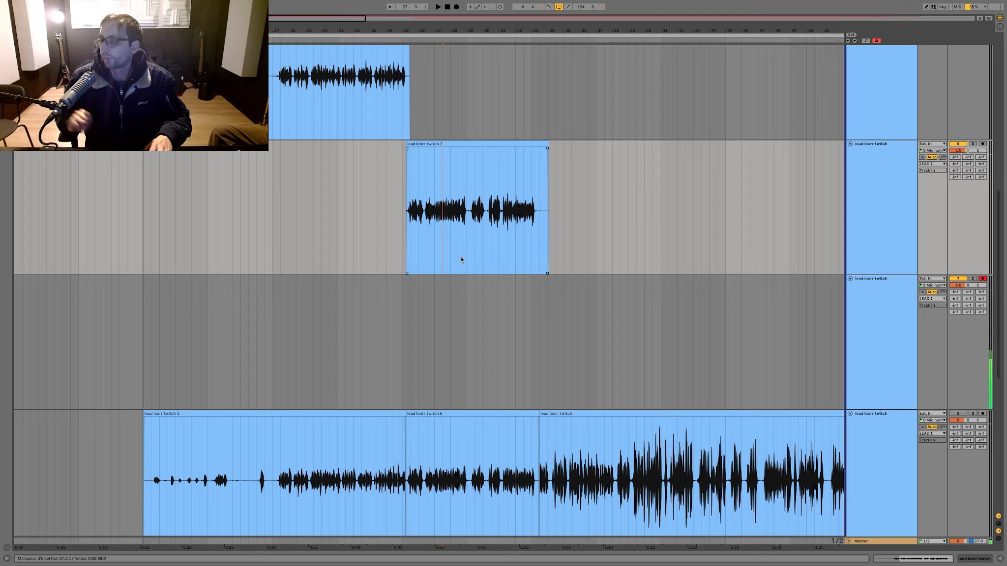
{"action": "left_click_drag", "start_coordinate": [463, 247], "coordinate": [390, 235]}
{"action": "left_click_drag", "start_coordinate": [484, 144], "coordinate": [483, 414]}
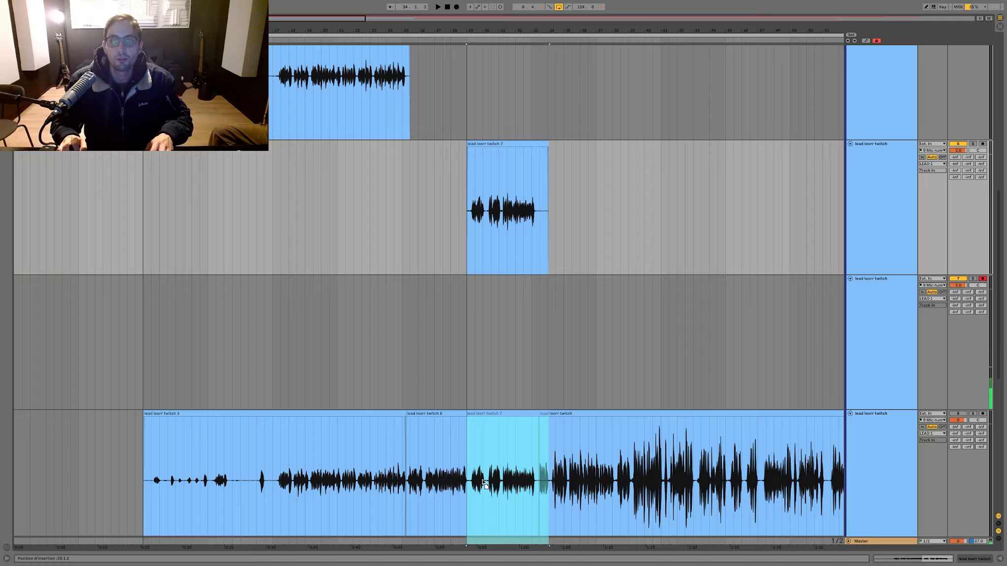
Step: Record another take on the armed lead track from bar 22 to past bar 33
{"action": "left_click", "coordinate": [355, 235]}
{"action": "key", "text": "F9"}
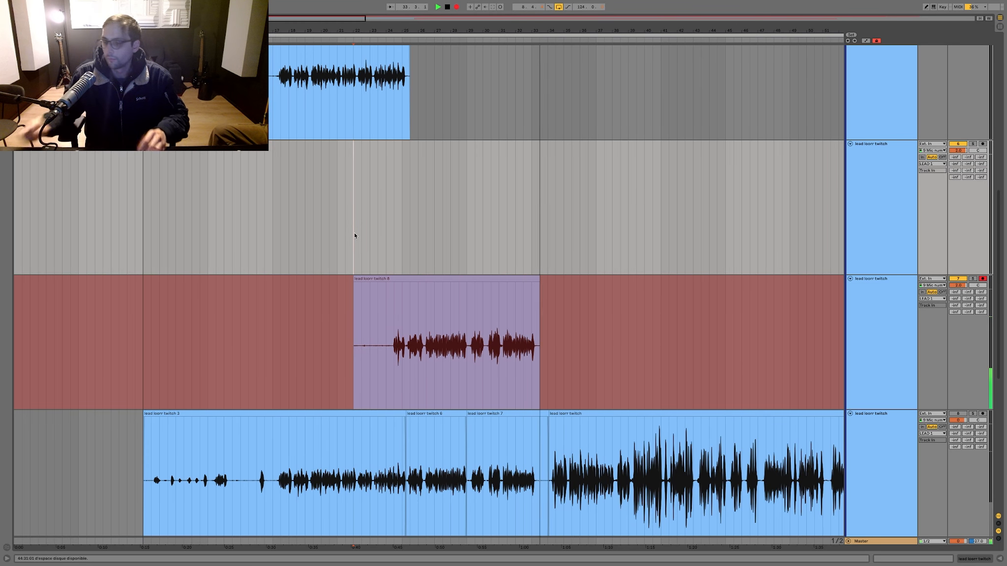
{"action": "key", "text": "space"}
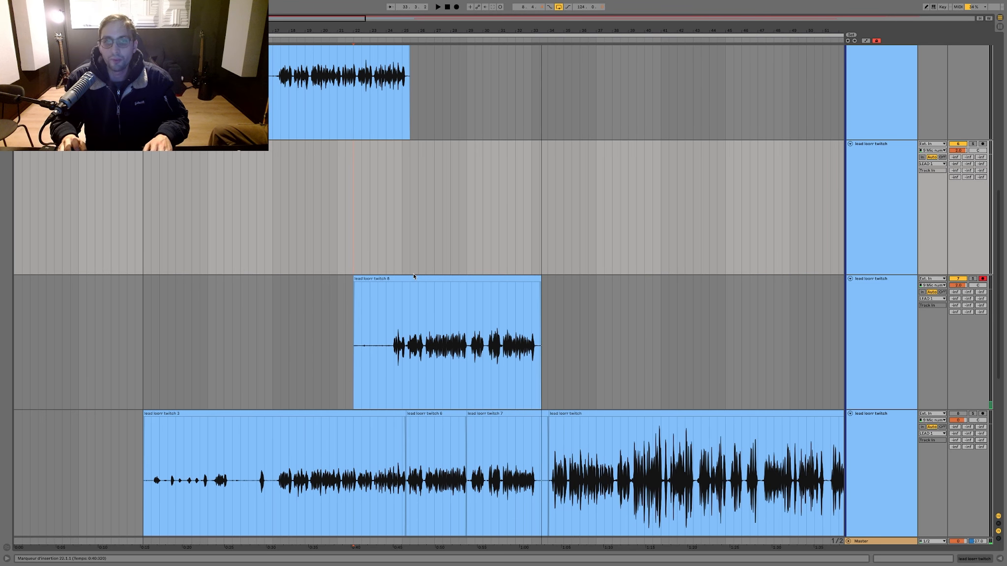
Step: Combine the new take's bars 24 to 29 with the clip from 29.1.1 on the middle lead track and delete the leftovers
{"action": "left_click", "coordinate": [413, 279]}
{"action": "left_click_drag", "start_coordinate": [390, 330], "coordinate": [461, 268]}
{"action": "left_click_drag", "start_coordinate": [474, 413], "coordinate": [476, 242]}
{"action": "left_click_drag", "start_coordinate": [546, 317], "coordinate": [343, 319]}
{"action": "key", "text": "Delete"}
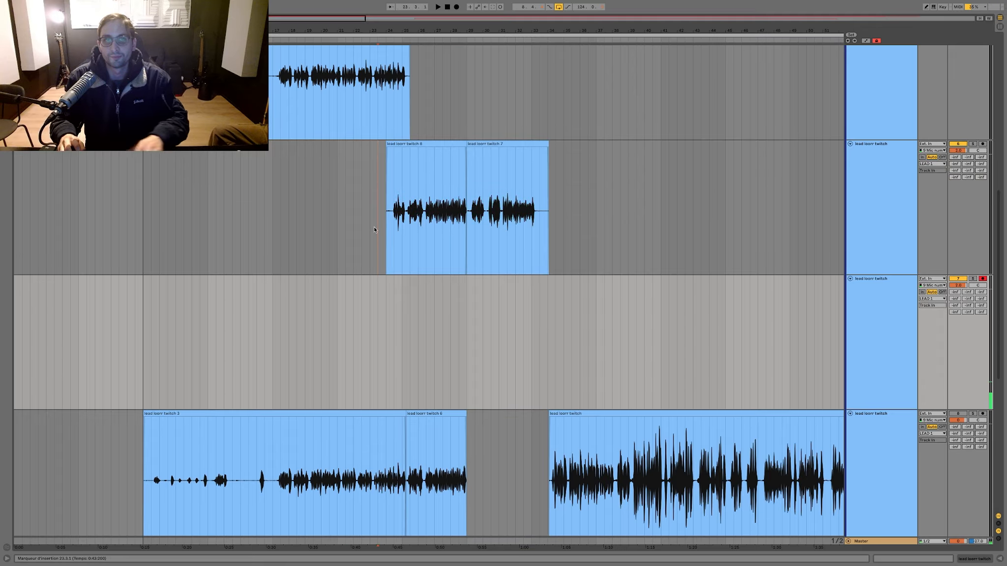
Step: Play the combined take from 23.3.1, trim its start to 25.2.1 and add a short fade-in
{"action": "left_click", "coordinate": [374, 227]}
{"action": "key", "text": "space"}
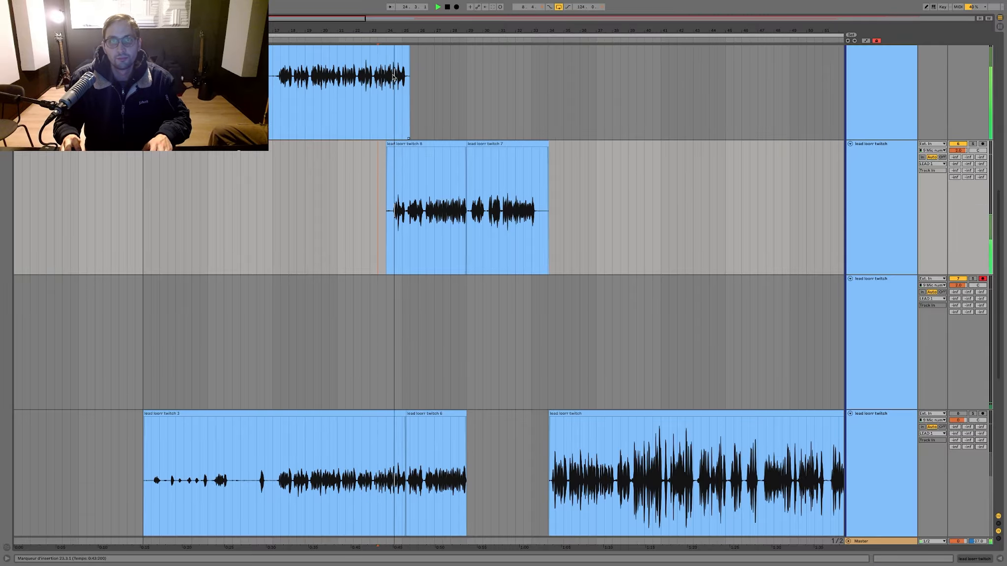
{"action": "scroll", "coordinate": [406, 184], "scroll_direction": "up", "scroll_amount": 8}
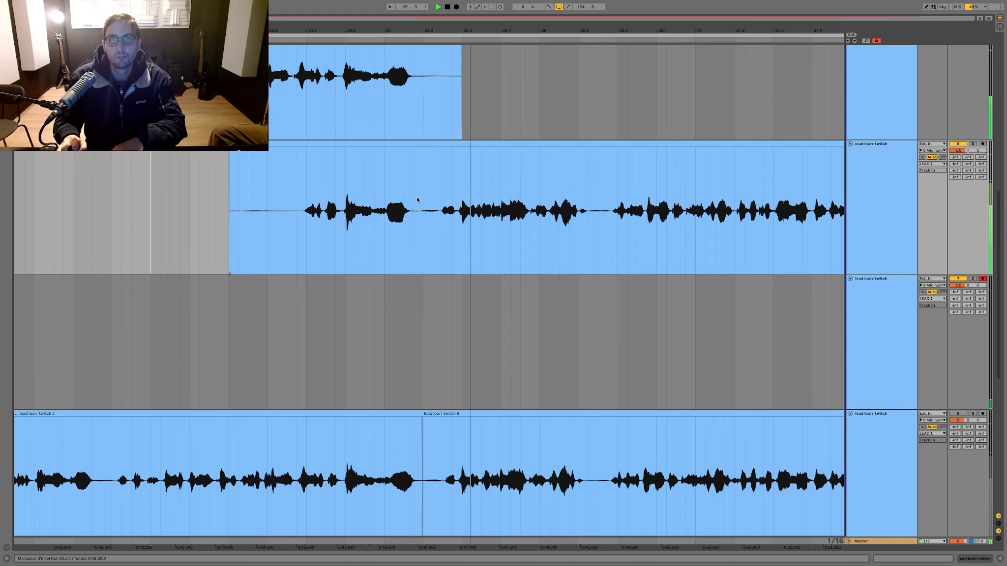
{"action": "left_click_drag", "start_coordinate": [423, 198], "coordinate": [102, 194]}
{"action": "key", "text": "Delete"}
{"action": "left_click", "coordinate": [425, 148]}
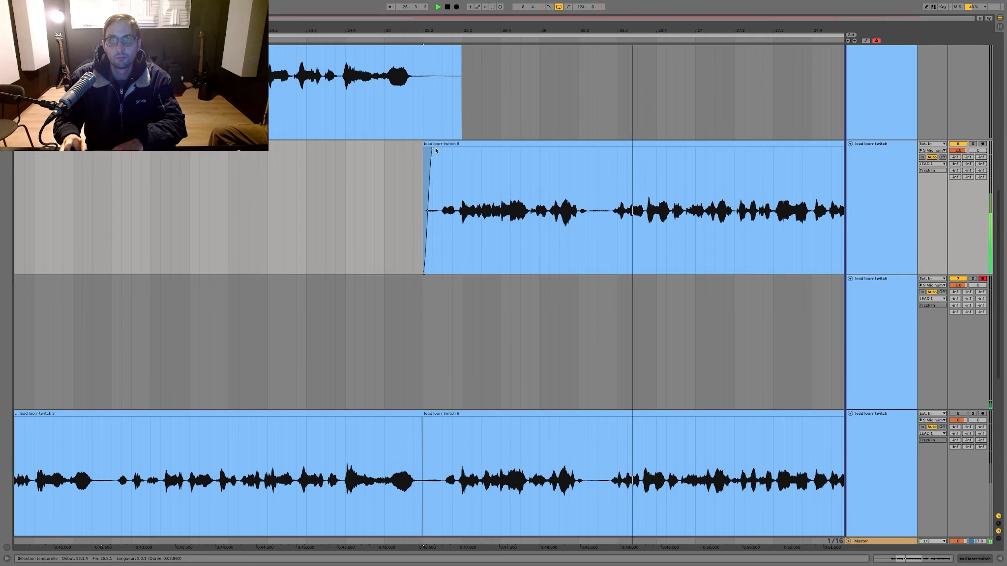
Step: Examine the join between the two middle lead clips at bar 29 while listening through to their end
{"action": "scroll", "coordinate": [436, 163], "scroll_direction": "down", "scroll_amount": 5}
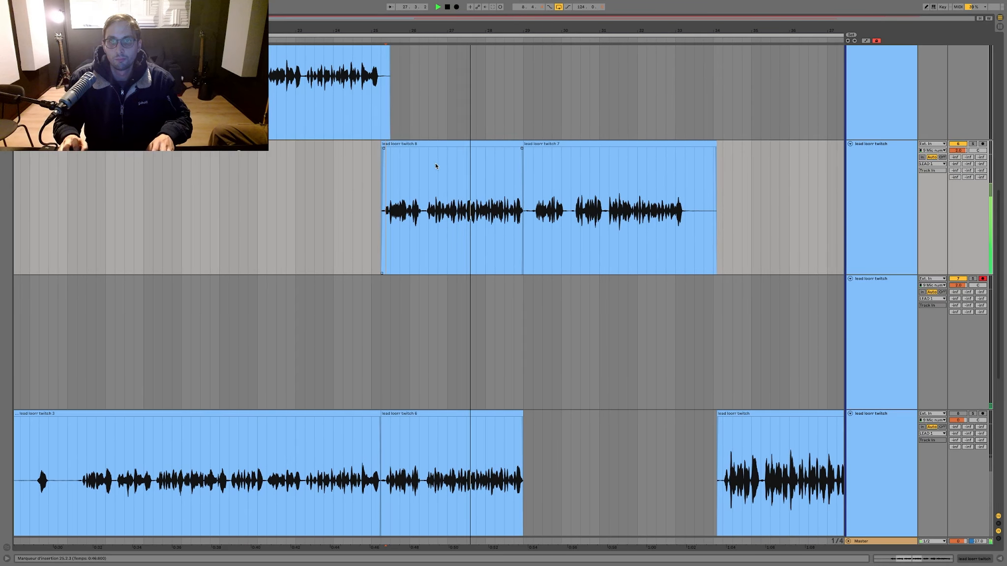
{"action": "left_click_drag", "start_coordinate": [523, 29], "coordinate": [521, 101]}
{"action": "key", "text": "minus"}
{"action": "key", "text": "minus"}
{"action": "key", "text": "minus"}
{"action": "key", "text": "minus"}
{"action": "key", "text": "minus"}
{"action": "key", "text": "minus"}
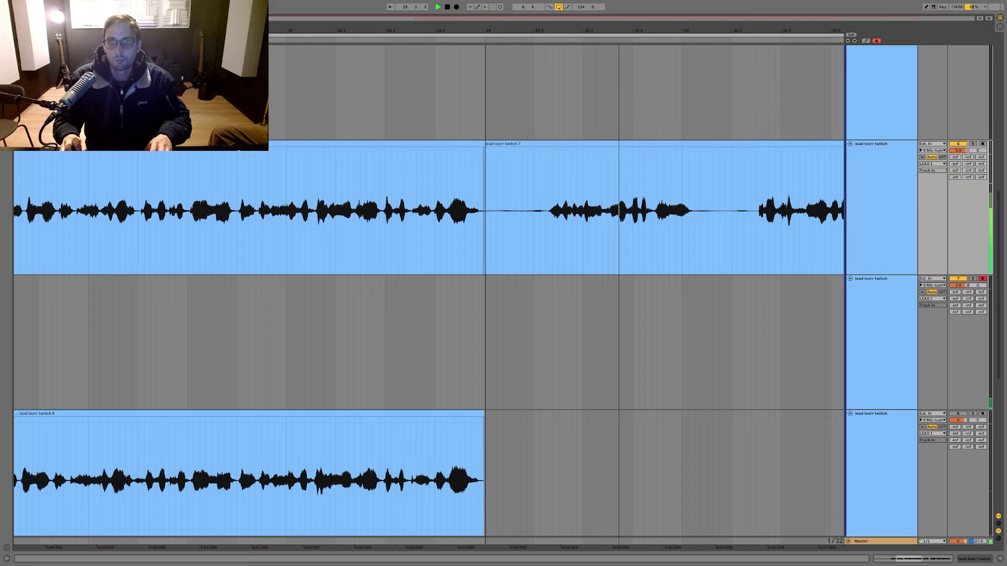
{"action": "key", "text": "minus"}
{"action": "key", "text": "minus"}
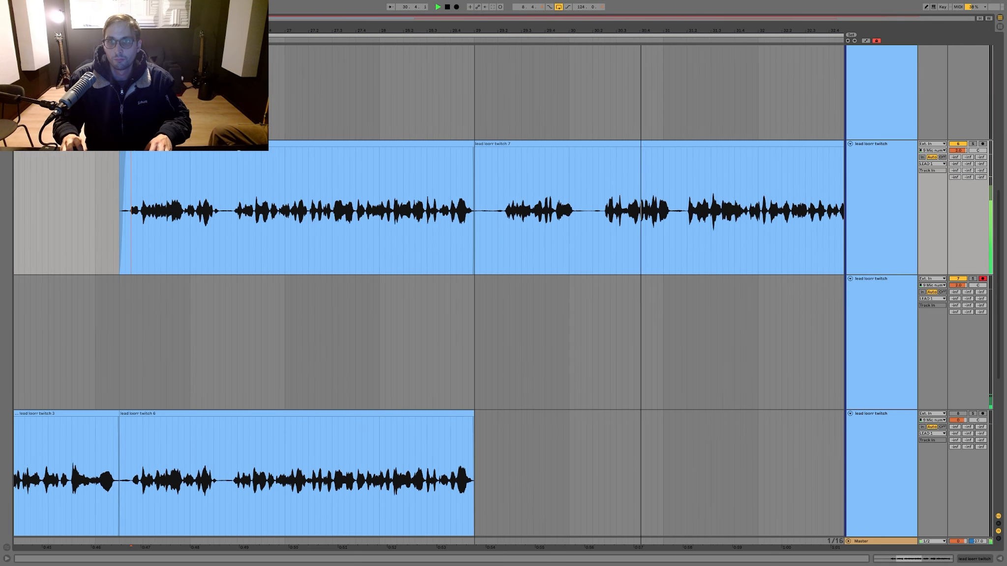
{"action": "key", "text": "minus"}
{"action": "key", "text": "minus"}
{"action": "key", "text": "minus"}
{"action": "key", "text": "minus"}
{"action": "key", "text": "minus"}
{"action": "key", "text": "minus"}
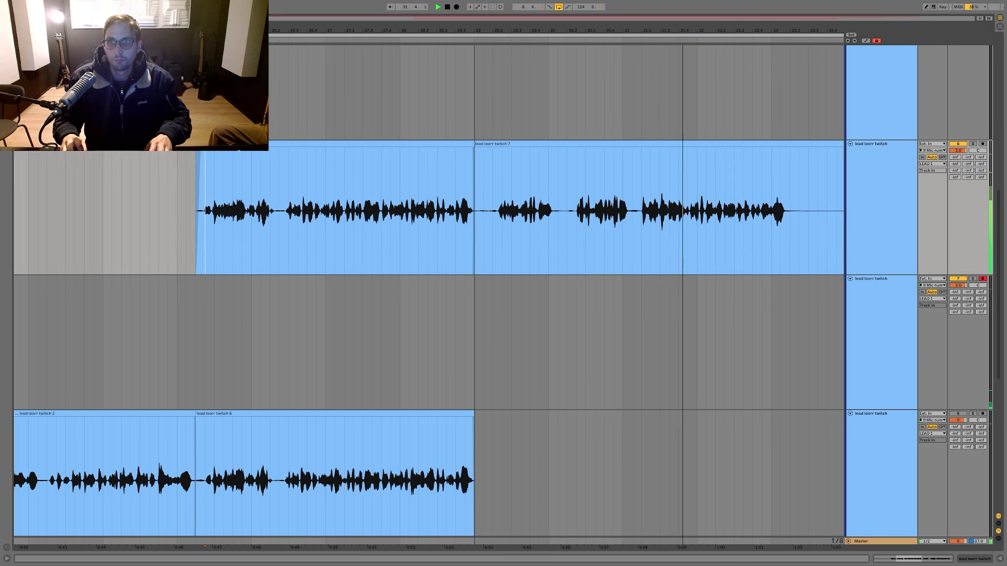
{"action": "key", "text": "minus"}
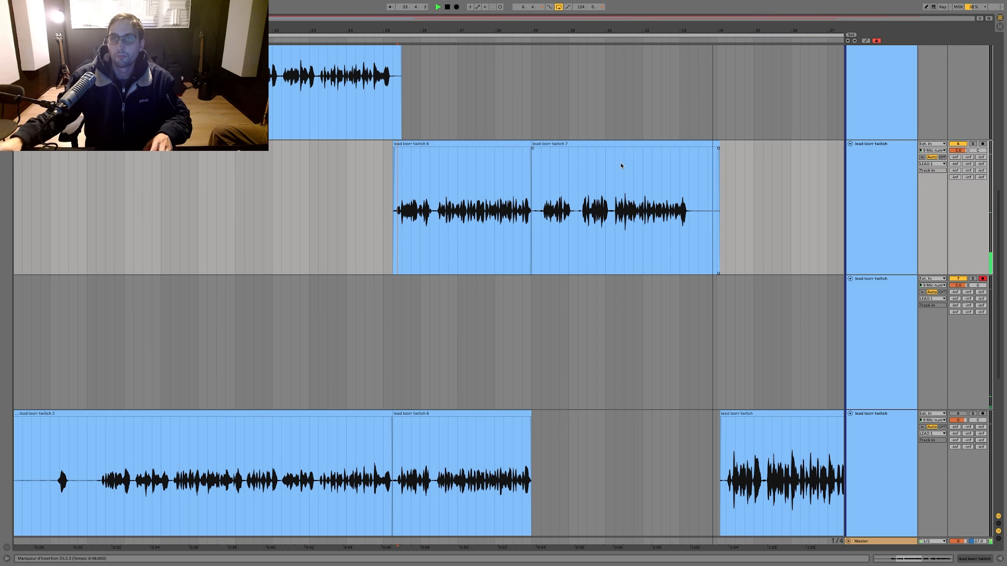
Step: Trim the end of the combined take to 33.4.1 and start recording on the armed lead track from 30.1.1
{"action": "left_click_drag", "start_coordinate": [709, 179], "coordinate": [740, 177]}
{"action": "scroll", "coordinate": [740, 178], "scroll_direction": "down", "scroll_amount": 5}
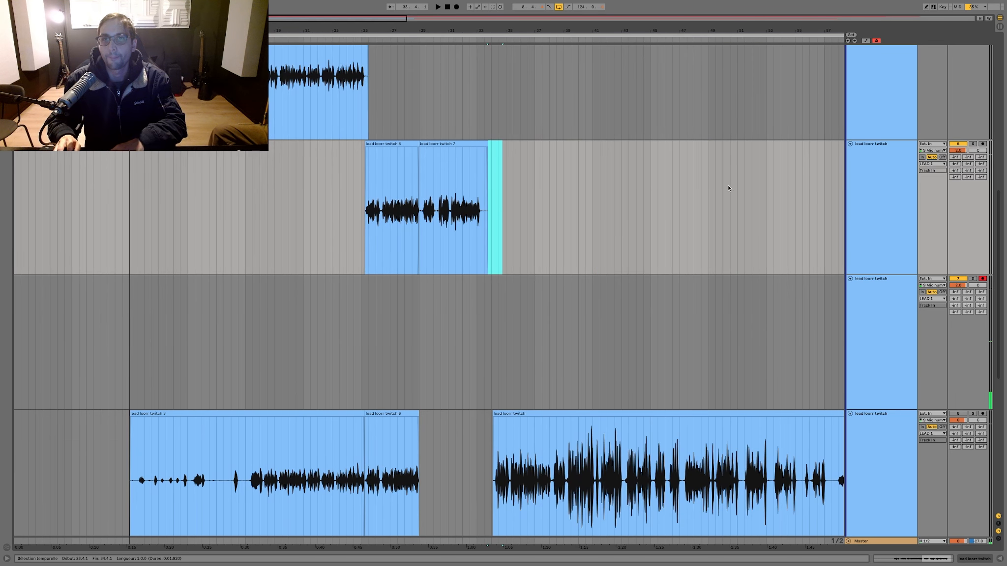
{"action": "left_click", "coordinate": [434, 316]}
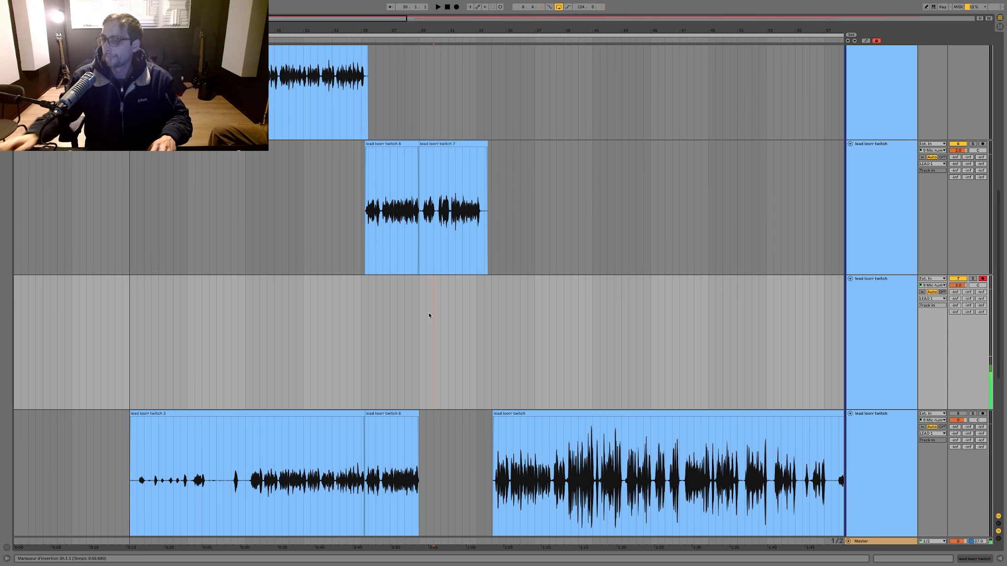
{"action": "key", "text": "F9"}
Step: Move the two combined clips onto the upper lead track and add a short fade-out to the preceding clip at 25.2.1
{"action": "left_click_drag", "start_coordinate": [564, 209], "coordinate": [358, 188]}
{"action": "left_click_drag", "start_coordinate": [365, 29], "coordinate": [377, 137]}
{"action": "scroll", "coordinate": [376, 124], "scroll_direction": "up", "scroll_amount": 3}
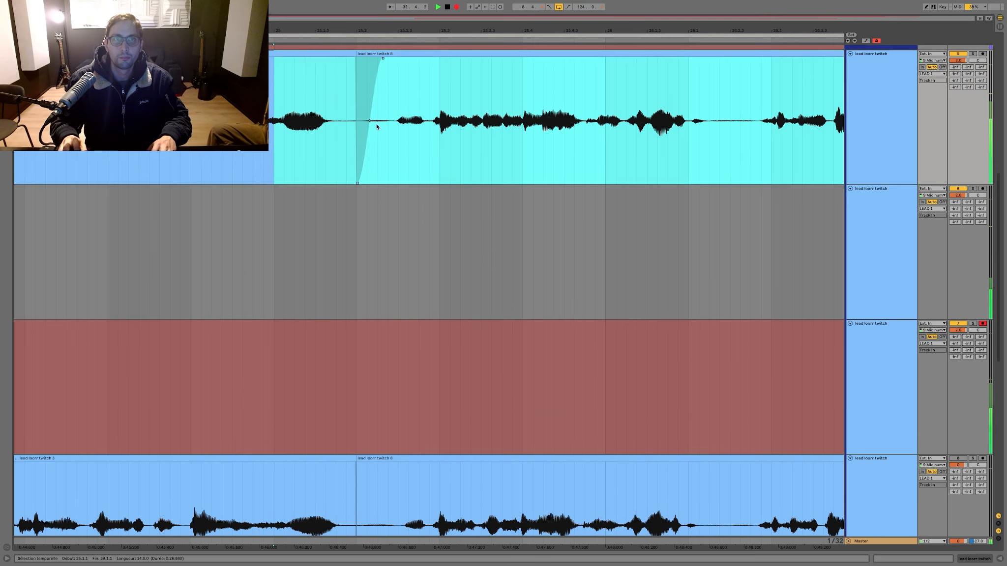
{"action": "left_click", "coordinate": [360, 121]}
{"action": "left_click", "coordinate": [354, 99]}
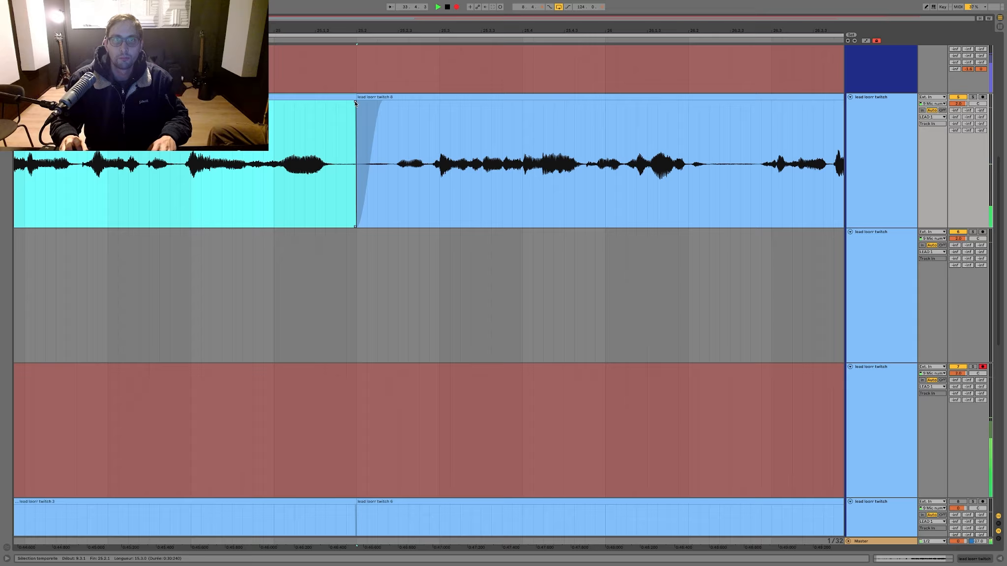
{"action": "left_click_drag", "start_coordinate": [356, 104], "coordinate": [347, 103]}
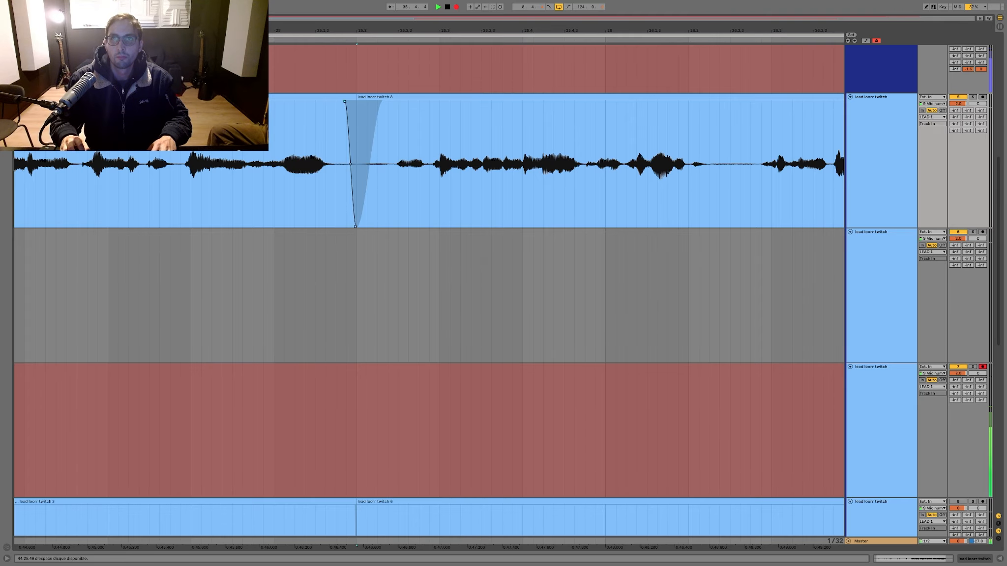
Step: Let the armed lead track's take run through bar 41 and stop the recording
{"action": "mouse_move", "coordinate": [592, 30]}
{"action": "left_mouse_down"}
{"action": "mouse_move", "coordinate": [499, 28]}
{"action": "mouse_move", "coordinate": [495, 10]}
{"action": "mouse_move", "coordinate": [355, 2]}
{"action": "left_mouse_up"}
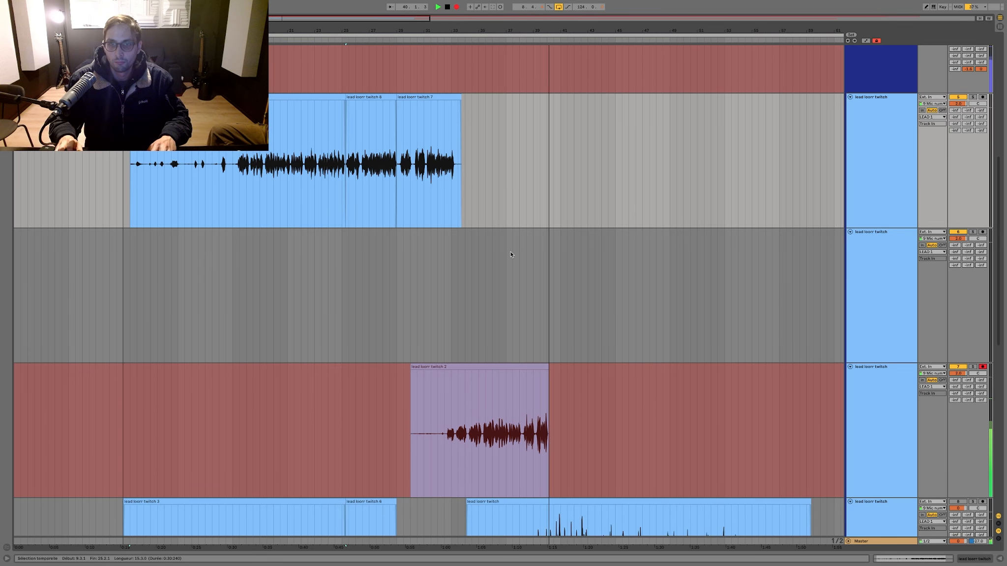
{"action": "scroll", "coordinate": [511, 254], "scroll_direction": "down", "scroll_amount": 2}
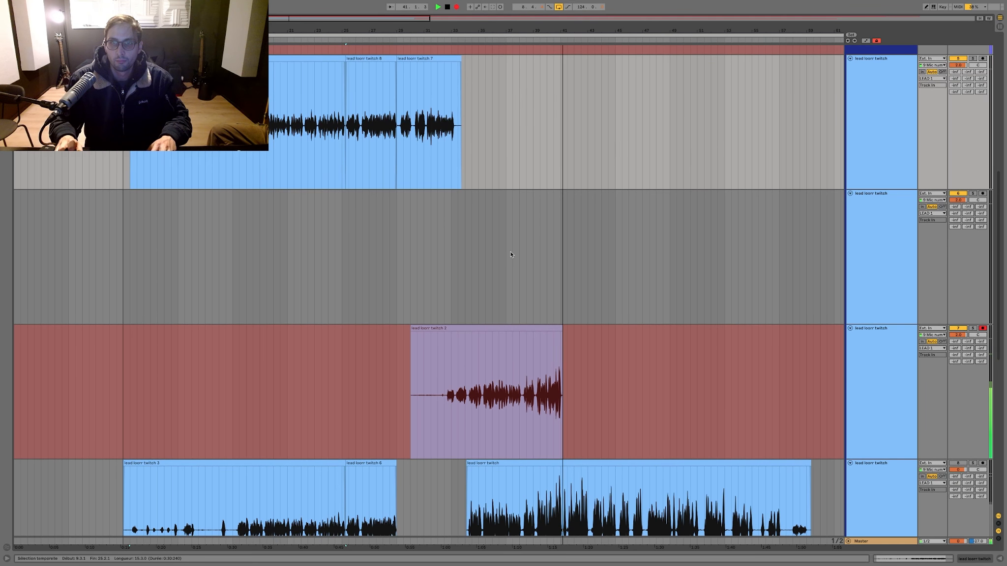
{"action": "scroll", "coordinate": [515, 237], "scroll_direction": "up", "scroll_amount": 1}
{"action": "key", "text": "space"}
{"action": "scroll", "coordinate": [515, 237], "scroll_direction": "down", "scroll_amount": 2}
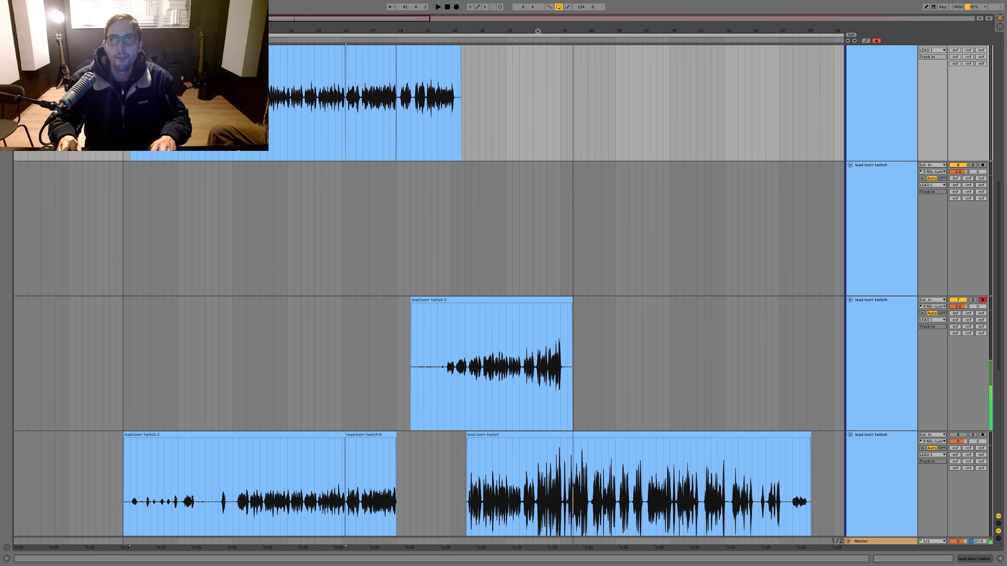
Step: Start re-recording on the armed lead track from 30.1.1 over the take just made
{"action": "left_click_drag", "start_coordinate": [538, 31], "coordinate": [207, 128]}
{"action": "left_click_drag", "start_coordinate": [332, 128], "coordinate": [463, 31]}
{"action": "left_click", "coordinate": [241, 301]}
{"action": "key", "text": "F9"}
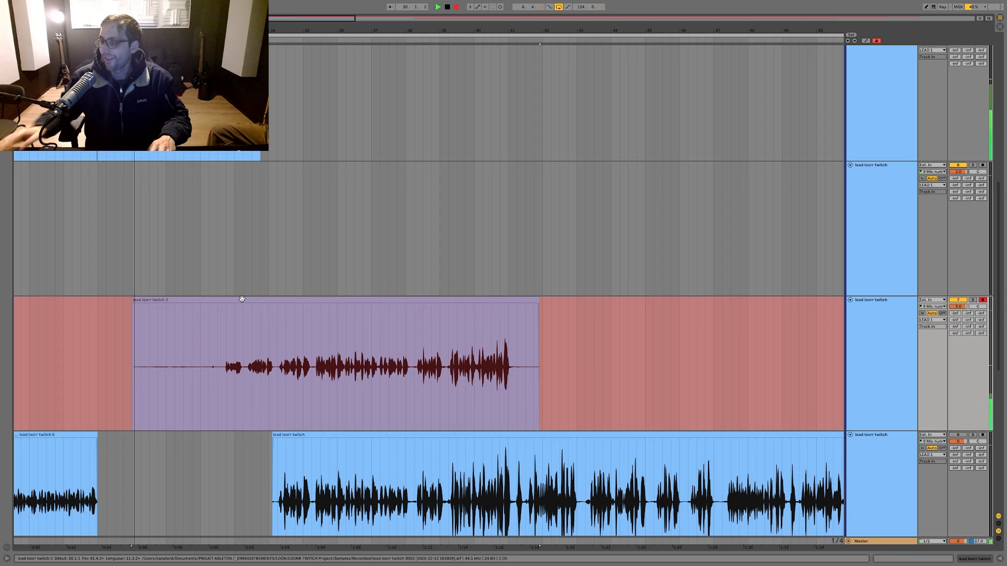
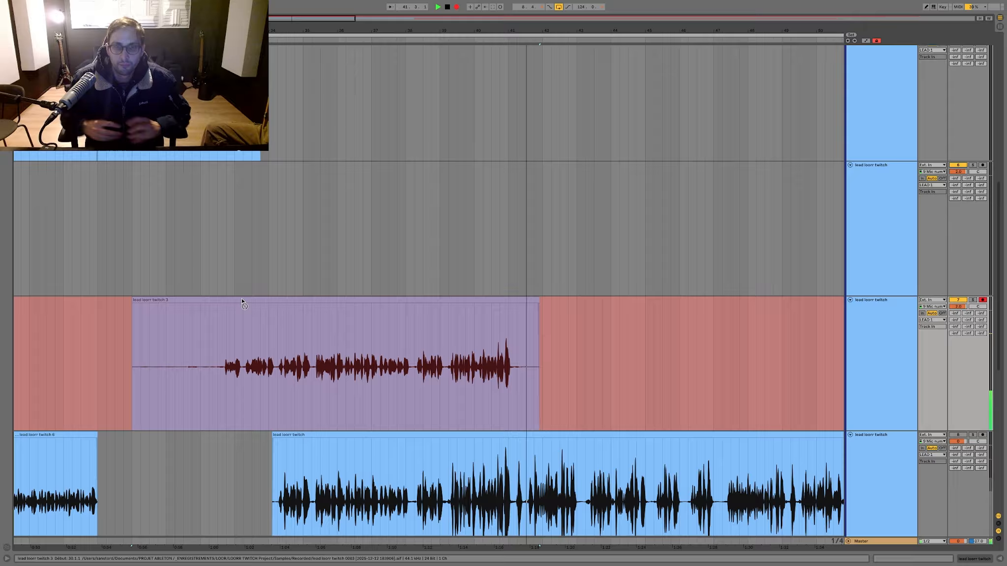
Step: Stop the recording, split the take at about 39.1.4, play the split-off ending and delete it
{"action": "key", "text": "space"}
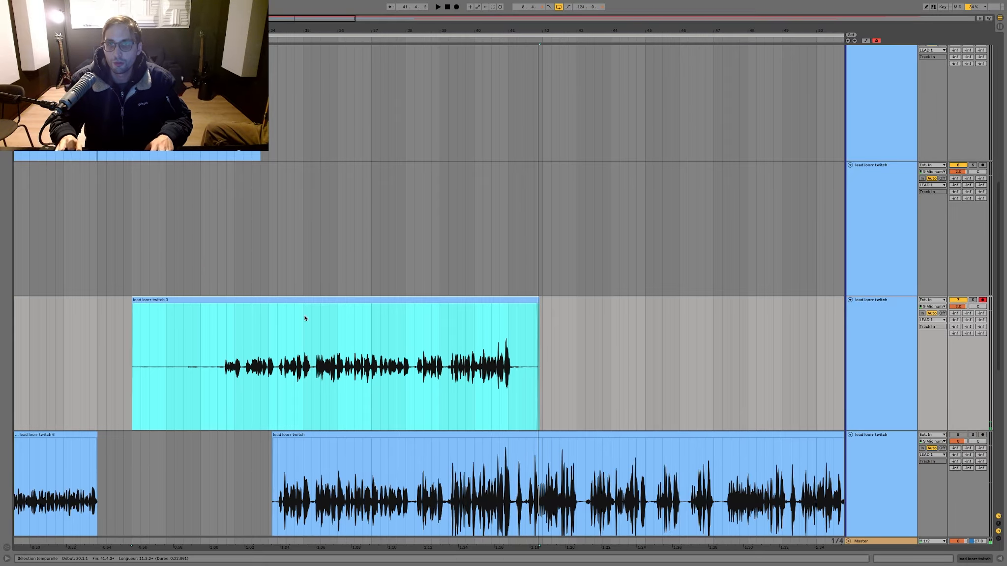
{"action": "left_click_drag", "start_coordinate": [462, 30], "coordinate": [437, 128]}
{"action": "left_click", "coordinate": [203, 347]}
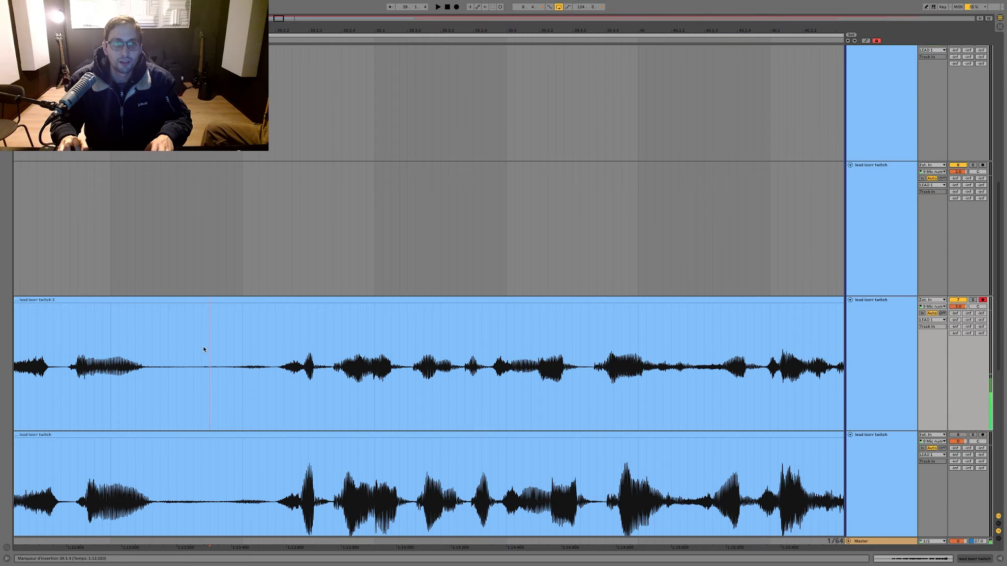
{"action": "key", "text": "ctrl+e"}
{"action": "left_click_drag", "start_coordinate": [237, 301], "coordinate": [272, 302]}
{"action": "key", "text": "space"}
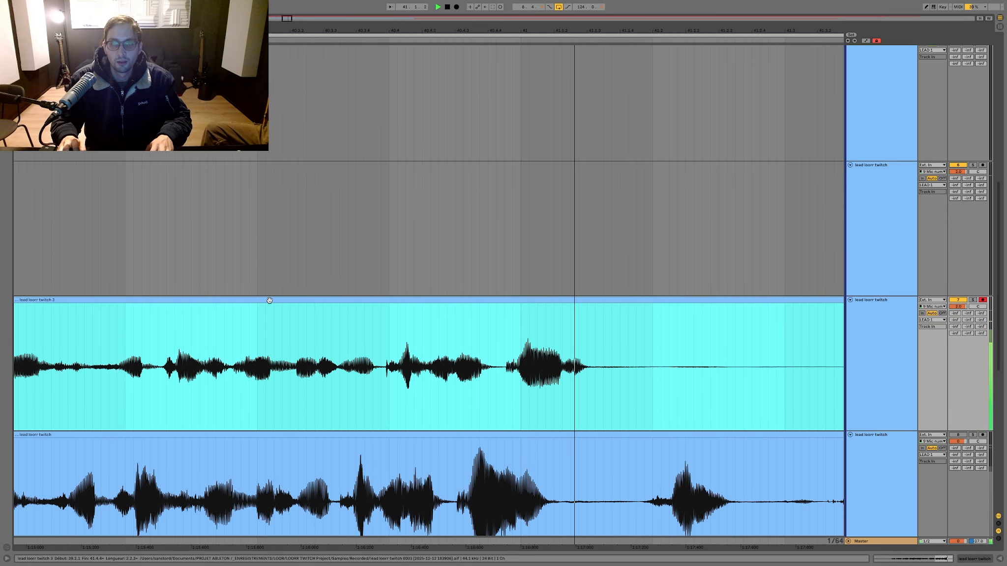
{"action": "key", "text": "space"}
{"action": "scroll", "coordinate": [285, 270], "scroll_direction": "left", "scroll_amount": 4}
{"action": "scroll", "coordinate": [285, 270], "scroll_direction": "down", "scroll_amount": 5}
{"action": "scroll", "coordinate": [285, 270], "scroll_direction": "down", "scroll_amount": 3}
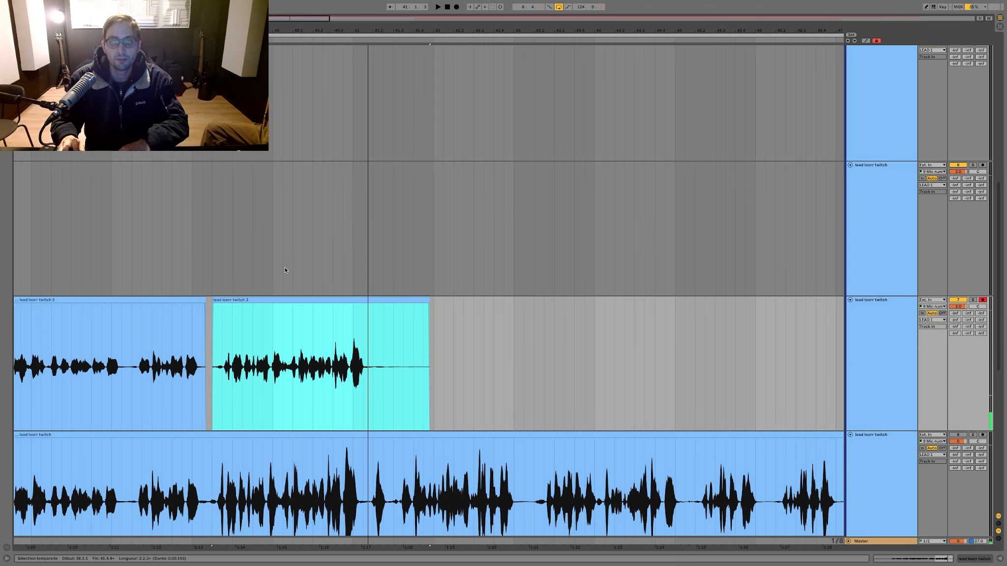
{"action": "key", "text": "Delete"}
{"action": "scroll", "coordinate": [257, 302], "scroll_direction": "down", "scroll_amount": 4}
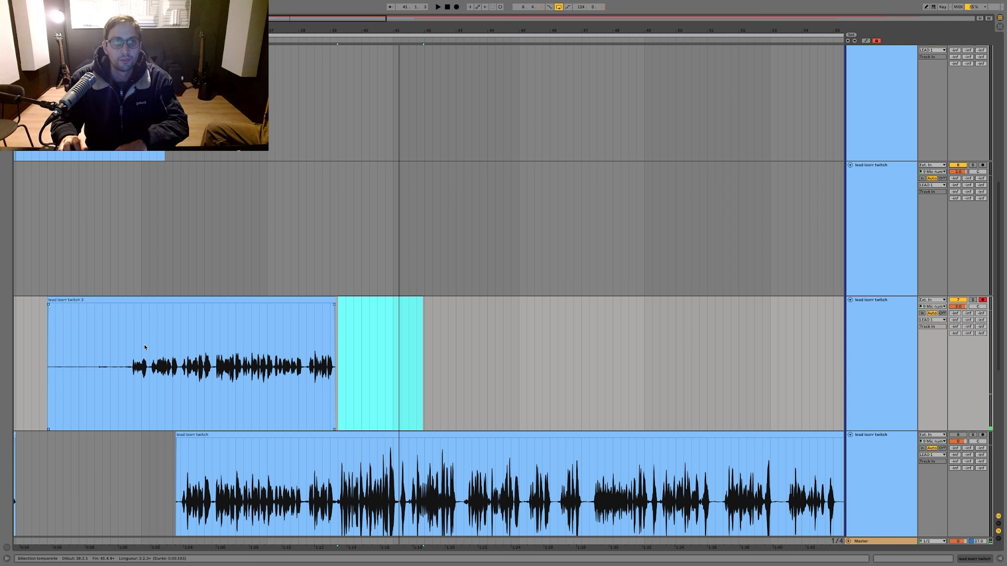
Step: Remove the take's lead-in before bar 33, save the set and move the remaining clip onto the lead track below
{"action": "left_click_drag", "start_coordinate": [146, 344], "coordinate": [46, 338]}
{"action": "key", "text": "Delete"}
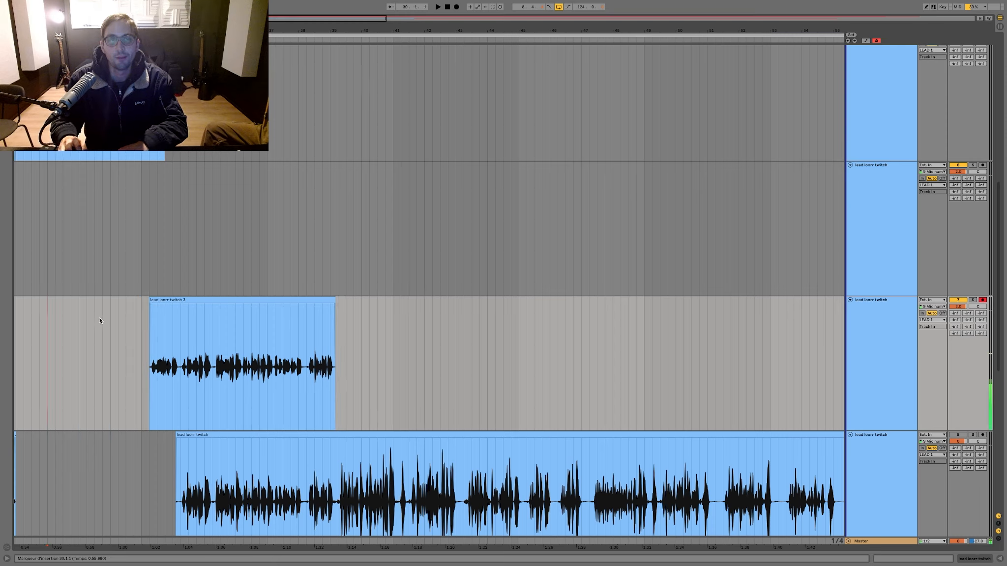
{"action": "key", "text": "ctrl+s"}
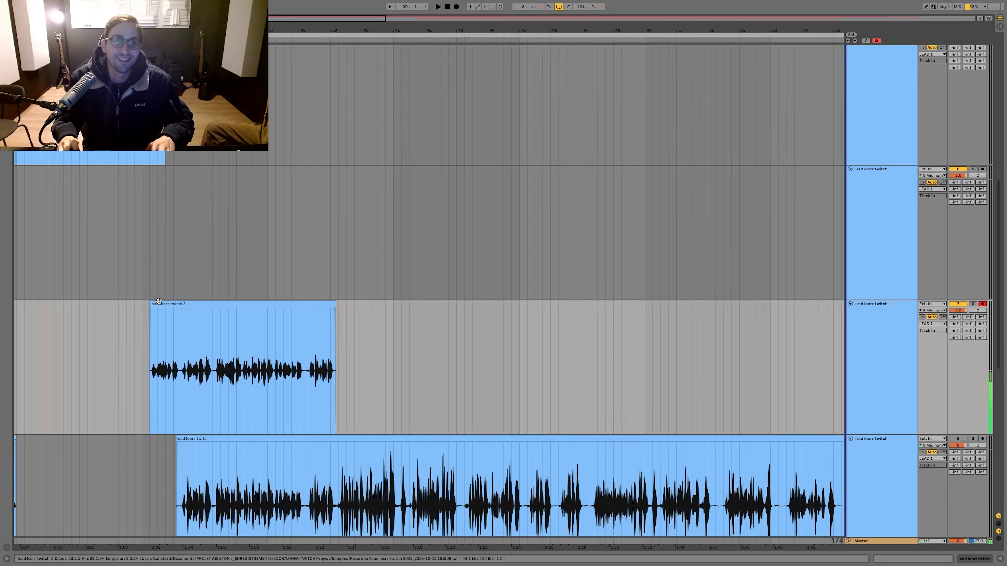
{"action": "left_click_drag", "start_coordinate": [160, 339], "coordinate": [161, 467]}
{"action": "left_click", "coordinate": [74, 330]}
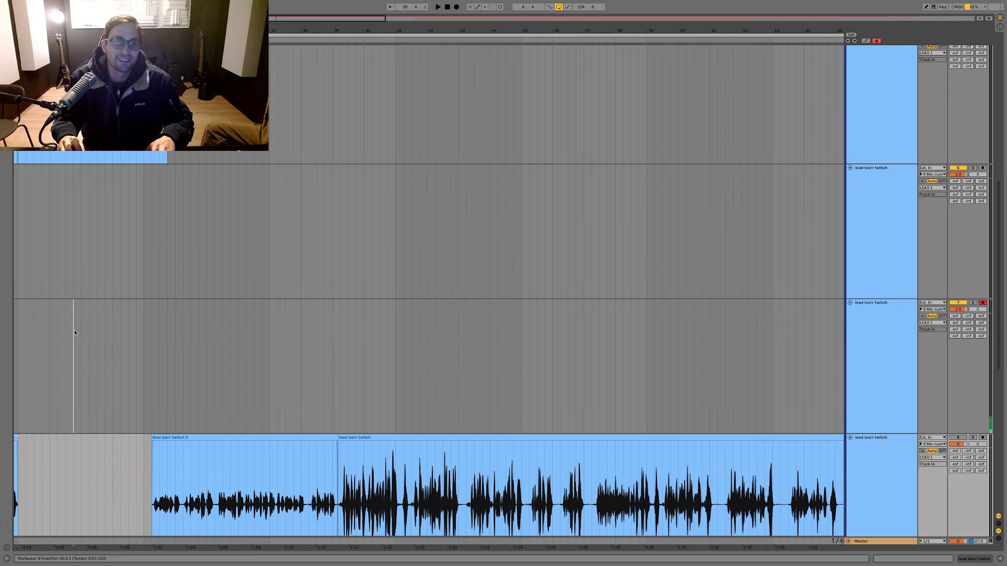
Step: Record a new take on the armed lead track from 30.3.1, check the mixer while it runs, and stop after bar 41
{"action": "left_click", "coordinate": [64, 325]}
{"action": "scroll", "coordinate": [66, 326], "scroll_direction": "left", "scroll_amount": 1}
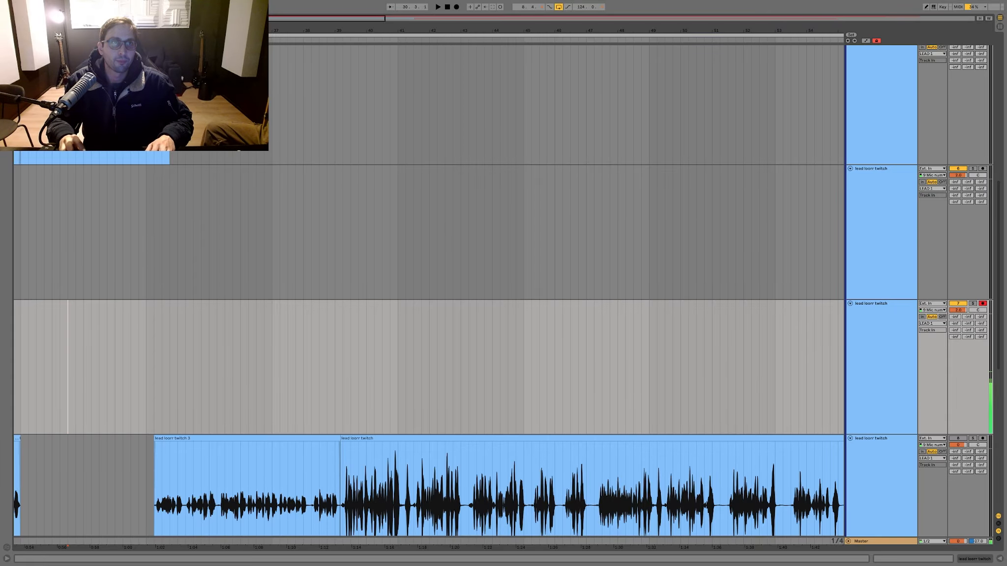
{"action": "key", "text": "Tab"}
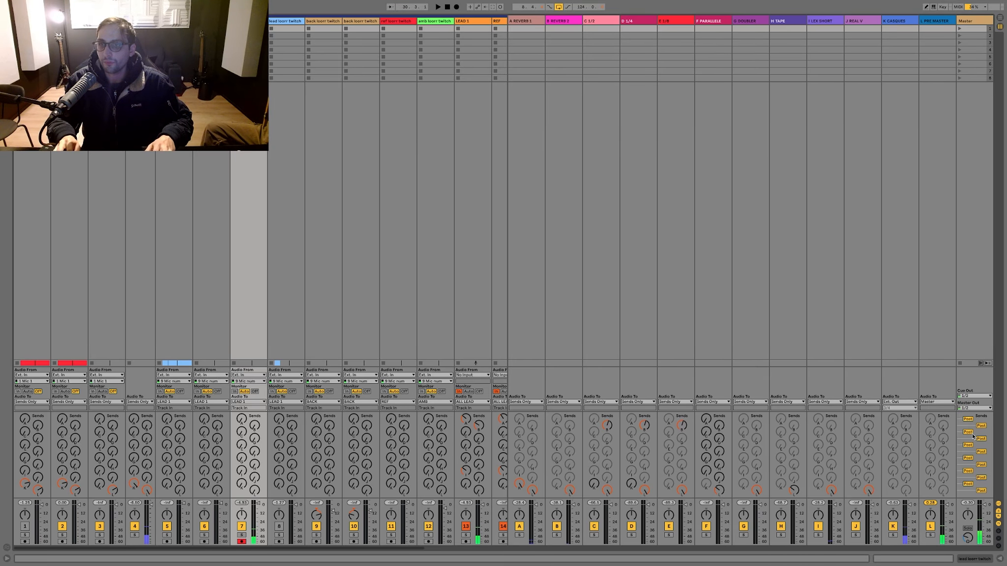
{"action": "key", "text": "Tab"}
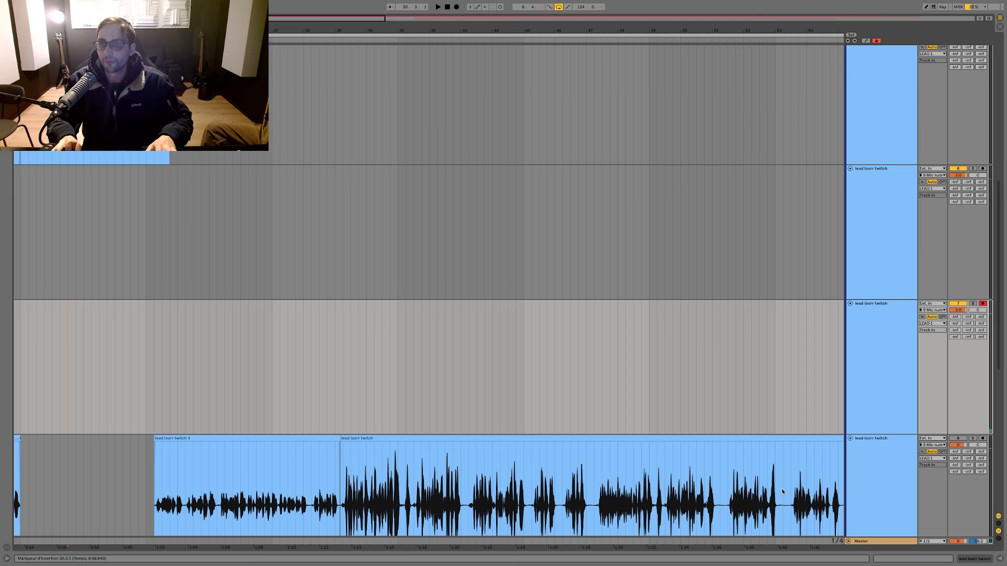
{"action": "key", "text": "F9"}
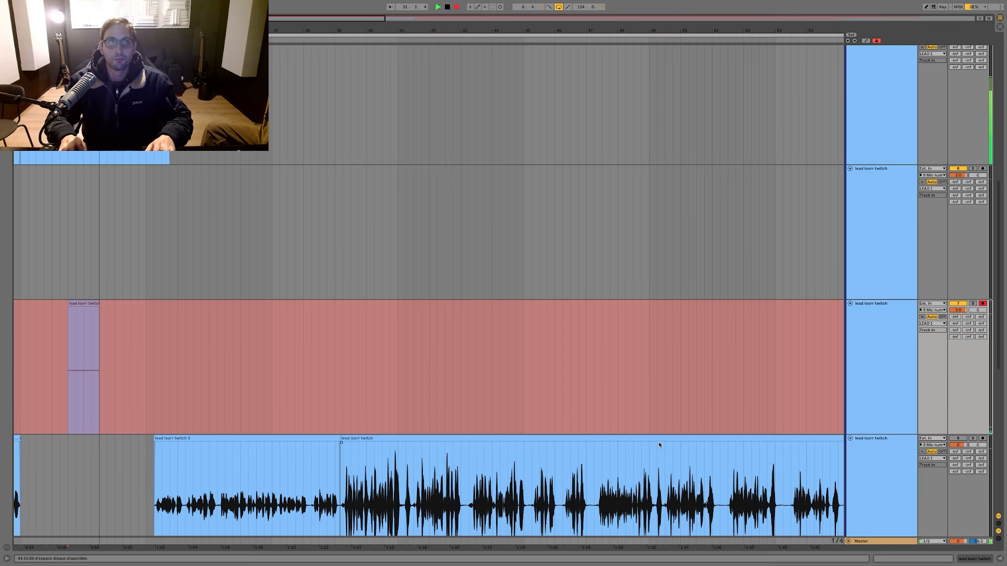
{"action": "key", "text": "Tab"}
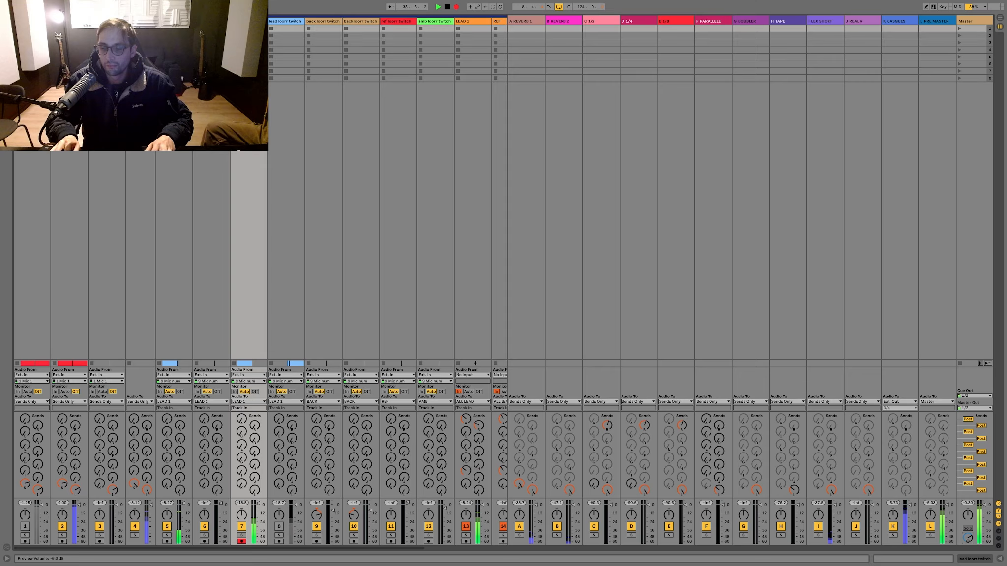
{"action": "key", "text": "Tab"}
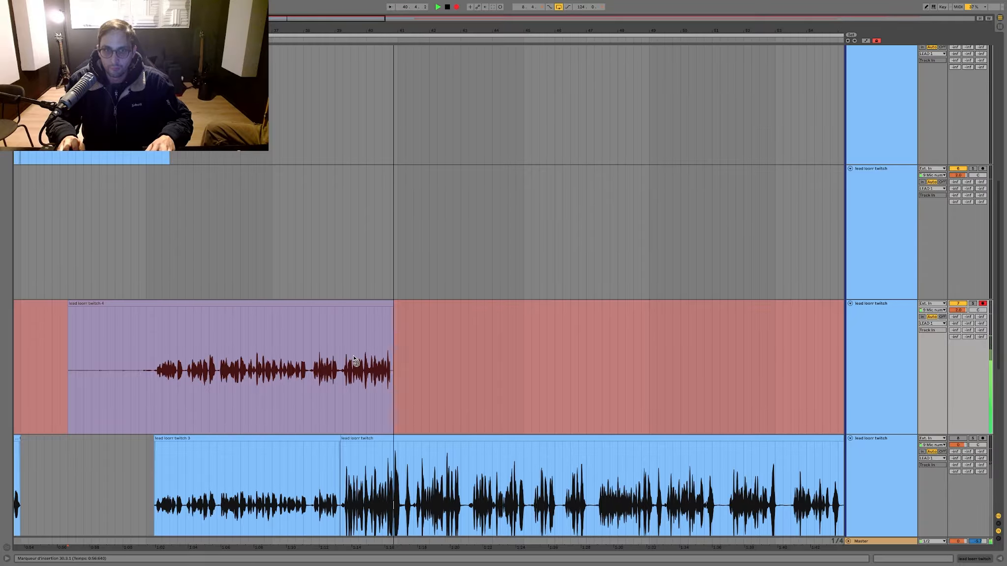
{"action": "key", "text": "space"}
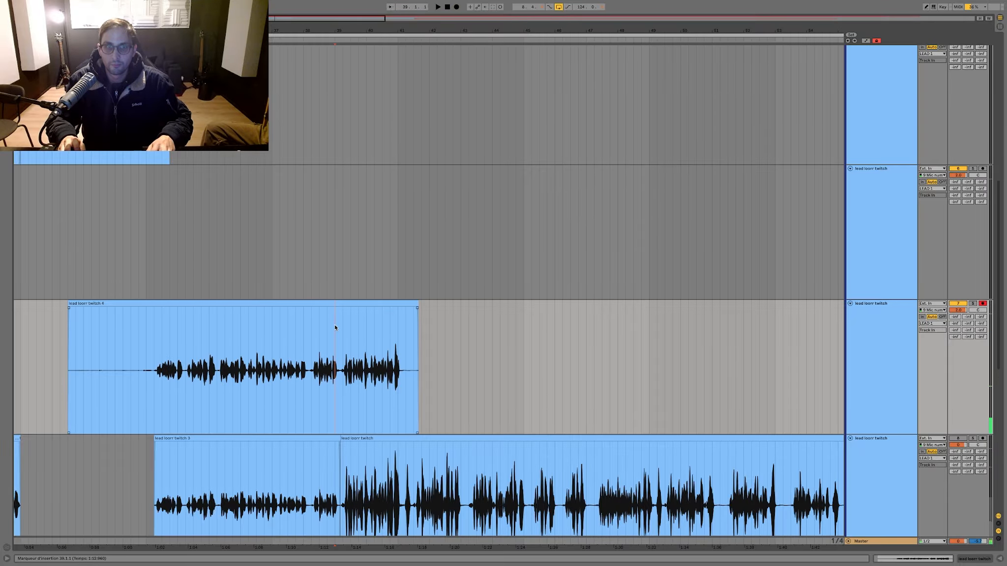
Step: Delete the silent tail of the new take from about 41.2 onward
{"action": "left_click", "coordinate": [334, 324]}
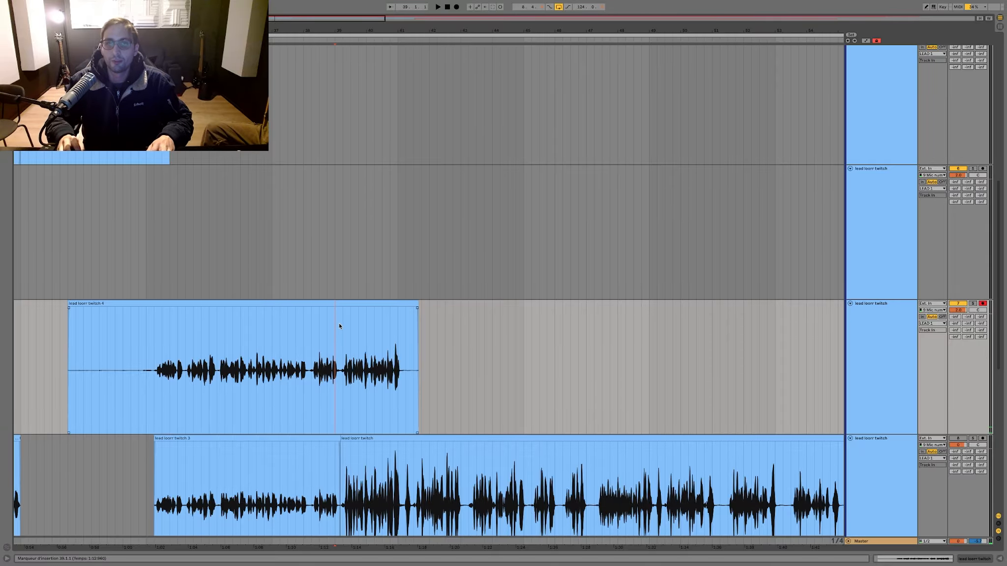
{"action": "left_click_drag", "start_coordinate": [358, 27], "coordinate": [447, 51]}
{"action": "left_click", "coordinate": [311, 260]}
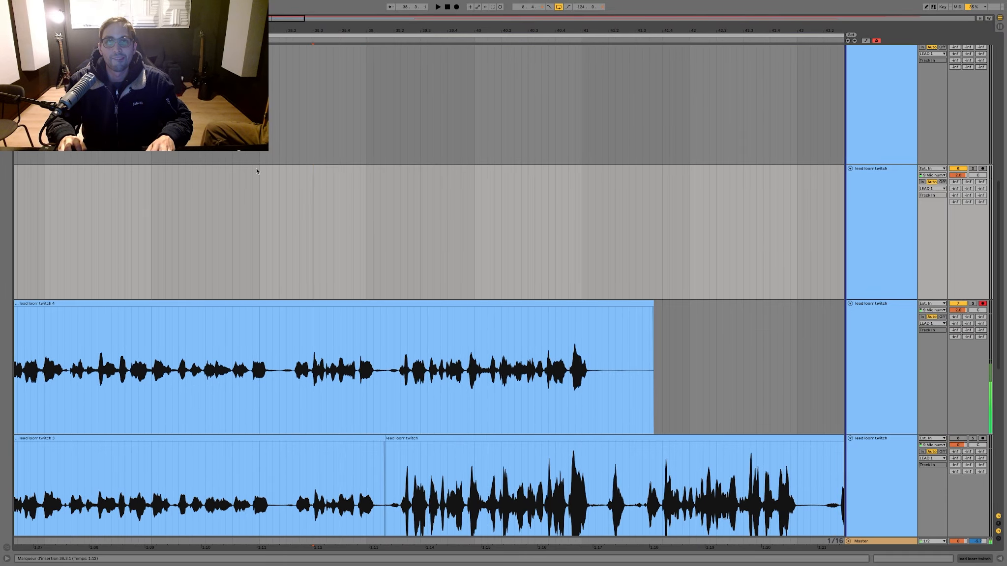
{"action": "left_click_drag", "start_coordinate": [616, 370], "coordinate": [682, 349]}
{"action": "key", "text": "Delete"}
{"action": "key", "text": "minus"}
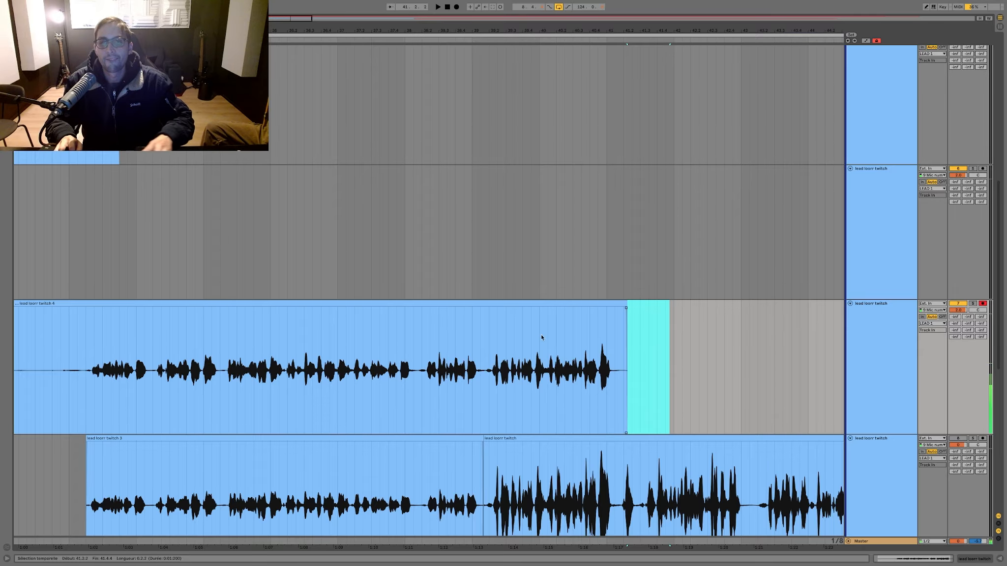
Step: Split the take at 33.1.3 and move its sung part onto the lead track below, over the earlier clips
{"action": "left_click", "coordinate": [477, 338]}
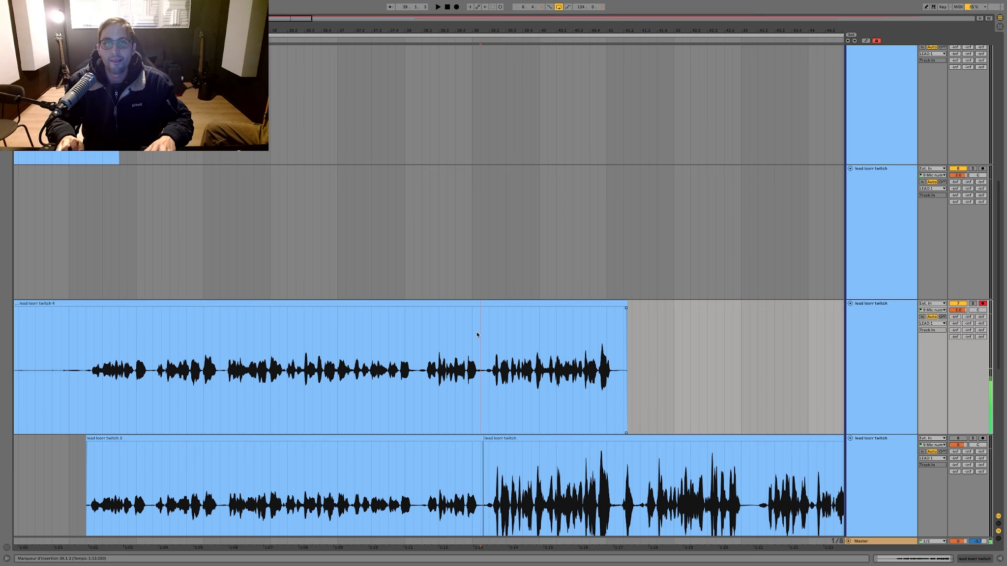
{"action": "left_click", "coordinate": [80, 338]}
{"action": "key", "text": "ctrl+e"}
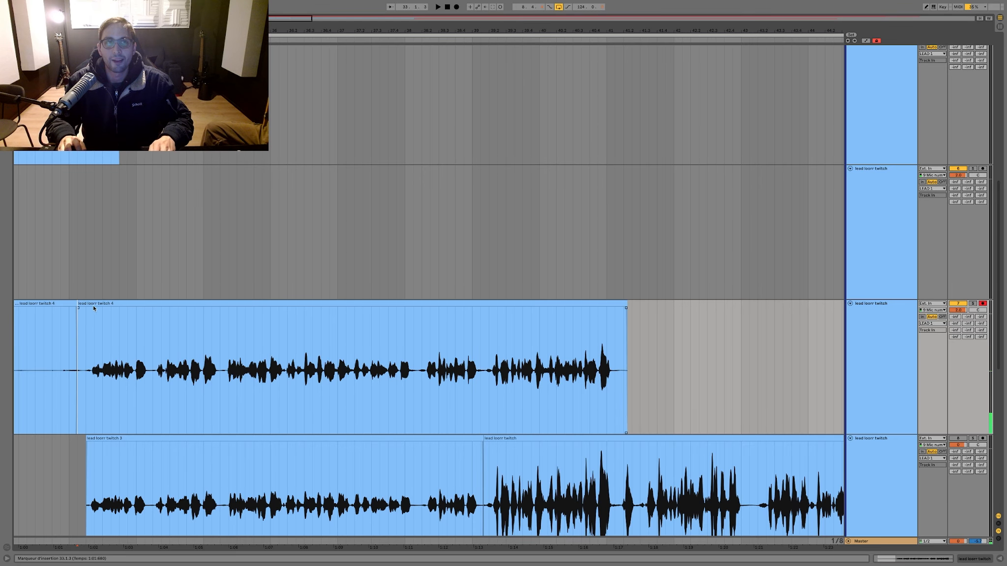
{"action": "left_click_drag", "start_coordinate": [93, 305], "coordinate": [97, 443]}
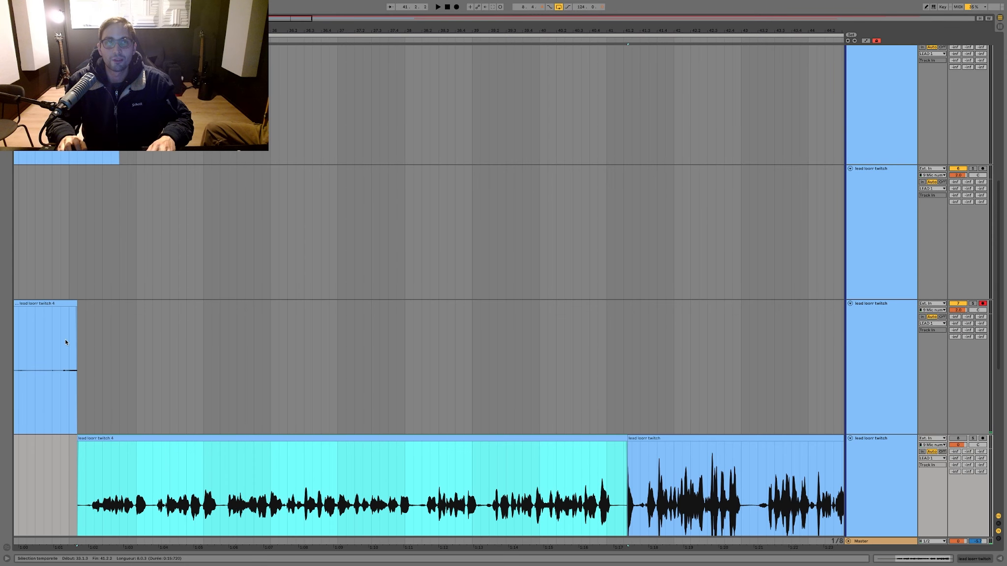
Step: Record another take on the armed lead track from 30.3.1 over the leftover lead-in and stop it after bar 41
{"action": "left_click", "coordinate": [63, 306]}
{"action": "scroll", "coordinate": [49, 213], "scroll_direction": "left", "scroll_amount": 1}
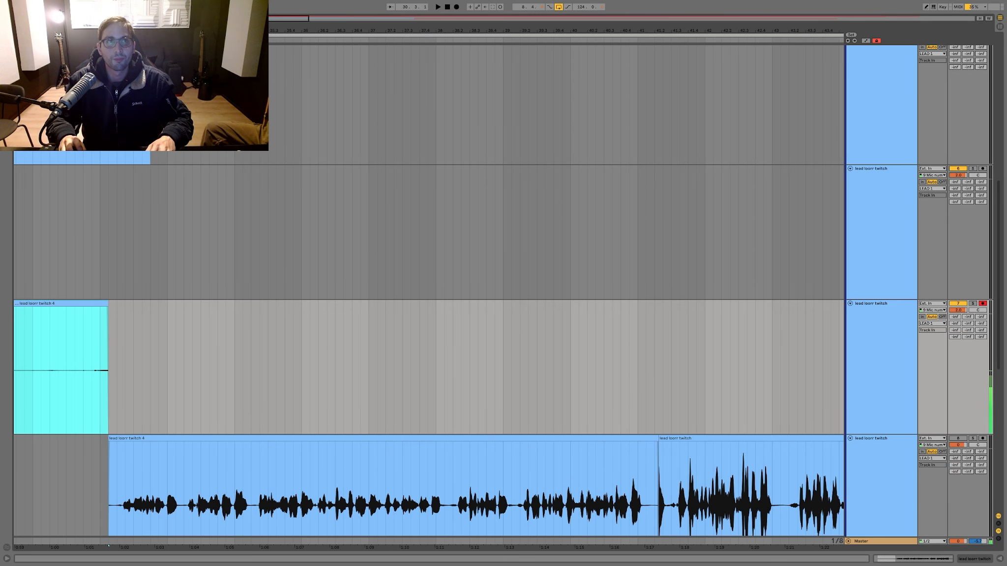
{"action": "key", "text": "F9"}
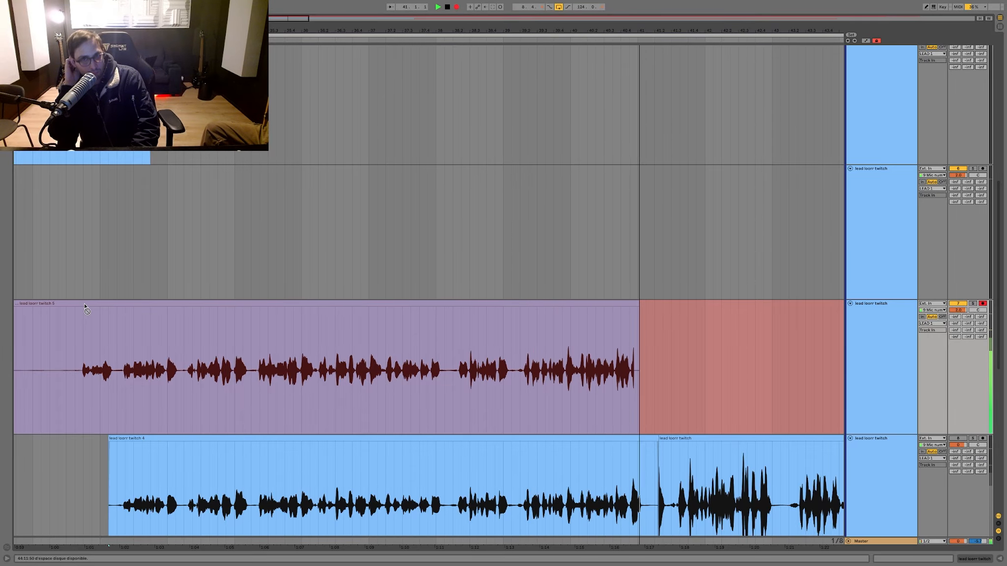
{"action": "key", "text": "space"}
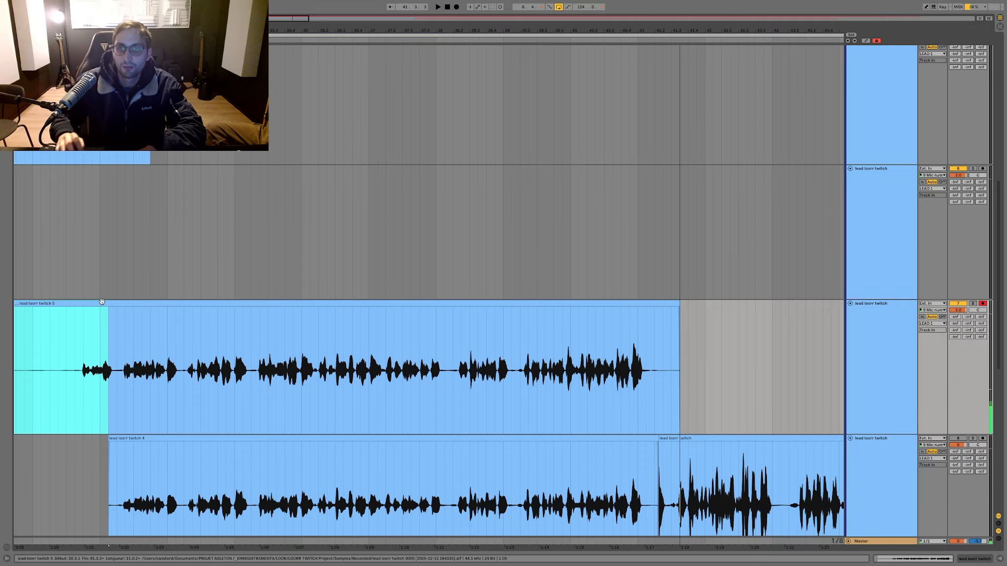
Step: Play back the newest take from around bar 39 and again from around bar 37 to judge its last phrase
{"action": "left_click", "coordinate": [520, 353]}
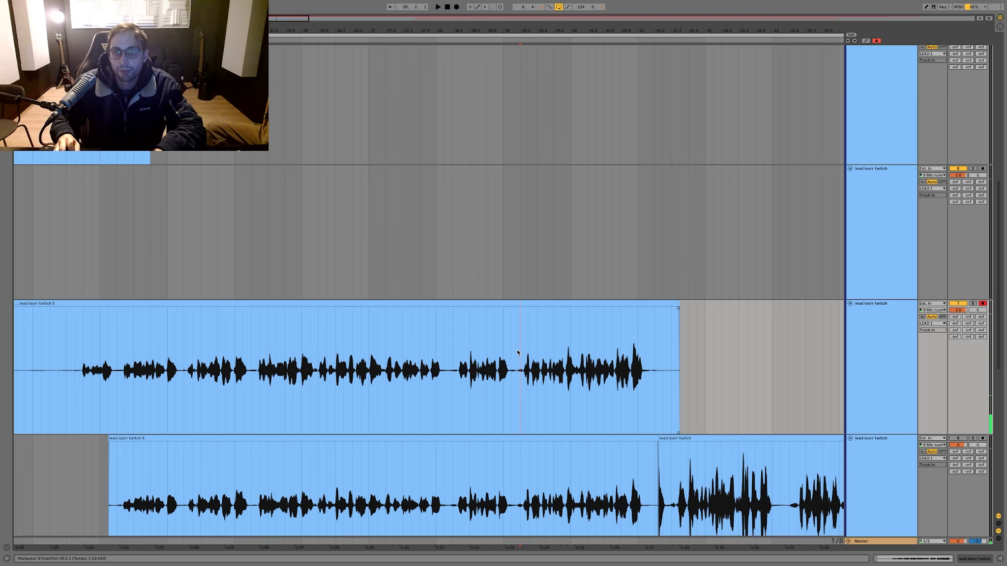
{"action": "key", "text": "space"}
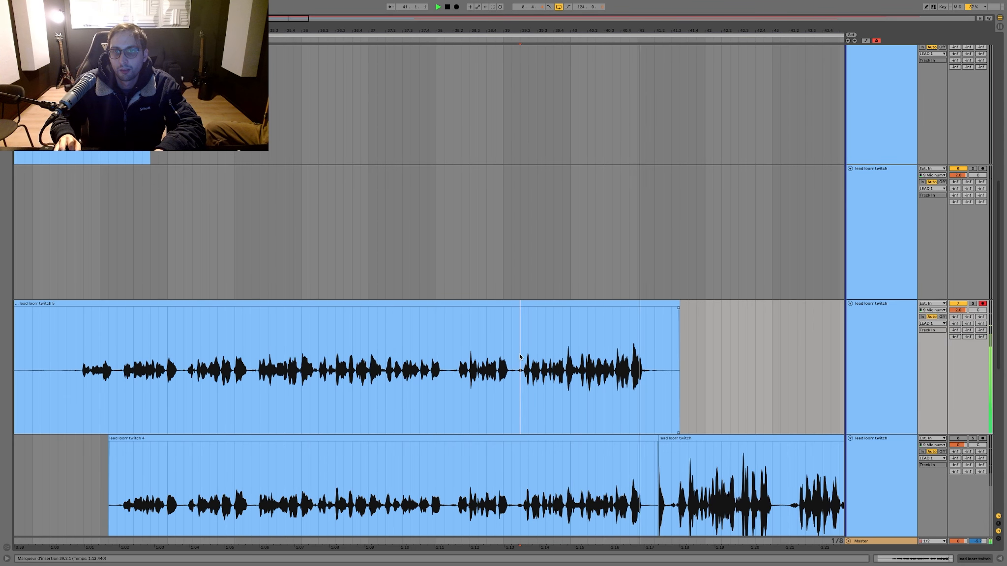
{"action": "key", "text": "space"}
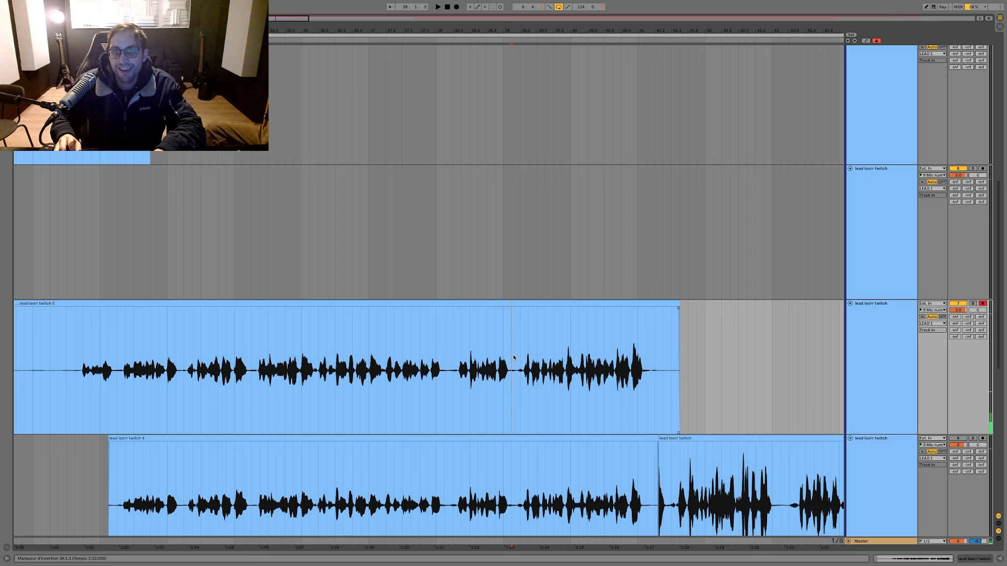
{"action": "left_click_drag", "start_coordinate": [518, 354], "coordinate": [677, 346]}
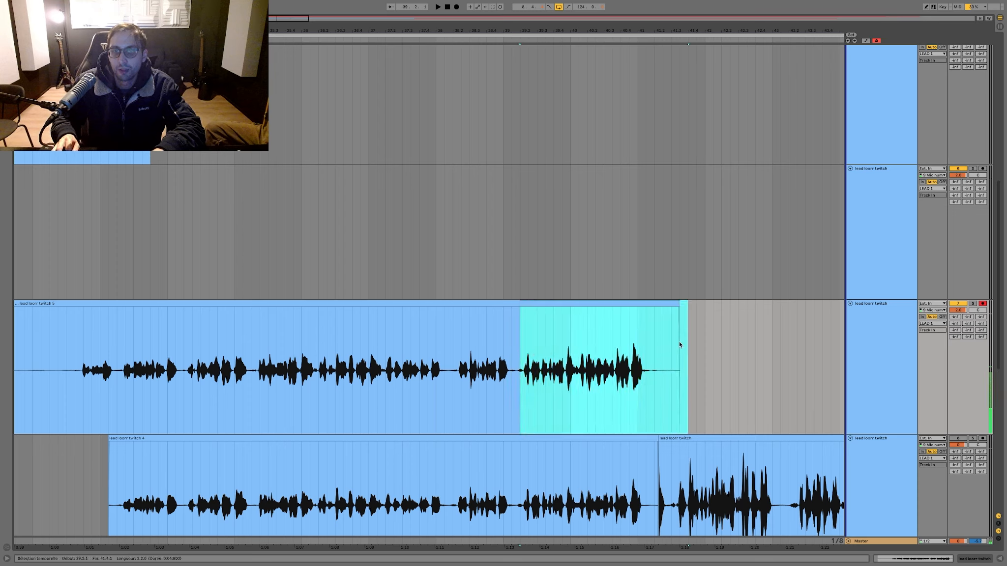
{"action": "left_click", "coordinate": [387, 343]}
{"action": "key", "text": "space"}
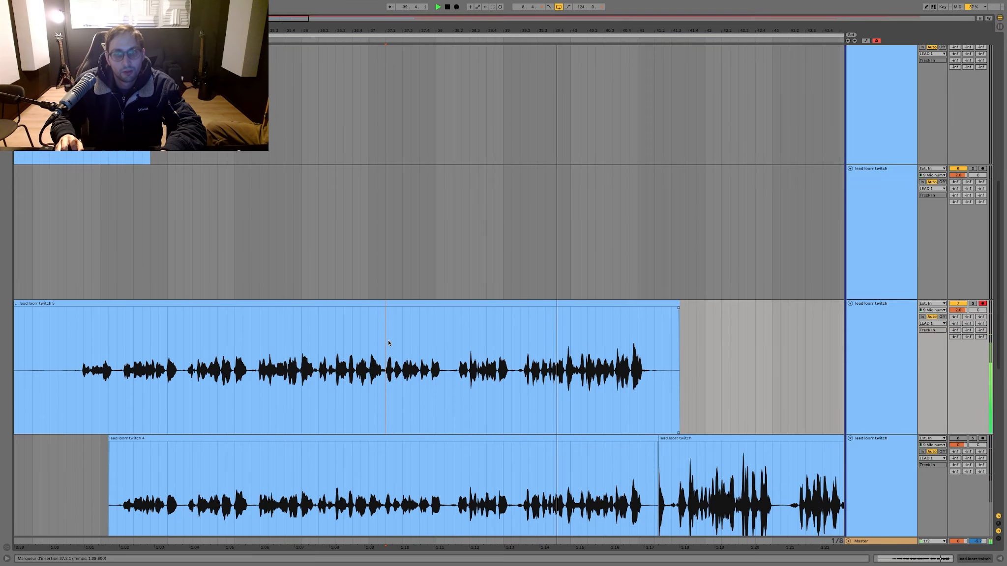
{"action": "key", "text": "space"}
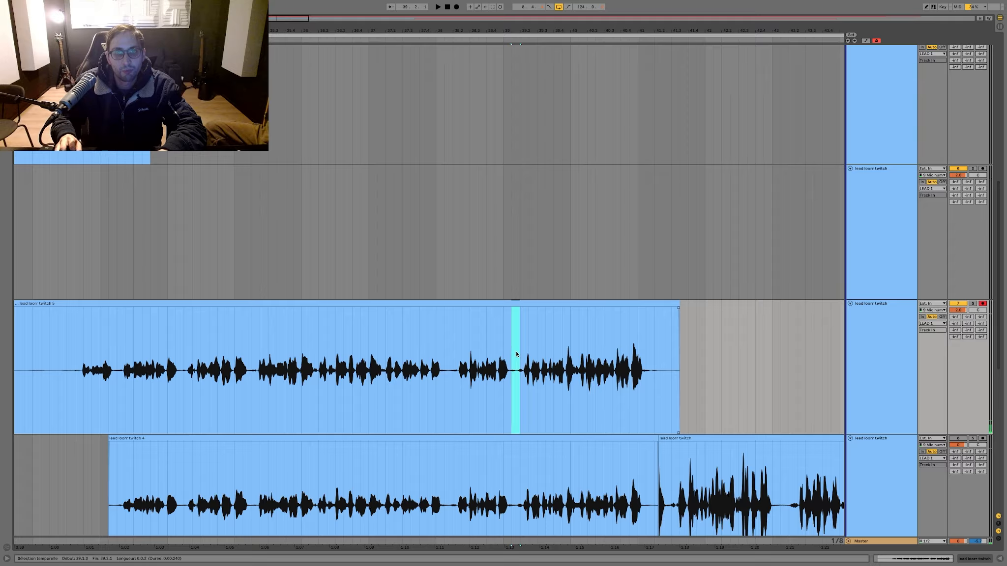
Step: Delete the newest take's ending from 39.1.3 and its lead-in before 33.2.1
{"action": "left_click_drag", "start_coordinate": [517, 354], "coordinate": [714, 344]}
{"action": "key", "text": "Delete"}
{"action": "scroll", "coordinate": [457, 343], "scroll_direction": "left", "scroll_amount": 3}
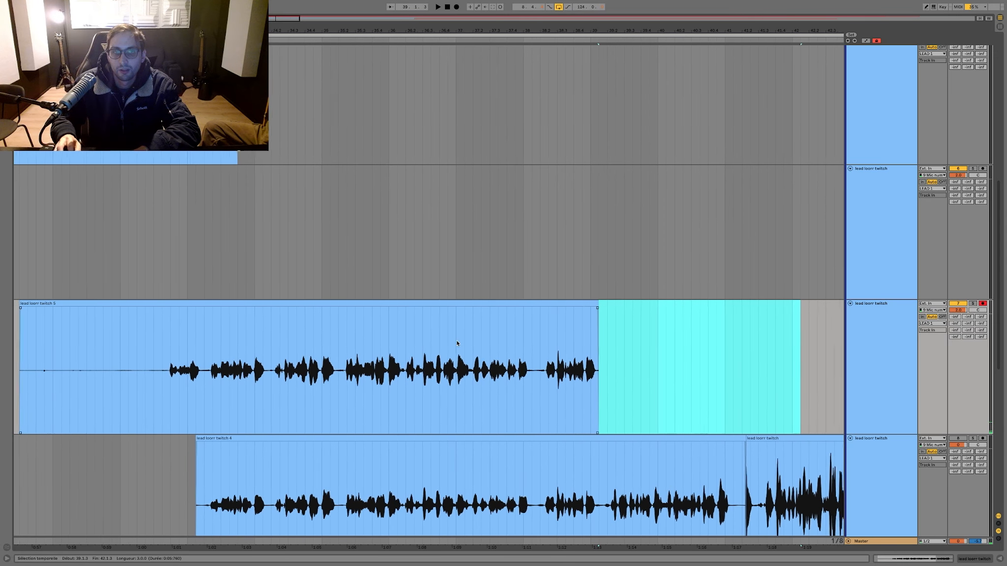
{"action": "scroll", "coordinate": [456, 343], "scroll_direction": "left", "scroll_amount": 1}
{"action": "left_click_drag", "start_coordinate": [229, 346], "coordinate": [59, 343]}
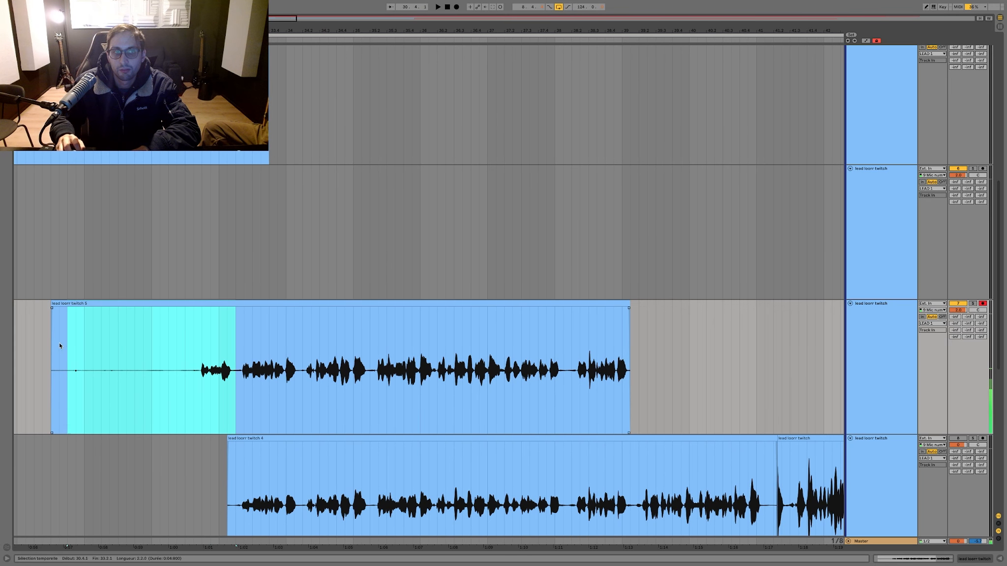
{"action": "key", "text": "Delete"}
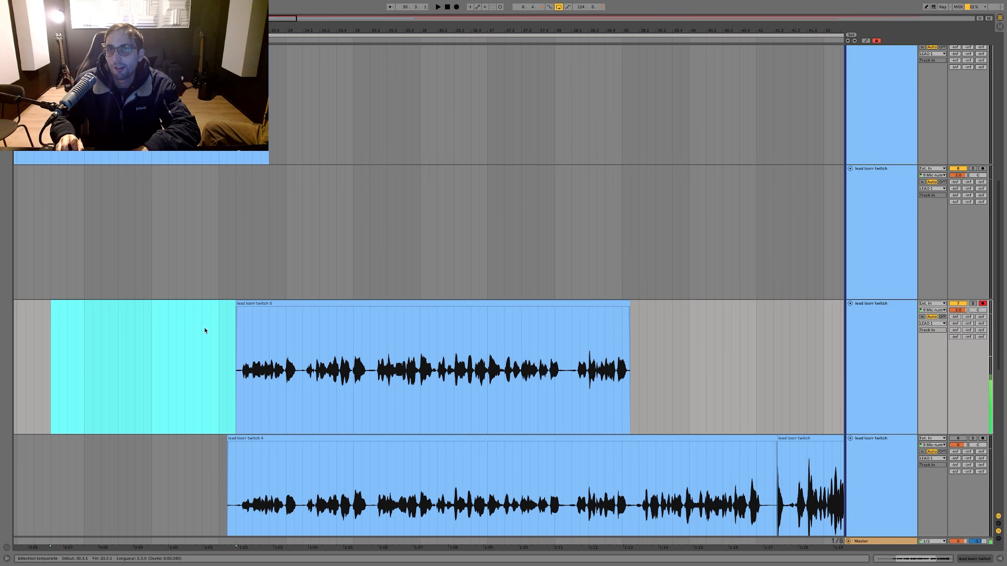
Step: Record another take on the armed lead track from 31.1.1, stop it after bar 41, and delete its lead-in before bar 33
{"action": "left_click", "coordinate": [84, 272]}
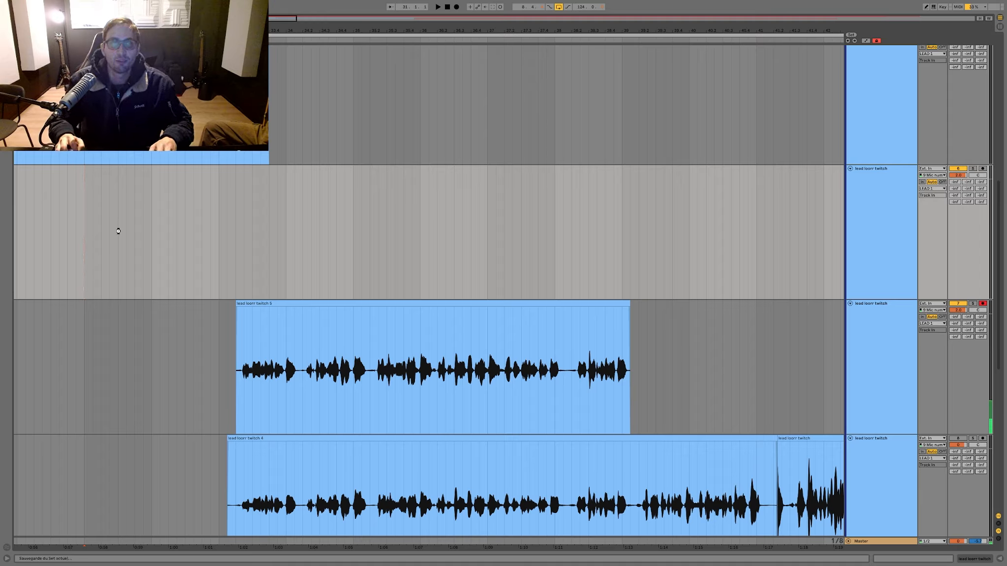
{"action": "key", "text": "F9"}
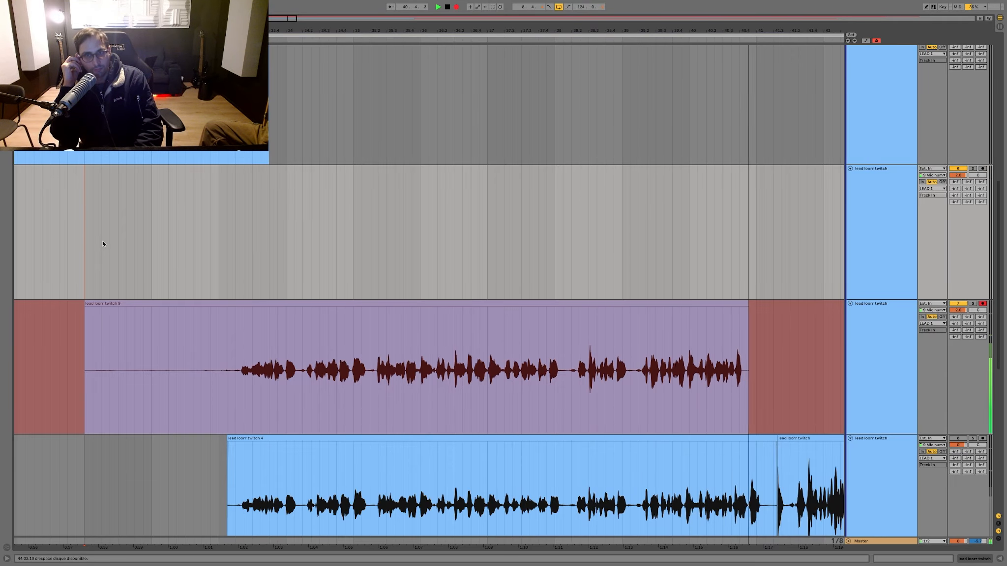
{"action": "key", "text": "space"}
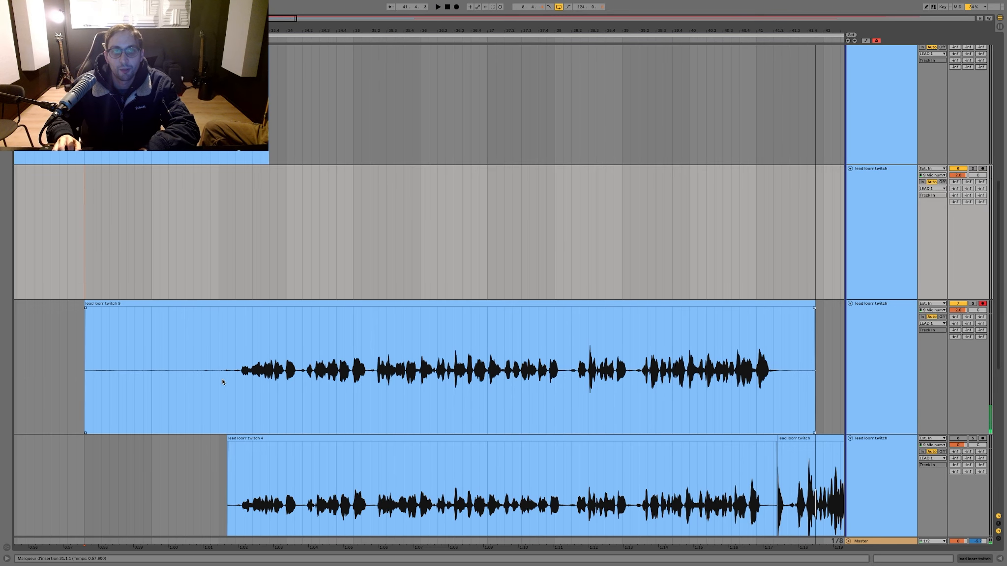
{"action": "left_click_drag", "start_coordinate": [221, 378], "coordinate": [2, 375]}
{"action": "key", "text": "Delete"}
Step: Play back the newest take from around bar 38 and again from bar 40 to judge its last phrase
{"action": "left_click", "coordinate": [564, 319]}
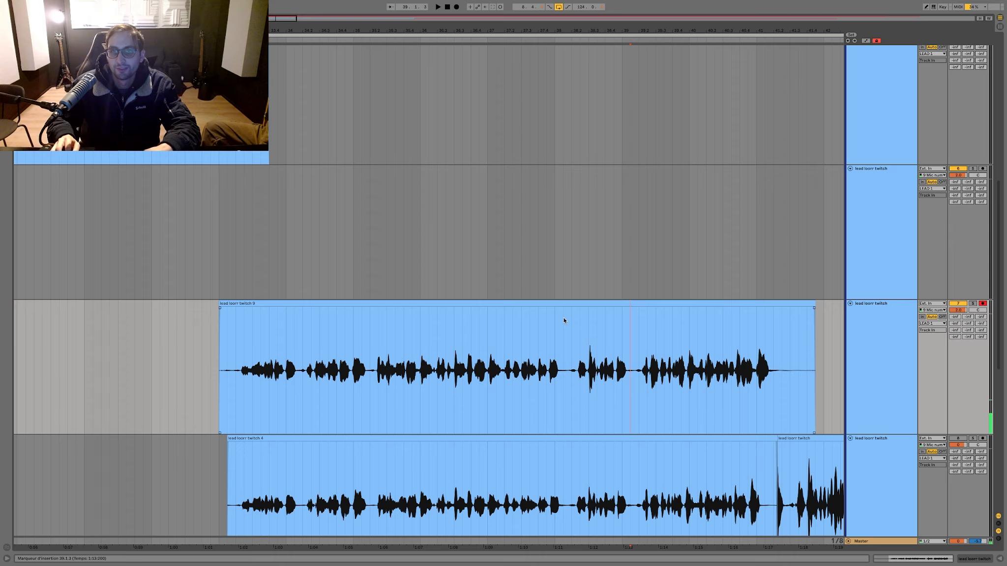
{"action": "key", "text": "space"}
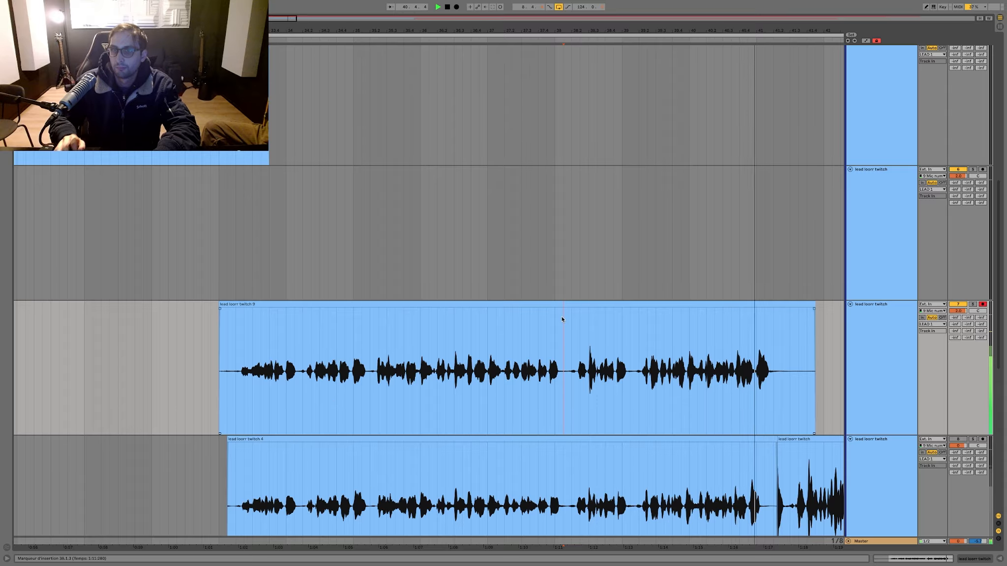
{"action": "left_click", "coordinate": [640, 334]}
{"action": "mouse_move", "coordinate": [659, 30]}
{"action": "left_mouse_down"}
{"action": "mouse_move", "coordinate": [658, 98]}
{"action": "mouse_move", "coordinate": [441, 99]}
{"action": "mouse_move", "coordinate": [441, 84]}
{"action": "mouse_move", "coordinate": [500, 84]}
{"action": "mouse_move", "coordinate": [432, 81]}
{"action": "mouse_move", "coordinate": [470, 78]}
{"action": "mouse_move", "coordinate": [471, 59]}
{"action": "left_mouse_up"}
{"action": "left_click", "coordinate": [417, 360]}
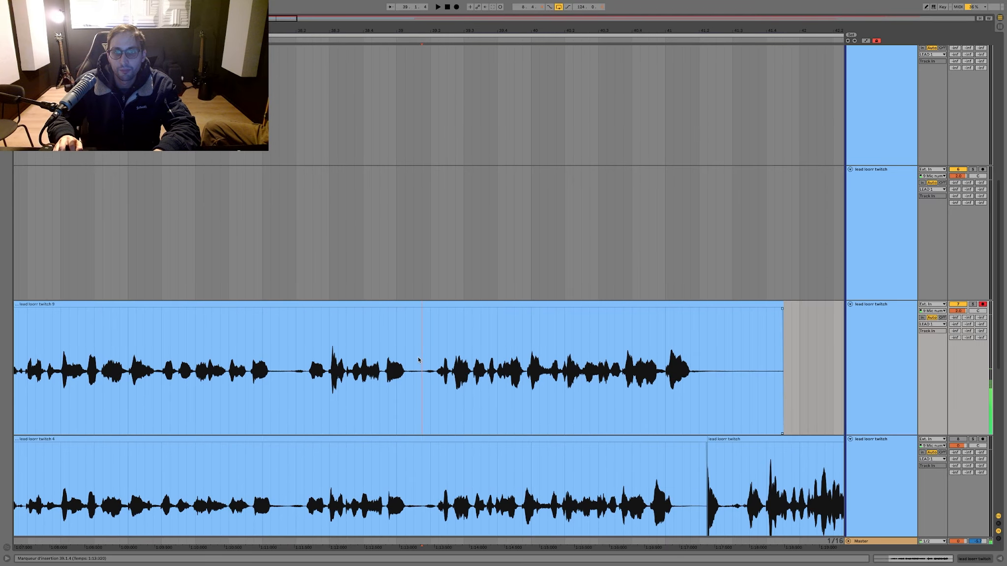
{"action": "scroll", "coordinate": [418, 360], "scroll_direction": "left", "scroll_amount": 1}
{"action": "left_click", "coordinate": [561, 322]}
{"action": "key", "text": "space"}
{"action": "scroll", "coordinate": [561, 320], "scroll_direction": "right", "scroll_amount": 1}
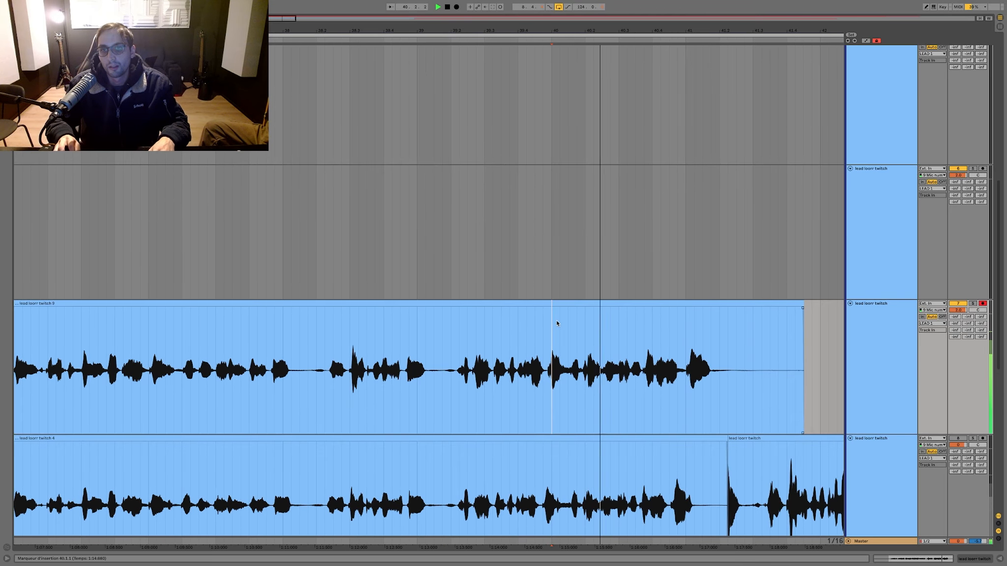
{"action": "scroll", "coordinate": [555, 322], "scroll_direction": "left", "scroll_amount": 1}
{"action": "key", "text": "space"}
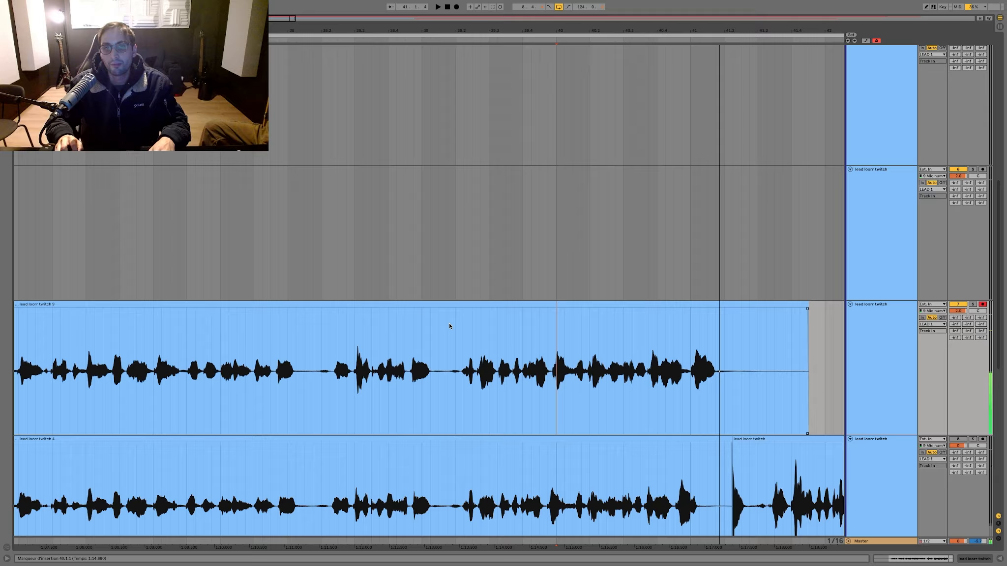
Step: Split the newest take at 39.1.4 and move its ending onto the lead track below, over the earlier clip
{"action": "left_click", "coordinate": [448, 324]}
{"action": "key", "text": "super+e"}
{"action": "left_click_drag", "start_coordinate": [453, 305], "coordinate": [452, 495]}
{"action": "key", "text": "minus"}
{"action": "key", "text": "minus"}
{"action": "key", "text": "minus"}
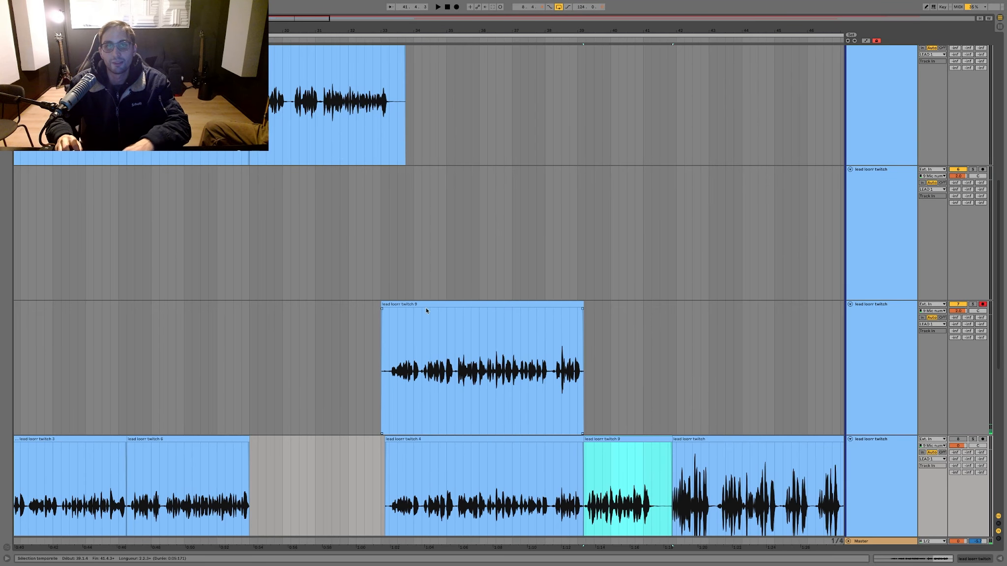
{"action": "left_click", "coordinate": [425, 305]}
{"action": "key", "text": "F9"}
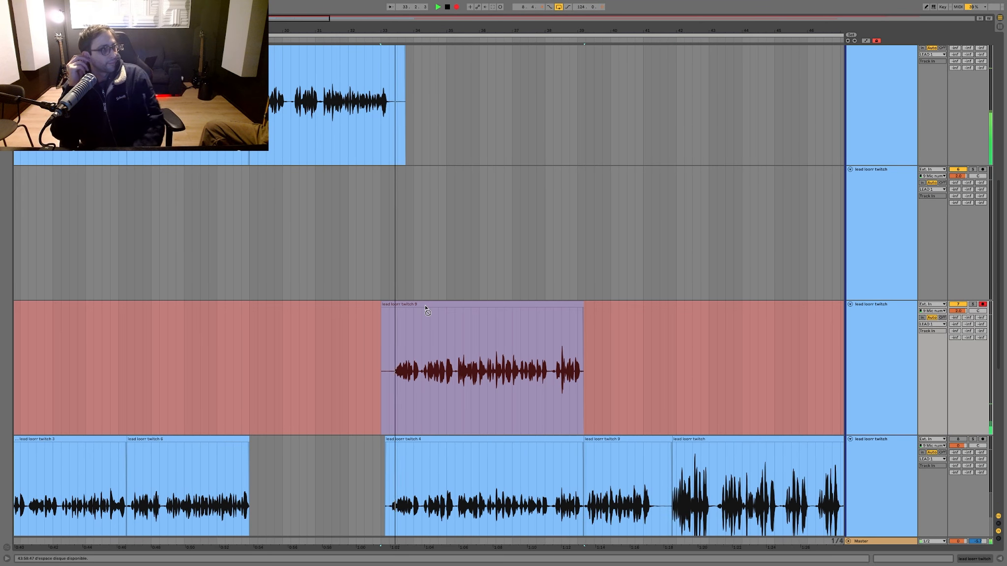
{"action": "key", "text": "space"}
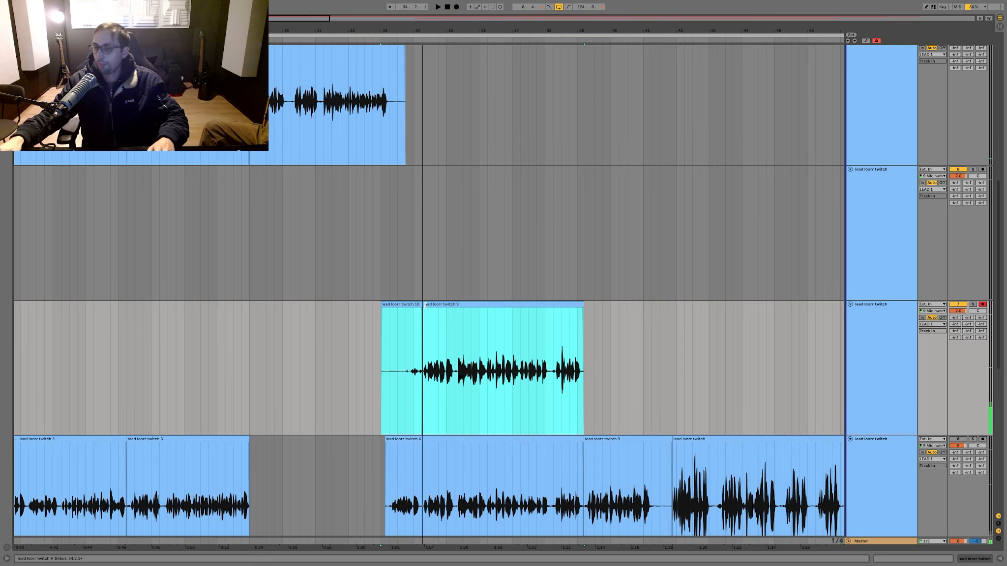
Step: Try recording another take on the armed lead track from 30.1.1, stopping it around bar 40
{"action": "left_click", "coordinate": [282, 258]}
{"action": "key", "text": "F9"}
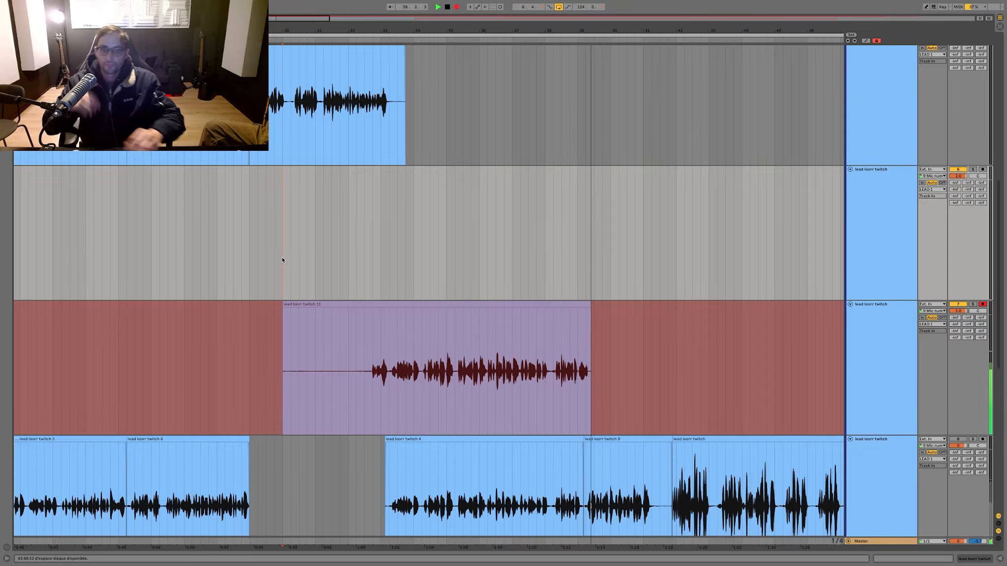
{"action": "key", "text": "space"}
{"action": "left_click", "coordinate": [578, 330]}
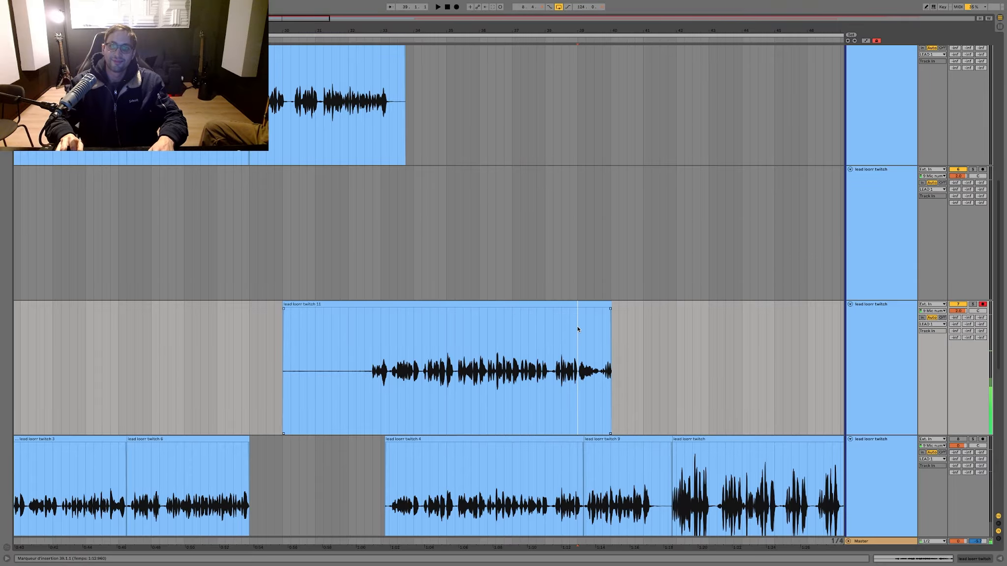
{"action": "left_click", "coordinate": [570, 307]}
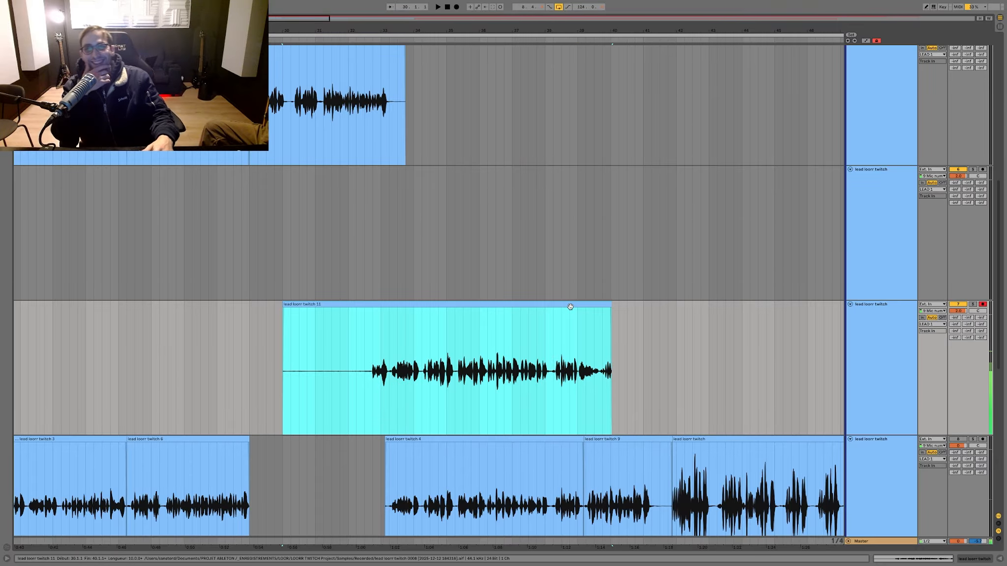
Step: Record a new take on the armed lead track from 30.1.1 over the previous one, stopping it after bar 41
{"action": "key", "text": "F9"}
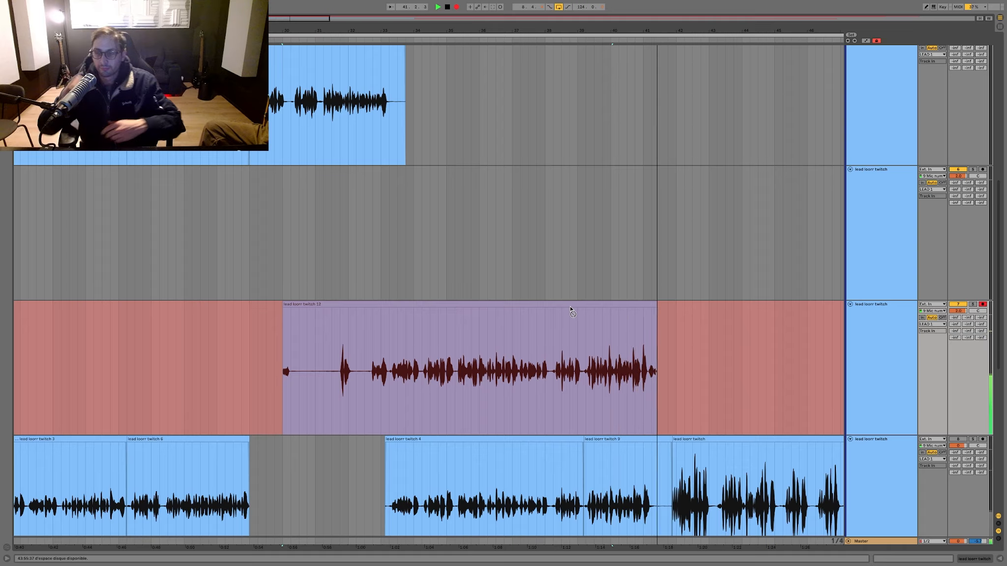
{"action": "key", "text": "space"}
{"action": "left_click", "coordinate": [569, 306]}
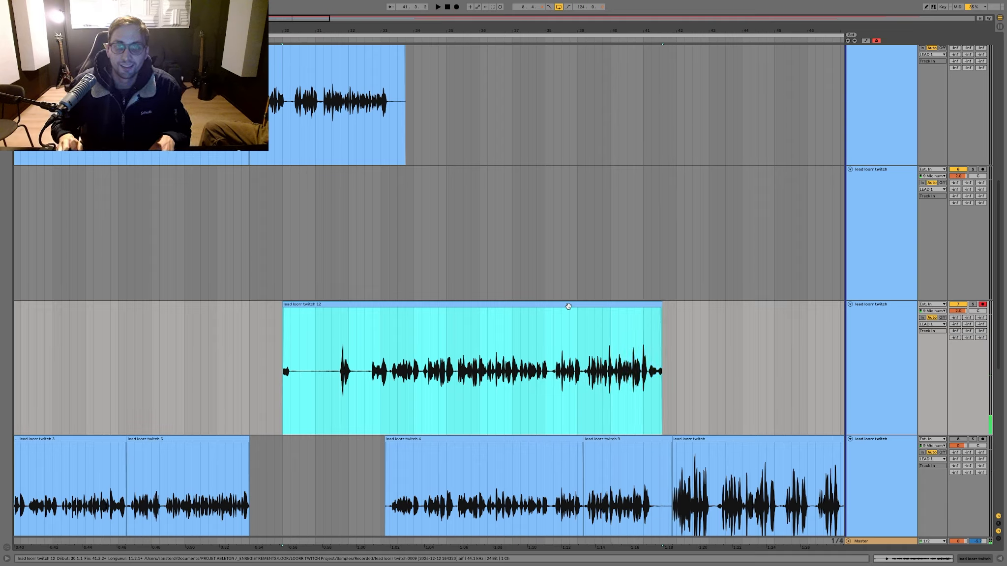
{"action": "key", "text": "F9"}
{"action": "key", "text": "space"}
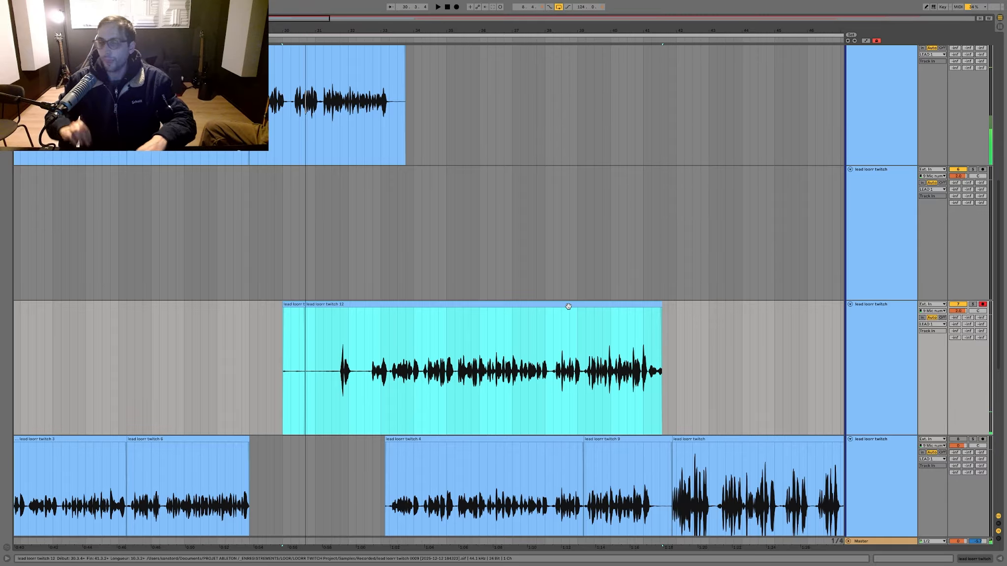
Step: Delete the newest take's lead-in before 33.2.1 and everything after 39.1.3, and audition what remains
{"action": "left_click_drag", "start_coordinate": [389, 372], "coordinate": [200, 369]}
{"action": "key", "text": "Delete"}
{"action": "left_click_drag", "start_coordinate": [520, 29], "coordinate": [520, 59]}
{"action": "scroll", "coordinate": [622, 222], "scroll_direction": "right", "scroll_amount": 3}
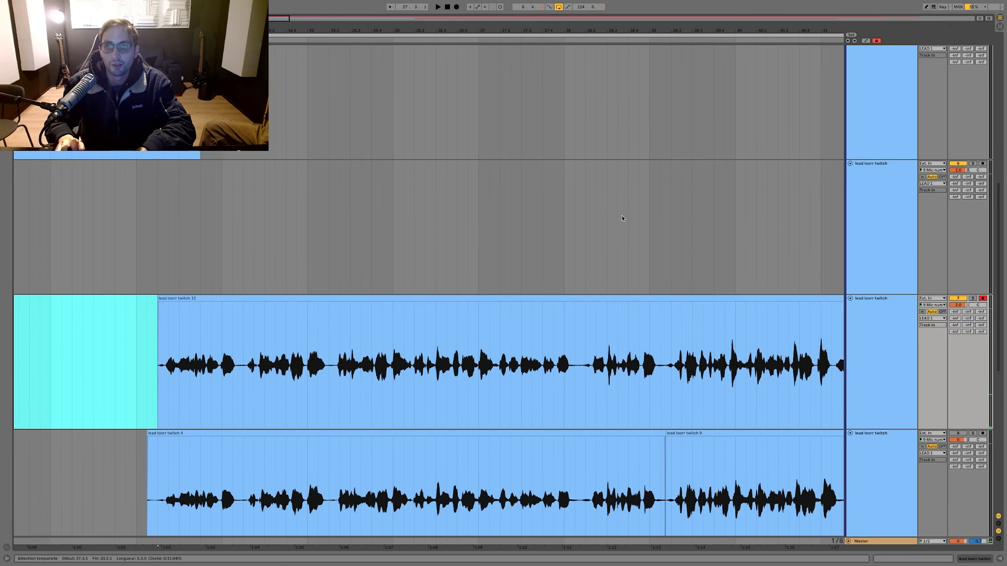
{"action": "left_click_drag", "start_coordinate": [596, 343], "coordinate": [788, 342]}
{"action": "key", "text": "Delete"}
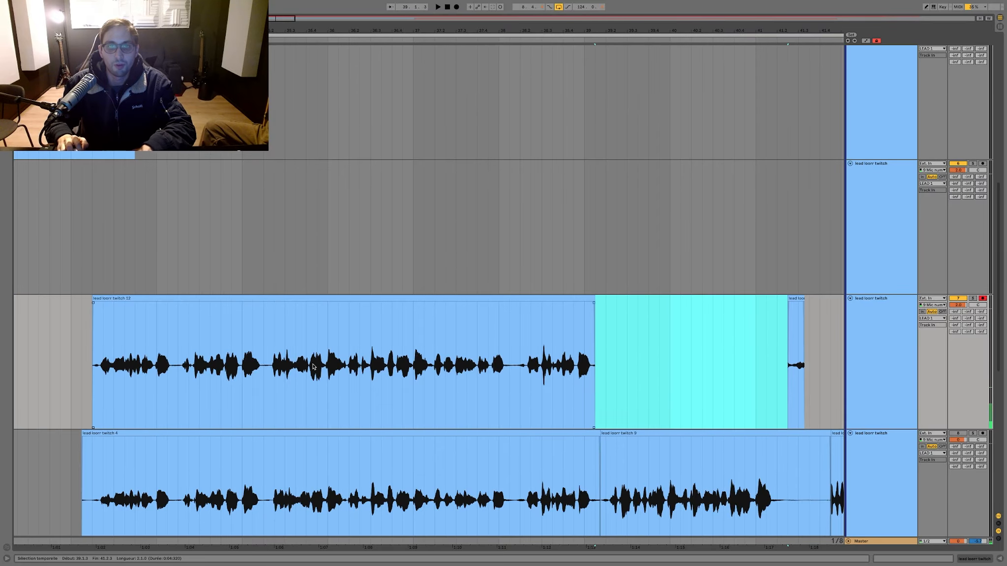
{"action": "left_click", "coordinate": [273, 364]}
{"action": "key", "text": "space"}
{"action": "left_click_drag", "start_coordinate": [739, 365], "coordinate": [796, 360]}
{"action": "key", "text": "Delete"}
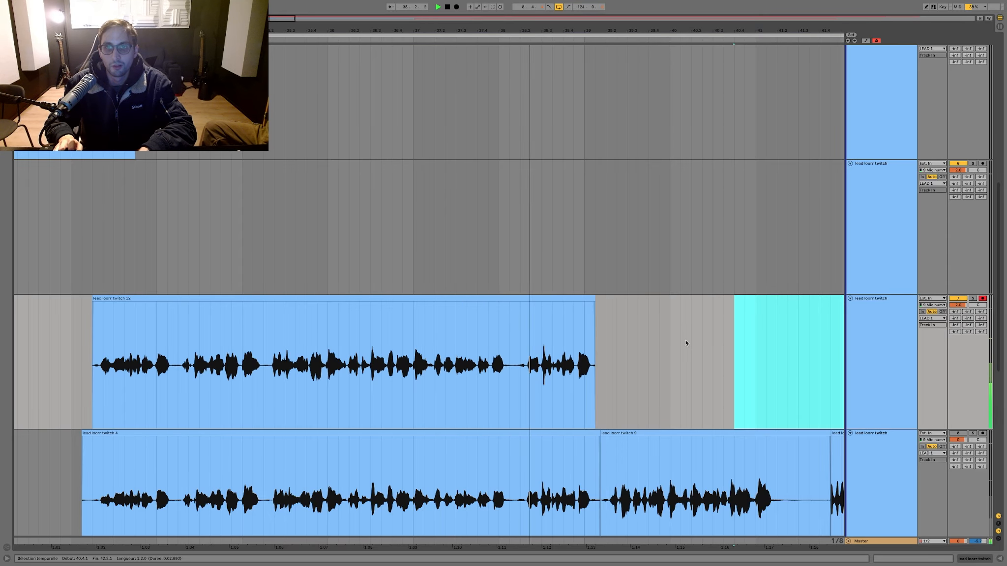
{"action": "key", "text": "space"}
Step: Split the lower lead clip at 38.1.3, move its last phrase onto the track above over the take's ending, and play it back
{"action": "left_click", "coordinate": [509, 478]}
{"action": "key", "text": "super+e"}
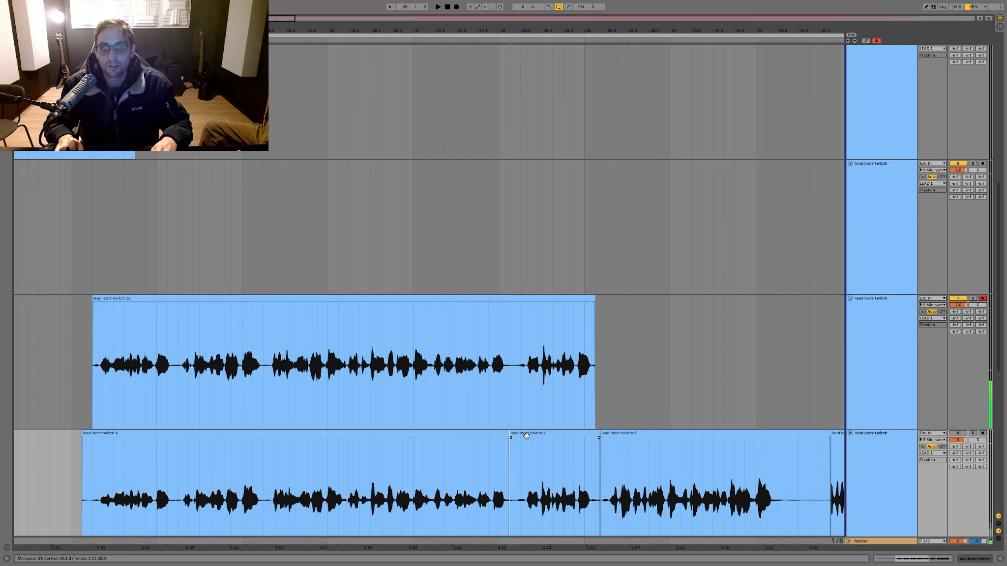
{"action": "left_click_drag", "start_coordinate": [526, 434], "coordinate": [528, 426]}
{"action": "key", "text": "space"}
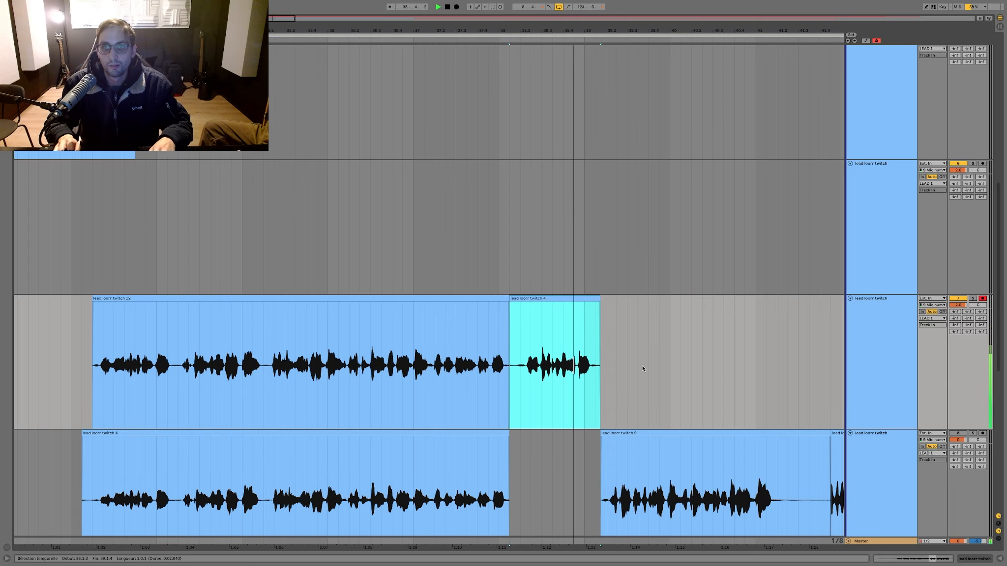
{"action": "key", "text": "space"}
Step: Move the comped take up to the empty lead track above and play it back from just before bar 33
{"action": "mouse_move", "coordinate": [653, 360]}
{"action": "left_mouse_down"}
{"action": "mouse_move", "coordinate": [100, 319]}
{"action": "mouse_move", "coordinate": [102, 162]}
{"action": "left_mouse_up"}
{"action": "left_click", "coordinate": [60, 249]}
{"action": "key", "text": "space"}
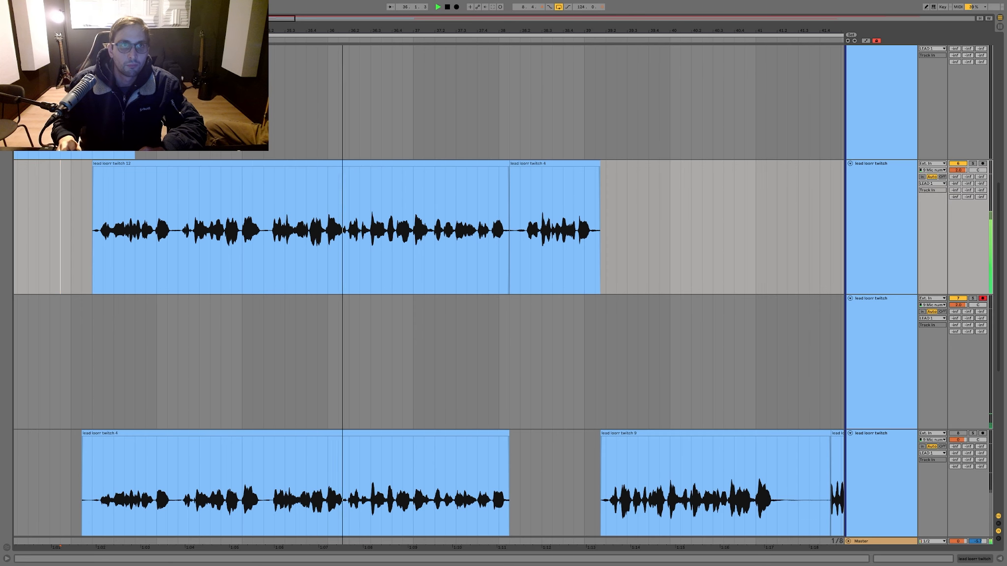
{"action": "left_click_drag", "start_coordinate": [192, 30], "coordinate": [281, 32]}
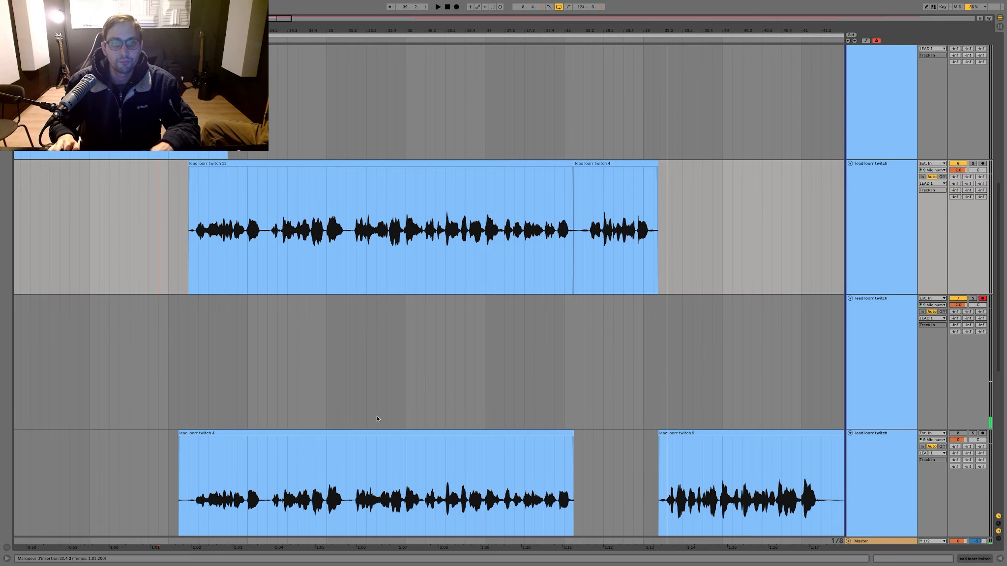
Step: Try replacing the comp's opening with the lower clip's part before 35.2.1, adding a fade-in at its start
{"action": "left_click", "coordinate": [260, 318]}
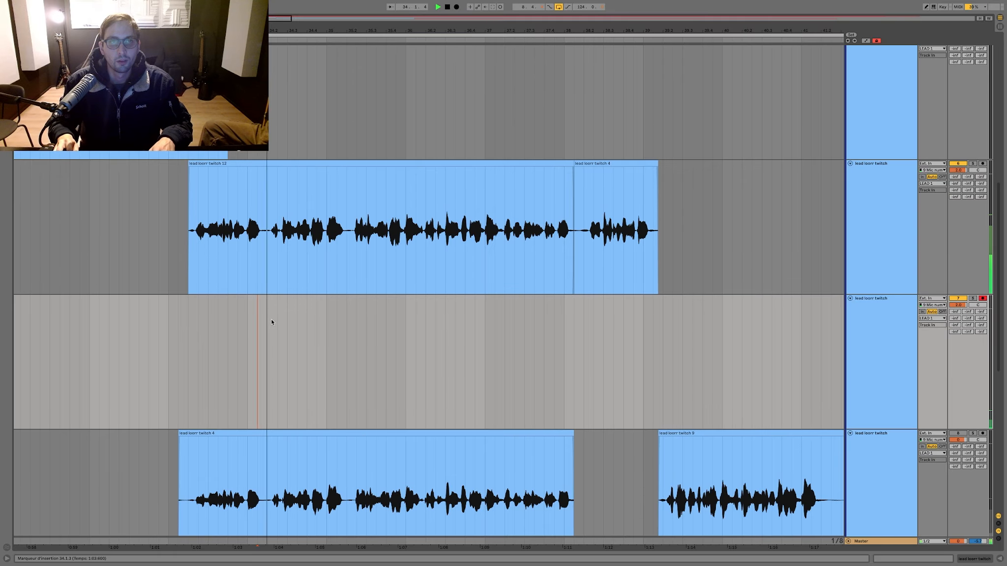
{"action": "left_click", "coordinate": [346, 460]}
{"action": "key", "text": "ctrl+e"}
{"action": "left_click_drag", "start_coordinate": [334, 431], "coordinate": [337, 289]}
{"action": "left_click", "coordinate": [174, 244]}
{"action": "key", "text": "space"}
{"action": "left_click_drag", "start_coordinate": [175, 247], "coordinate": [194, 239]}
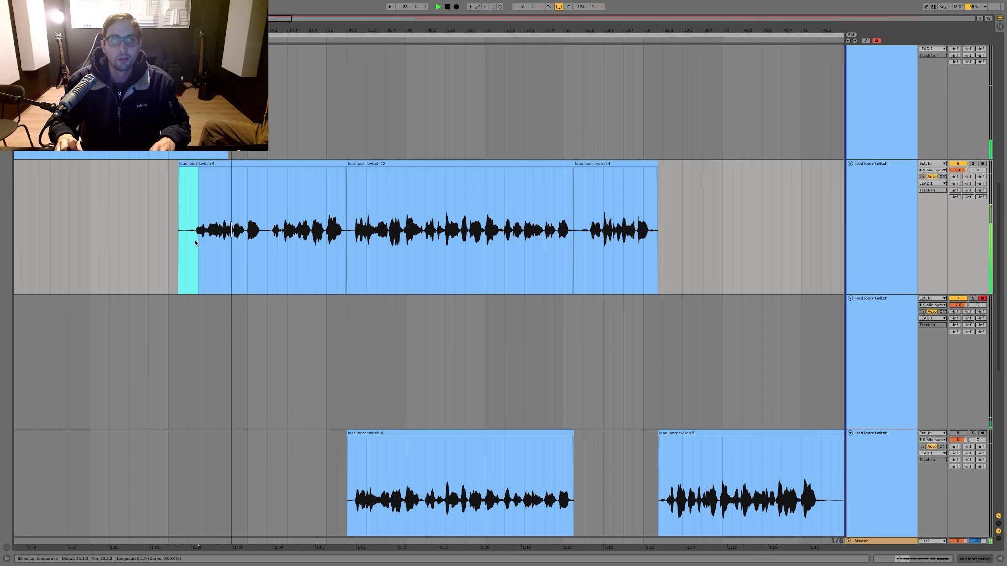
{"action": "key", "text": "ctrl+alt+f"}
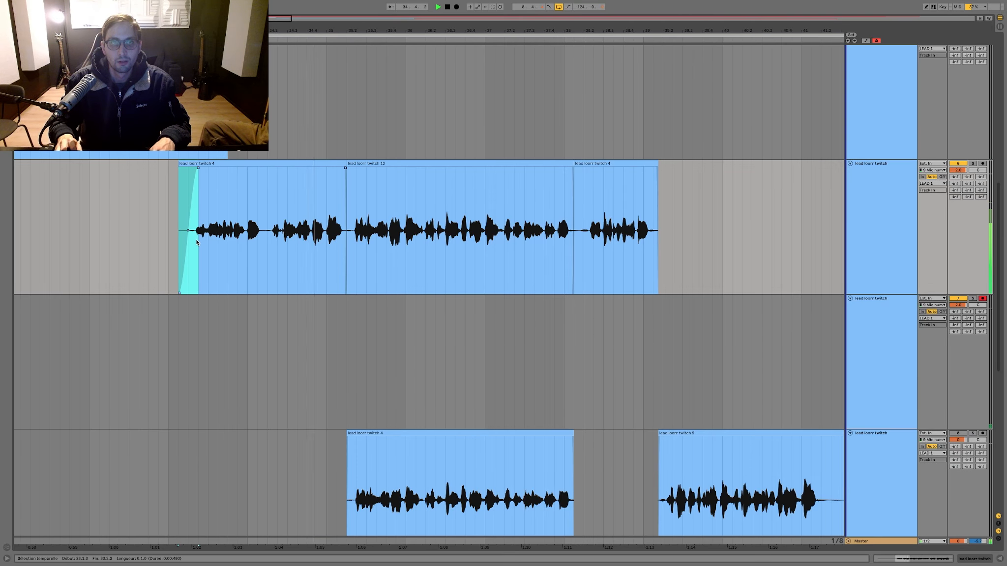
Step: Stop playback and undo the fade-in and the opening clip's move
{"action": "key", "text": "space"}
{"action": "key", "text": "ctrl+z"}
{"action": "key", "text": "ctrl+z"}
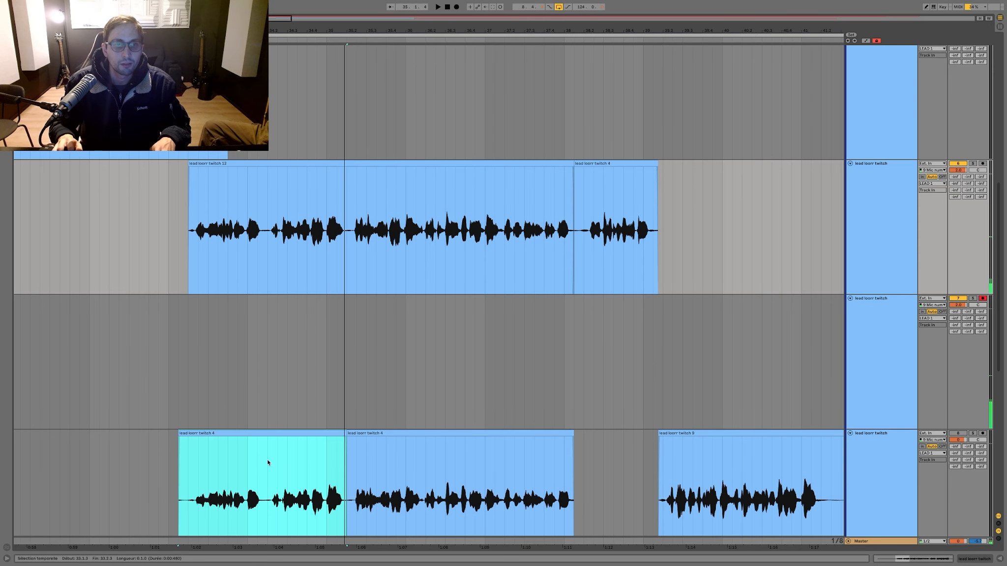
Step: Move the bottom lead track's phrase from 34.2.1 to 35.2.1 into the comp above and play back the result
{"action": "left_click_drag", "start_coordinate": [267, 459], "coordinate": [346, 461]}
{"action": "left_click_drag", "start_coordinate": [295, 481], "coordinate": [281, 247]}
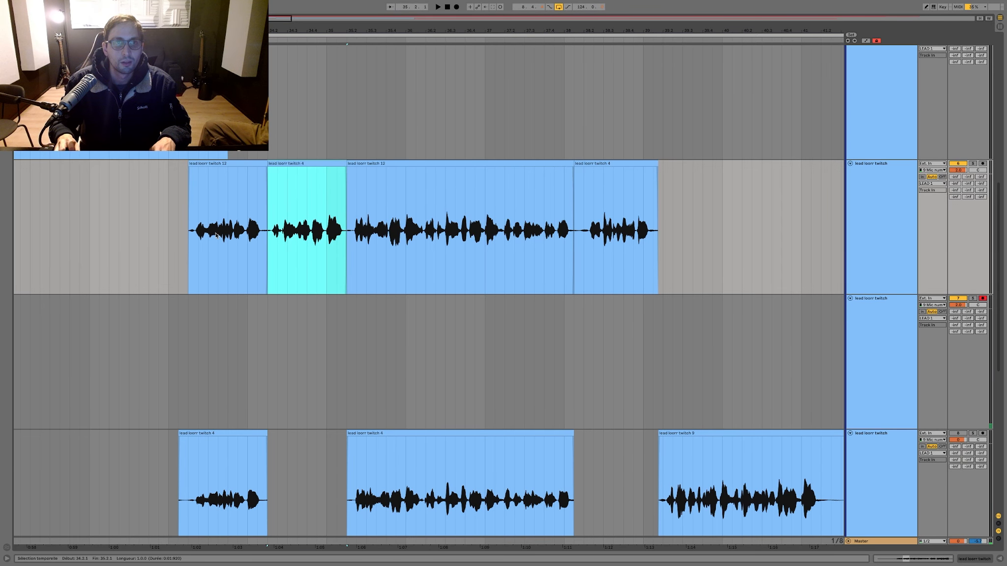
{"action": "left_click", "coordinate": [215, 234]}
{"action": "key", "text": "space"}
{"action": "left_click", "coordinate": [186, 231]}
{"action": "key", "text": "space"}
{"action": "key", "text": "space"}
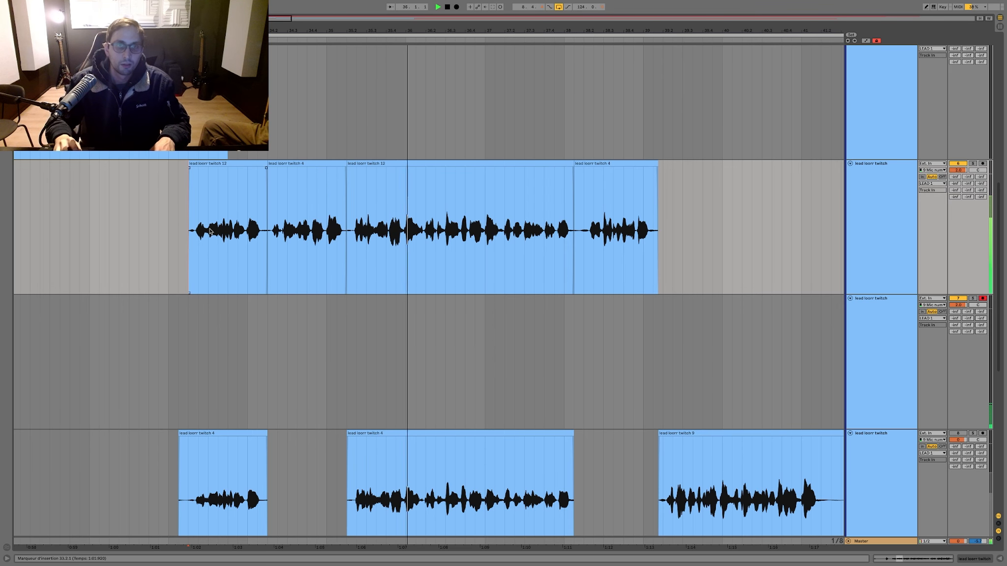
{"action": "key", "text": "space"}
Step: Move all the comped clips down onto the bottom lead track, over the earlier clips
{"action": "left_click_drag", "start_coordinate": [739, 283], "coordinate": [170, 226]}
{"action": "left_click_drag", "start_coordinate": [206, 163], "coordinate": [207, 492]}
{"action": "left_click", "coordinate": [230, 348]}
Step: Record another take on the armed lead track from around bar 30 and stop it after bar 41
{"action": "key", "text": "minus"}
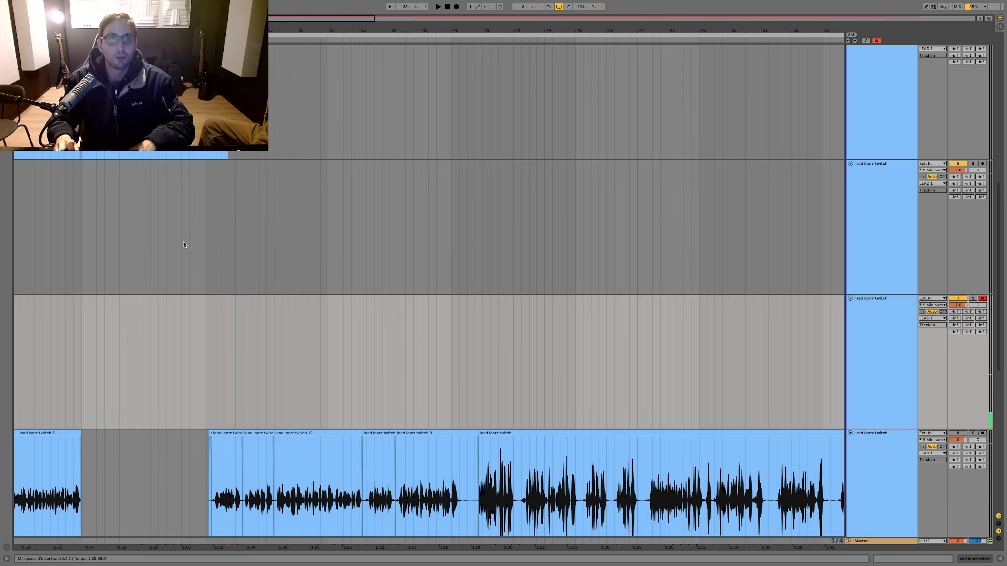
{"action": "key", "text": "F9"}
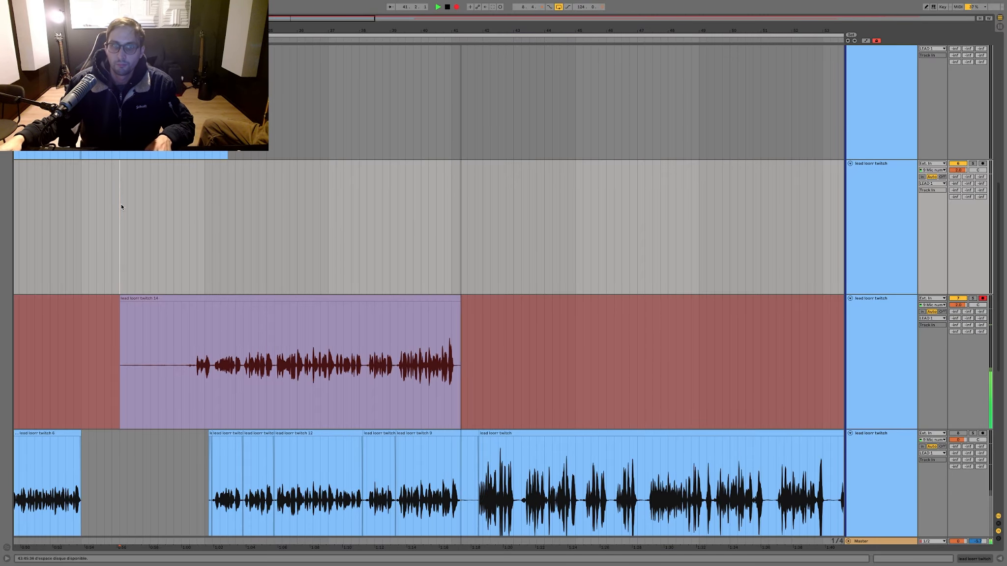
{"action": "key", "text": "F9"}
Step: Keep only the new take's part from 32.3.1 to 39.2.1, placed on the lead track above the armed one
{"action": "left_click", "coordinate": [190, 330]}
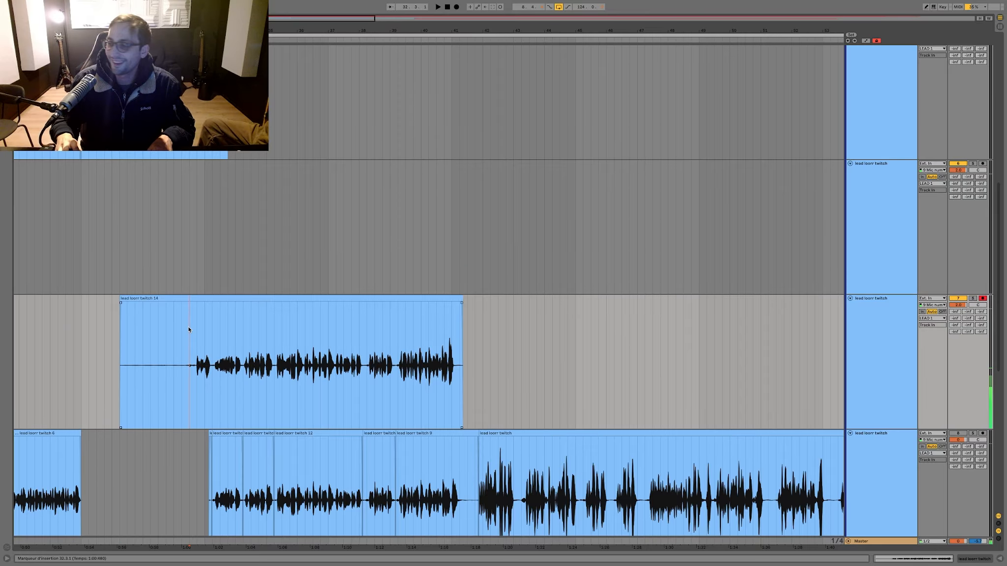
{"action": "left_click_drag", "start_coordinate": [209, 298], "coordinate": [209, 168]}
{"action": "left_click_drag", "start_coordinate": [204, 339], "coordinate": [15, 349]}
{"action": "key", "text": "Delete"}
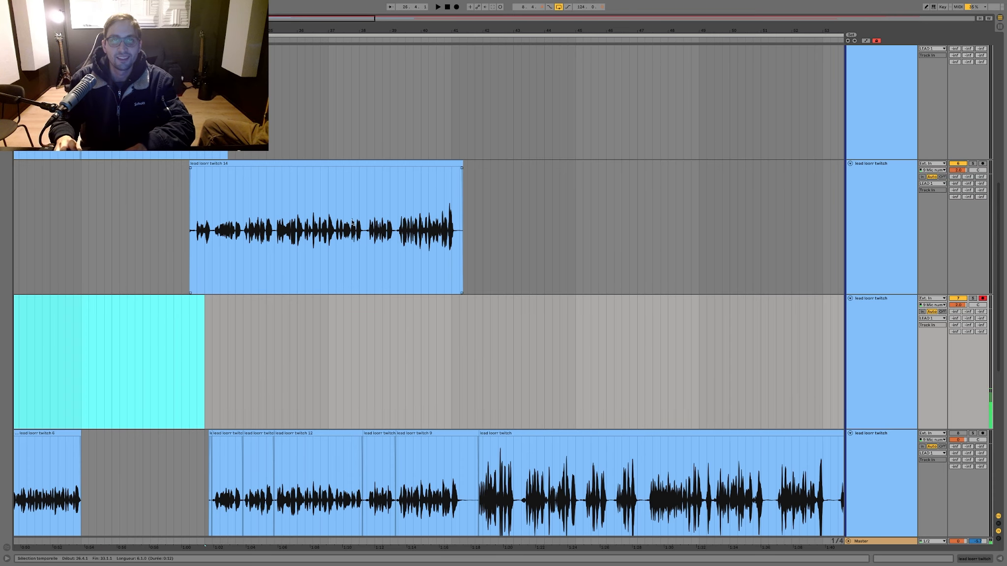
{"action": "left_click_drag", "start_coordinate": [397, 202], "coordinate": [509, 190]}
{"action": "key", "text": "Delete"}
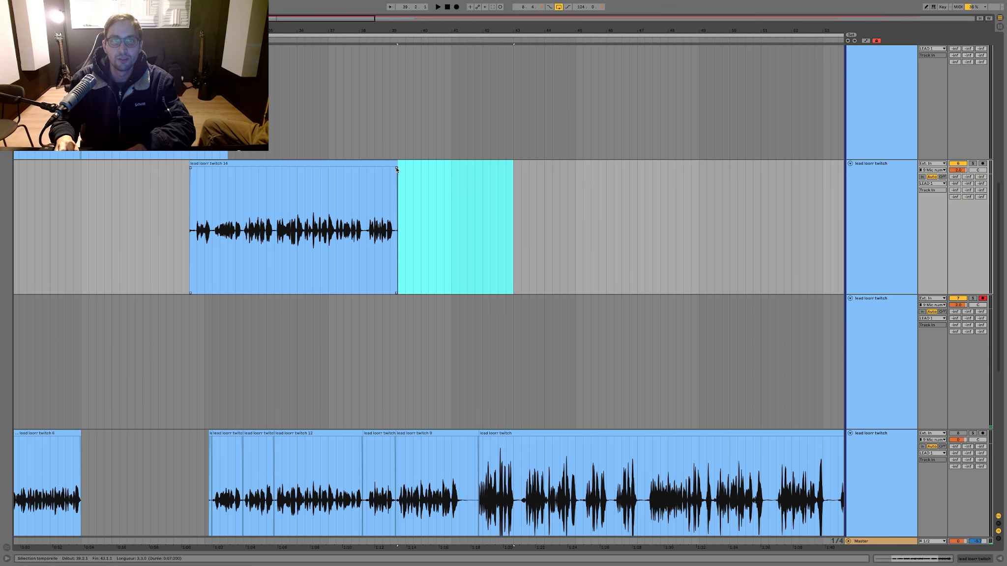
Step: Record a new take on the armed lead track from 37.1.1 and stop it after the start of bar 41
{"action": "left_click", "coordinate": [350, 188]}
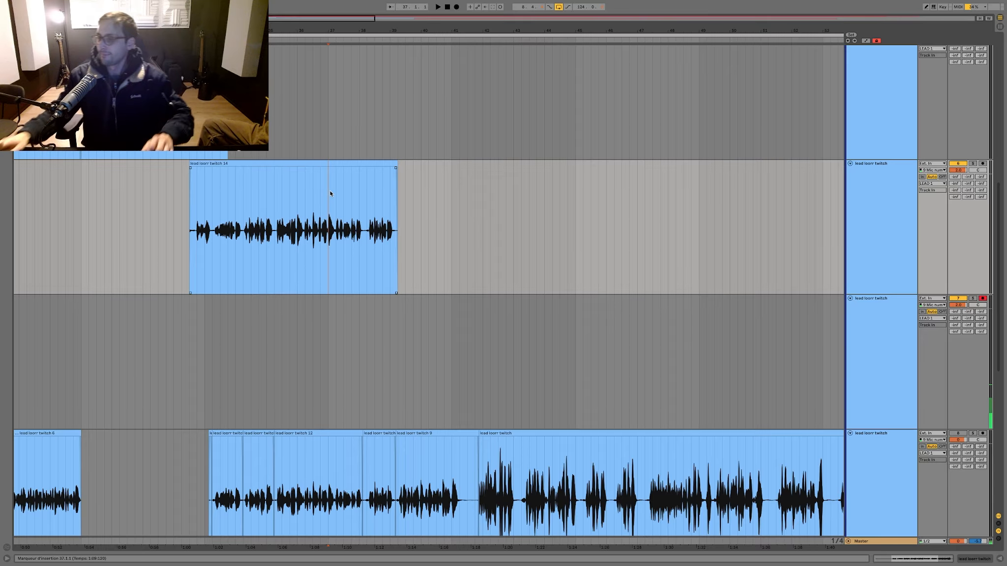
{"action": "key", "text": "F9"}
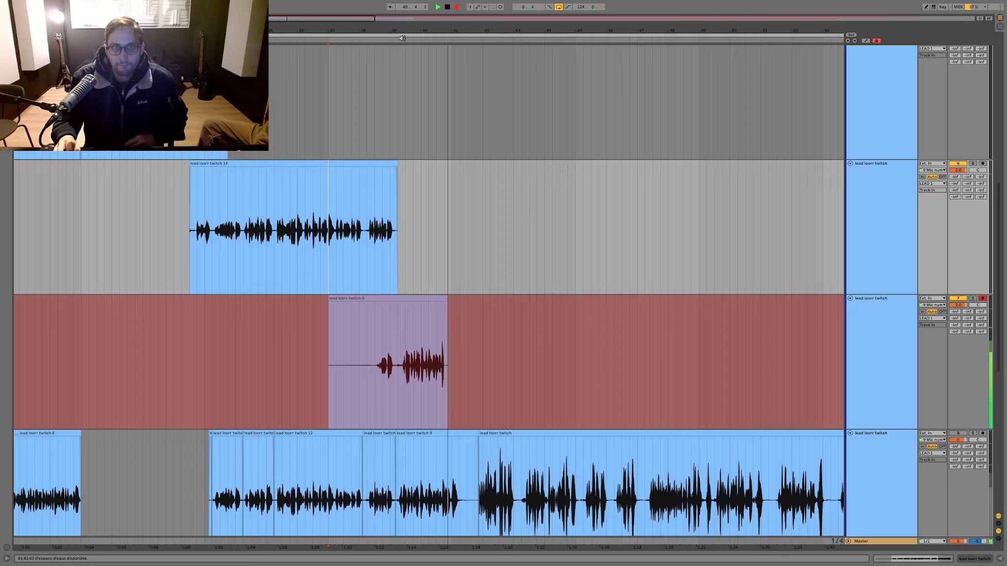
{"action": "scroll", "coordinate": [384, 156], "scroll_direction": "up", "scroll_amount": 8}
{"action": "key", "text": "space"}
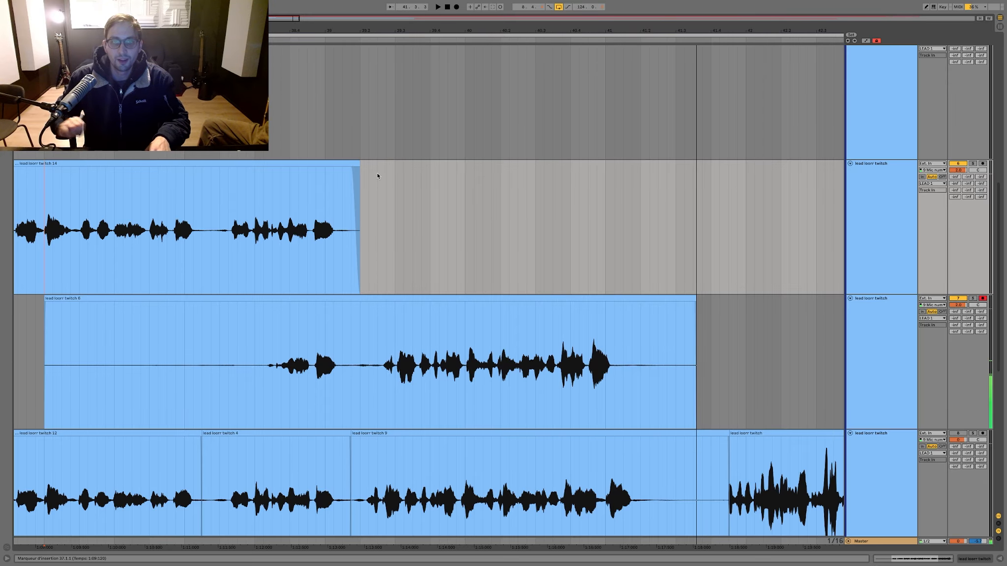
Step: Re-record the same passage twice over the take on the armed lead track, then clear the vocal part of the last attempt
{"action": "left_click", "coordinate": [312, 298]}
{"action": "key", "text": "F9"}
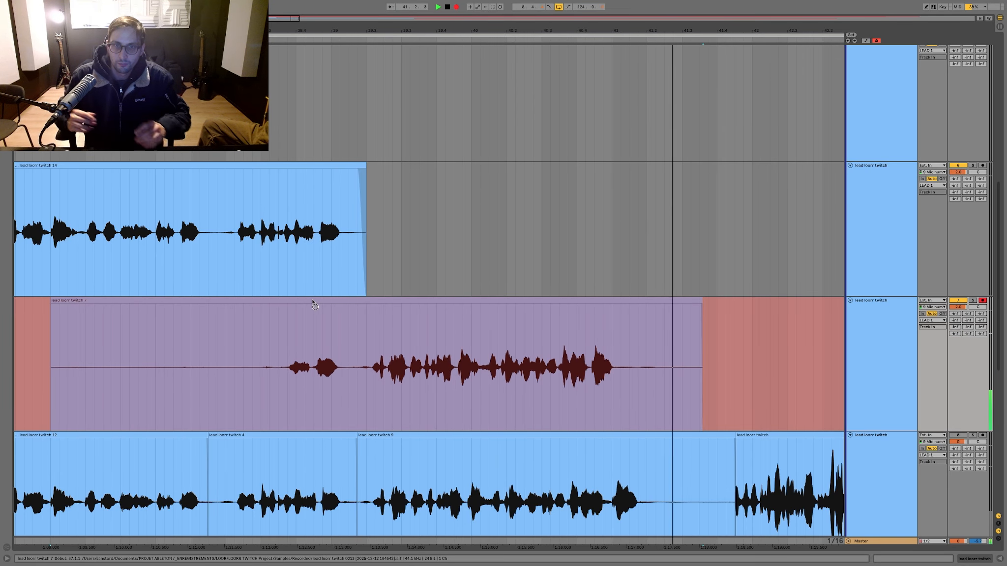
{"action": "key", "text": "space"}
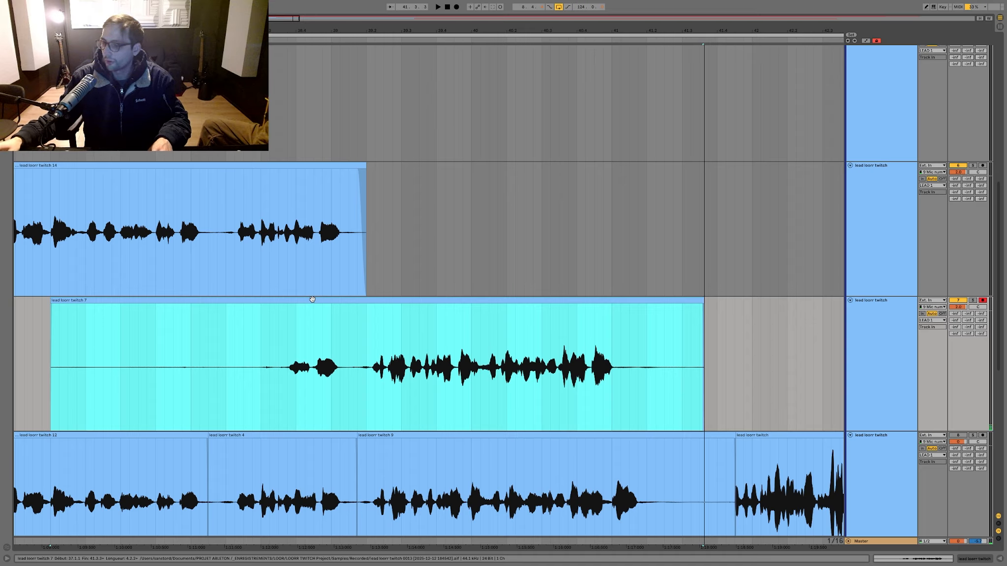
{"action": "key", "text": "F9"}
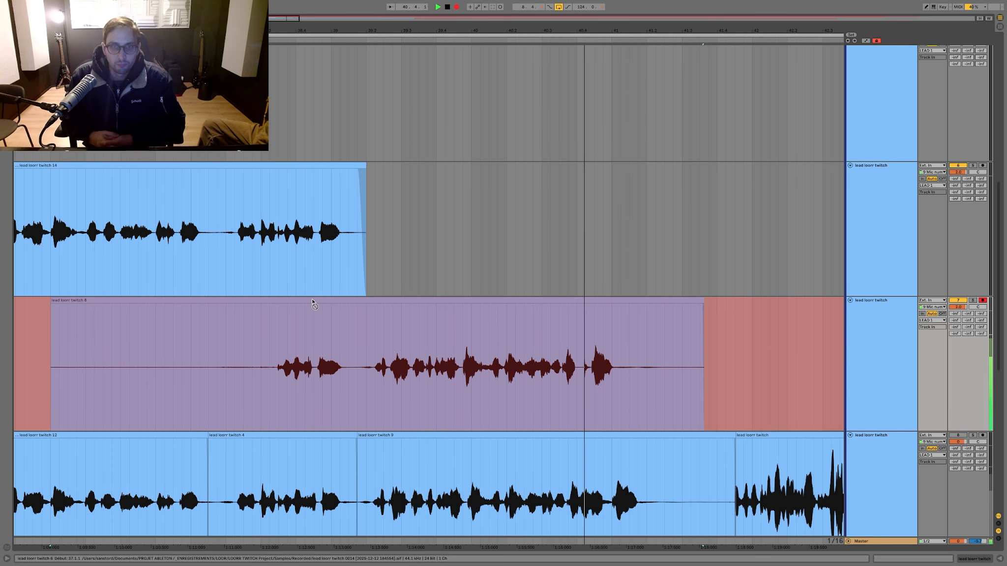
{"action": "key", "text": "space"}
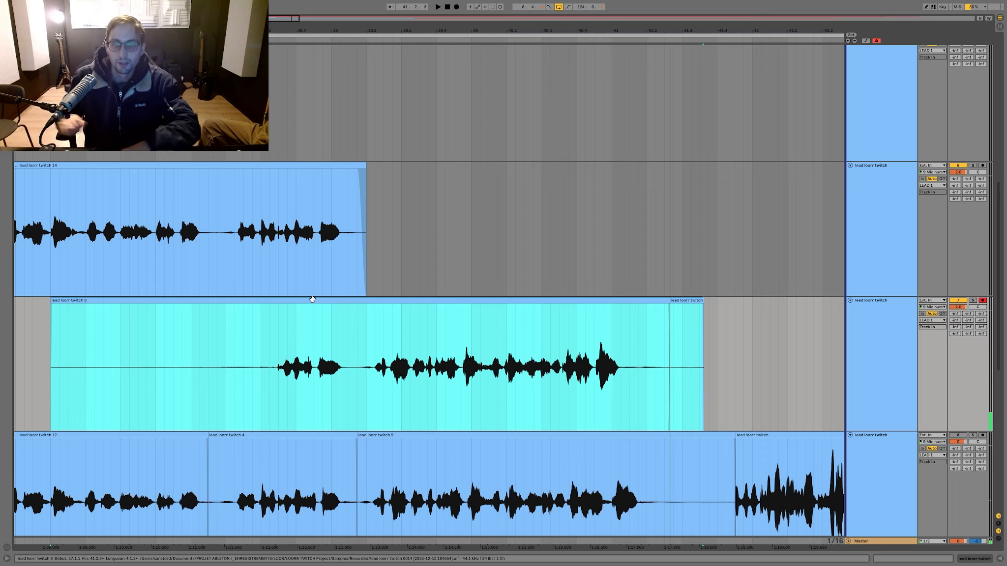
{"action": "key", "text": "ctrl+z"}
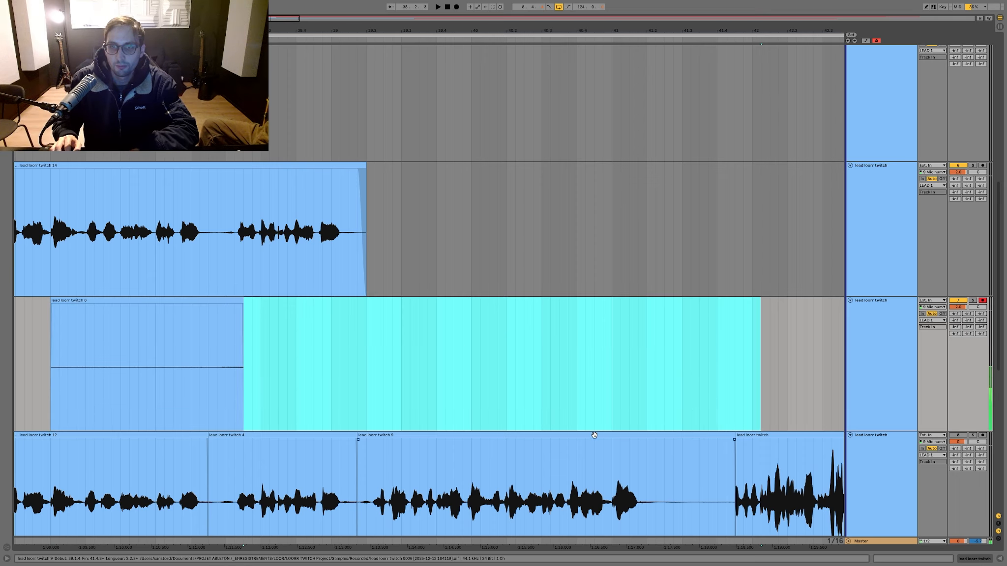
Step: Move the bottom lead track's phrase starting at 39.1.4 up onto the armed track and play it back from 38.4.4
{"action": "left_click_drag", "start_coordinate": [594, 435], "coordinate": [594, 430]}
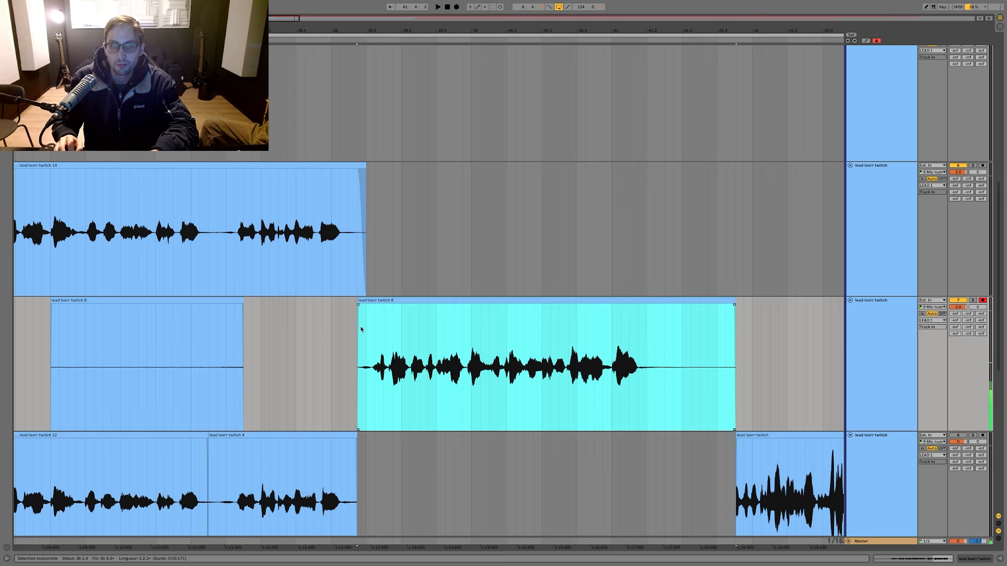
{"action": "left_click", "coordinate": [330, 322]}
{"action": "left_click", "coordinate": [320, 318]}
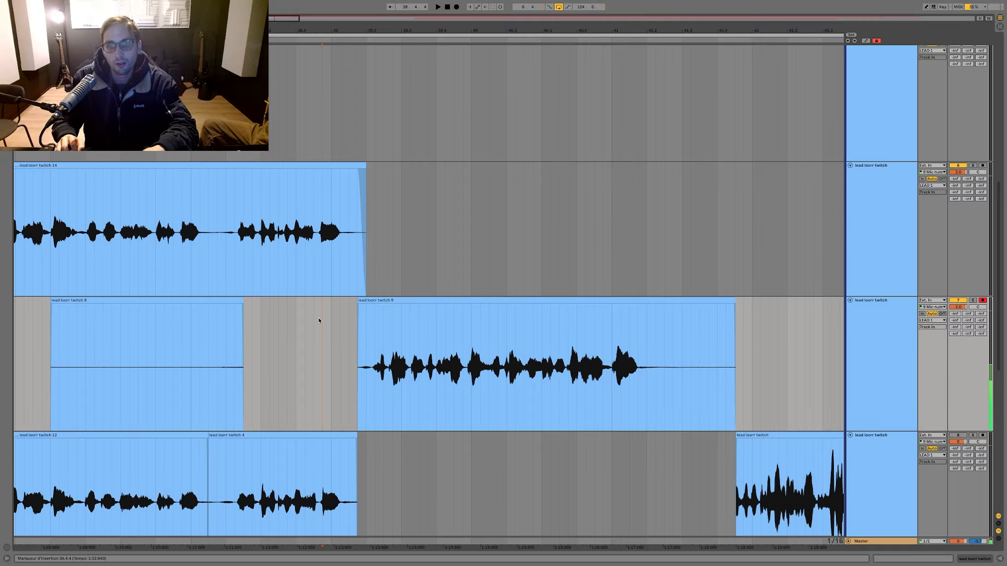
{"action": "key", "text": "space"}
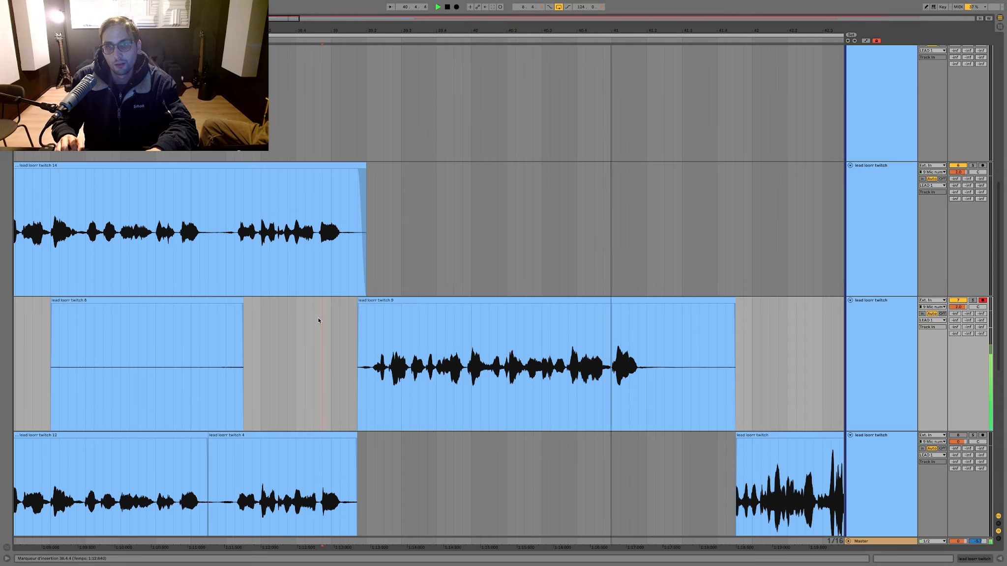
{"action": "key", "text": "space"}
Step: Try to split the phrase just before bar 40, shift its first part slightly earlier, and listen to the result
{"action": "left_click_drag", "start_coordinate": [414, 31], "coordinate": [414, 79]}
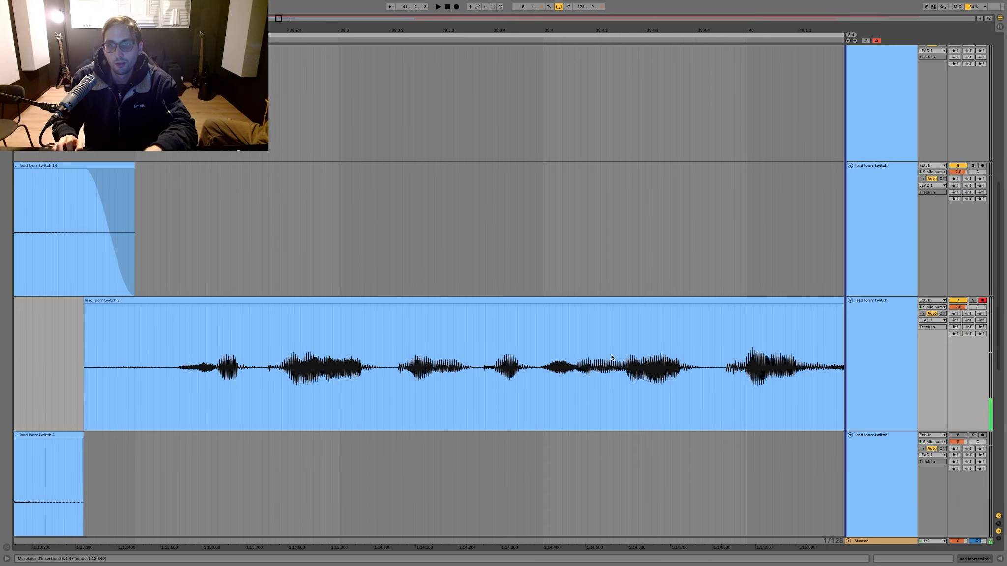
{"action": "left_click", "coordinate": [707, 332]}
{"action": "key", "text": "super+e"}
{"action": "left_click_drag", "start_coordinate": [622, 300], "coordinate": [585, 302]}
{"action": "key", "text": "space"}
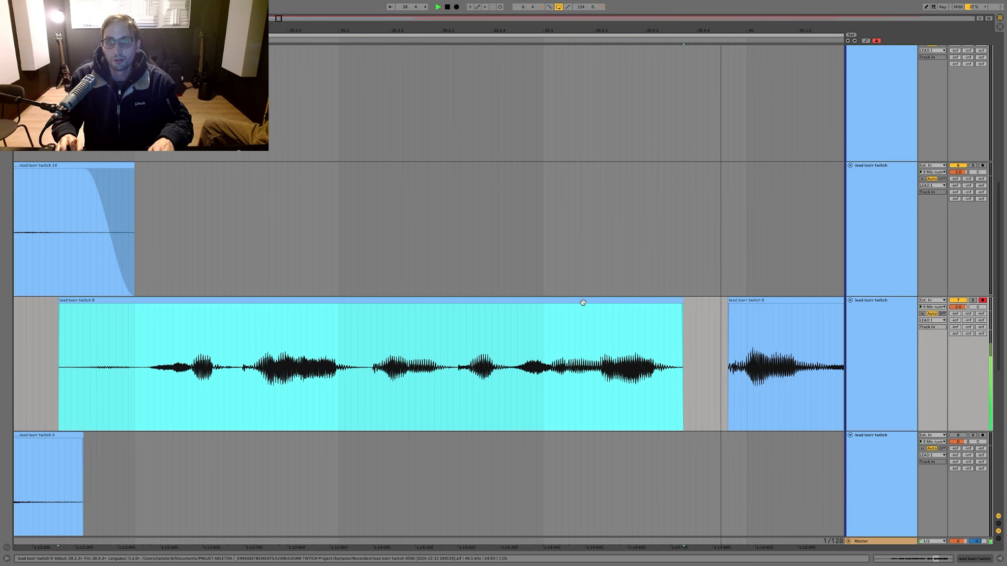
{"action": "left_click", "coordinate": [193, 282]}
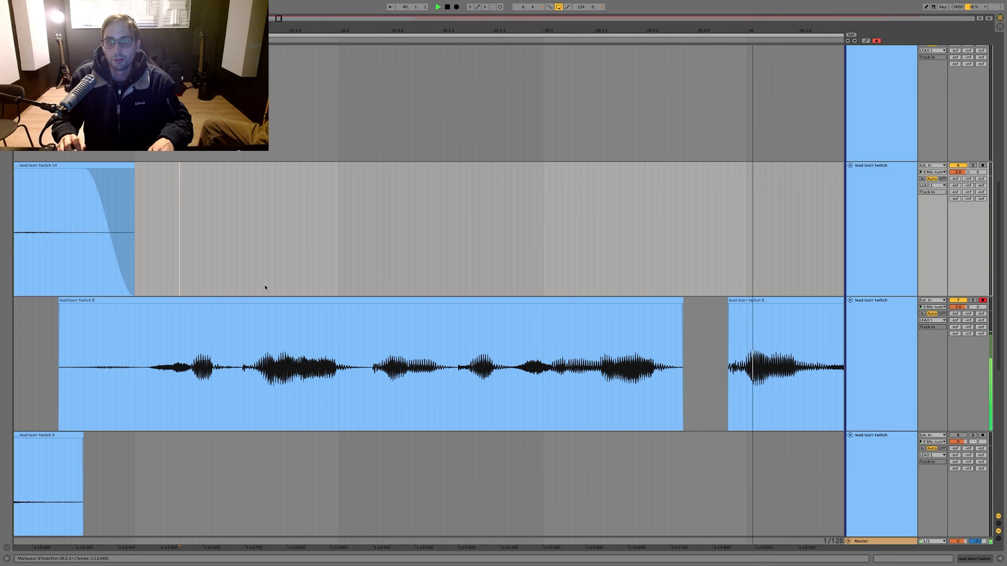
{"action": "key", "text": "ctrl+z"}
Step: Shift the phrase on the armed track later so it starts where the clip above ends, and play it back
{"action": "left_click", "coordinate": [208, 331]}
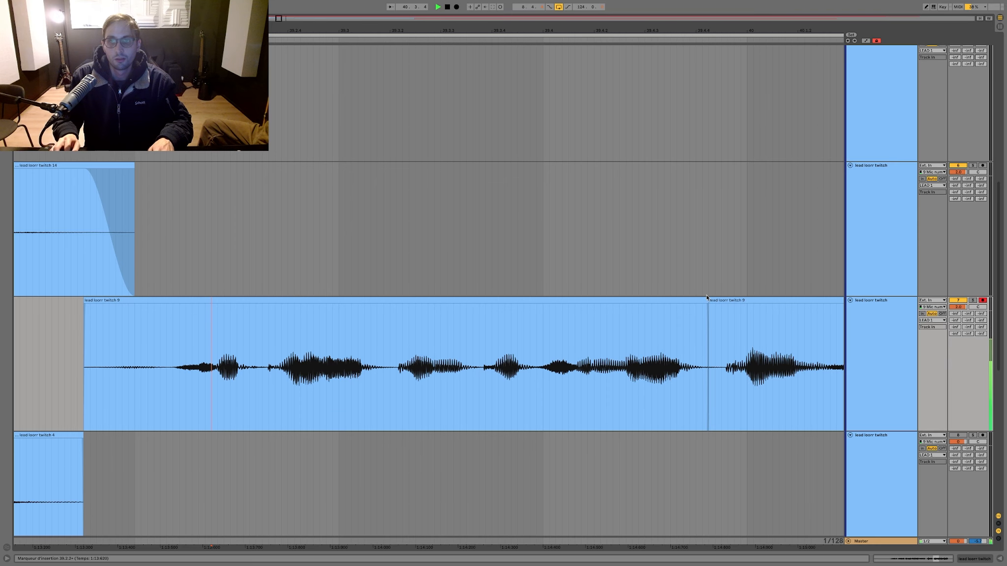
{"action": "left_click_drag", "start_coordinate": [709, 297], "coordinate": [194, 300]}
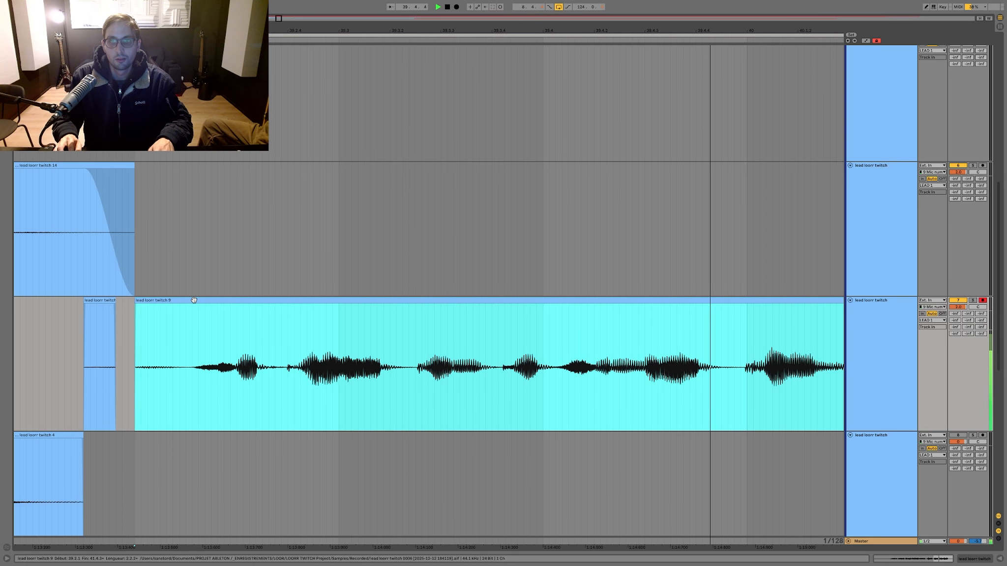
{"action": "scroll", "coordinate": [131, 239], "scroll_direction": "right", "scroll_amount": 3}
{"action": "left_click", "coordinate": [130, 238]}
{"action": "key", "text": "space"}
{"action": "key", "text": "space"}
Step: Try to split the shifted phrase within bar 40 and move its later part slightly earlier onto the lead track above
{"action": "scroll", "coordinate": [381, 306], "scroll_direction": "right", "scroll_amount": 8}
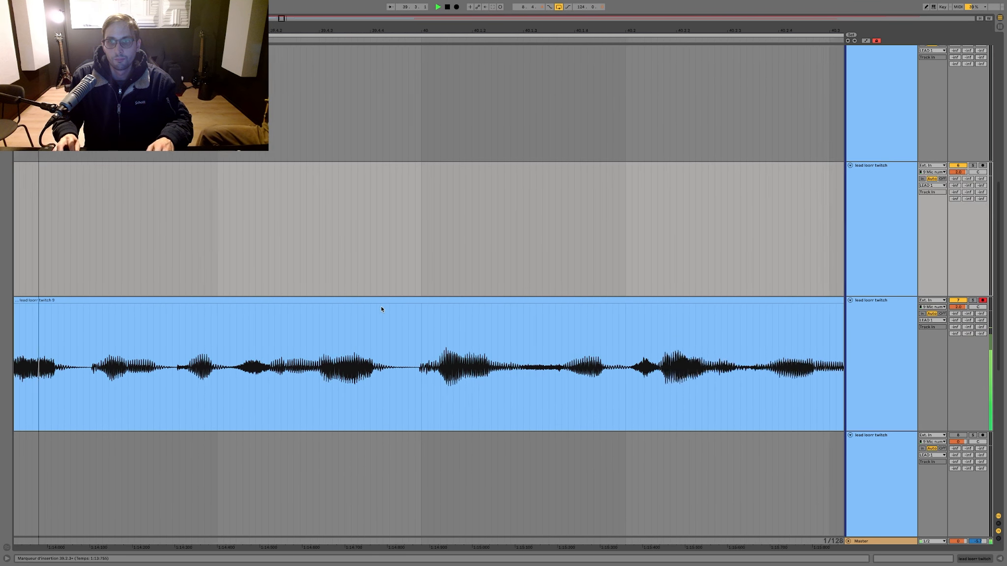
{"action": "left_click", "coordinate": [389, 325]}
{"action": "key", "text": "super+e"}
{"action": "left_click_drag", "start_coordinate": [408, 300], "coordinate": [383, 294]}
{"action": "scroll", "coordinate": [374, 284], "scroll_direction": "left", "scroll_amount": 6}
{"action": "scroll", "coordinate": [373, 284], "scroll_direction": "down", "scroll_amount": 4}
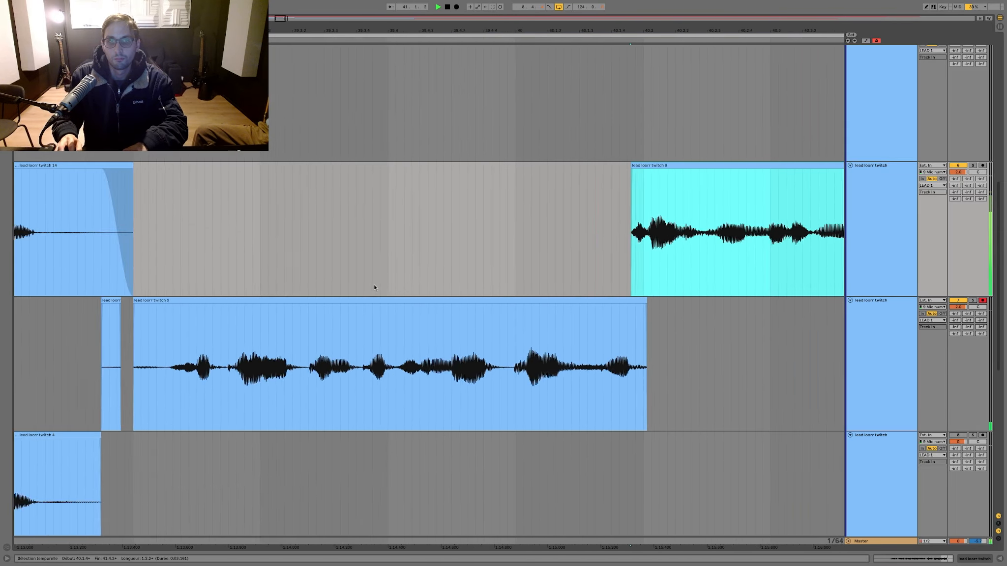
Step: Play back the passage across the split from several starting points, then undo the move and the split
{"action": "left_click", "coordinate": [258, 281]}
{"action": "key", "text": "space"}
{"action": "key", "text": "space"}
{"action": "scroll", "coordinate": [370, 296], "scroll_direction": "left", "scroll_amount": 2}
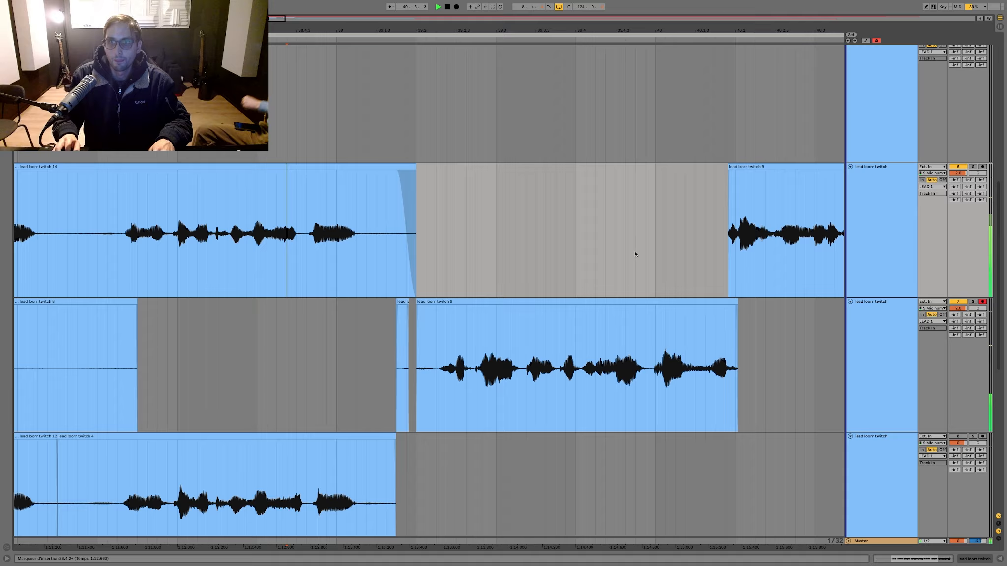
{"action": "scroll", "coordinate": [615, 251], "scroll_direction": "right", "scroll_amount": 5}
{"action": "left_click", "coordinate": [577, 252]}
{"action": "key", "text": "space"}
{"action": "key", "text": "space"}
{"action": "scroll", "coordinate": [575, 252], "scroll_direction": "right", "scroll_amount": 7}
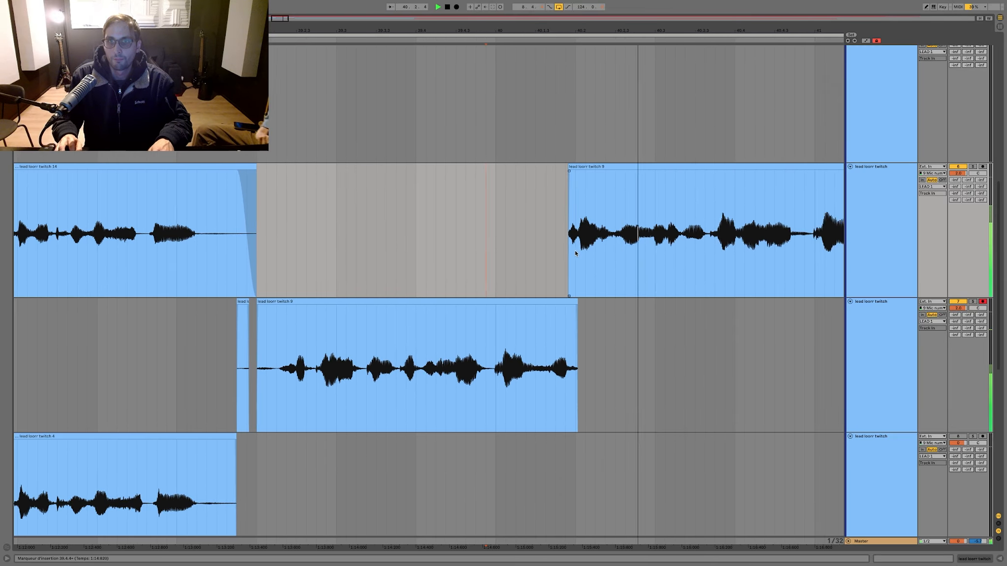
{"action": "key", "text": "ctrl+z"}
{"action": "key", "text": "ctrl+z"}
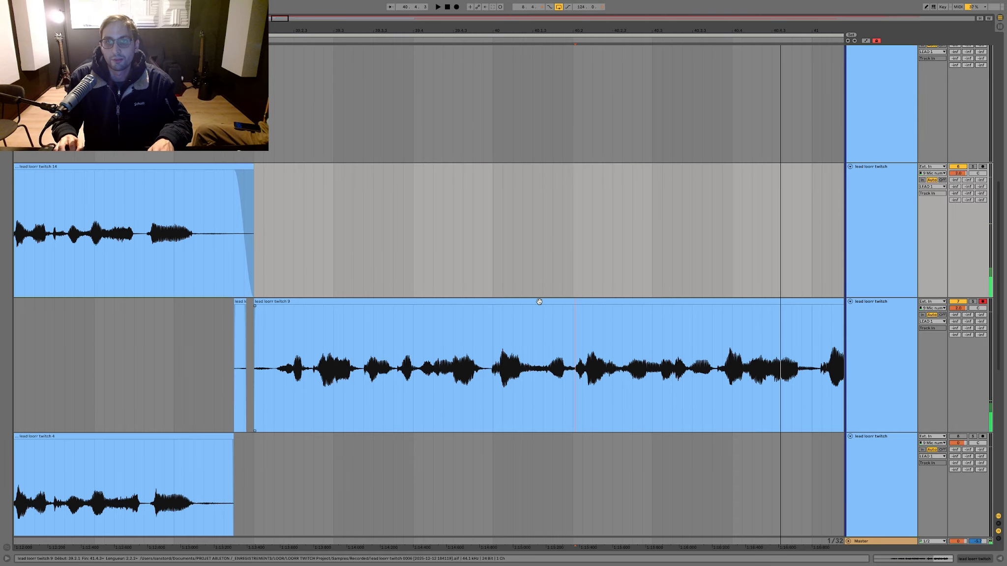
Step: Move the shifted phrase back down onto the bottom lead track and clear the leftover take from the armed track
{"action": "left_click_drag", "start_coordinate": [540, 302], "coordinate": [541, 460]}
{"action": "left_click_drag", "start_coordinate": [502, 363], "coordinate": [164, 340]}
{"action": "key", "text": "minus"}
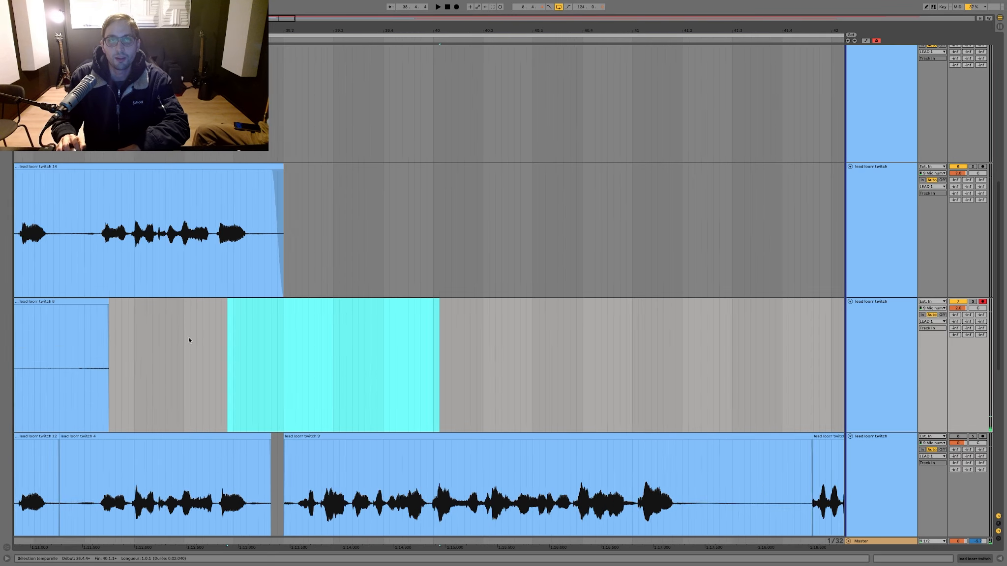
{"action": "key", "text": "minus"}
{"action": "key", "text": "minus"}
{"action": "left_click_drag", "start_coordinate": [246, 330], "coordinate": [65, 335]}
{"action": "key", "text": "Delete"}
Step: Record another take on the armed lead track from about bar 36 to just after bar 41, and listen from 39.1.1
{"action": "key", "text": "F9"}
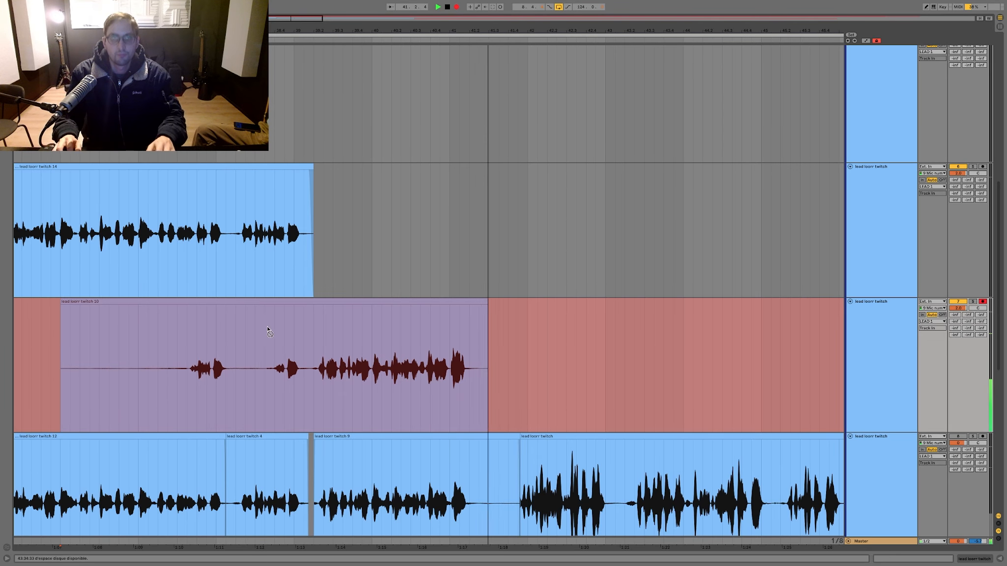
{"action": "left_click", "coordinate": [292, 331]}
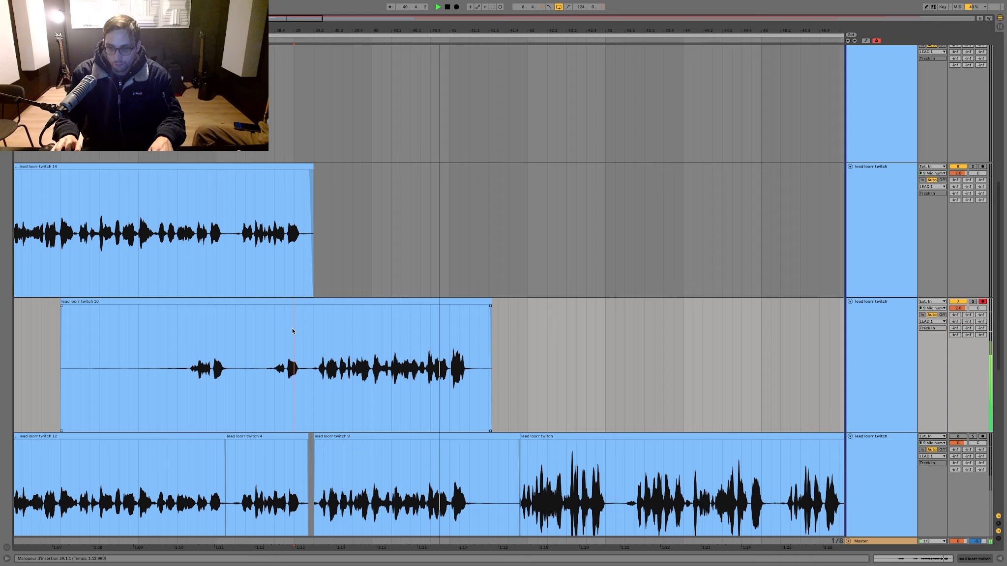
{"action": "scroll", "coordinate": [293, 331], "scroll_direction": "up", "scroll_amount": 1}
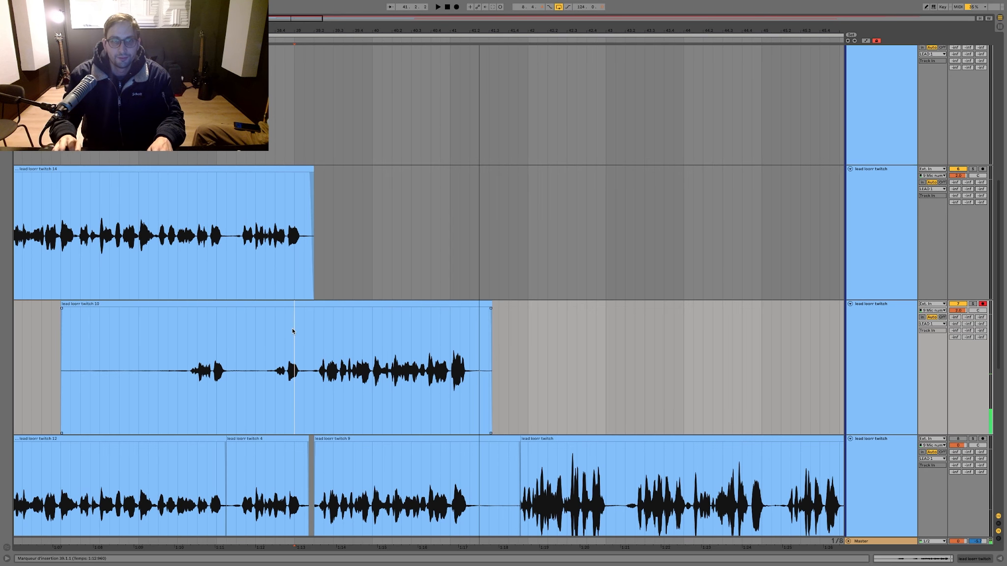
Step: Keep only the new take's part from 39.2.1, placed after the clip on the track above, and play the comp from before 32.3.1
{"action": "left_click_drag", "start_coordinate": [322, 303], "coordinate": [325, 276]}
{"action": "left_click_drag", "start_coordinate": [343, 351], "coordinate": [31, 342]}
{"action": "key", "text": "Delete"}
{"action": "scroll", "coordinate": [84, 338], "scroll_direction": "down", "scroll_amount": 3}
{"action": "scroll", "coordinate": [78, 295], "scroll_direction": "left", "scroll_amount": 4}
{"action": "left_click", "coordinate": [88, 236]}
{"action": "key", "text": "space"}
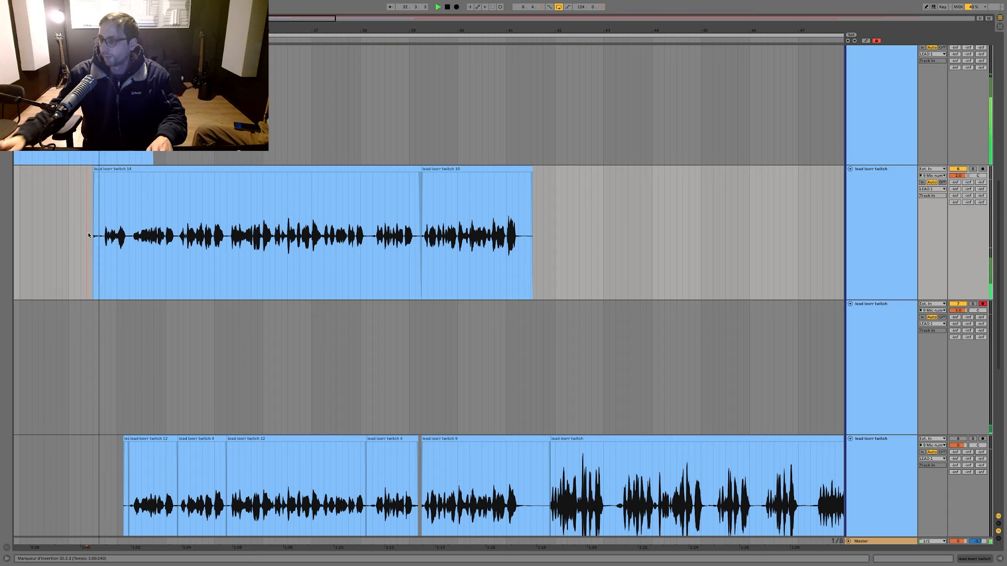
Step: Trim the overlap between the upper two lead tracks so the upper clip ends and the lower one starts at 33.2.1
{"action": "left_click_drag", "start_coordinate": [92, 235], "coordinate": [211, 235]}
{"action": "key", "text": "Delete"}
{"action": "scroll", "coordinate": [128, 219], "scroll_direction": "up", "scroll_amount": 5}
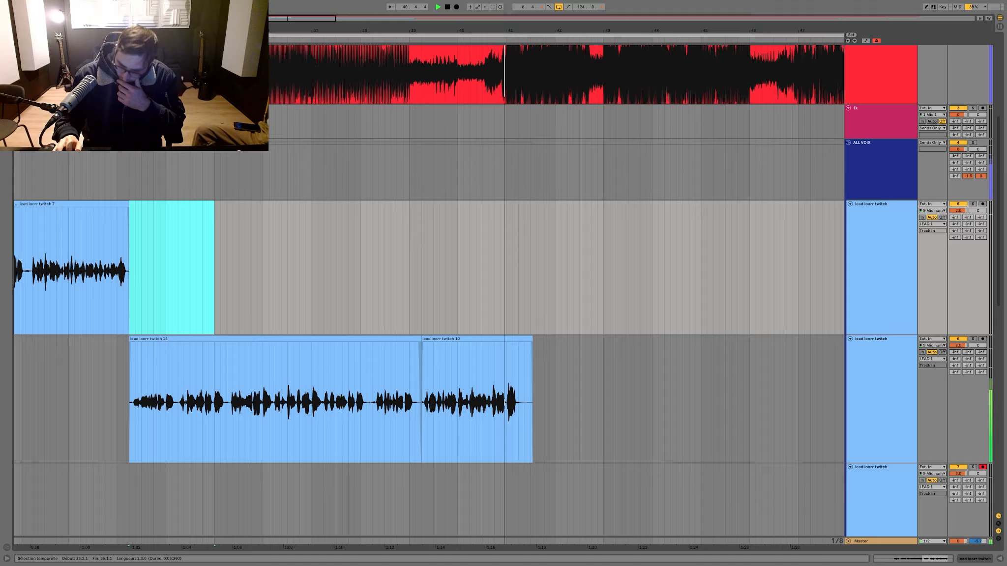
Step: Play back the comp from 37.4.1 through the join between the two takes
{"action": "left_click", "coordinate": [349, 230]}
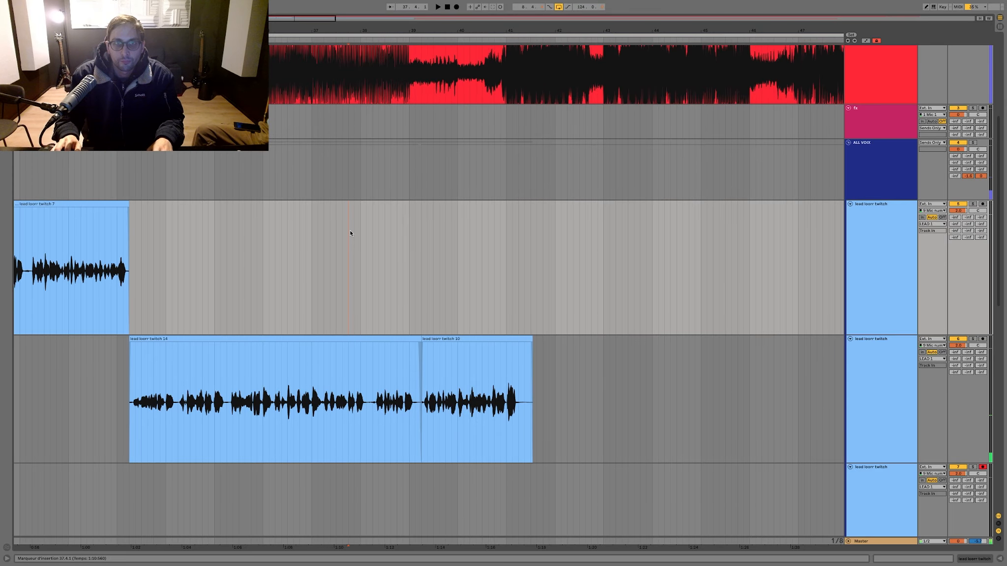
{"action": "left_click_drag", "start_coordinate": [460, 36], "coordinate": [460, 106]}
{"action": "mouse_move", "coordinate": [614, 106]}
{"action": "left_mouse_down"}
{"action": "mouse_move", "coordinate": [175, 86]}
{"action": "mouse_move", "coordinate": [488, 94]}
{"action": "left_mouse_up"}
{"action": "left_click_drag", "start_coordinate": [487, 34], "coordinate": [544, 32]}
{"action": "key", "text": "space"}
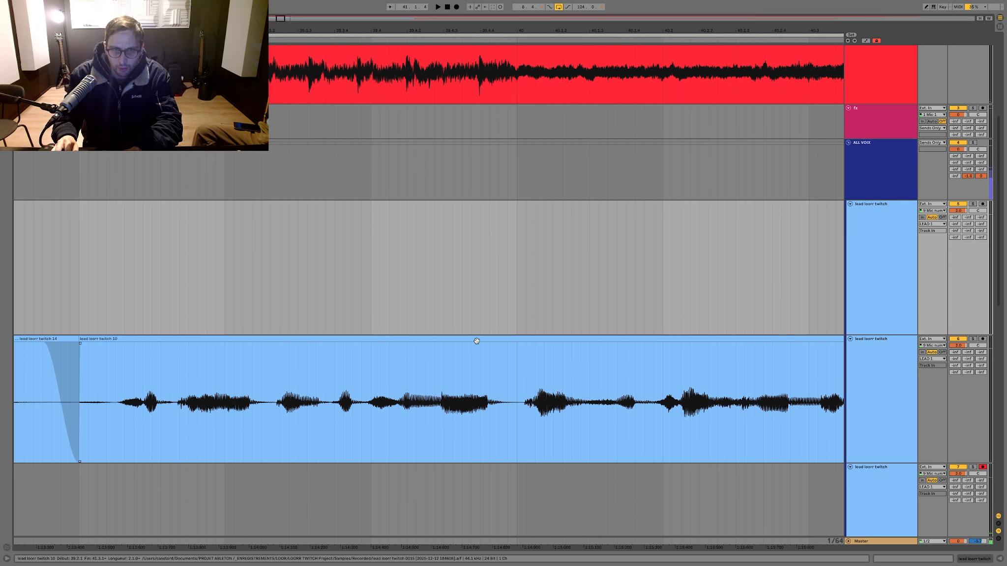
Step: Try to nudge the comp's last clip slightly earlier and play the passage back from around 37.4.1
{"action": "left_click_drag", "start_coordinate": [477, 341], "coordinate": [473, 342]}
{"action": "key", "text": "minus"}
{"action": "key", "text": "minus"}
{"action": "key", "text": "minus"}
{"action": "left_click_drag", "start_coordinate": [101, 265], "coordinate": [65, 257]}
{"action": "left_click_drag", "start_coordinate": [47, 252], "coordinate": [37, 249]}
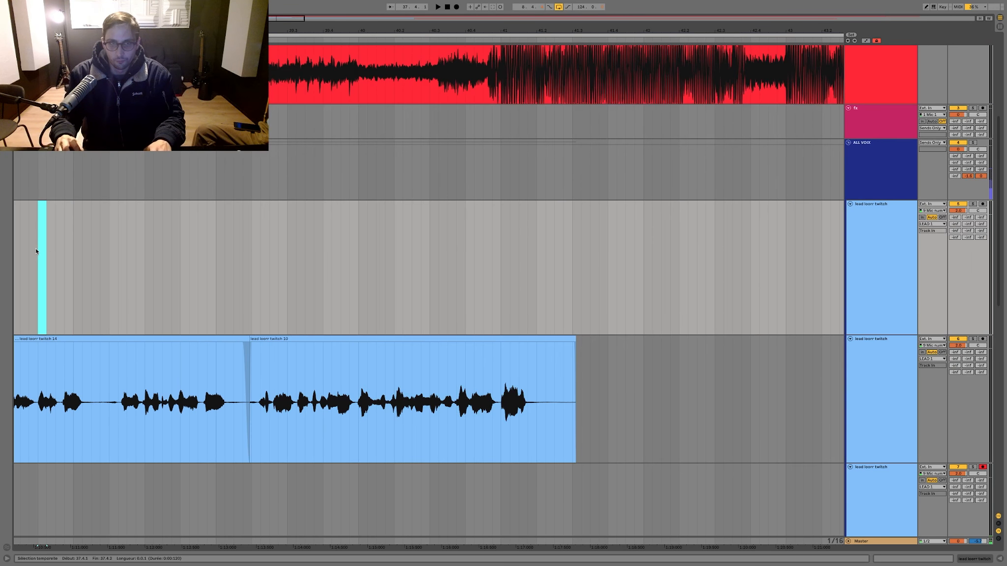
{"action": "key", "text": "space"}
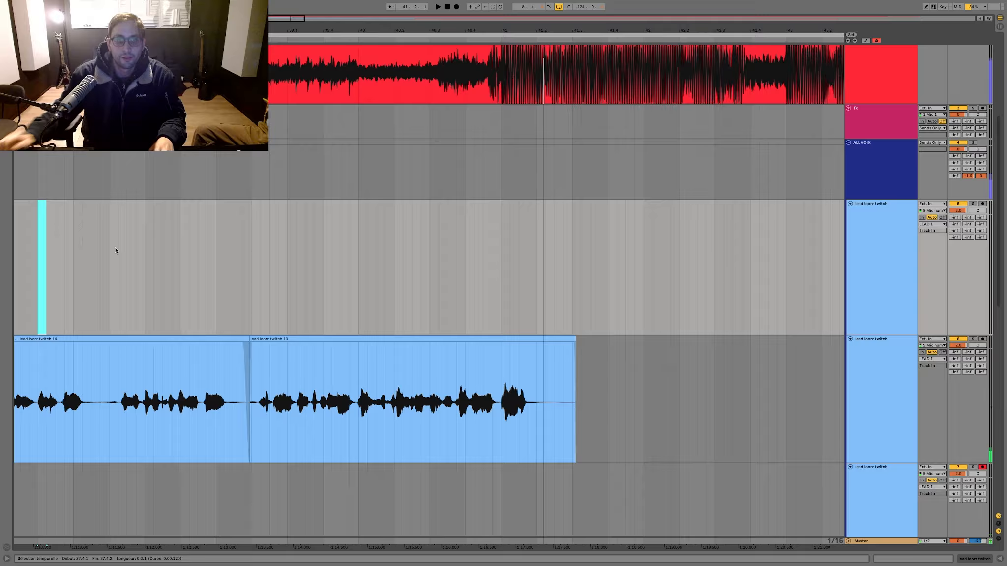
{"action": "key", "text": "ctrl+z"}
Step: Split the comp's last clip just before bar 40 and shift the later part slightly earlier
{"action": "left_click", "coordinate": [137, 291]}
{"action": "key", "text": "space"}
{"action": "key", "text": "space"}
{"action": "scroll", "coordinate": [334, 388], "scroll_direction": "up", "scroll_amount": 10}
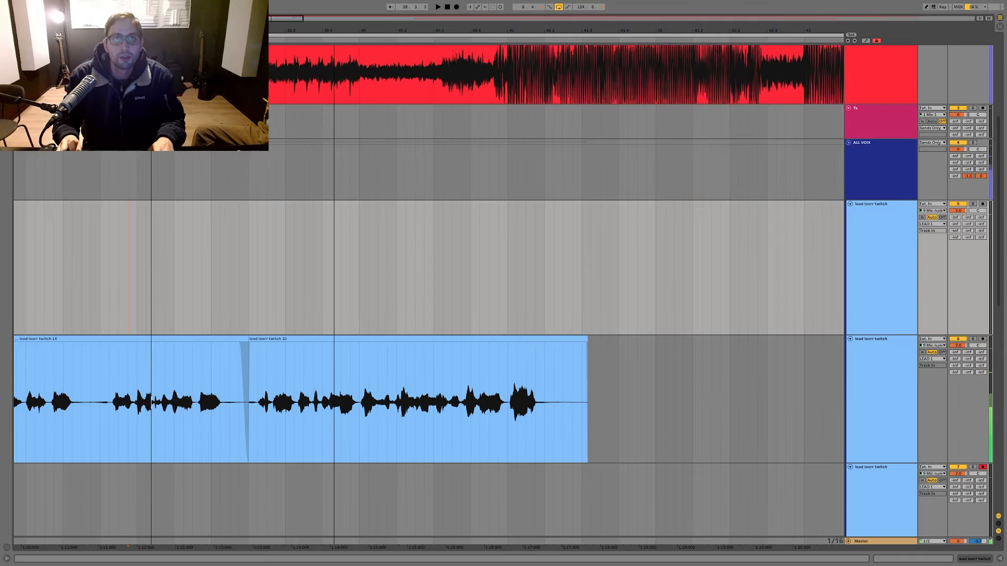
{"action": "left_click", "coordinate": [496, 374]}
{"action": "key", "text": "super+e"}
{"action": "left_click_drag", "start_coordinate": [520, 339], "coordinate": [512, 340]}
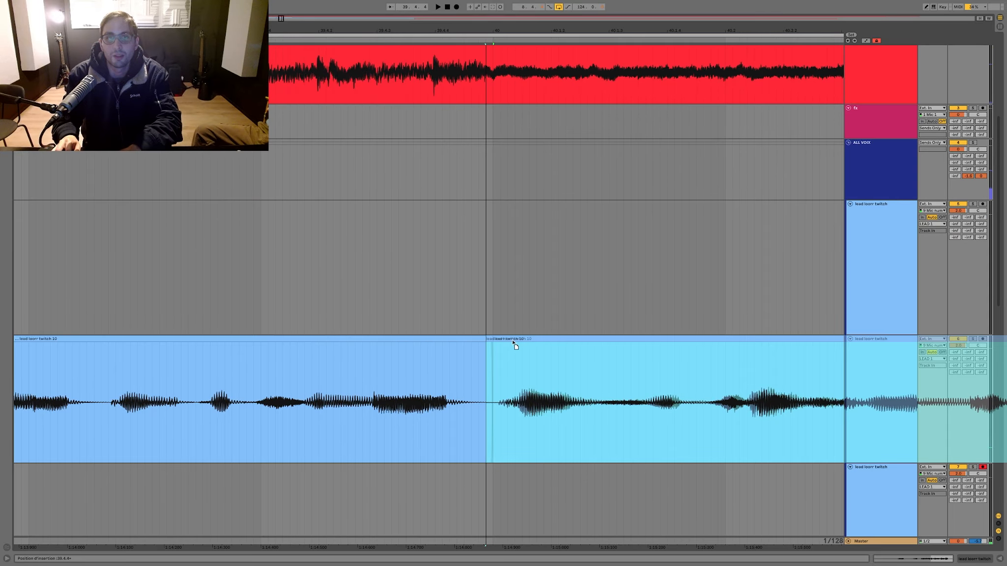
Step: Play back the comp from around bar 38 across the new edit at bar 40
{"action": "scroll", "coordinate": [487, 354], "scroll_direction": "down", "scroll_amount": 5}
{"action": "left_click", "coordinate": [187, 275]}
{"action": "key", "text": "space"}
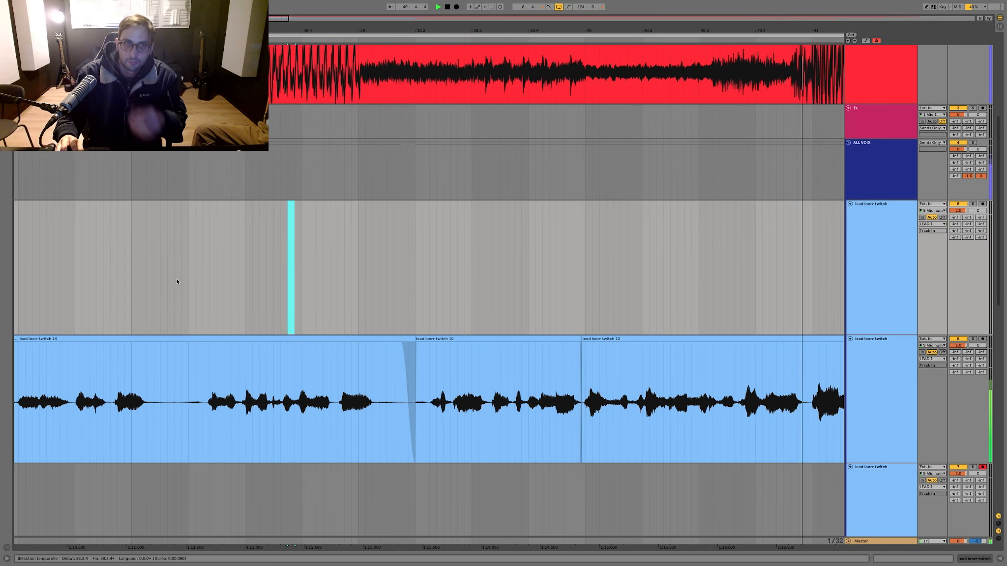
{"action": "left_click", "coordinate": [167, 283]}
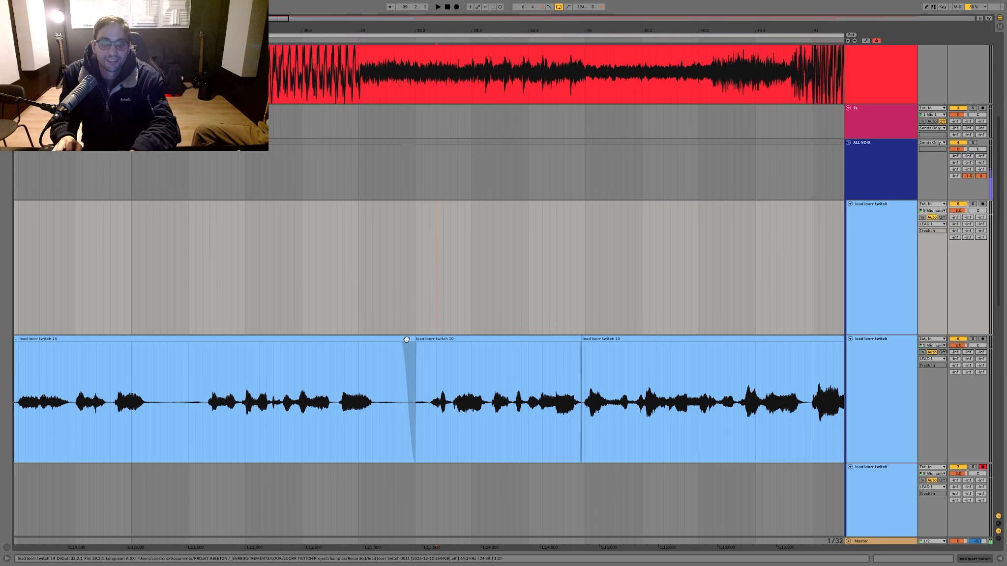
Step: Lengthen the crossfade between the comp's first two clips after bar 39 and play back the join
{"action": "mouse_move", "coordinate": [412, 339]}
{"action": "left_mouse_down"}
{"action": "mouse_move", "coordinate": [402, 338]}
{"action": "mouse_move", "coordinate": [422, 341]}
{"action": "left_mouse_up"}
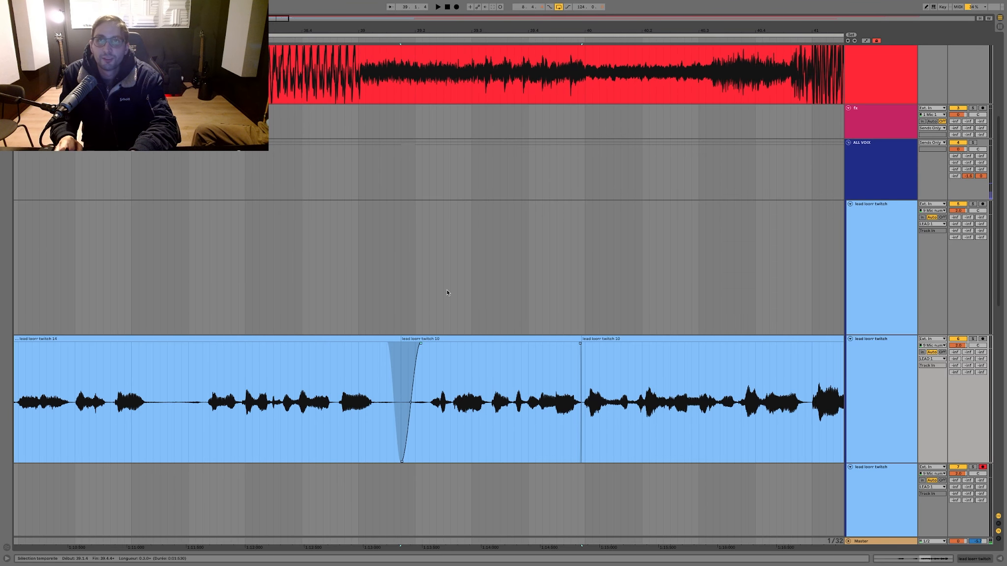
{"action": "left_click", "coordinate": [399, 288]}
{"action": "key", "text": "space"}
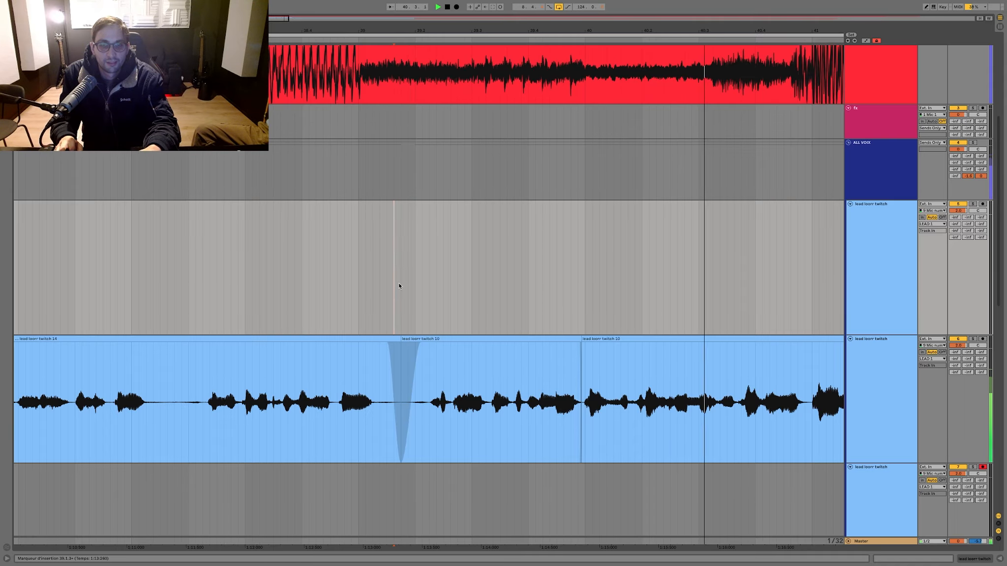
{"action": "scroll", "coordinate": [399, 286], "scroll_direction": "left", "scroll_amount": 10}
{"action": "left_click", "coordinate": [151, 264]}
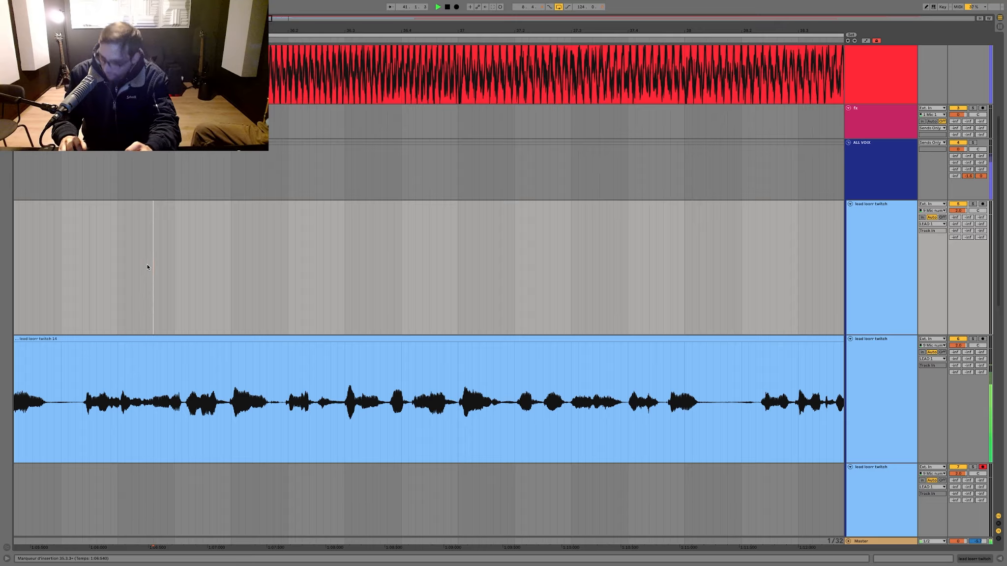
{"action": "key", "text": "space"}
Step: Record a new vocal take on the armed third lead track from around bar 37 to about bar 50
{"action": "key", "text": "minus"}
{"action": "key", "text": "minus"}
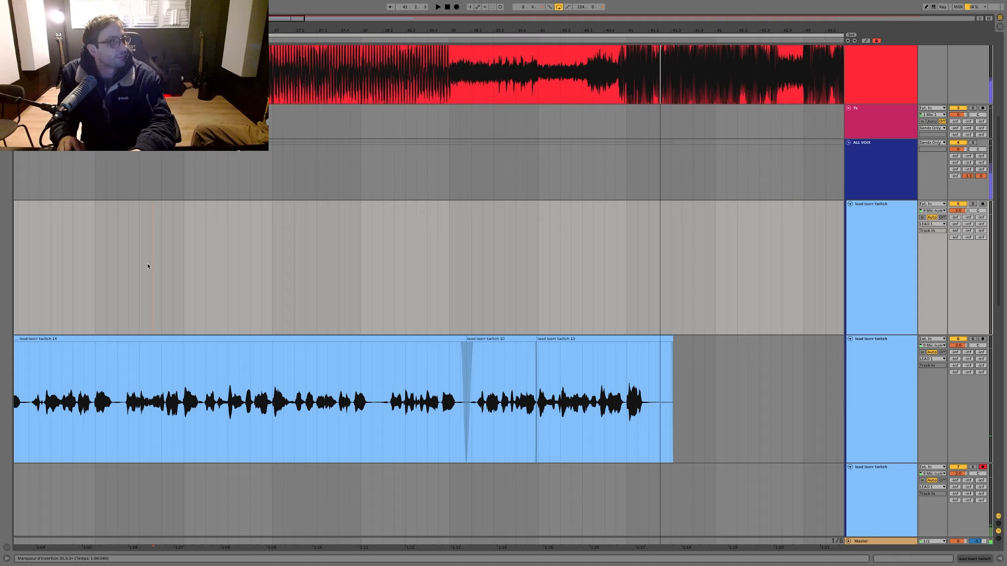
{"action": "key", "text": "minus"}
{"action": "key", "text": "minus"}
{"action": "key", "text": "minus"}
{"action": "scroll", "coordinate": [184, 272], "scroll_direction": "down", "scroll_amount": 4}
{"action": "left_click", "coordinate": [177, 385]}
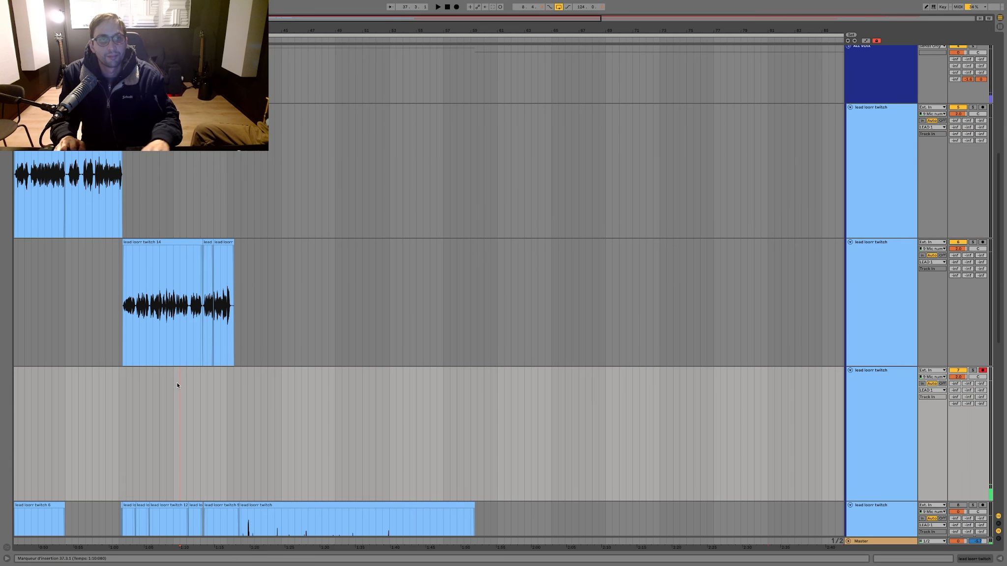
{"action": "key", "text": "F9"}
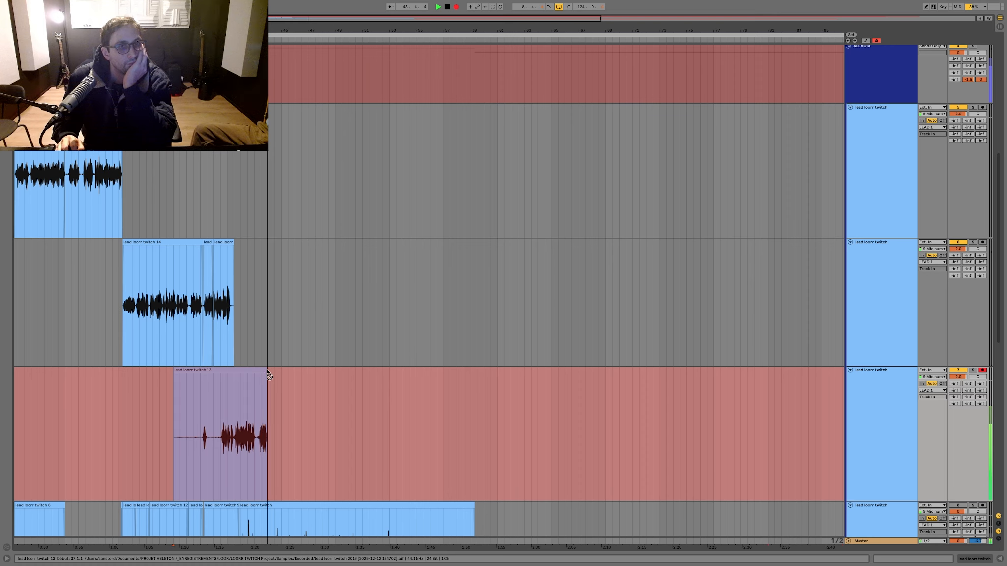
{"action": "left_click", "coordinate": [280, 318]}
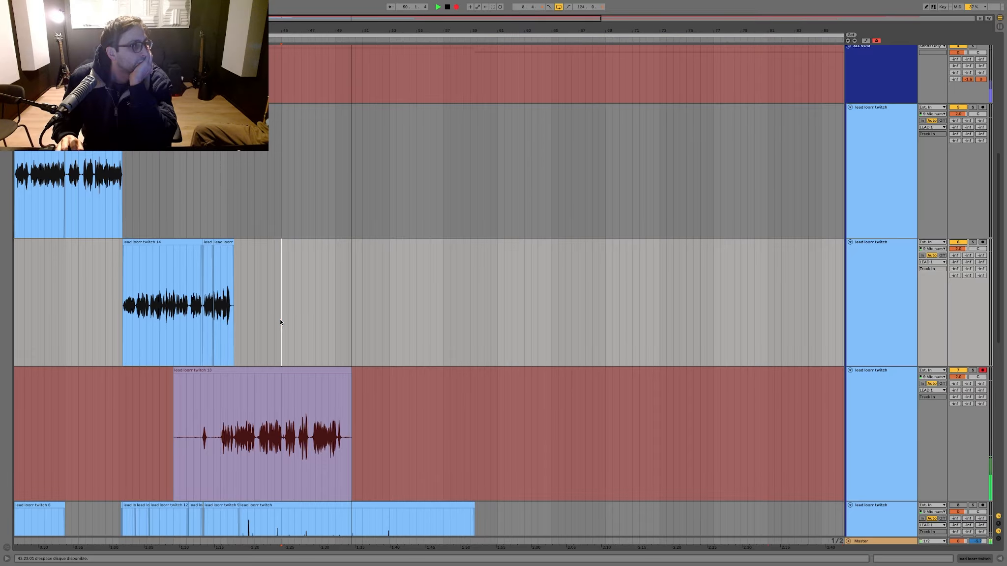
{"action": "key", "text": "space"}
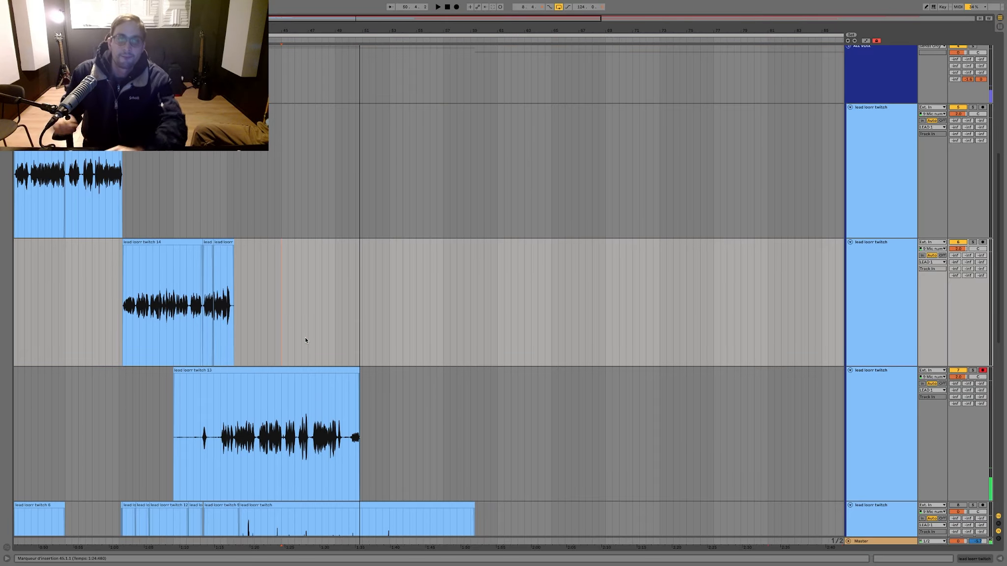
Step: Trim the new take to run from bar 40 to bar 50 and fade out its end
{"action": "scroll", "coordinate": [340, 333], "scroll_direction": "left", "scroll_amount": 1}
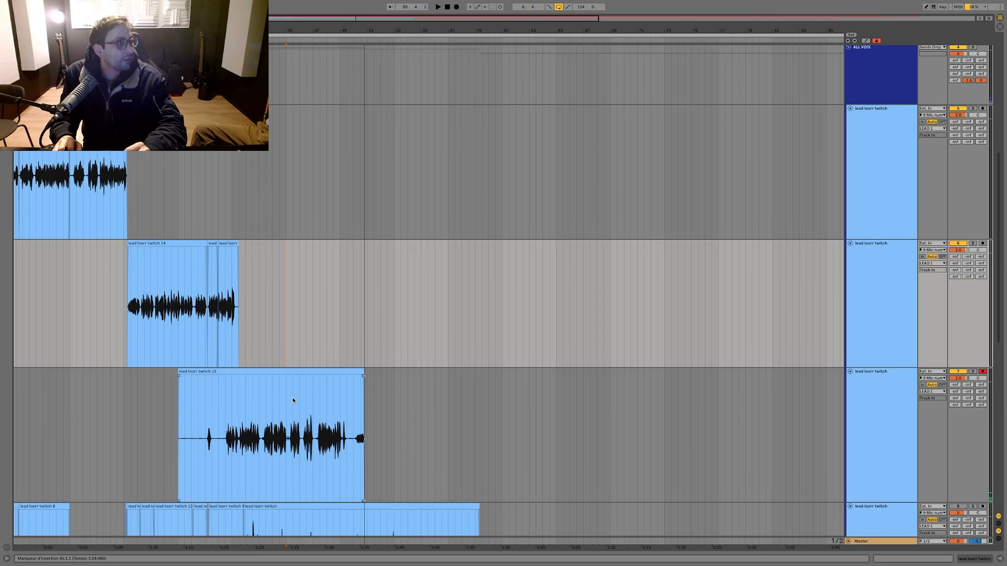
{"action": "scroll", "coordinate": [293, 401], "scroll_direction": "down", "scroll_amount": 1}
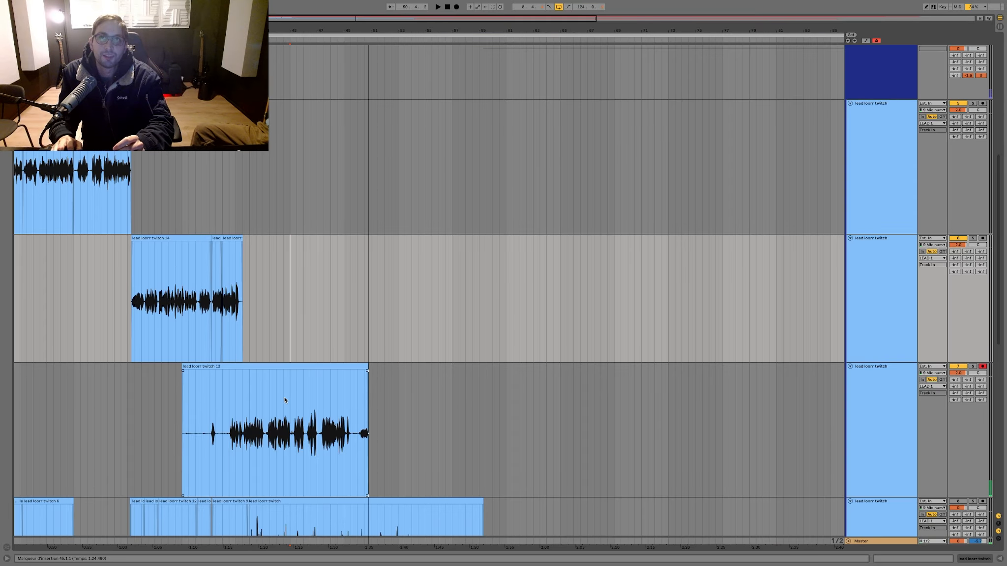
{"action": "left_click_drag", "start_coordinate": [235, 398], "coordinate": [142, 395]}
{"action": "key", "text": "Delete"}
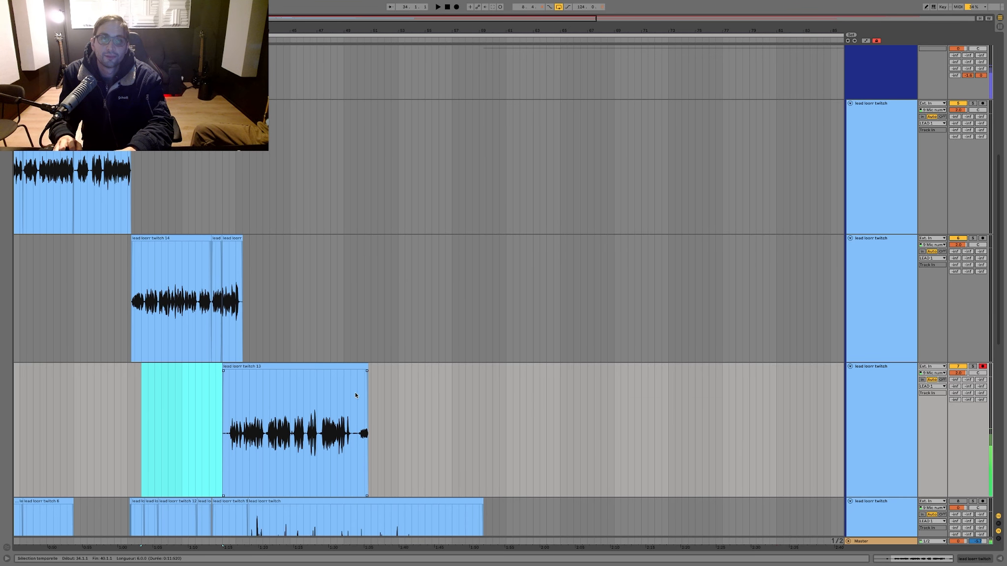
{"action": "left_click_drag", "start_coordinate": [356, 394], "coordinate": [349, 372]}
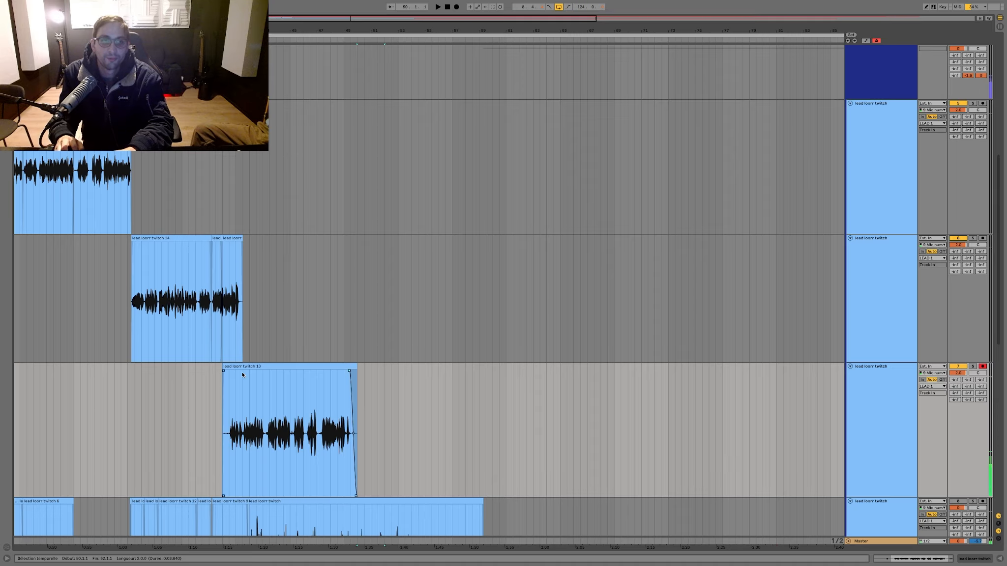
Step: Move the trimmed take up onto the first lead track and play it back from bar 40
{"action": "left_click_drag", "start_coordinate": [246, 363], "coordinate": [246, 205]}
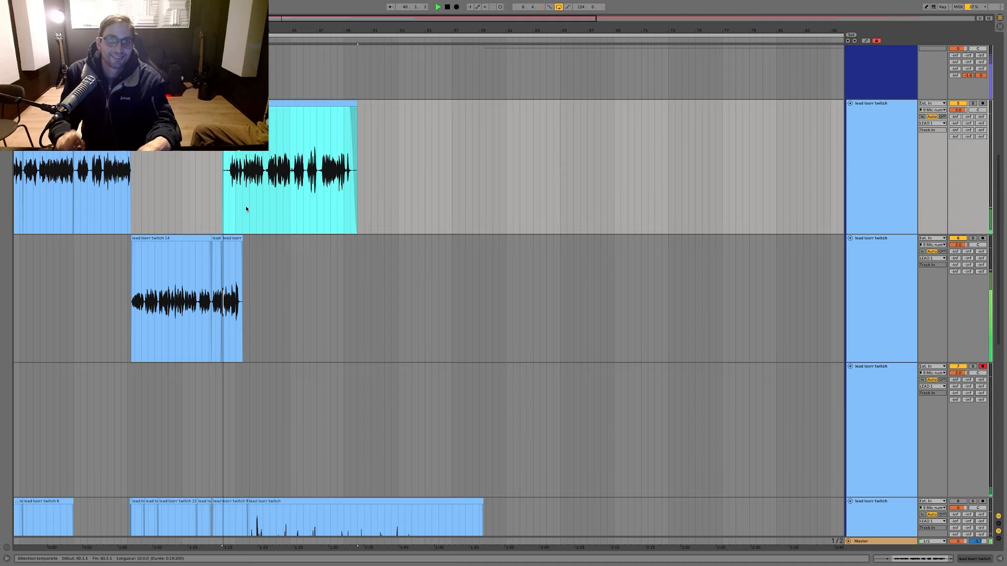
{"action": "key", "text": "space"}
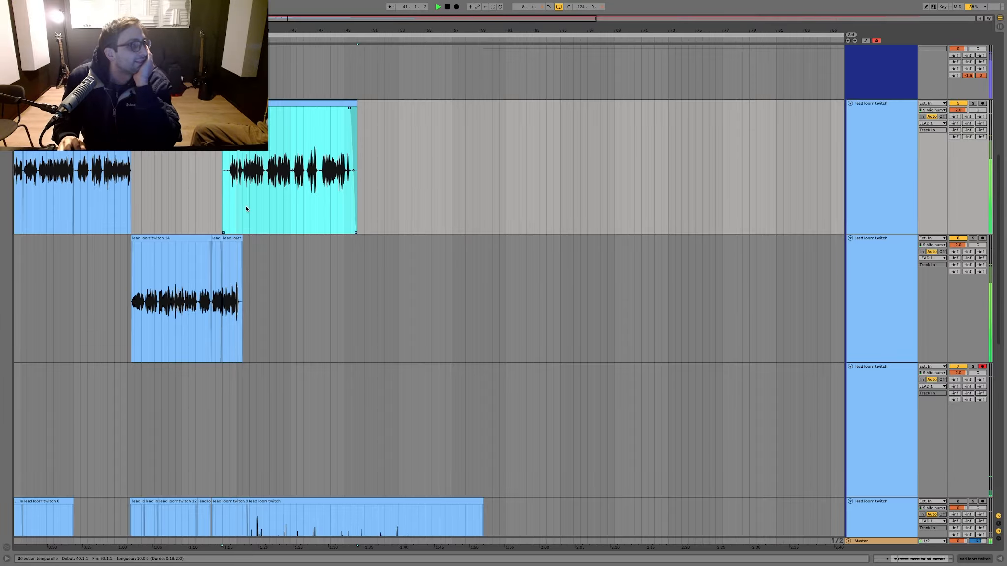
{"action": "scroll", "coordinate": [239, 189], "scroll_direction": "up", "scroll_amount": 5}
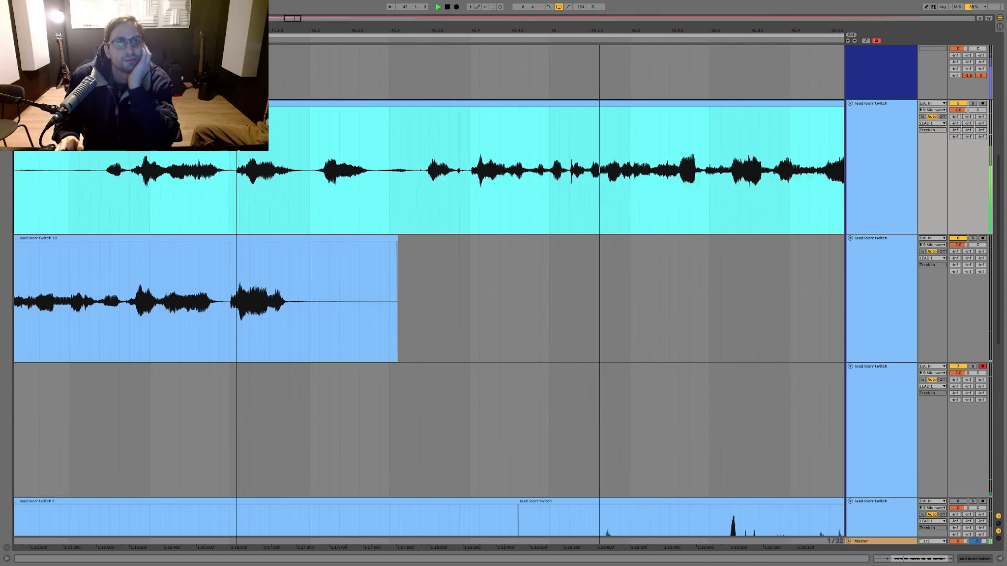
Step: Cut the take's opening phrase up to just after bar 41 and delete the leftover silent fragment before it
{"action": "left_click_drag", "start_coordinate": [315, 149], "coordinate": [78, 150]}
{"action": "key", "text": "Delete"}
{"action": "scroll", "coordinate": [196, 149], "scroll_direction": "down", "scroll_amount": 4}
{"action": "left_click_drag", "start_coordinate": [184, 150], "coordinate": [33, 155]}
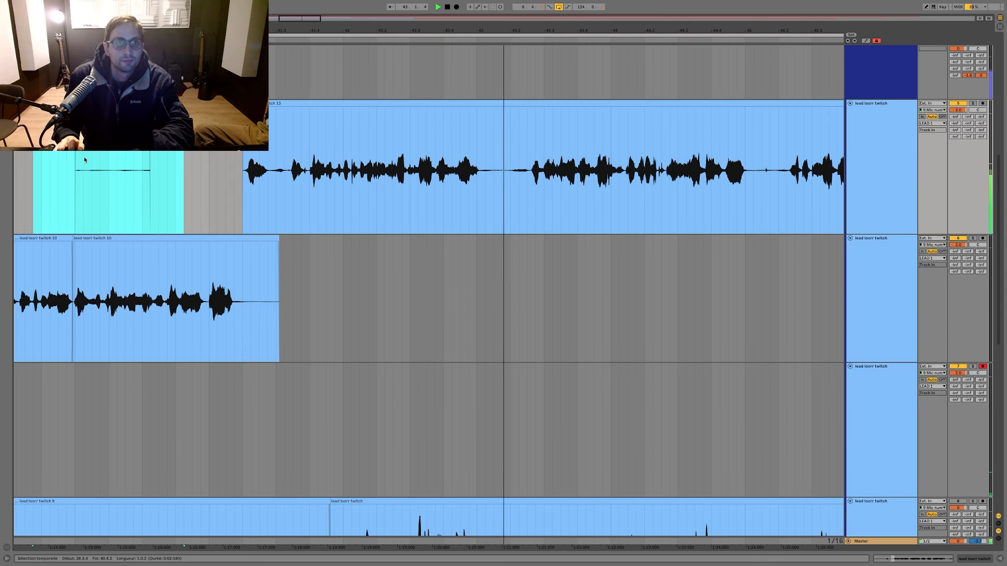
{"action": "key", "text": "Delete"}
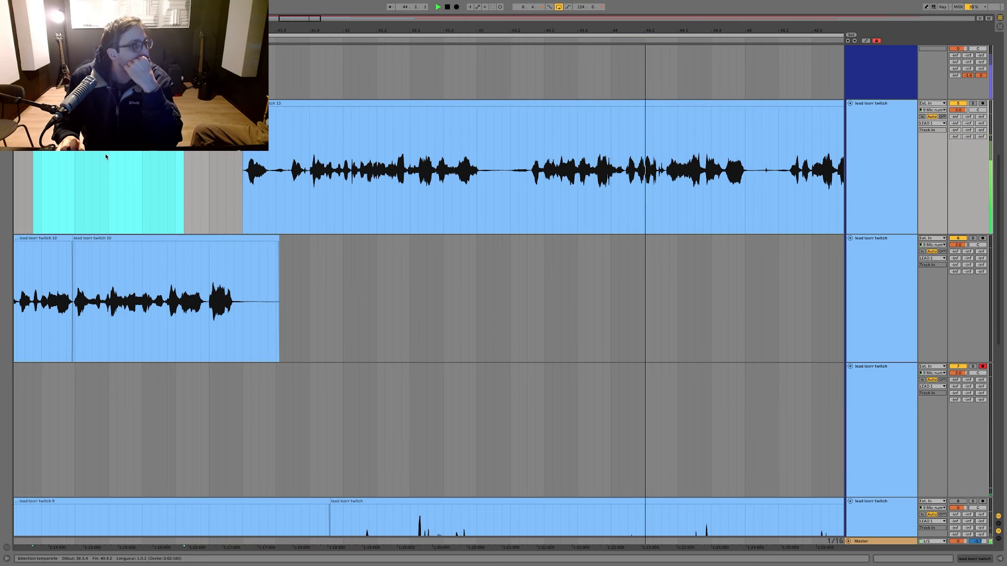
Step: Play back the take from around 45.2 with the first lead track briefly soloed
{"action": "scroll", "coordinate": [516, 164], "scroll_direction": "right", "scroll_amount": 3}
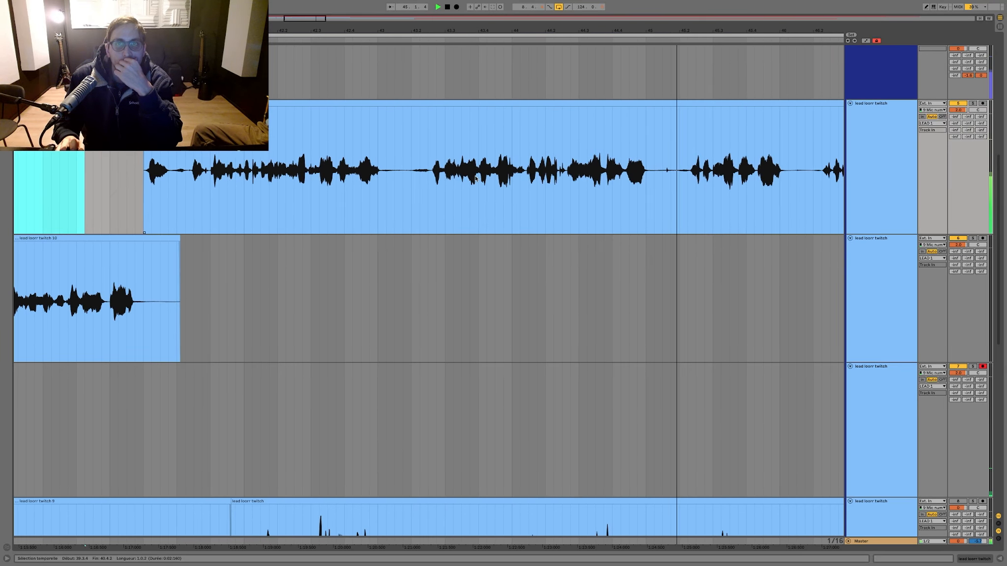
{"action": "scroll", "coordinate": [553, 139], "scroll_direction": "right", "scroll_amount": 3}
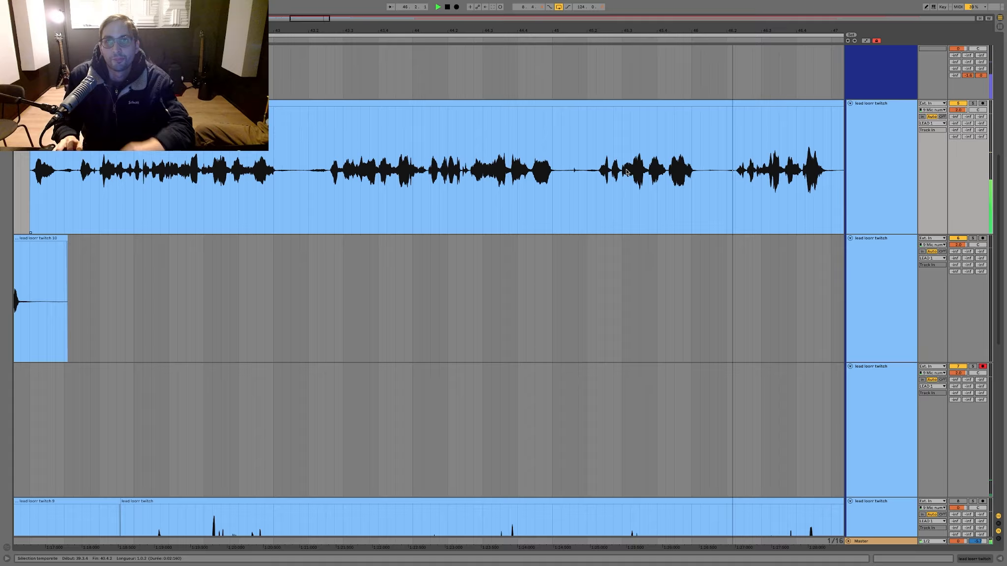
{"action": "left_click", "coordinate": [596, 135]}
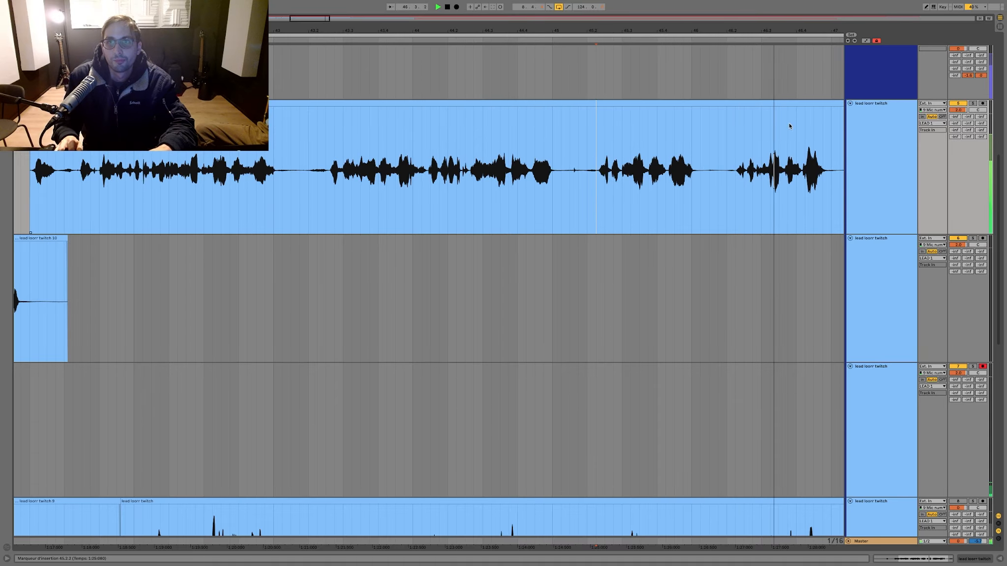
{"action": "left_click", "coordinate": [974, 103]}
{"action": "left_click", "coordinate": [973, 103]}
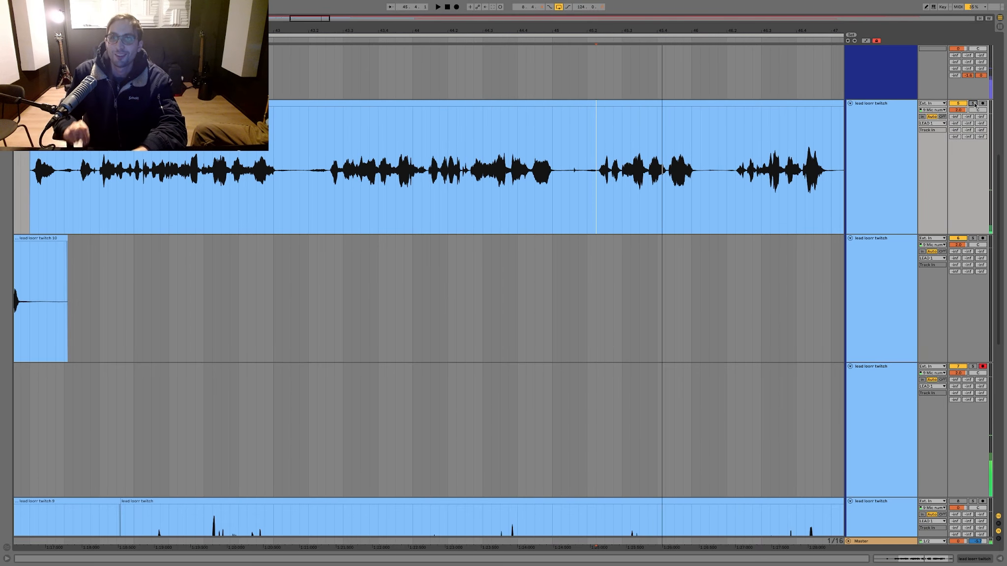
Step: Move the trimmed take from the first lead track down onto the fourth lead track, keeping its position in time
{"action": "left_click", "coordinate": [465, 164]}
{"action": "key", "text": "minus"}
{"action": "key", "text": "minus"}
{"action": "key", "text": "minus"}
{"action": "left_click_drag", "start_coordinate": [343, 139], "coordinate": [724, 163]}
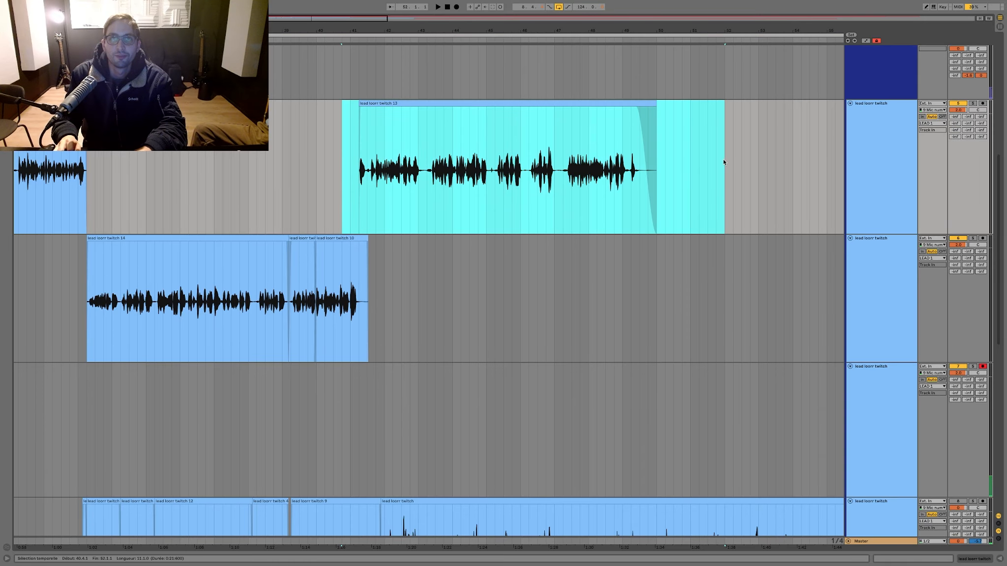
{"action": "left_click_drag", "start_coordinate": [498, 103], "coordinate": [504, 518]}
Step: Record another vocal take on the armed third lead track from 38.4.1 to about bar 49
{"action": "left_click", "coordinate": [274, 404]}
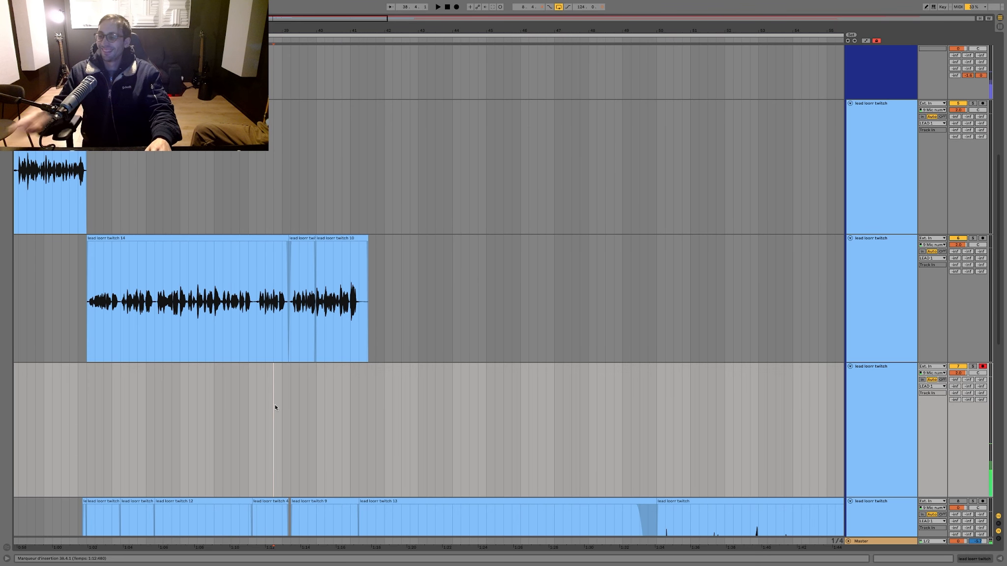
{"action": "key", "text": "F9"}
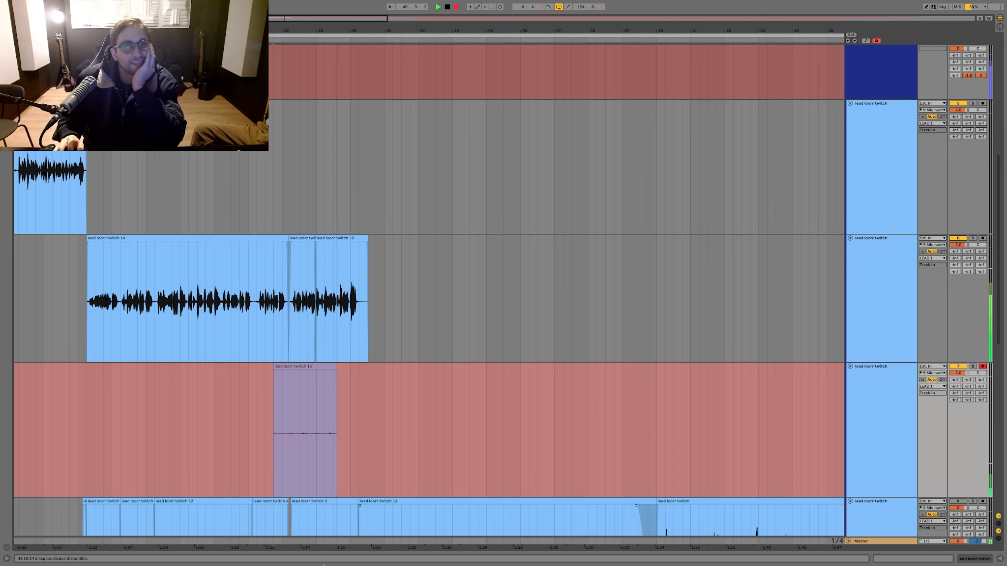
{"action": "left_click", "coordinate": [282, 339]}
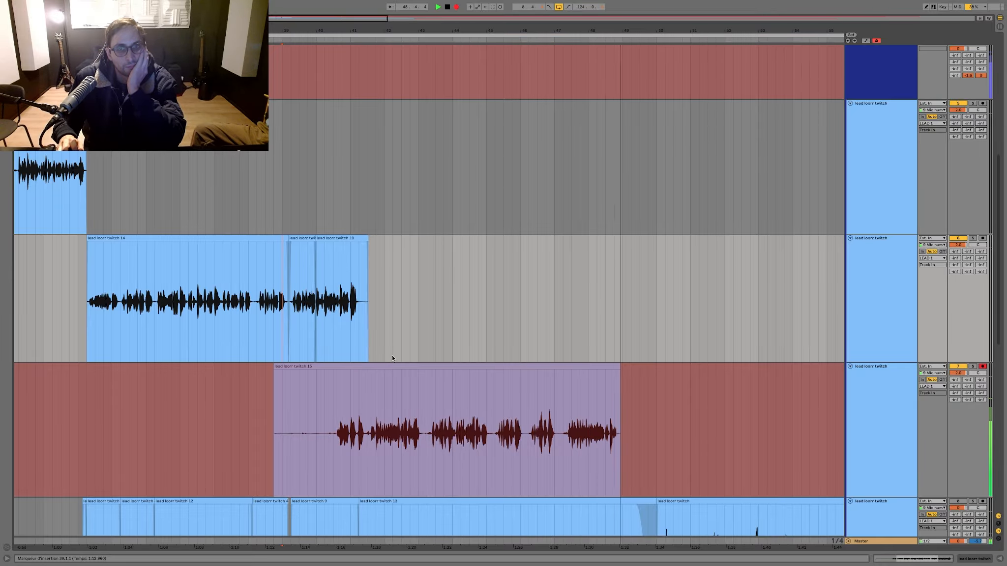
{"action": "scroll", "coordinate": [546, 394], "scroll_direction": "down", "scroll_amount": 2}
{"action": "key", "text": "space"}
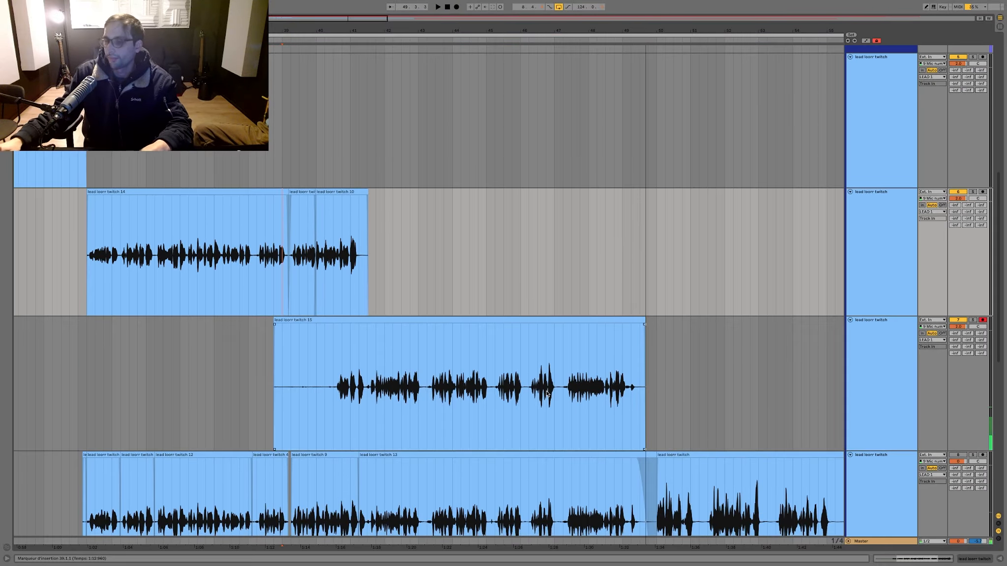
Step: Delete the take just recorded on the third lead track
{"action": "left_click", "coordinate": [588, 387]}
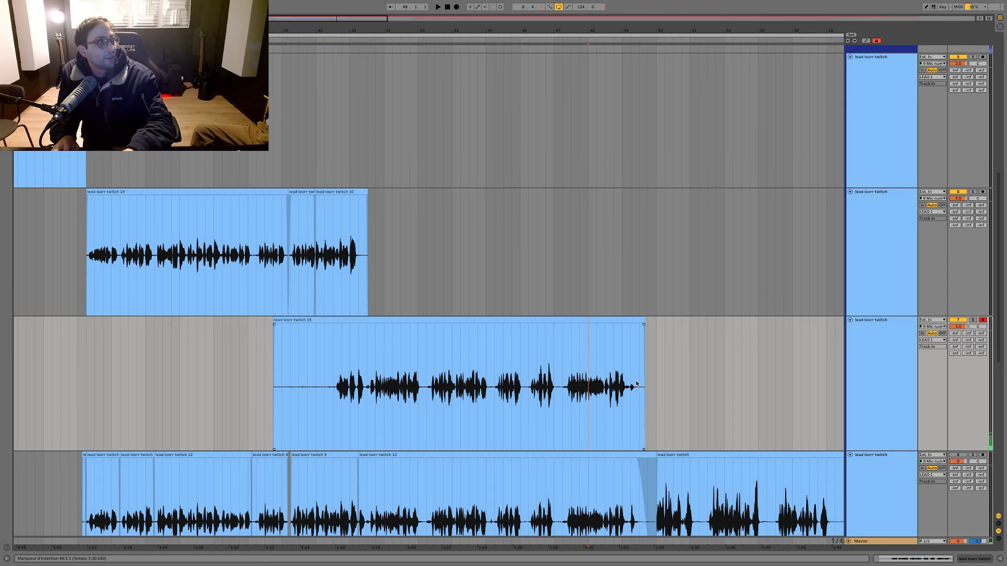
{"action": "left_click_drag", "start_coordinate": [704, 385], "coordinate": [269, 364]}
{"action": "key", "text": "Delete"}
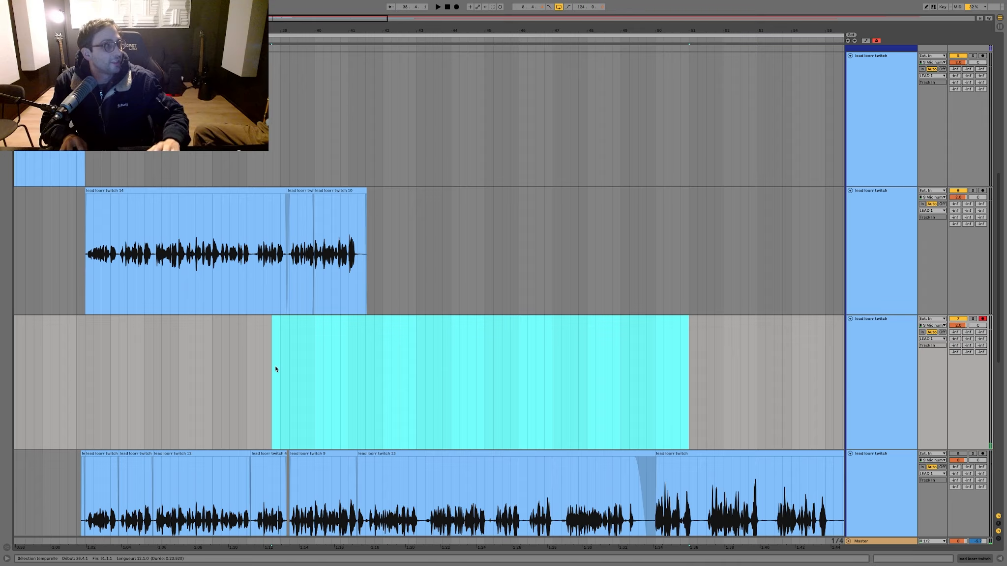
Step: Fade out the end of the comp's last clip and record a new take from 39.1.1 to about bar 50 on the third lead track
{"action": "scroll", "coordinate": [277, 373], "scroll_direction": "right", "scroll_amount": 2}
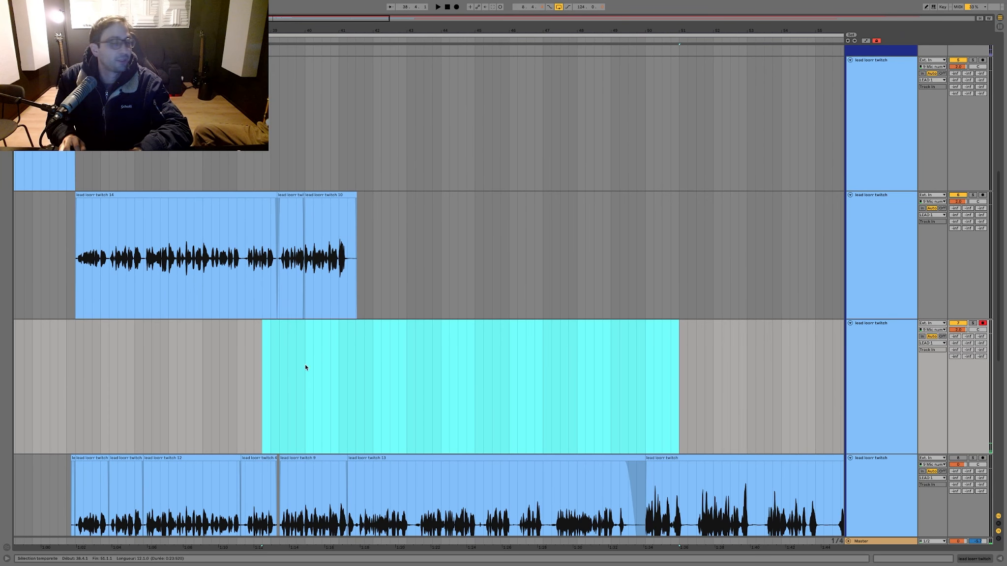
{"action": "left_click", "coordinate": [271, 344]}
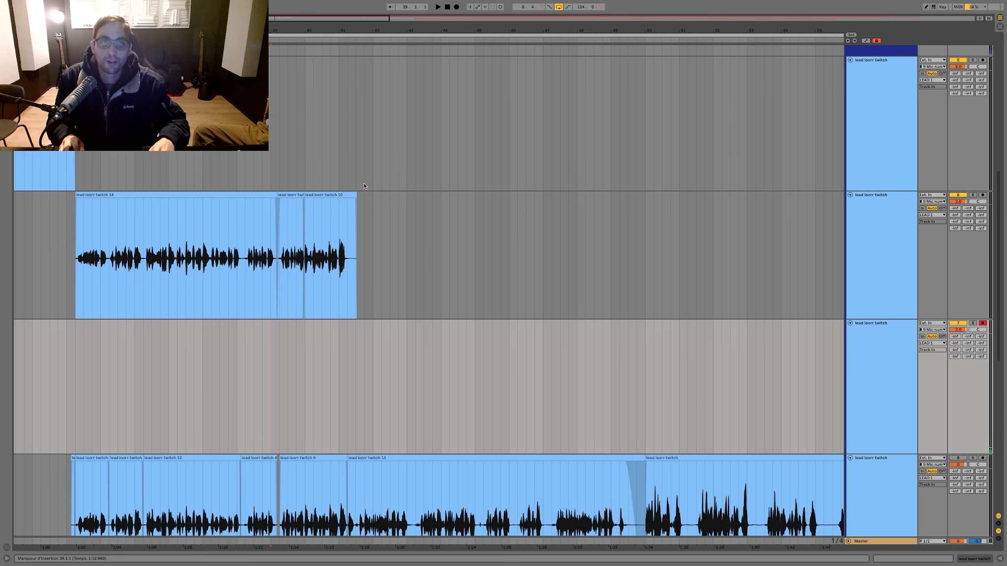
{"action": "left_click", "coordinate": [353, 199]}
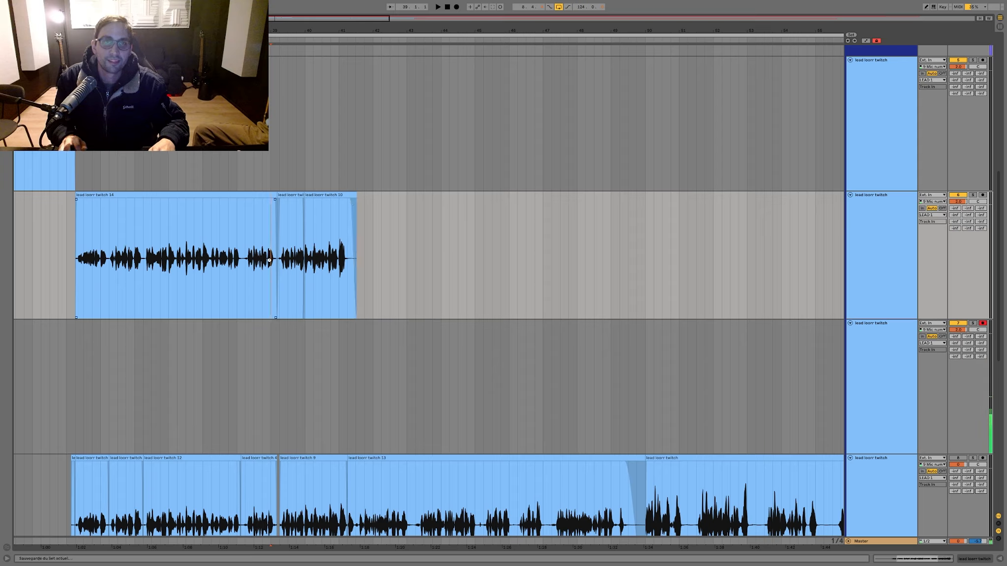
{"action": "key", "text": "F9"}
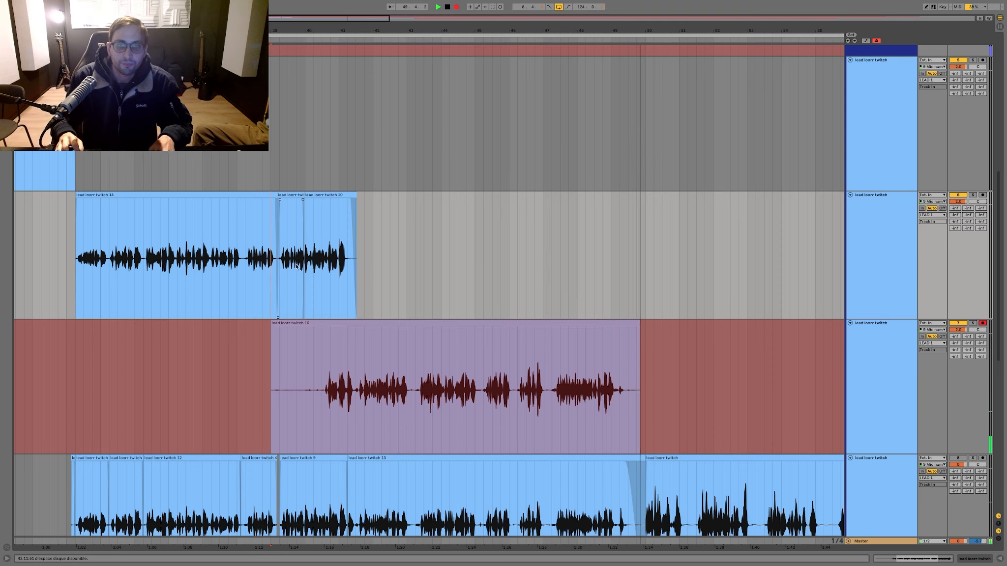
{"action": "key", "text": "space"}
Step: Cut the new take's opening up to shortly after bar 41 and move the rest onto the comp on the second lead track
{"action": "left_click_drag", "start_coordinate": [352, 351], "coordinate": [220, 337]}
{"action": "key", "text": "Delete"}
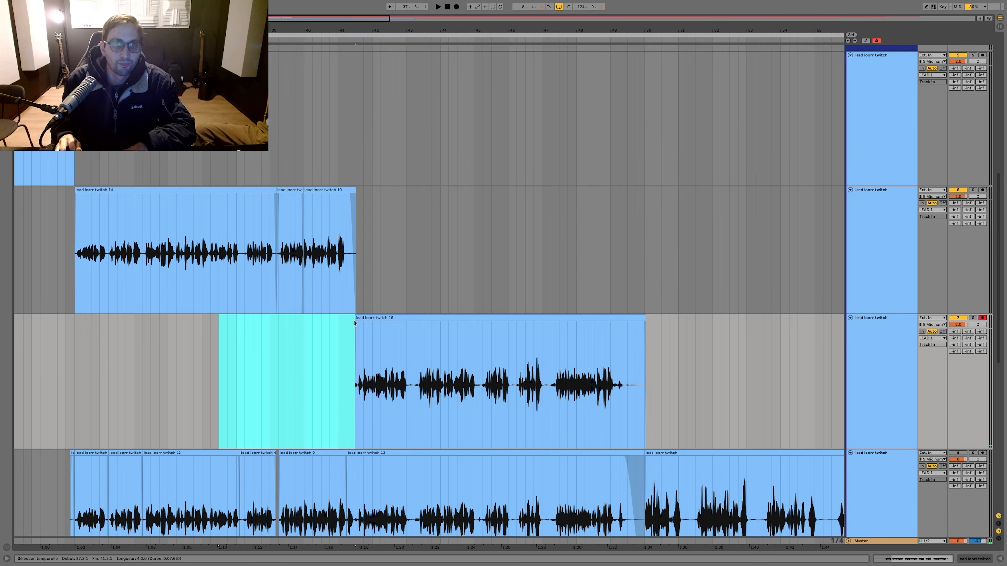
{"action": "left_click_drag", "start_coordinate": [353, 320], "coordinate": [353, 193]}
Step: Play back the comp from just before bar 41 and examine the join with the newly added take
{"action": "left_click", "coordinate": [332, 284]}
{"action": "key", "text": "space"}
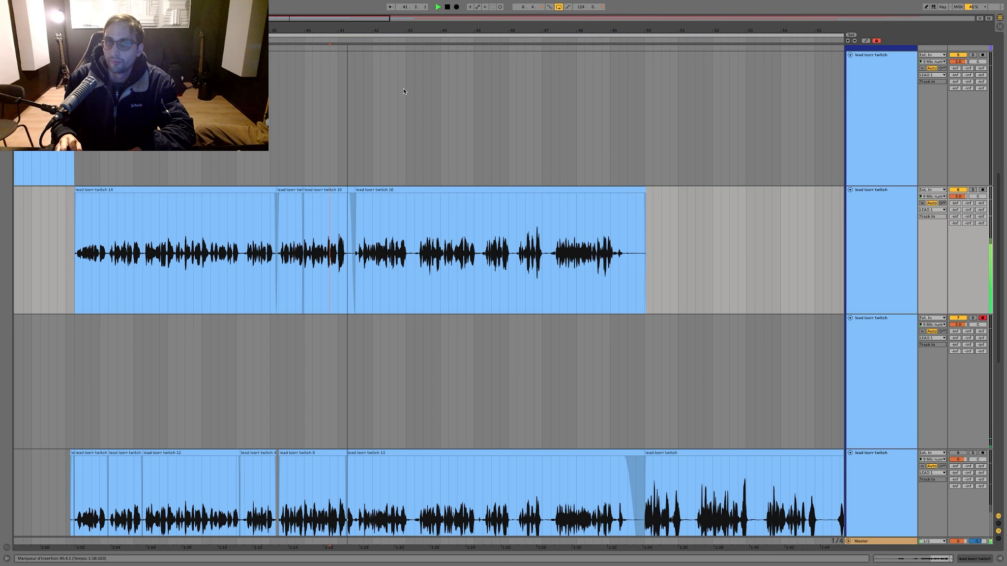
{"action": "left_click_drag", "start_coordinate": [359, 31], "coordinate": [359, 74]}
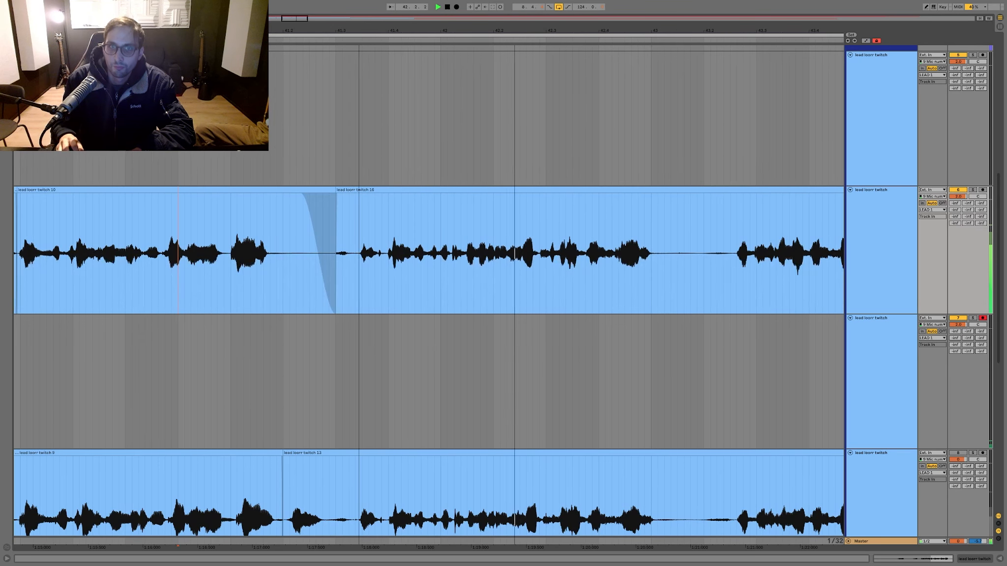
Step: Extend the added take's start back to shortly after bar 41 and move the take from the second to the first lead track
{"action": "left_click_drag", "start_coordinate": [337, 206], "coordinate": [279, 196]}
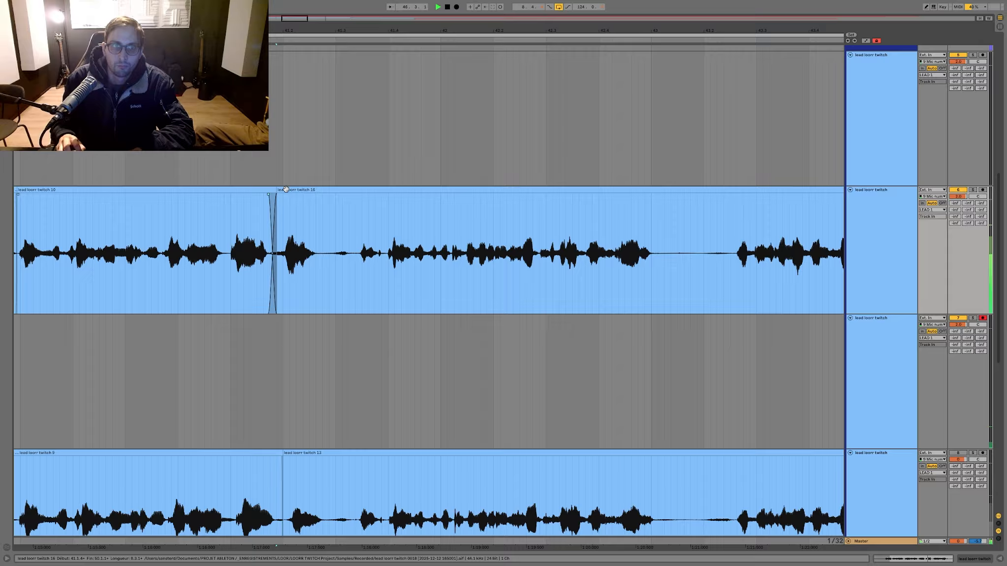
{"action": "left_click_drag", "start_coordinate": [285, 189], "coordinate": [288, 189]}
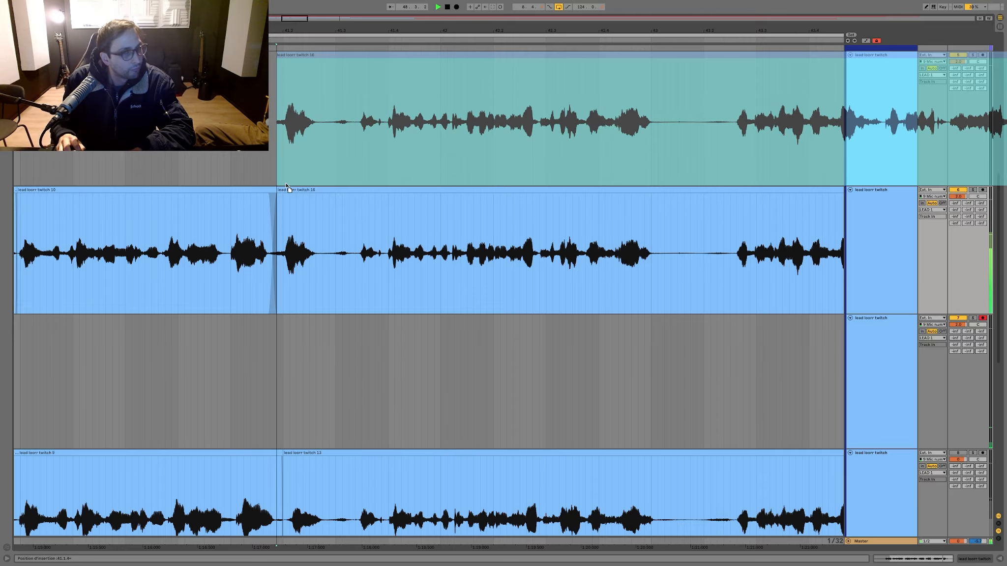
{"action": "left_click_drag", "start_coordinate": [289, 189], "coordinate": [289, 185]}
Step: Play back the vocals across the join from about 40.4 and again from about 44.2
{"action": "left_click", "coordinate": [204, 246]}
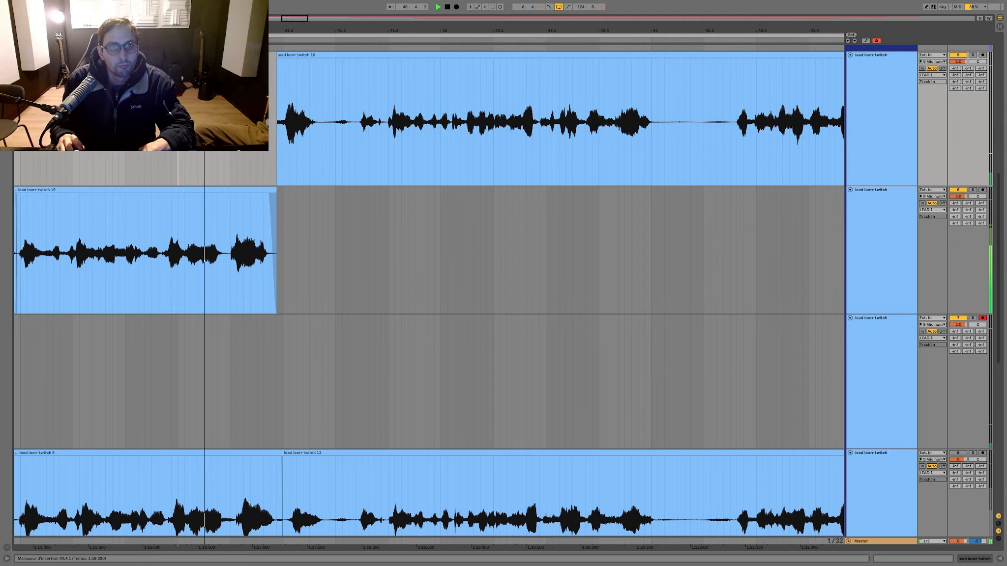
{"action": "key", "text": "space"}
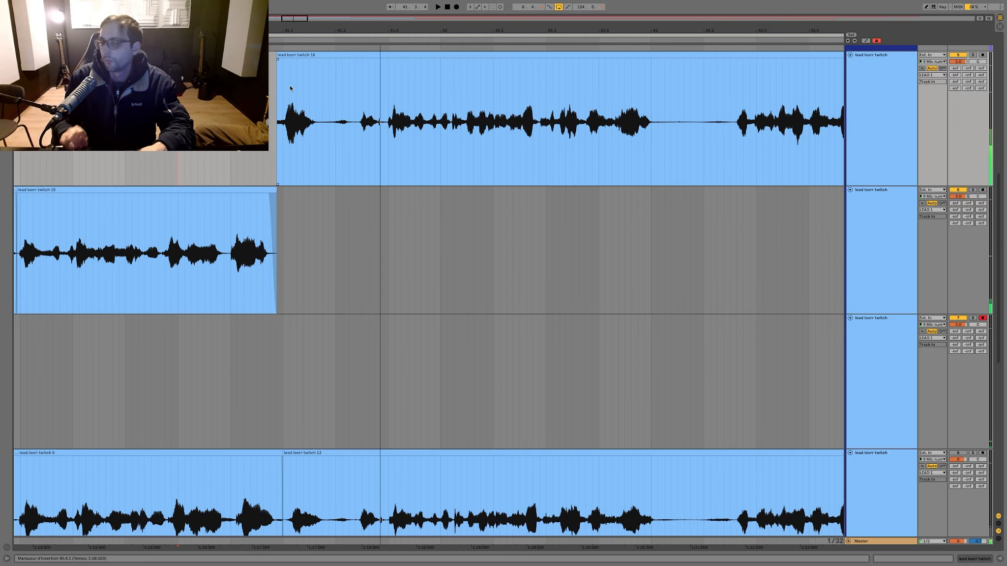
{"action": "key", "text": "minus"}
{"action": "key", "text": "minus"}
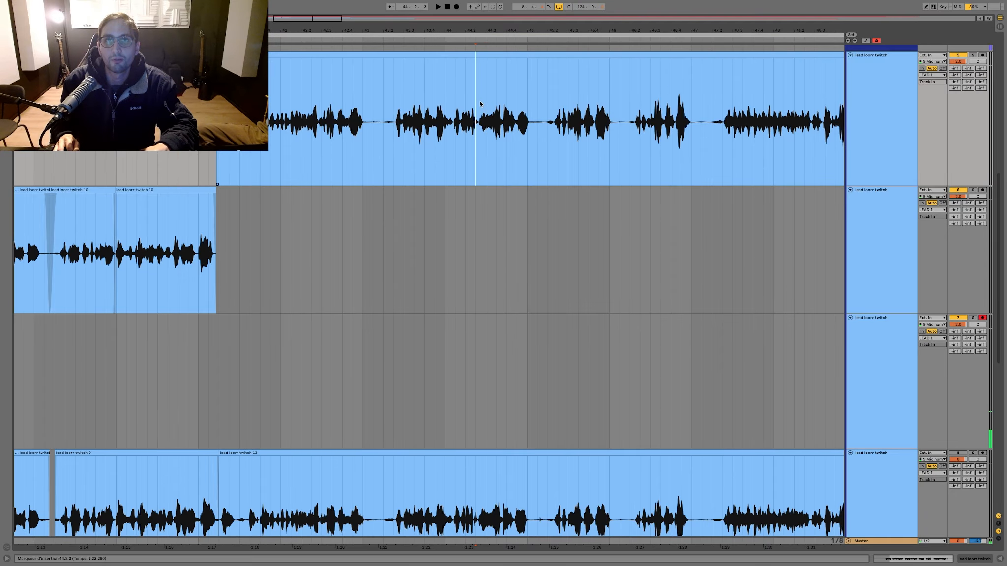
{"action": "key", "text": "space"}
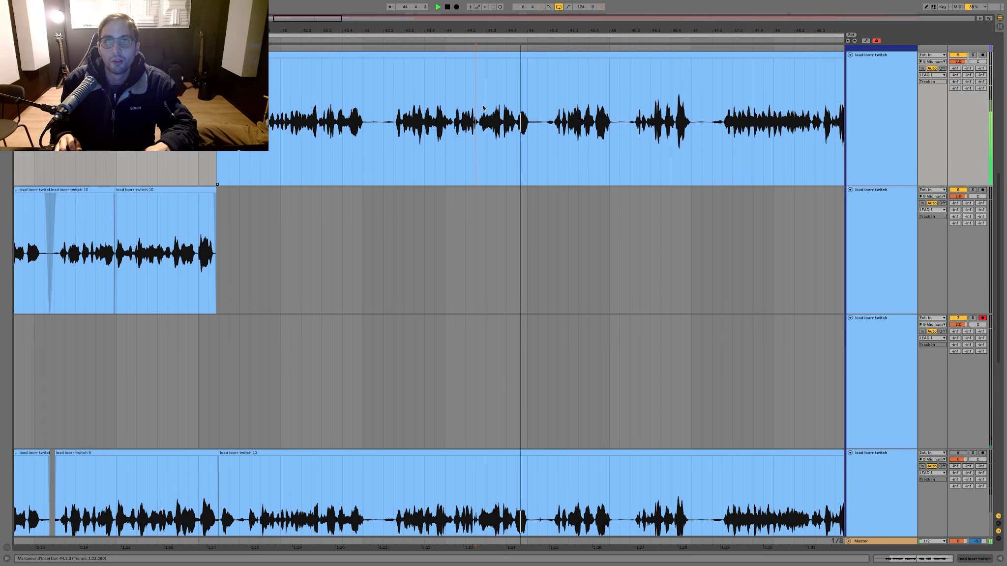
Step: Try replacing the phrase ending around bar 45 on the first lead track with the matching section from the fourth lead track
{"action": "left_click_drag", "start_coordinate": [528, 31], "coordinate": [528, 61]}
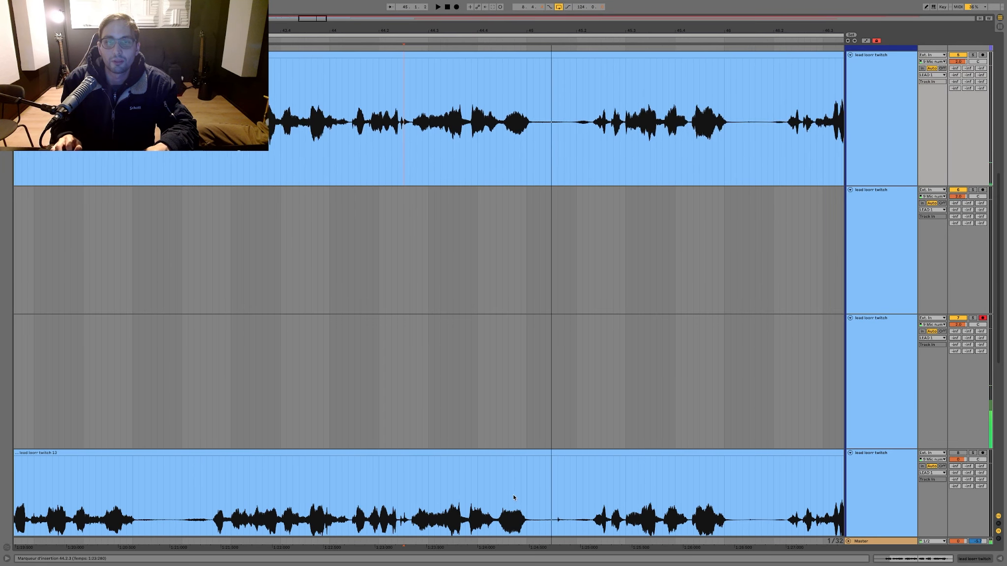
{"action": "mouse_move", "coordinate": [540, 493]}
{"action": "left_mouse_down"}
{"action": "mouse_move", "coordinate": [460, 484]}
{"action": "mouse_move", "coordinate": [484, 274]}
{"action": "mouse_move", "coordinate": [472, 162]}
{"action": "left_mouse_up"}
{"action": "left_click", "coordinate": [246, 169]}
{"action": "key", "text": "space"}
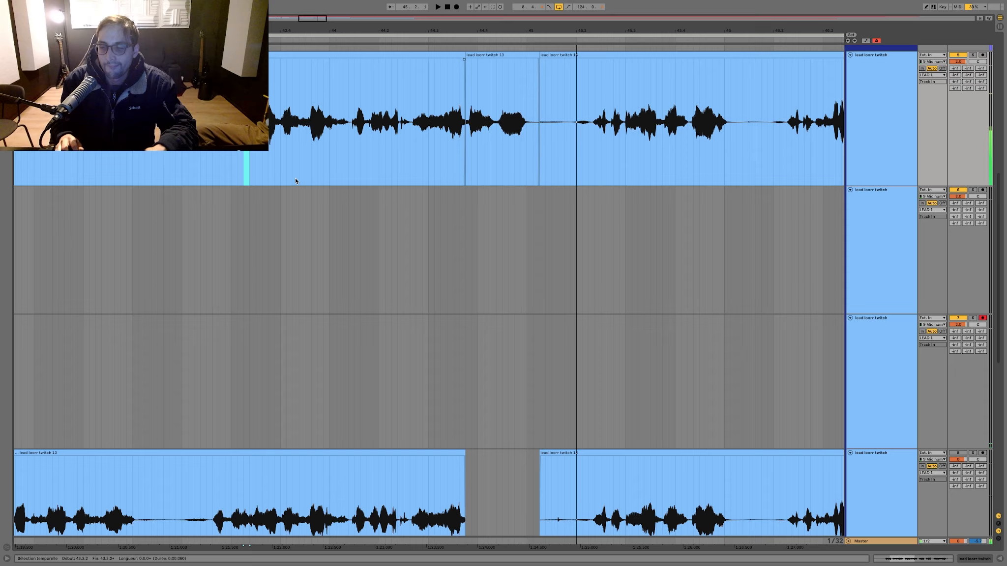
{"action": "key", "text": "space"}
{"action": "key", "text": "ctrl+z"}
Step: Deactivate the take on the first lead track and record a new one from 39.1.1 to about bar 50 on the third lead track
{"action": "left_click", "coordinate": [344, 228]}
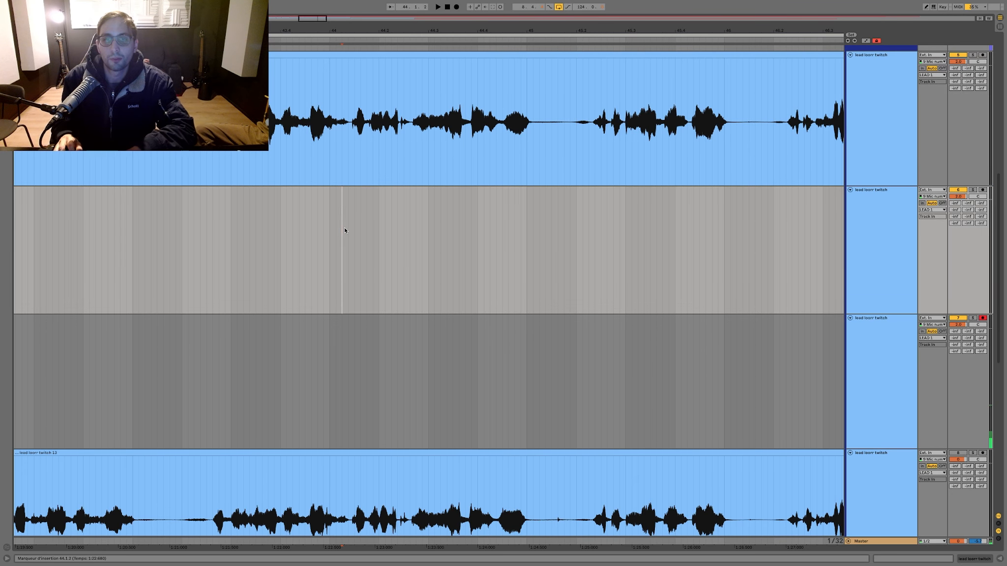
{"action": "scroll", "coordinate": [345, 228], "scroll_direction": "down", "scroll_amount": 3}
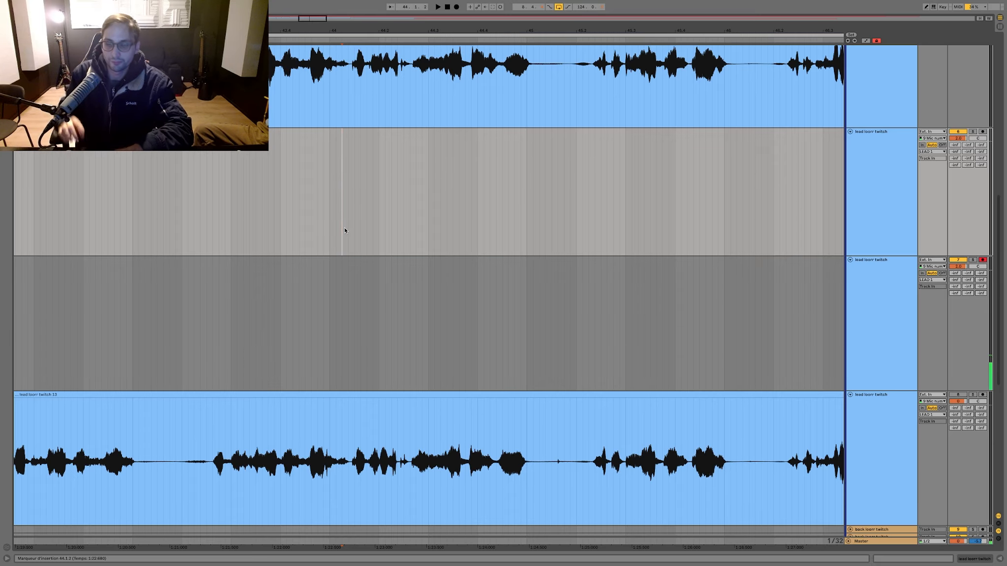
{"action": "left_click", "coordinate": [385, 229]}
{"action": "scroll", "coordinate": [384, 229], "scroll_direction": "down", "scroll_amount": 5}
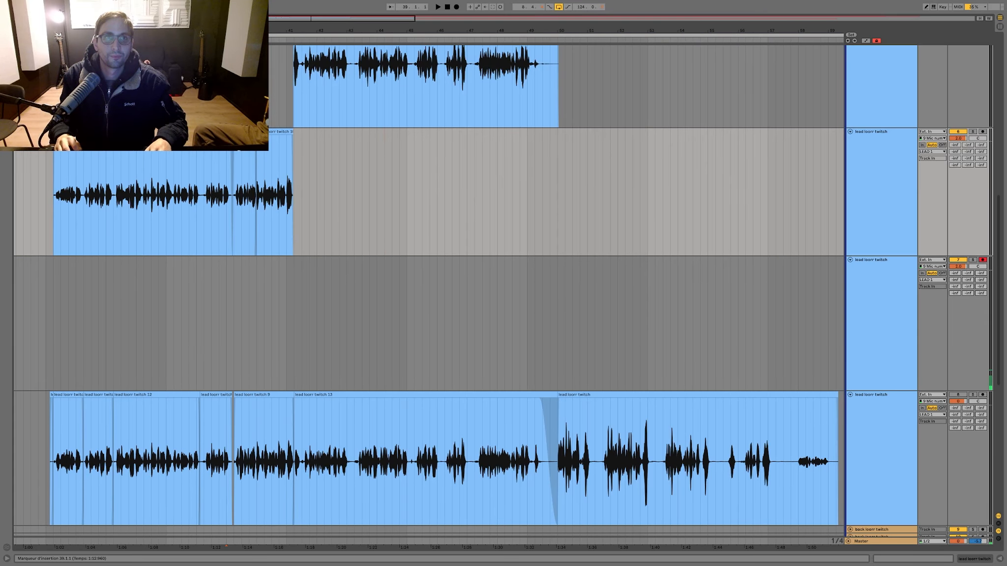
{"action": "key", "text": "F9"}
{"action": "left_click_drag", "start_coordinate": [241, 95], "coordinate": [619, 97]}
{"action": "key", "text": "0"}
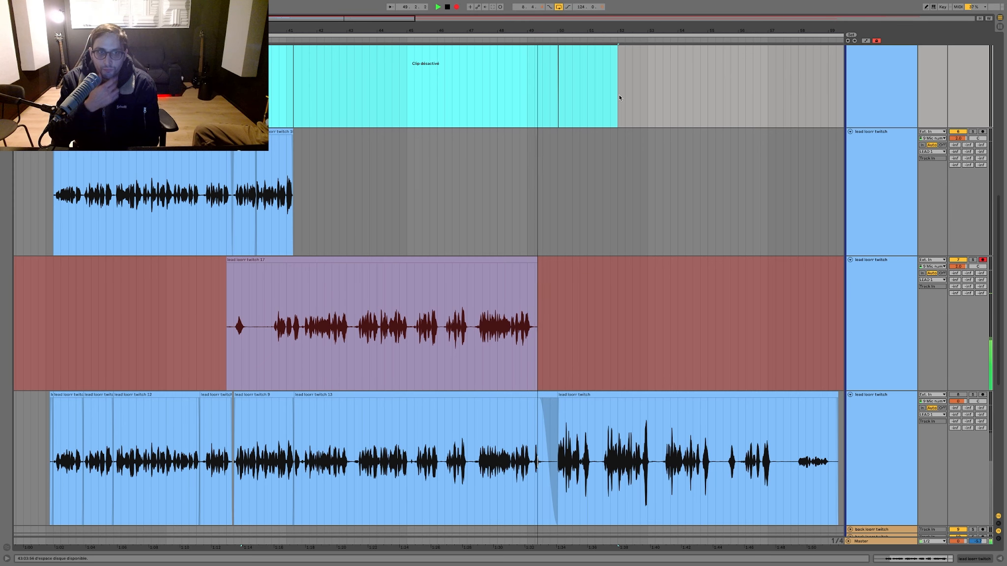
{"action": "key", "text": "space"}
Step: Delete the new take's opening up to about 40.2 and move the deactivated take from bar 45 onward to the fourth lead track
{"action": "left_click_drag", "start_coordinate": [256, 317], "coordinate": [174, 306]}
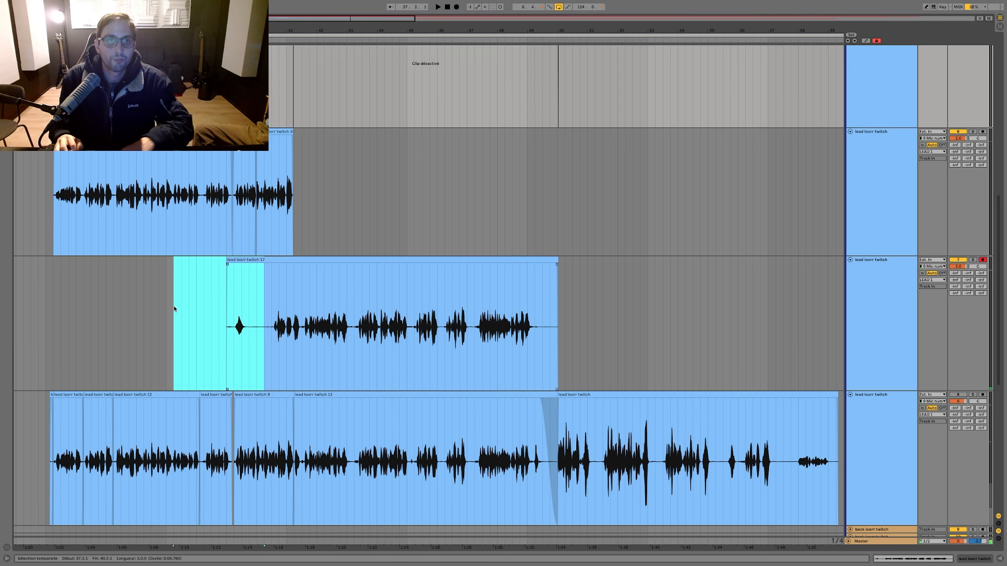
{"action": "key", "text": "Delete"}
{"action": "left_click_drag", "start_coordinate": [632, 86], "coordinate": [406, 88]}
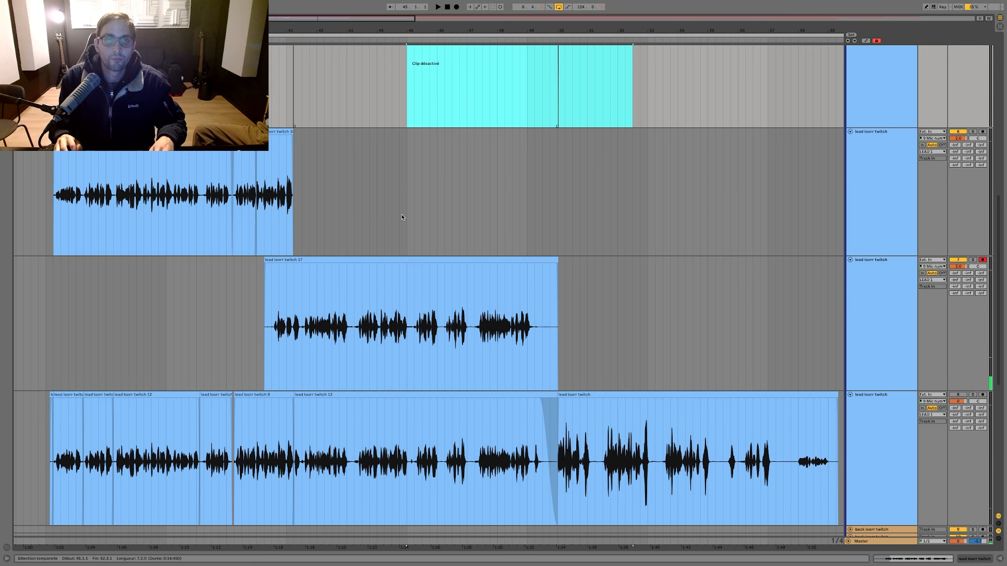
{"action": "key", "text": "ctrl+x"}
{"action": "left_click", "coordinate": [409, 433]}
{"action": "key", "text": "ctrl+v"}
Step: Move the trimmed new take from the third onto the first lead track and play it back
{"action": "left_click_drag", "start_coordinate": [359, 267], "coordinate": [360, 54]}
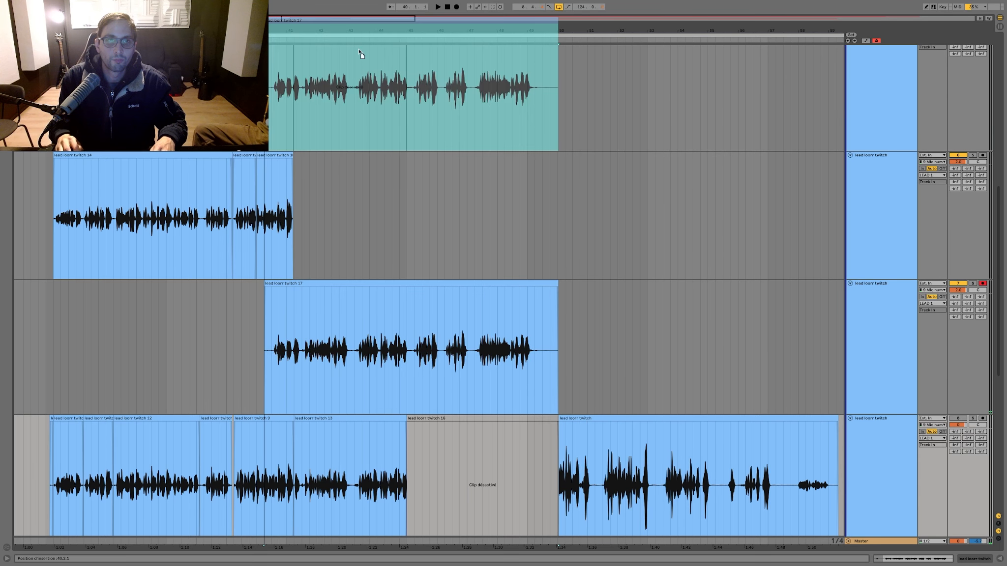
{"action": "left_click_drag", "start_coordinate": [358, 96], "coordinate": [356, 92]}
{"action": "scroll", "coordinate": [356, 93], "scroll_direction": "up", "scroll_amount": 3}
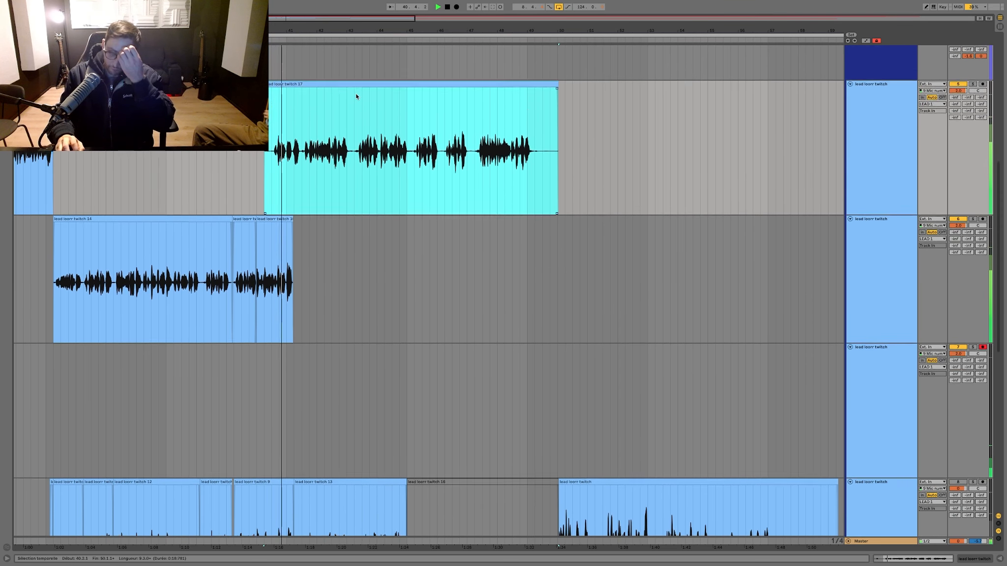
{"action": "scroll", "coordinate": [282, 118], "scroll_direction": "up", "scroll_amount": 7}
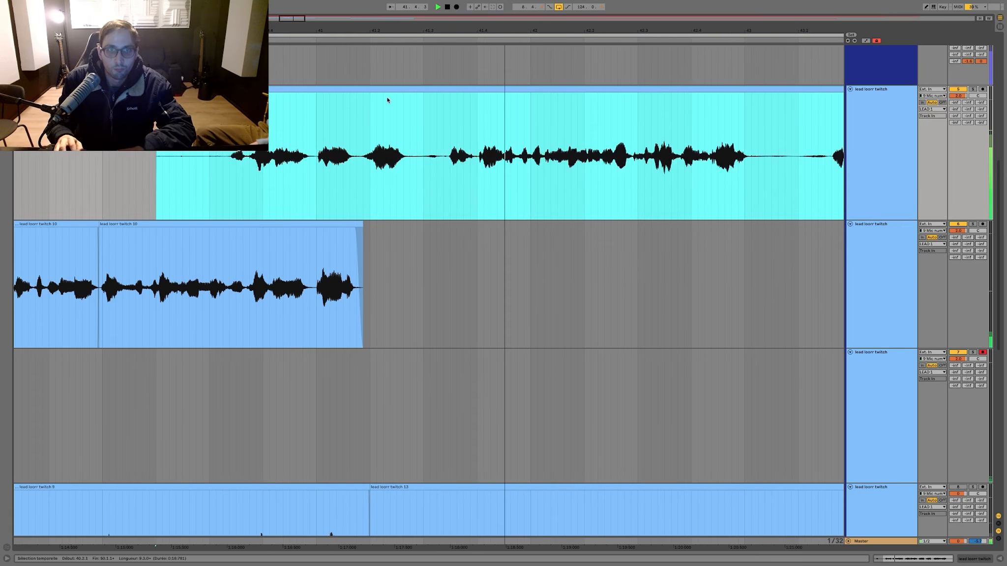
Step: Cut the take's opening up to just before 41.3 on the first lead track and fade in its start
{"action": "left_click_drag", "start_coordinate": [416, 139], "coordinate": [109, 128]}
{"action": "key", "text": "Delete"}
{"action": "key", "text": "Delete"}
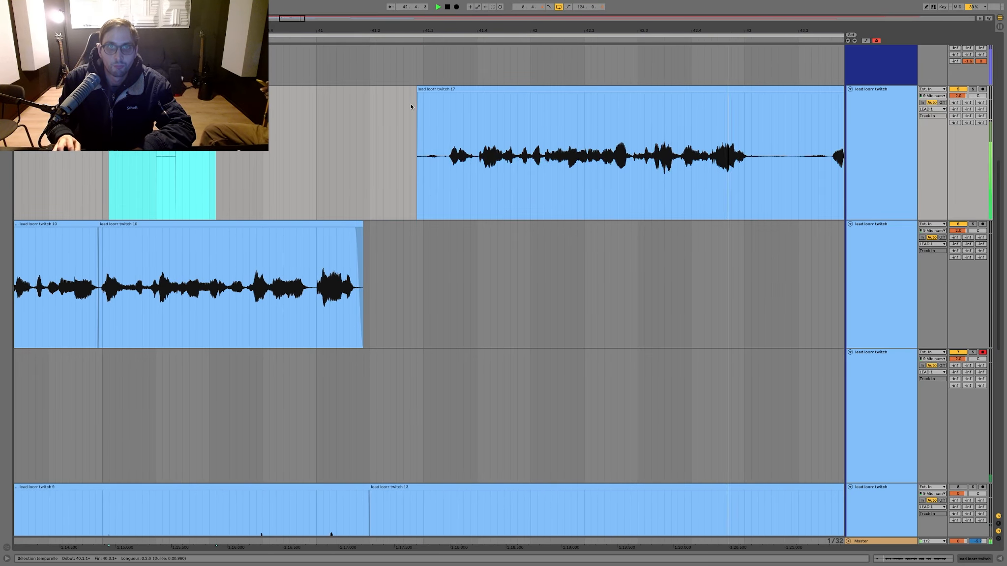
{"action": "left_click_drag", "start_coordinate": [417, 90], "coordinate": [438, 93]}
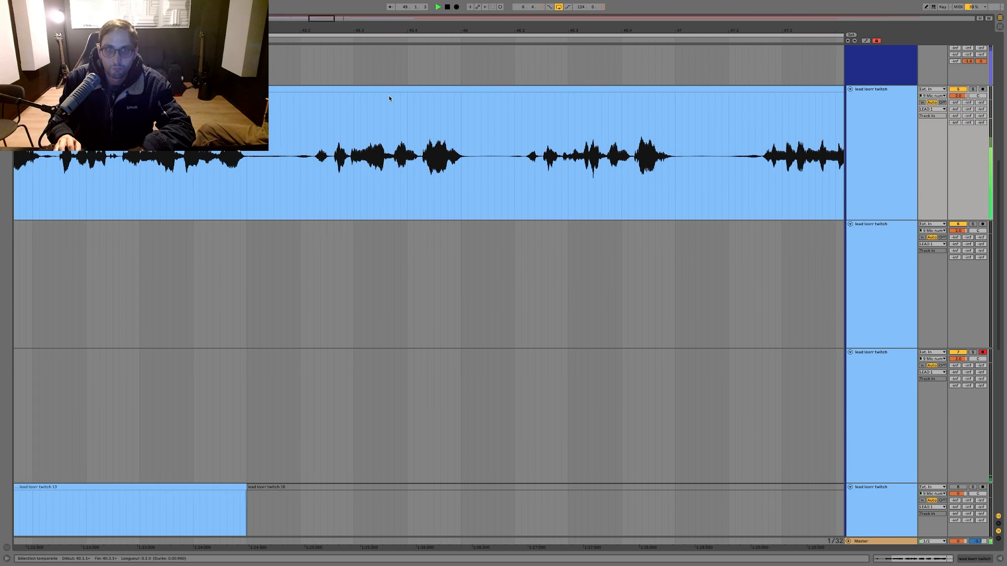
{"action": "scroll", "coordinate": [389, 97], "scroll_direction": "down", "scroll_amount": 1}
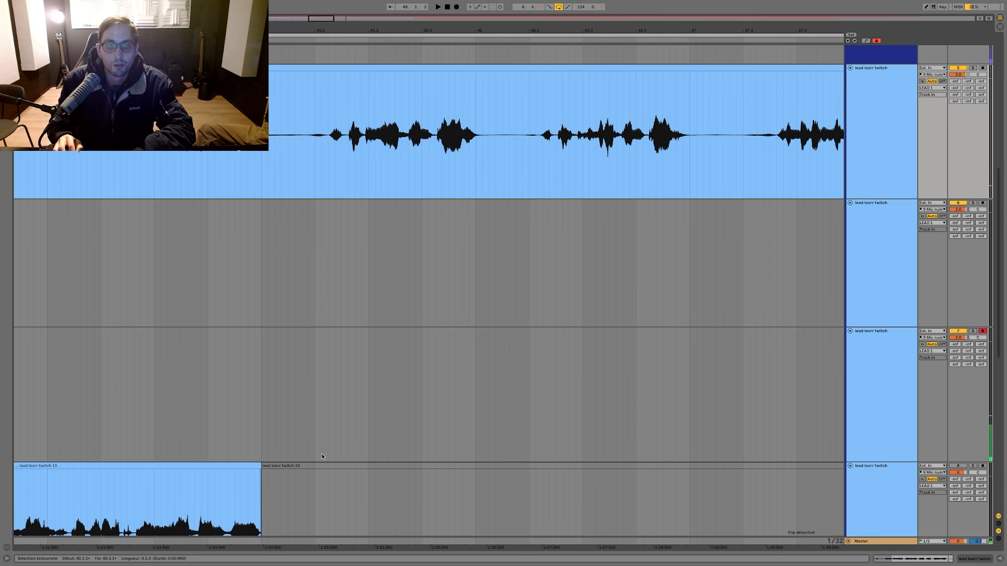
Step: Reactivate the fourth lead track's take from 45.2.1 to just after bar 47 and move that section onto the first lead track
{"action": "left_click_drag", "start_coordinate": [315, 506], "coordinate": [679, 504]}
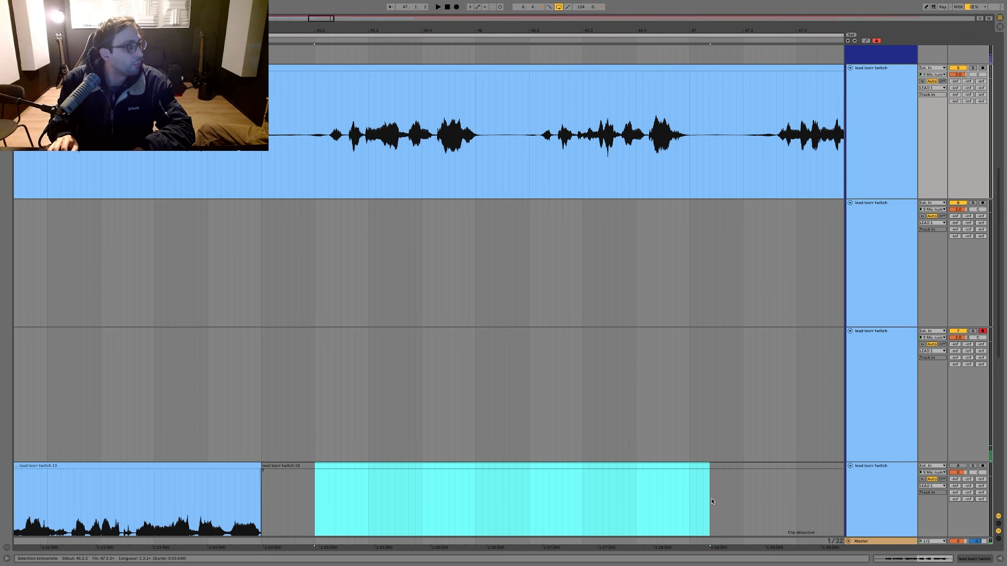
{"action": "key", "text": "0"}
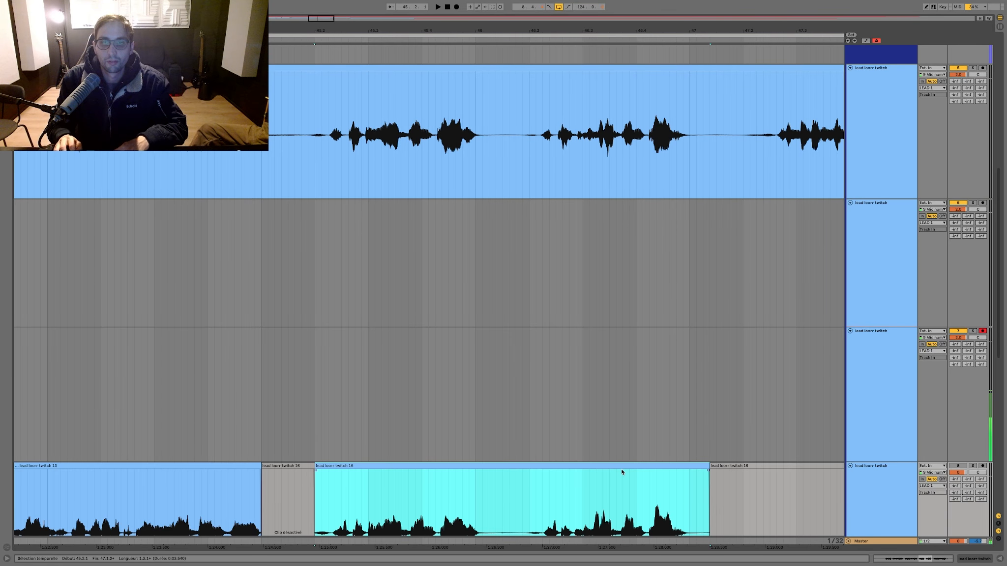
{"action": "left_click_drag", "start_coordinate": [615, 465], "coordinate": [613, 153]}
Step: Play back the comp from just before bar 45 and examine the join into the inserted section
{"action": "scroll", "coordinate": [612, 153], "scroll_direction": "left", "scroll_amount": 6}
{"action": "left_click", "coordinate": [520, 153]}
{"action": "key", "text": "space"}
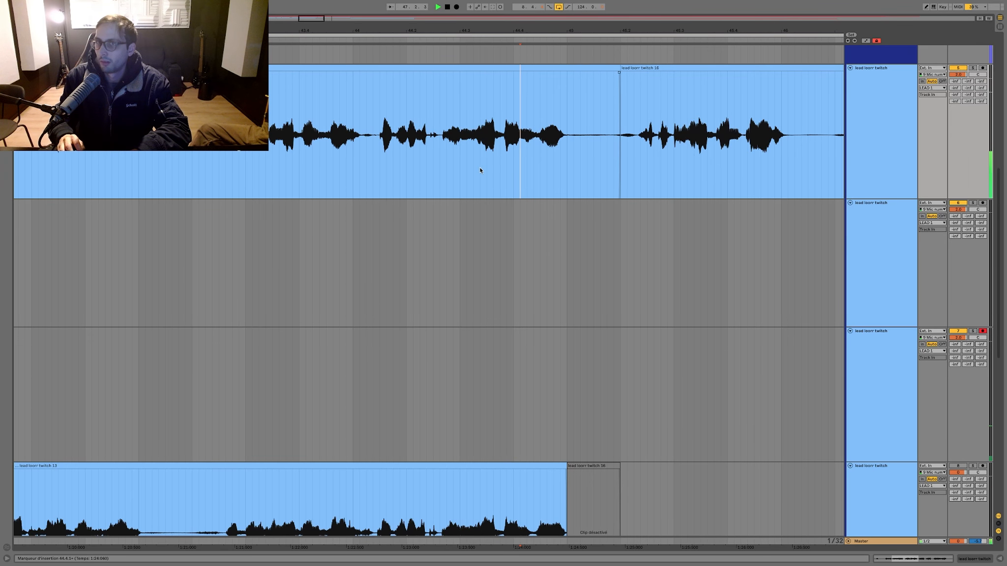
{"action": "scroll", "coordinate": [479, 165], "scroll_direction": "right", "scroll_amount": 2}
{"action": "left_click", "coordinate": [321, 146]}
{"action": "key", "text": "space"}
{"action": "key", "text": "space"}
{"action": "scroll", "coordinate": [625, 107], "scroll_direction": "right", "scroll_amount": 5}
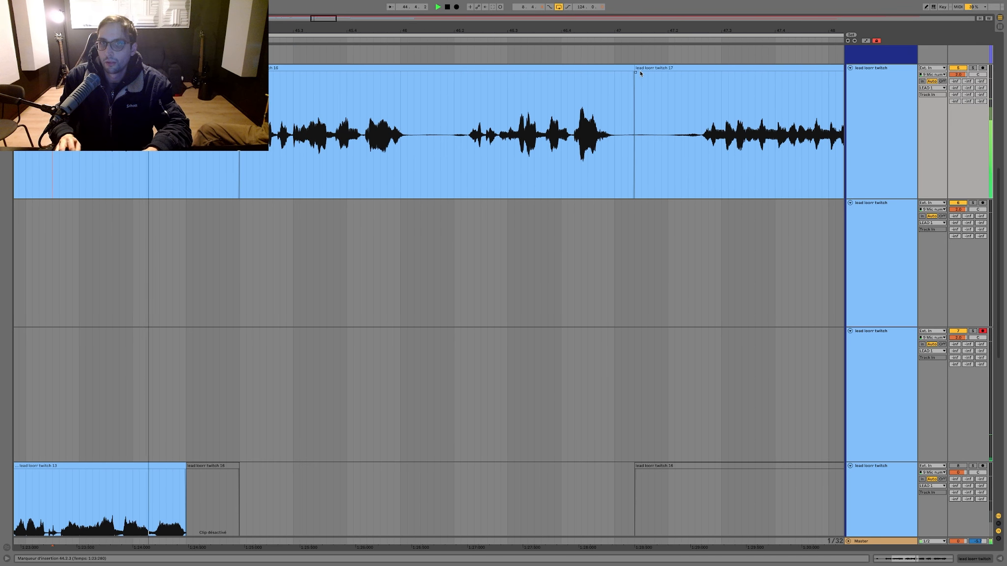
Step: Adjust the join between the inserted section and the following clip to just after bar 47 and play the passage back
{"action": "left_click_drag", "start_coordinate": [637, 70], "coordinate": [569, 73]}
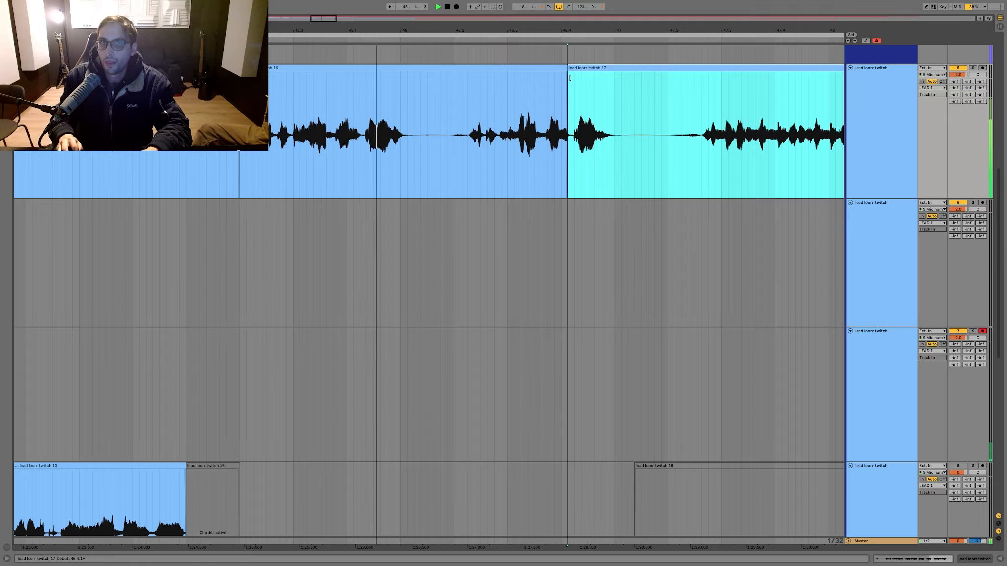
{"action": "left_click_drag", "start_coordinate": [571, 30], "coordinate": [643, 65]}
{"action": "scroll", "coordinate": [561, 67], "scroll_direction": "down", "scroll_amount": 5}
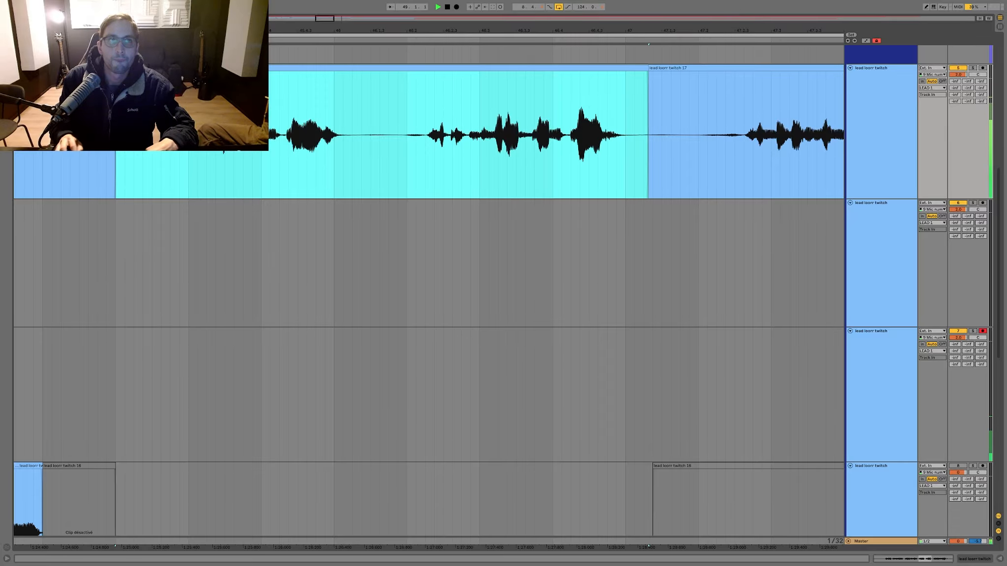
{"action": "scroll", "coordinate": [86, 129], "scroll_direction": "left", "scroll_amount": 6}
{"action": "left_click", "coordinate": [86, 129]}
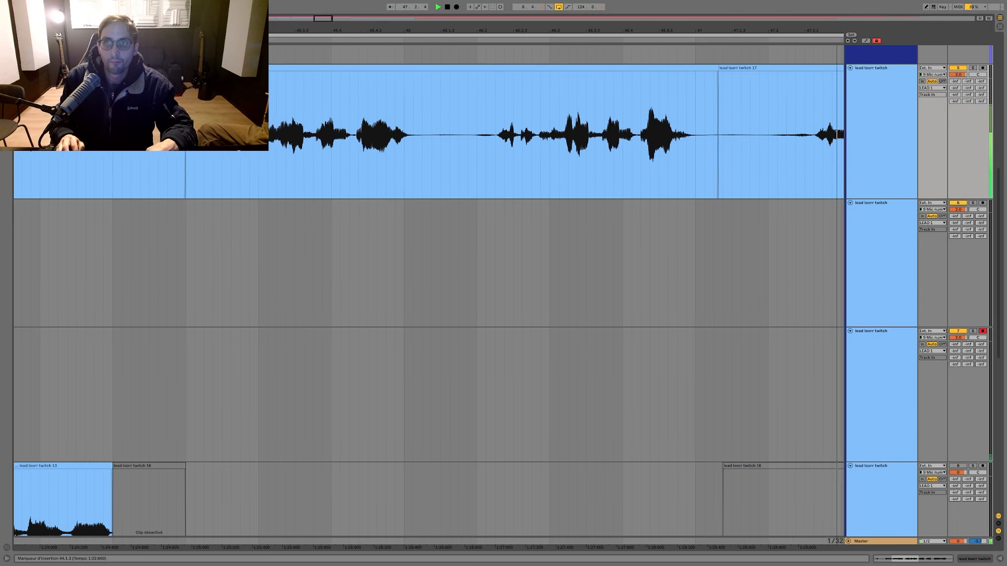
Step: Play back the comp on the first lead track from about 41.2 to about bar 49
{"action": "left_click_drag", "start_coordinate": [410, 31], "coordinate": [410, 13]}
{"action": "key", "text": "space"}
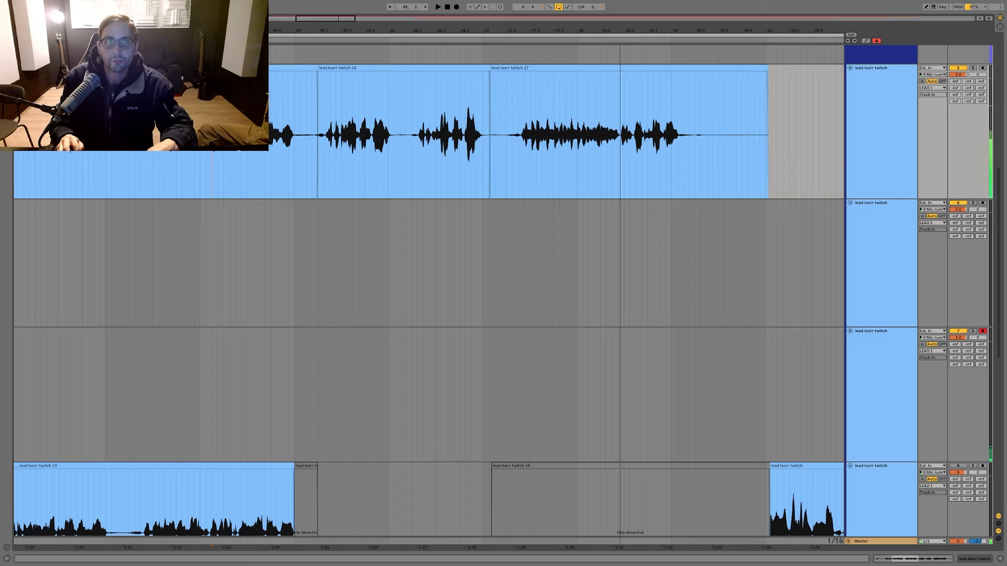
{"action": "scroll", "coordinate": [283, 194], "scroll_direction": "left", "scroll_amount": 10}
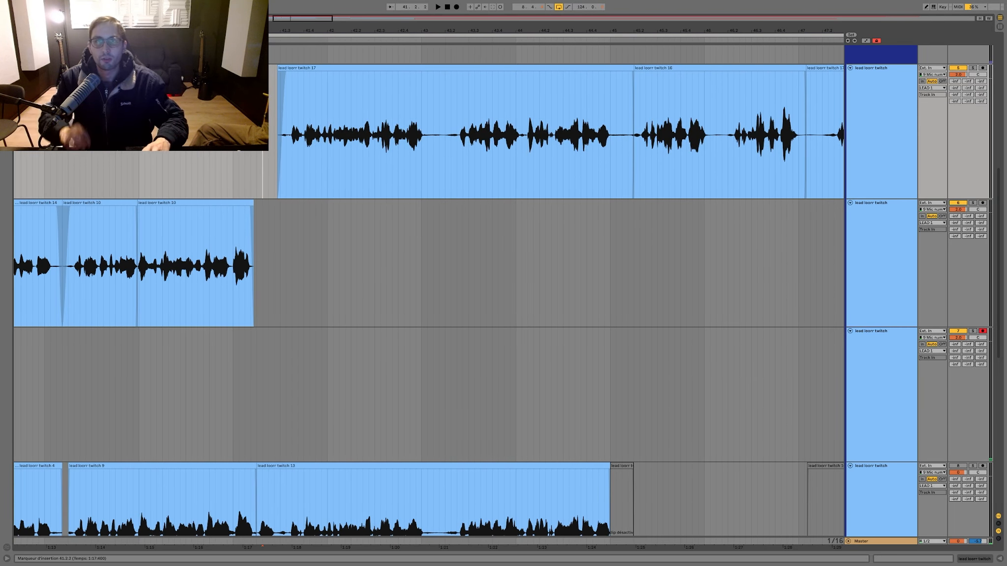
{"action": "scroll", "coordinate": [428, 290], "scroll_direction": "right", "scroll_amount": 4}
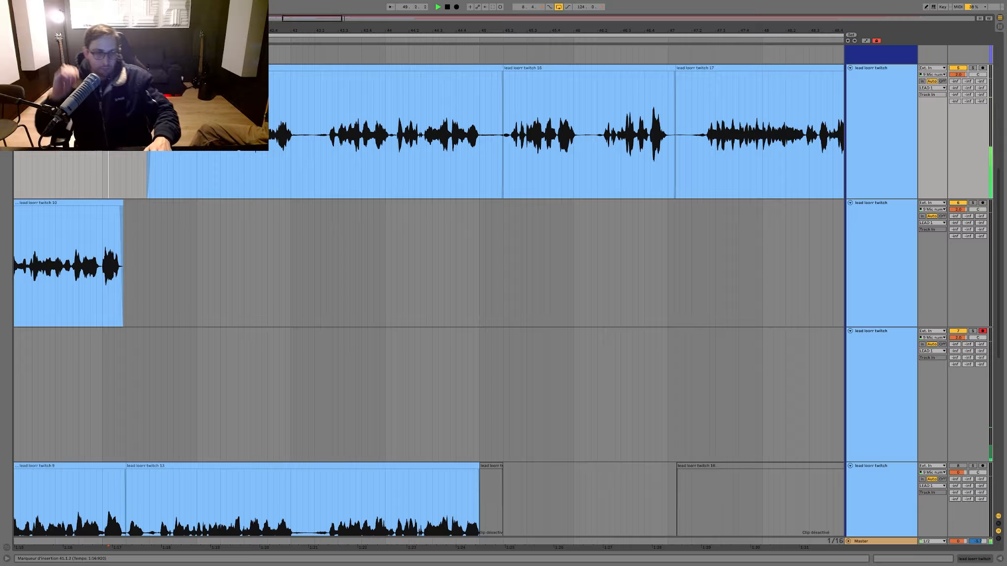
Step: Set the loop to start at 45.1.1 and record a new take from there to about bar 58 on the third lead track
{"action": "scroll", "coordinate": [100, 123], "scroll_direction": "down", "scroll_amount": 12}
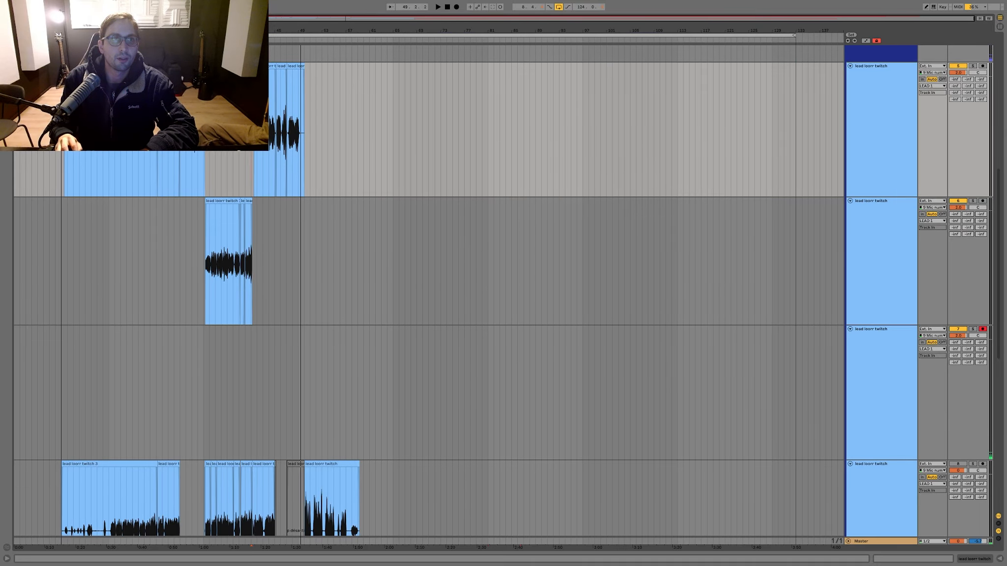
{"action": "left_click_drag", "start_coordinate": [62, 35], "coordinate": [251, 36]}
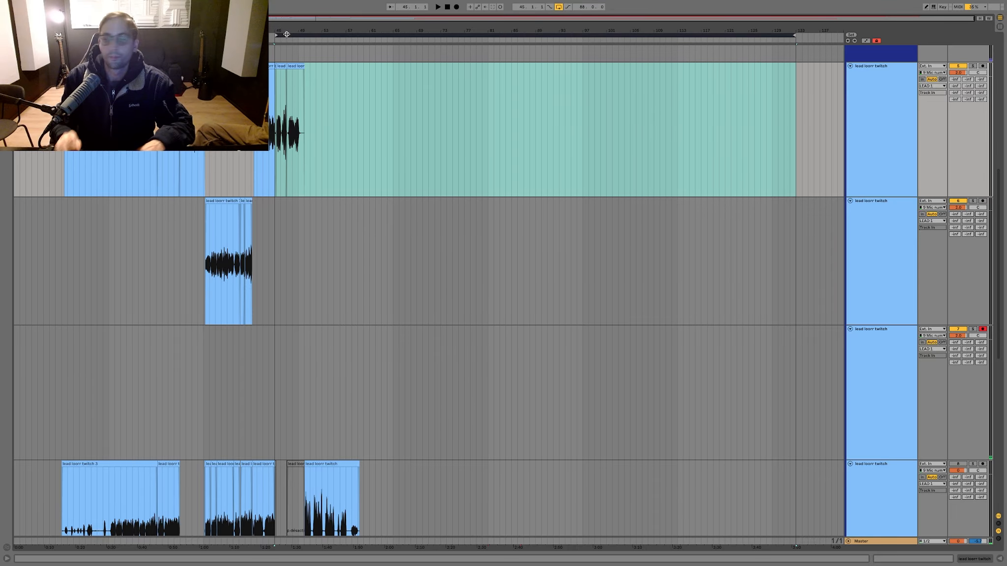
{"action": "key", "text": "F9"}
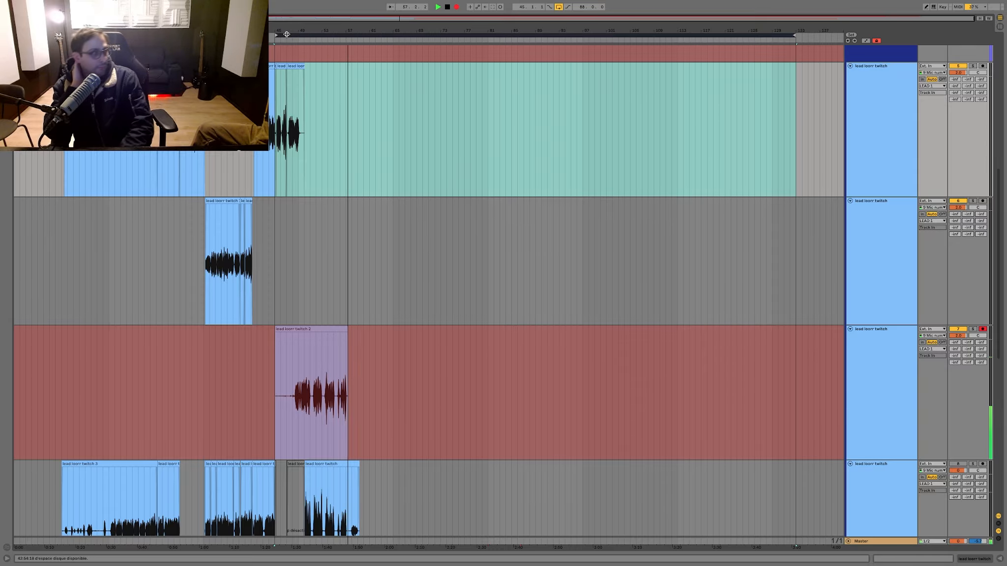
{"action": "left_click_drag", "start_coordinate": [307, 30], "coordinate": [430, 28]}
{"action": "key", "text": "space"}
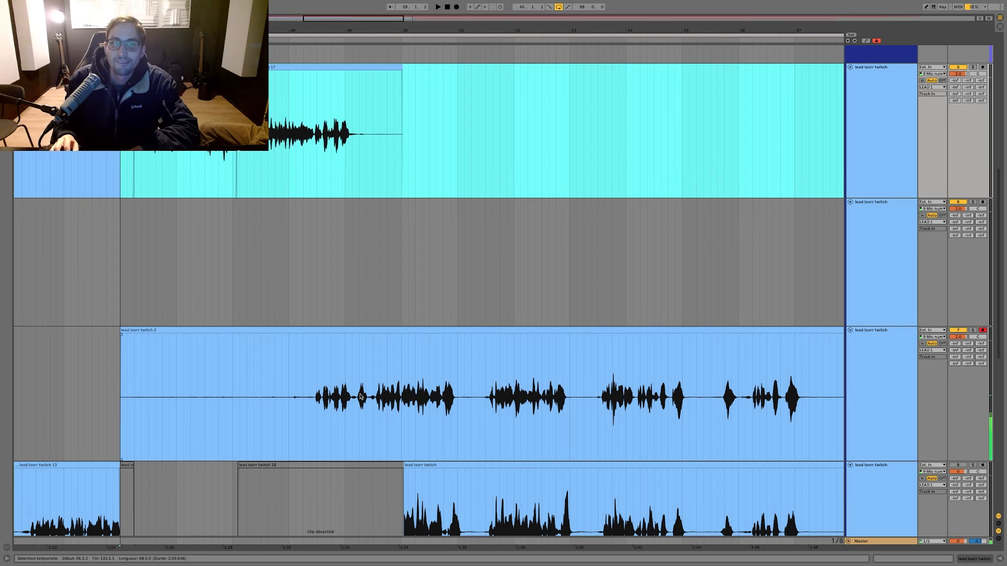
Step: Delete the opening of the new take on the third lead track up to about 49.2
{"action": "left_click_drag", "start_coordinate": [370, 388], "coordinate": [73, 378]}
{"action": "key", "text": "Delete"}
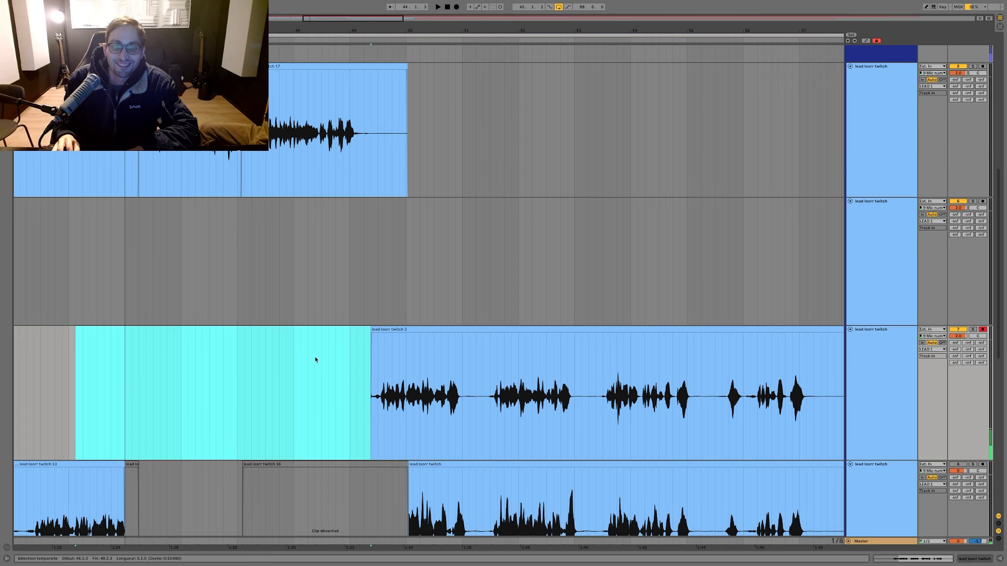
Step: Move the trimmed take from the third to the second lead track and delete the first lead track's clip tail after about 49.2
{"action": "left_click", "coordinate": [374, 337]}
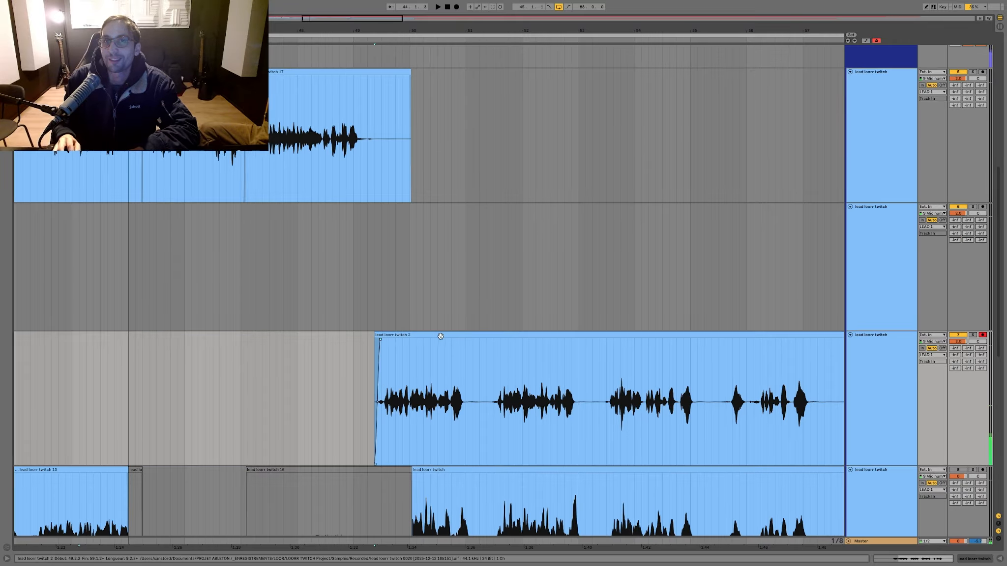
{"action": "left_click_drag", "start_coordinate": [484, 332], "coordinate": [484, 204]}
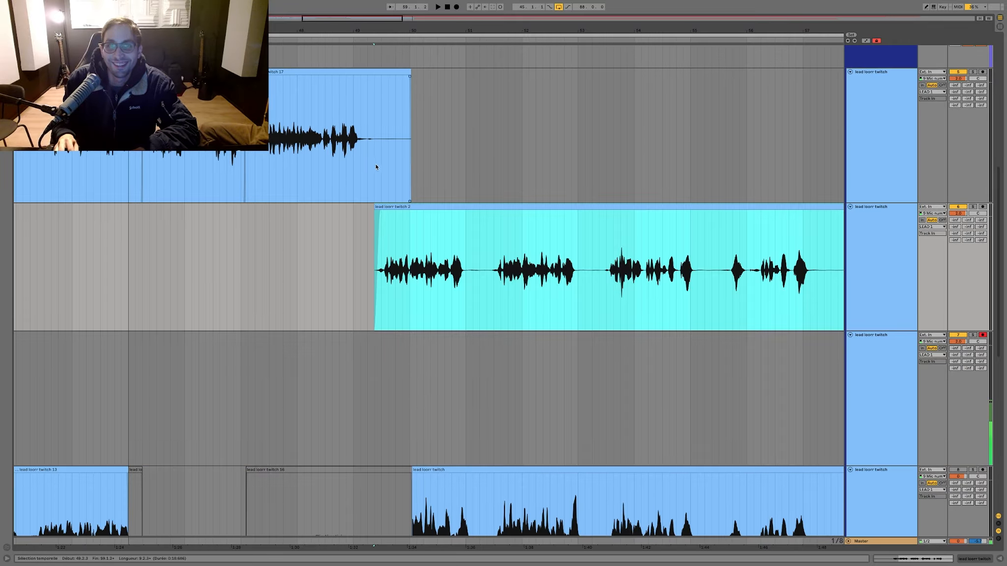
{"action": "left_click_drag", "start_coordinate": [377, 167], "coordinate": [465, 169]}
{"action": "key", "text": "Delete"}
Step: Extend the start of the take on the second lead track back to about 49.1 and play the passage back
{"action": "mouse_move", "coordinate": [375, 207]}
{"action": "left_mouse_down"}
{"action": "mouse_move", "coordinate": [311, 207]}
{"action": "mouse_move", "coordinate": [364, 213]}
{"action": "left_mouse_up"}
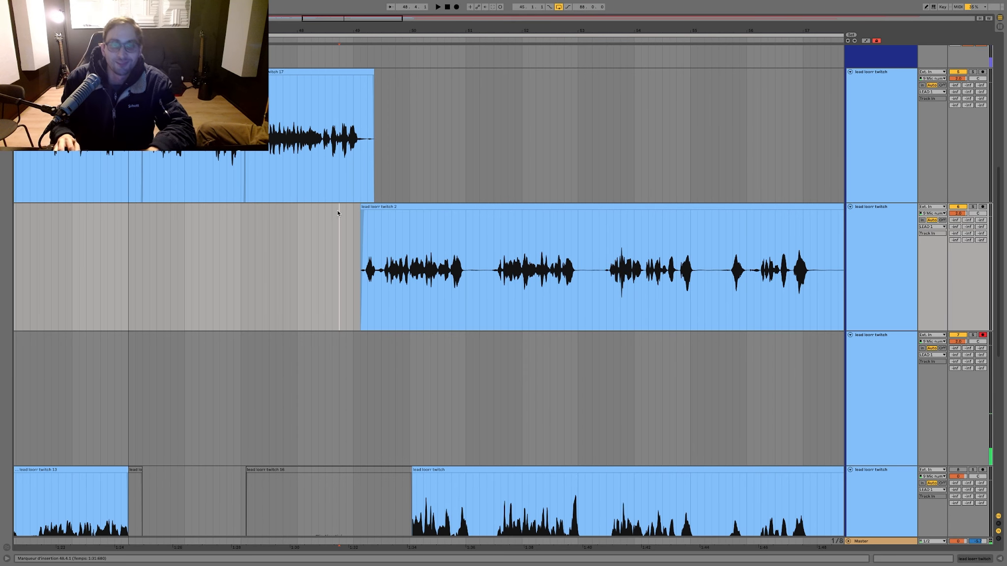
{"action": "key", "text": "space"}
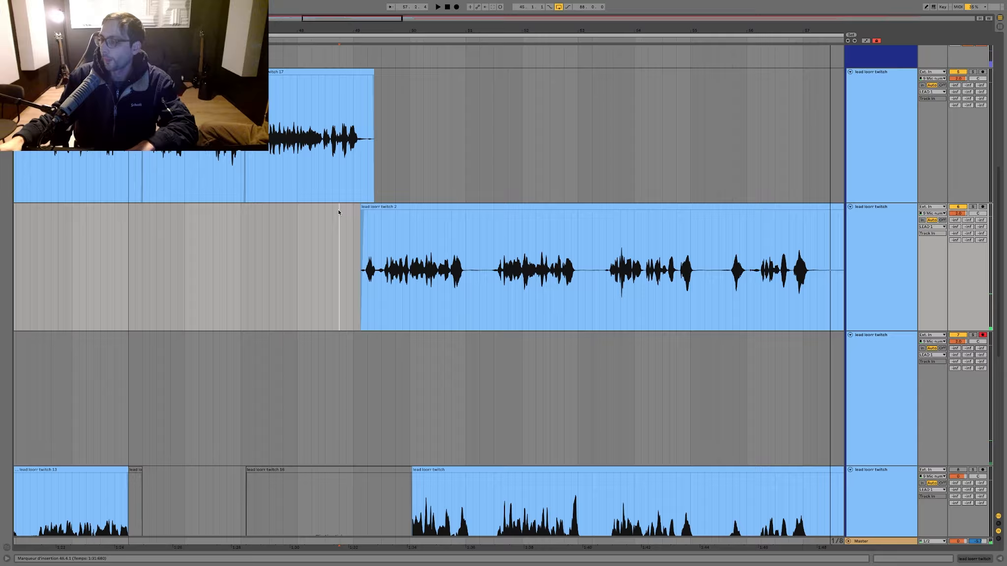
{"action": "scroll", "coordinate": [338, 212], "scroll_direction": "right", "scroll_amount": 5}
Step: Deactivate the take on the second lead track and record another from bar 46 to about bar 58 on the third lead track
{"action": "left_click_drag", "start_coordinate": [670, 285], "coordinate": [883, 254]}
{"action": "key", "text": "minus"}
{"action": "key", "text": "minus"}
{"action": "left_click", "coordinate": [461, 268]}
{"action": "key", "text": "F9"}
{"action": "key", "text": "0"}
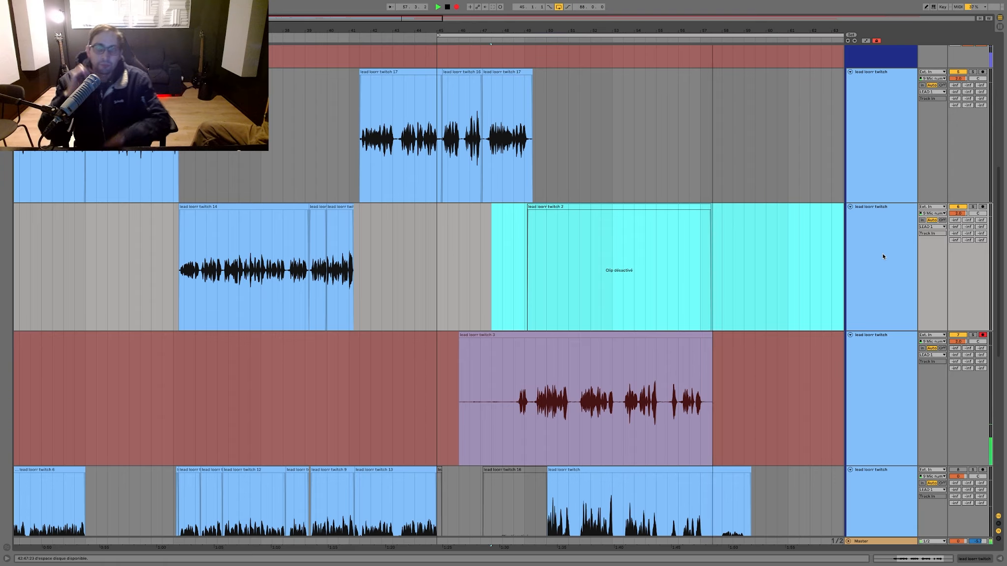
{"action": "key", "text": "space"}
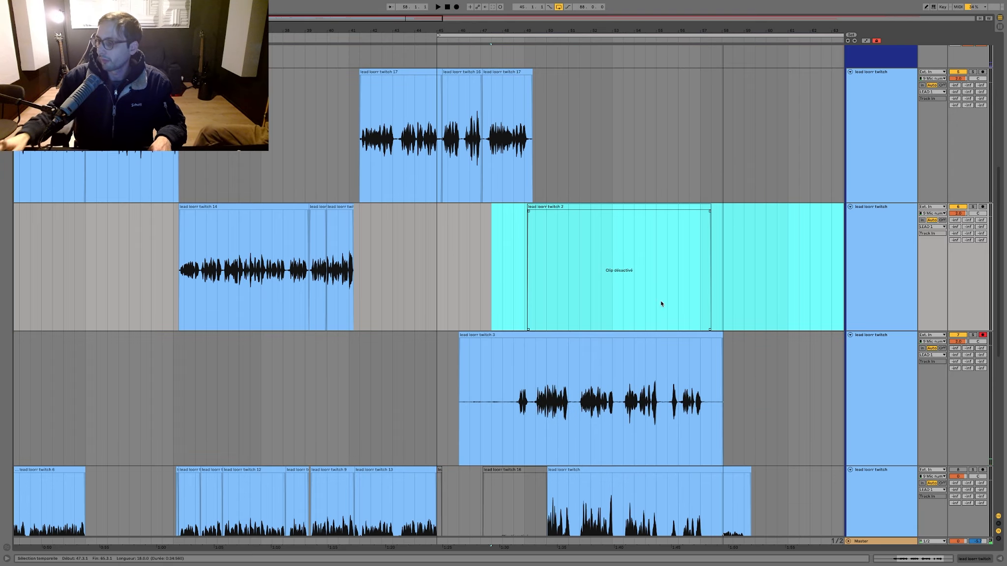
Step: Trim the new take to the range between 49.3 and 55.3 and place it on the second lead track
{"action": "scroll", "coordinate": [668, 314], "scroll_direction": "down", "scroll_amount": 2}
{"action": "left_click_drag", "start_coordinate": [667, 370], "coordinate": [766, 353]}
{"action": "key", "text": "Delete"}
{"action": "left_click_drag", "start_coordinate": [530, 331], "coordinate": [448, 327]}
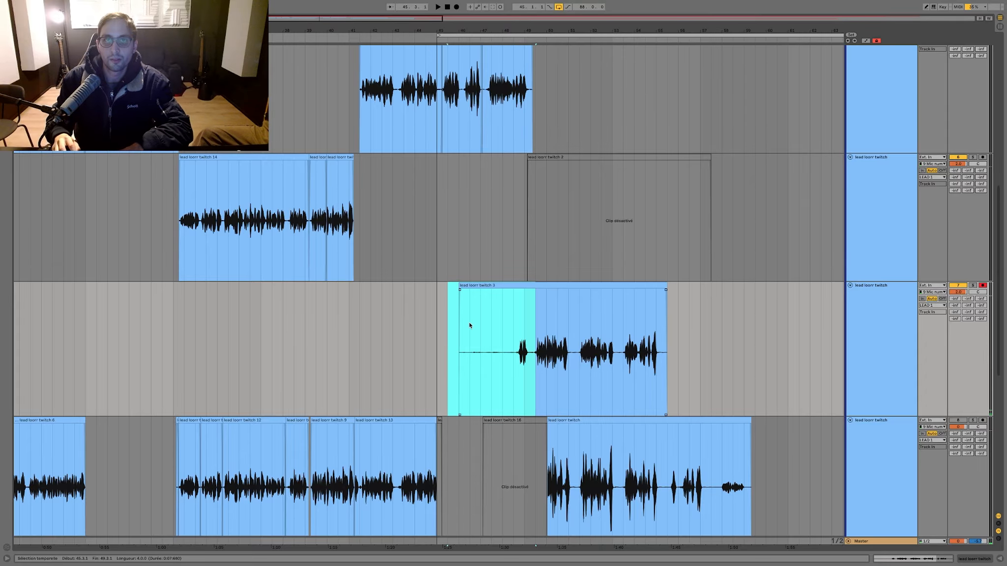
{"action": "left_click", "coordinate": [522, 302]}
{"action": "left_click_drag", "start_coordinate": [539, 285], "coordinate": [534, 264]}
Step: Play the inserted section back, then reactivate the earlier take's ending and extend it back over the section to bar 49
{"action": "left_click", "coordinate": [519, 252]}
{"action": "key", "text": "space"}
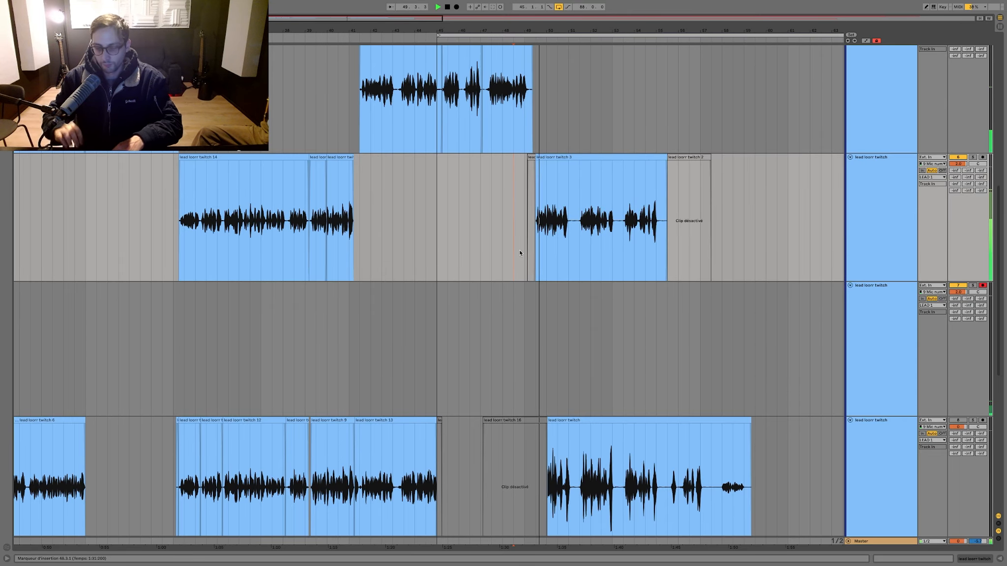
{"action": "left_click", "coordinate": [689, 157]}
{"action": "key", "text": "0"}
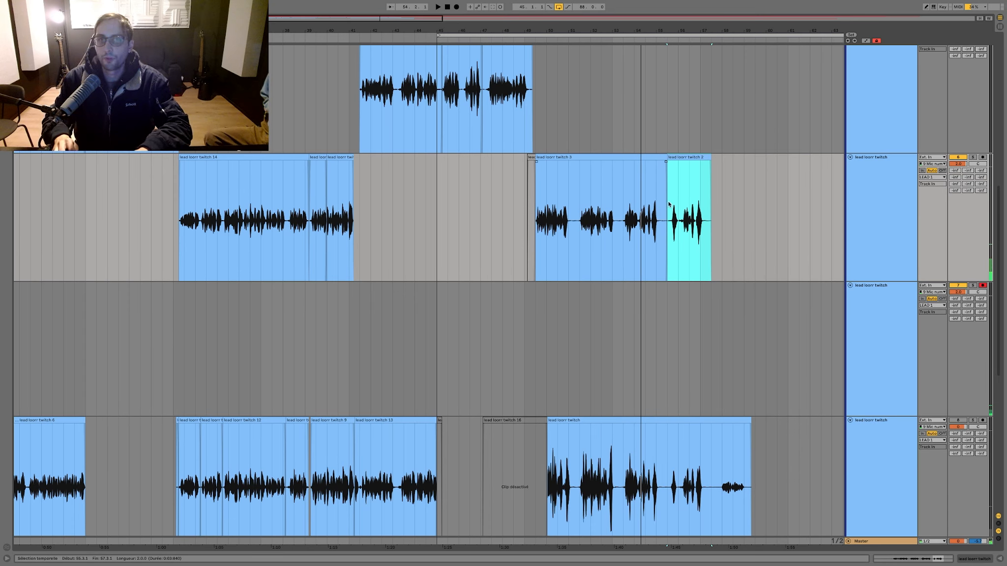
{"action": "left_click_drag", "start_coordinate": [667, 204], "coordinate": [528, 161]}
Step: Deactivate the second lead track's take and record a new one from bar 46 to about bar 58 on the third lead track
{"action": "left_click_drag", "start_coordinate": [504, 207], "coordinate": [727, 200]}
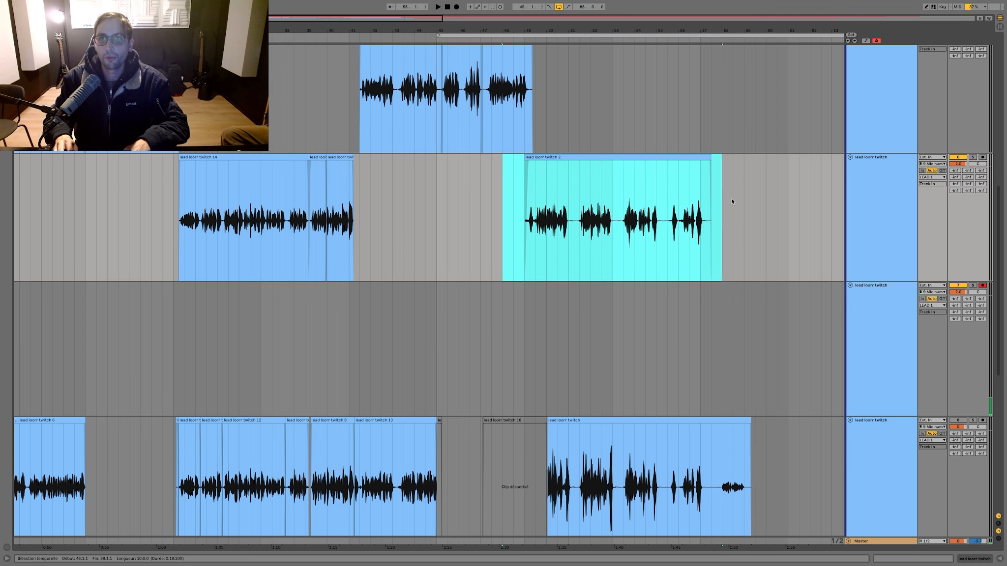
{"action": "key", "text": "0"}
{"action": "key", "text": "F9"}
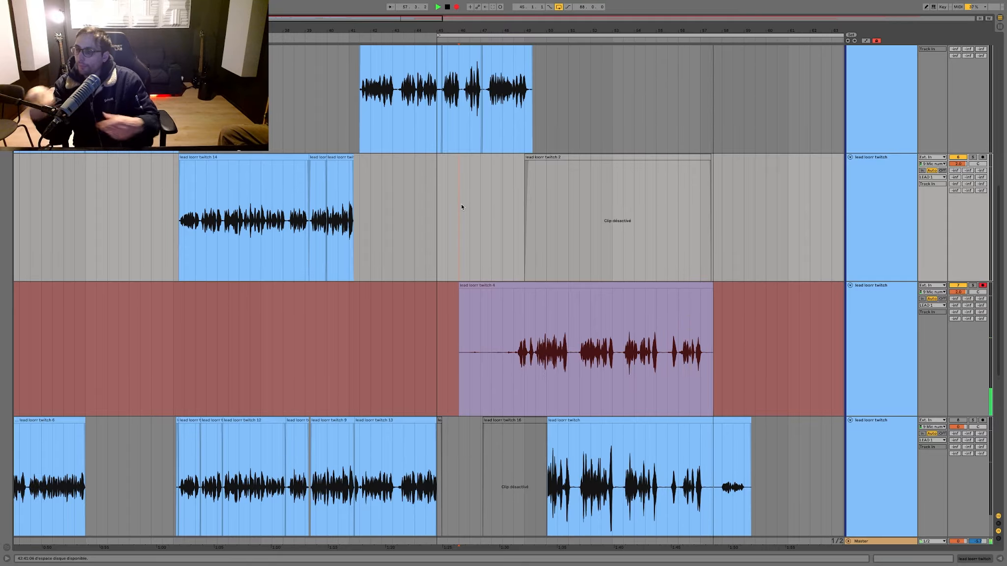
{"action": "key", "text": "space"}
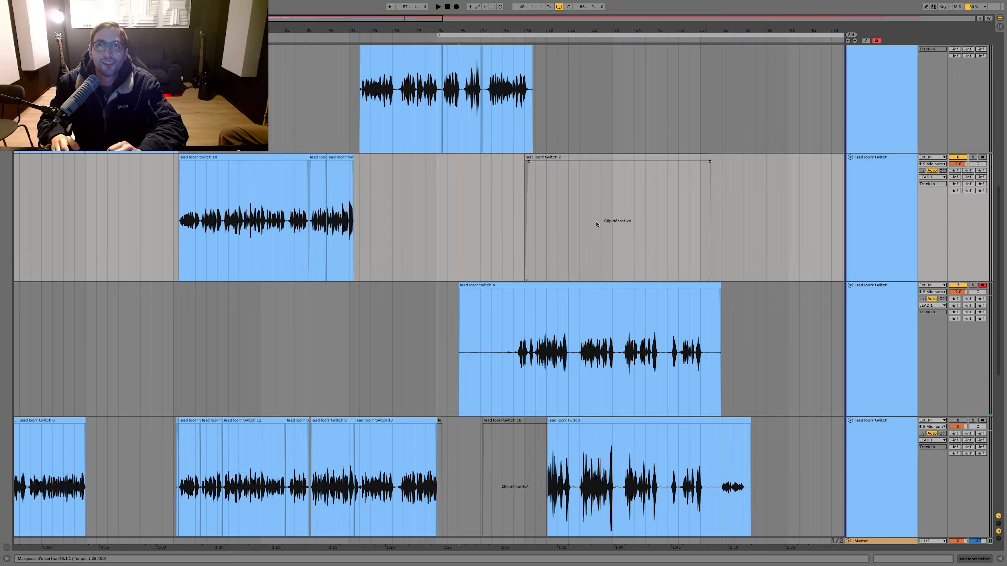
Step: Delete the opening of the new take on the third lead track up to just after 49.1
{"action": "left_click", "coordinate": [524, 318]}
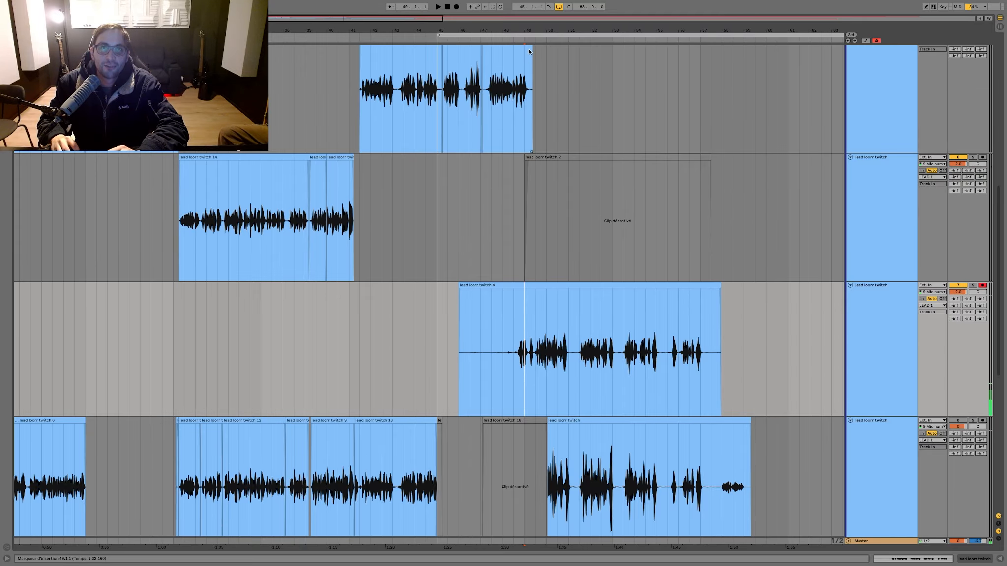
{"action": "left_click_drag", "start_coordinate": [530, 32], "coordinate": [209, 350]}
{"action": "key", "text": "Delete"}
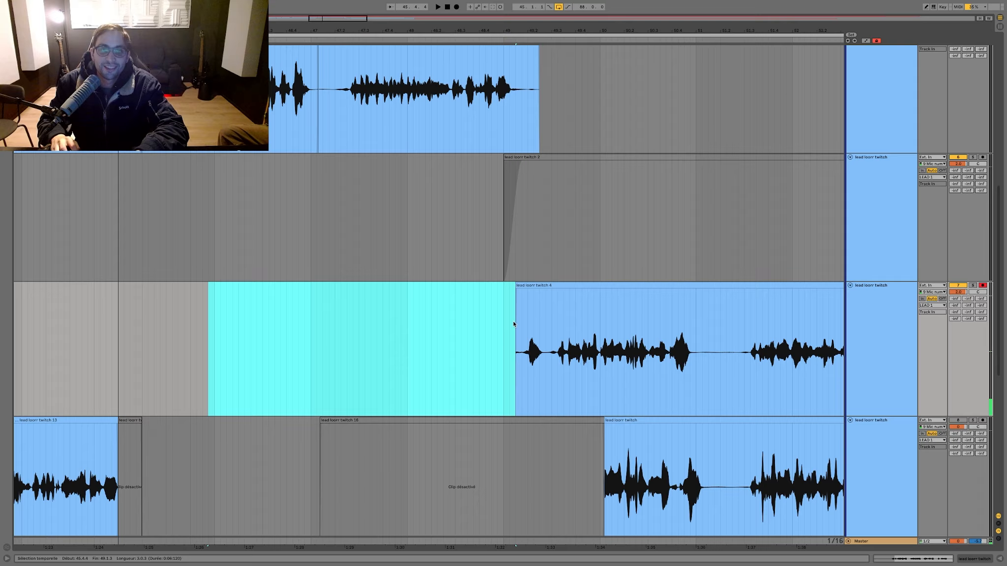
Step: Try the trimmed take on the second lead track, playing it back to about bar 57
{"action": "left_click_drag", "start_coordinate": [512, 321], "coordinate": [532, 282]}
{"action": "key", "text": "space"}
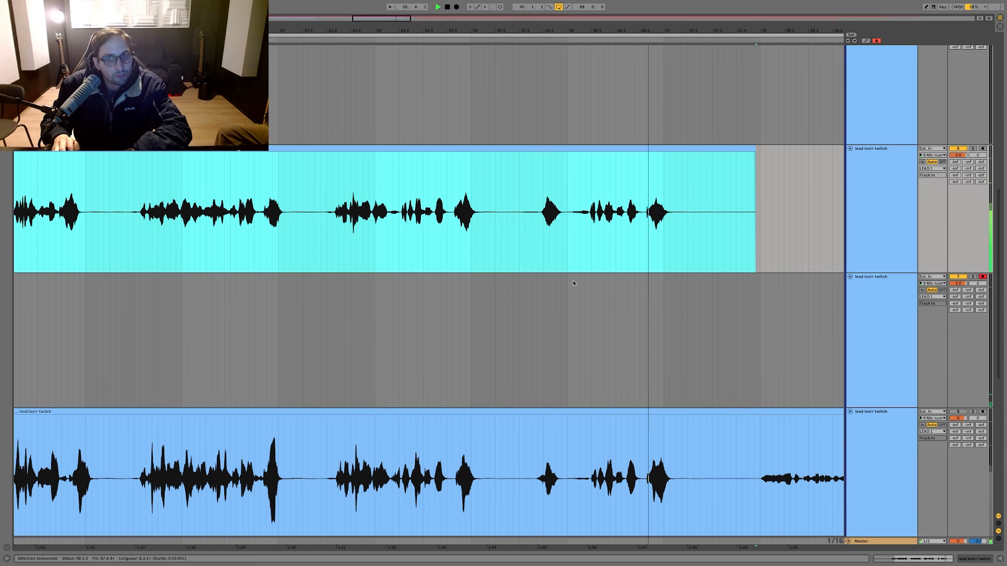
{"action": "key", "text": "space"}
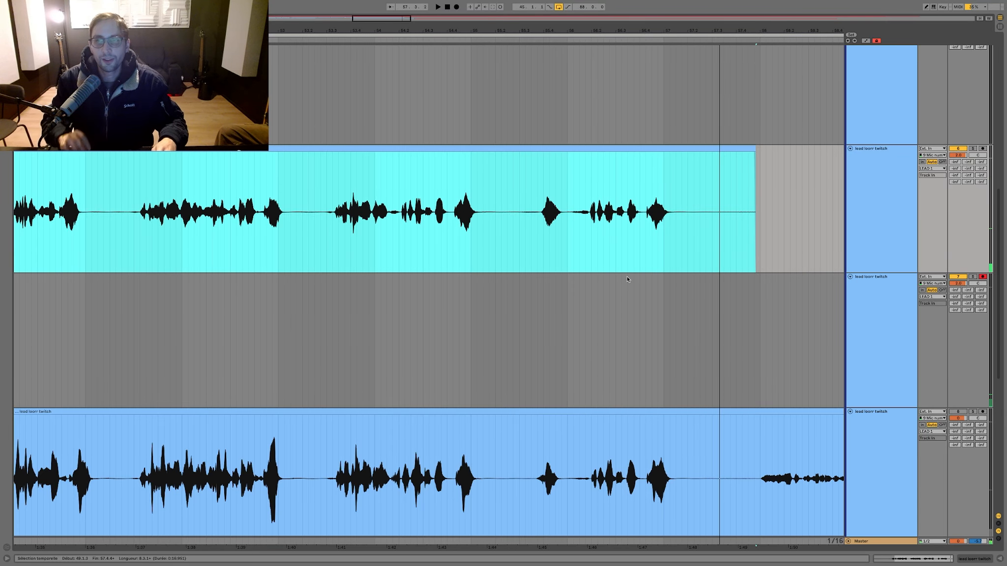
{"action": "scroll", "coordinate": [628, 280], "scroll_direction": "up", "scroll_amount": 1}
{"action": "key", "text": "super+z"}
Step: Reactivate the earlier take on the second lead track
{"action": "scroll", "coordinate": [449, 270], "scroll_direction": "left", "scroll_amount": 4}
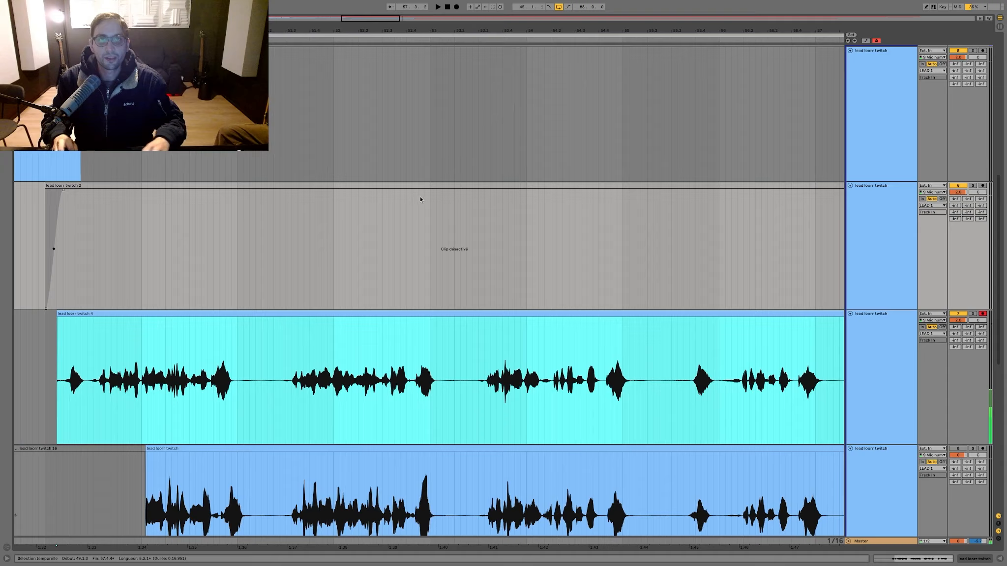
{"action": "left_click", "coordinate": [423, 186]}
{"action": "key", "text": "0"}
{"action": "scroll", "coordinate": [494, 314], "scroll_direction": "down", "scroll_amount": 1}
{"action": "scroll", "coordinate": [494, 315], "scroll_direction": "left", "scroll_amount": 2}
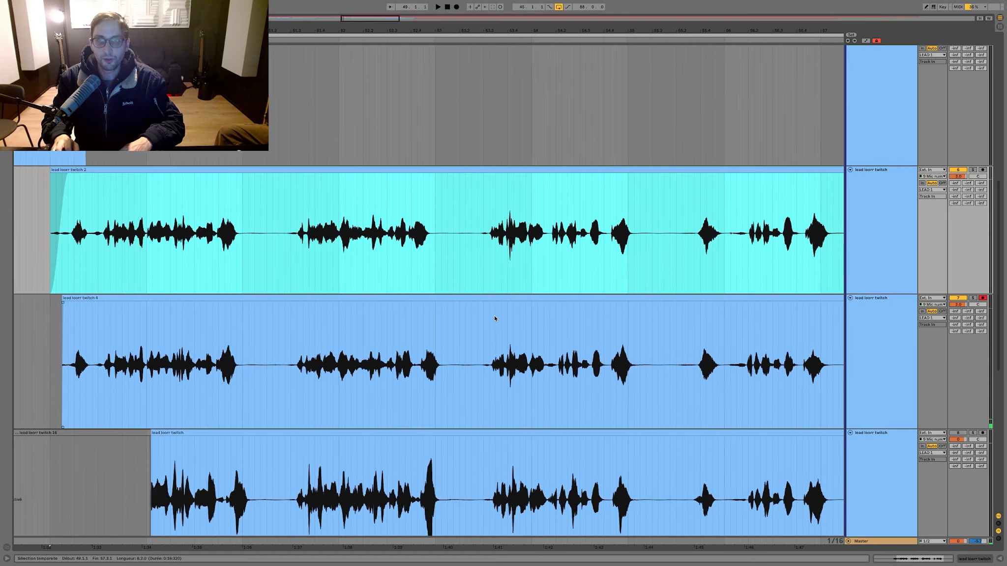
Step: Move the new take's section from about 53.3 onward to the fourth lead track and delete the rest from the third
{"action": "left_click", "coordinate": [739, 336]}
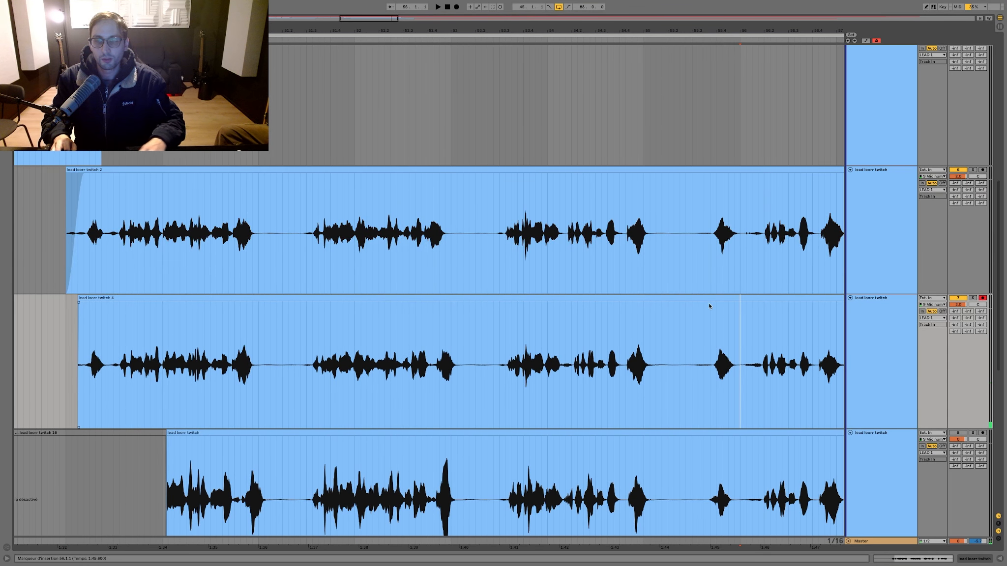
{"action": "left_click_drag", "start_coordinate": [500, 297], "coordinate": [500, 445]}
{"action": "left_click_drag", "start_coordinate": [545, 373], "coordinate": [24, 339]}
{"action": "key", "text": "Delete"}
Step: Play back the take on the second lead track from about 48.4 to about bar 57
{"action": "left_click", "coordinate": [47, 227]}
{"action": "key", "text": "space"}
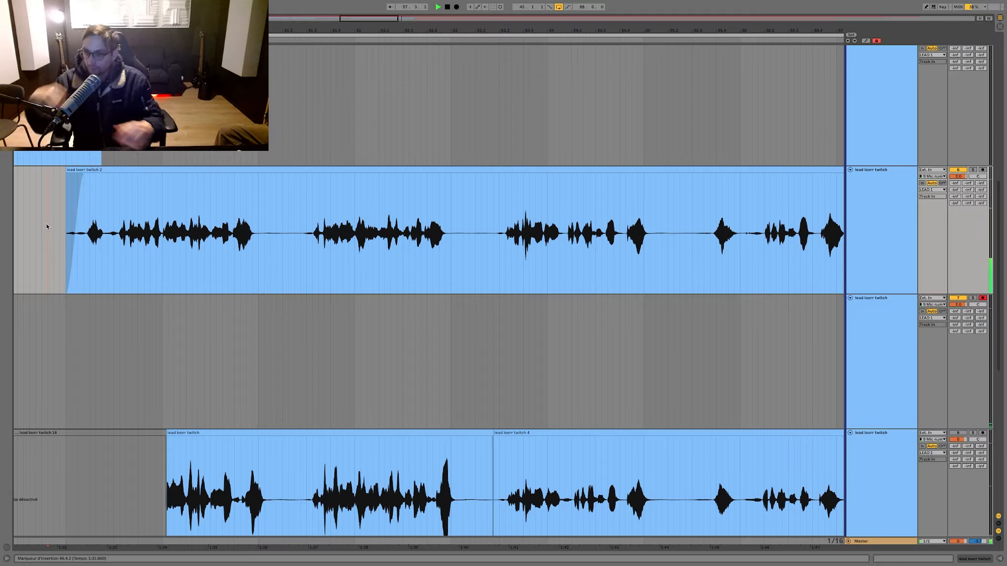
{"action": "scroll", "coordinate": [195, 306], "scroll_direction": "right", "scroll_amount": 5}
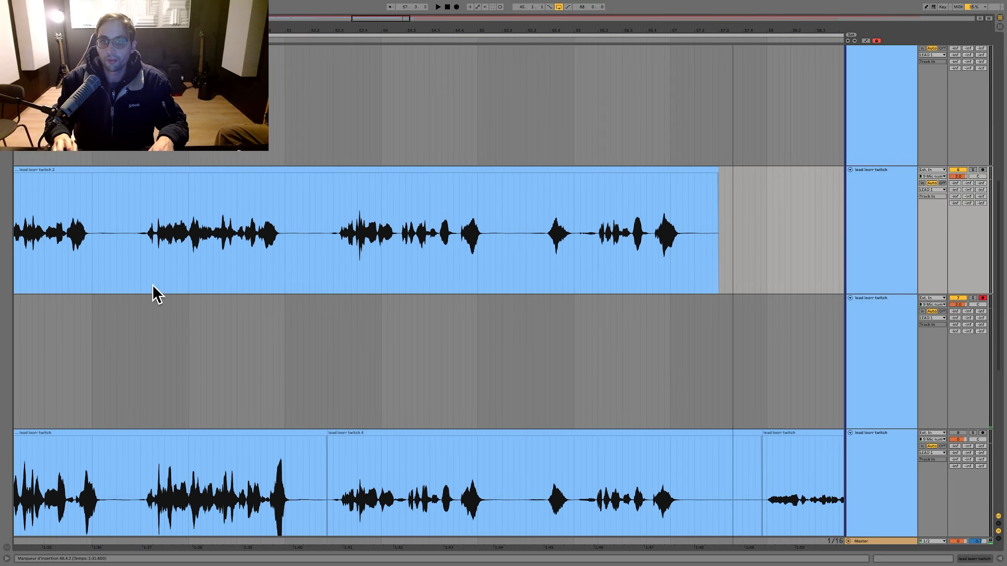
Step: Replace the second lead track's ending from bar 56 with the new take's and trim the tail just after bar 57
{"action": "left_click_drag", "start_coordinate": [580, 442], "coordinate": [583, 241]}
{"action": "left_click", "coordinate": [479, 231]}
{"action": "key", "text": "space"}
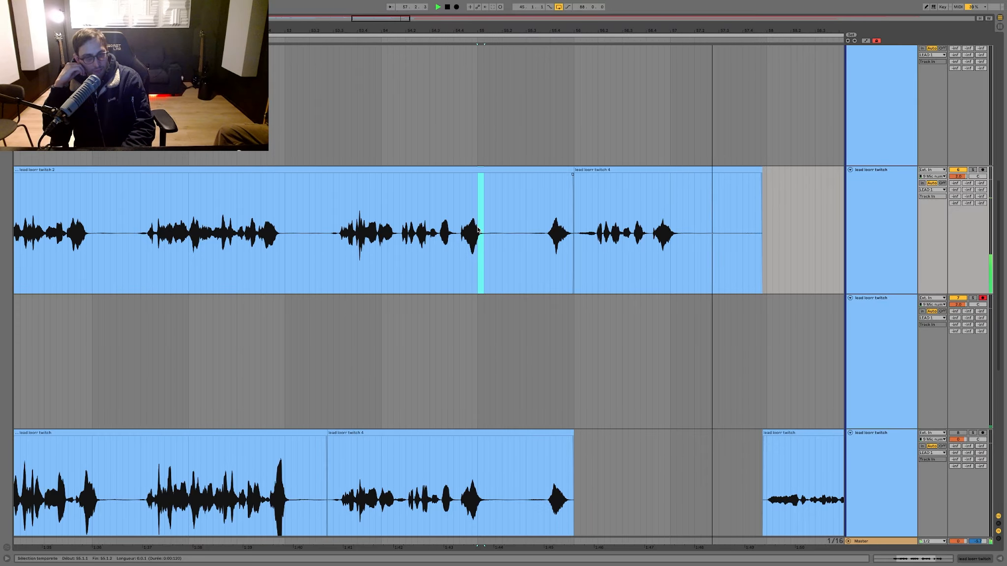
{"action": "scroll", "coordinate": [501, 224], "scroll_direction": "left", "scroll_amount": 1}
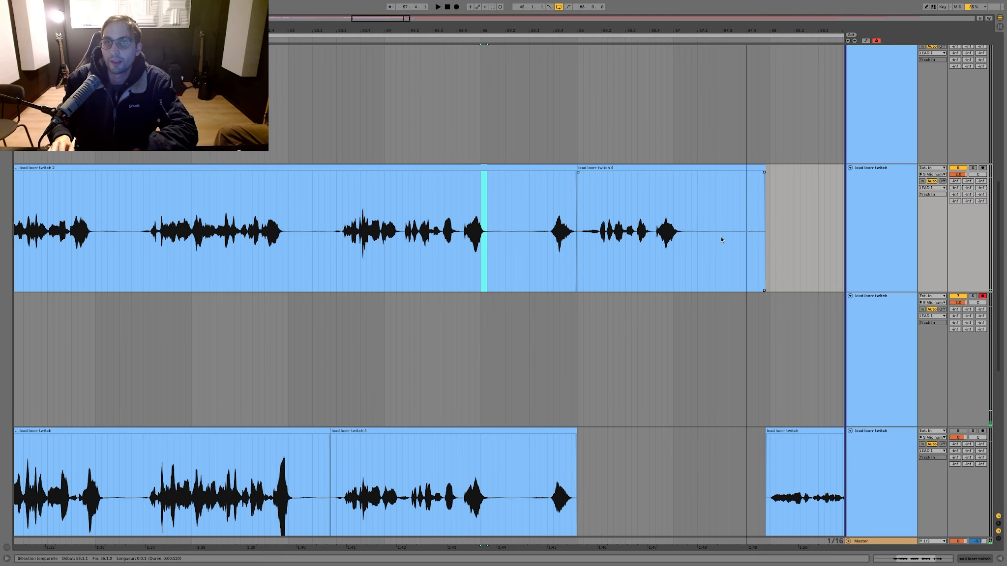
{"action": "left_click_drag", "start_coordinate": [692, 236], "coordinate": [215, 202]}
{"action": "key", "text": "Delete"}
Step: Duplicate the ref vocal track with its clip
{"action": "key", "text": "minus"}
{"action": "scroll", "coordinate": [214, 203], "scroll_direction": "up", "scroll_amount": 5}
{"action": "scroll", "coordinate": [213, 202], "scroll_direction": "down", "scroll_amount": 6}
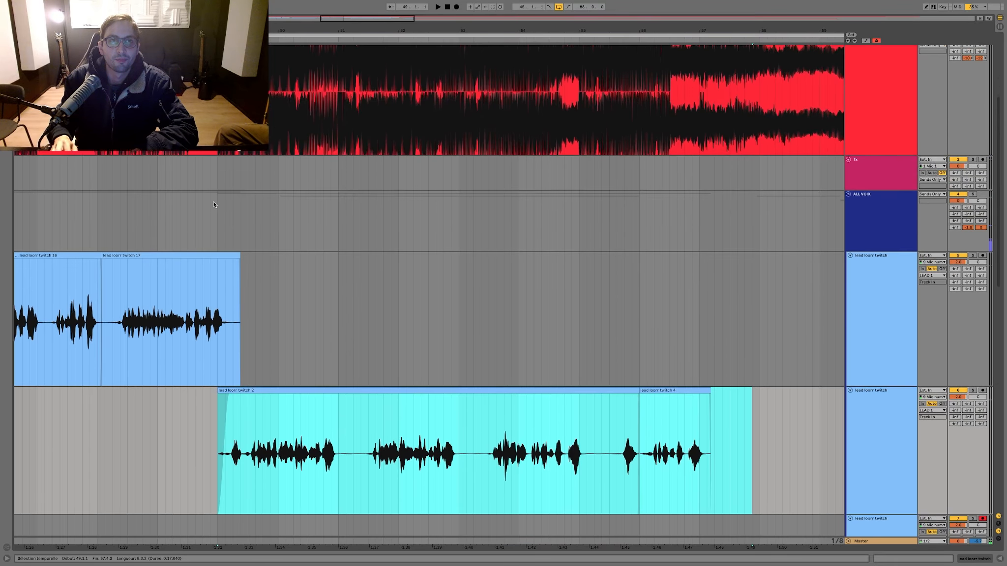
{"action": "key", "text": "minus"}
{"action": "key", "text": "minus"}
{"action": "key", "text": "minus"}
{"action": "key", "text": "minus"}
{"action": "scroll", "coordinate": [359, 216], "scroll_direction": "down", "scroll_amount": 7}
{"action": "scroll", "coordinate": [359, 216], "scroll_direction": "up", "scroll_amount": 5}
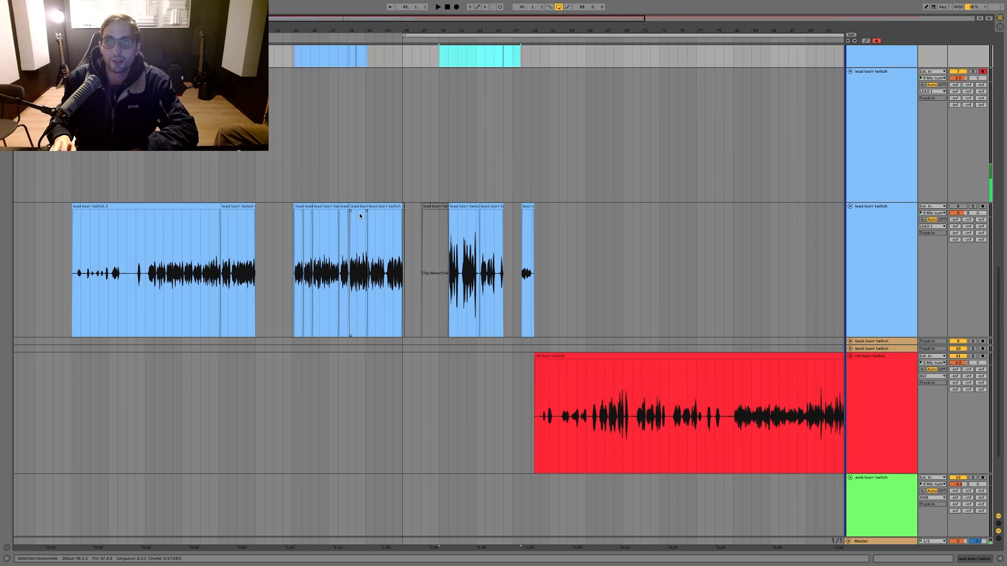
{"action": "scroll", "coordinate": [359, 215], "scroll_direction": "down", "scroll_amount": 3}
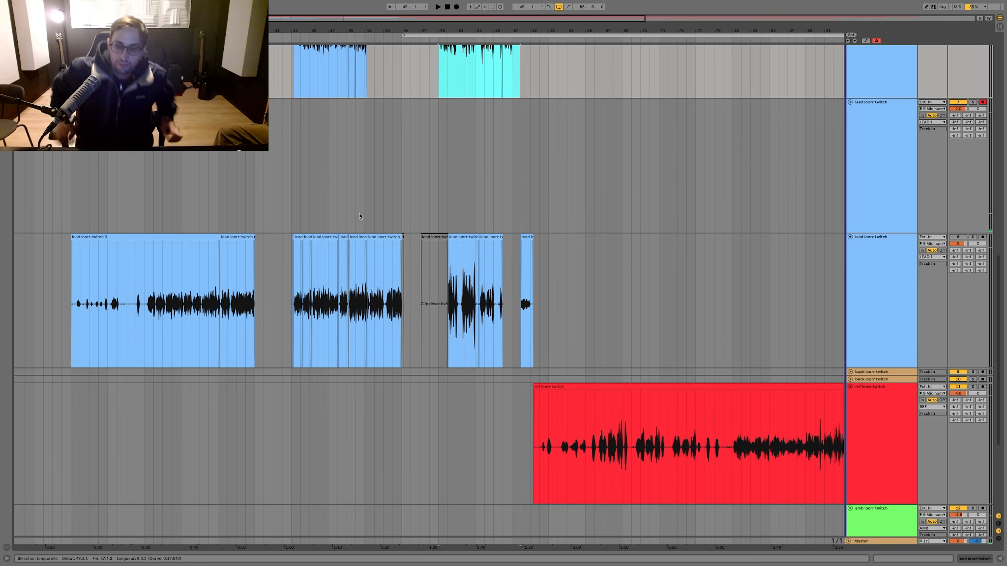
{"action": "scroll", "coordinate": [480, 425], "scroll_direction": "down", "scroll_amount": 2}
{"action": "key", "text": "minus"}
{"action": "key", "text": "minus"}
{"action": "left_click_drag", "start_coordinate": [482, 425], "coordinate": [328, 425]}
{"action": "left_click", "coordinate": [880, 383]}
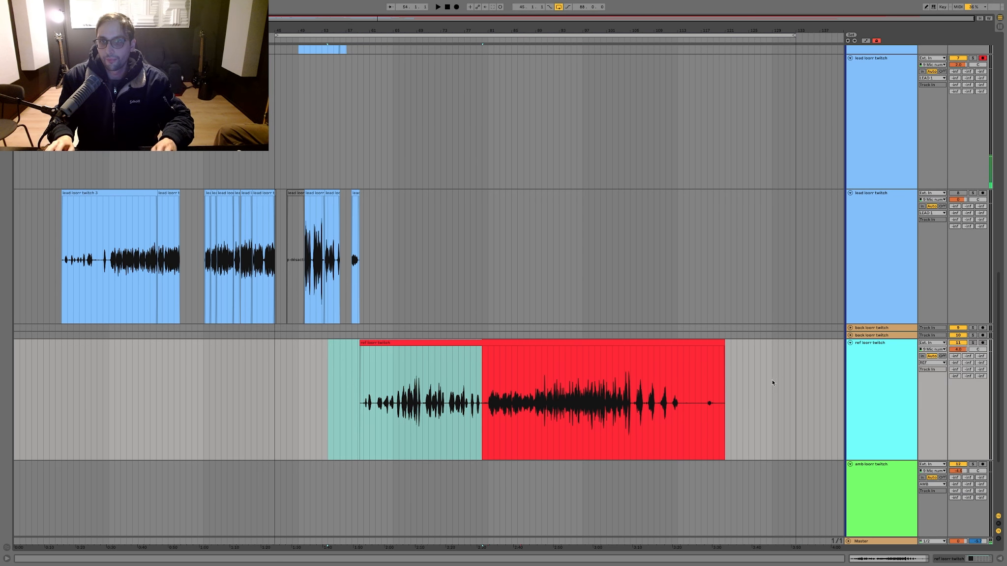
{"action": "key", "text": "super+d"}
Step: Delete the clip from the upper ref track, arm that track for recording and mute the lower copy
{"action": "left_click_drag", "start_coordinate": [784, 383], "coordinate": [251, 391]}
{"action": "key", "text": "Delete"}
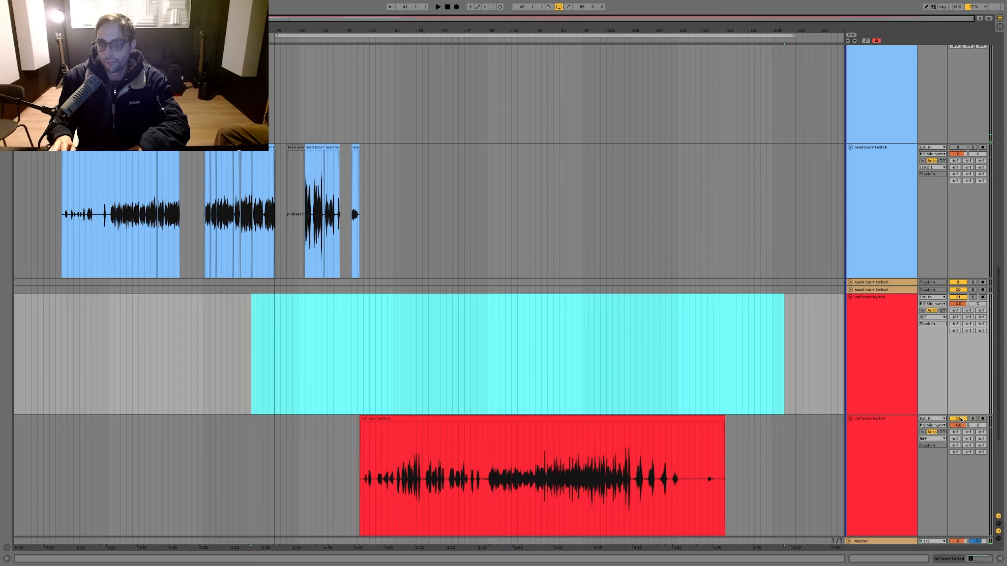
{"action": "left_click", "coordinate": [907, 331]}
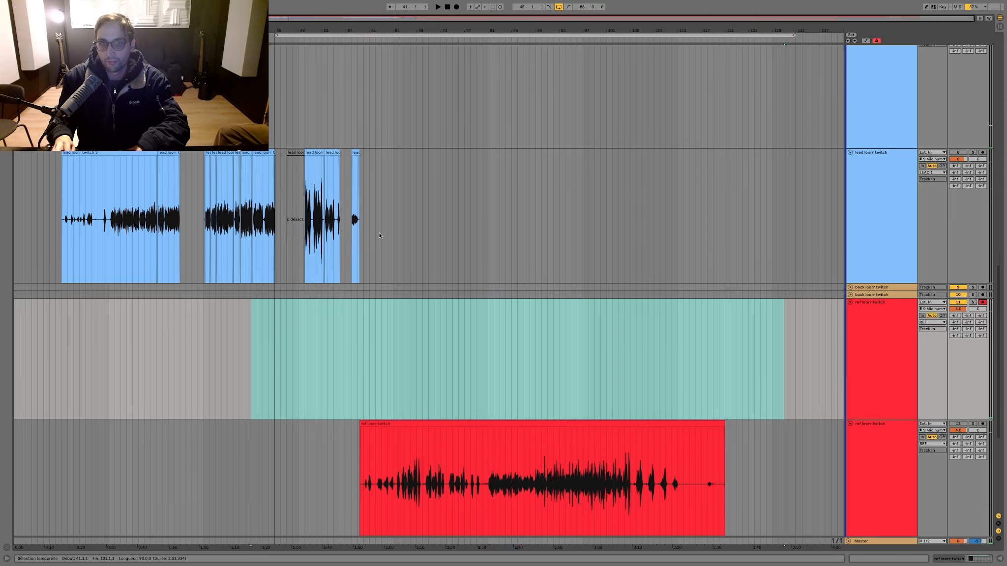
Step: Start recording on the empty ref track from about bar 57
{"action": "scroll", "coordinate": [346, 220], "scroll_direction": "up", "scroll_amount": 10}
{"action": "left_click", "coordinate": [346, 220]}
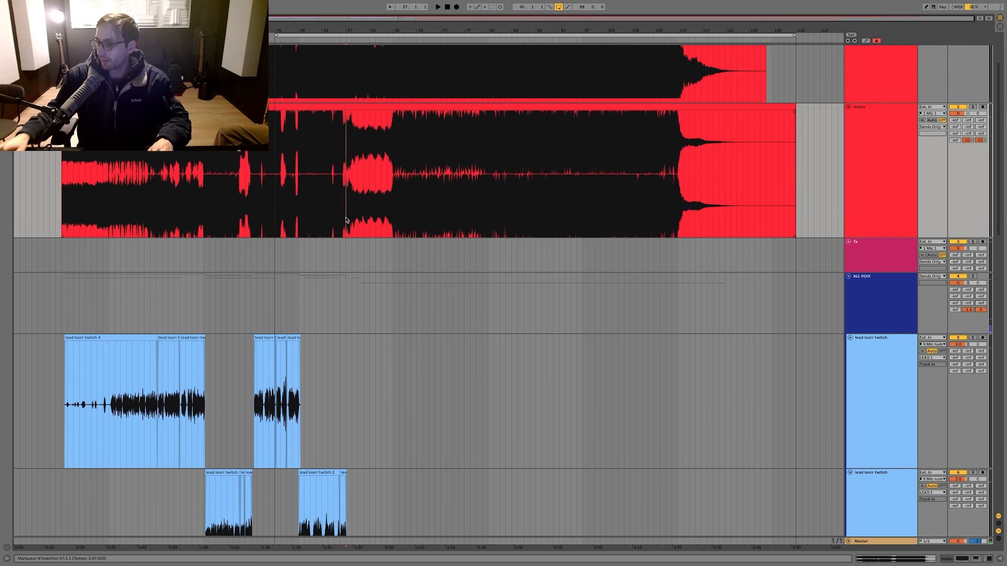
{"action": "key", "text": "F9"}
Step: Display the automation lanes with the Master track unfolded and add a named locator at the tempo change at bar 81
{"action": "key", "text": "a"}
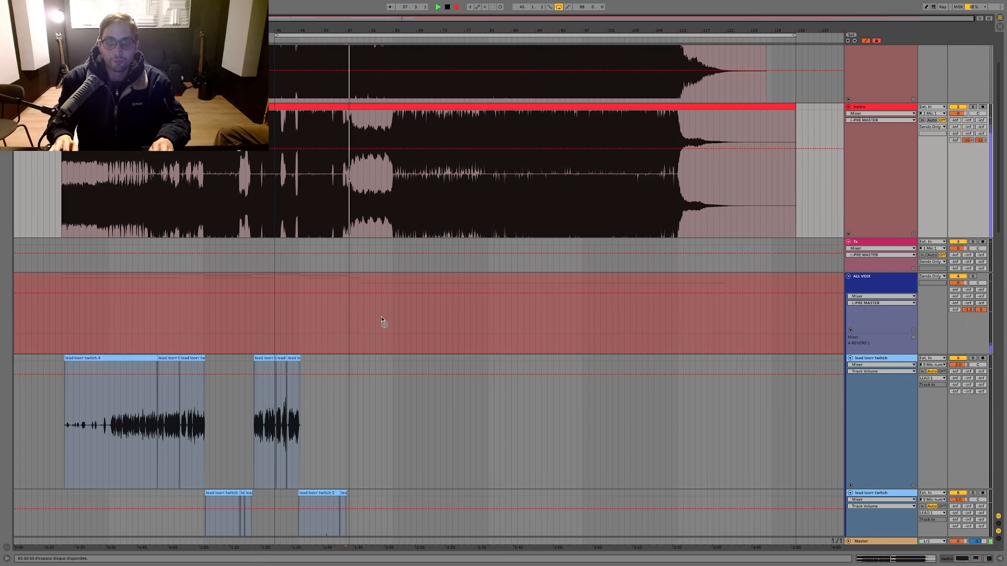
{"action": "key", "text": "super+alt+r"}
{"action": "key", "text": "super+alt+r"}
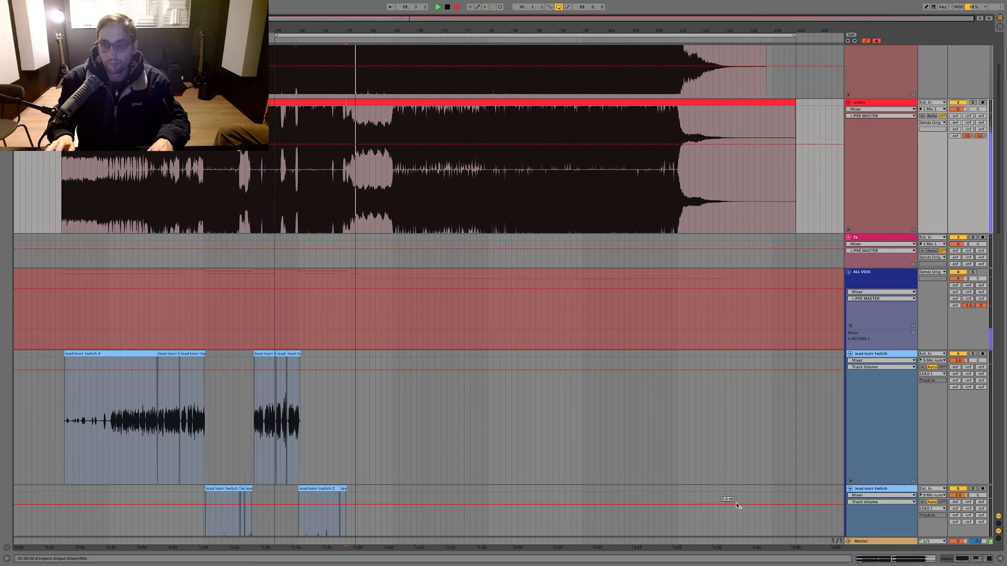
{"action": "left_click", "coordinate": [848, 541]}
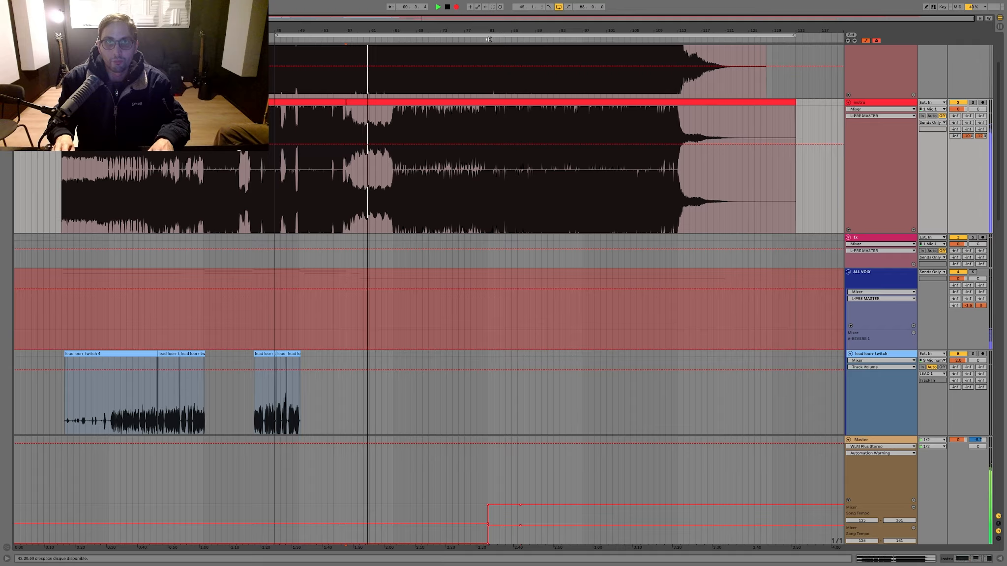
{"action": "left_click", "coordinate": [491, 62]}
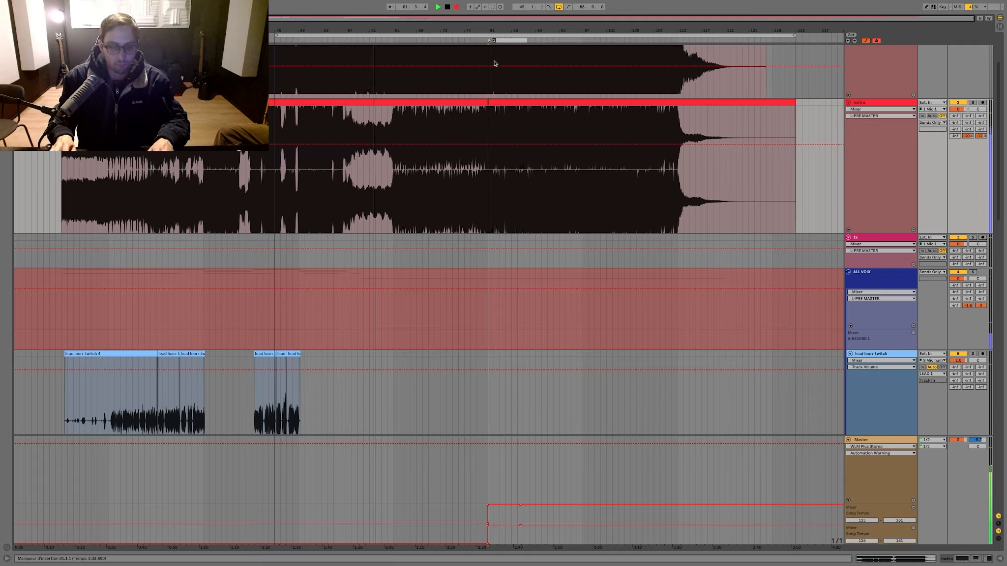
{"action": "left_click", "coordinate": [470, 90]}
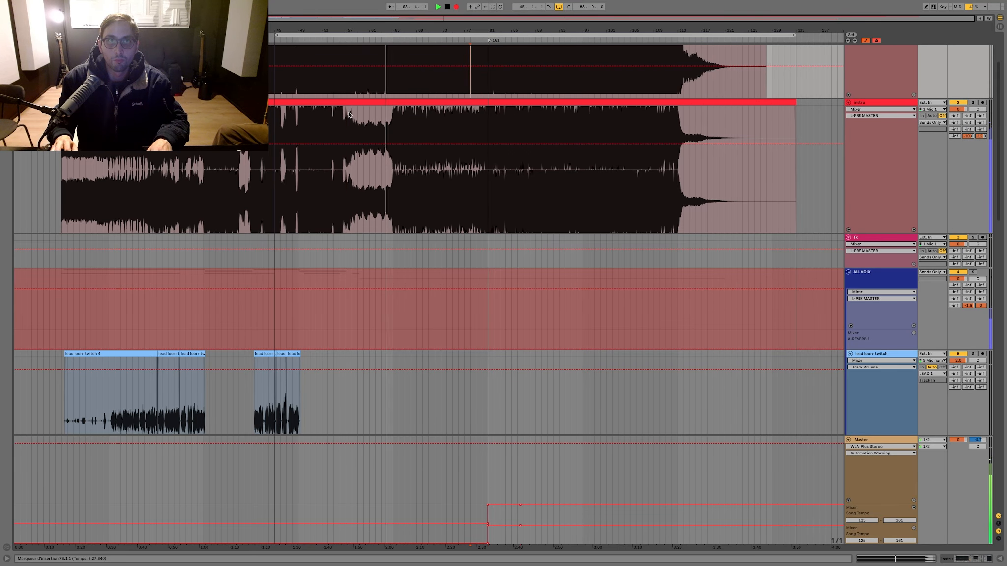
Step: Place the insert marker at bar 57, fold the Master track and show the A-REVERB 1 send automation of the ALL LEAD track
{"action": "left_click", "coordinate": [345, 57]}
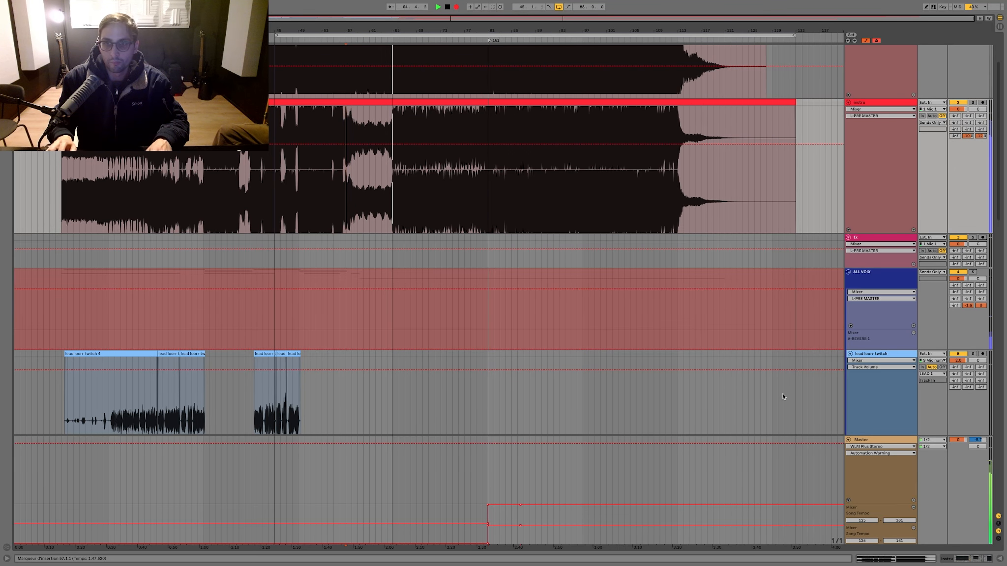
{"action": "left_click", "coordinate": [848, 440]}
{"action": "key", "text": "Tab"}
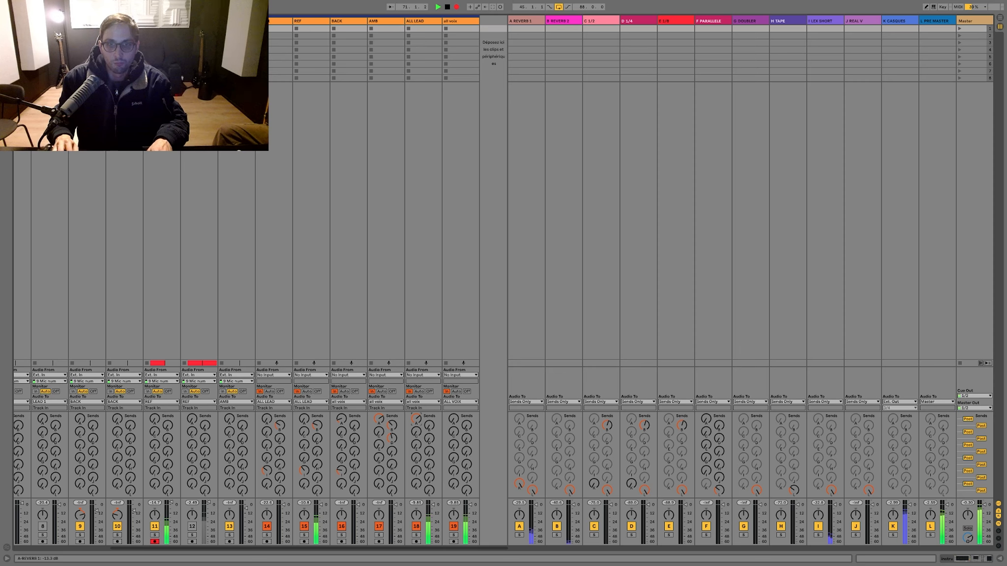
{"action": "right_click", "coordinate": [415, 420]}
{"action": "left_click", "coordinate": [426, 439]}
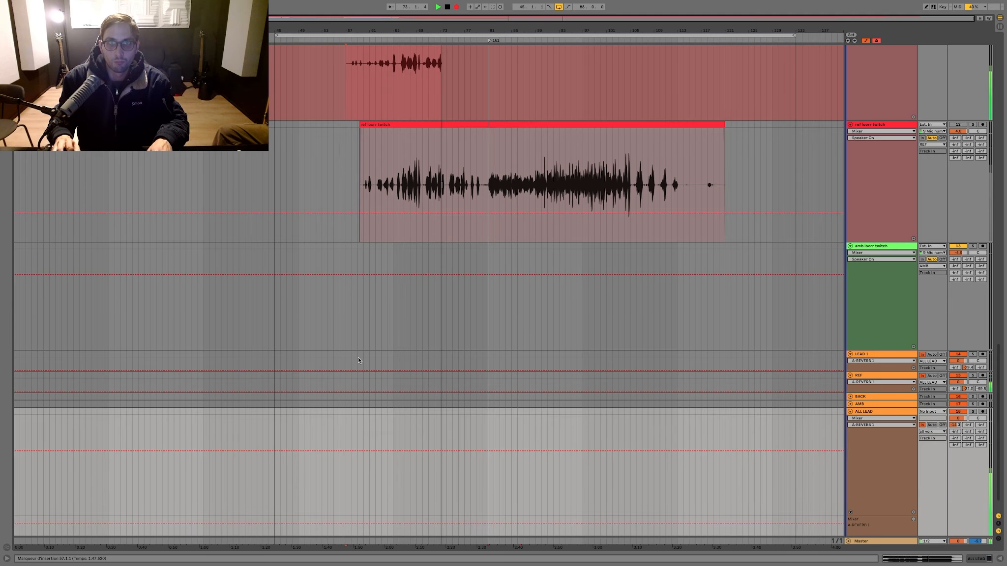
Step: Add a locator named AT at bar 57
{"action": "scroll", "coordinate": [332, 180], "scroll_direction": "up", "scroll_amount": 15}
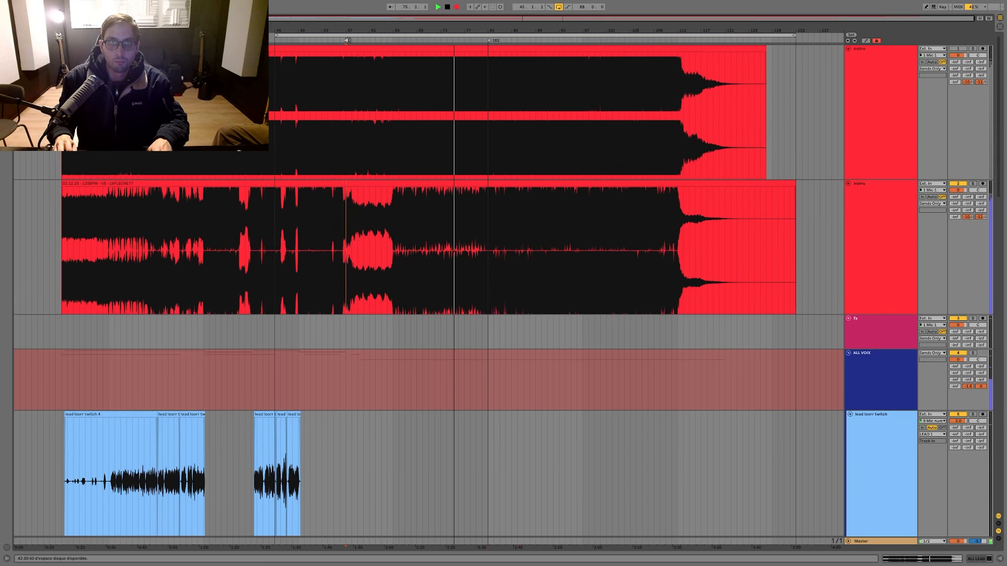
{"action": "right_click", "coordinate": [347, 41]}
{"action": "left_click", "coordinate": [357, 62]}
{"action": "type", "text": "AT"}
{"action": "key", "text": "Return"}
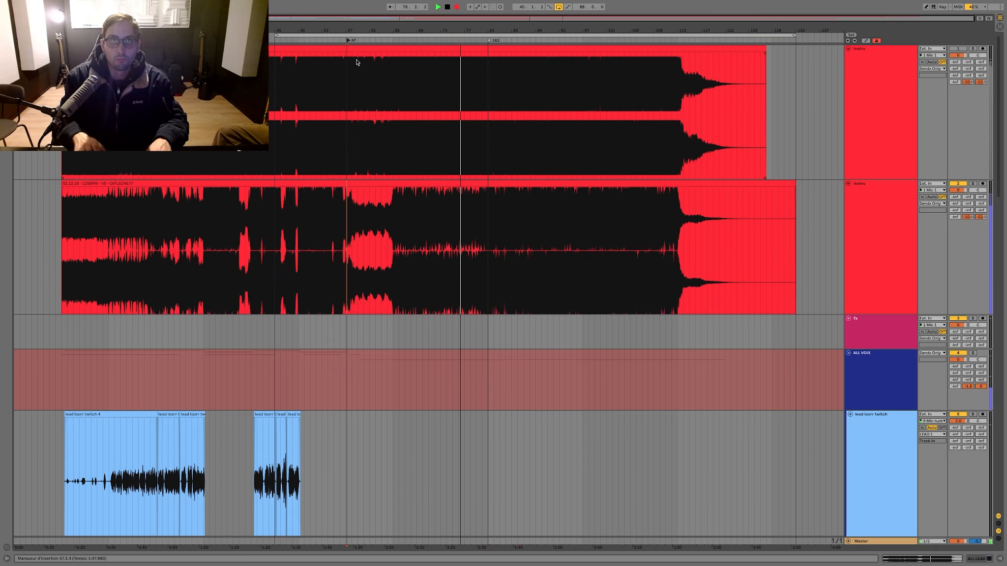
Step: Lower the ALL LEAD track's A-REVERB 1 send automation to -inf dB from the song's start up to bar 57
{"action": "scroll", "coordinate": [311, 290], "scroll_direction": "down", "scroll_amount": 15}
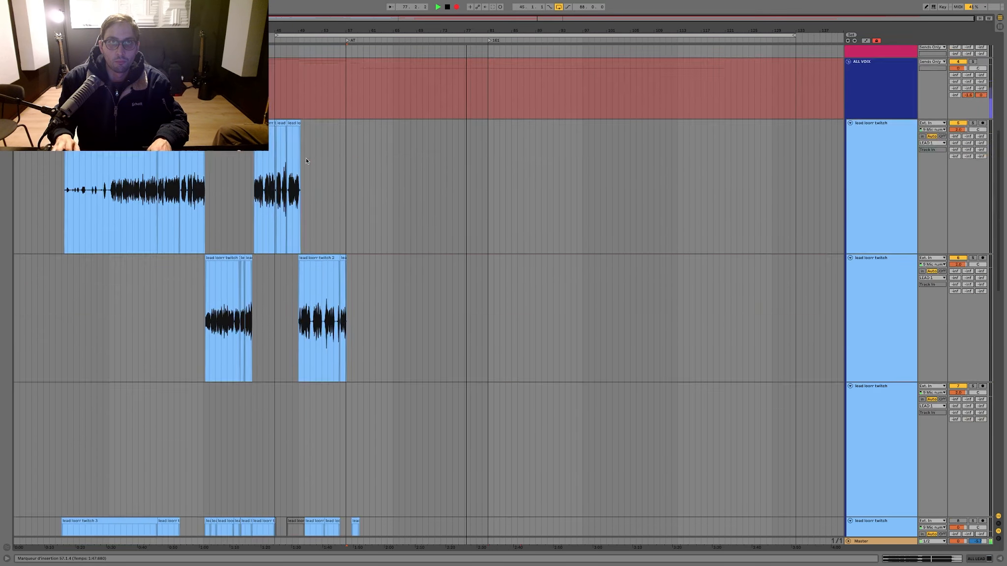
{"action": "left_click_drag", "start_coordinate": [347, 441], "coordinate": [15, 440]}
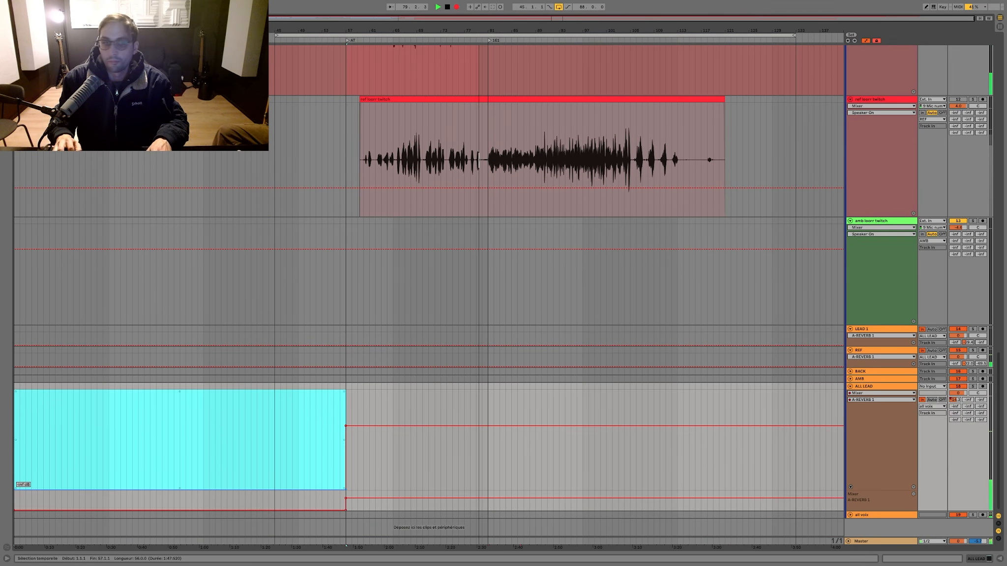
{"action": "scroll", "coordinate": [413, 293], "scroll_direction": "up", "scroll_amount": 10}
{"action": "scroll", "coordinate": [413, 293], "scroll_direction": "up", "scroll_amount": 2}
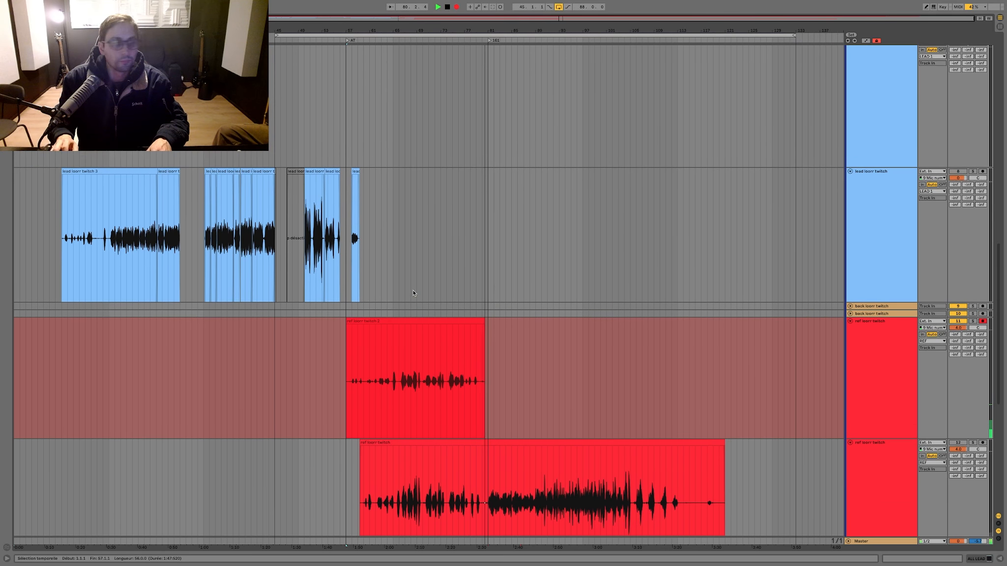
Step: Fold the lowest lead vocal track and stop the ref recording just after bar 89
{"action": "scroll", "coordinate": [412, 290], "scroll_direction": "down", "scroll_amount": 2}
{"action": "scroll", "coordinate": [413, 293], "scroll_direction": "down", "scroll_amount": 1}
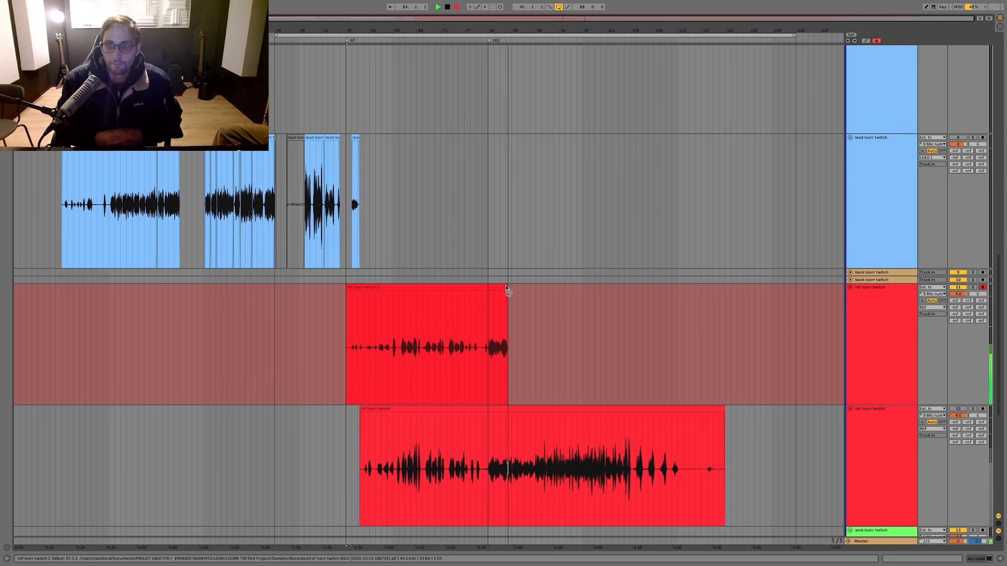
{"action": "left_click", "coordinate": [850, 138]}
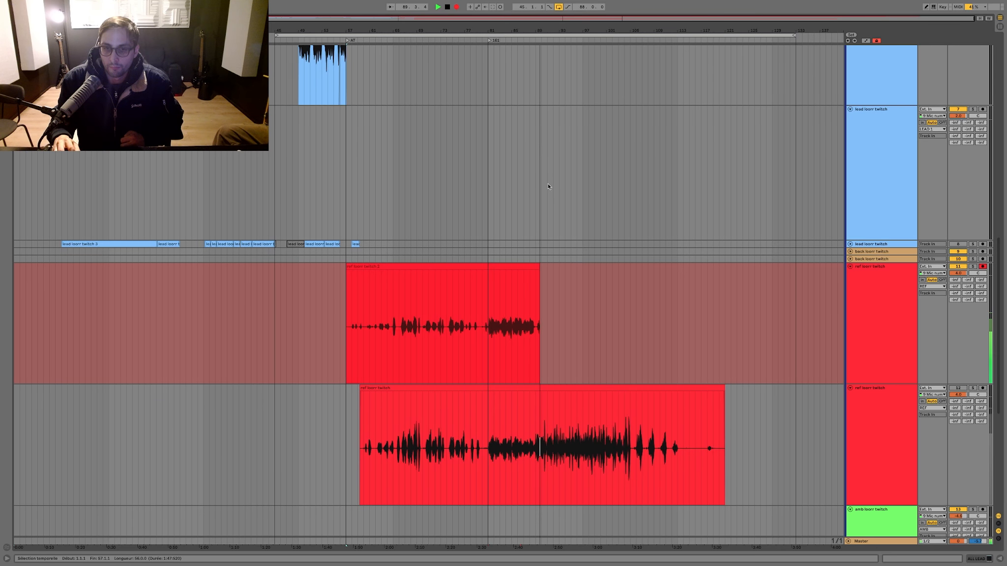
{"action": "key", "text": "space"}
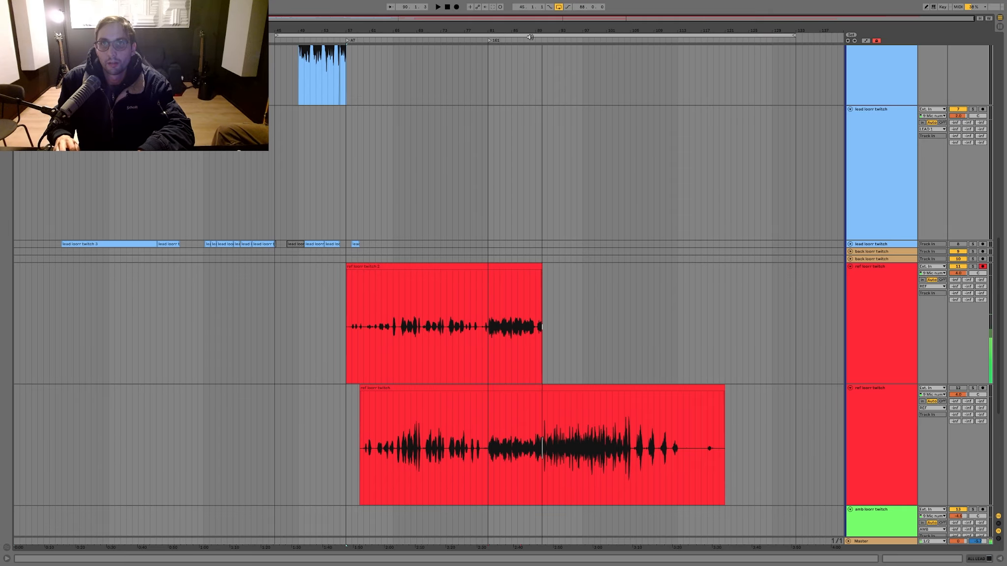
Step: Trim the new ref take to the part from bar 80 to about bar 89, deleting everything before and after it
{"action": "left_click_drag", "start_coordinate": [535, 30], "coordinate": [536, 108]}
{"action": "left_click_drag", "start_coordinate": [545, 297], "coordinate": [616, 300]}
{"action": "key", "text": "Delete"}
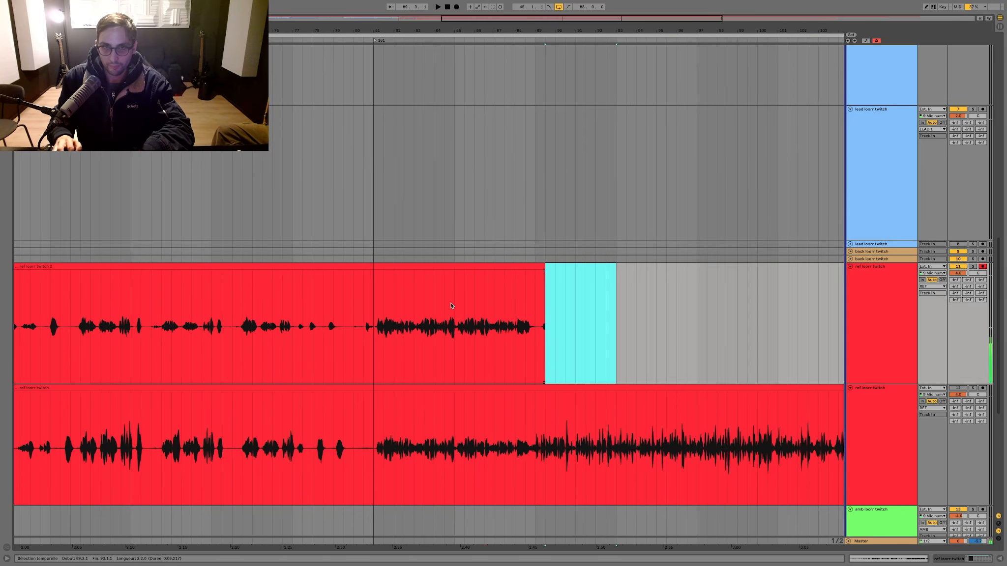
{"action": "left_click_drag", "start_coordinate": [354, 306], "coordinate": [231, 301]}
{"action": "key", "text": "Delete"}
{"action": "scroll", "coordinate": [207, 298], "scroll_direction": "down", "scroll_amount": 5}
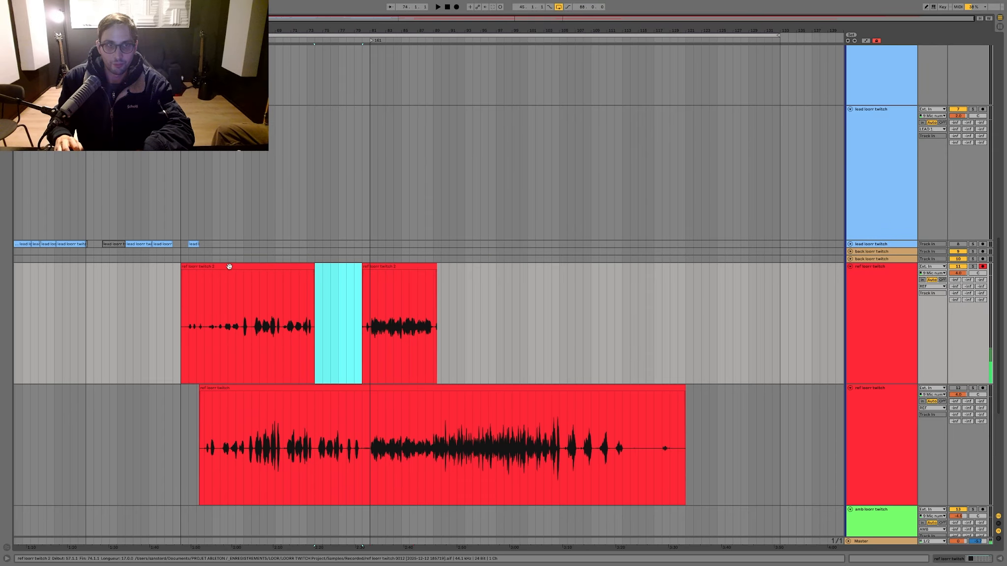
{"action": "left_click", "coordinate": [229, 266]}
{"action": "key", "text": "Delete"}
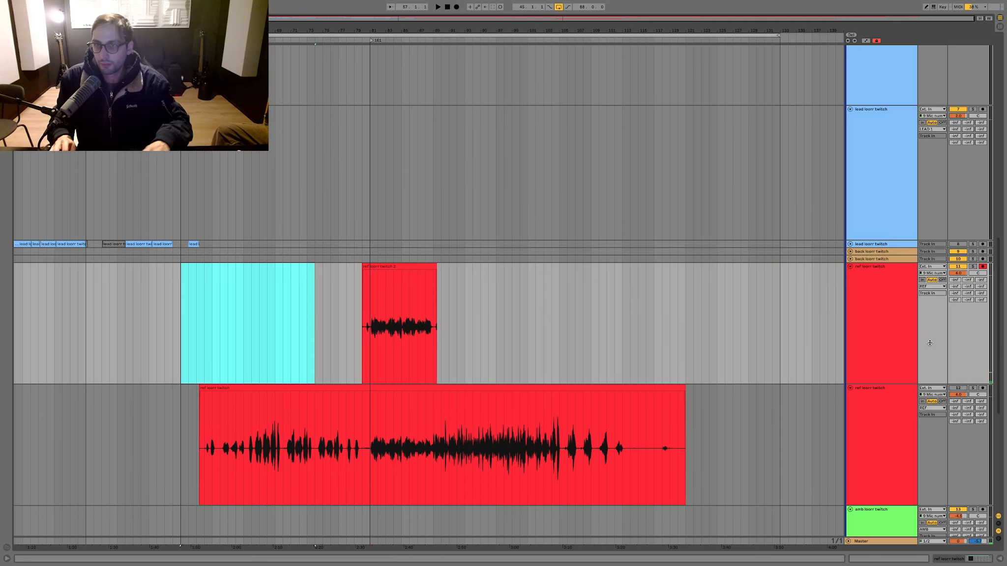
Step: Duplicate the upper ref track, clear the clip from the copy and arm the copy for recording
{"action": "left_click", "coordinate": [907, 335]}
{"action": "key", "text": "ctrl+d"}
{"action": "left_click_drag", "start_coordinate": [543, 413], "coordinate": [322, 428]}
{"action": "key", "text": "Delete"}
{"action": "left_click", "coordinate": [982, 388]}
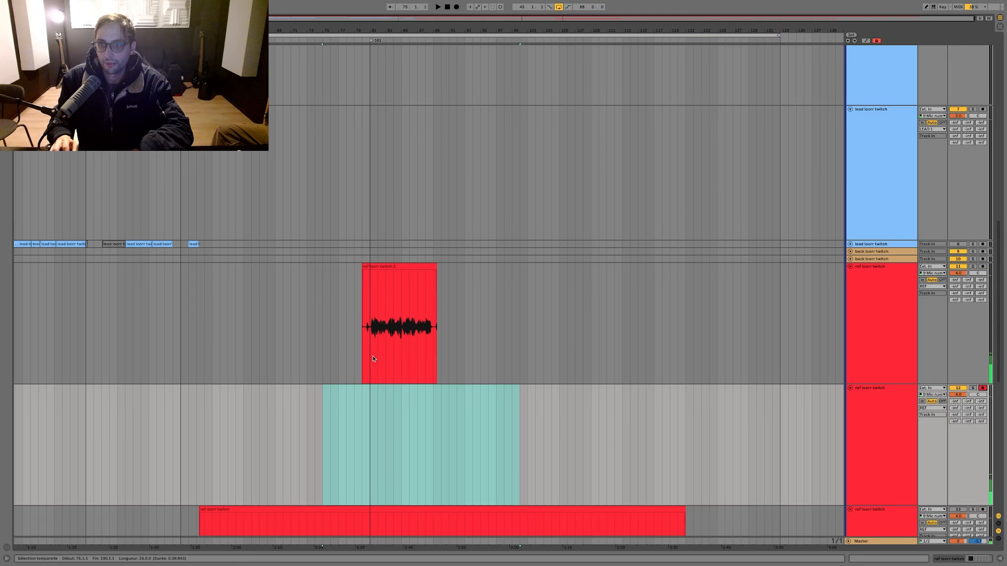
Step: Record a take from bar 77 on the armed ref track and move the kept clip from the upper ref track to the lowest one
{"action": "scroll", "coordinate": [313, 300], "scroll_direction": "down", "scroll_amount": 2}
{"action": "left_click", "coordinate": [337, 280]}
{"action": "key", "text": "F9"}
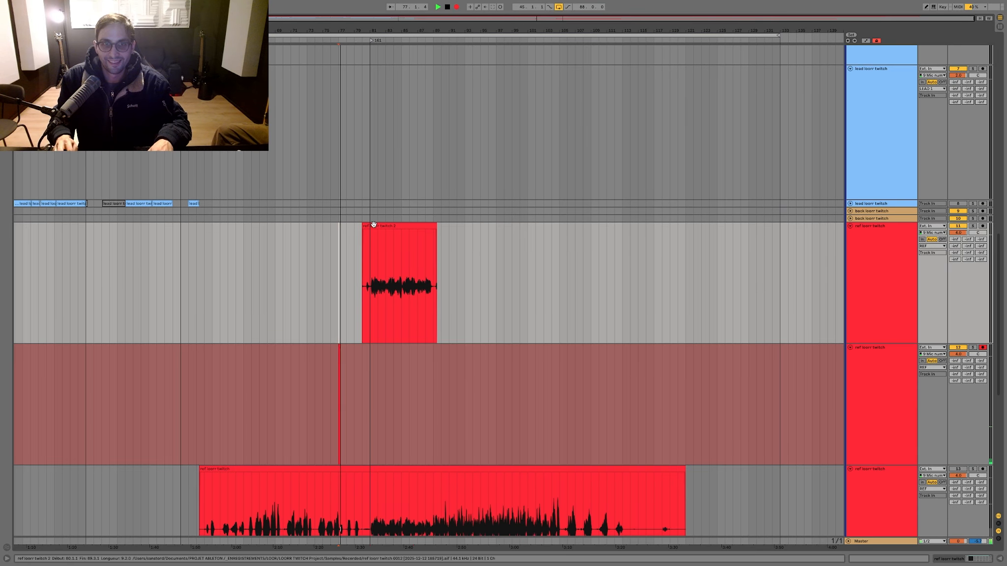
{"action": "left_click_drag", "start_coordinate": [371, 226], "coordinate": [373, 482]}
{"action": "key", "text": "F9"}
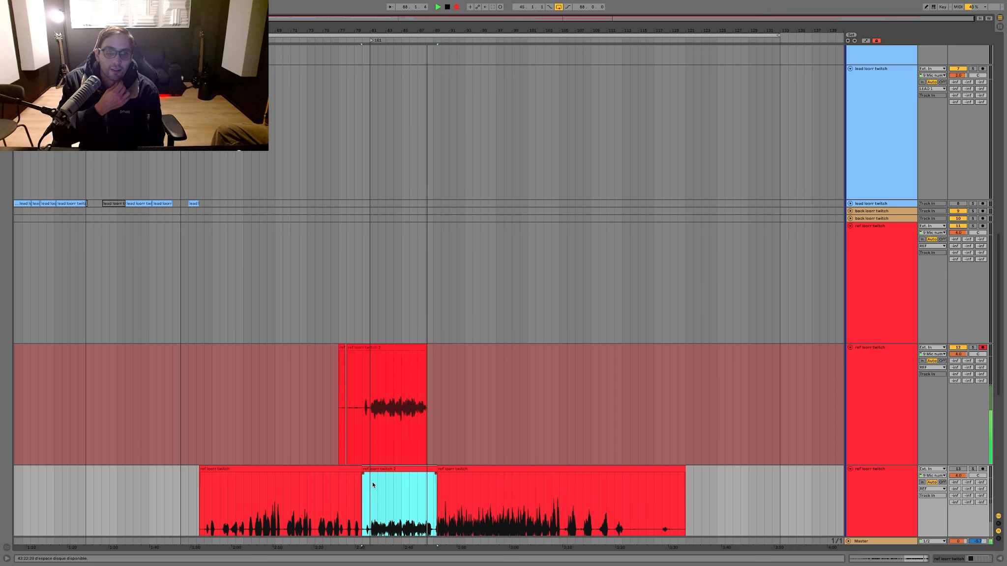
{"action": "key", "text": "F9"}
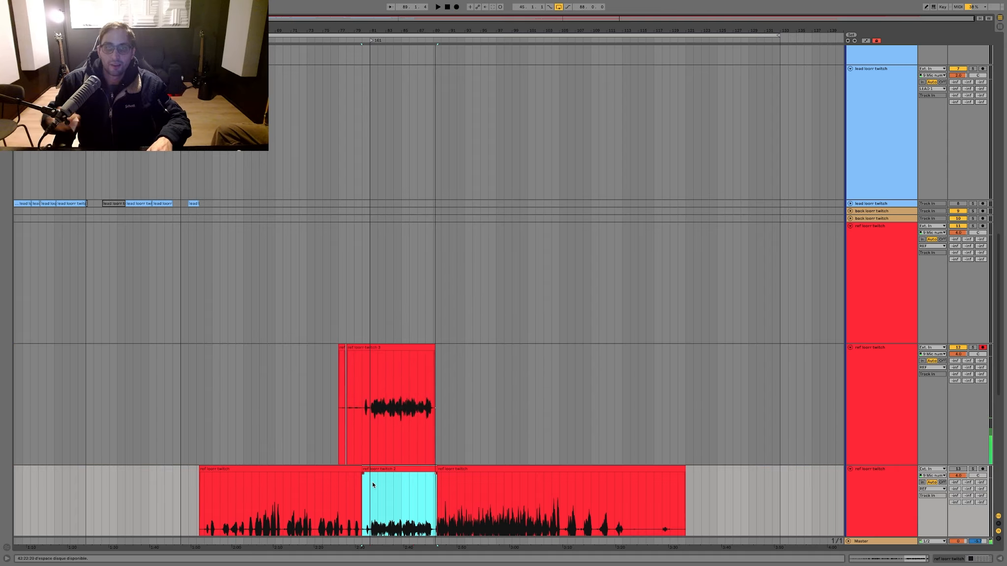
Step: Record the ref passage again from bar 77 over the previous take, stopping near bar 87
{"action": "left_click", "coordinate": [338, 372]}
{"action": "key", "text": "F9"}
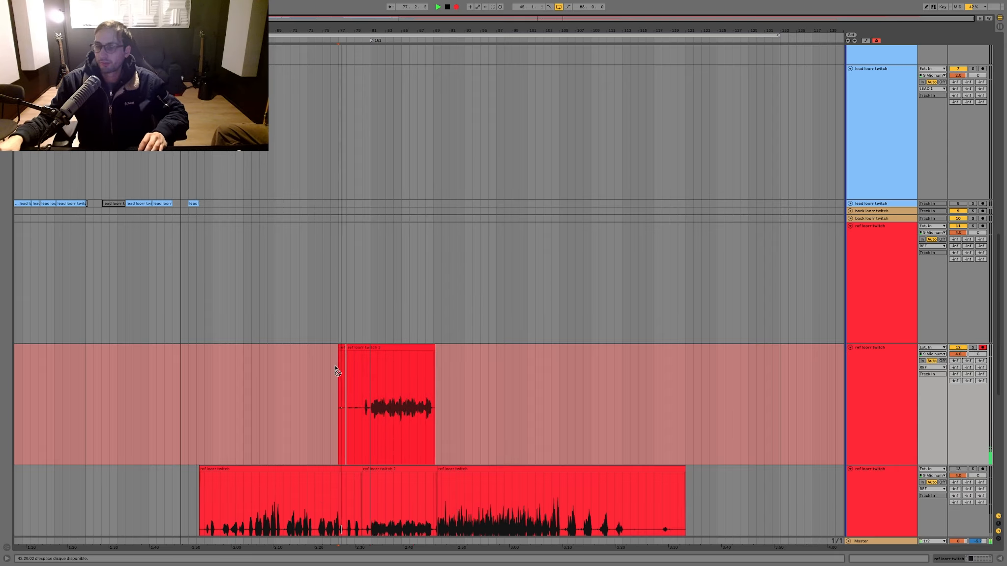
{"action": "key", "text": "space"}
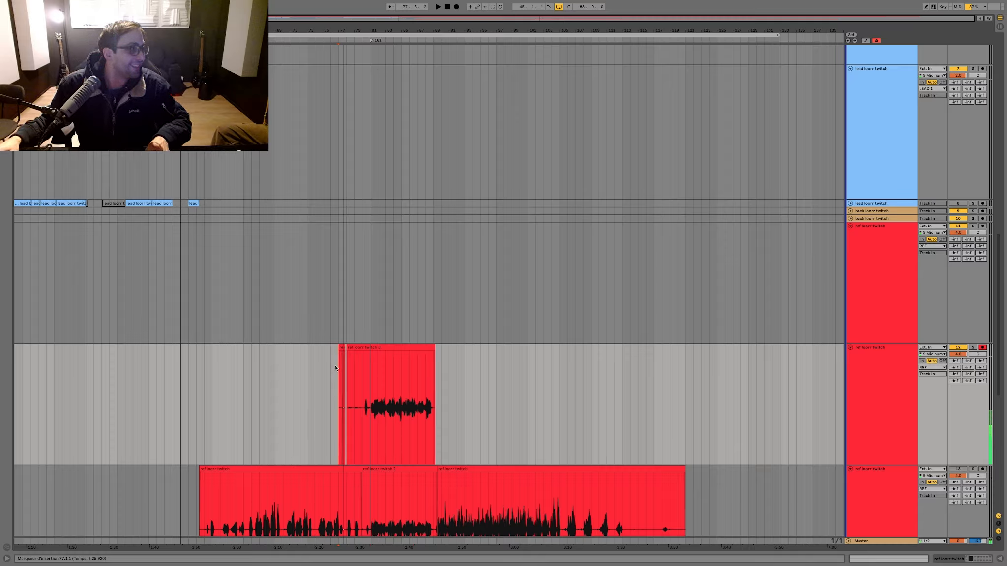
{"action": "key", "text": "F9"}
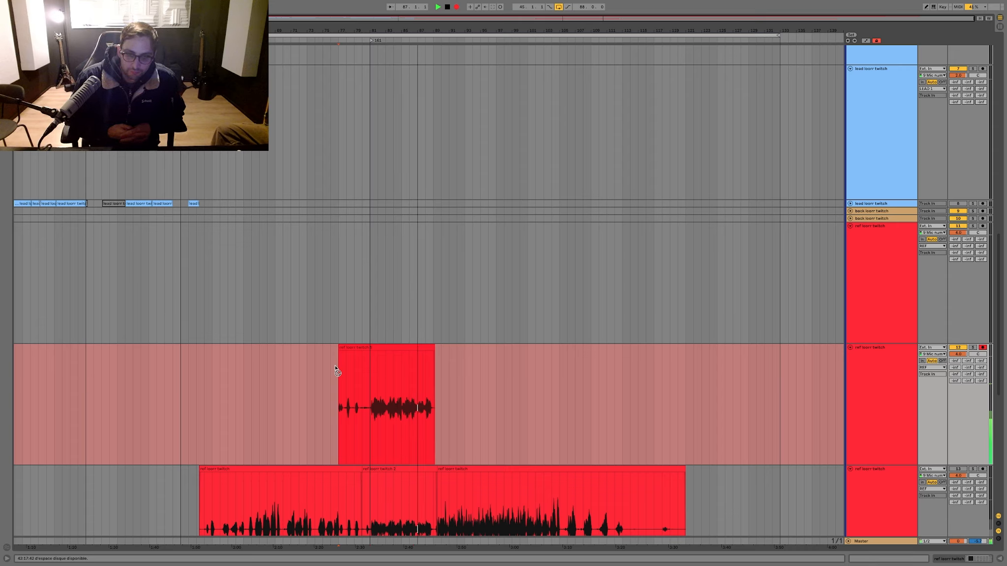
{"action": "left_click", "coordinate": [336, 369]}
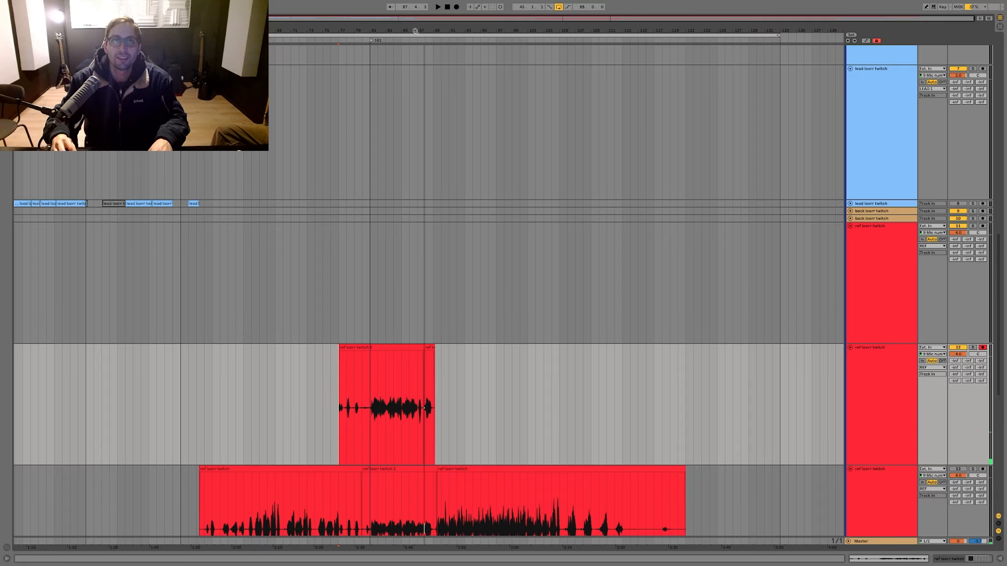
Step: Examine the end of the take around bar 87, then record the passage again from bar 77 through bar 89
{"action": "left_click_drag", "start_coordinate": [415, 30], "coordinate": [396, 188]}
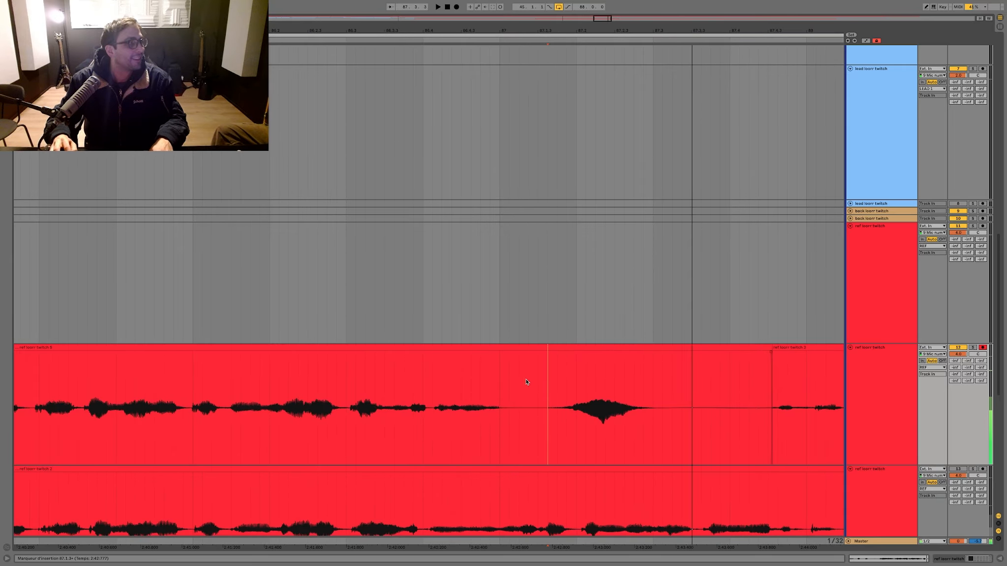
{"action": "left_click", "coordinate": [528, 348]}
{"action": "key", "text": "F9"}
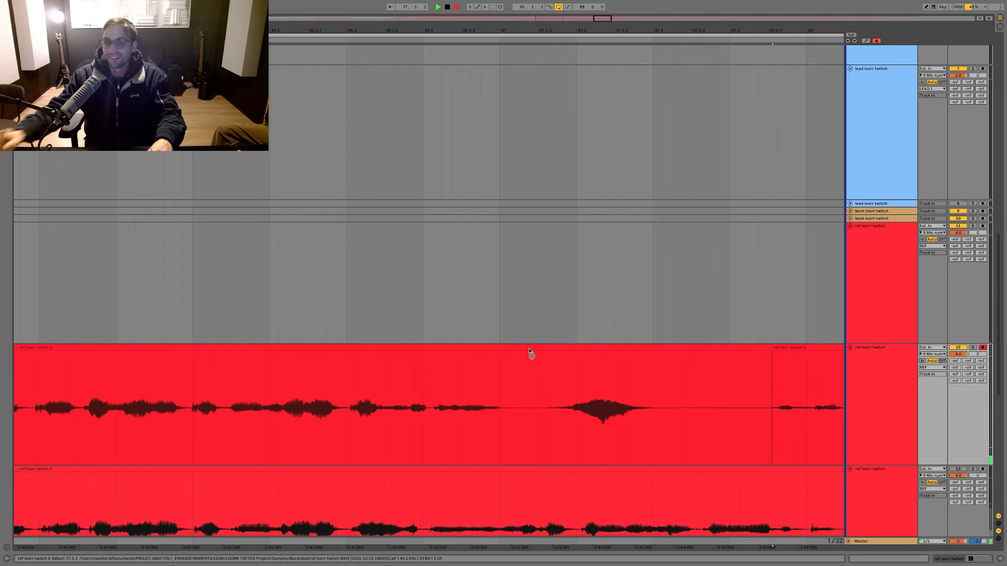
{"action": "key", "text": "minus"}
{"action": "key", "text": "minus"}
{"action": "key", "text": "minus"}
{"action": "key", "text": "minus"}
{"action": "key", "text": "minus"}
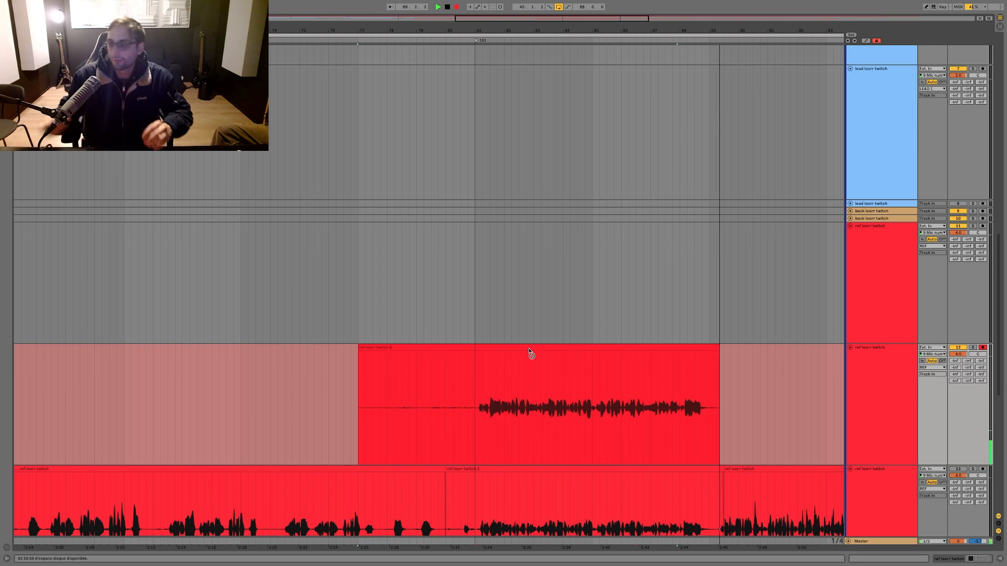
{"action": "key", "text": "space"}
Step: Split the new take just before bar 81, move its sung part to the upper ref track and delete the leftover
{"action": "left_click", "coordinate": [528, 348]}
{"action": "left_click", "coordinate": [466, 360]}
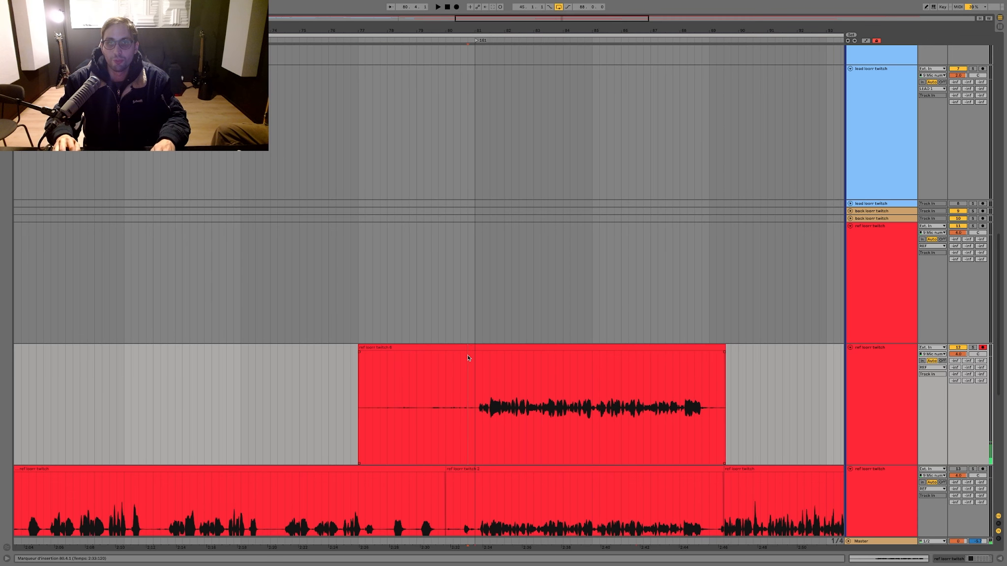
{"action": "key", "text": "super+e"}
{"action": "left_click_drag", "start_coordinate": [468, 347], "coordinate": [473, 300]}
{"action": "left_click_drag", "start_coordinate": [489, 383], "coordinate": [279, 388]}
{"action": "key", "text": "Delete"}
Step: Play back the moved clip, trim its tail from bar 89 and place it on the lowest ref track
{"action": "left_click", "coordinate": [469, 261]}
{"action": "key", "text": "space"}
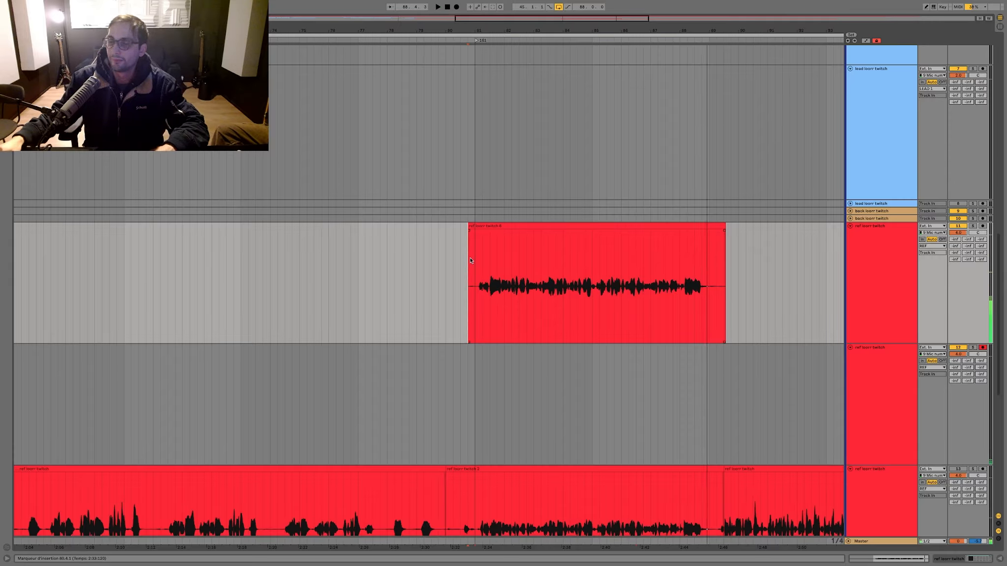
{"action": "left_click_drag", "start_coordinate": [722, 259], "coordinate": [754, 252]}
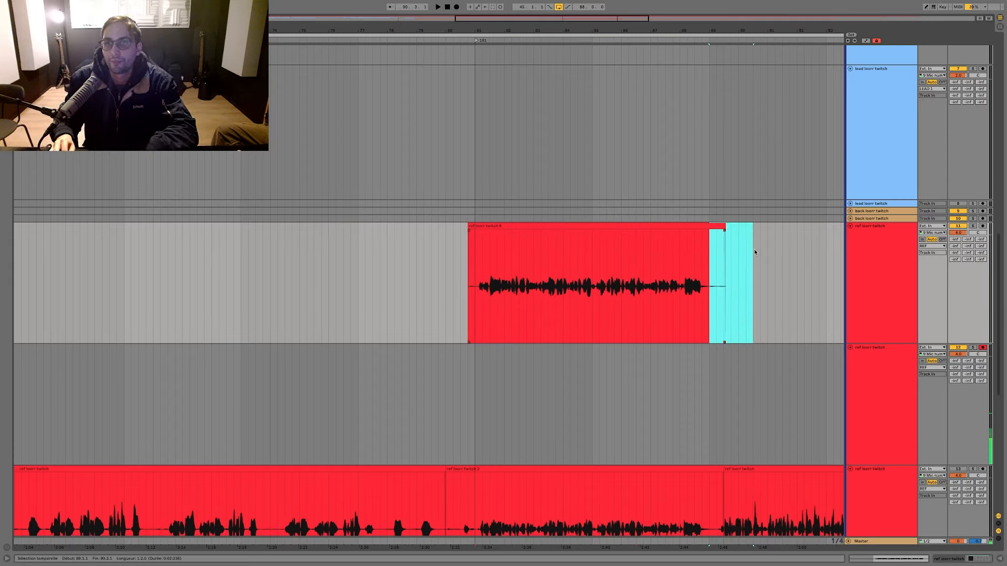
{"action": "left_click_drag", "start_coordinate": [520, 226], "coordinate": [523, 476]}
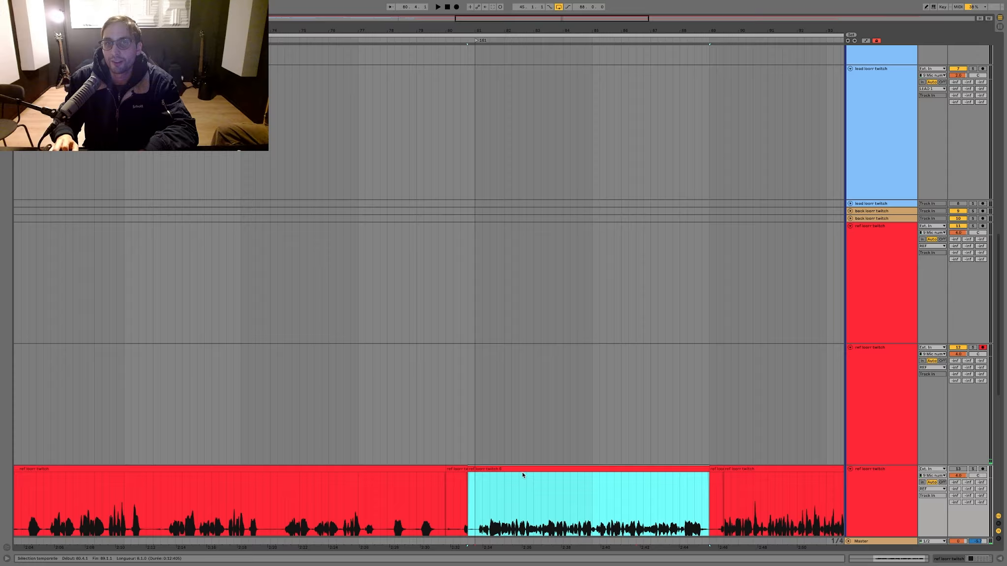
Step: Record another take on the armed ref track from bar 78 through bar 89
{"action": "left_click", "coordinate": [387, 375]}
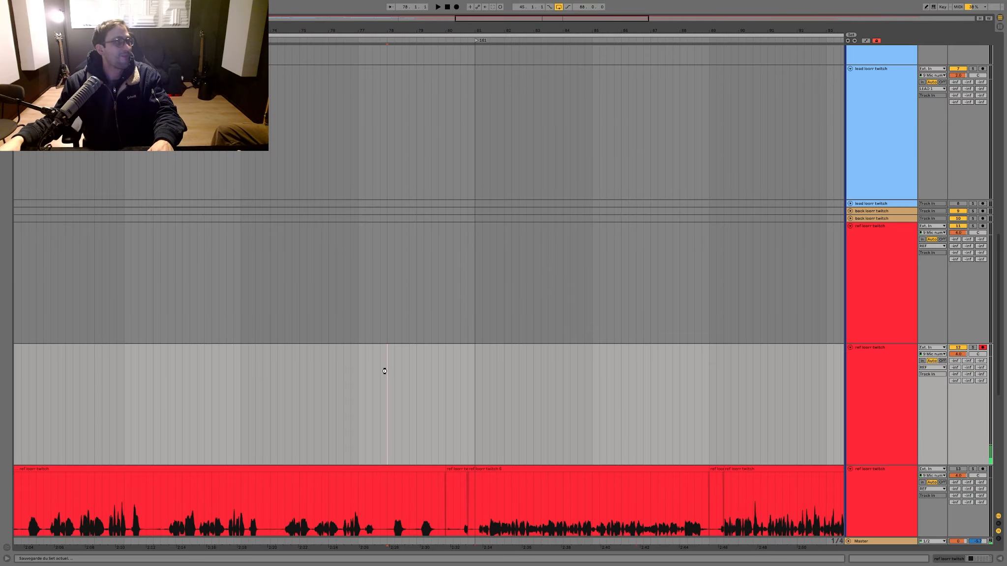
{"action": "key", "text": "F9"}
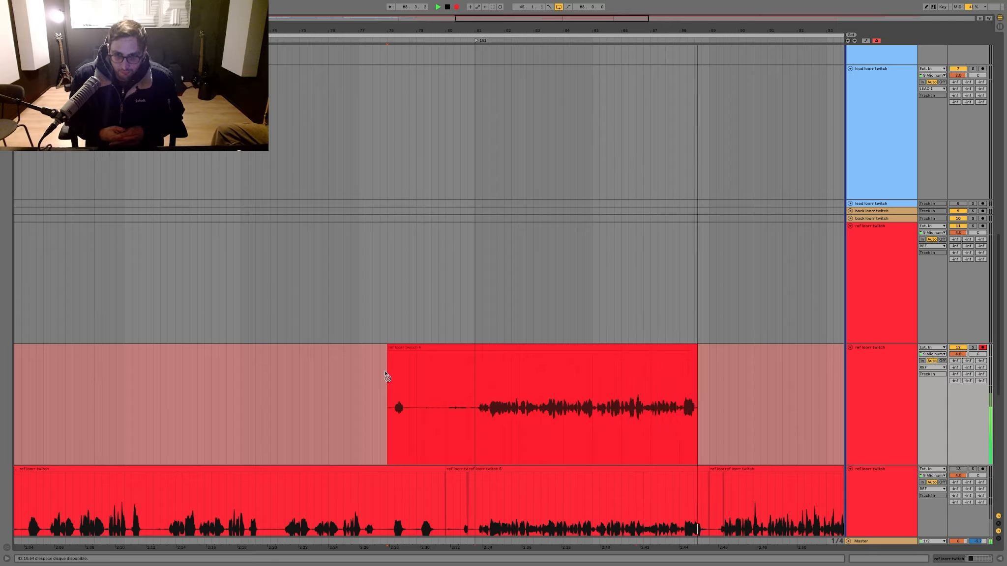
{"action": "key", "text": "space"}
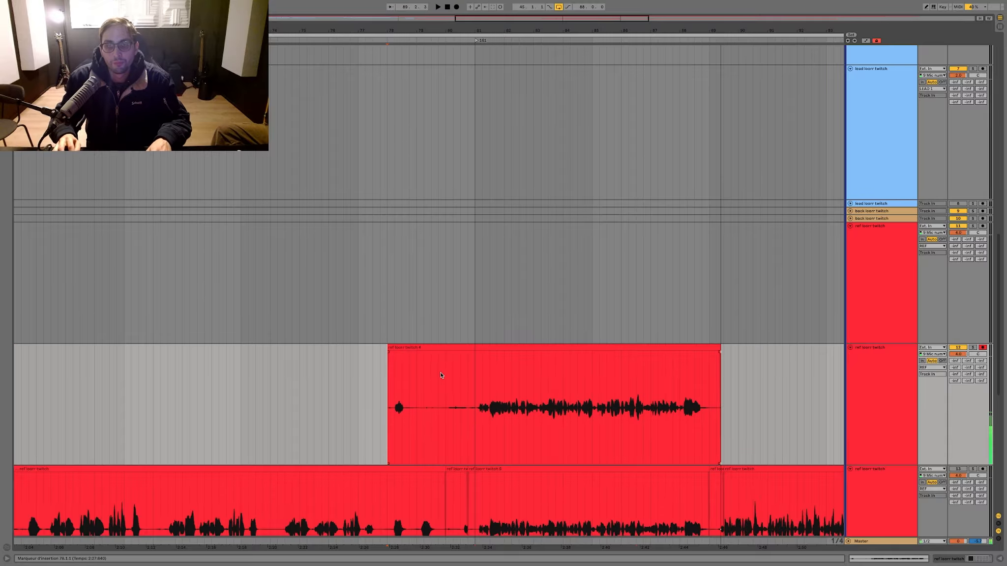
Step: Save the set, record the ref take again over the clip from bar 78, and play it back from bar 87
{"action": "left_click", "coordinate": [452, 348]}
{"action": "key", "text": "ctrl+s"}
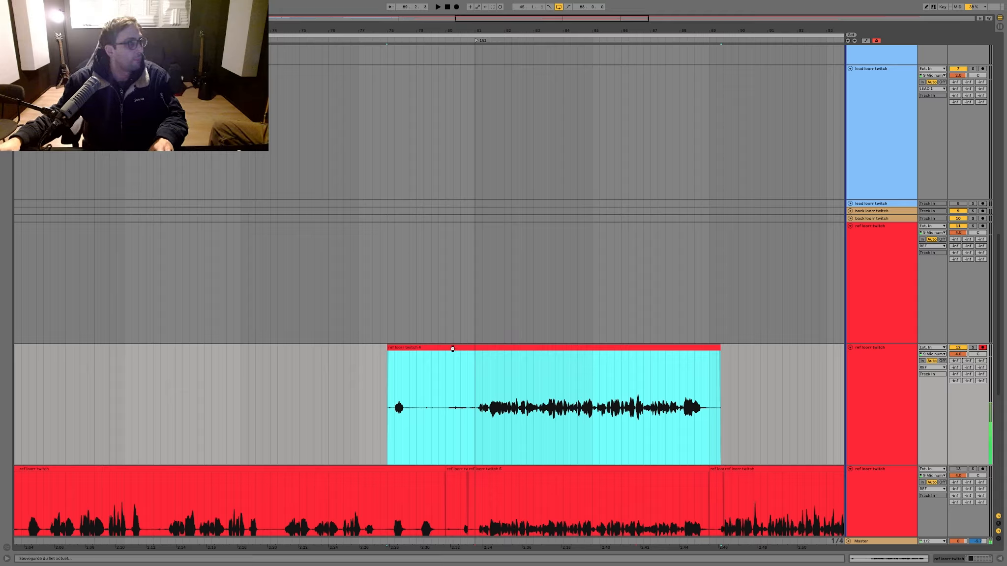
{"action": "key", "text": "F9"}
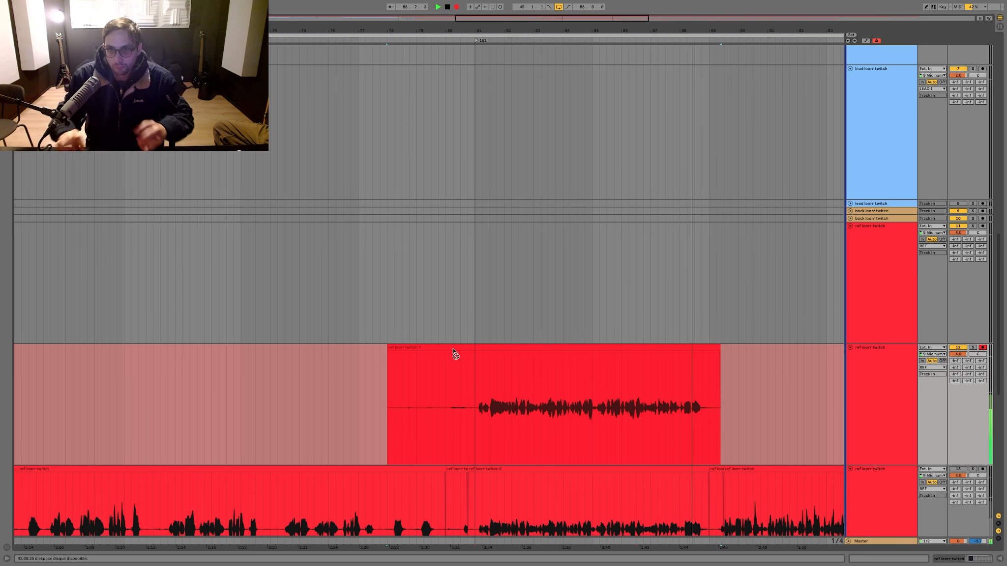
{"action": "key", "text": "space"}
{"action": "left_click", "coordinate": [650, 373]}
{"action": "key", "text": "space"}
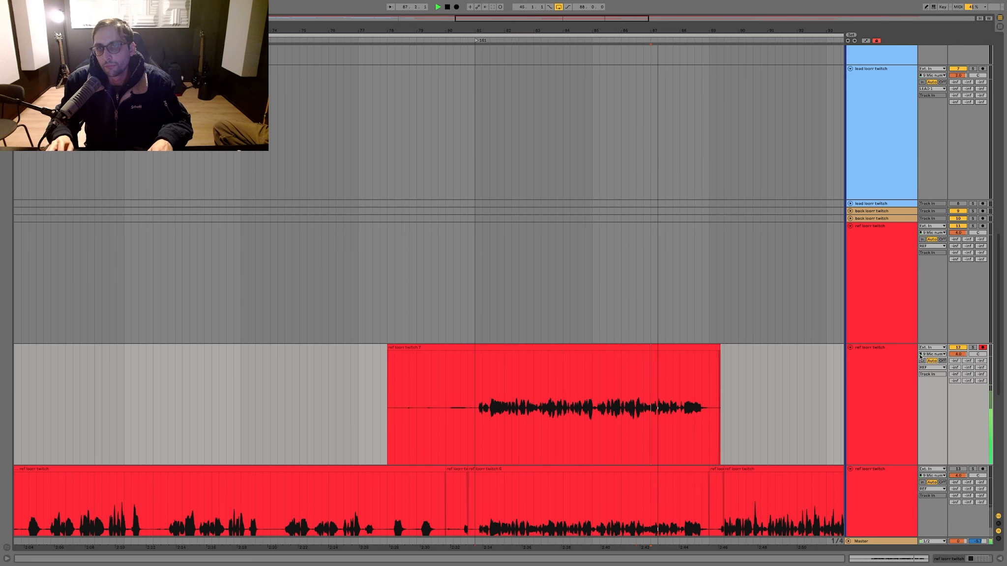
Step: Play back the new ref take from bar 86, toggling the solo of its track to compare
{"action": "left_click", "coordinate": [622, 368]}
{"action": "key", "text": "space"}
{"action": "key", "text": "space"}
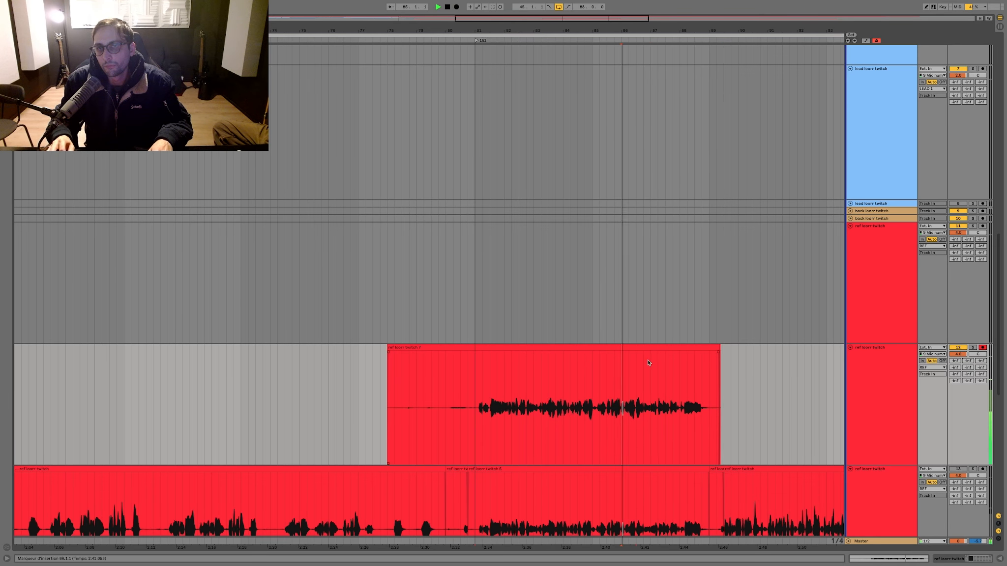
{"action": "left_click", "coordinate": [972, 348]}
{"action": "key", "text": "space"}
{"action": "key", "text": "space"}
{"action": "left_click", "coordinate": [973, 347]}
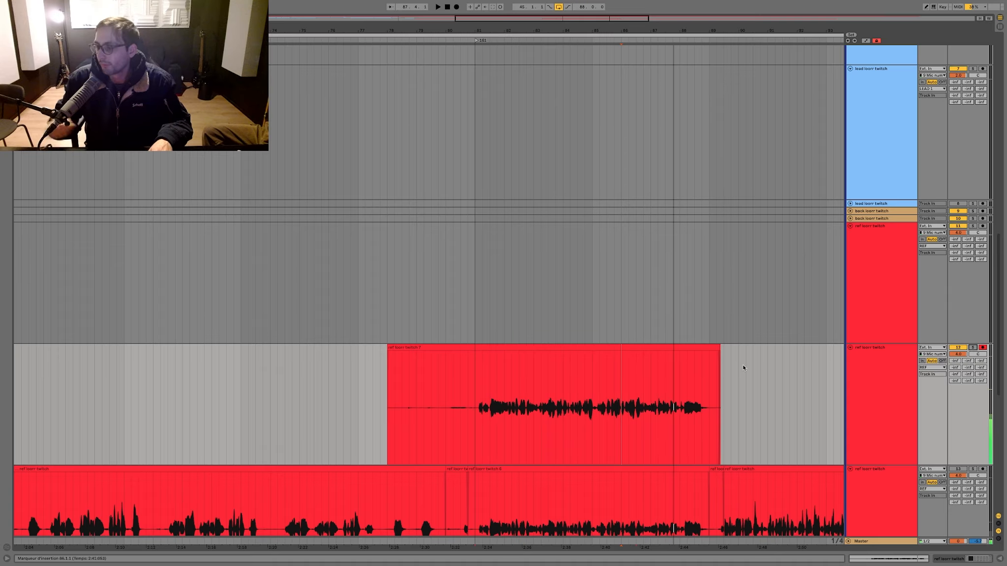
Step: Split the new take at bar 81 and move its sung part onto the lowest ref track
{"action": "left_click", "coordinate": [474, 377]}
{"action": "key", "text": "super+e"}
{"action": "left_click_drag", "start_coordinate": [482, 347], "coordinate": [486, 479]}
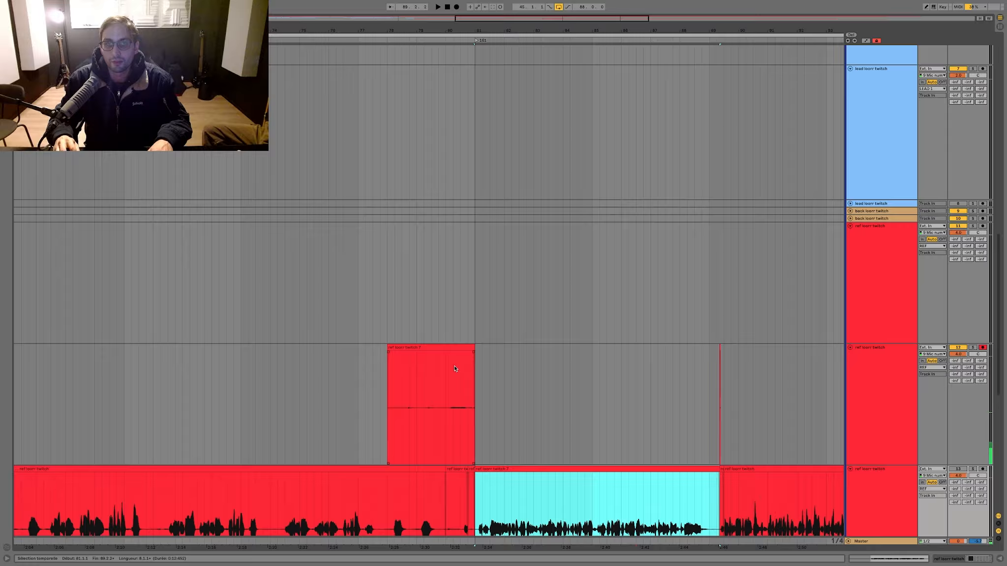
Step: Record the armed ref track from bar 78 over the leftover clip, restarting the take once and singing through to about bar 89
{"action": "left_click", "coordinate": [456, 348]}
{"action": "key", "text": "F9"}
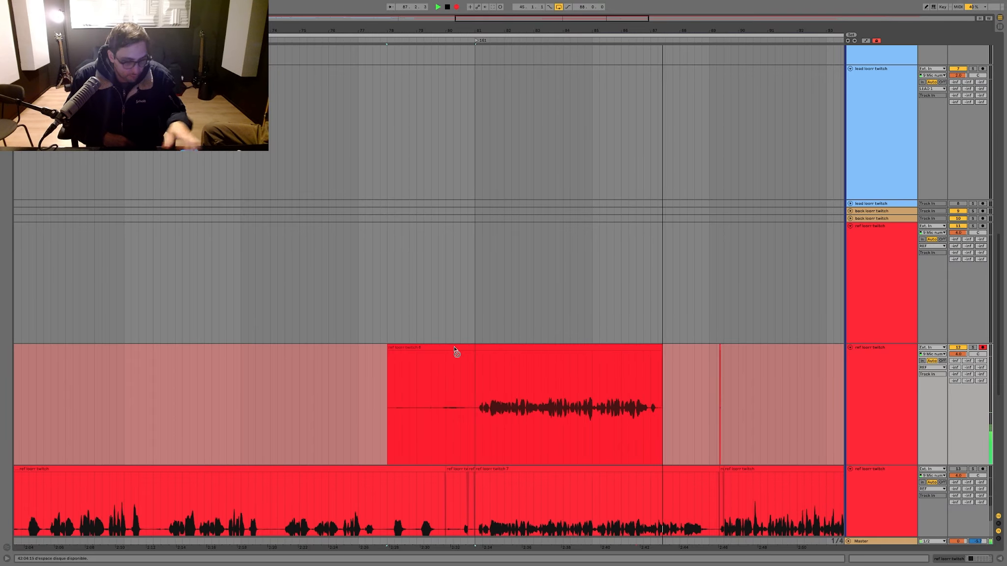
{"action": "key", "text": "space"}
{"action": "key", "text": "F9"}
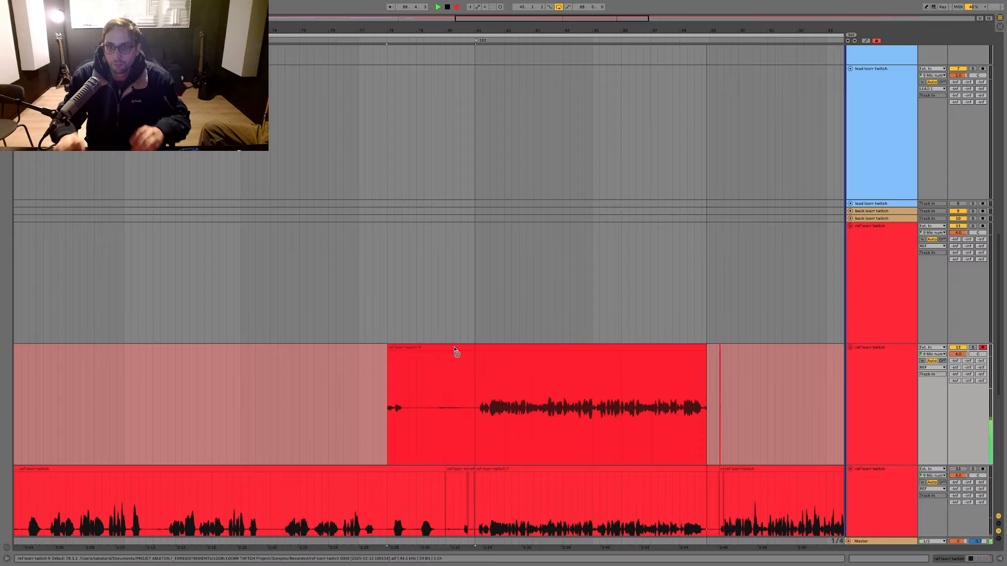
{"action": "key", "text": "space"}
Step: Play back the new take repeatedly around bar 86.3
{"action": "left_click", "coordinate": [636, 40]}
{"action": "key", "text": "space"}
{"action": "left_click_drag", "start_coordinate": [630, 33], "coordinate": [541, 162]}
{"action": "key", "text": "space"}
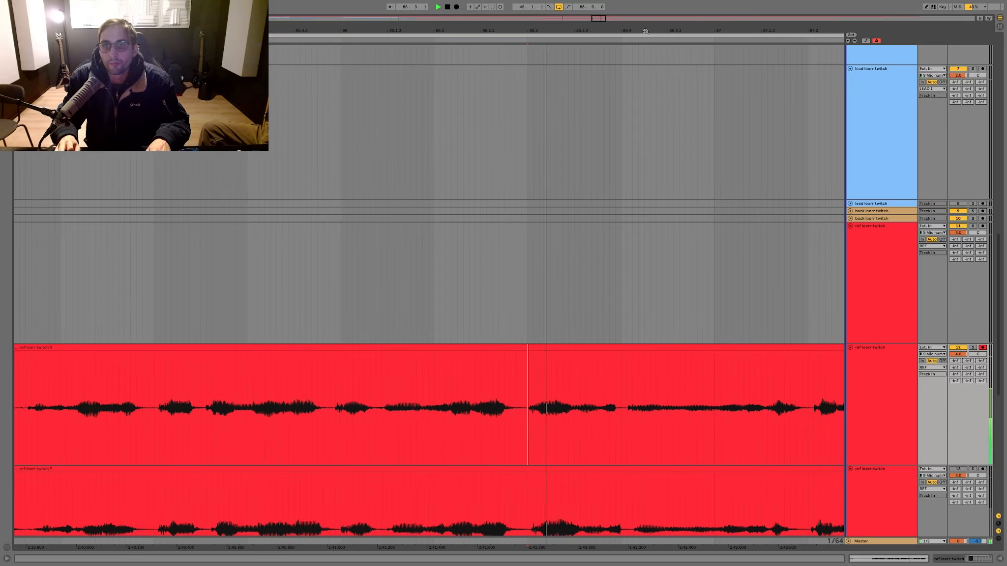
{"action": "key", "text": "space"}
Step: Replace the section from 86.3 to 86.4 of the new take with the matching part of the lowest ref track
{"action": "key", "text": "space"}
{"action": "key", "text": "space"}
{"action": "left_click_drag", "start_coordinate": [527, 492], "coordinate": [599, 461]}
{"action": "key", "text": "space"}
{"action": "key", "text": "space"}
{"action": "key", "text": "space"}
{"action": "scroll", "coordinate": [419, 332], "scroll_direction": "left", "scroll_amount": 12}
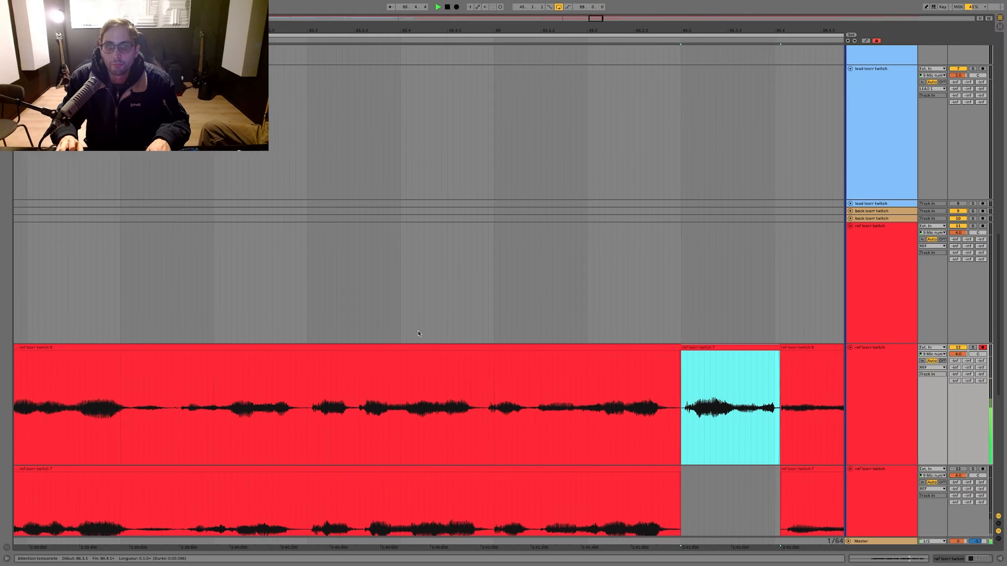
{"action": "scroll", "coordinate": [418, 344], "scroll_direction": "right", "scroll_amount": 12}
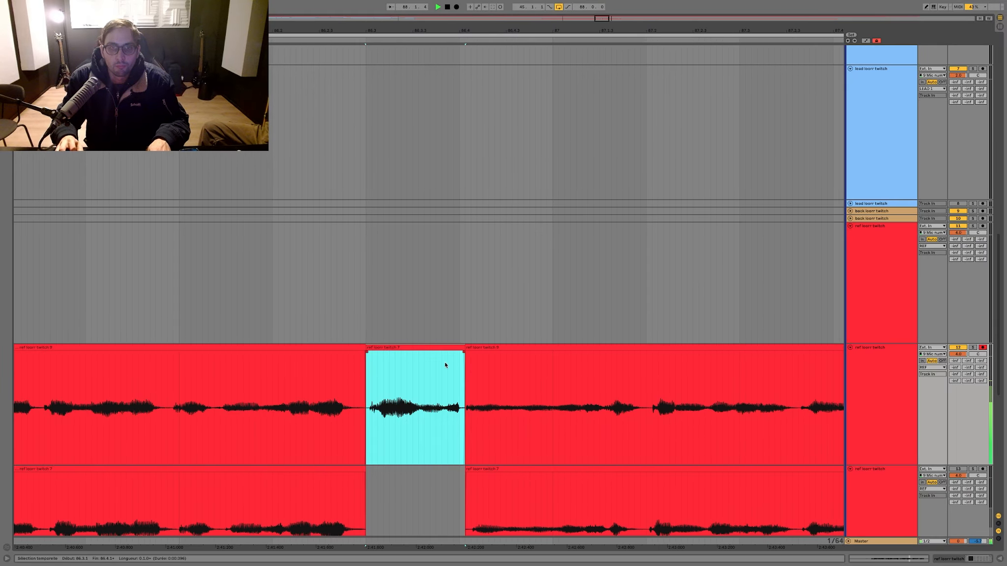
{"action": "left_click_drag", "start_coordinate": [430, 366], "coordinate": [432, 366]}
Step: Play back the comped take and move it from bar 81 onward to the upper ref track
{"action": "scroll", "coordinate": [393, 331], "scroll_direction": "left", "scroll_amount": 3}
{"action": "left_click", "coordinate": [374, 315]}
{"action": "key", "text": "minus"}
{"action": "key", "text": "minus"}
{"action": "key", "text": "minus"}
{"action": "key", "text": "minus"}
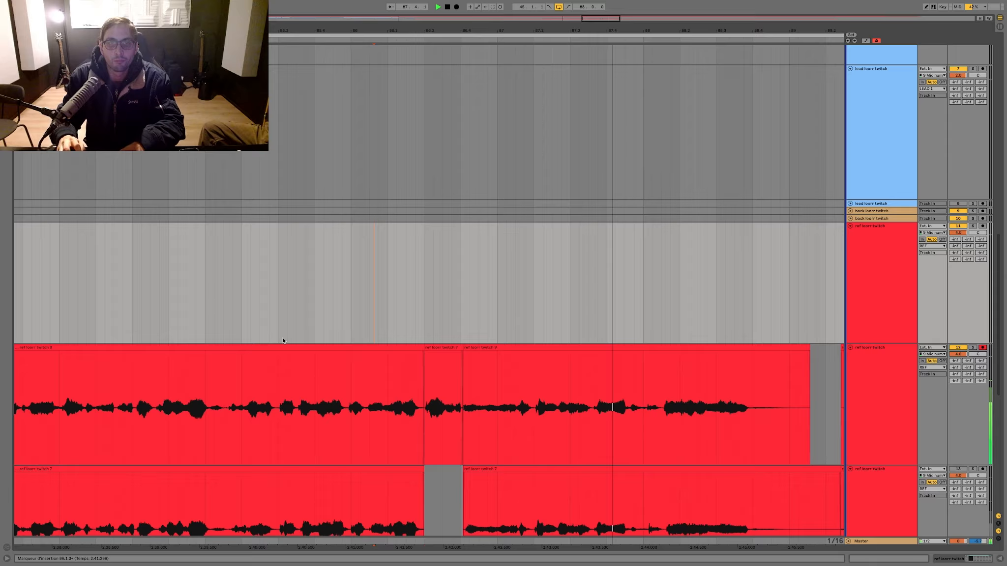
{"action": "left_click_drag", "start_coordinate": [616, 397], "coordinate": [86, 343]}
{"action": "key", "text": "space"}
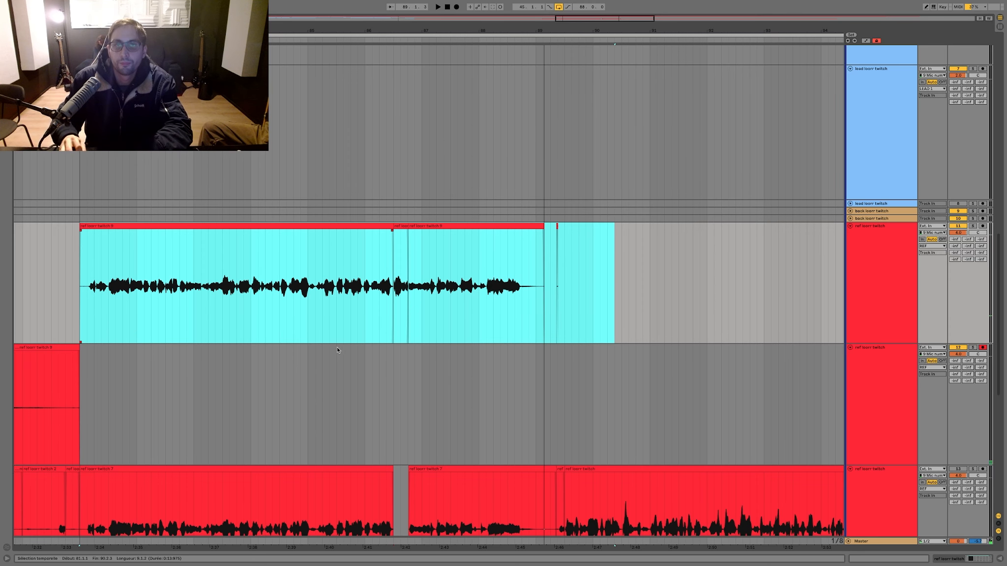
Step: Delete the fragment after bar 89 on the upper ref track and the leftover clip before bar 81 on the armed track
{"action": "left_click_drag", "start_coordinate": [545, 291], "coordinate": [603, 283]}
{"action": "key", "text": "Delete"}
{"action": "scroll", "coordinate": [575, 295], "scroll_direction": "down", "scroll_amount": 5}
{"action": "left_click_drag", "start_coordinate": [513, 398], "coordinate": [233, 411]}
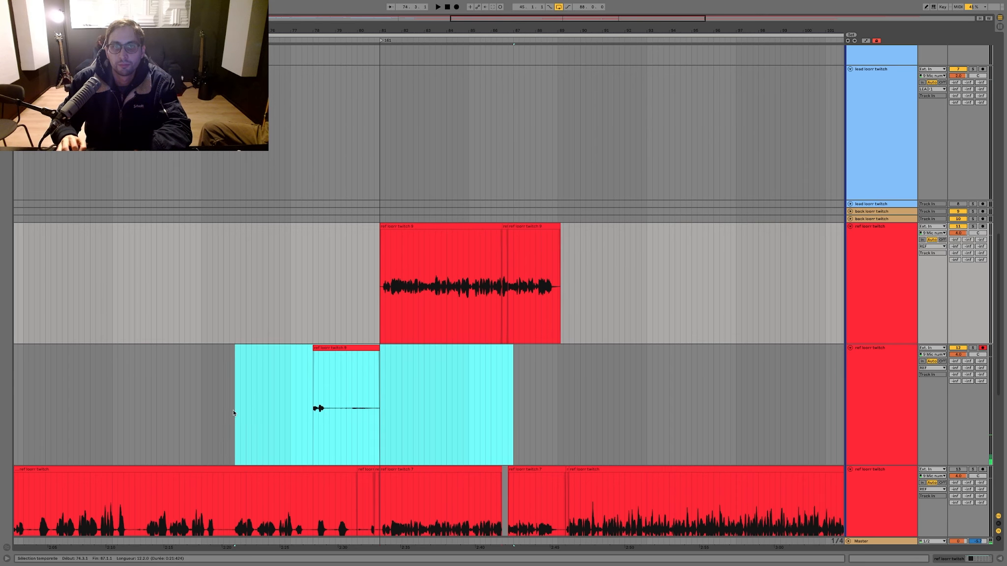
{"action": "key", "text": "Delete"}
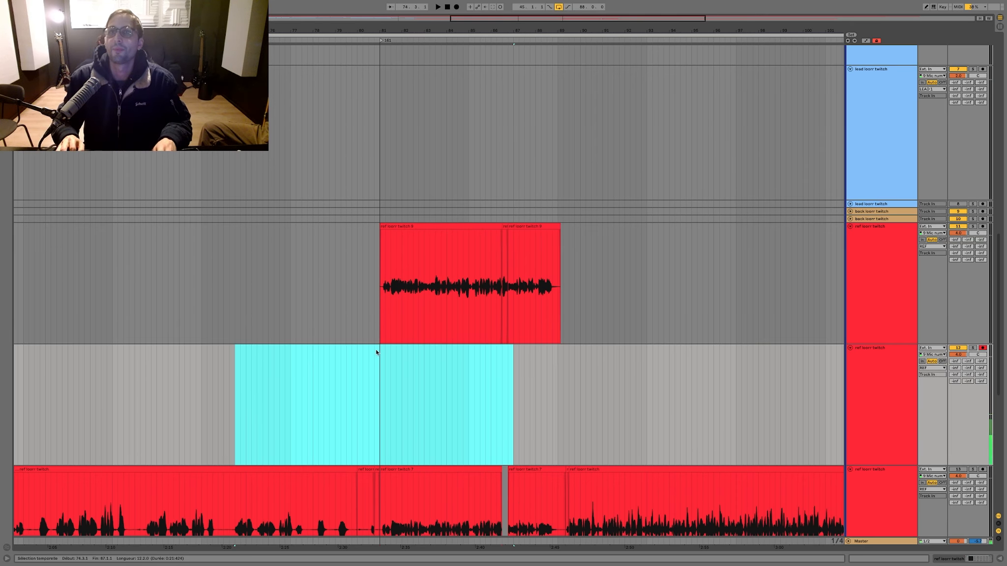
Step: Record a short take from bar 77 on the armed ref track and deactivate the upper ref track's clips between bars 81 and 89
{"action": "left_click", "coordinate": [289, 367]}
{"action": "key", "text": "F9"}
{"action": "left_click_drag", "start_coordinate": [318, 295], "coordinate": [676, 292]}
{"action": "key", "text": "plus"}
{"action": "key", "text": "0"}
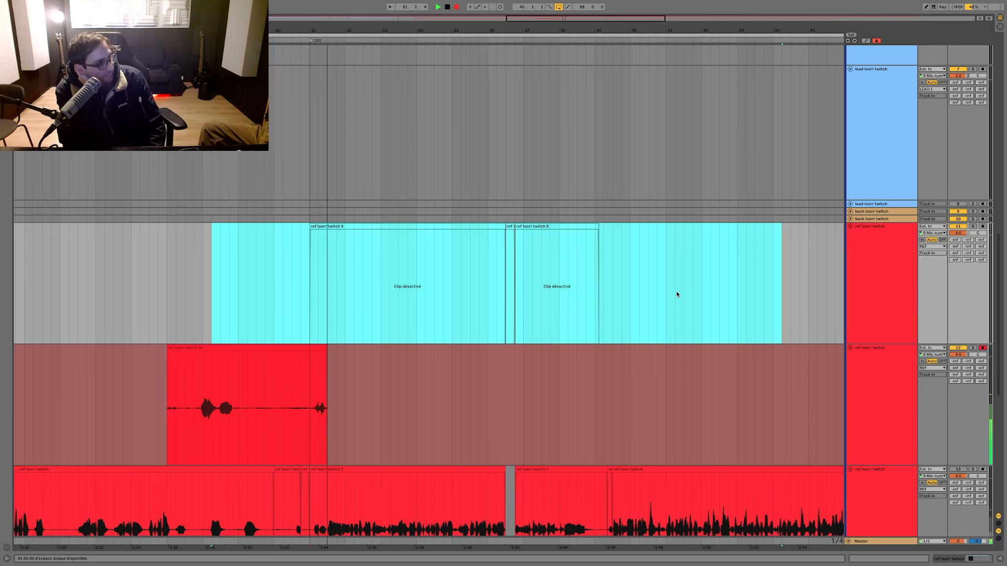
{"action": "key", "text": "space"}
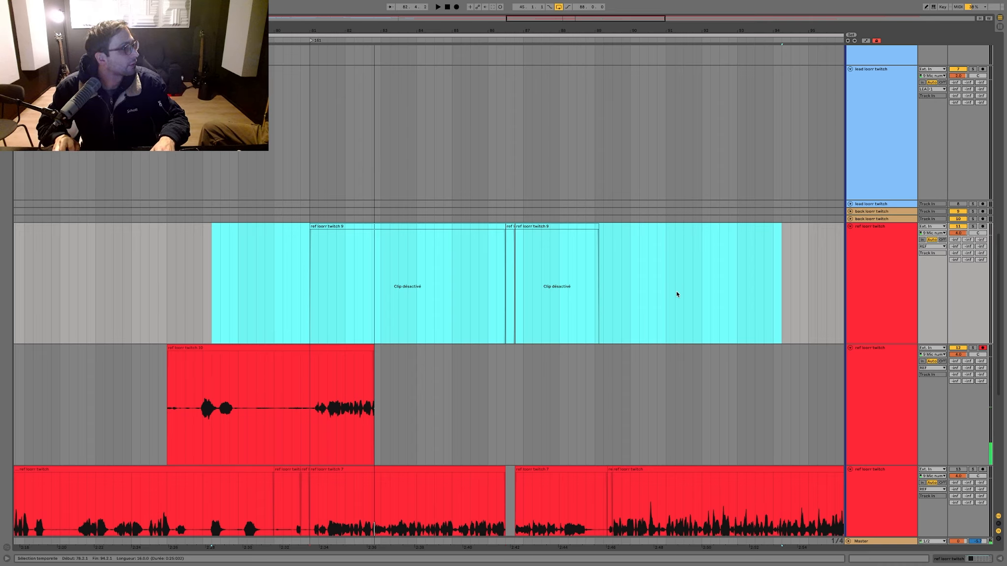
Step: Play briefly from bar 78 and delete the short take from the armed ref track
{"action": "key", "text": "space"}
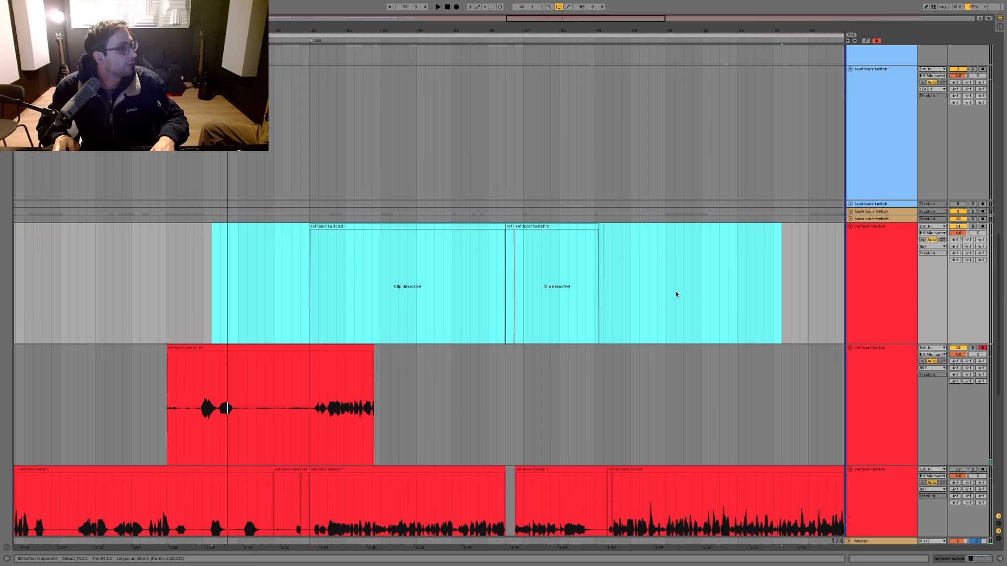
{"action": "left_click_drag", "start_coordinate": [461, 384], "coordinate": [42, 403]}
{"action": "key", "text": "Delete"}
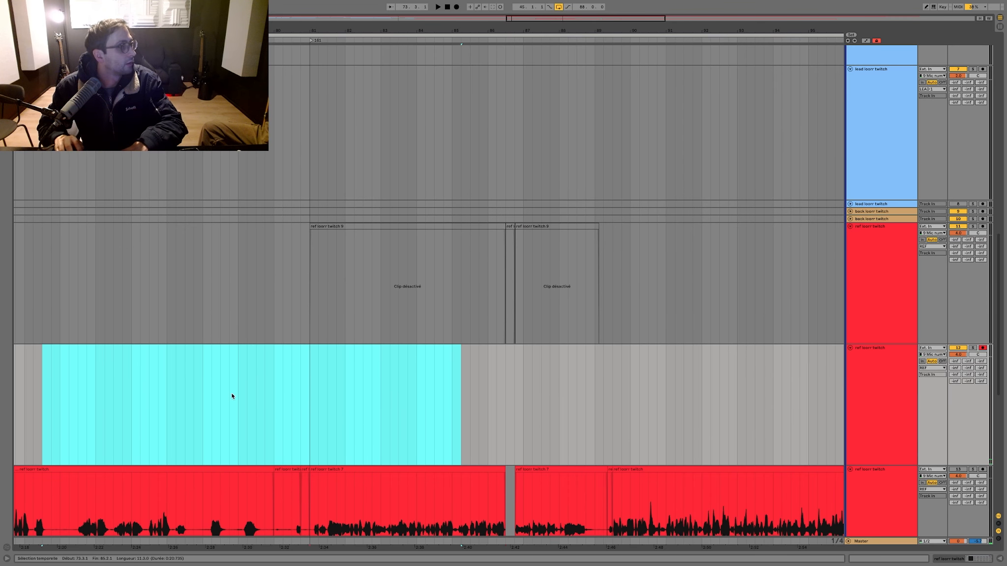
Step: Play the arrangement several times from bar 84.3 with the upper ref clips deactivated
{"action": "left_click", "coordinate": [432, 400]}
{"action": "key", "text": "space"}
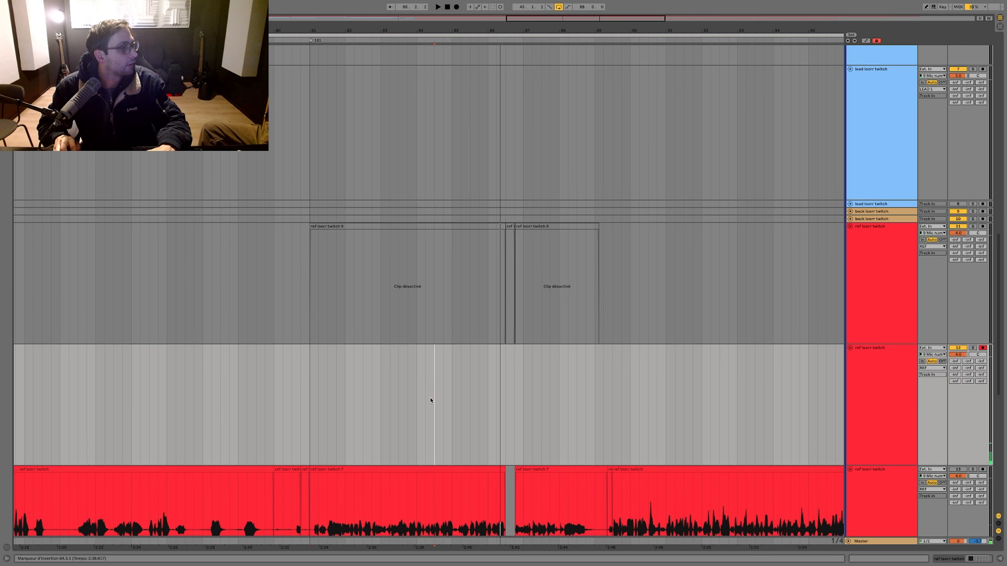
{"action": "key", "text": "space"}
{"action": "key", "text": "space"}
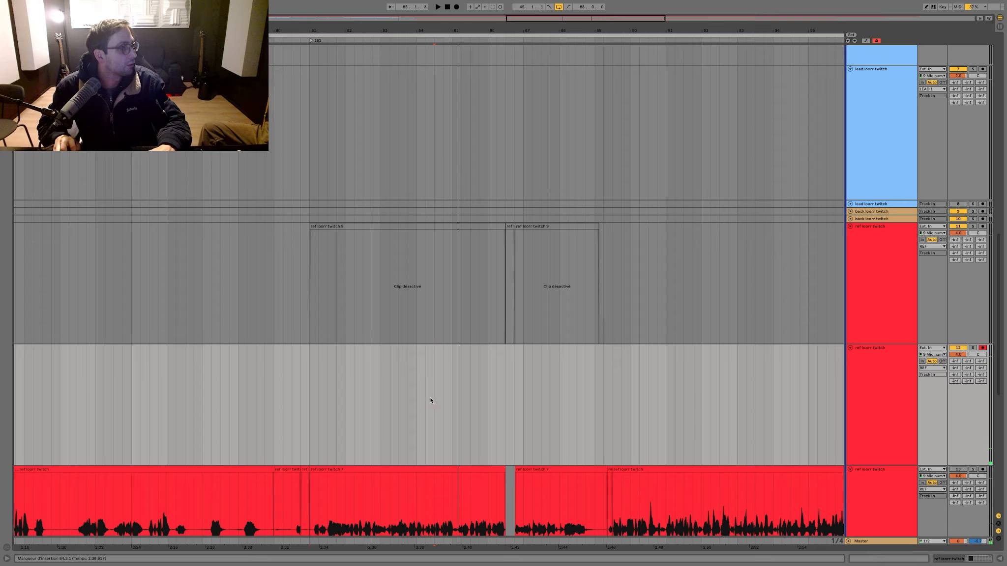
{"action": "key", "text": "space"}
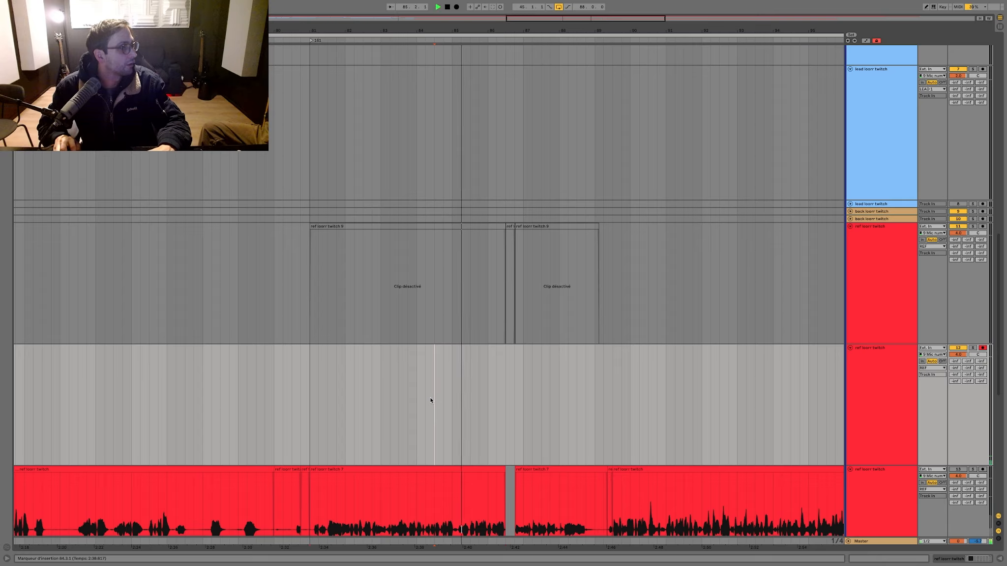
{"action": "key", "text": "space"}
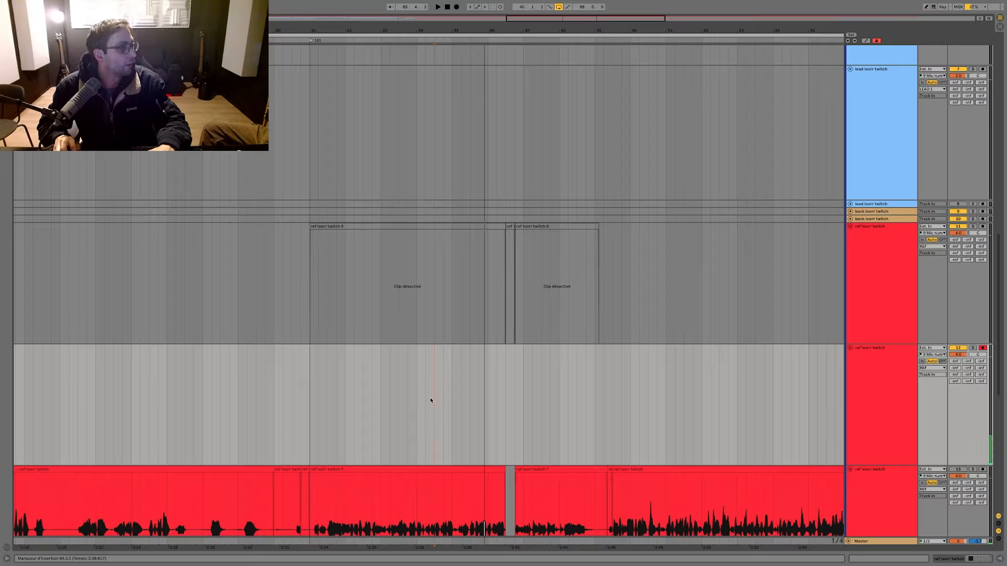
Step: Save the set, then switch the audio buffer size to 128 samples and back to 64 samples in the preferences
{"action": "key", "text": "ctrl+s"}
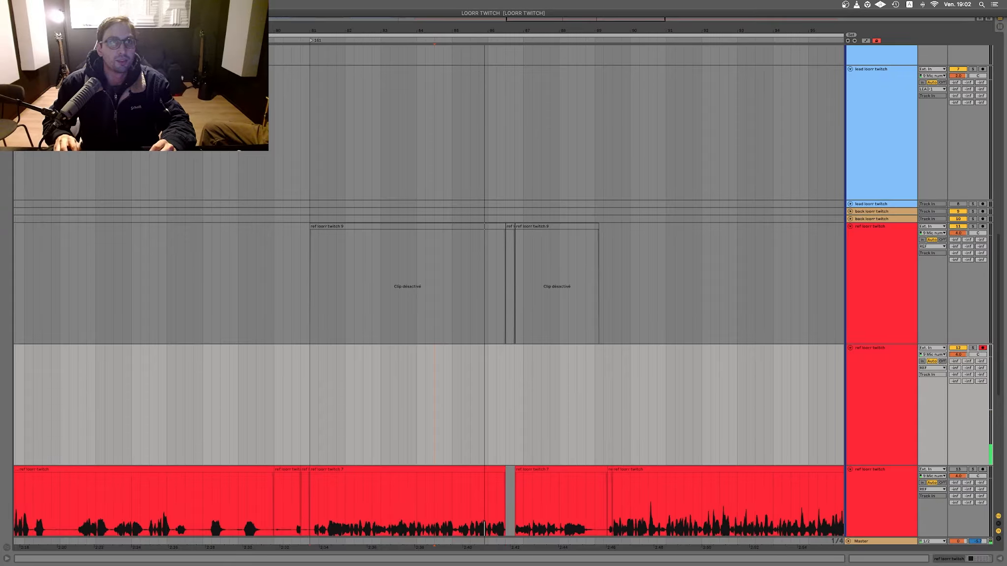
{"action": "key", "text": "super+comma"}
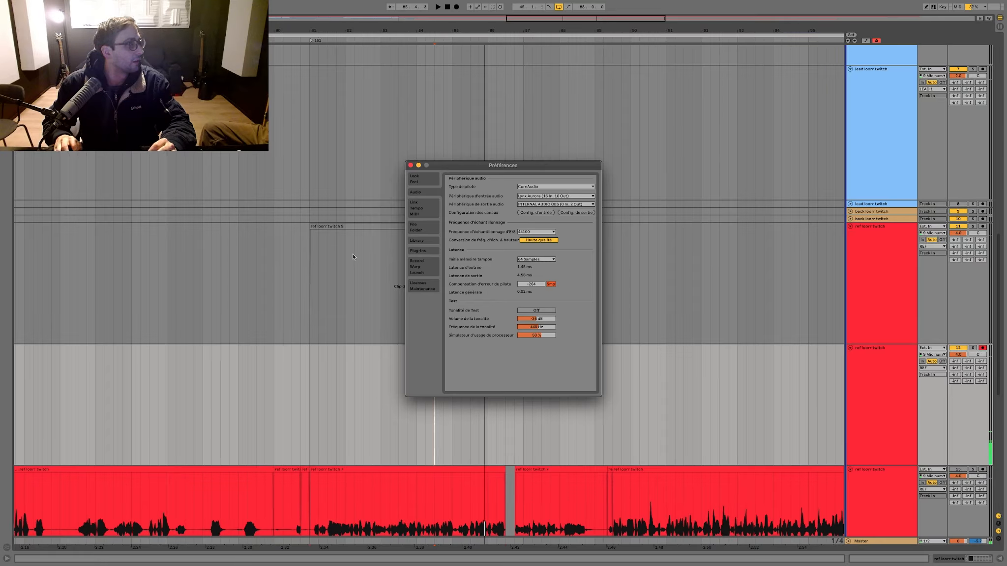
{"action": "left_click", "coordinate": [530, 260]}
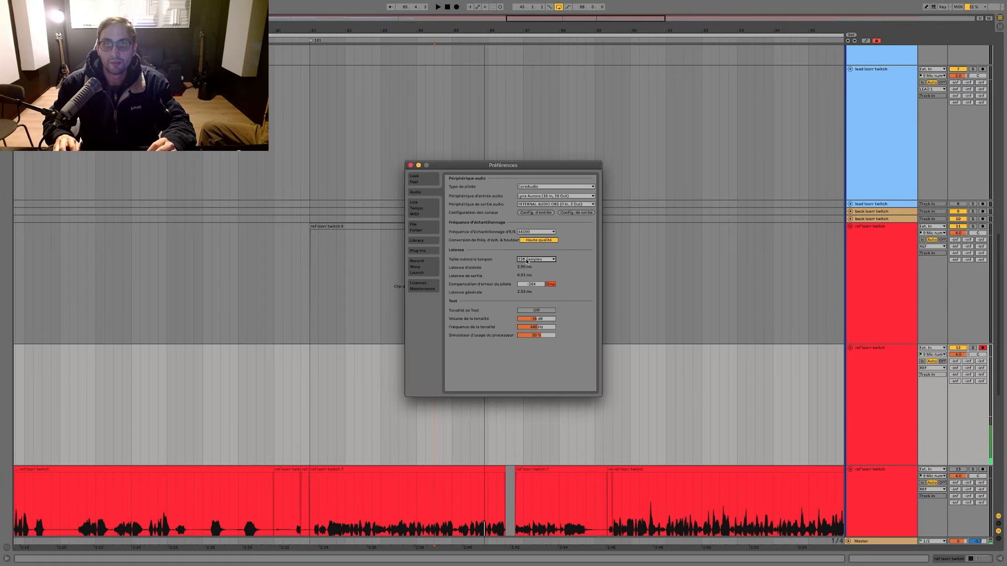
{"action": "left_click", "coordinate": [525, 261]}
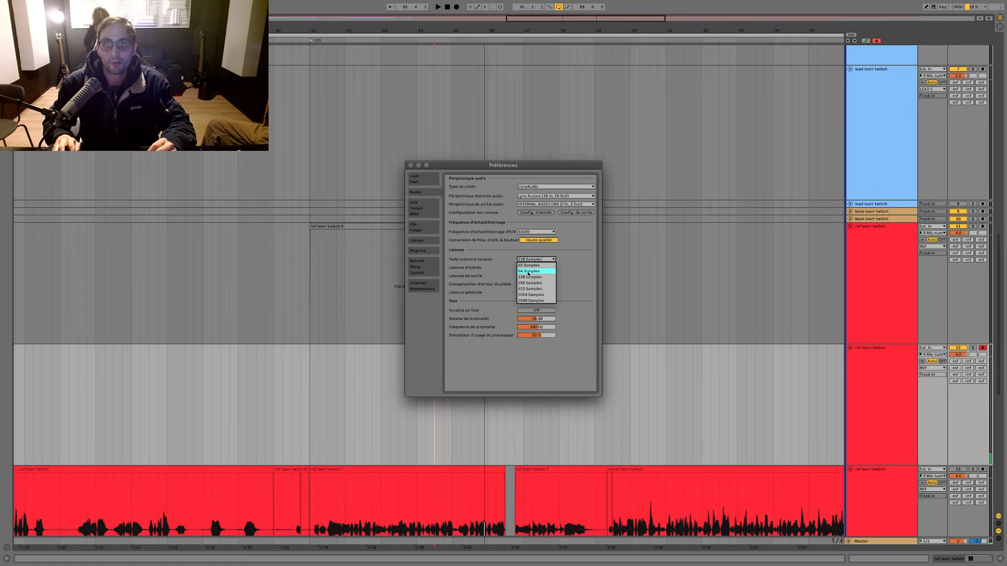
{"action": "left_click", "coordinate": [410, 165]}
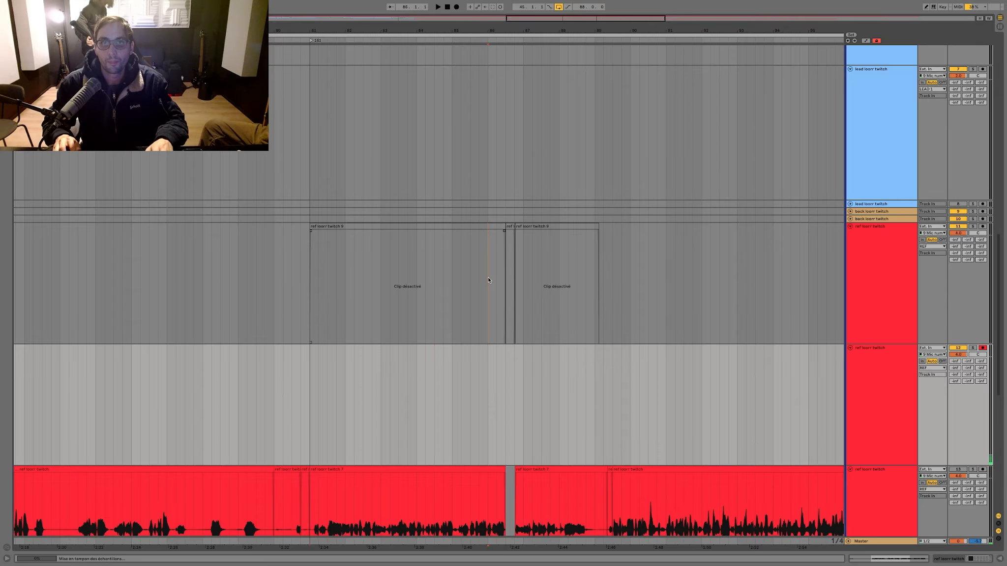
Step: Play the arrangement from bar 86, save the set and listen again from the same bar
{"action": "left_click", "coordinate": [488, 278]}
{"action": "key", "text": "space"}
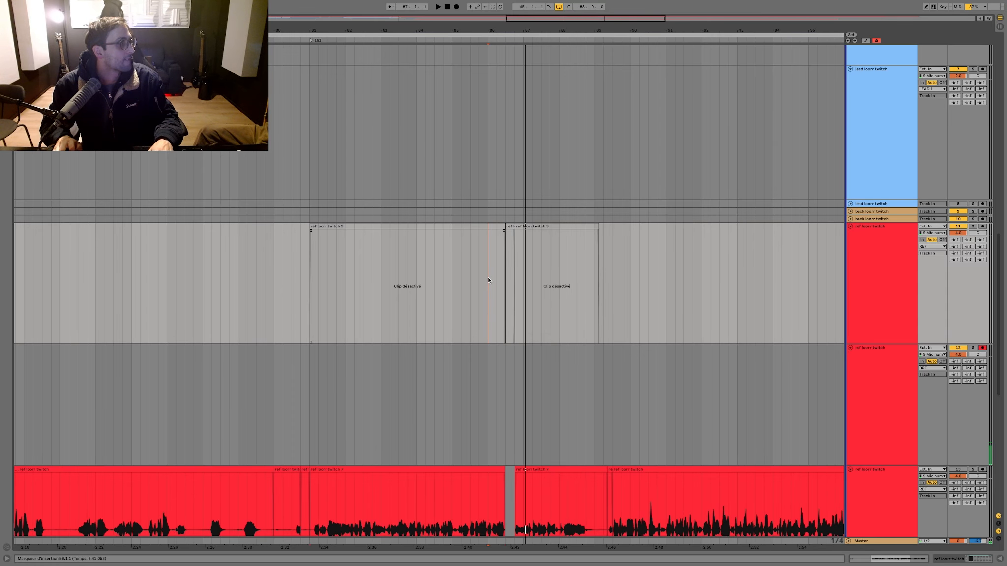
{"action": "key", "text": "ctrl+s"}
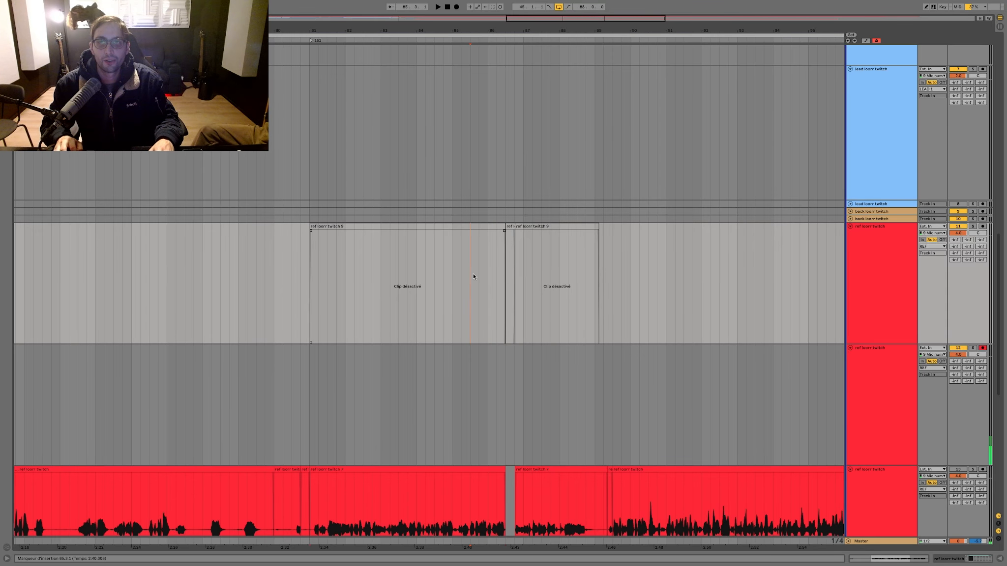
{"action": "scroll", "coordinate": [473, 274], "scroll_direction": "up", "scroll_amount": 1}
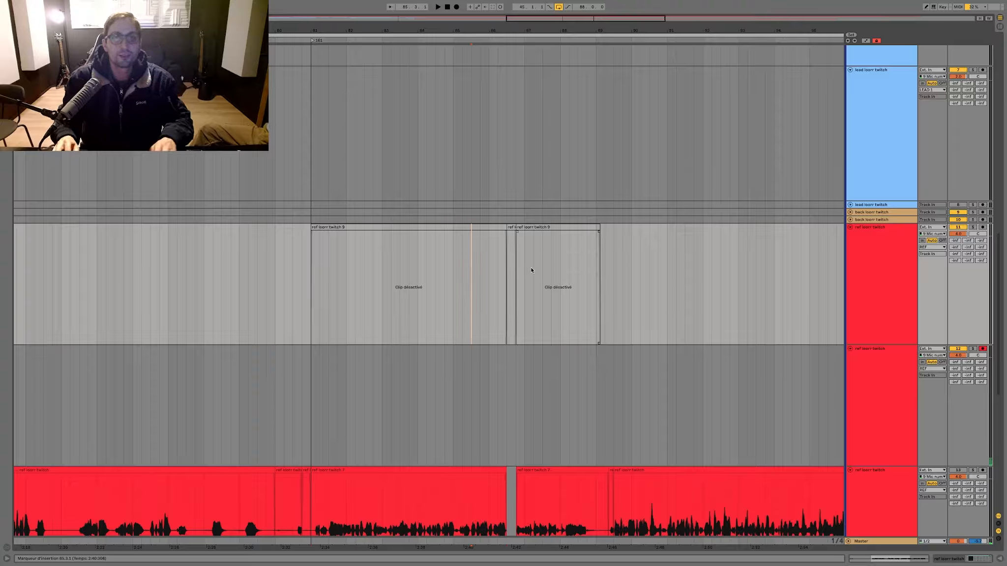
{"action": "left_click", "coordinate": [492, 287]}
{"action": "key", "text": "space"}
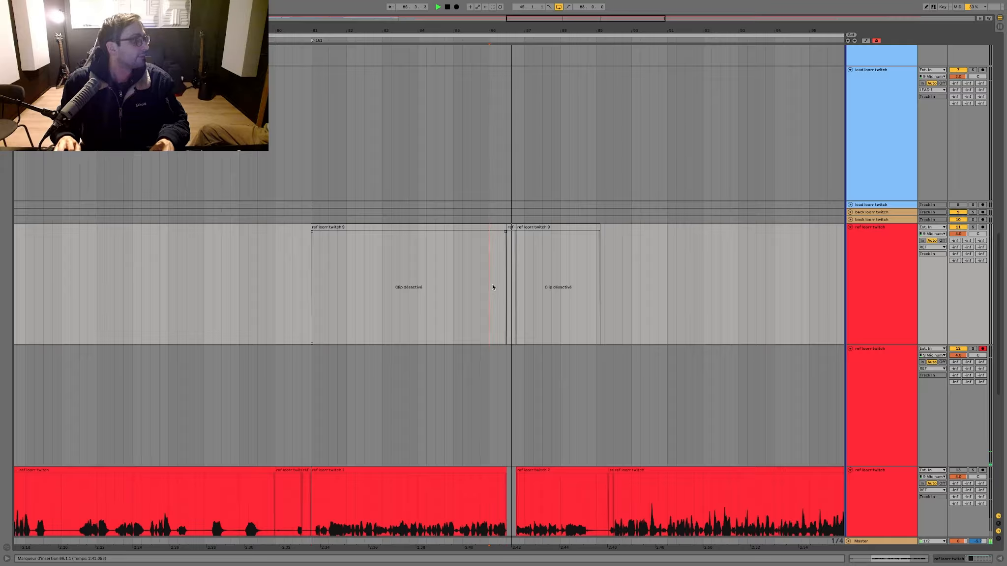
{"action": "key", "text": "space"}
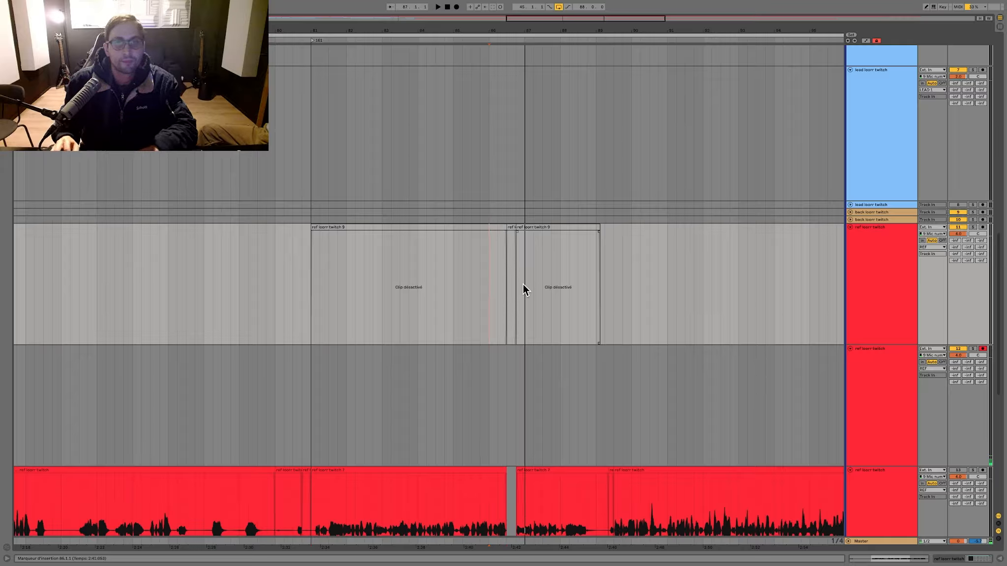
Step: Play the arrangement from bar 83.4 through bar 94, then listen again from bar 88
{"action": "left_click", "coordinate": [408, 308]}
{"action": "key", "text": "space"}
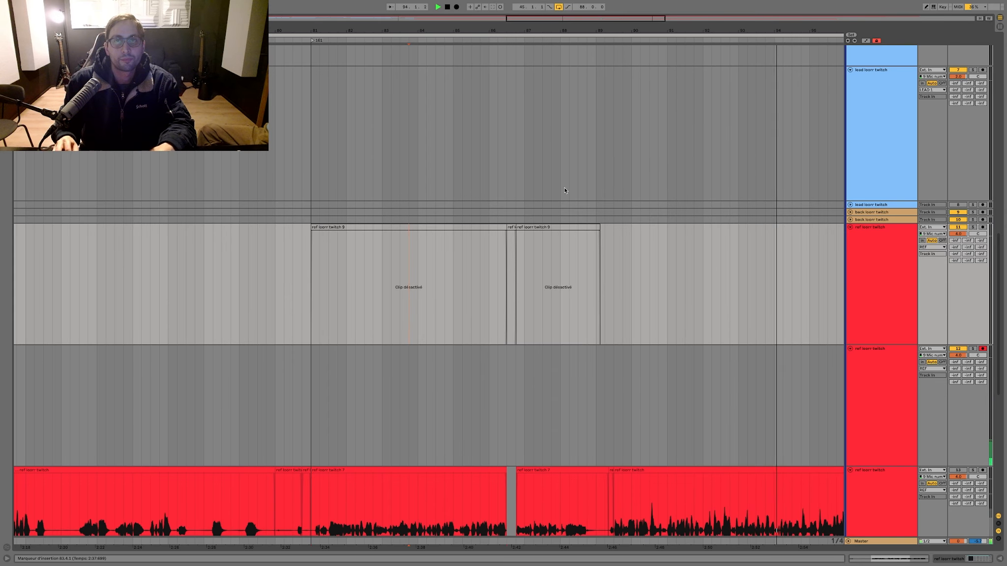
{"action": "key", "text": "space"}
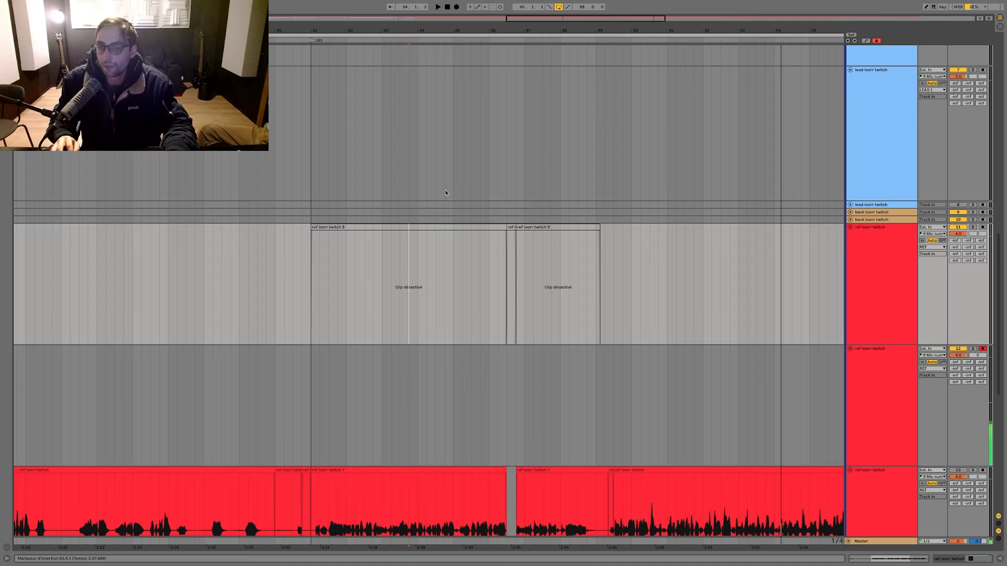
{"action": "left_click", "coordinate": [563, 178]}
{"action": "key", "text": "space"}
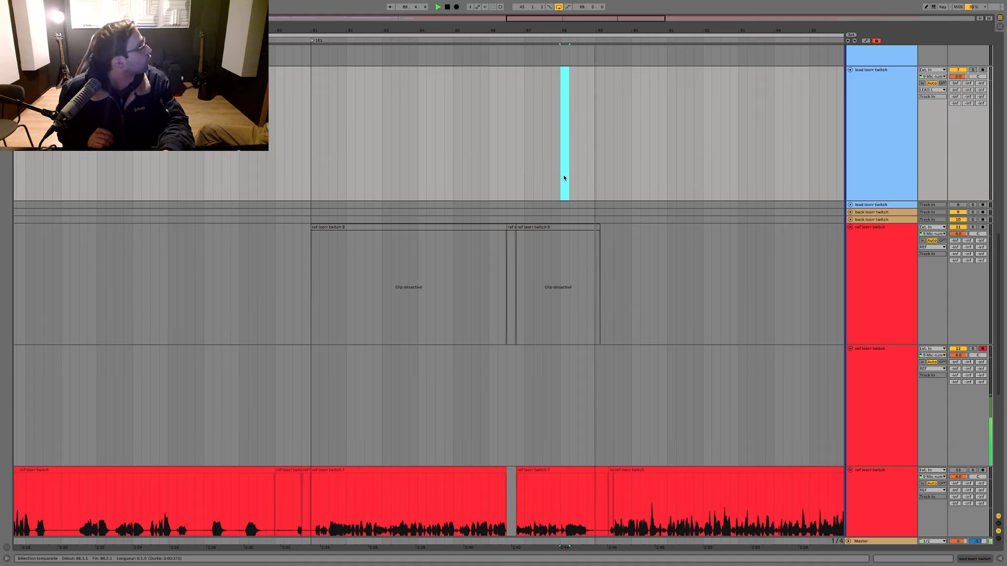
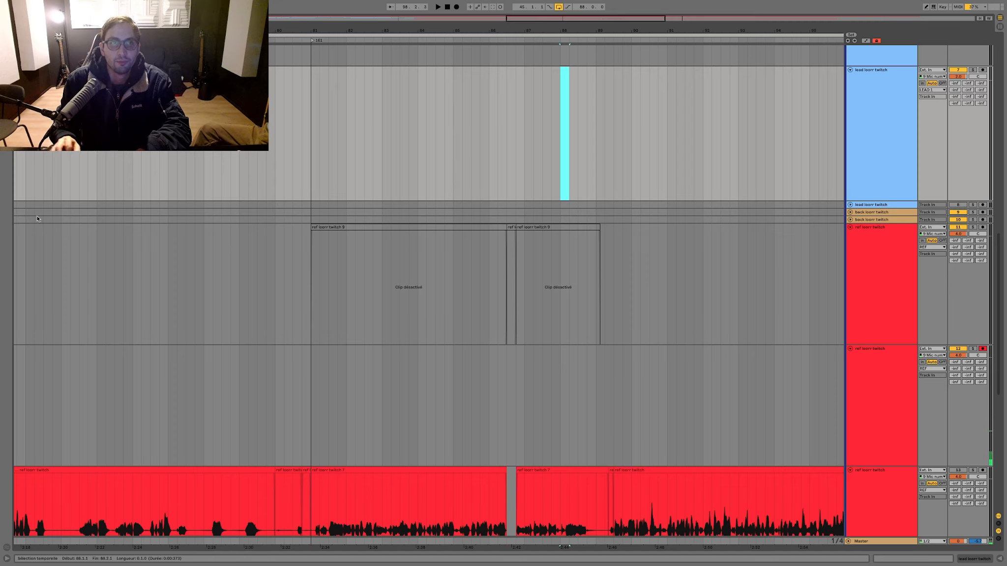
Step: Record a ref vocal take from bar 78 to about bar 89 on the armed ref track, and record a second take over it
{"action": "left_click", "coordinate": [166, 153]}
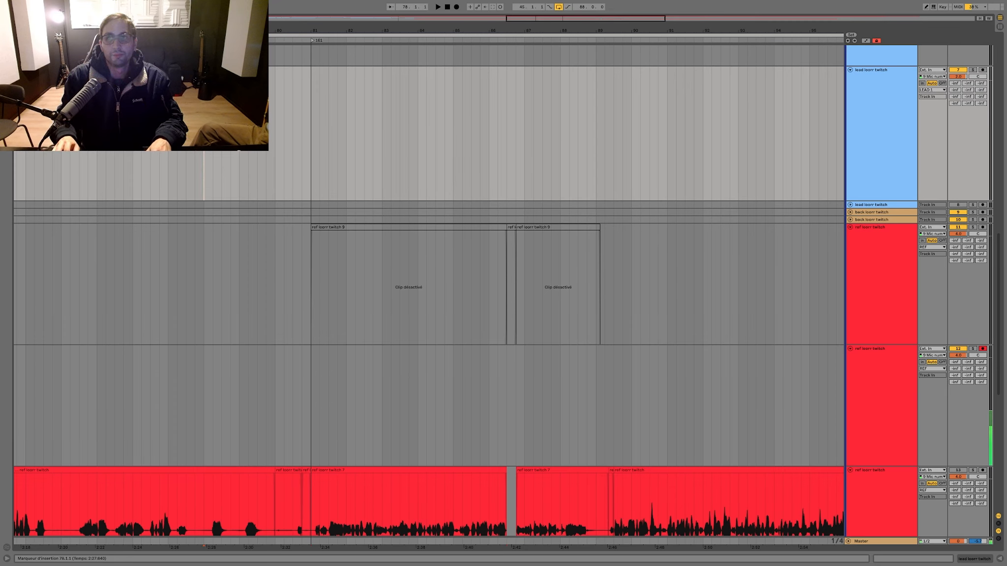
{"action": "key", "text": "F9"}
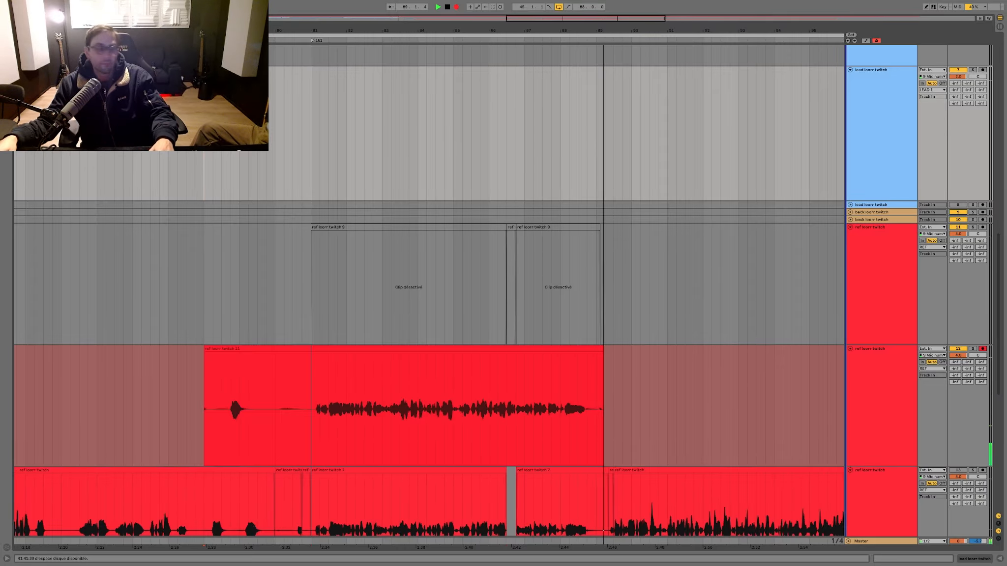
{"action": "key", "text": "space"}
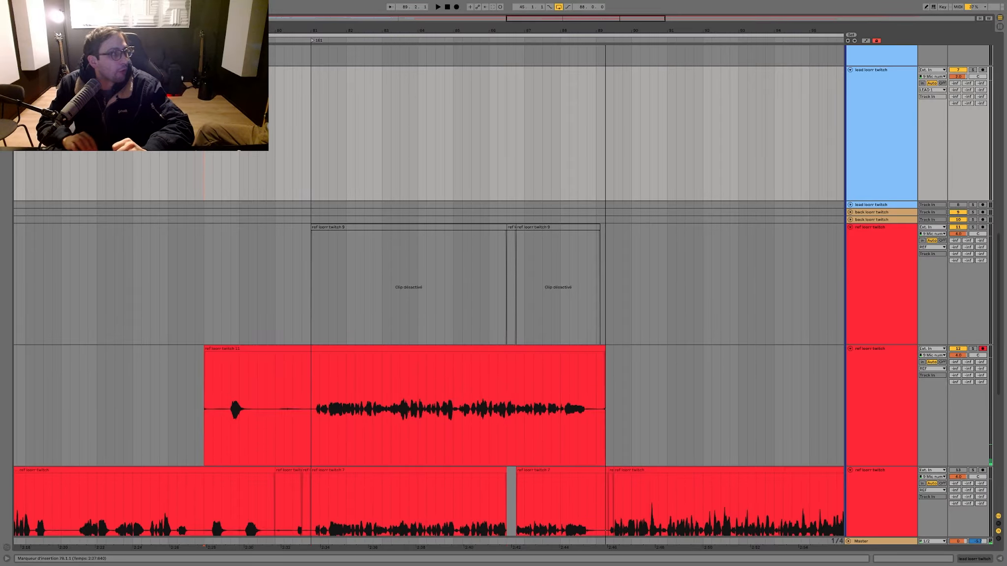
{"action": "scroll", "coordinate": [13, 194], "scroll_direction": "up", "scroll_amount": 1}
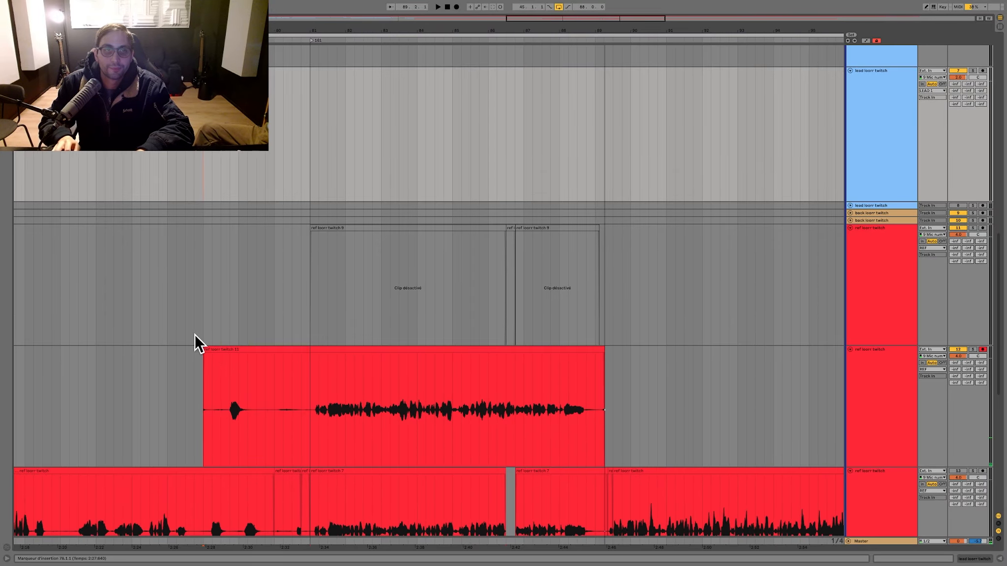
{"action": "left_click", "coordinate": [219, 348]}
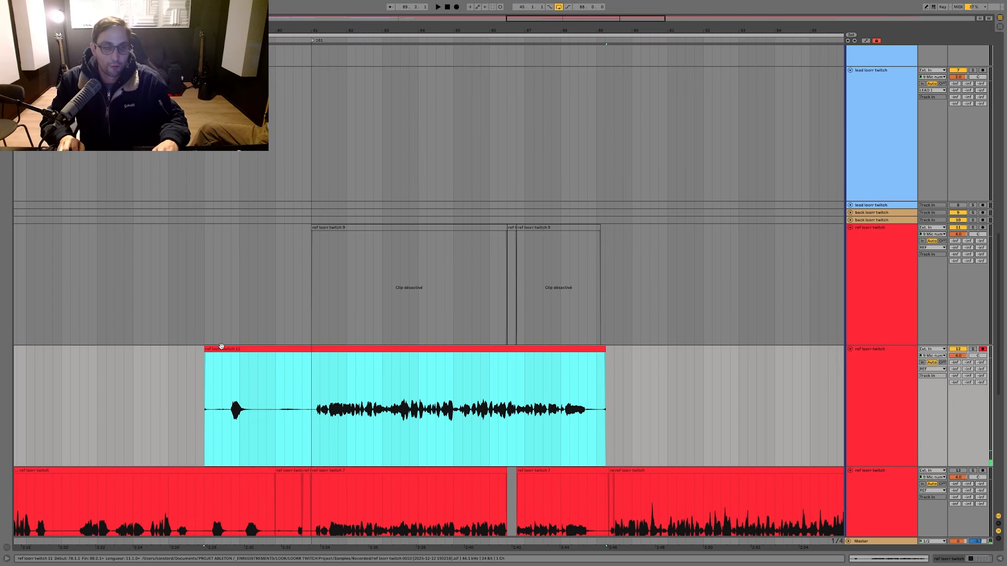
{"action": "key", "text": "F9"}
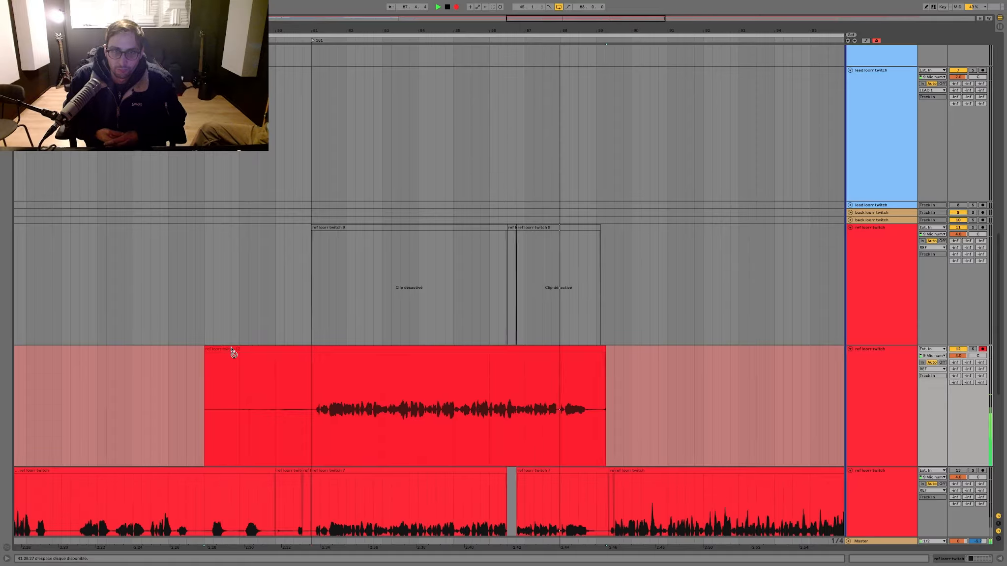
{"action": "left_click", "coordinate": [232, 349]}
{"action": "key", "text": "space"}
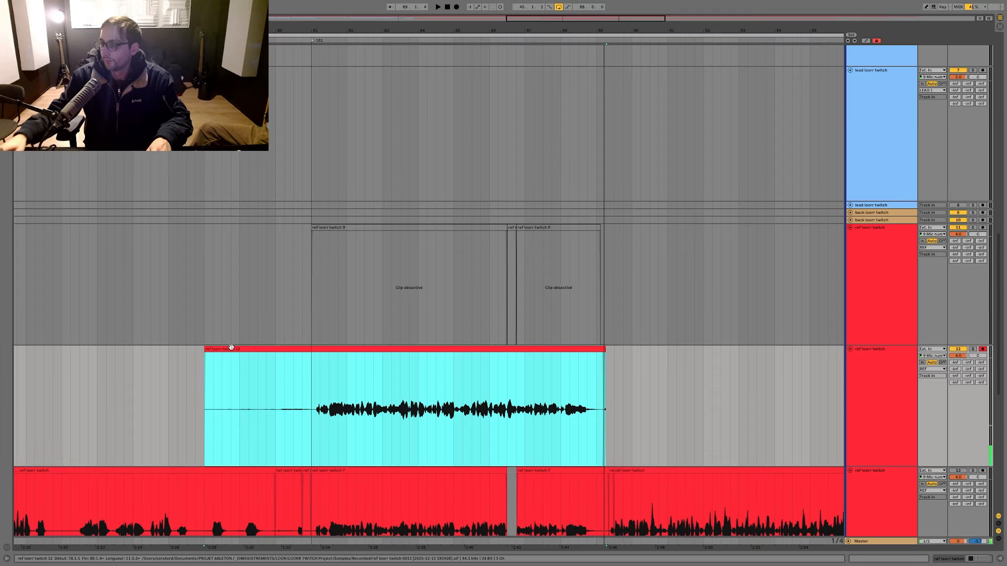
Step: Save the set and record another ref vocal retake from bar 78 to slightly past bar 89
{"action": "key", "text": "ctrl+s"}
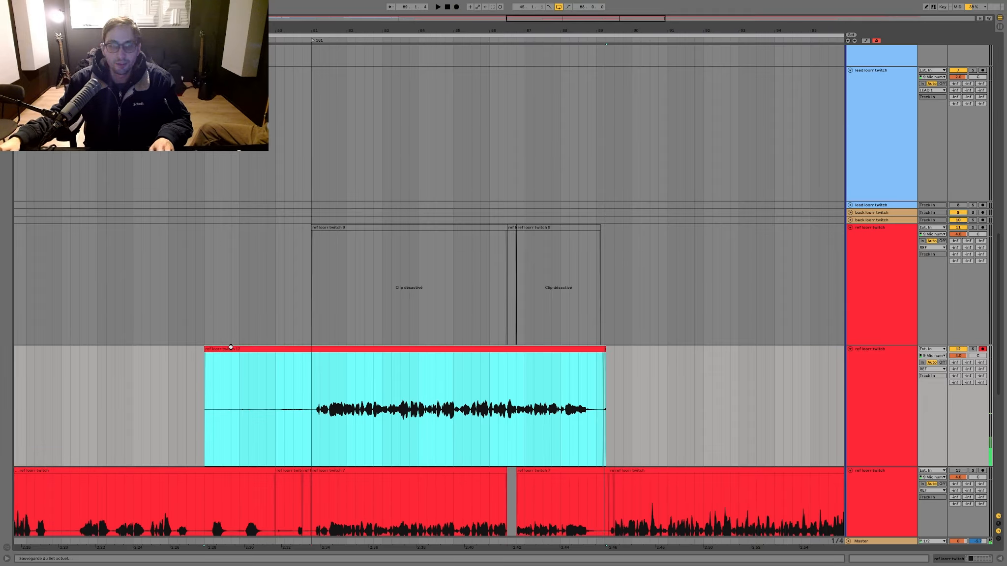
{"action": "key", "text": "F9"}
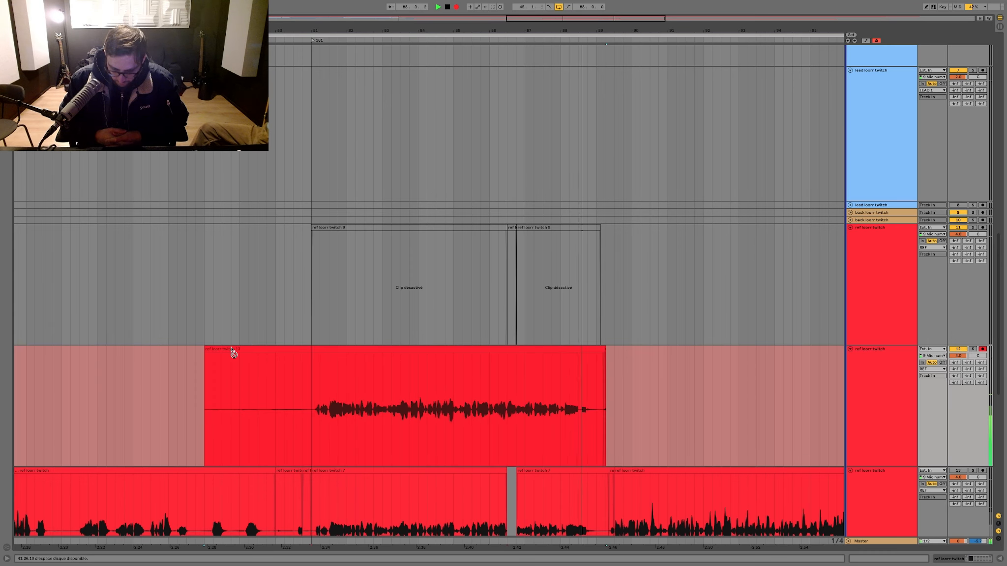
{"action": "left_click", "coordinate": [264, 349]}
{"action": "key", "text": "space"}
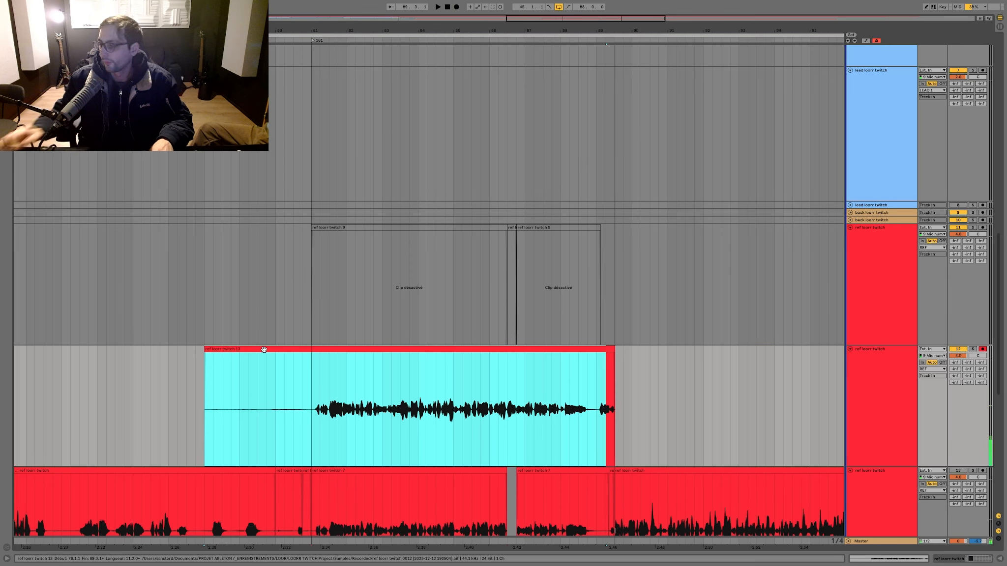
Step: Record over the ref take from bar 78 while moving the deactivated clips at bar 81 onto the lowest ref track, stopping at about bar 85
{"action": "scroll", "coordinate": [263, 356], "scroll_direction": "down", "scroll_amount": 1}
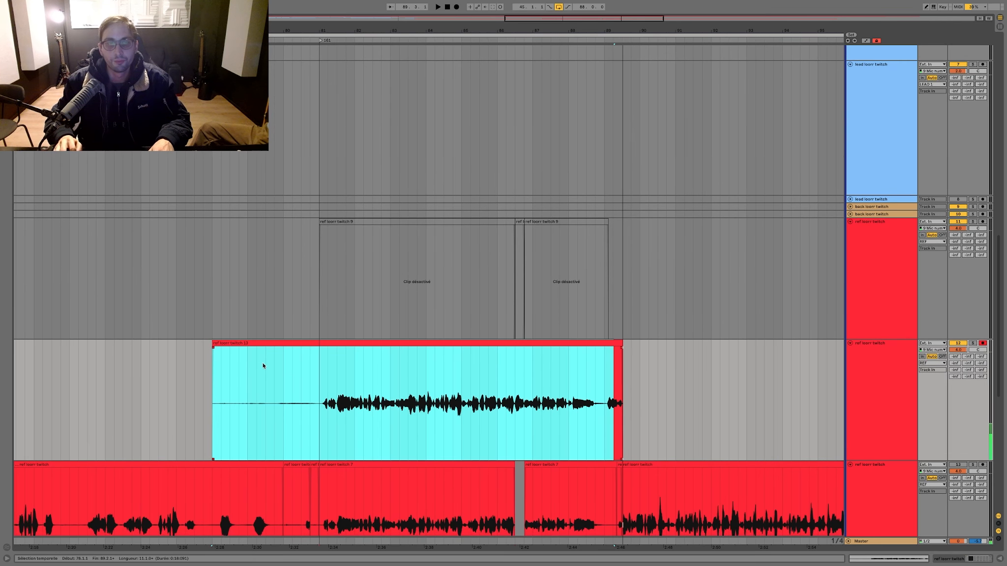
{"action": "left_click", "coordinate": [264, 364]}
{"action": "left_click", "coordinate": [265, 343]}
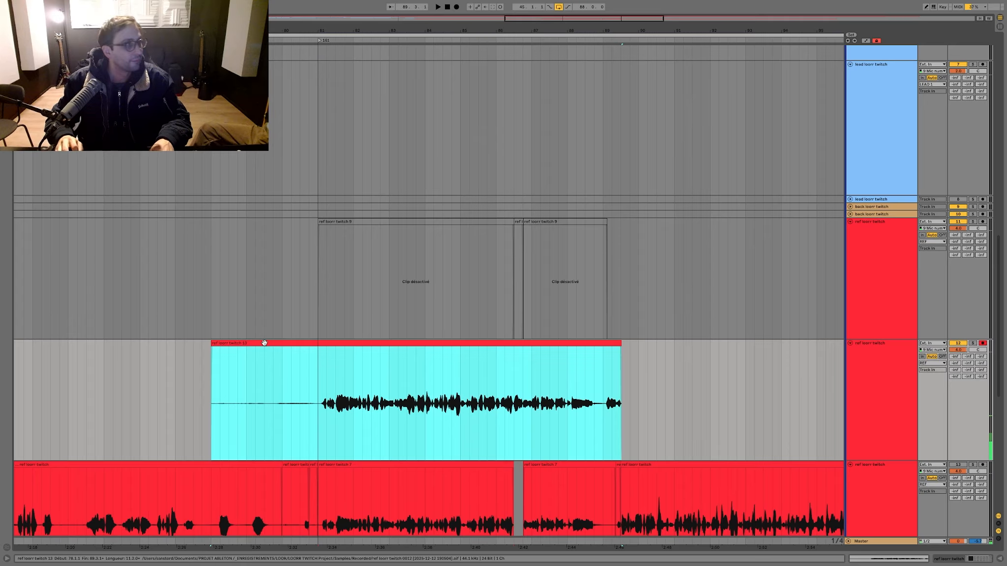
{"action": "key", "text": "F9"}
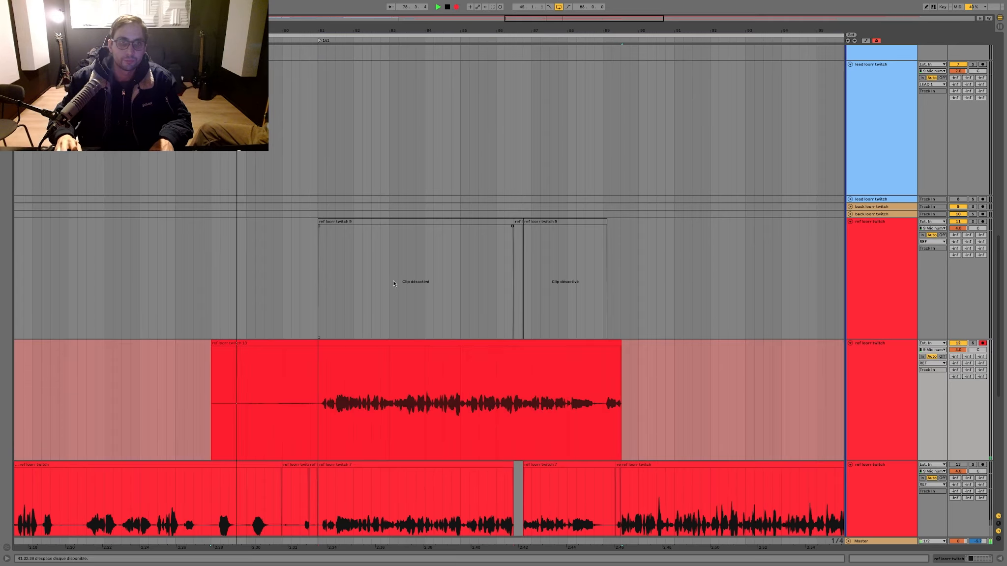
{"action": "left_click_drag", "start_coordinate": [317, 289], "coordinate": [737, 321]}
{"action": "key", "text": "Delete"}
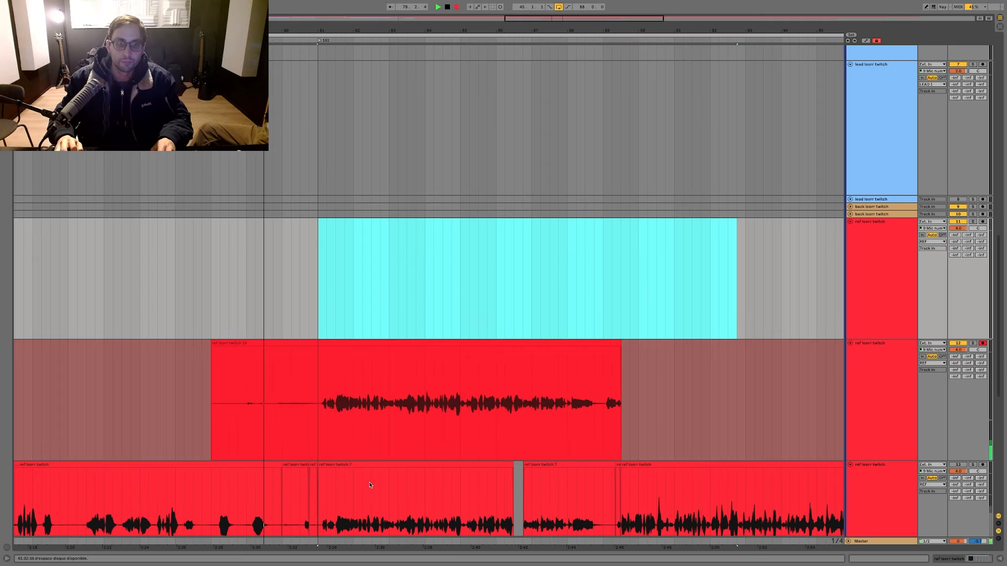
{"action": "left_click", "coordinate": [320, 485]}
{"action": "key", "text": "ctrl+v"}
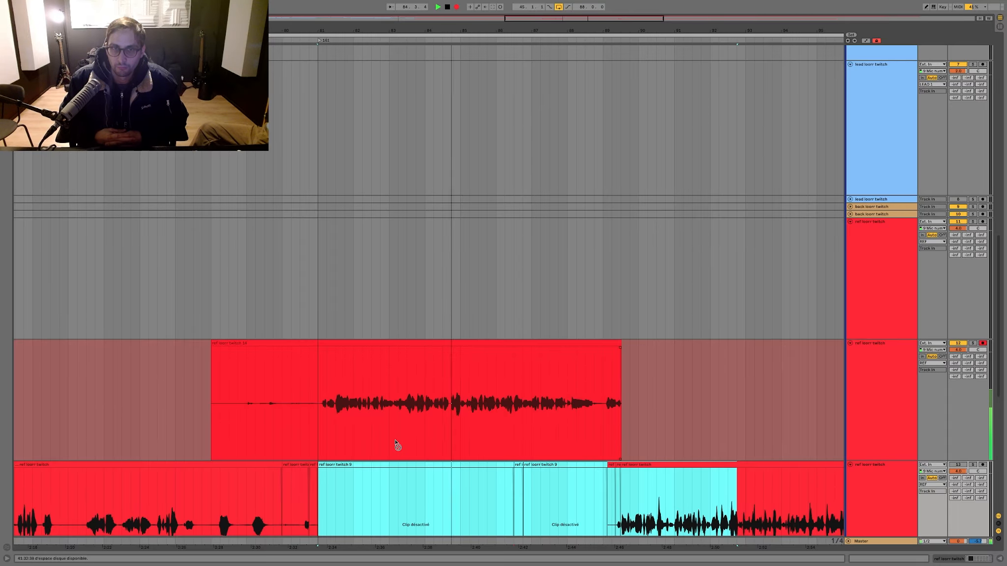
{"action": "key", "text": "space"}
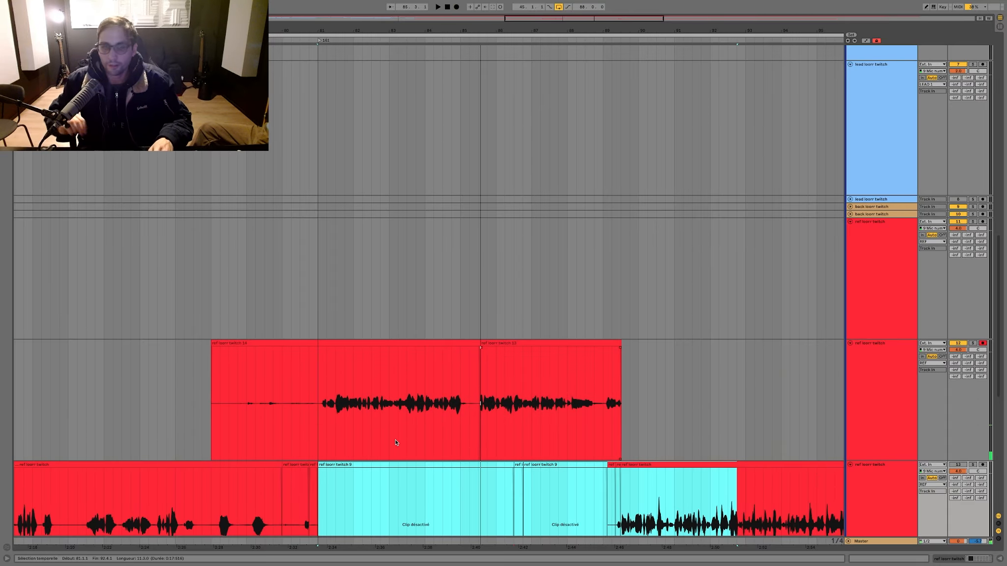
Step: Record successive ref retakes from bar 78 on the armed track, ending with a take that runs to about bar 85.4
{"action": "left_click", "coordinate": [386, 341]}
{"action": "key", "text": "F9"}
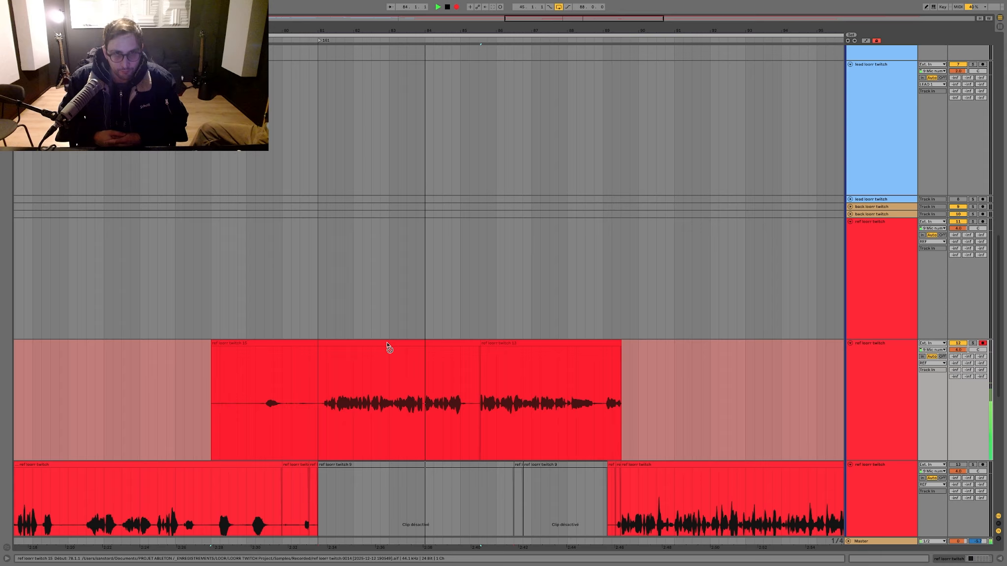
{"action": "key", "text": "space"}
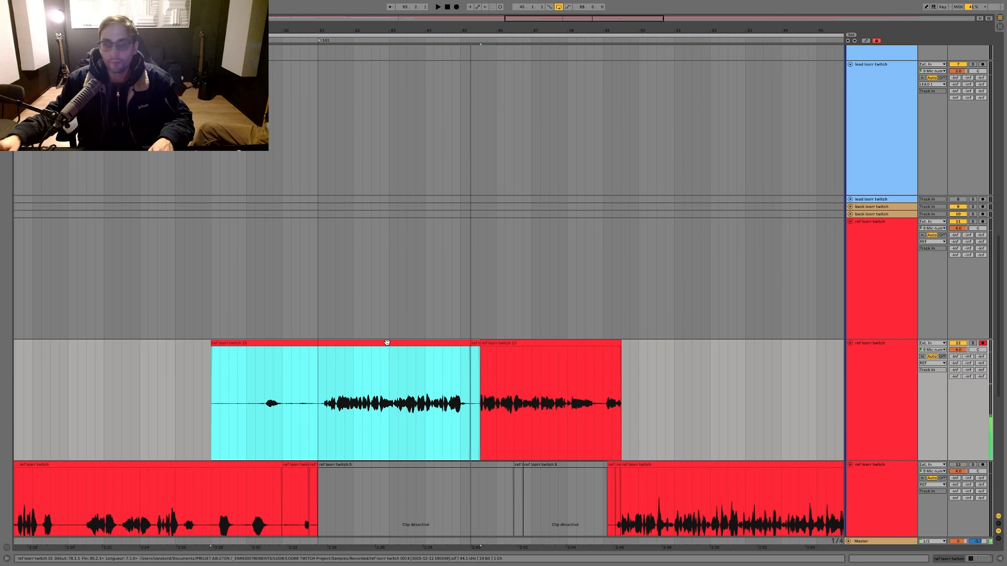
{"action": "key", "text": "F9"}
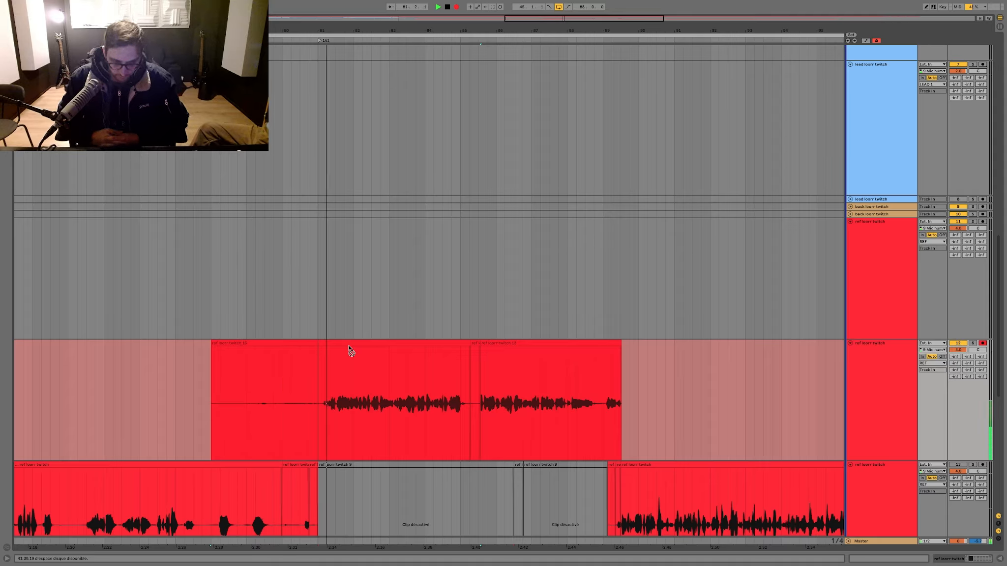
{"action": "key", "text": "space"}
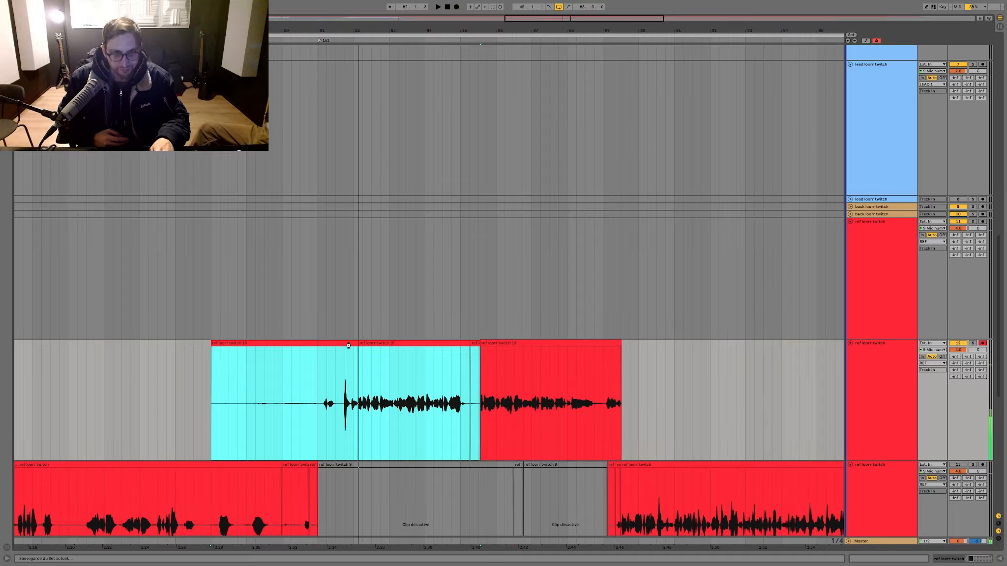
{"action": "key", "text": "F9"}
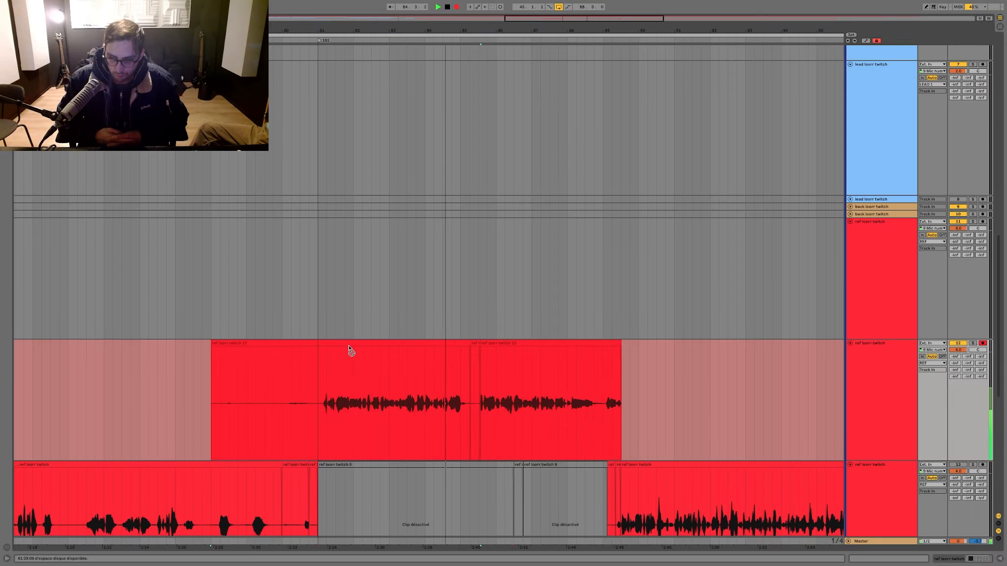
{"action": "key", "text": "space"}
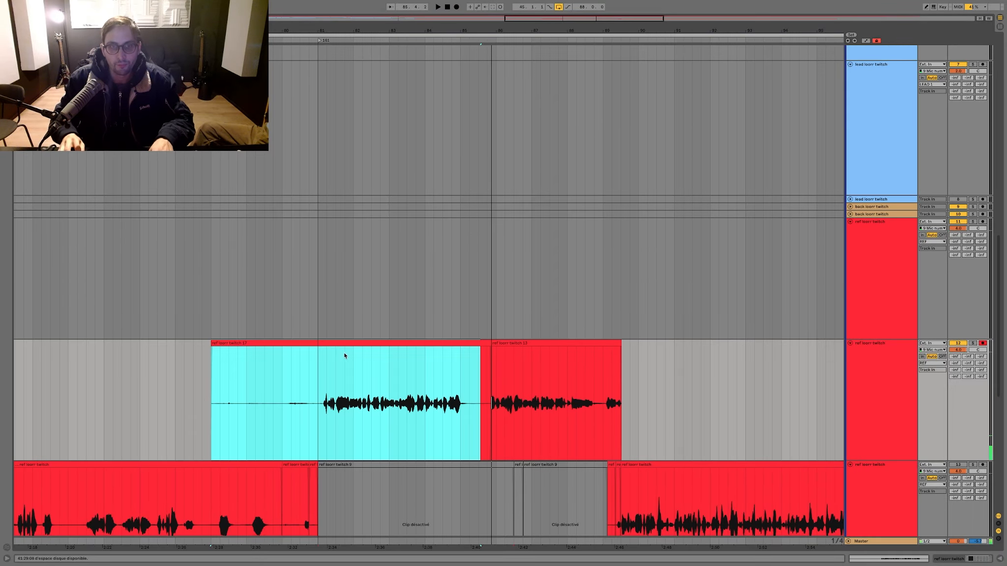
Step: Split the new take at bar 81, move its sung part up to the ref track above and play it back
{"action": "left_click", "coordinate": [317, 354]}
{"action": "key", "text": "super+e"}
{"action": "left_click_drag", "start_coordinate": [328, 343], "coordinate": [329, 337]}
{"action": "key", "text": "space"}
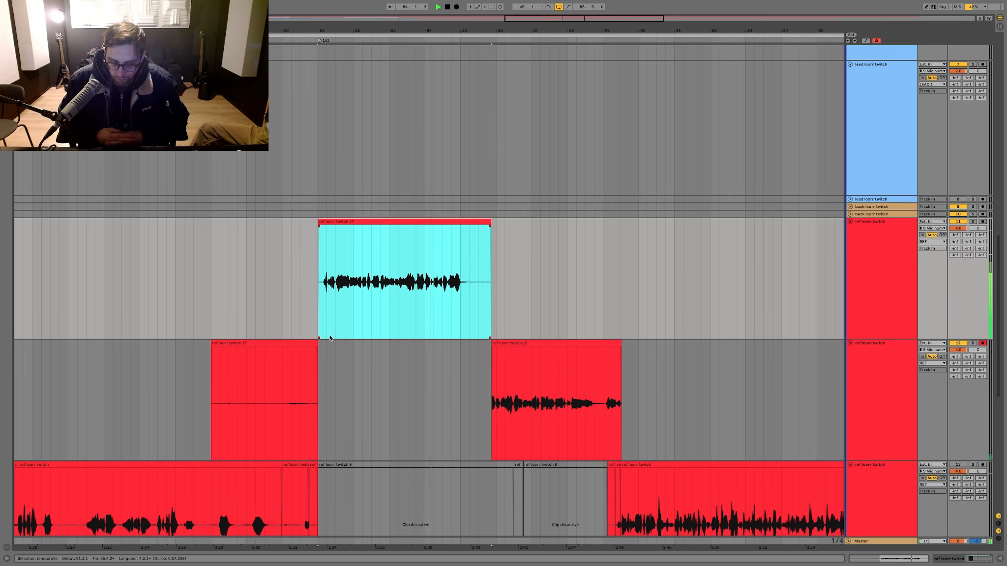
{"action": "key", "text": "space"}
Step: Delete the leftover take pieces on the armed ref track and save the set
{"action": "mouse_move", "coordinate": [362, 381]}
{"action": "left_mouse_down"}
{"action": "mouse_move", "coordinate": [95, 386]}
{"action": "mouse_move", "coordinate": [771, 386]}
{"action": "left_mouse_up"}
{"action": "key", "text": "Delete"}
{"action": "key", "text": "Delete"}
{"action": "left_click", "coordinate": [330, 257]}
{"action": "key", "text": "space"}
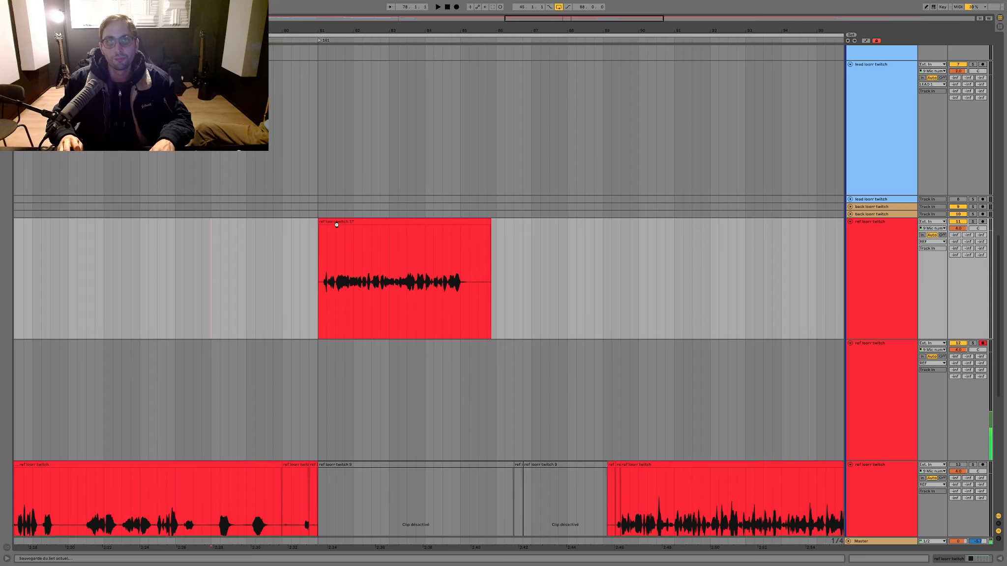
{"action": "key", "text": "space"}
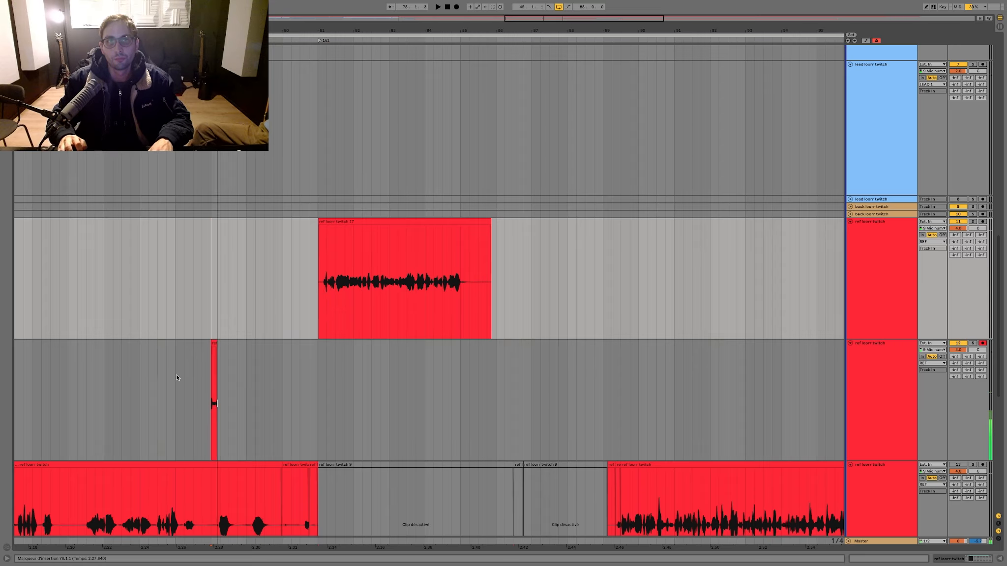
{"action": "left_click_drag", "start_coordinate": [192, 382], "coordinate": [268, 385]}
{"action": "key", "text": "Delete"}
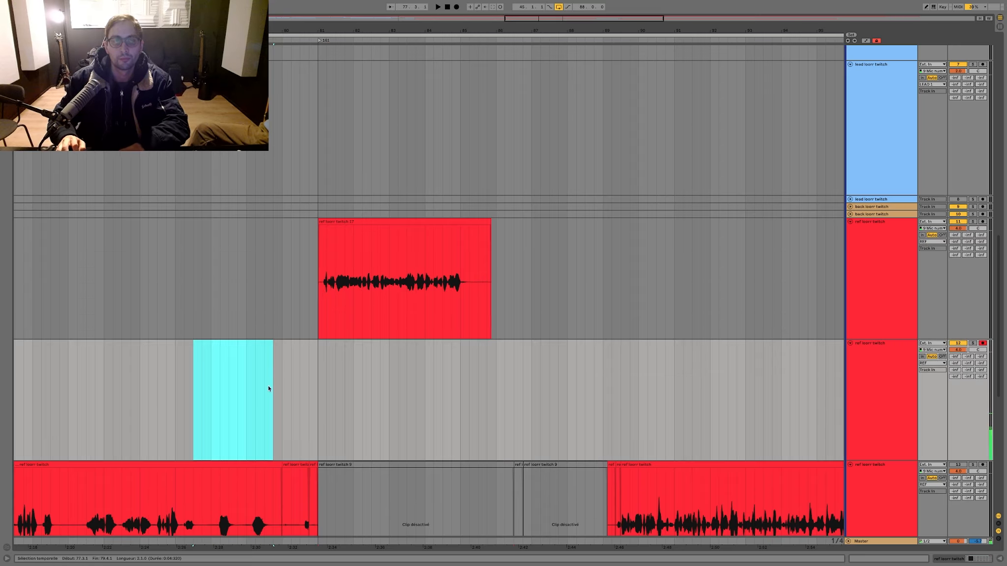
Step: Record a ref take from bar 78 to about bar 85 with the upper ref clip deactivated, adjusting the volume of both upper ref tracks
{"action": "left_click", "coordinate": [957, 229]}
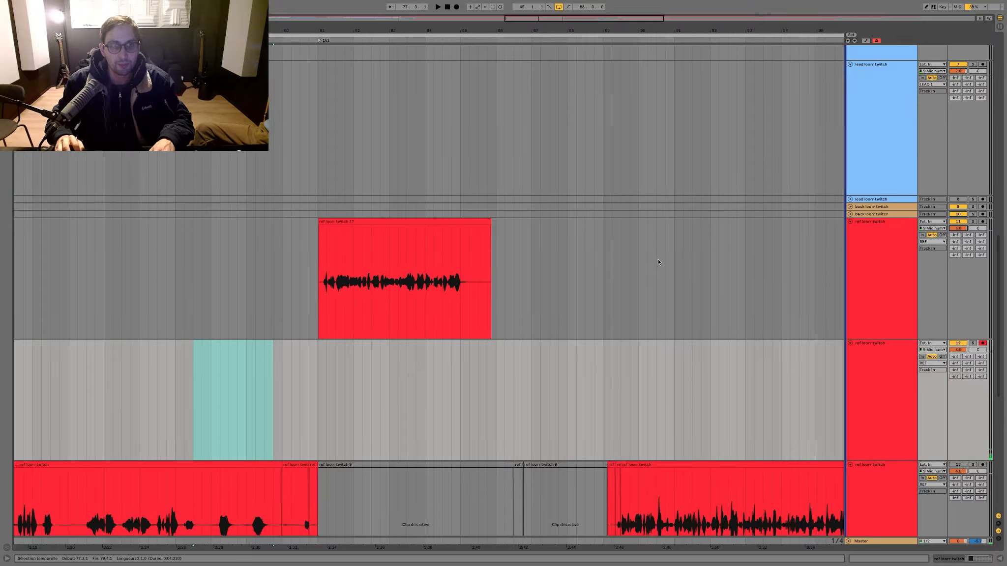
{"action": "key", "text": "F9"}
{"action": "left_click_drag", "start_coordinate": [231, 266], "coordinate": [628, 259]}
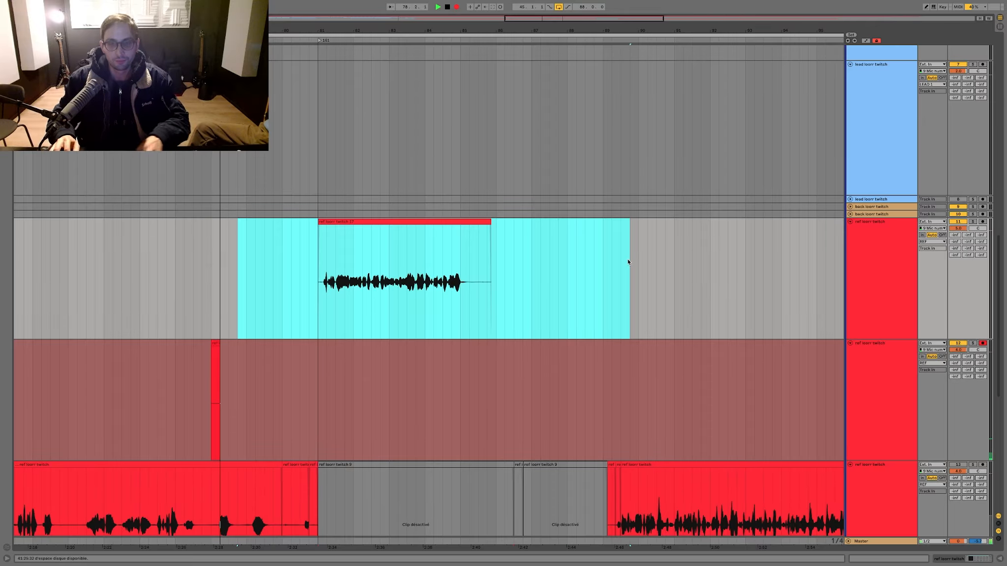
{"action": "key", "text": "0"}
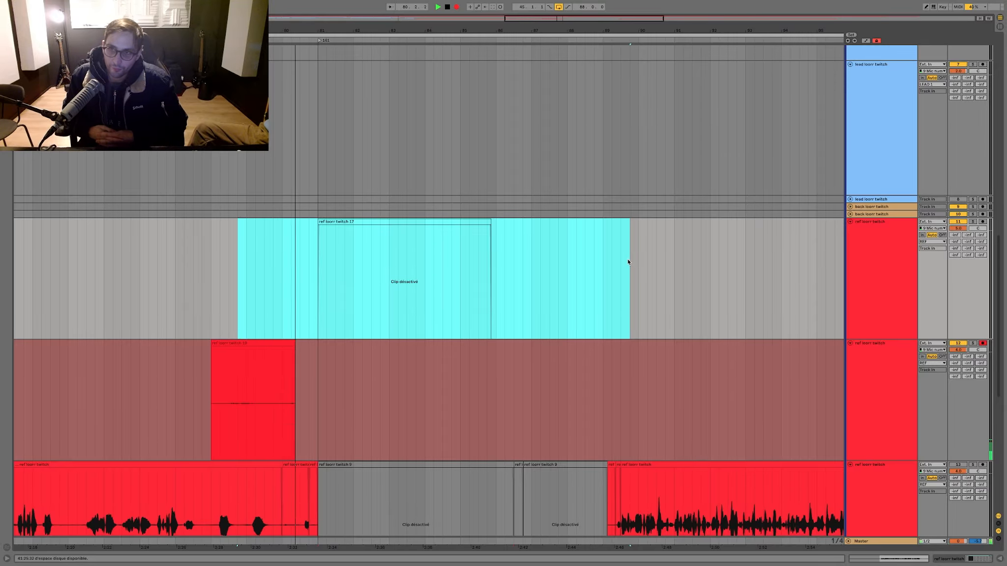
{"action": "left_click", "coordinate": [961, 351]}
{"action": "left_click_drag", "start_coordinate": [961, 352], "coordinate": [962, 347]}
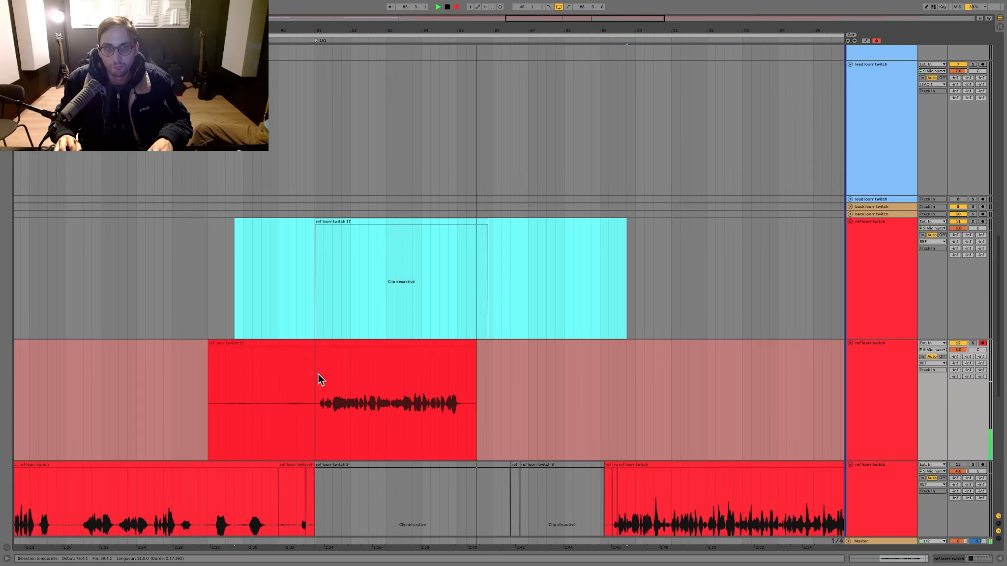
{"action": "key", "text": "space"}
Step: Split the latest ref take at bar 81, move its sung part over the deactivated clip above and listen to it
{"action": "left_click", "coordinate": [314, 364]}
{"action": "left_click_drag", "start_coordinate": [324, 341], "coordinate": [324, 328]}
{"action": "key", "text": "space"}
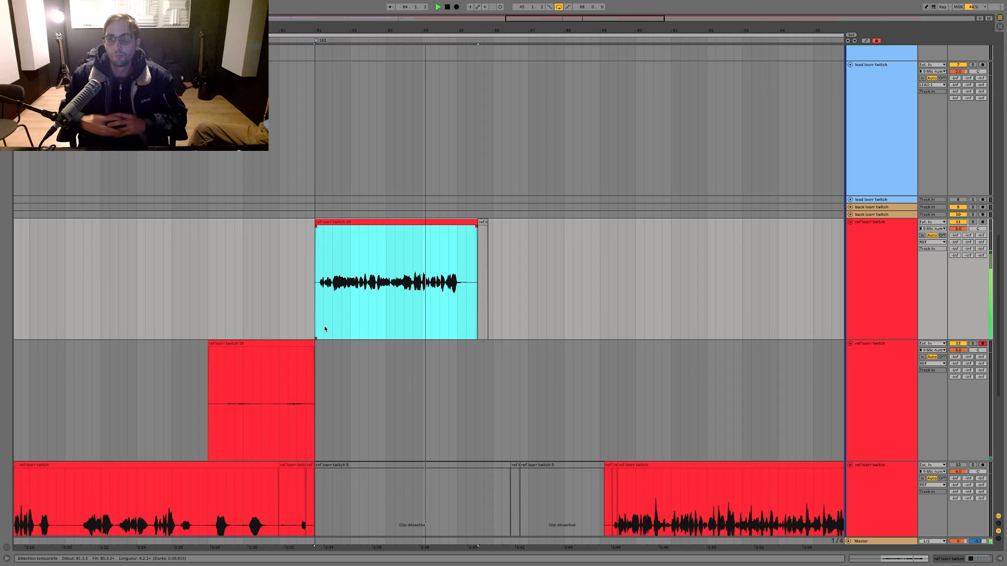
{"action": "key", "text": "space"}
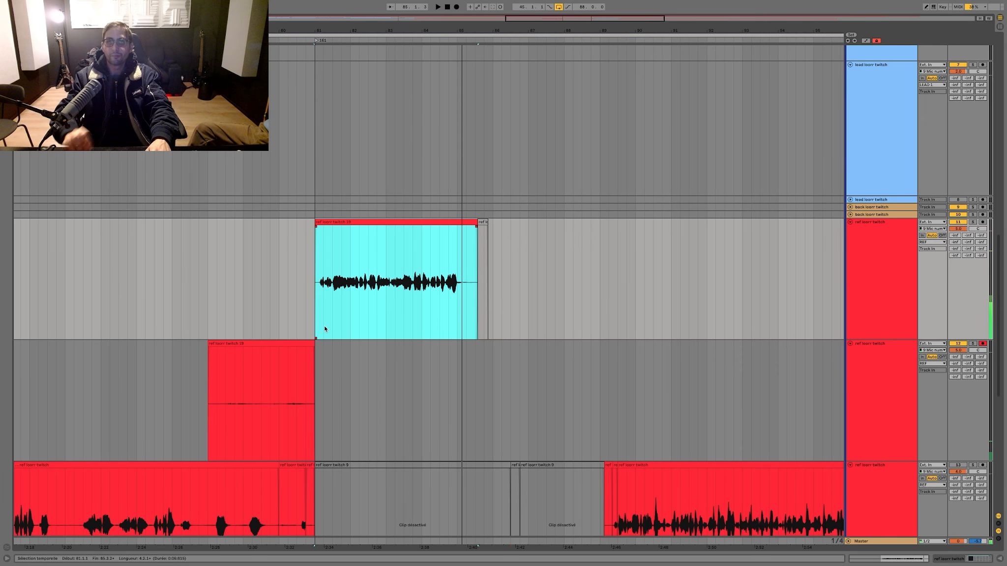
Step: Save the set and record a ref take from bar 78 to about bar 85 with the upper ref clip deactivated, then listen back
{"action": "left_click", "coordinate": [301, 343]}
{"action": "key", "text": "super+s"}
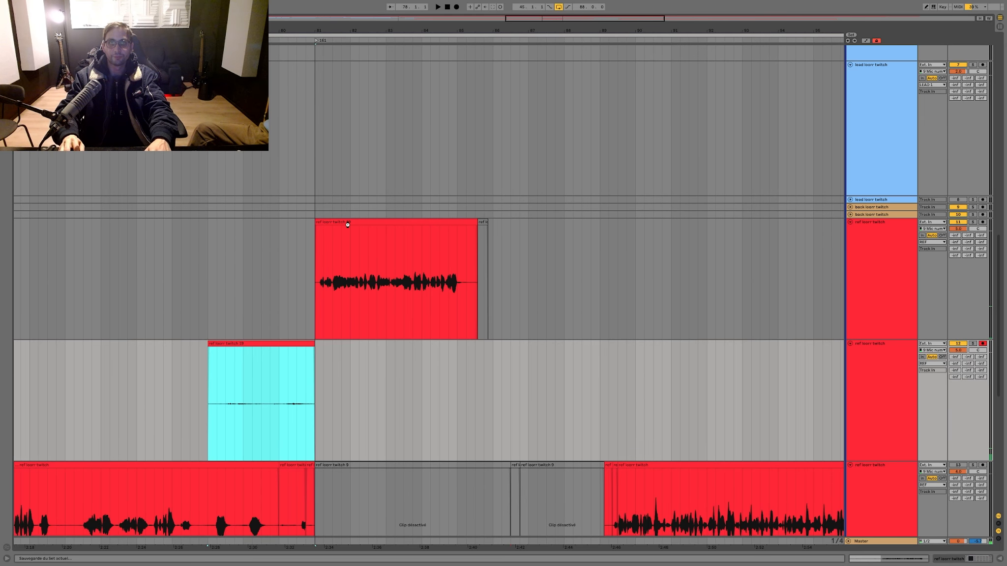
{"action": "key", "text": "F9"}
{"action": "left_click", "coordinate": [349, 223]}
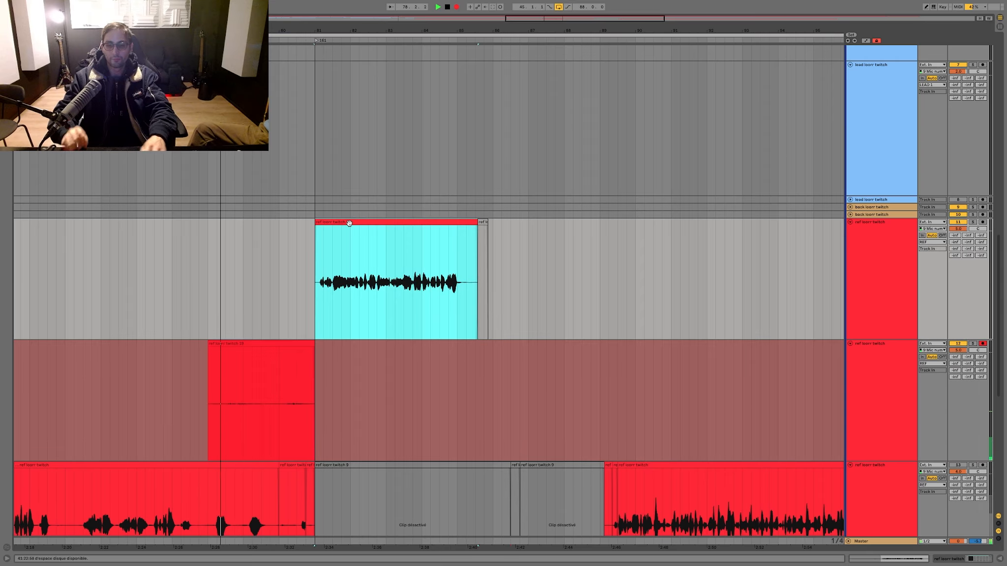
{"action": "key", "text": "0"}
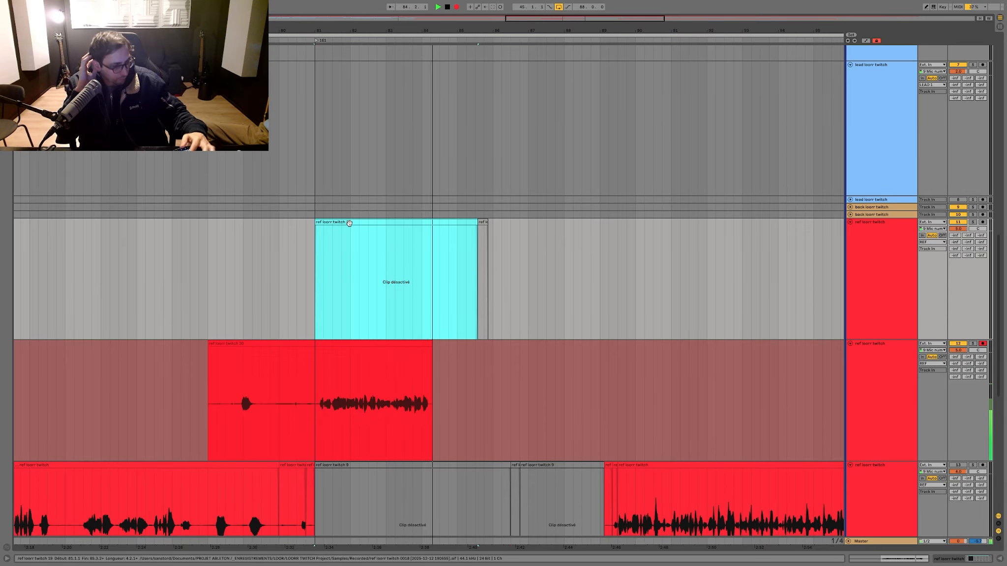
{"action": "left_click", "coordinate": [370, 372]}
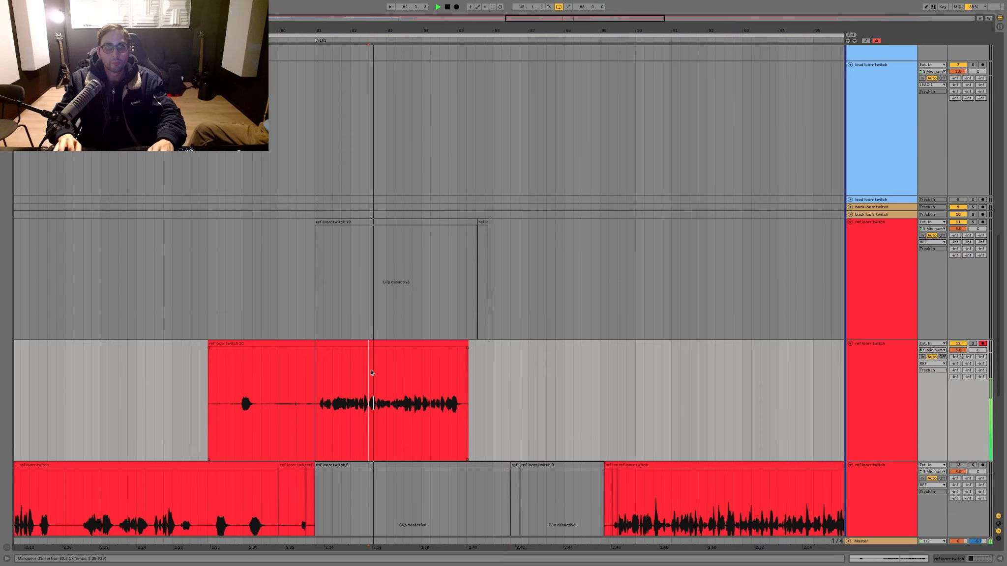
{"action": "key", "text": "space"}
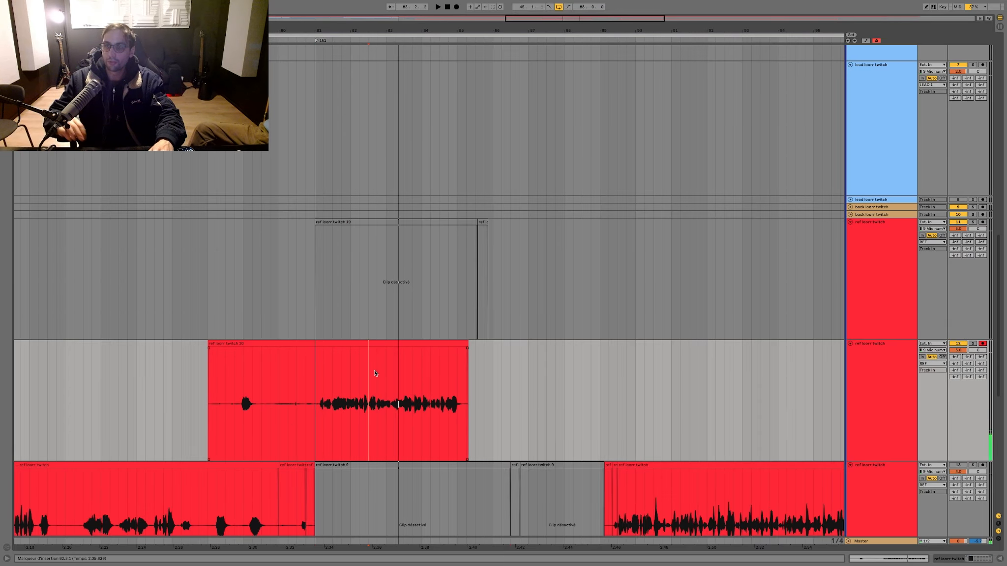
Step: Split the new ref take at bar 81 and move its sung part down over the deactivated clip on the lower ref track
{"action": "left_click", "coordinate": [315, 366]}
{"action": "key", "text": "ctrl+e"}
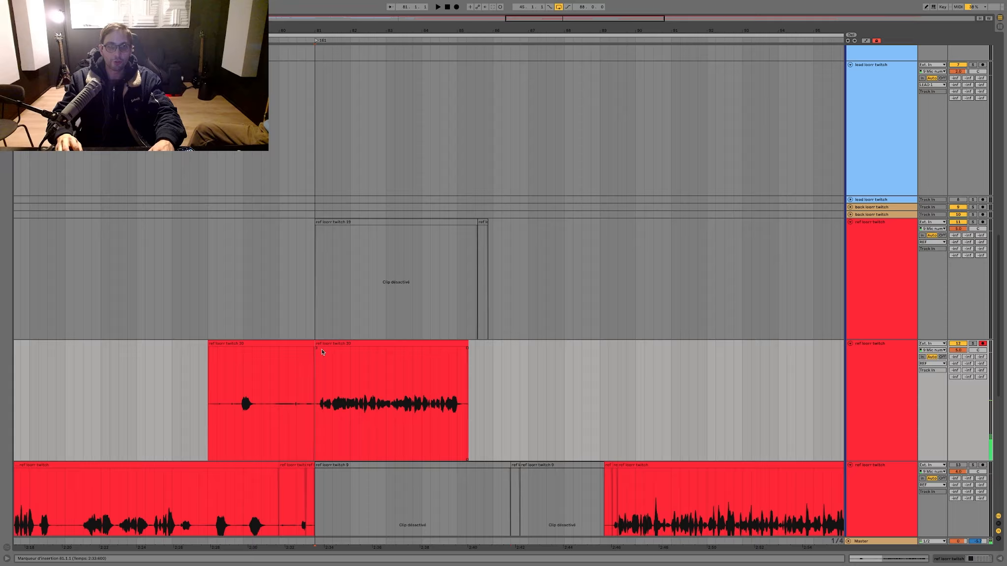
{"action": "left_click_drag", "start_coordinate": [322, 352], "coordinate": [322, 482]}
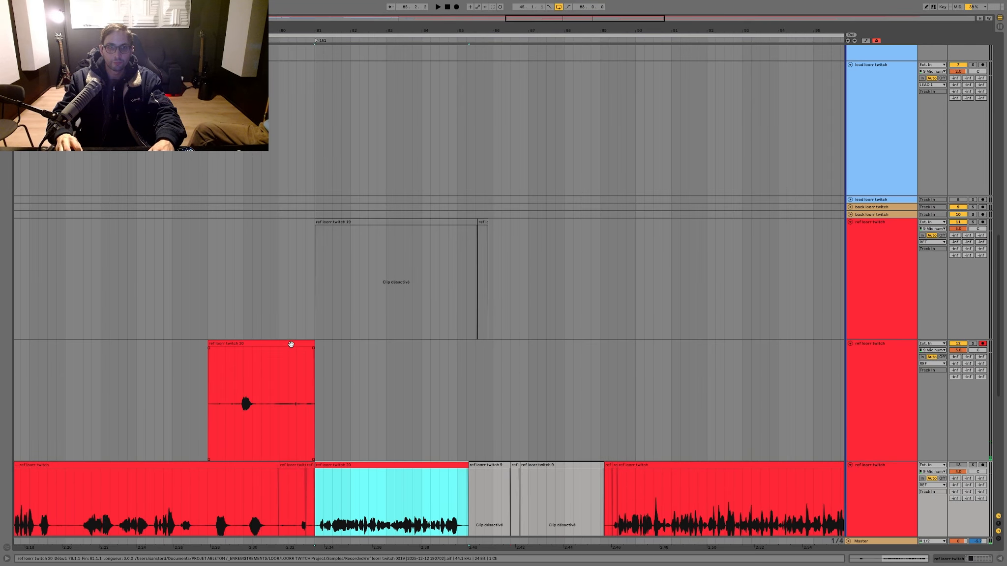
Step: Record another ref take from bar 78 to about bar 85 on the armed track and play it back
{"action": "key", "text": "F9"}
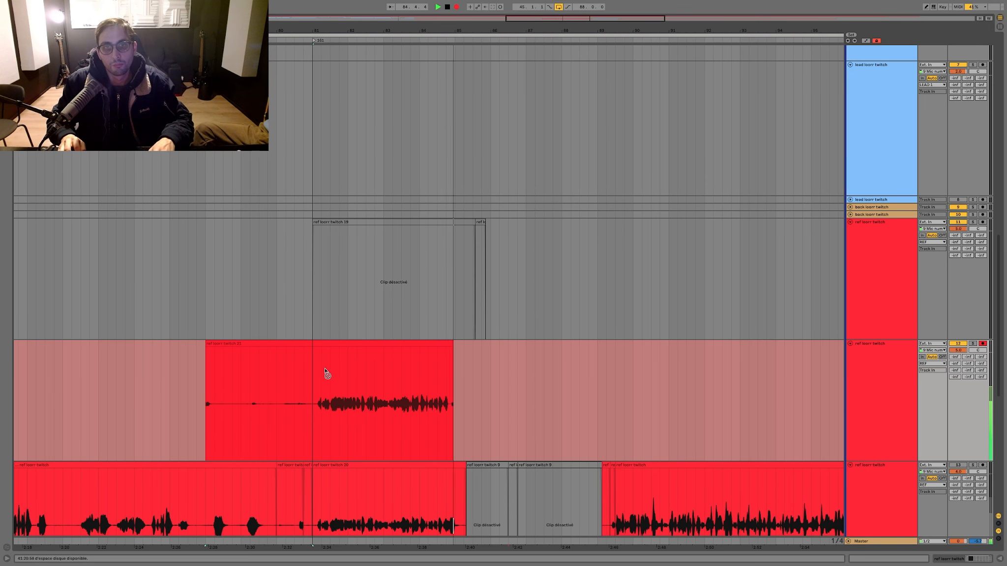
{"action": "key", "text": "space"}
{"action": "key", "text": "space"}
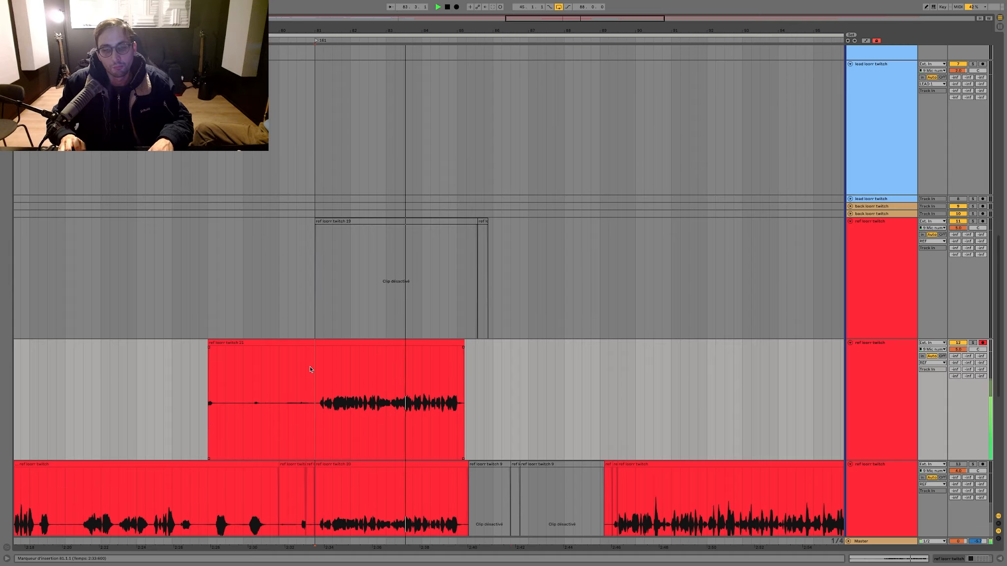
Step: Split the take at bar 81, move its sung part to the upper ref track, delete the leftover piece and save the set
{"action": "key", "text": "super+e"}
{"action": "left_click_drag", "start_coordinate": [328, 341], "coordinate": [107, 369]}
{"action": "key", "text": "space"}
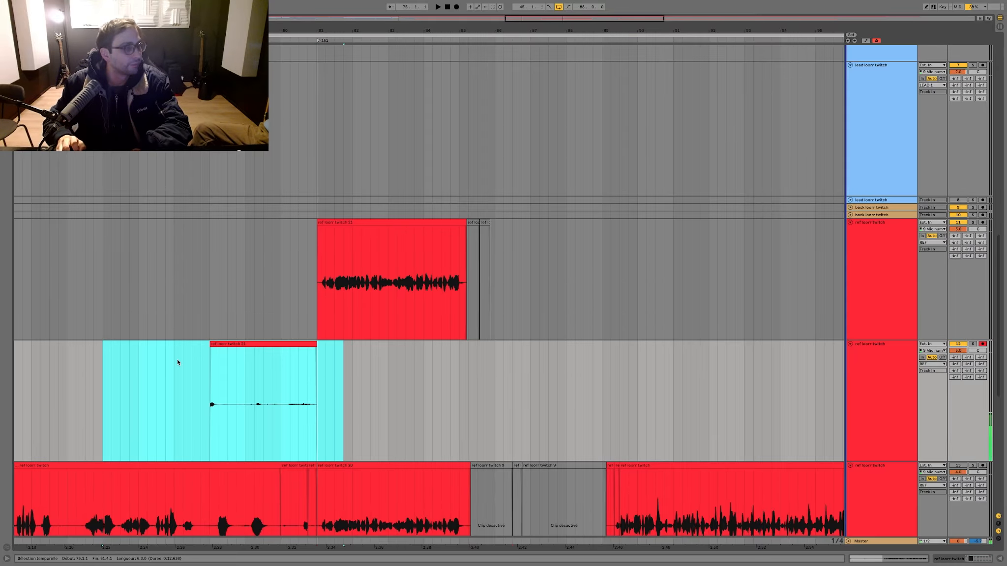
{"action": "key", "text": "Delete"}
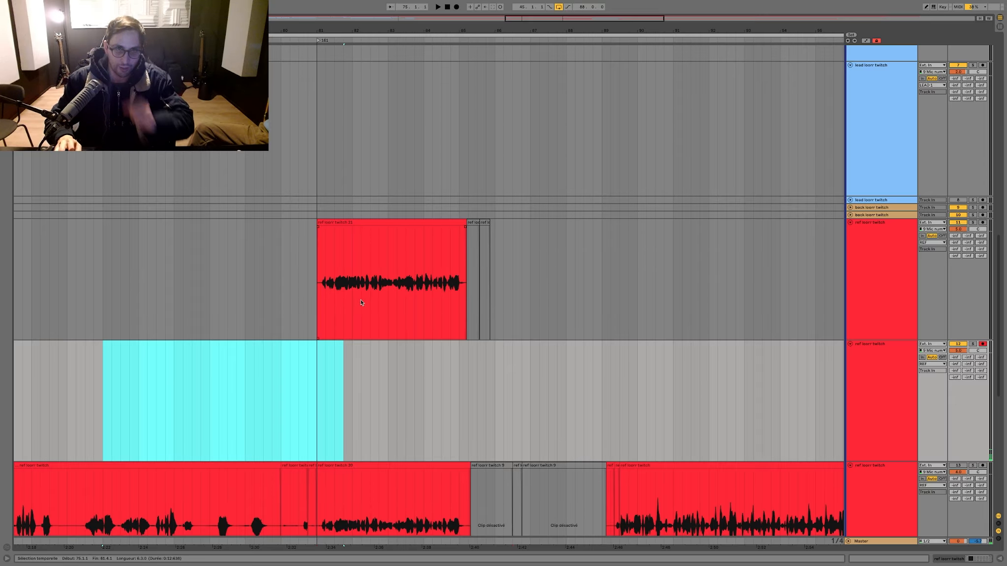
{"action": "key", "text": "super+s"}
Step: Record a ref take from bar 82 to about bar 89 on the armed ref track
{"action": "left_click", "coordinate": [350, 300]}
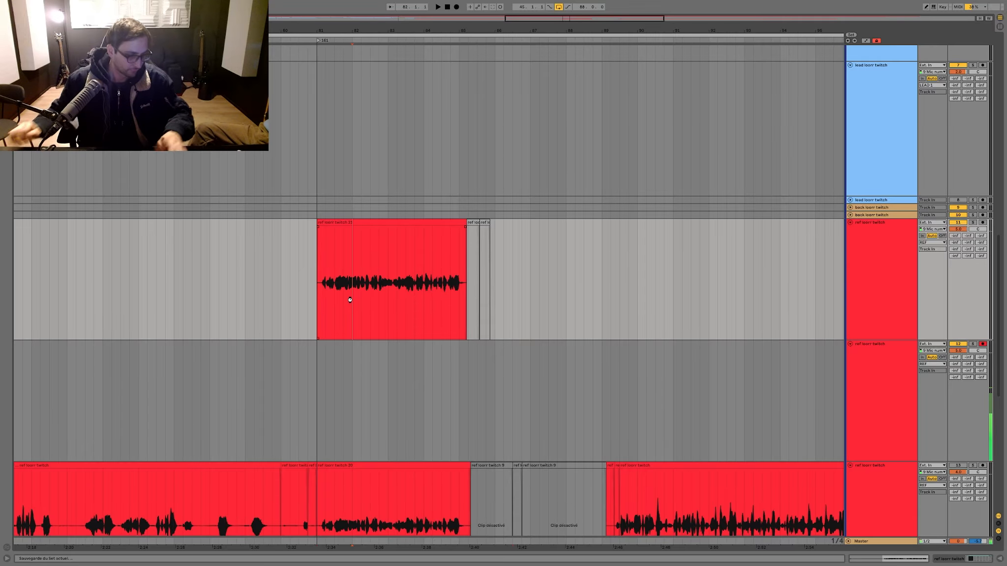
{"action": "key", "text": "F9"}
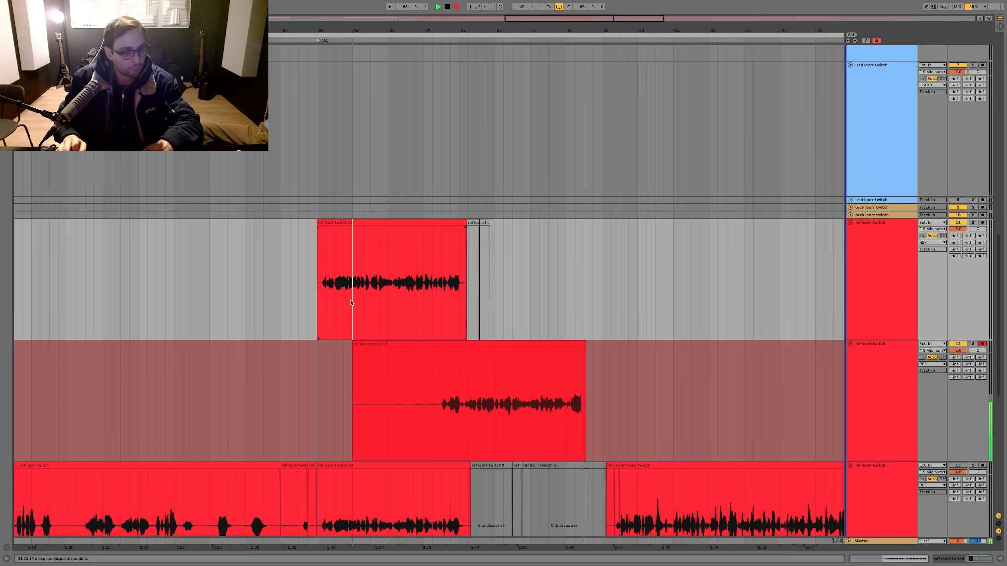
{"action": "scroll", "coordinate": [350, 303], "scroll_direction": "left", "scroll_amount": 1}
{"action": "scroll", "coordinate": [350, 302], "scroll_direction": "up", "scroll_amount": 1}
{"action": "key", "text": "space"}
Step: Delete the new take's portion before bar 85, move the rest down to the lower ref track and save the set
{"action": "left_click_drag", "start_coordinate": [466, 386], "coordinate": [291, 383]}
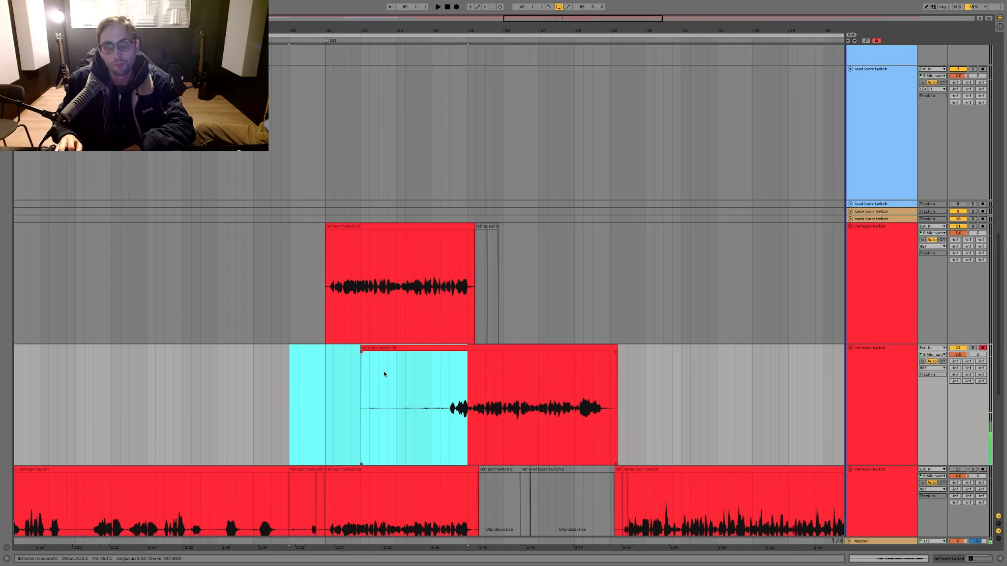
{"action": "key", "text": "Delete"}
{"action": "mouse_move", "coordinate": [484, 346]}
{"action": "left_mouse_down"}
{"action": "mouse_move", "coordinate": [476, 467]}
{"action": "mouse_move", "coordinate": [484, 468]}
{"action": "left_mouse_up"}
{"action": "left_click", "coordinate": [360, 374]}
{"action": "key", "text": "super+s"}
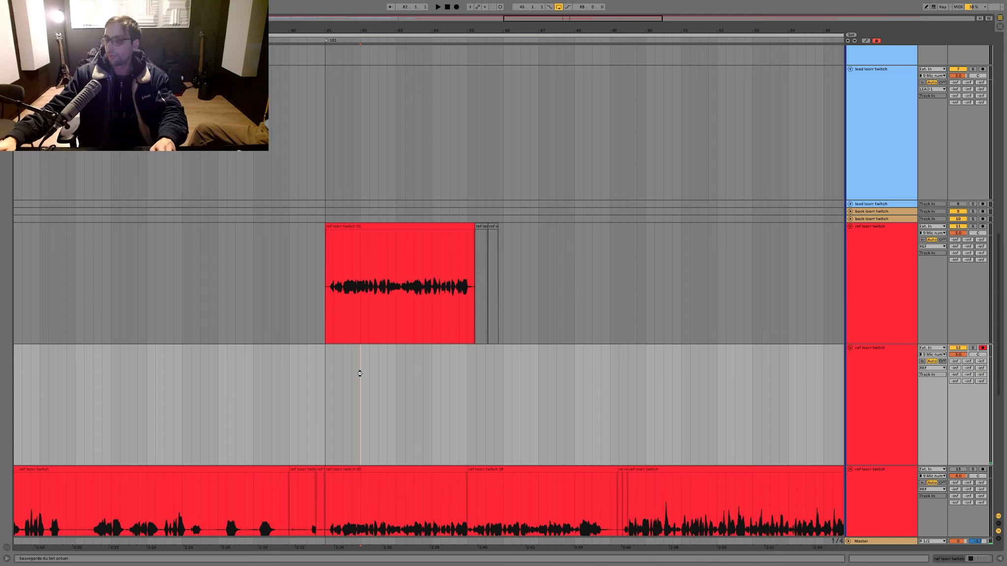
Step: Record two successive ref takes from bar 82 to about bar 89 on the armed ref track
{"action": "key", "text": "F9"}
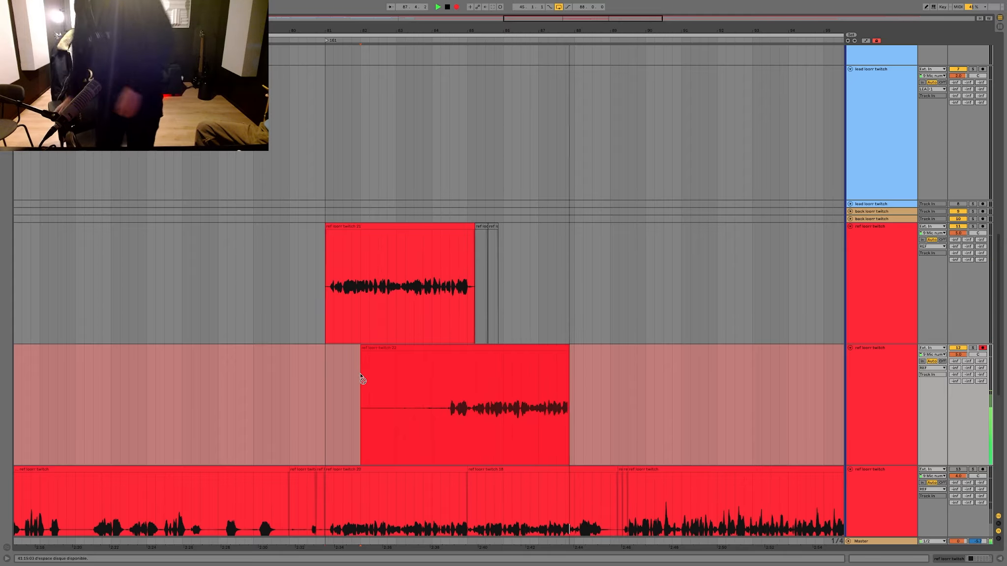
{"action": "key", "text": "F9"}
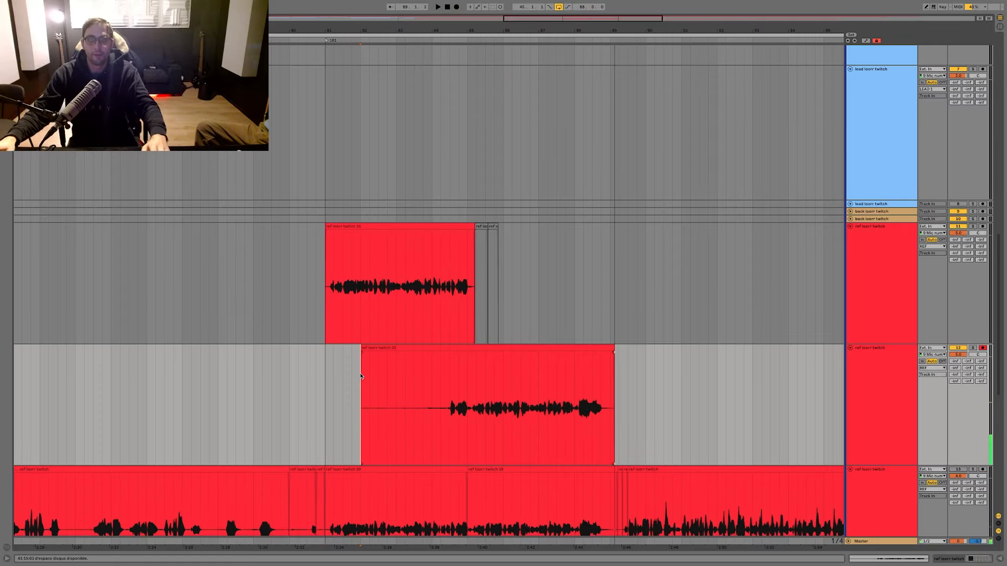
{"action": "key", "text": "F9"}
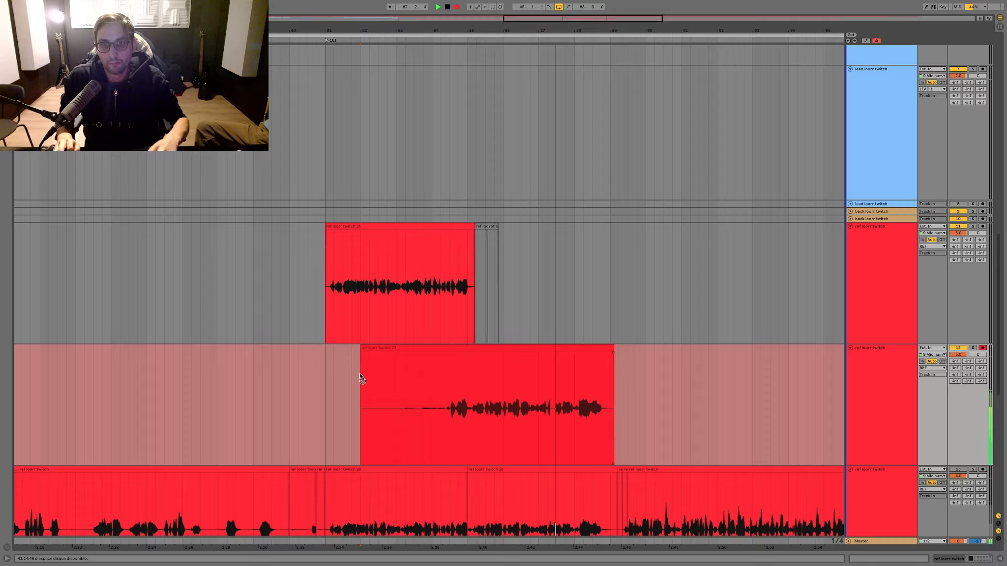
Step: Move the take's sung part from bar 84.4 down to the lower ref track and record another take from bar 82 to about bar 89
{"action": "left_click", "coordinate": [455, 375]}
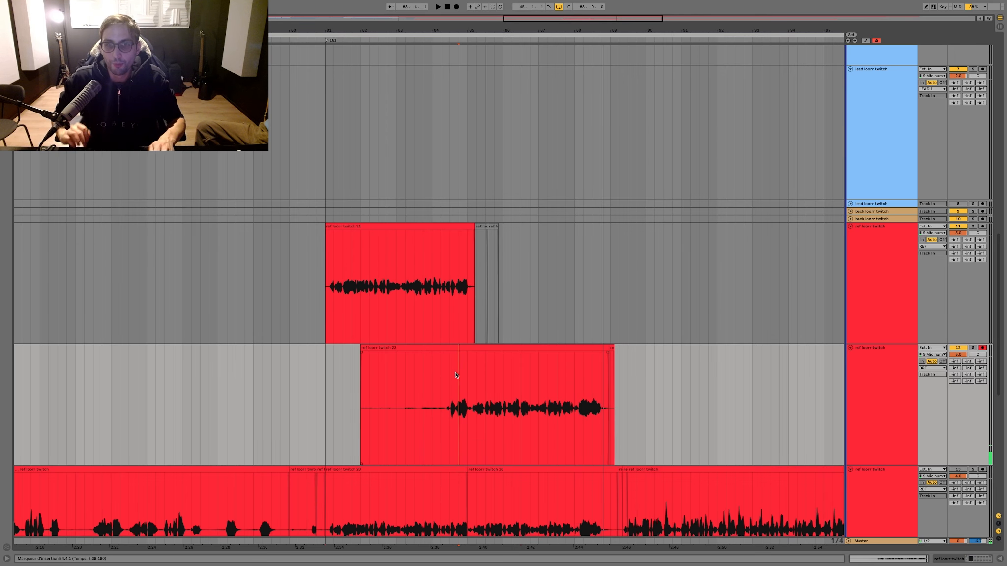
{"action": "left_click_drag", "start_coordinate": [459, 364], "coordinate": [465, 482]}
{"action": "left_click", "coordinate": [424, 349]}
{"action": "key", "text": "F9"}
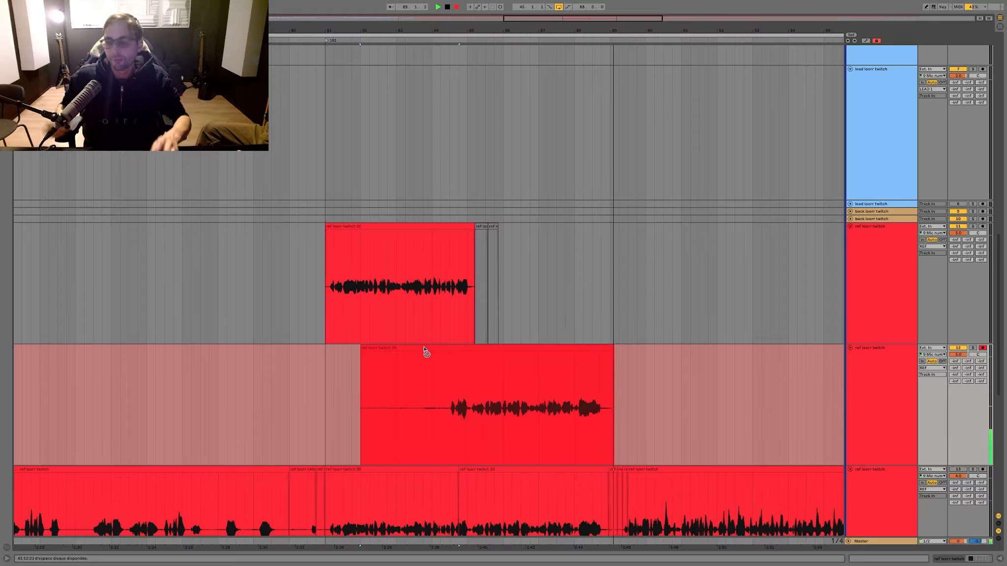
{"action": "key", "text": "space"}
Step: Move the lower ref take's portion from bar 84.4 to 87.2 onto the armed track and delete everything there before bar 85
{"action": "left_click", "coordinate": [547, 501]}
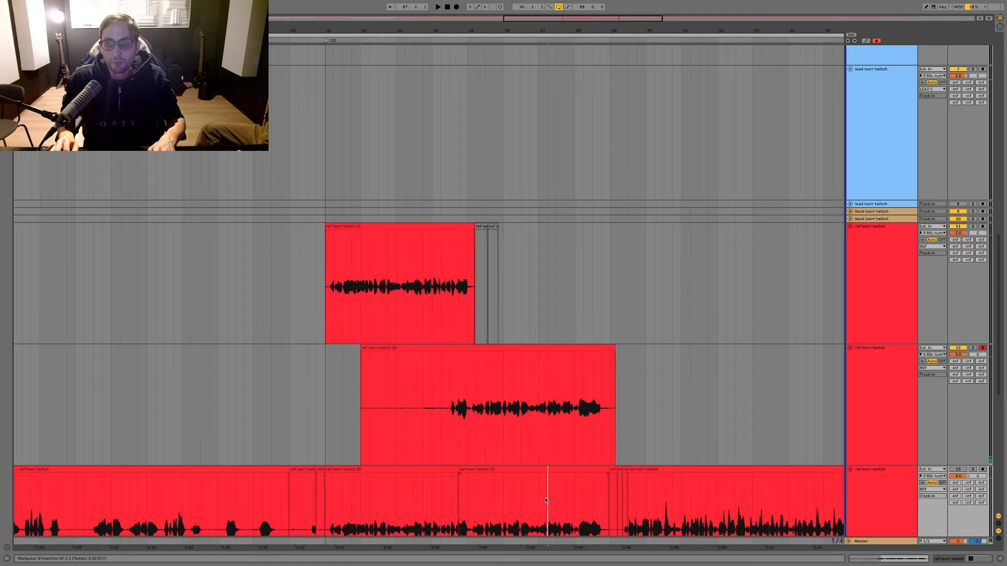
{"action": "left_click_drag", "start_coordinate": [540, 476], "coordinate": [497, 422]}
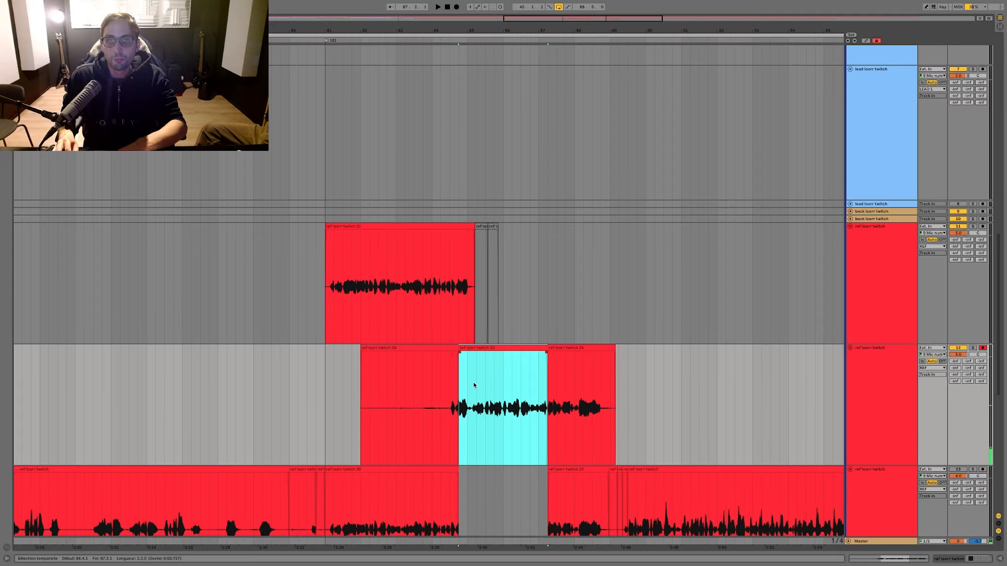
{"action": "left_click_drag", "start_coordinate": [468, 387], "coordinate": [281, 393]}
{"action": "key", "text": "Delete"}
Step: Duplicate the armed ref track and delete the copied clips from the duplicate
{"action": "left_click", "coordinate": [880, 399]}
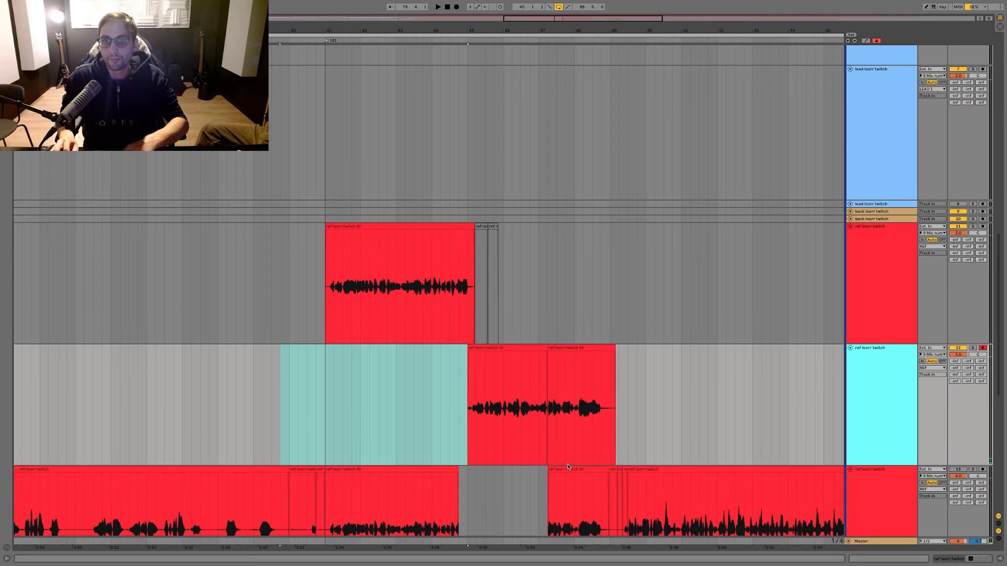
{"action": "key", "text": "ctrl+d"}
{"action": "left_click_drag", "start_coordinate": [663, 463], "coordinate": [433, 449]}
{"action": "key", "text": "Delete"}
Step: Play the comped ref takes from bar 84 and arm the new empty ref track for recording
{"action": "left_click", "coordinate": [432, 377]}
{"action": "key", "text": "space"}
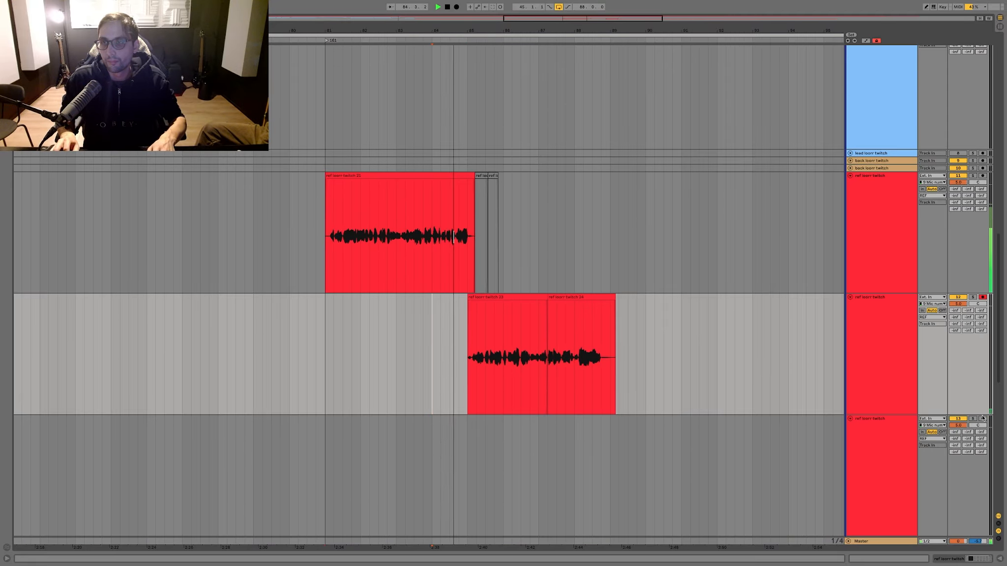
{"action": "left_click", "coordinate": [982, 419]}
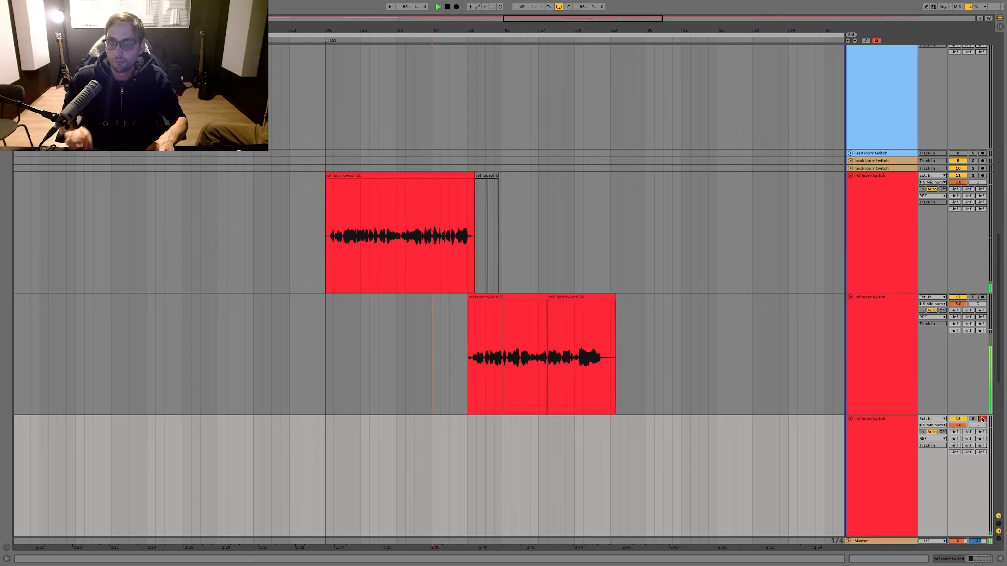
{"action": "scroll", "coordinate": [678, 228], "scroll_direction": "up", "scroll_amount": 3}
{"action": "scroll", "coordinate": [622, 137], "scroll_direction": "down", "scroll_amount": 2}
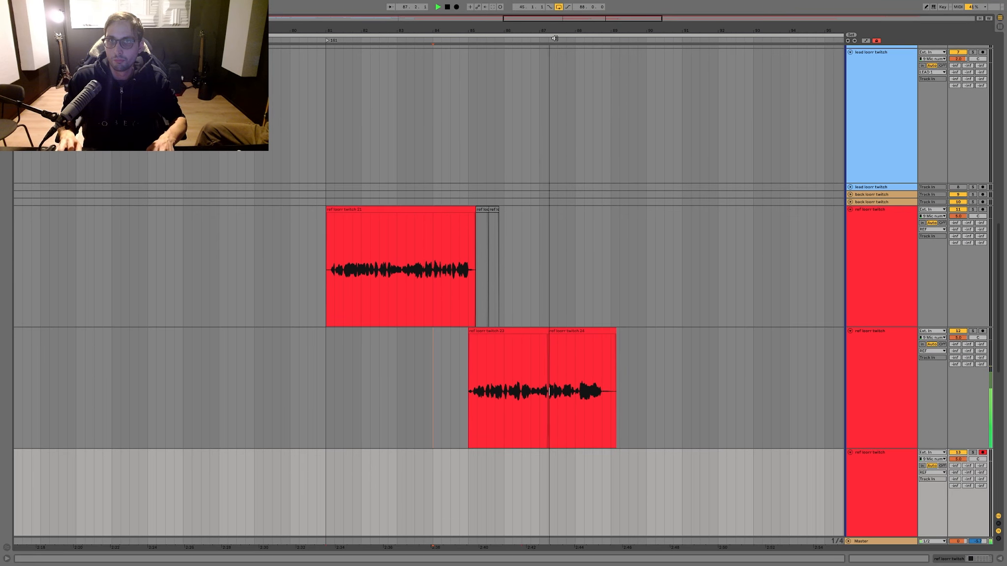
Step: Check the clip overlap around bar 85 up close and add a short fade-out at the end of the last clip on the middle ref track
{"action": "left_click_drag", "start_coordinate": [551, 33], "coordinate": [405, 334]}
{"action": "scroll", "coordinate": [165, 283], "scroll_direction": "left", "scroll_amount": 10}
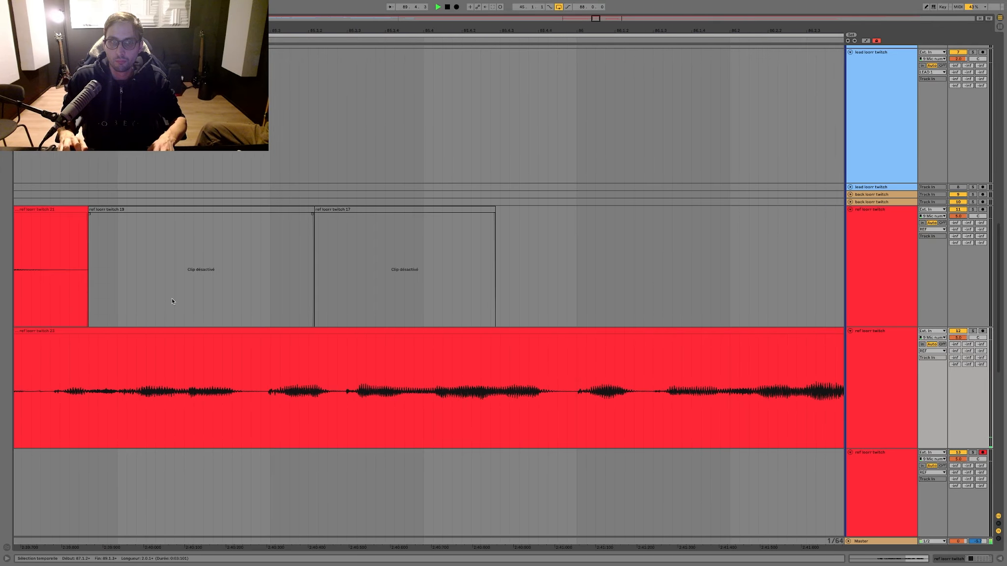
{"action": "scroll", "coordinate": [172, 301], "scroll_direction": "left", "scroll_amount": 5}
{"action": "left_click", "coordinate": [170, 301]}
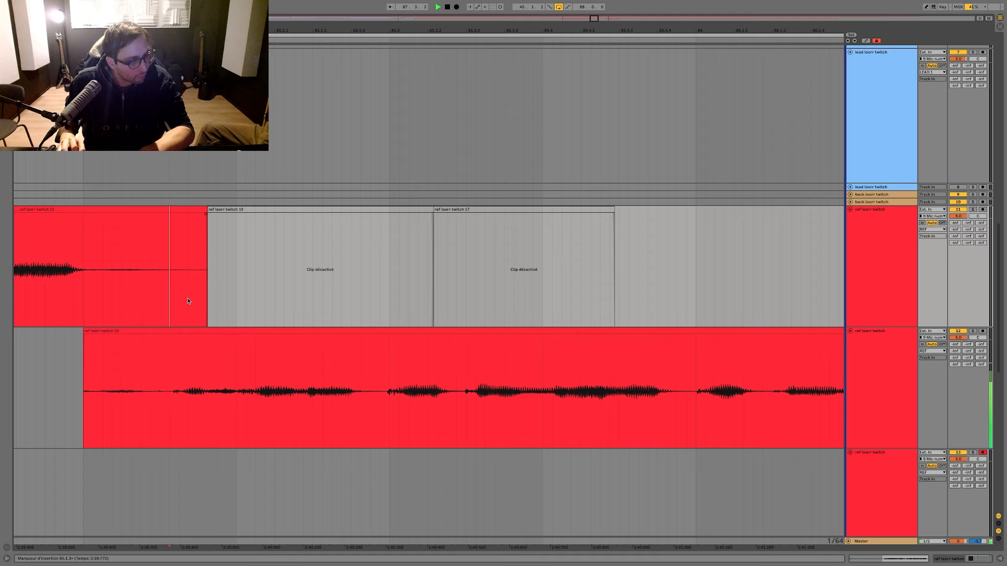
{"action": "left_click", "coordinate": [270, 247]}
{"action": "key", "text": "minus"}
{"action": "key", "text": "minus"}
{"action": "key", "text": "minus"}
{"action": "key", "text": "minus"}
{"action": "key", "text": "minus"}
{"action": "key", "text": "minus"}
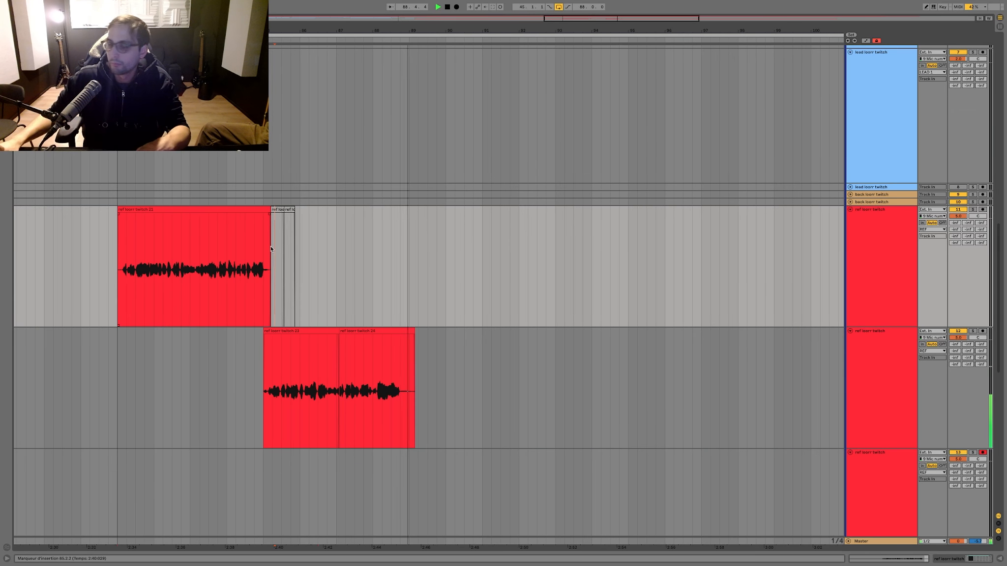
{"action": "key", "text": "space"}
{"action": "left_click_drag", "start_coordinate": [413, 336], "coordinate": [406, 338]}
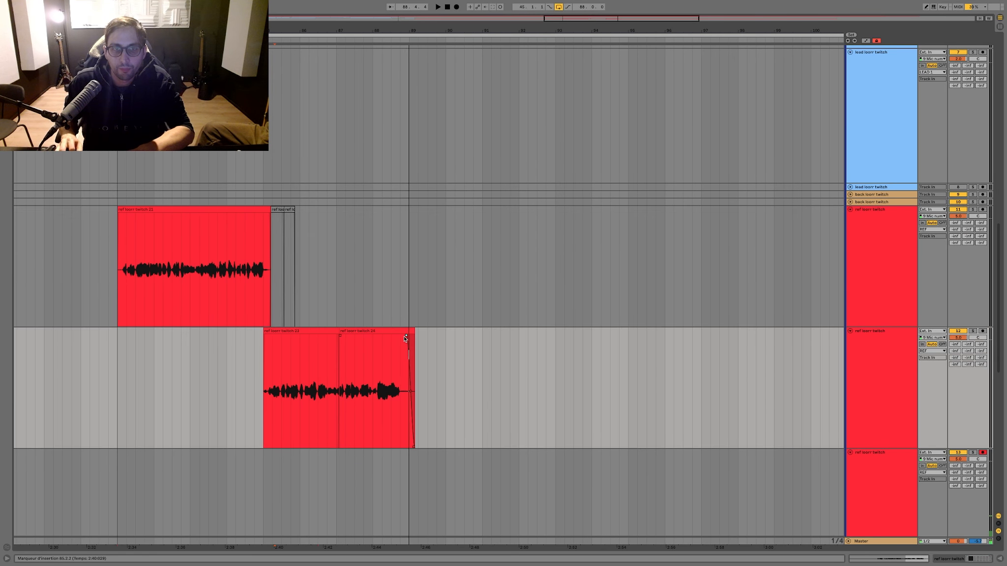
Step: Record a ref vocal take from bar 86 on the empty armed ref track
{"action": "left_click", "coordinate": [302, 482]}
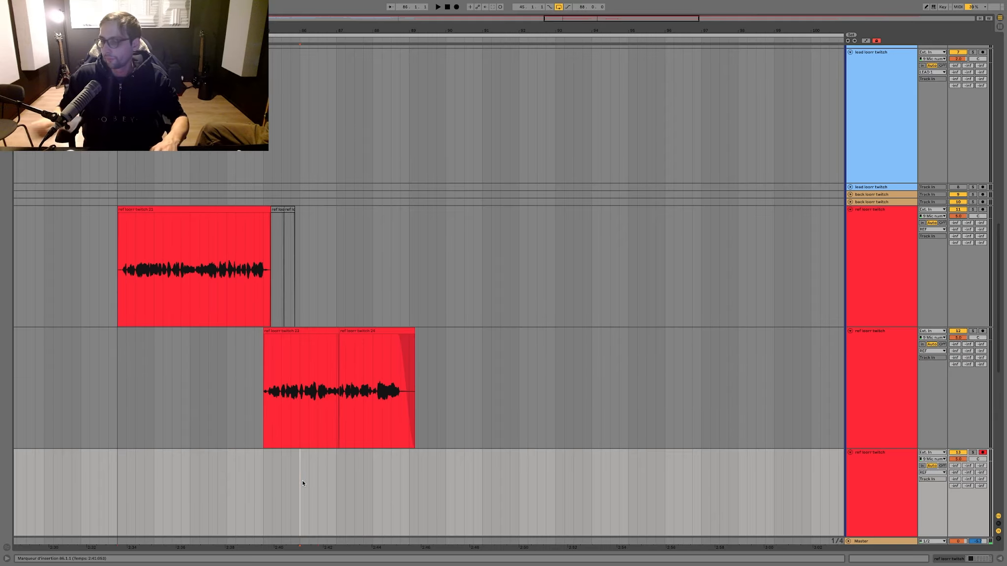
{"action": "key", "text": "F9"}
{"action": "scroll", "coordinate": [297, 473], "scroll_direction": "left", "scroll_amount": 3}
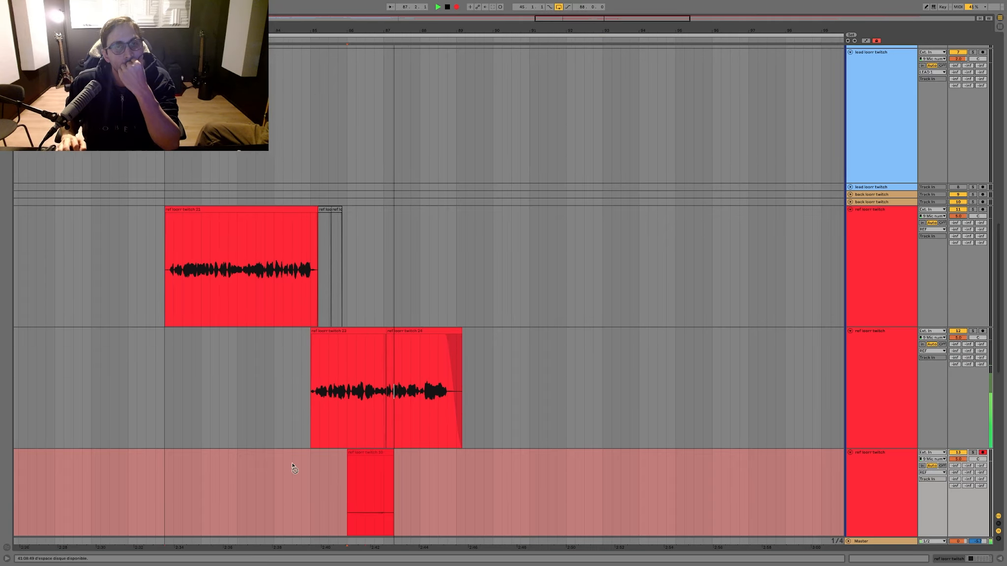
{"action": "left_click", "coordinate": [334, 339]}
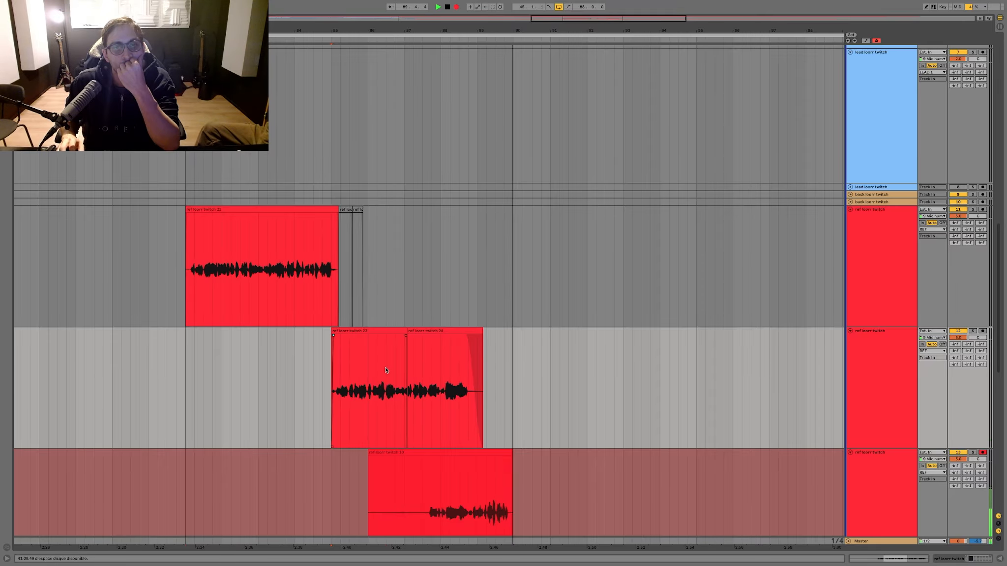
{"action": "scroll", "coordinate": [388, 368], "scroll_direction": "down", "scroll_amount": 3}
{"action": "scroll", "coordinate": [388, 368], "scroll_direction": "down", "scroll_amount": 1}
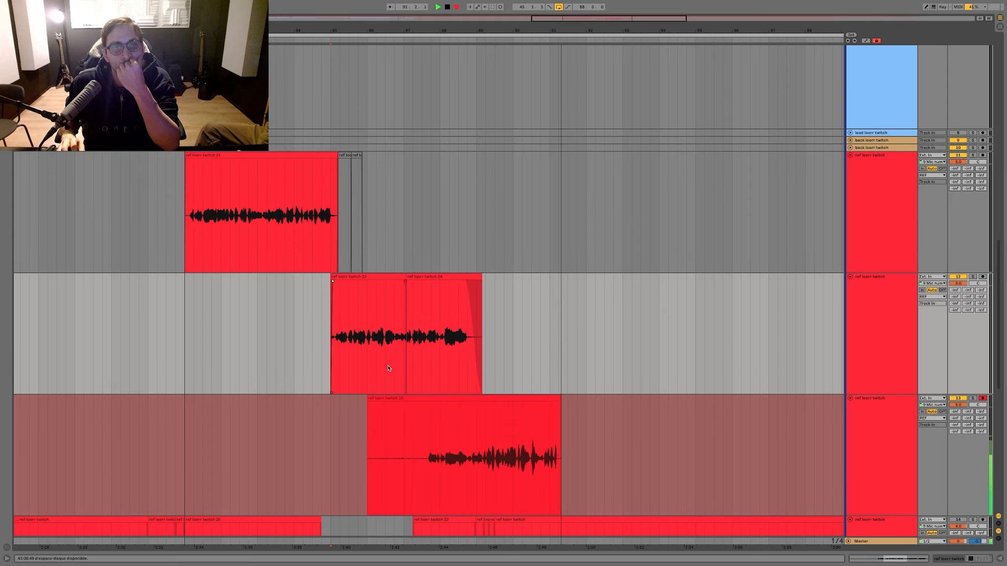
{"action": "scroll", "coordinate": [388, 368], "scroll_direction": "right", "scroll_amount": 2}
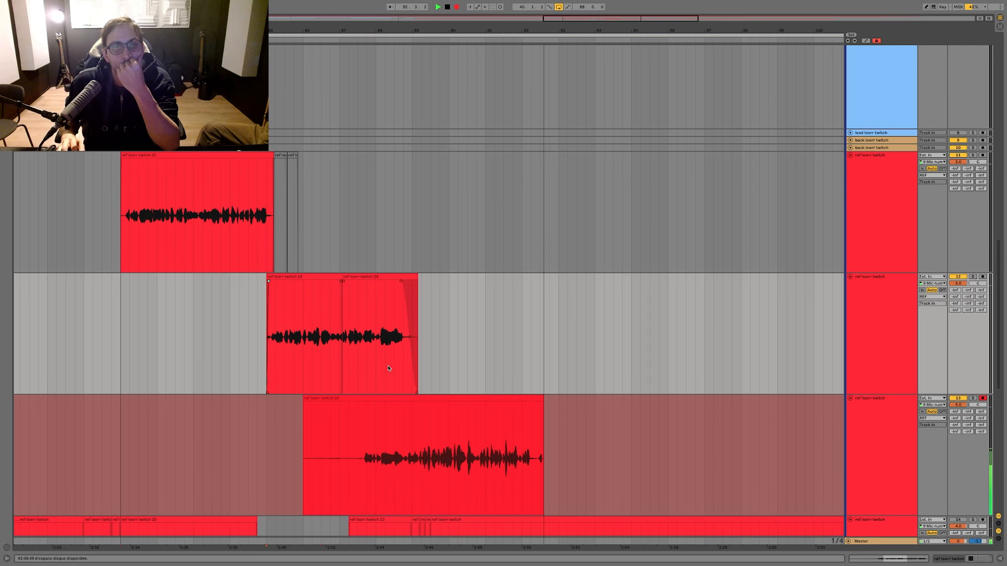
{"action": "key", "text": "space"}
Step: Record a replacement ref take from bar 86 on the armed track, split it at bar 88.4 and delete the part before it
{"action": "left_click", "coordinate": [302, 364]}
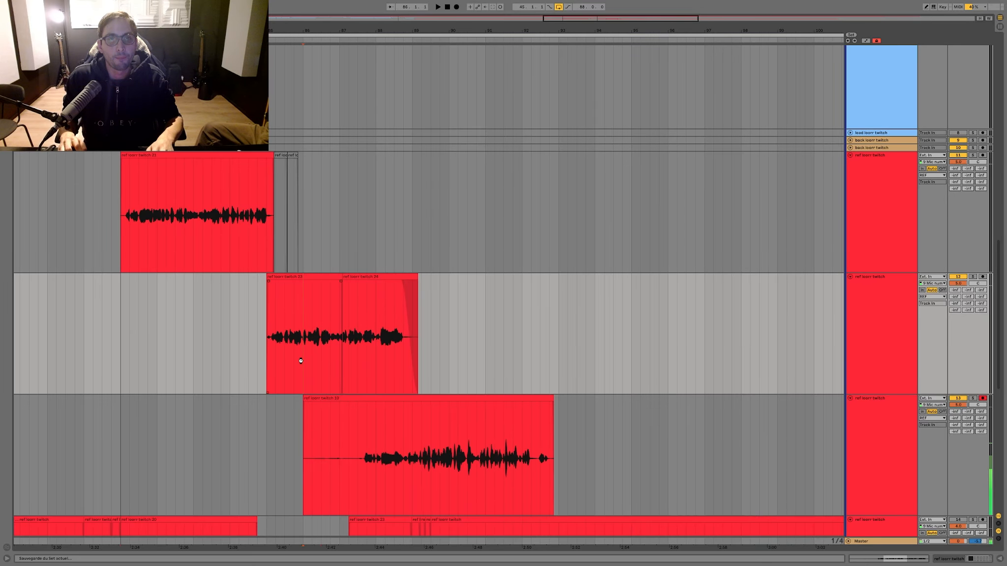
{"action": "key", "text": "F9"}
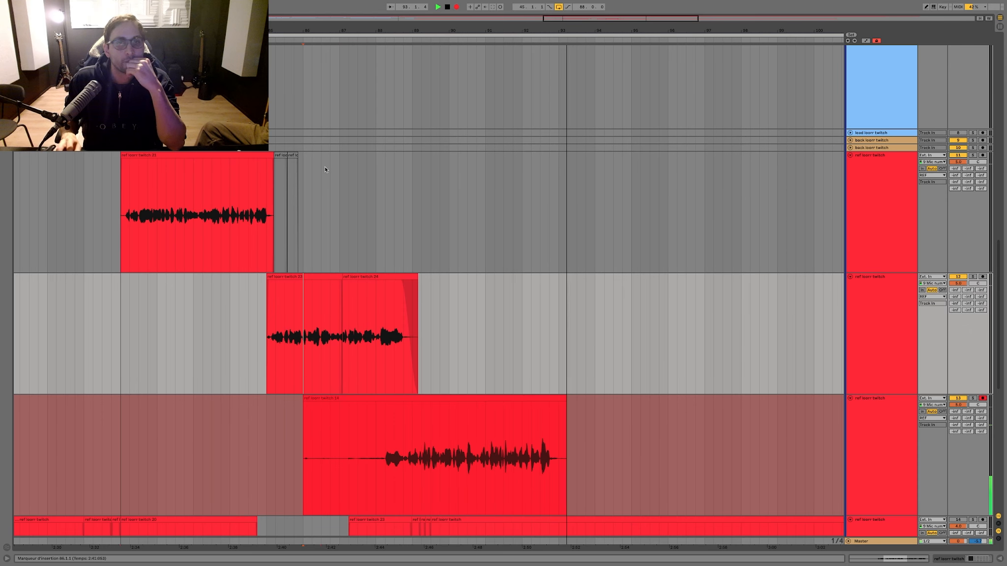
{"action": "key", "text": "space"}
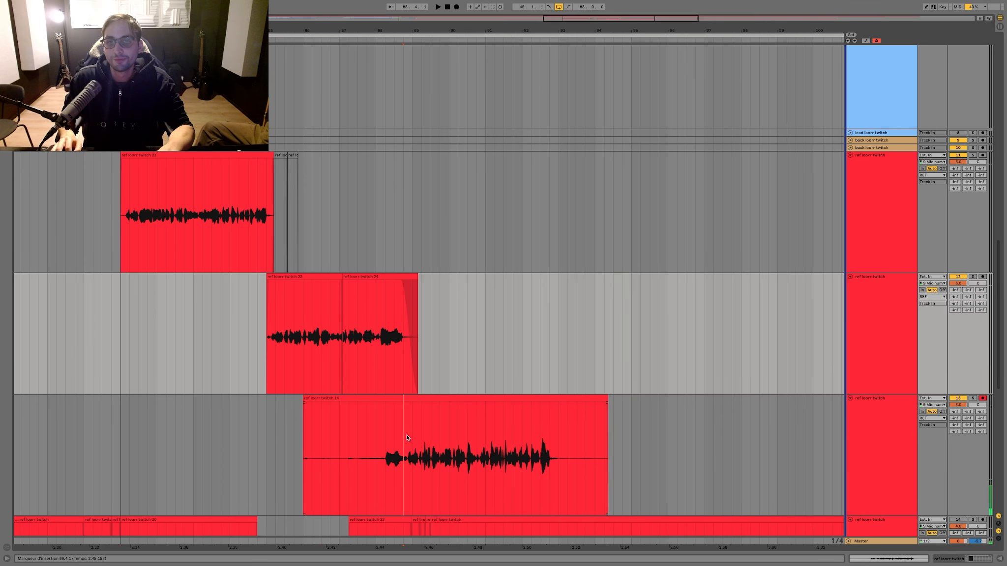
{"action": "left_click", "coordinate": [406, 437]}
{"action": "left_click_drag", "start_coordinate": [407, 31], "coordinate": [414, 413]}
{"action": "key", "text": "super+e"}
{"action": "left_click", "coordinate": [369, 399]}
{"action": "key", "text": "Delete"}
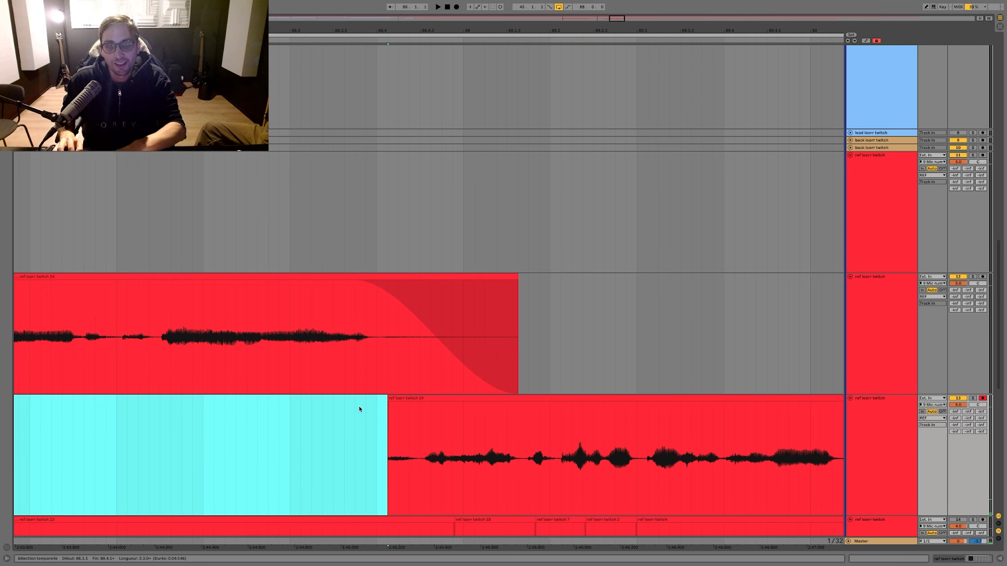
Step: Play back the trimmed ref take and move it from the armed track onto the lowest ref track
{"action": "left_click", "coordinate": [358, 407]}
{"action": "key", "text": "space"}
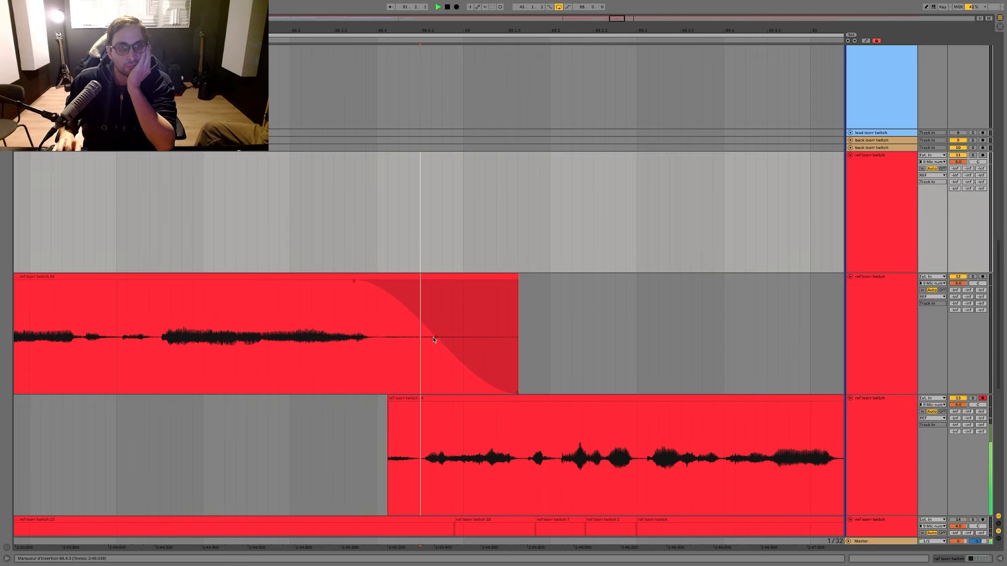
{"action": "scroll", "coordinate": [415, 295], "scroll_direction": "down", "scroll_amount": 4}
{"action": "left_click", "coordinate": [408, 306]}
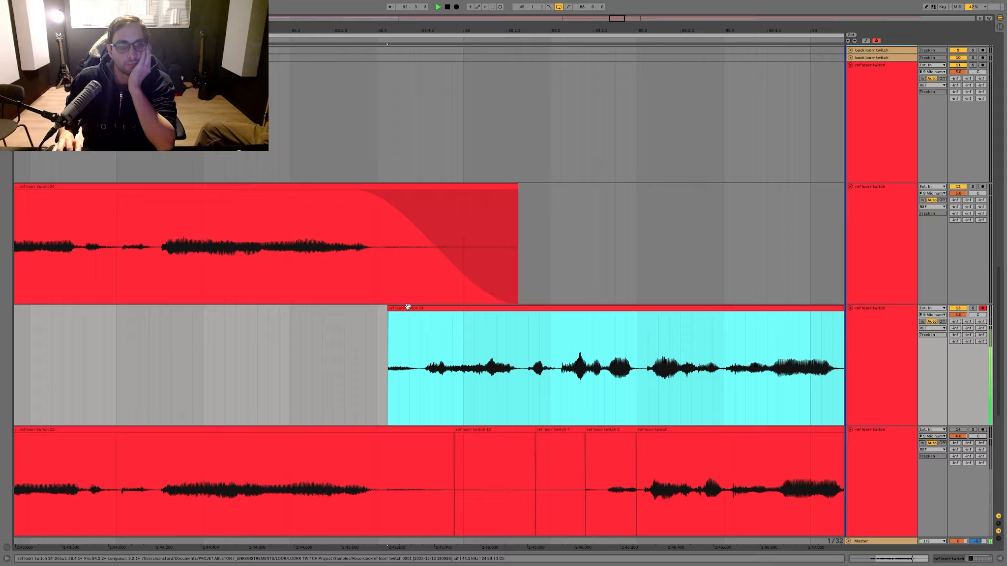
{"action": "key", "text": "minus"}
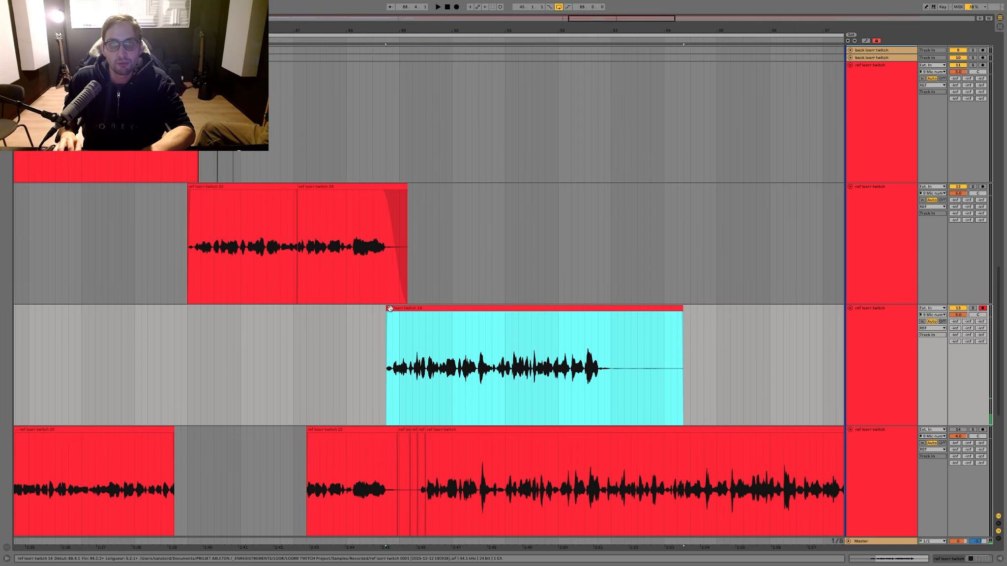
{"action": "left_click_drag", "start_coordinate": [390, 308], "coordinate": [386, 459]}
Step: Record another ref take from bar 86 on the armed track and move its portion from bar 88.4 onto the lowest ref track
{"action": "left_click", "coordinate": [240, 346]}
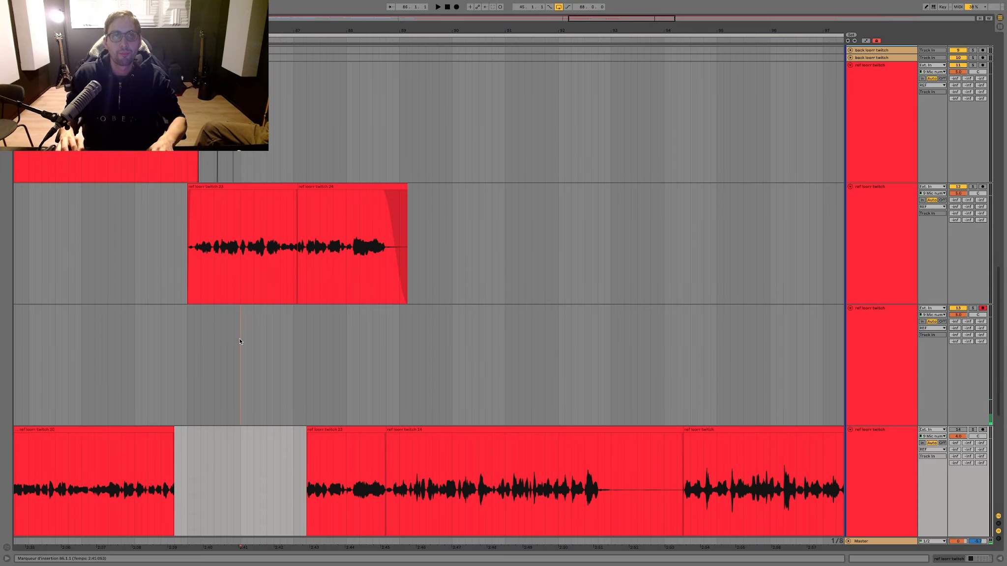
{"action": "key", "text": "F9"}
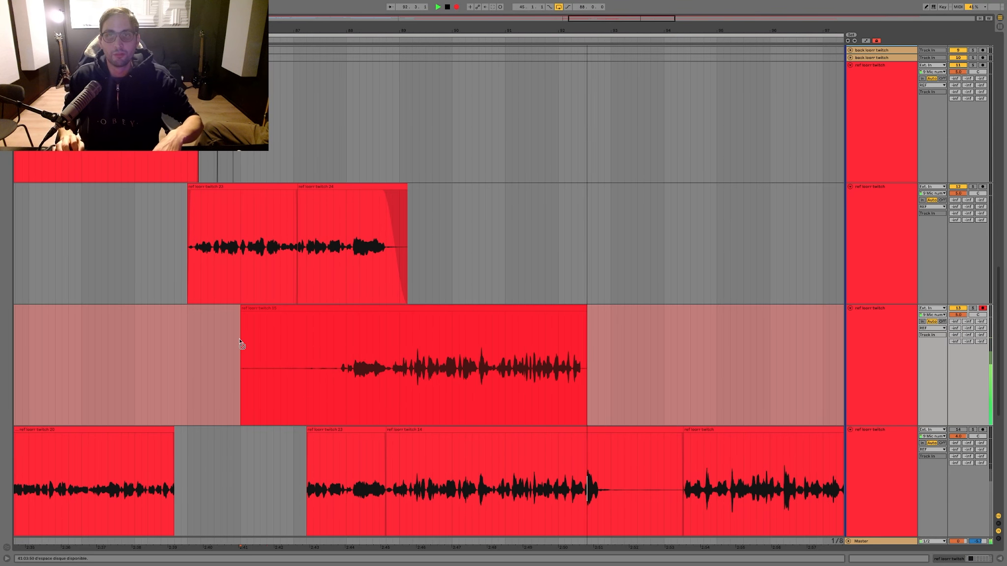
{"action": "key", "text": "space"}
{"action": "left_click", "coordinate": [388, 333]}
{"action": "key", "text": "space"}
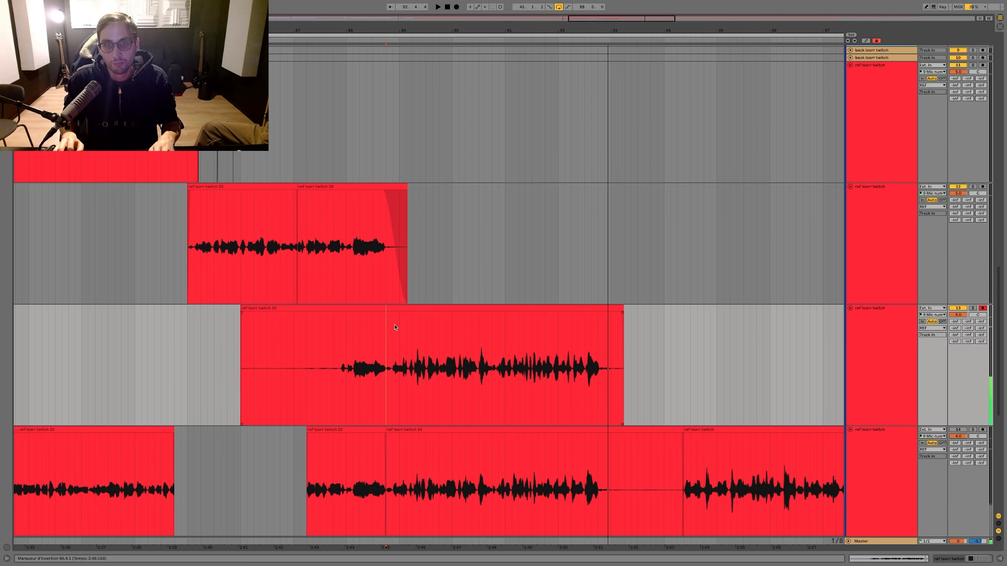
{"action": "key", "text": "super+e"}
{"action": "key", "text": "space"}
{"action": "left_click_drag", "start_coordinate": [397, 308], "coordinate": [398, 449]}
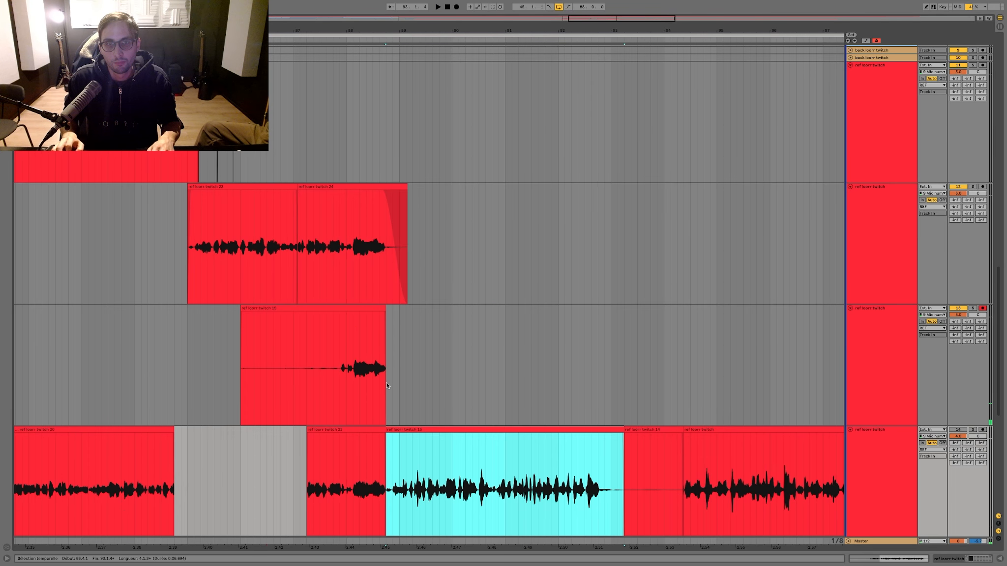
Step: Record one more ref take from bar 86 and move its portion from bar 88.4 onto the uppermost ref track
{"action": "left_click", "coordinate": [374, 316]}
{"action": "key", "text": "F9"}
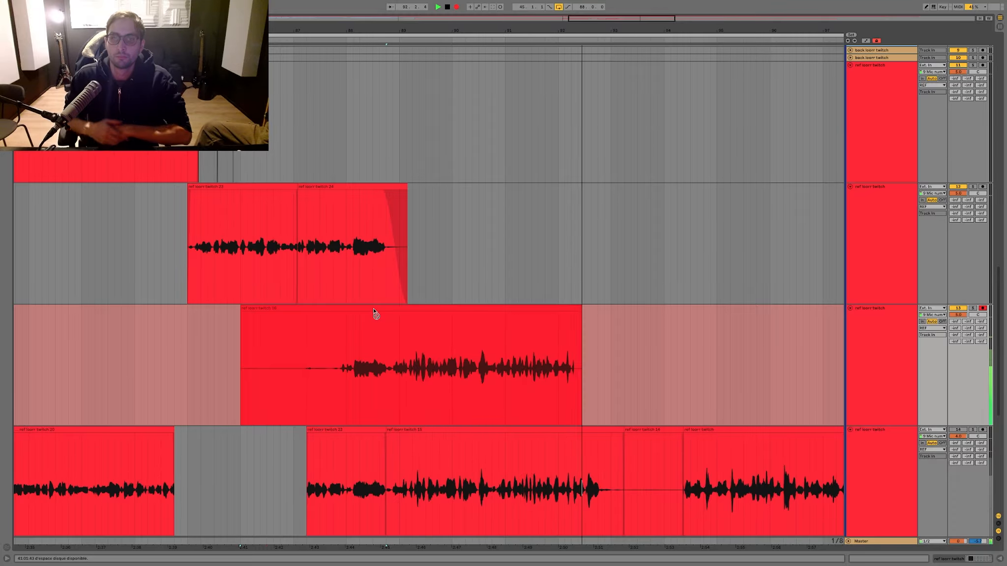
{"action": "key", "text": "space"}
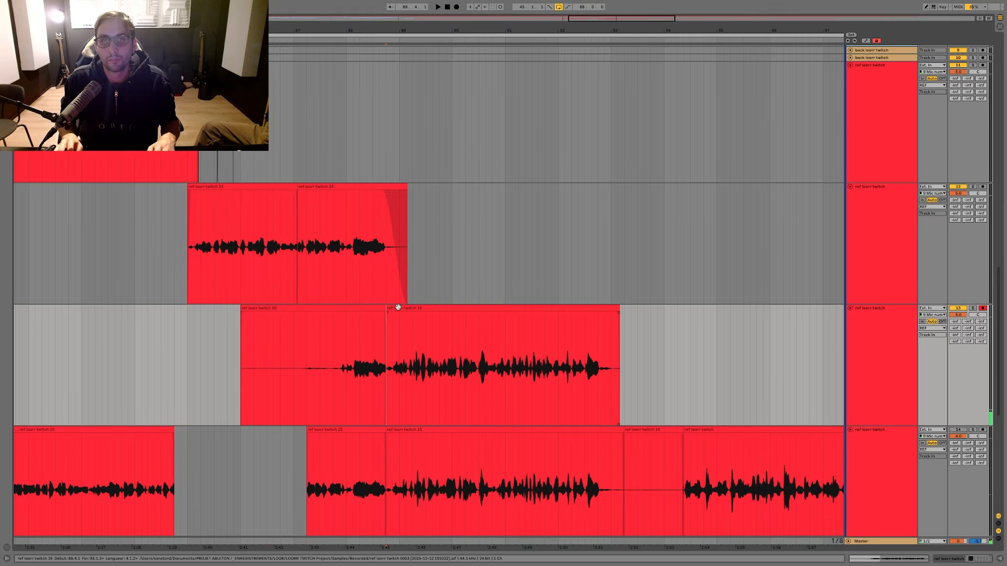
{"action": "left_click_drag", "start_coordinate": [398, 308], "coordinate": [398, 174]}
{"action": "key", "text": "space"}
Step: Delete the leftover start of the take from the armed track and add a short fade-out to the moved clip on the uppermost ref track
{"action": "left_click_drag", "start_coordinate": [433, 364], "coordinate": [168, 363]}
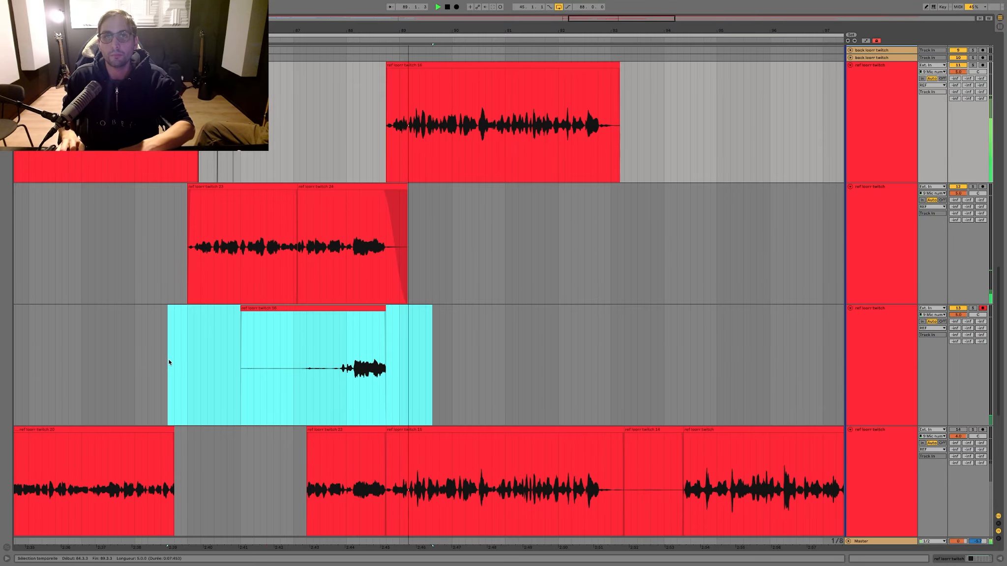
{"action": "key", "text": "Delete"}
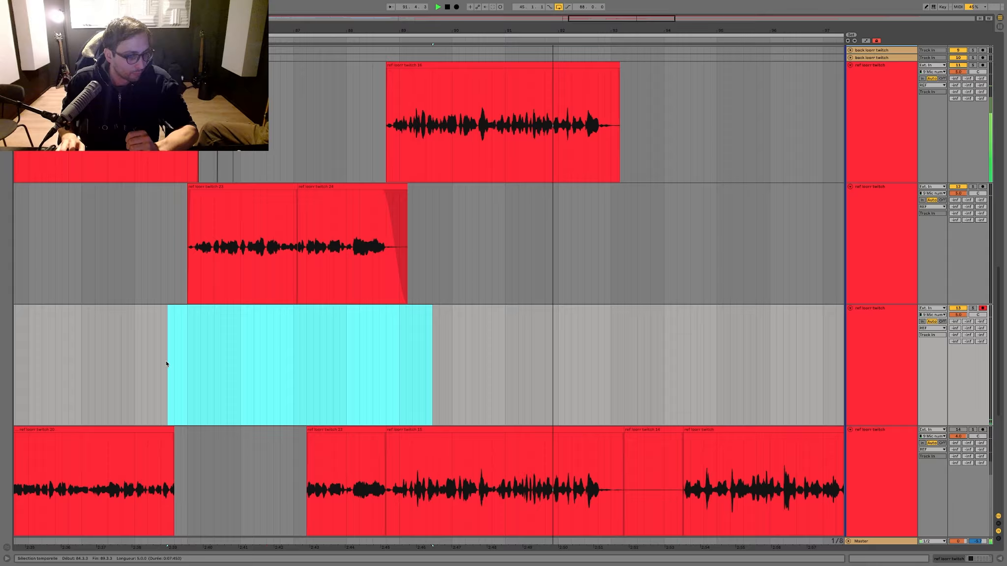
{"action": "key", "text": "space"}
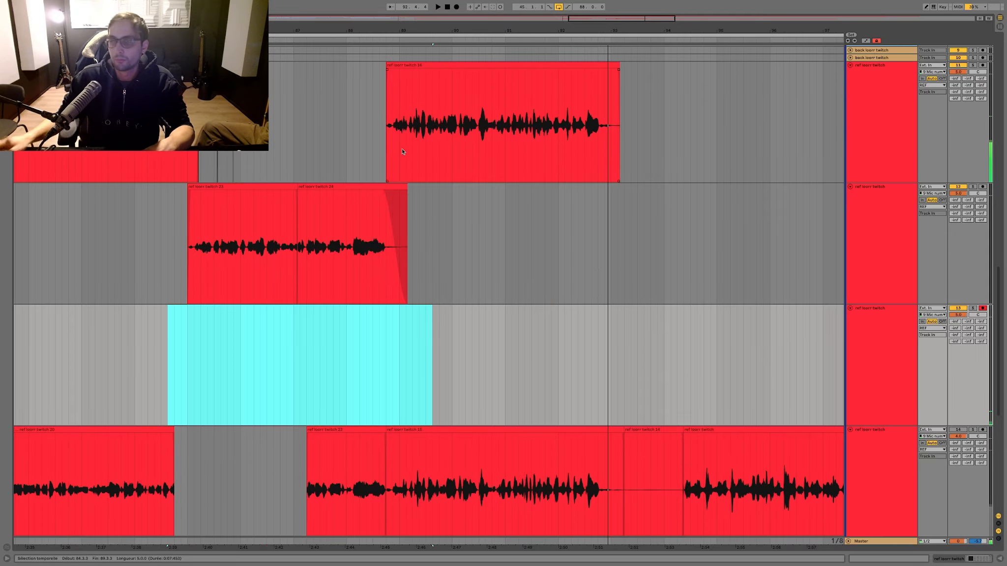
{"action": "scroll", "coordinate": [678, 36], "scroll_direction": "left", "scroll_amount": 1}
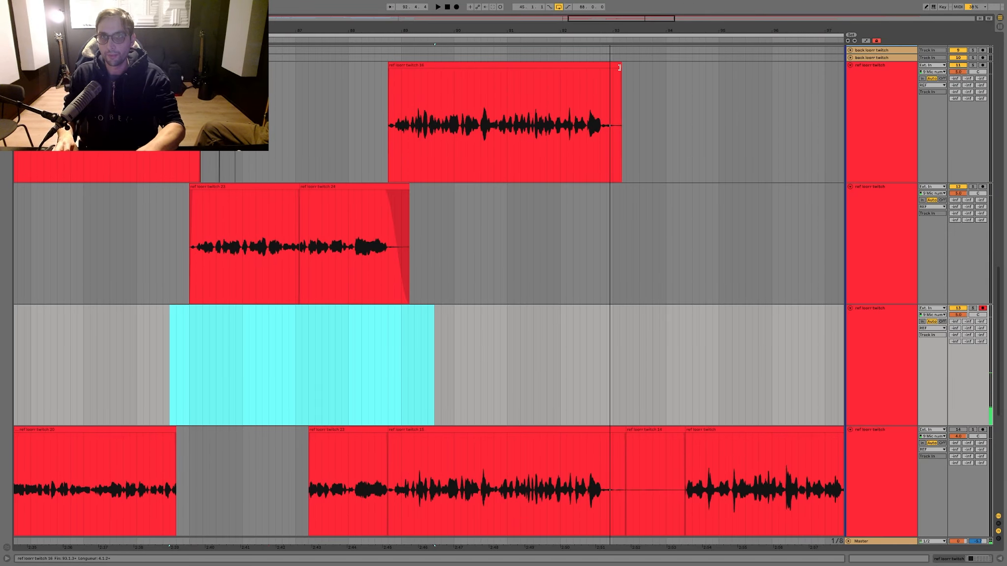
{"action": "left_click_drag", "start_coordinate": [620, 66], "coordinate": [603, 69]}
Step: Record a ref vocal take from bar 90 on the emptied armed ref track
{"action": "left_click", "coordinate": [453, 248]}
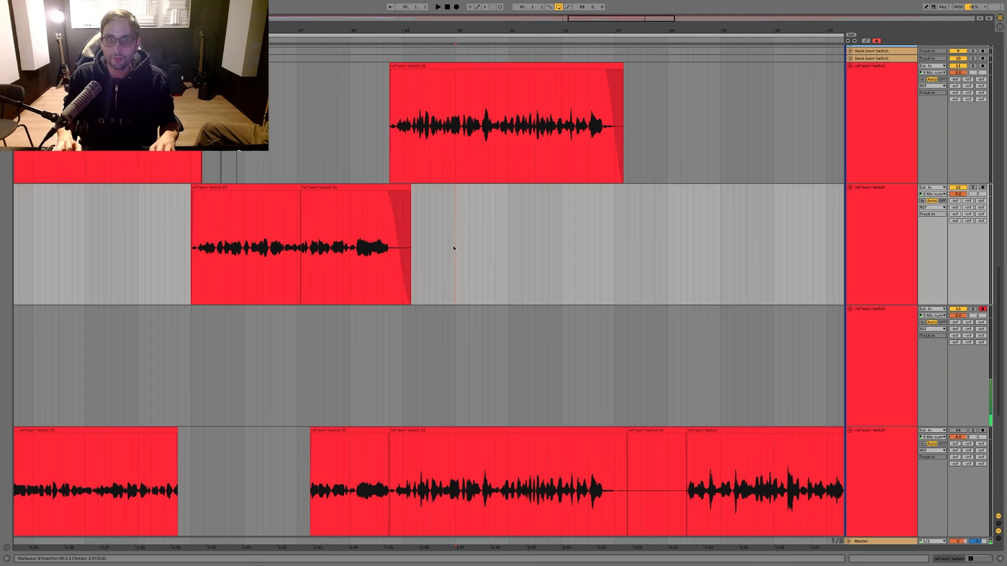
{"action": "key", "text": "F9"}
{"action": "left_click", "coordinate": [469, 246]}
{"action": "key", "text": "minus"}
{"action": "key", "text": "minus"}
{"action": "key", "text": "minus"}
{"action": "key", "text": "minus"}
{"action": "key", "text": "minus"}
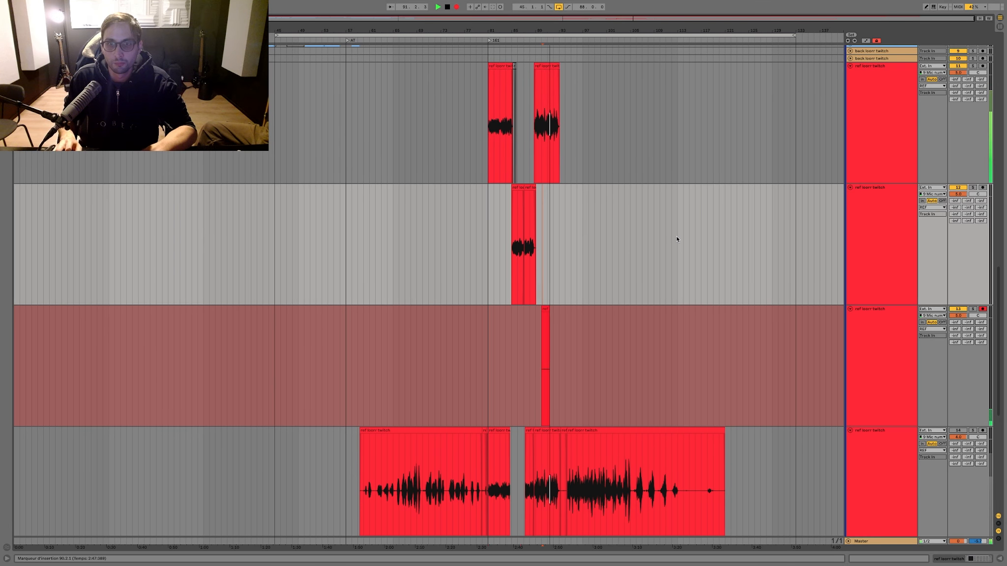
{"action": "scroll", "coordinate": [677, 239], "scroll_direction": "up", "scroll_amount": 1}
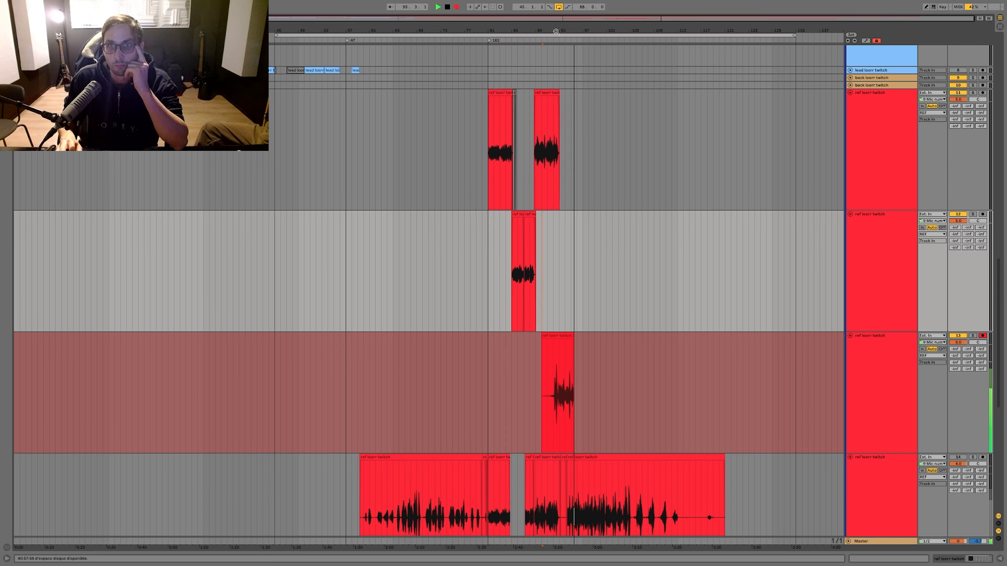
{"action": "left_click_drag", "start_coordinate": [568, 32], "coordinate": [568, 78]}
{"action": "key", "text": "space"}
Step: Record a replacement ref take over the one at bar 90 on the armed track
{"action": "key", "text": "F9"}
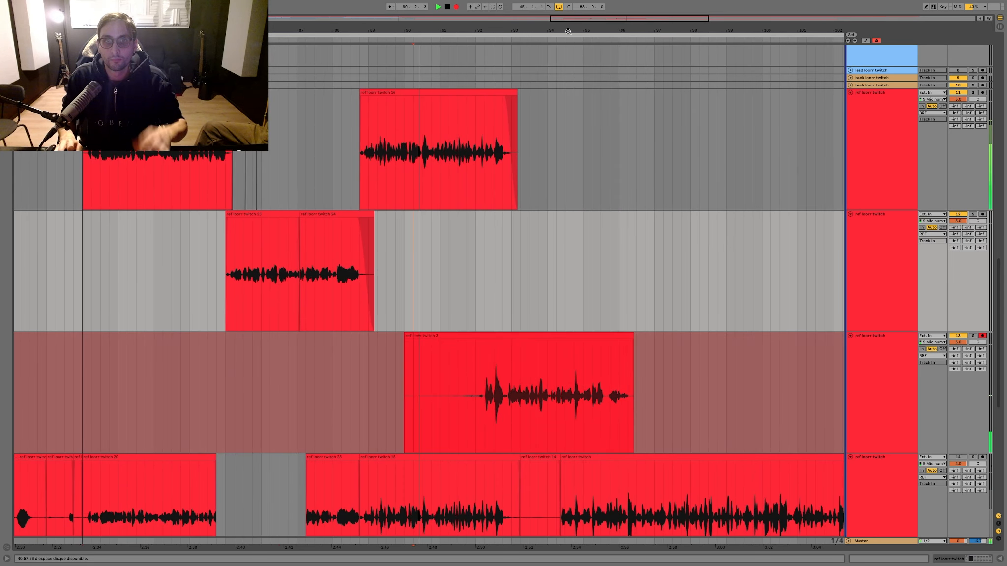
{"action": "left_click", "coordinate": [404, 237]}
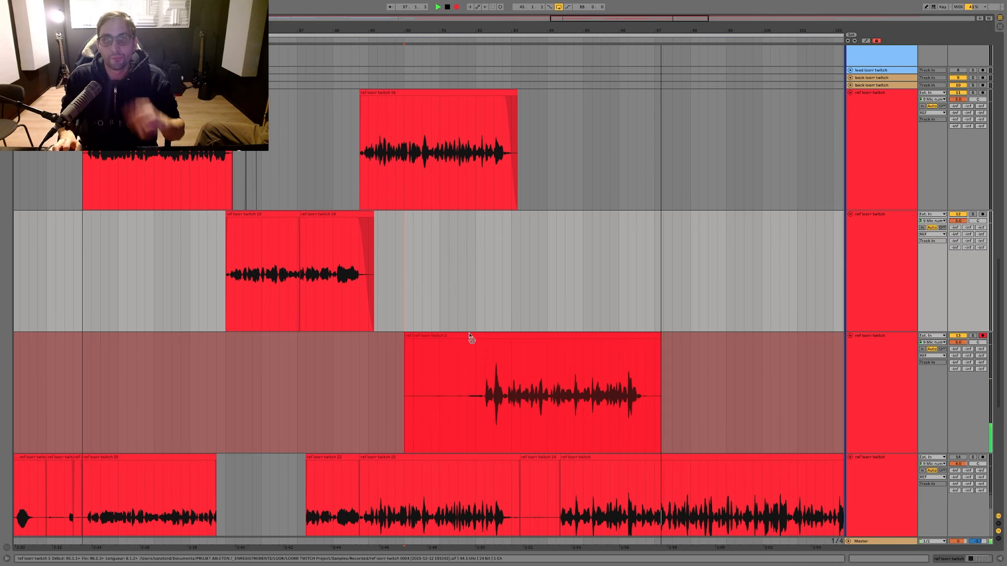
{"action": "key", "text": "space"}
Step: Move the new take's portion from bar 92.4 onto the middle ref track and delete the leftover part before it
{"action": "key", "text": "c"}
{"action": "left_click", "coordinate": [505, 356]}
{"action": "key", "text": "super+e"}
{"action": "left_click_drag", "start_coordinate": [516, 336], "coordinate": [519, 322]}
{"action": "key", "text": "space"}
{"action": "left_click_drag", "start_coordinate": [520, 368], "coordinate": [333, 379]}
{"action": "key", "text": "Delete"}
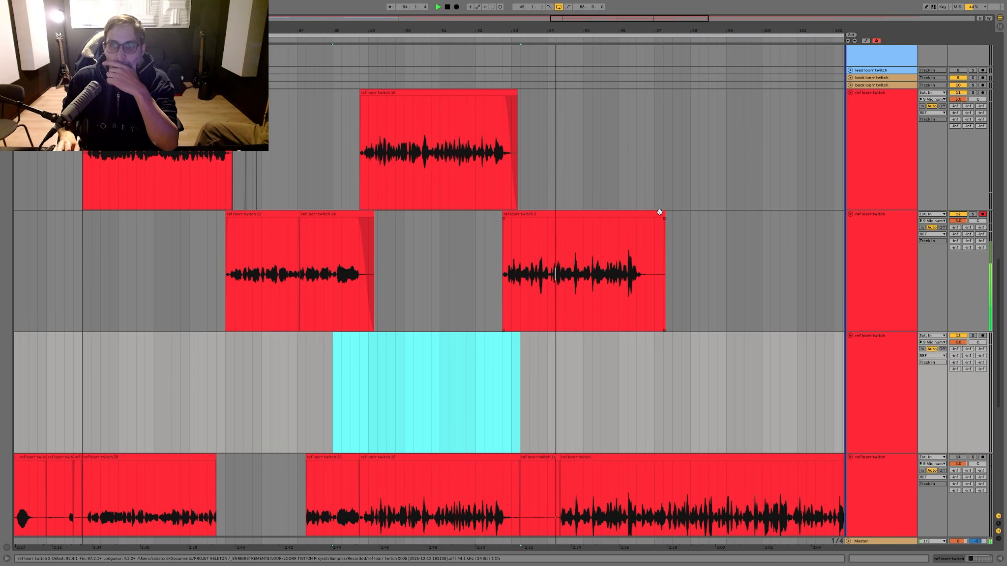
Step: Shorten the moved clip on the middle ref track to end at bar 97 and add a short fade-out
{"action": "left_click_drag", "start_coordinate": [664, 215], "coordinate": [653, 215]}
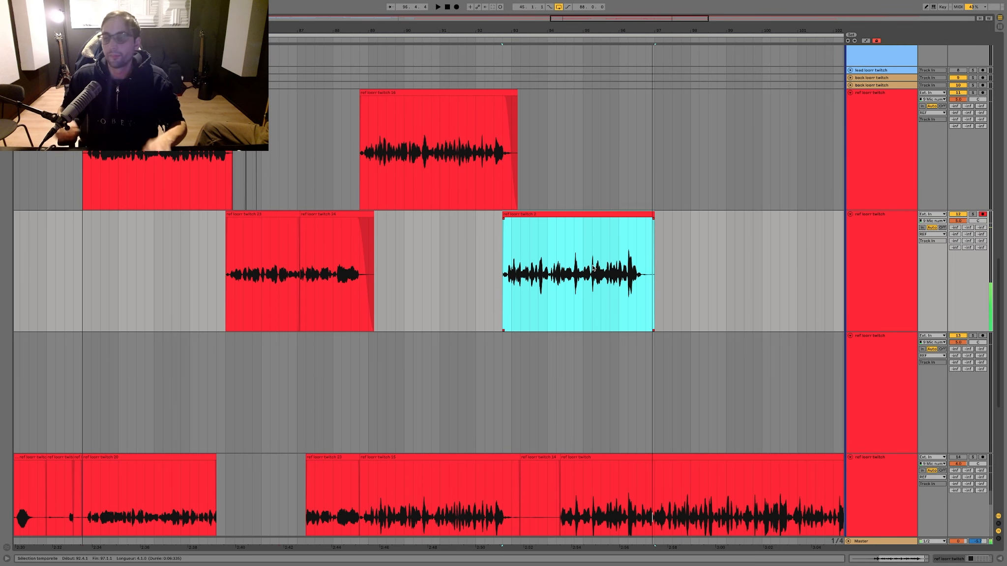
{"action": "scroll", "coordinate": [625, 266], "scroll_direction": "up", "scroll_amount": 2}
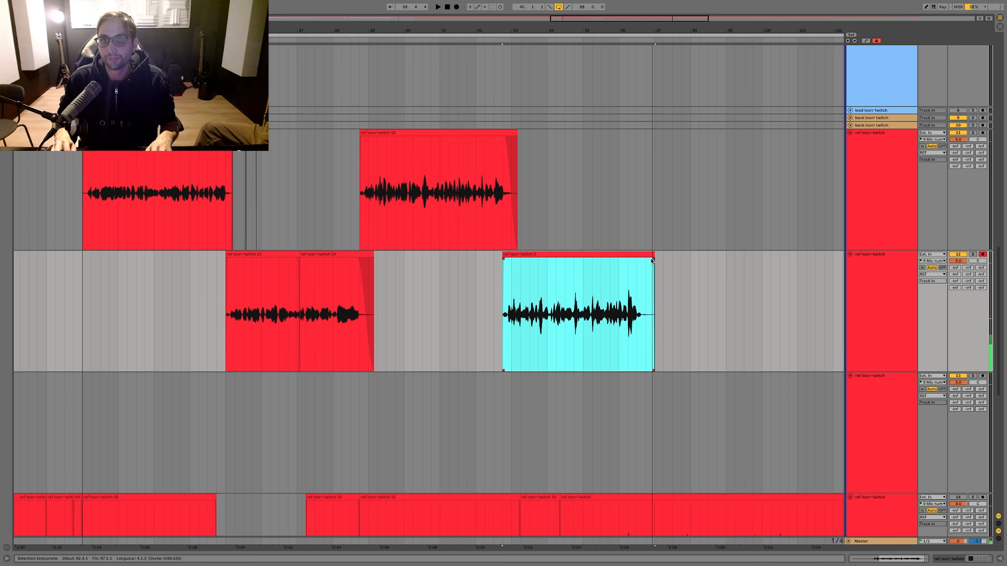
{"action": "left_click_drag", "start_coordinate": [652, 261], "coordinate": [647, 261]}
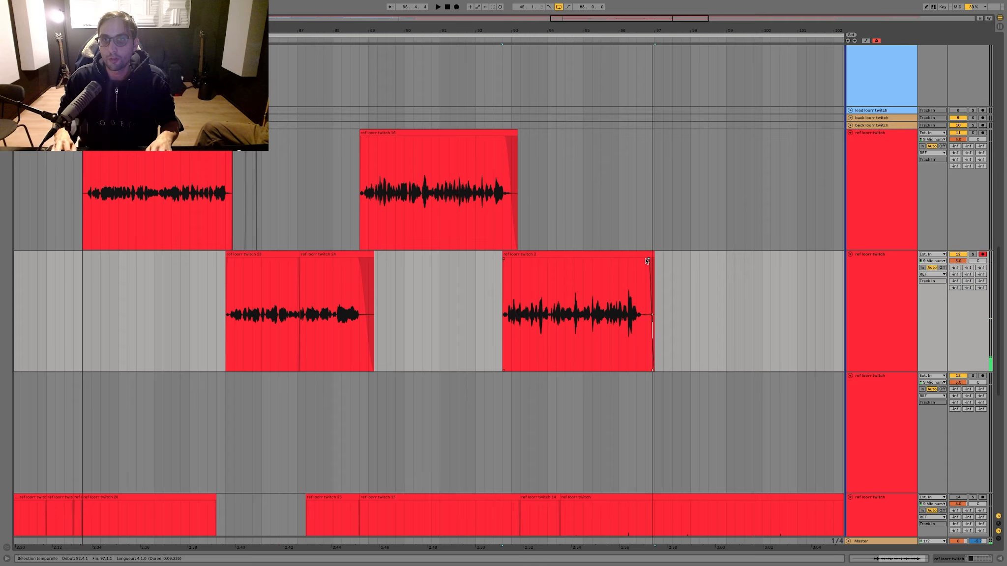
Step: Play from bar 94, arm the empty ref track and record a ref take starting just after bar 95
{"action": "left_click", "coordinate": [547, 424]}
{"action": "key", "text": "space"}
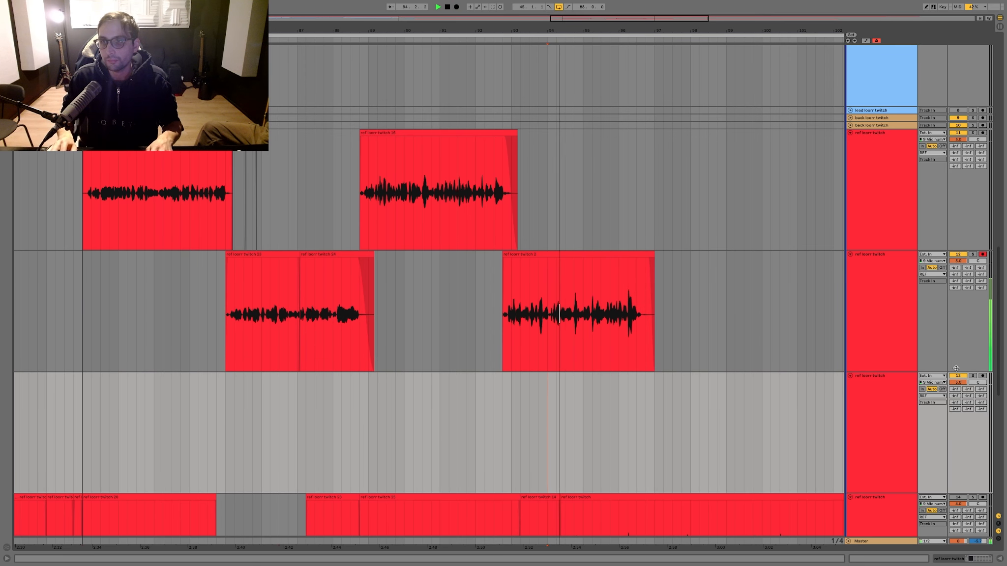
{"action": "left_click", "coordinate": [982, 376]}
{"action": "key", "text": "F9"}
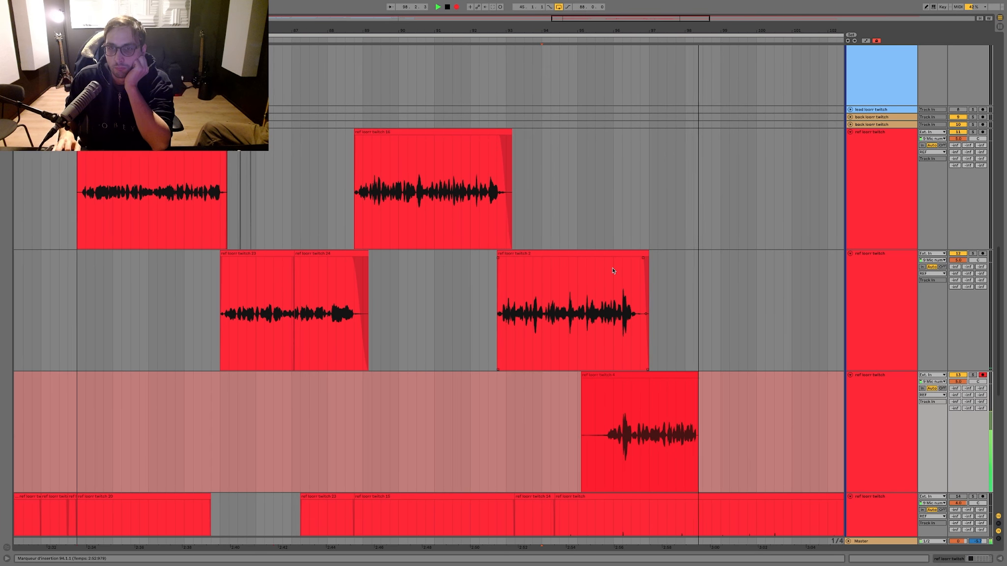
{"action": "left_click_drag", "start_coordinate": [632, 29], "coordinate": [397, 30]}
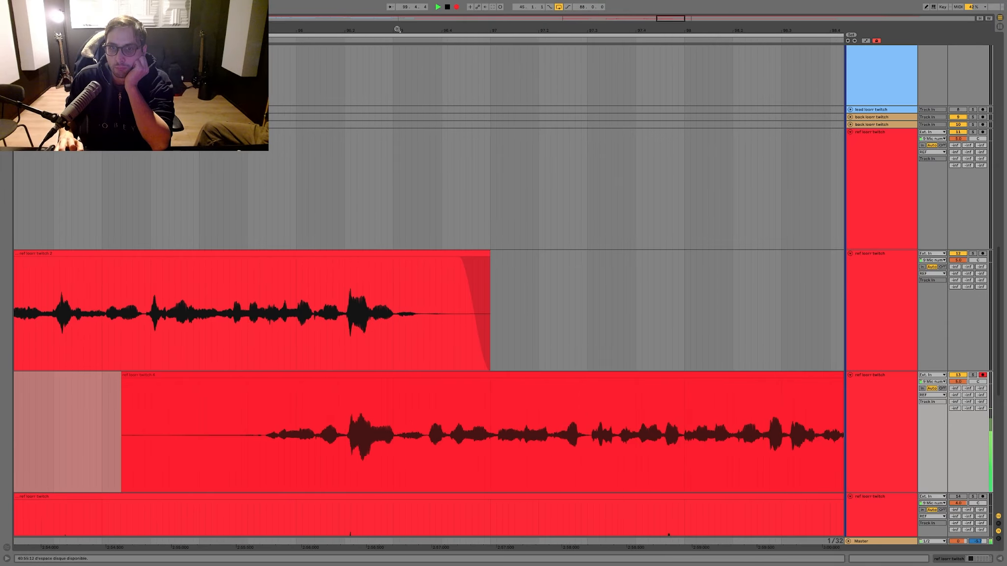
{"action": "key", "text": "space"}
Step: Split the new take at bar 96.3, move the later portion onto the uppermost ref track and delete the leftover start
{"action": "left_click", "coordinate": [393, 398]}
{"action": "key", "text": "super+e"}
{"action": "left_click_drag", "start_coordinate": [400, 375], "coordinate": [15, 393]}
{"action": "key", "text": "Delete"}
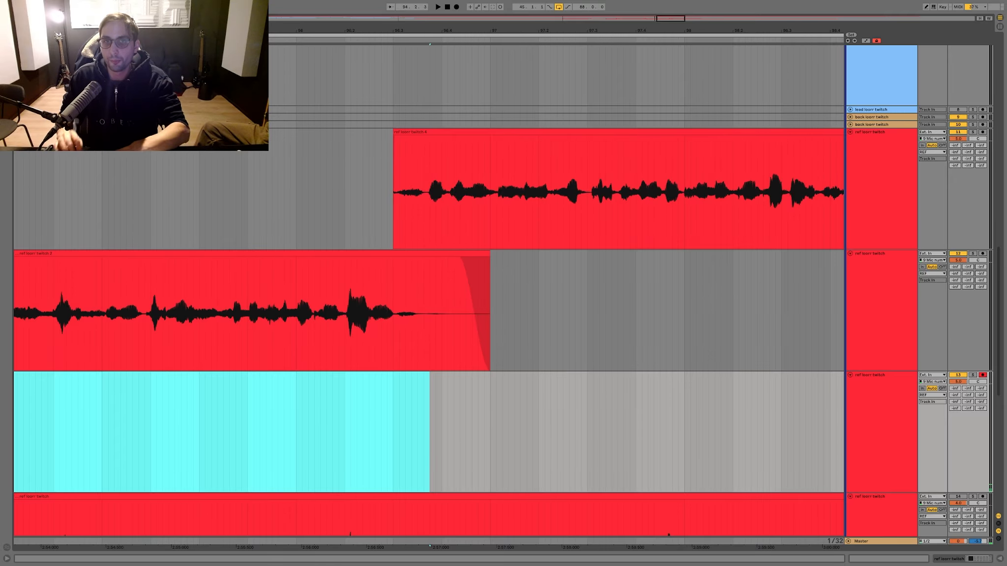
Step: Play back the moved take on the uppermost ref track from bar 96 through its last phrase
{"action": "left_click", "coordinate": [351, 170]}
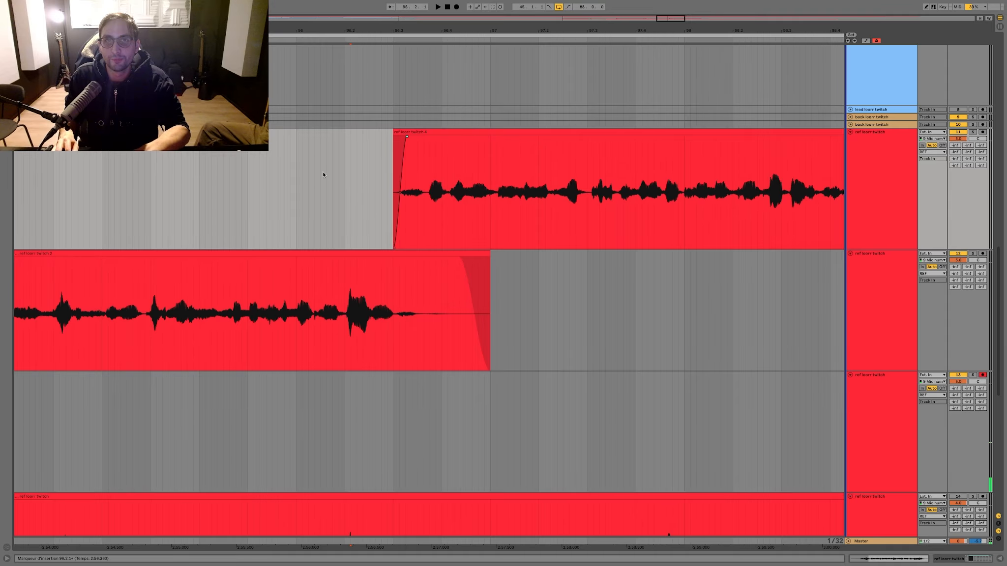
{"action": "left_click_drag", "start_coordinate": [297, 175], "coordinate": [305, 176]}
{"action": "key", "text": "space"}
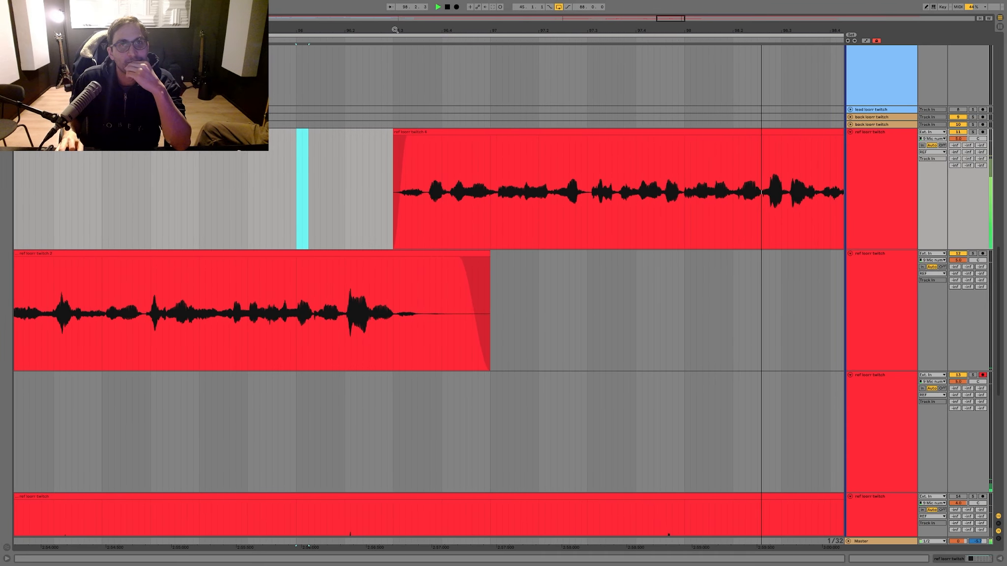
{"action": "left_click_drag", "start_coordinate": [395, 30], "coordinate": [323, 8]}
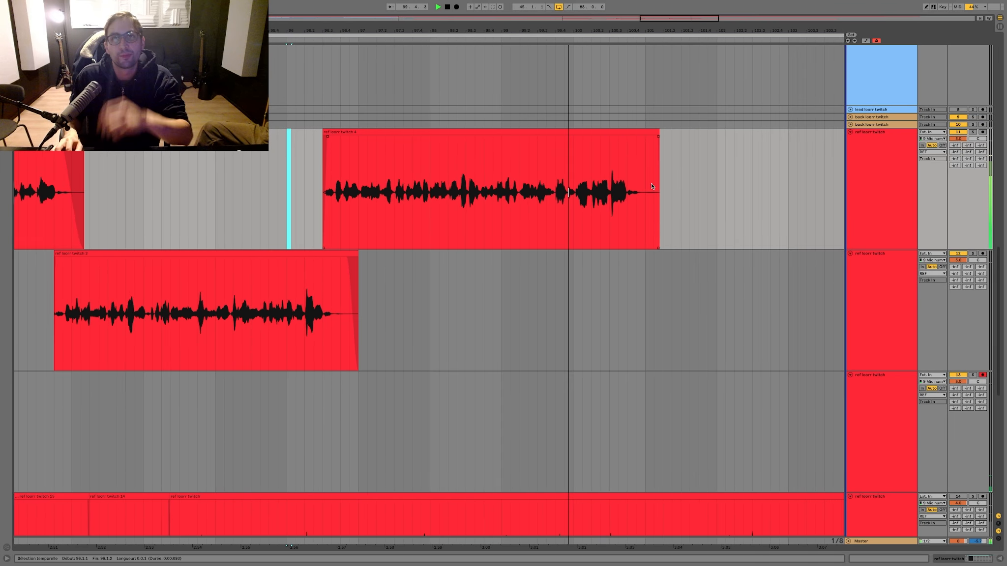
Step: Trim the end of the uppermost ref track's clip so it finishes at bar 101
{"action": "left_click_drag", "start_coordinate": [636, 182], "coordinate": [716, 178]}
{"action": "key", "text": "Delete"}
{"action": "key", "text": "space"}
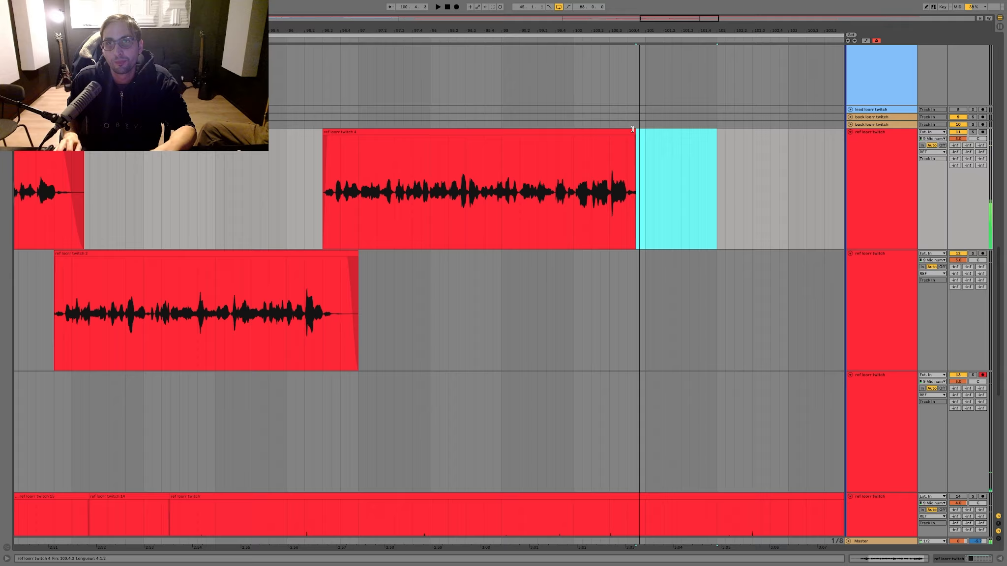
{"action": "left_click_drag", "start_coordinate": [632, 129], "coordinate": [645, 130]}
Step: Deactivate the uppermost ref track's clip ending at bar 101 and record a new take from bar 94 on the armed ref track
{"action": "left_click", "coordinate": [152, 204]}
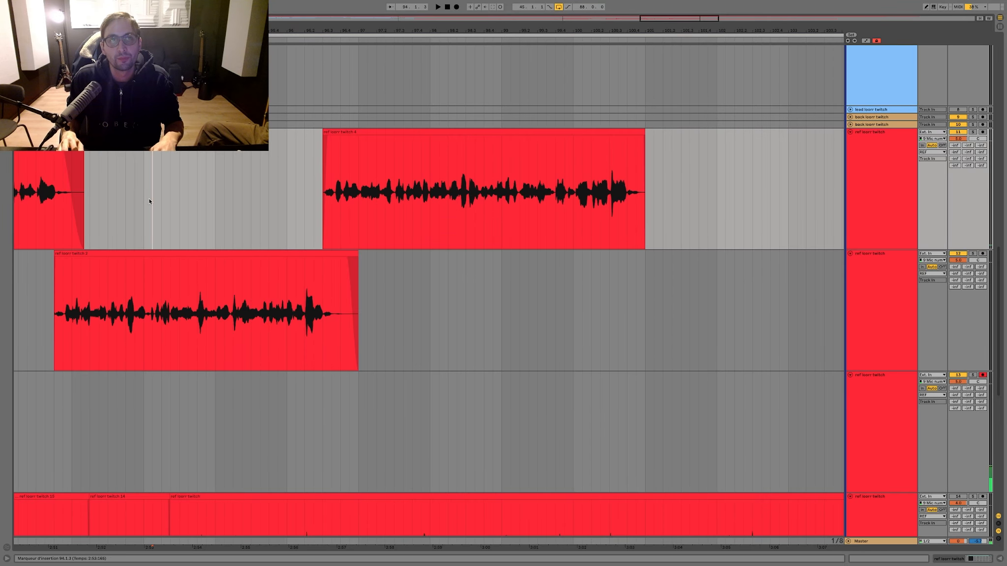
{"action": "key", "text": "F9"}
{"action": "left_click", "coordinate": [347, 131]}
{"action": "key", "text": "0"}
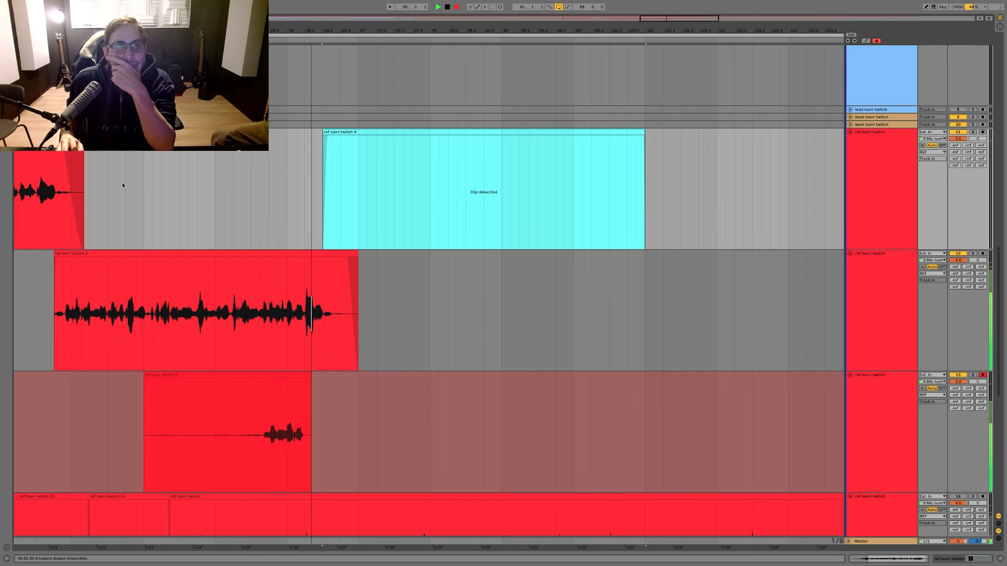
{"action": "left_click", "coordinate": [144, 184]}
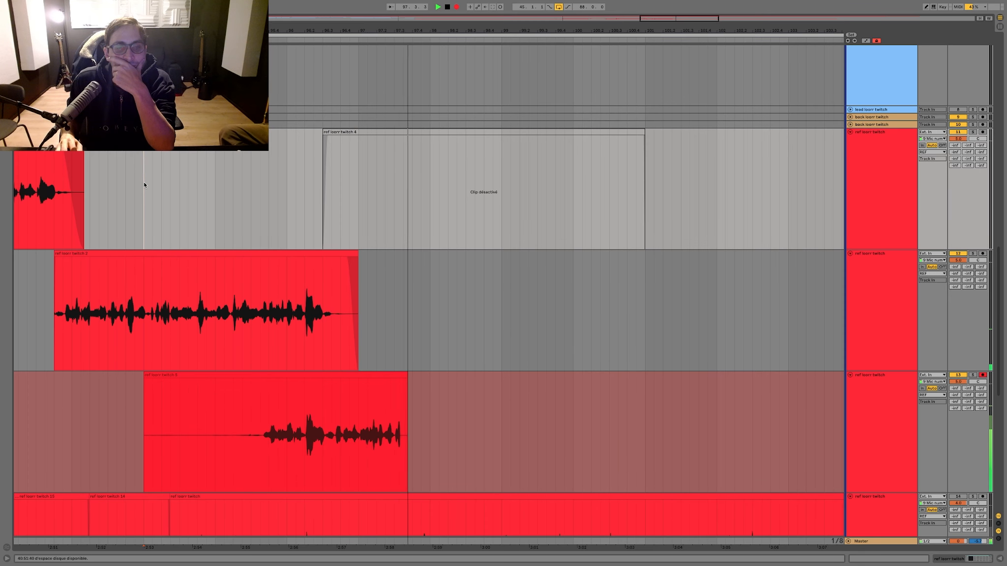
{"action": "key", "text": "space"}
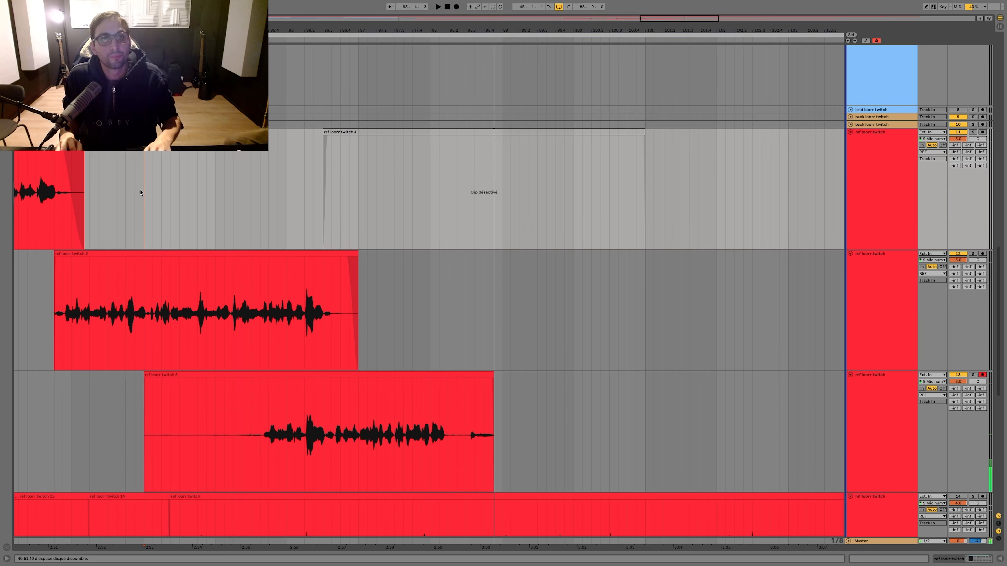
Step: Record the take again from bar 94 while inspecting the UAD 1176 compressor on the ALL LEAD track
{"action": "key", "text": "F9"}
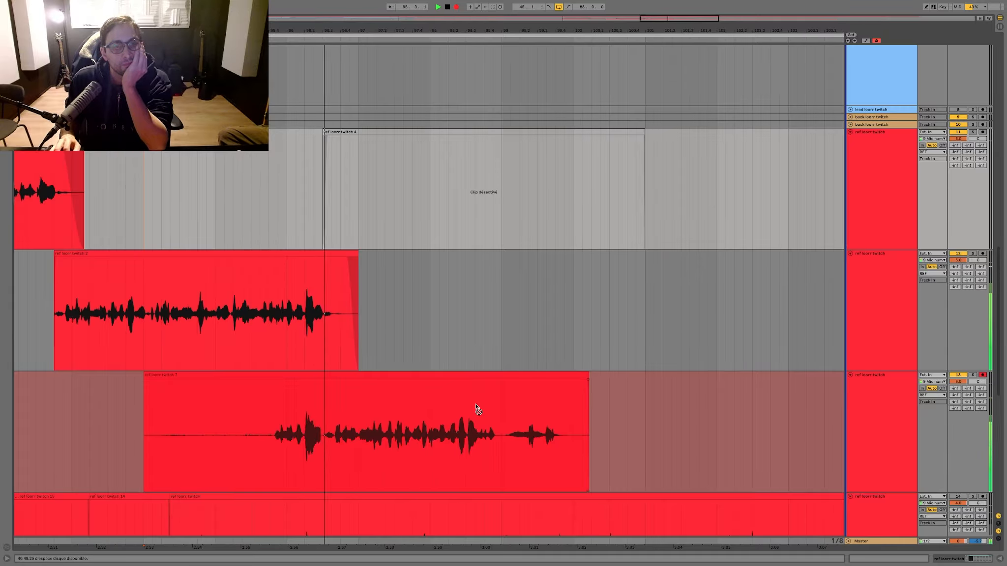
{"action": "scroll", "coordinate": [821, 454], "scroll_direction": "down", "scroll_amount": 3}
{"action": "scroll", "coordinate": [824, 451], "scroll_direction": "down", "scroll_amount": 4}
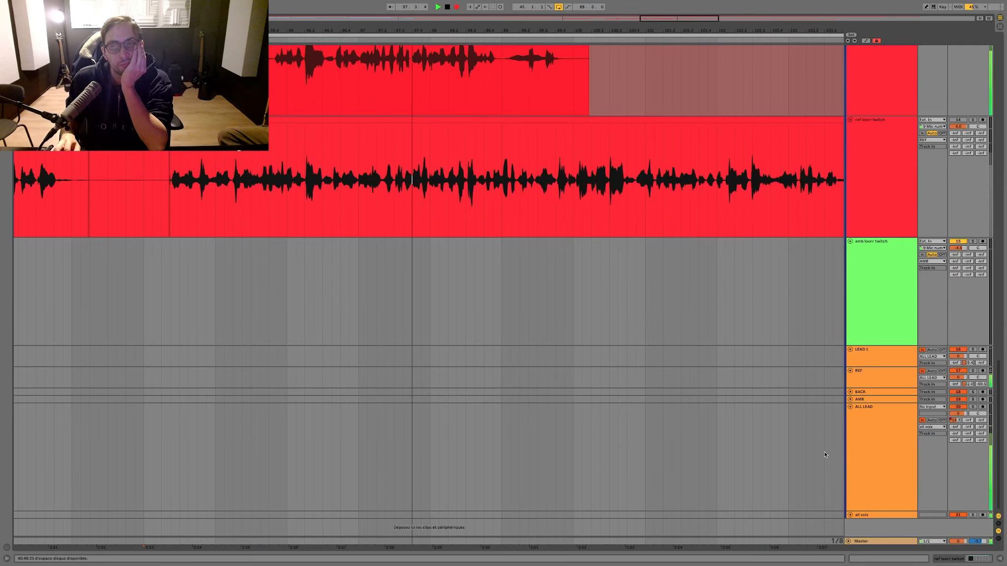
{"action": "double_click", "coordinate": [855, 455]}
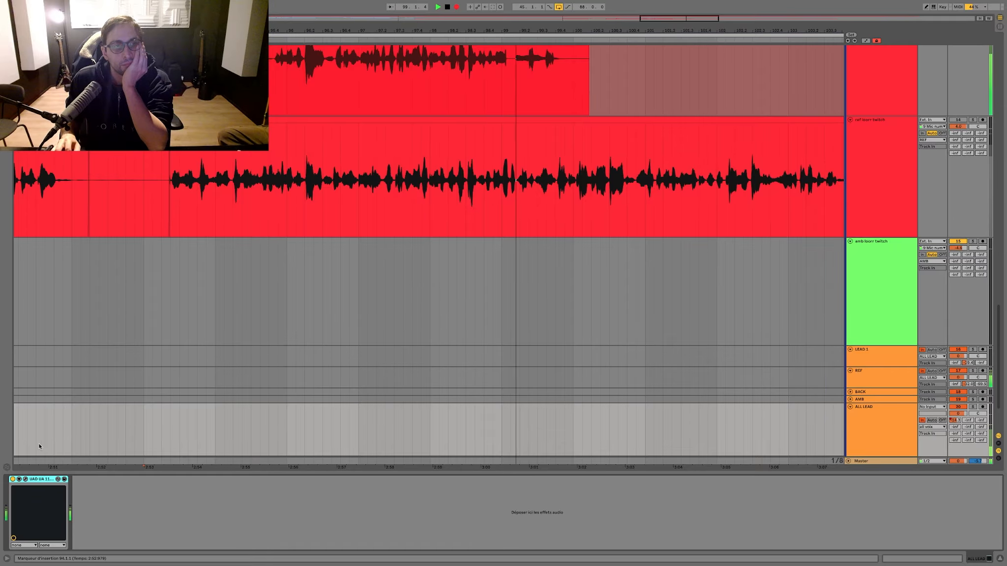
{"action": "left_click", "coordinate": [25, 479]}
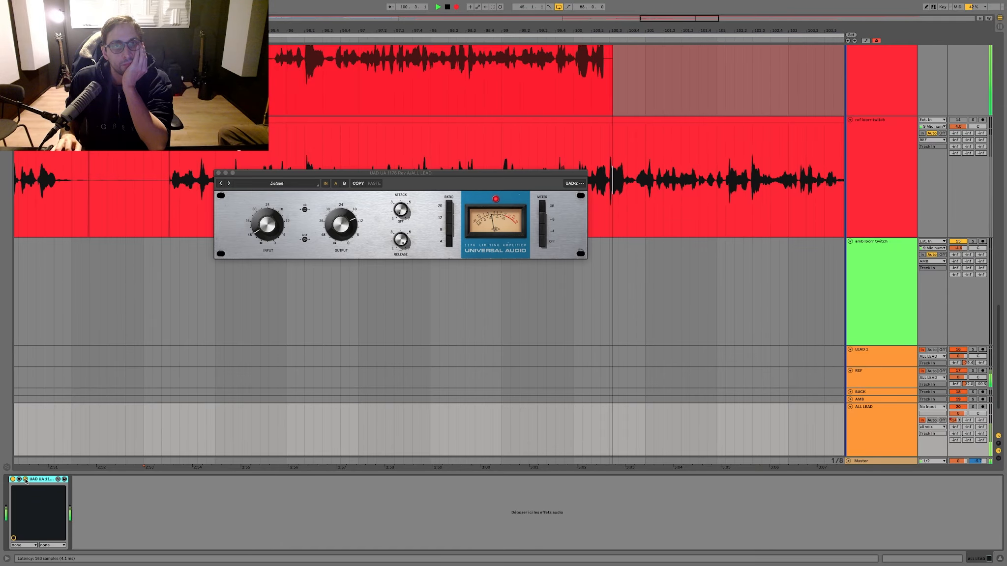
{"action": "left_click", "coordinate": [25, 479]}
{"action": "scroll", "coordinate": [252, 283], "scroll_direction": "up", "scroll_amount": 2}
{"action": "scroll", "coordinate": [253, 283], "scroll_direction": "up", "scroll_amount": 2}
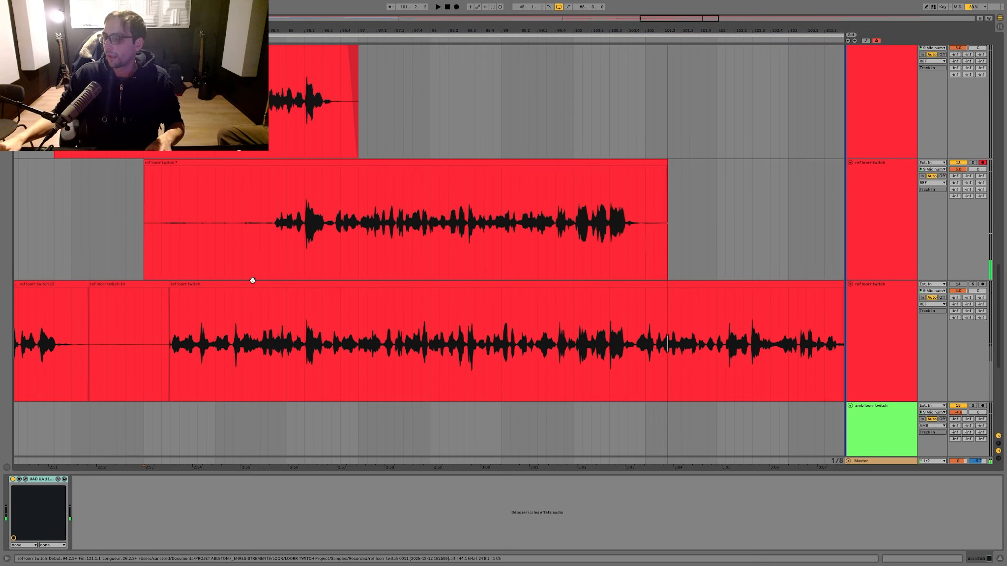
Step: Re-record the ref take from bar 94 over the previous one on the armed track, restarting once and stopping past bar 101
{"action": "scroll", "coordinate": [252, 280], "scroll_direction": "up", "scroll_amount": 1}
{"action": "key", "text": "F9"}
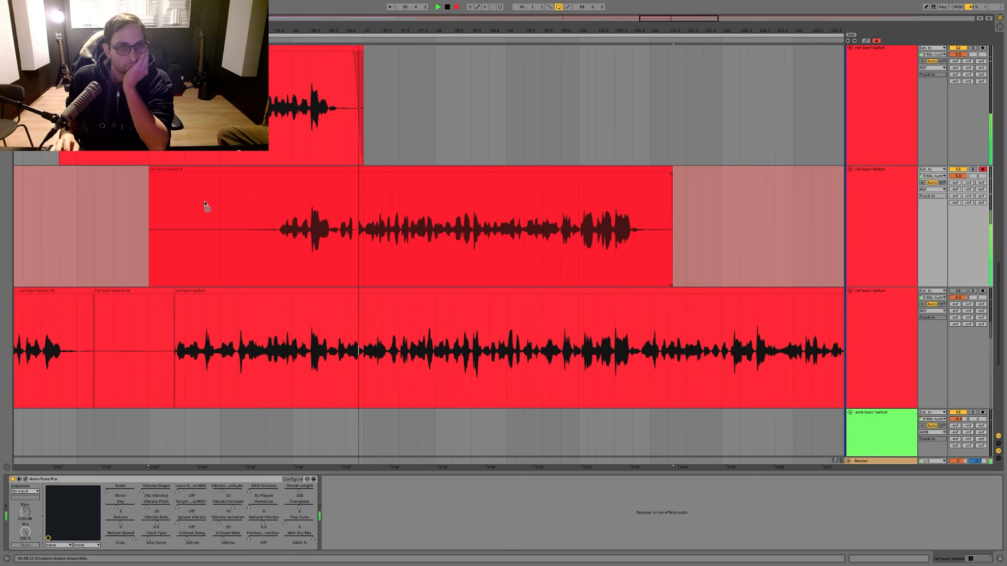
{"action": "scroll", "coordinate": [205, 202], "scroll_direction": "right", "scroll_amount": 3}
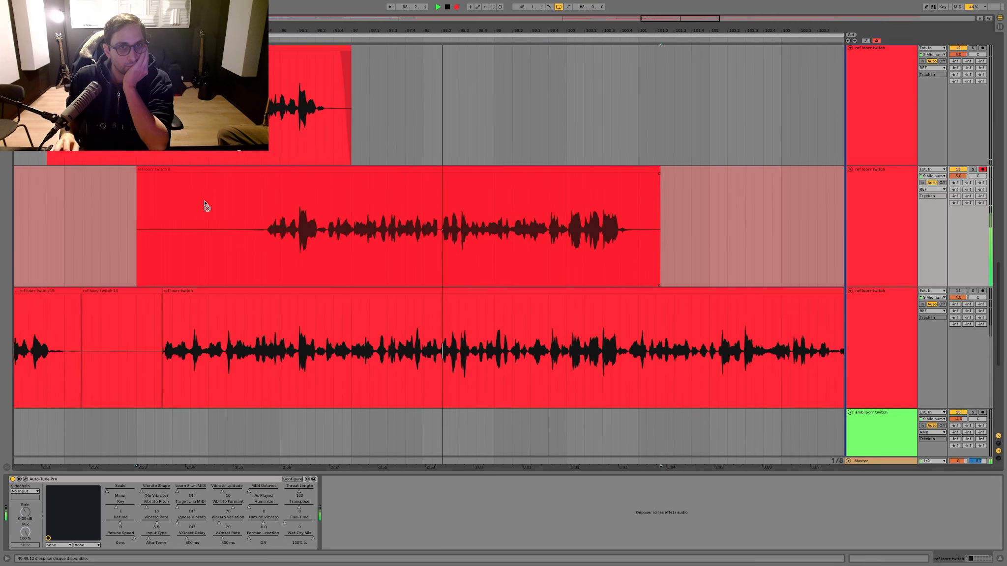
{"action": "scroll", "coordinate": [205, 202], "scroll_direction": "up", "scroll_amount": 1}
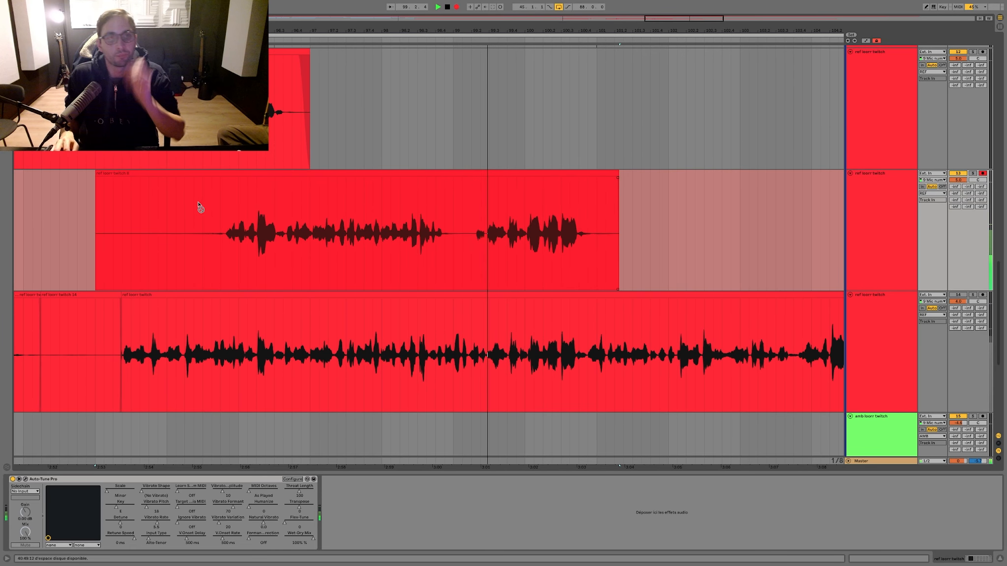
{"action": "key", "text": "space"}
{"action": "key", "text": "F9"}
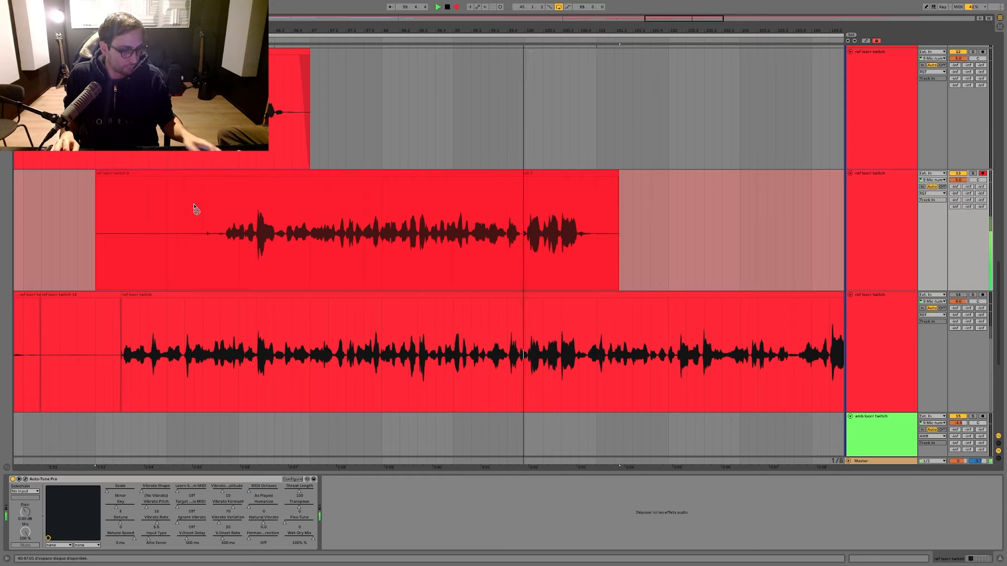
{"action": "key", "text": "space"}
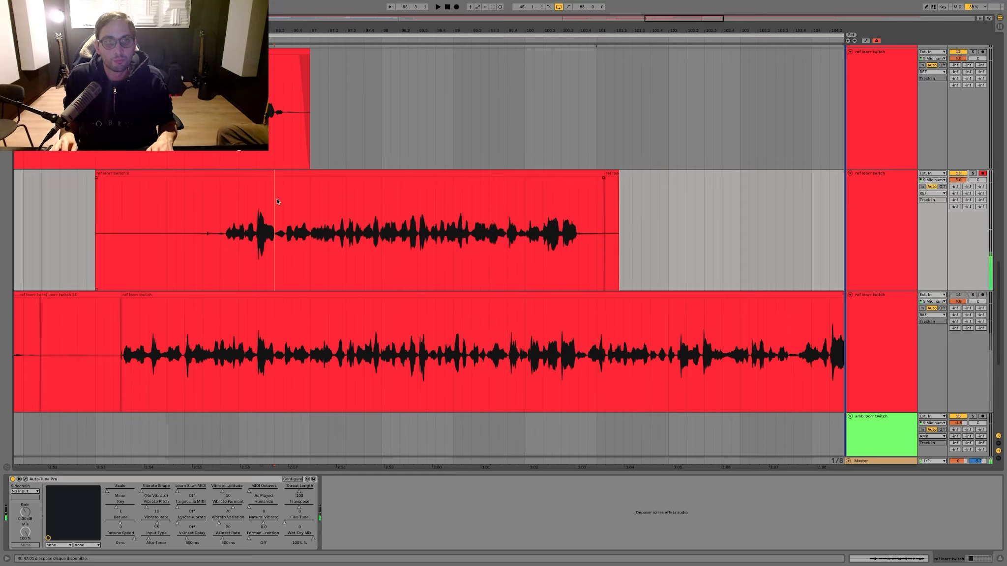
Step: Split the new take at bar 96.3, audition the later portion and move it onto the ref track below
{"action": "scroll", "coordinate": [282, 239], "scroll_direction": "up", "scroll_amount": 3}
{"action": "left_click", "coordinate": [290, 327]}
{"action": "key", "text": "space"}
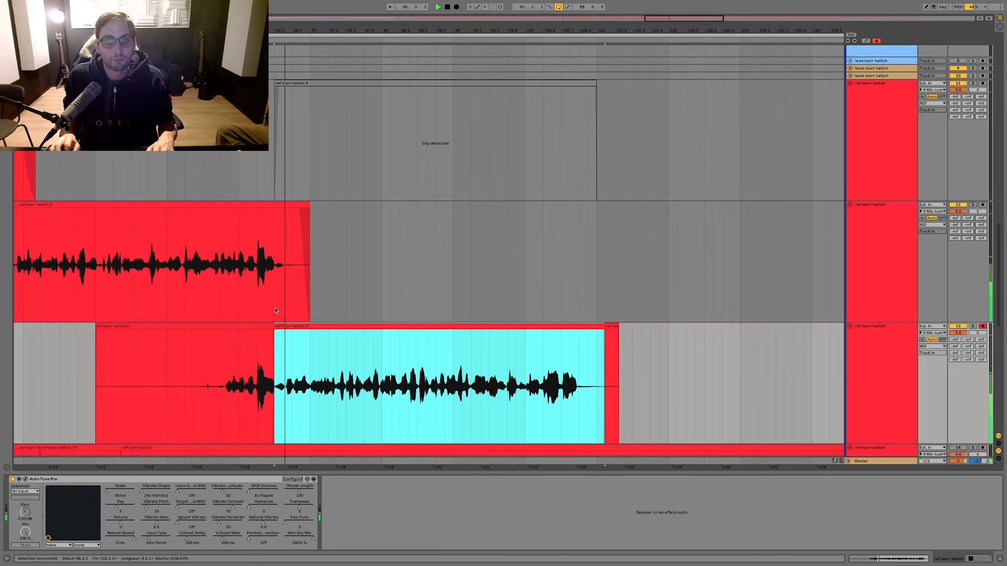
{"action": "scroll", "coordinate": [285, 315], "scroll_direction": "down", "scroll_amount": 3}
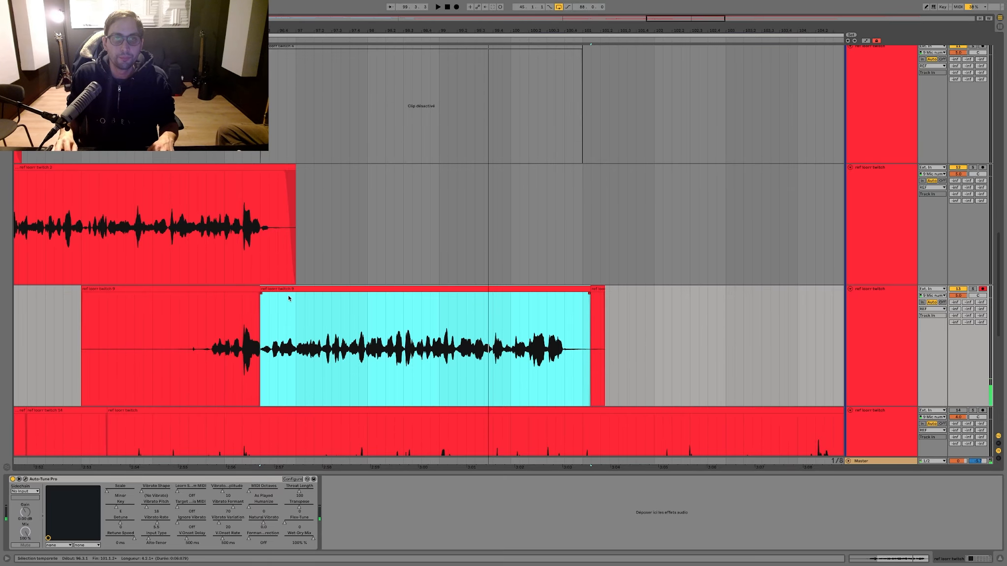
{"action": "left_click", "coordinate": [509, 331]}
{"action": "key", "text": "space"}
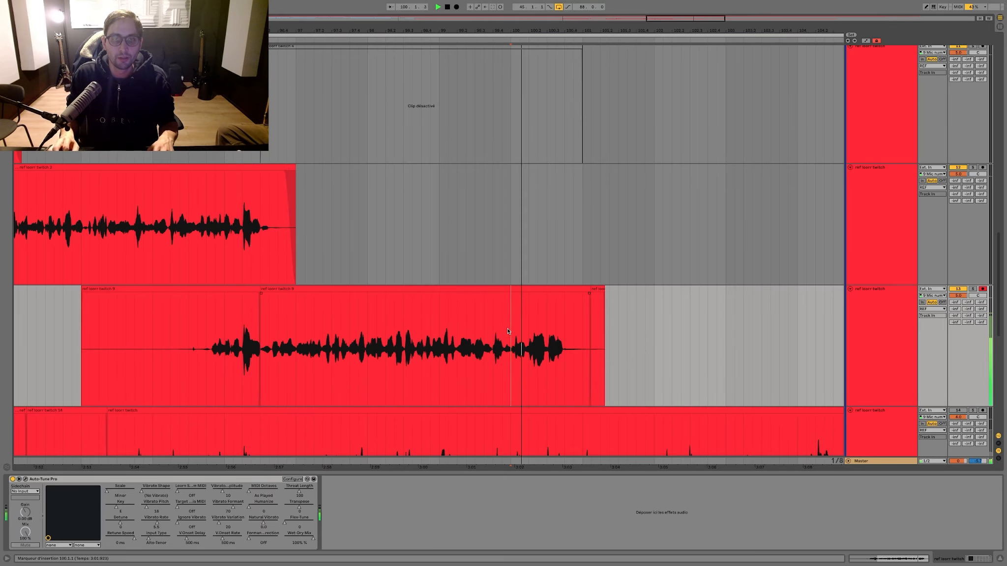
{"action": "key", "text": "space"}
{"action": "left_click_drag", "start_coordinate": [272, 289], "coordinate": [276, 419]}
Step: Record another take from bar 94 on the armed ref track, stopping just before bar 101
{"action": "left_click", "coordinate": [240, 286]}
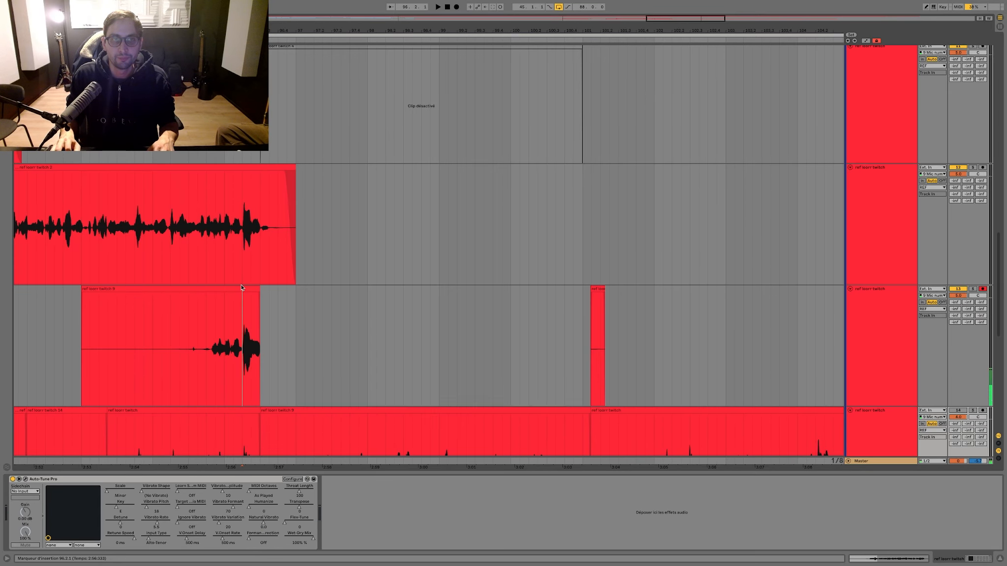
{"action": "key", "text": "F9"}
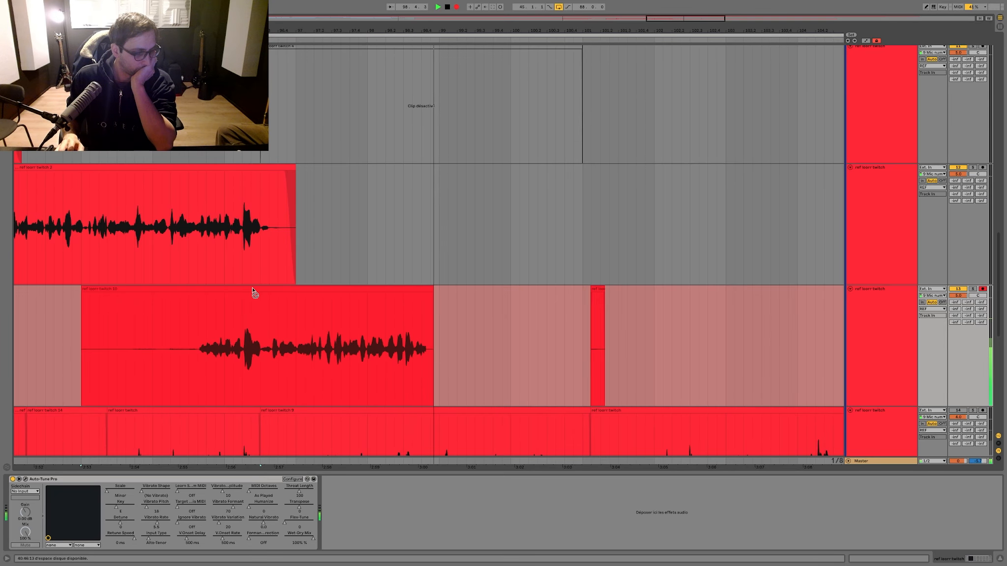
{"action": "scroll", "coordinate": [315, 290], "scroll_direction": "down", "scroll_amount": 2}
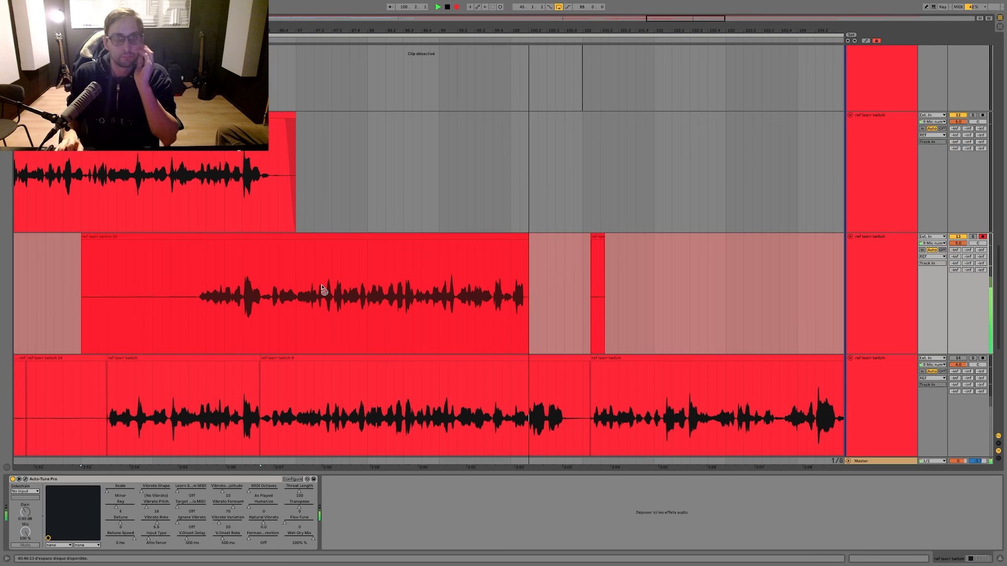
{"action": "scroll", "coordinate": [322, 288], "scroll_direction": "down", "scroll_amount": 1}
{"action": "key", "text": "space"}
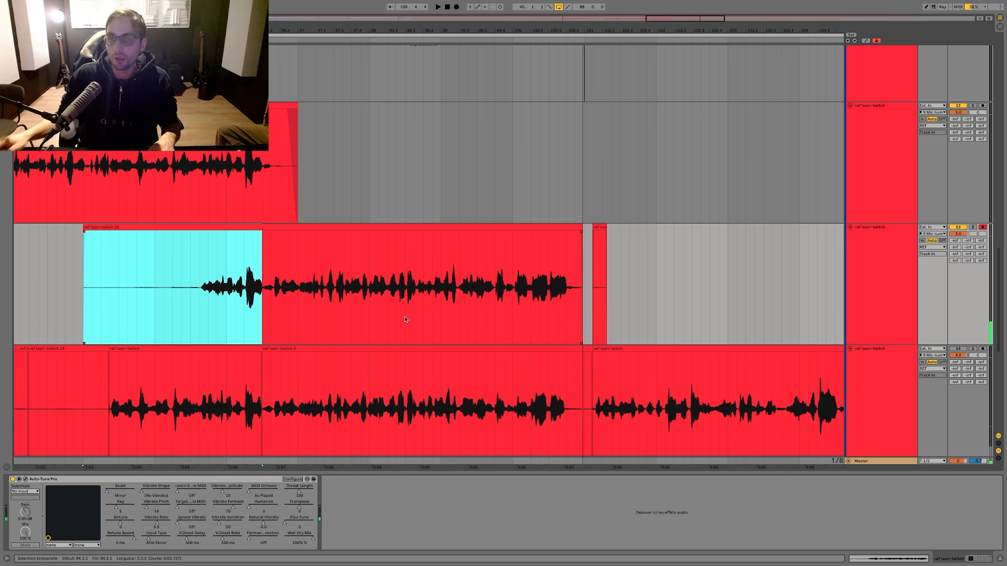
Step: Split the parked take at bars 98.3.3 and 99.2, moving its first and last portions back onto the armed ref track
{"action": "left_click", "coordinate": [415, 314]}
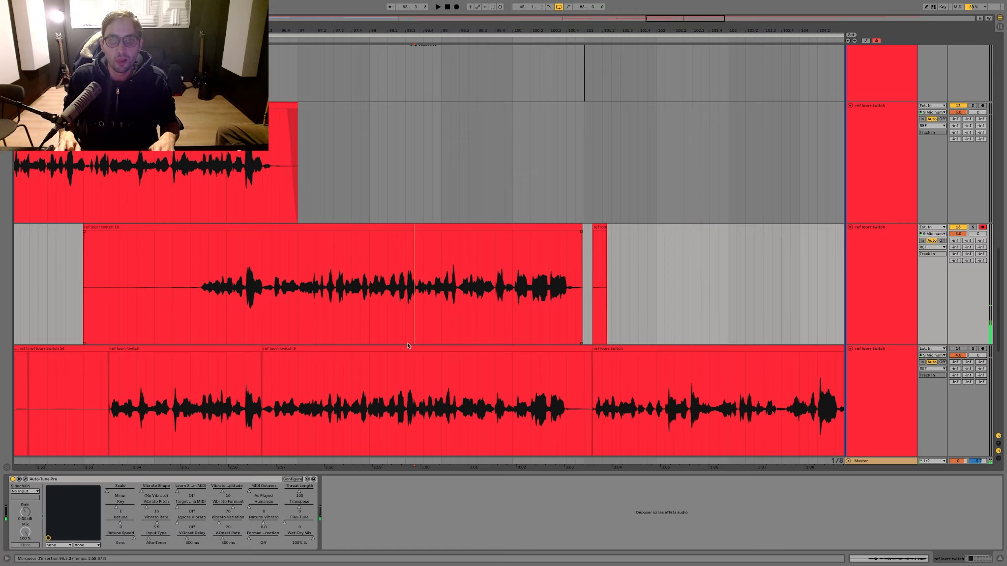
{"action": "key", "text": "super+e"}
{"action": "left_click_drag", "start_coordinate": [403, 349], "coordinate": [408, 334]}
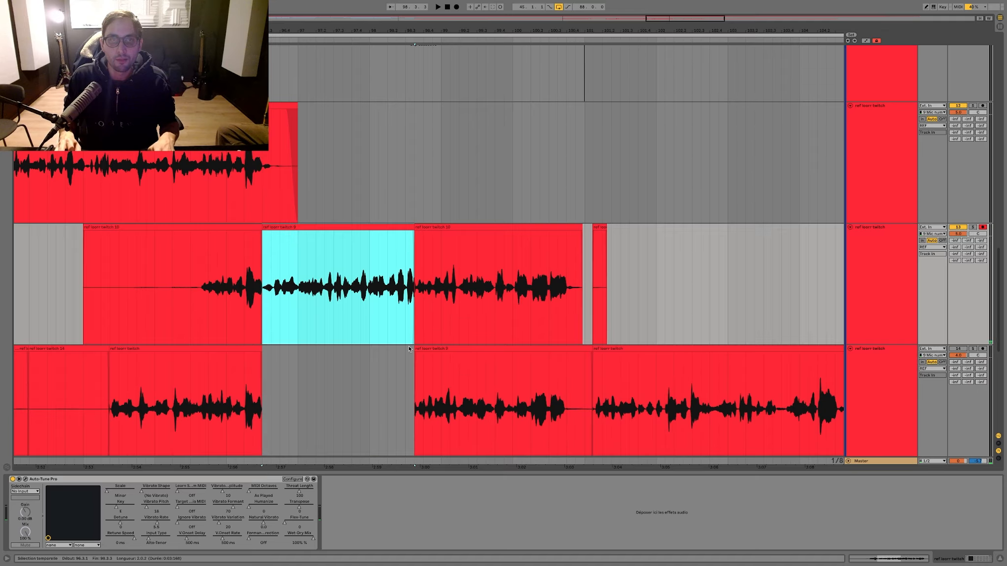
{"action": "left_click", "coordinate": [458, 365]}
{"action": "key", "text": "super+e"}
{"action": "left_click_drag", "start_coordinate": [464, 362], "coordinate": [465, 339]}
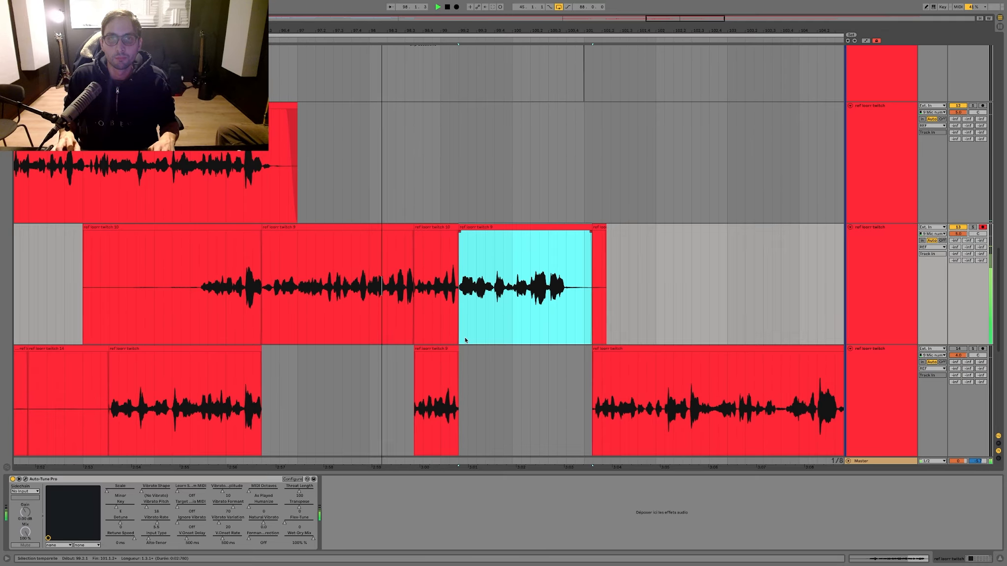
Step: Shift the seam between the newest take's middle portion and the following clip to bar 99.4, without a gap, and play the transition
{"action": "scroll", "coordinate": [448, 98], "scroll_direction": "up", "scroll_amount": 5}
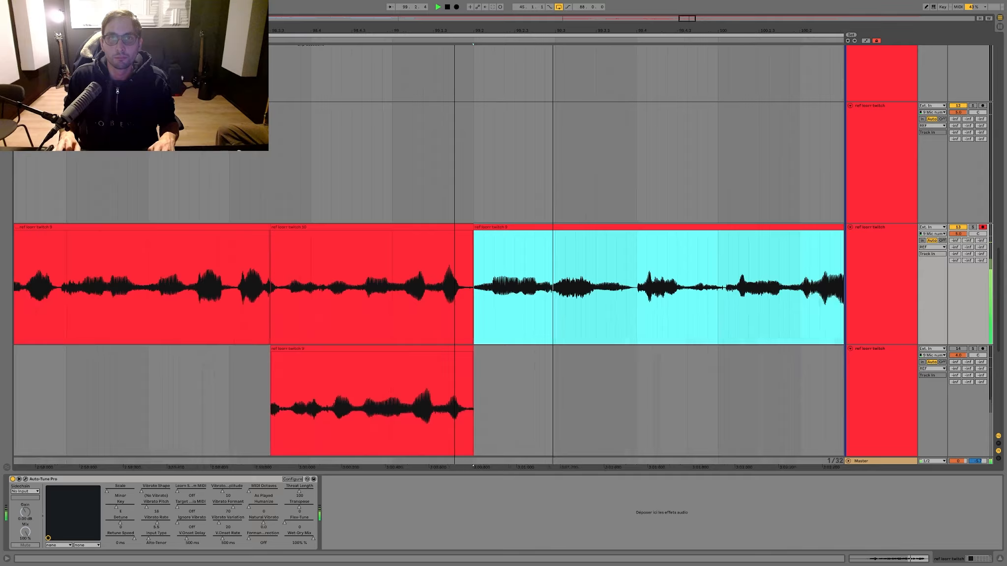
{"action": "mouse_move", "coordinate": [475, 240]}
{"action": "left_mouse_down"}
{"action": "mouse_move", "coordinate": [475, 232]}
{"action": "mouse_move", "coordinate": [646, 228]}
{"action": "left_mouse_up"}
{"action": "left_click", "coordinate": [291, 197]}
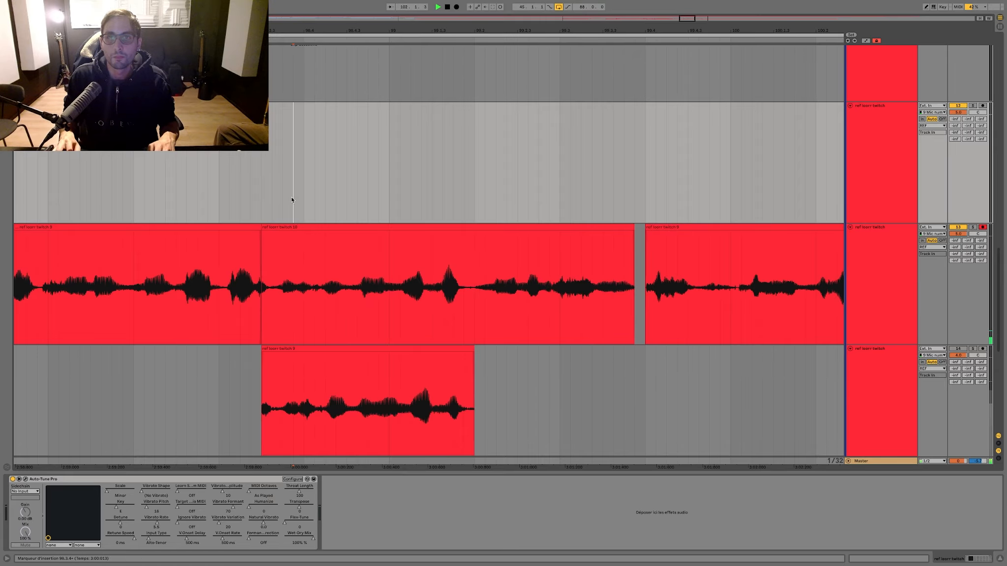
{"action": "key", "text": "super+z"}
{"action": "left_click", "coordinate": [254, 196]}
{"action": "key", "text": "space"}
{"action": "key", "text": "space"}
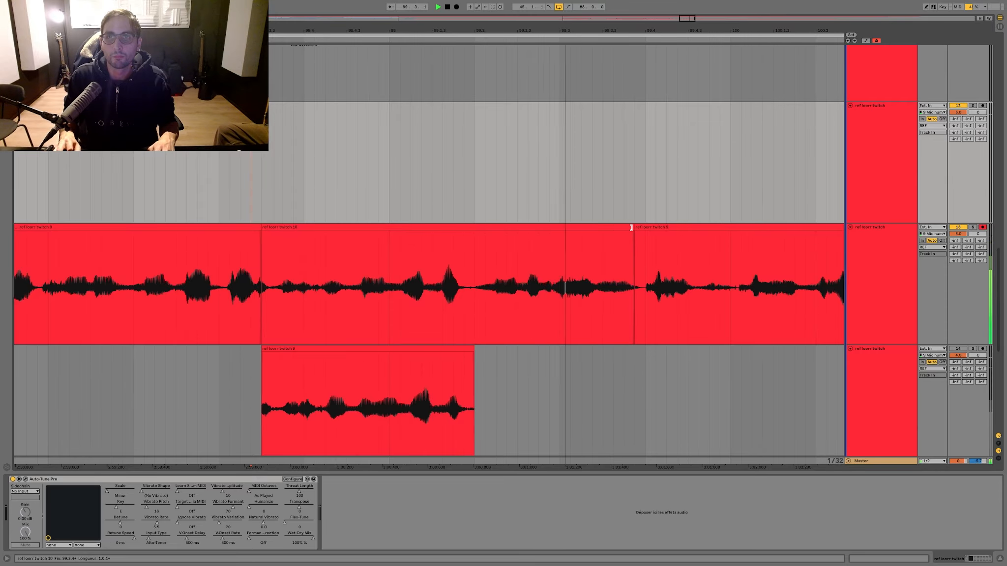
{"action": "left_click", "coordinate": [631, 228]}
Step: Delete the armed ref track's leftover take before bar 96.3 and everything on it after bar 101
{"action": "key", "text": "minus"}
{"action": "key", "text": "minus"}
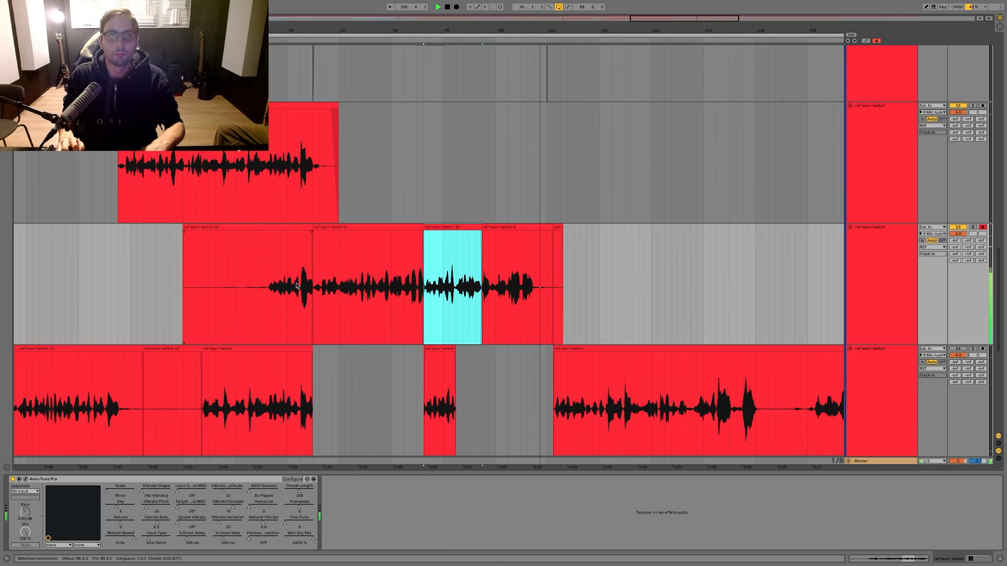
{"action": "left_click", "coordinate": [296, 285]}
{"action": "key", "text": "Delete"}
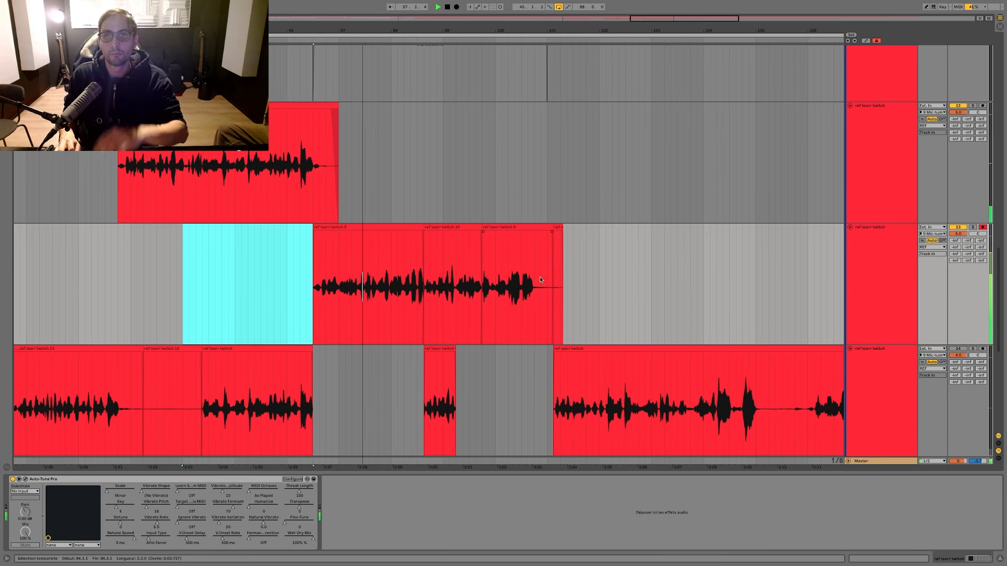
{"action": "left_click_drag", "start_coordinate": [546, 278], "coordinate": [615, 271]}
{"action": "key", "text": "Delete"}
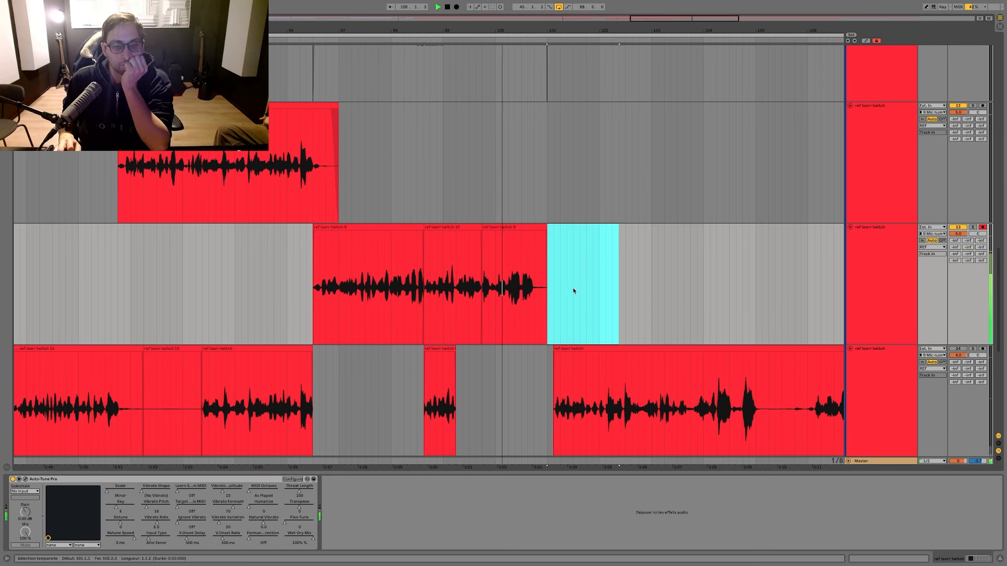
{"action": "left_click", "coordinate": [480, 276]}
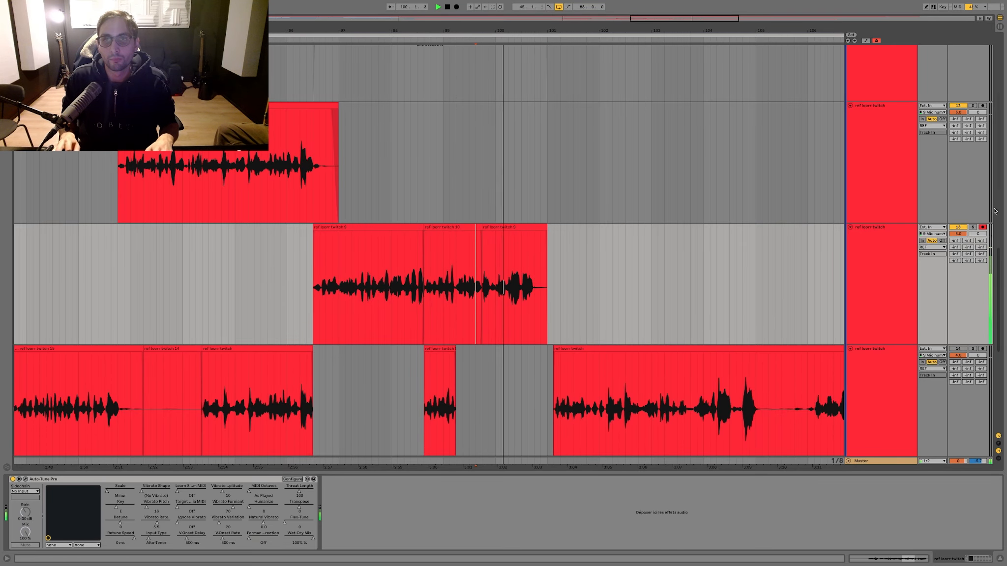
Step: Shift the seam between the comp's middle and last clips on the armed ref track to bar 100.1.3 and play the transition
{"action": "left_click", "coordinate": [971, 229]}
{"action": "key", "text": "space"}
{"action": "key", "text": "space"}
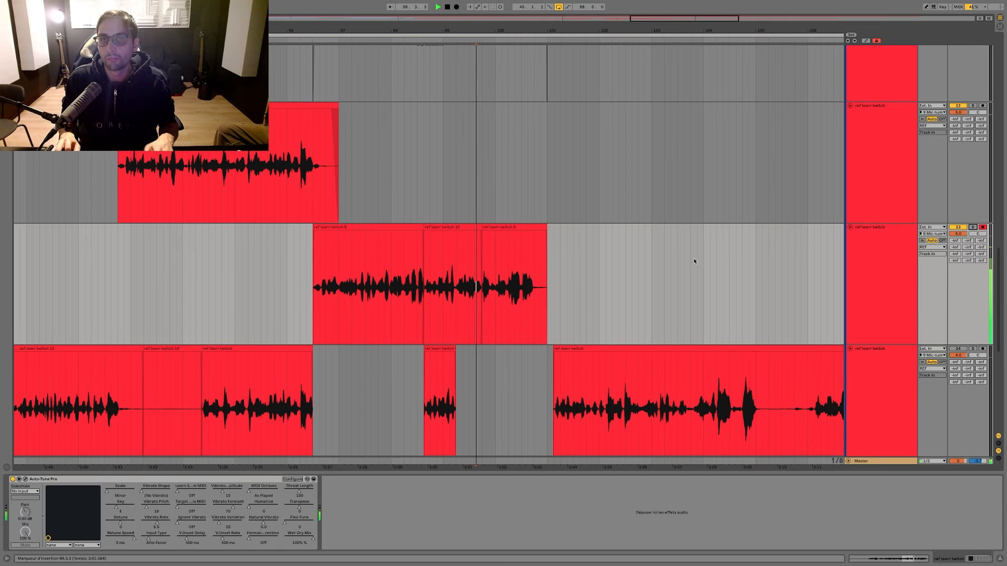
{"action": "left_click_drag", "start_coordinate": [481, 227], "coordinate": [500, 226]}
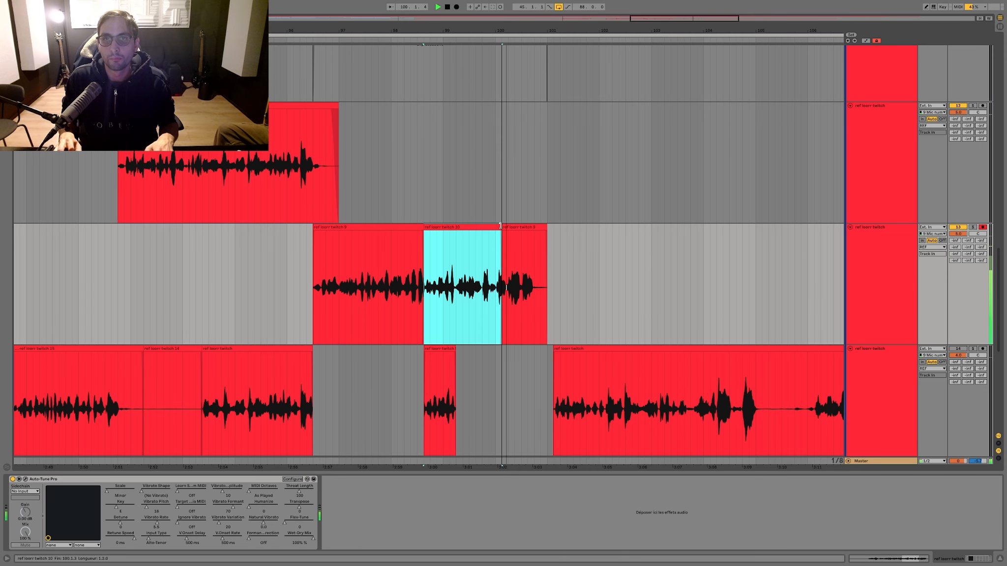
{"action": "left_click", "coordinate": [379, 187]}
{"action": "key", "text": "space"}
{"action": "key", "text": "space"}
Step: Try a slightly later seam near bar 100.1.4 between the comp's middle and last clips, play it, and undo the change
{"action": "left_click_drag", "start_coordinate": [494, 34], "coordinate": [507, 223]}
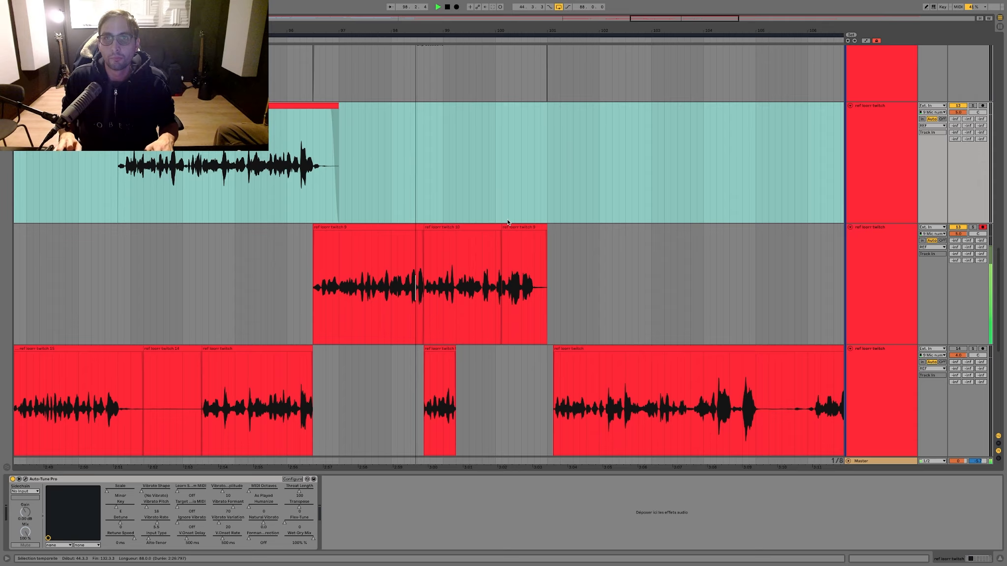
{"action": "left_click_drag", "start_coordinate": [508, 30], "coordinate": [485, 199]}
{"action": "left_click", "coordinate": [485, 202]}
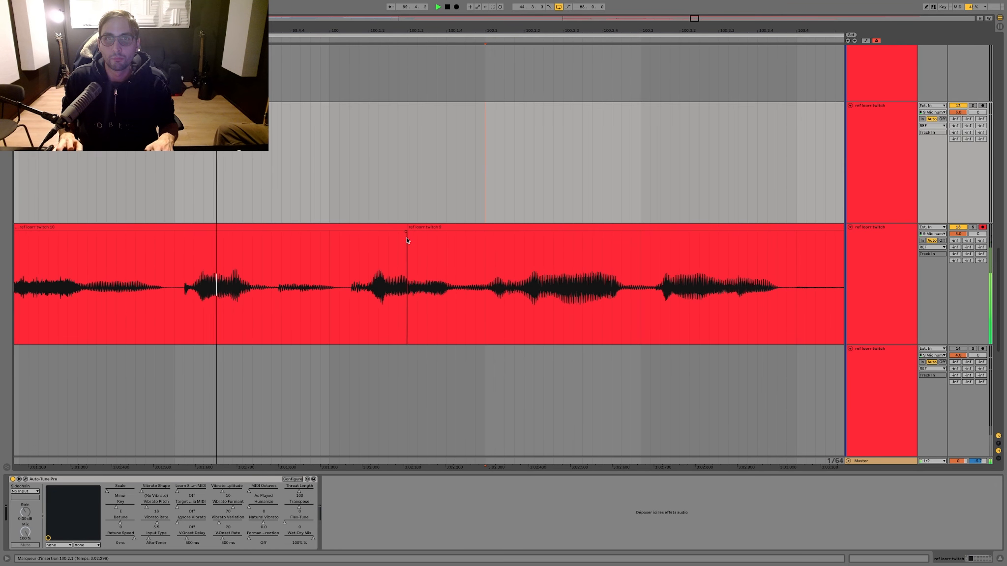
{"action": "left_click_drag", "start_coordinate": [402, 226], "coordinate": [456, 227]}
{"action": "left_click", "coordinate": [175, 170]}
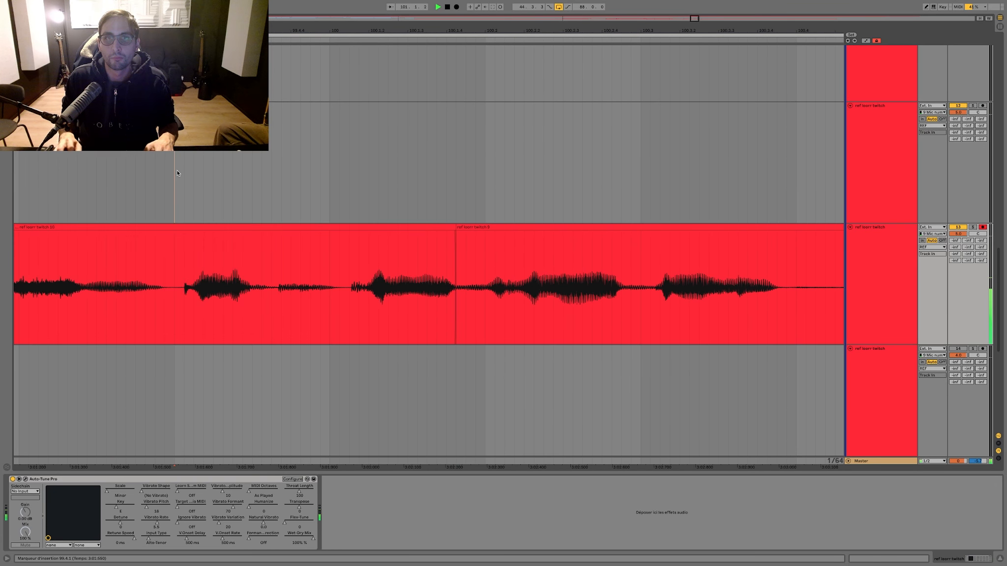
{"action": "key", "text": "ctrl+z"}
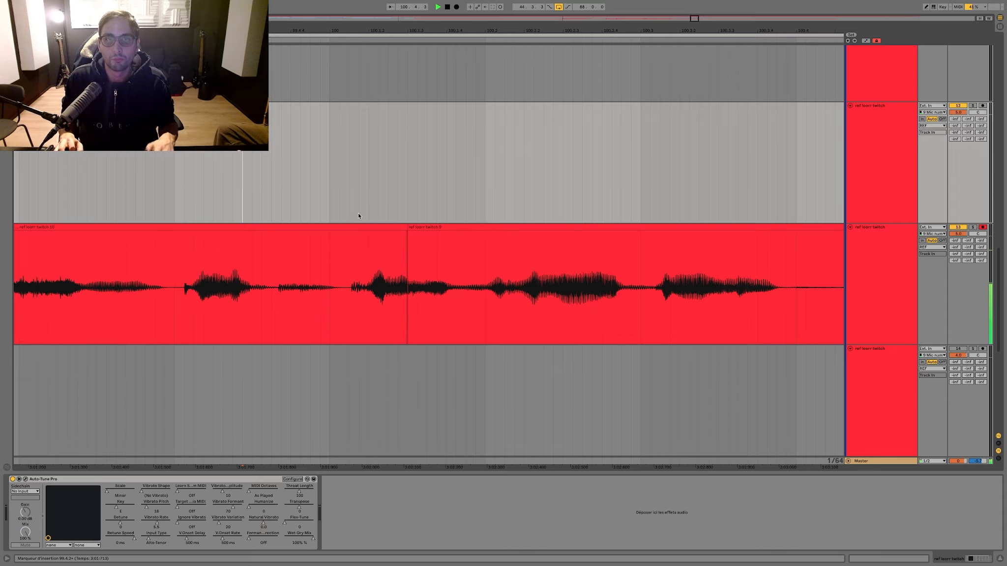
Step: Set the seam between the comp's middle and last clips to bar 100.1.2 and play the whole comp from bar 96.3.4
{"action": "left_click_drag", "start_coordinate": [415, 234], "coordinate": [368, 234]}
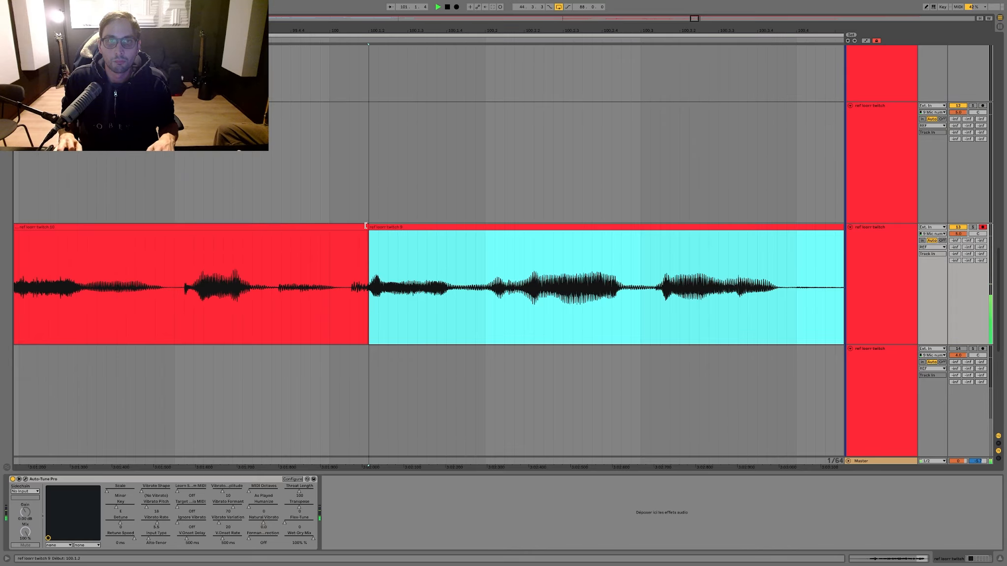
{"action": "left_click", "coordinate": [212, 198]}
{"action": "key", "text": "space"}
{"action": "scroll", "coordinate": [288, 190], "scroll_direction": "left", "scroll_amount": 3}
{"action": "scroll", "coordinate": [271, 189], "scroll_direction": "down", "scroll_amount": 5}
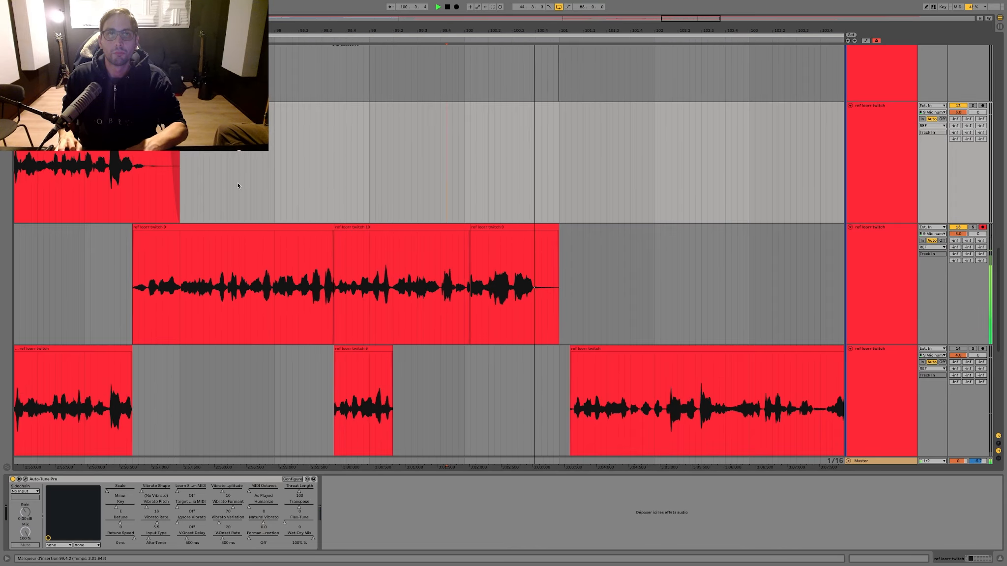
{"action": "left_click", "coordinate": [147, 187]}
{"action": "key", "text": "space"}
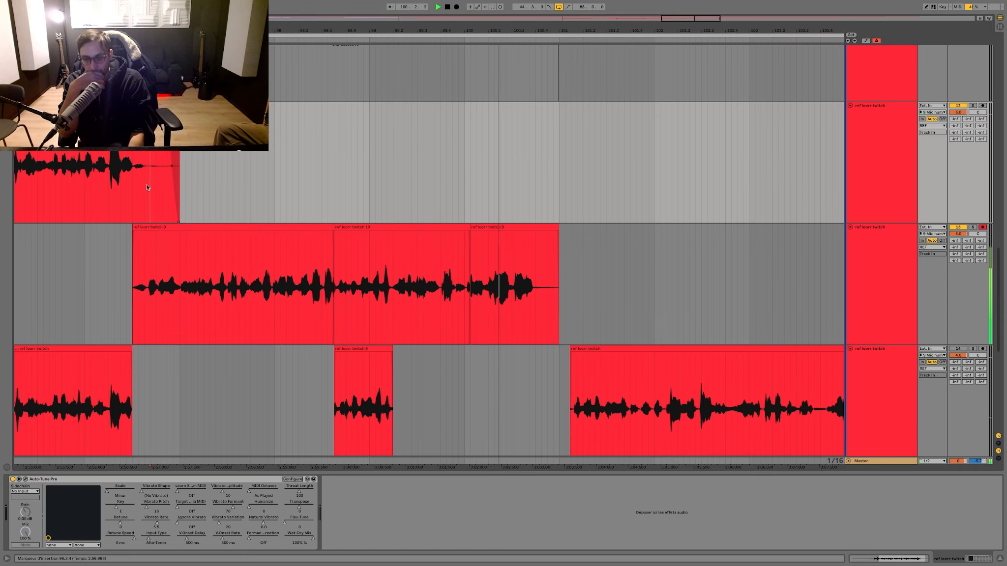
{"action": "key", "text": "space"}
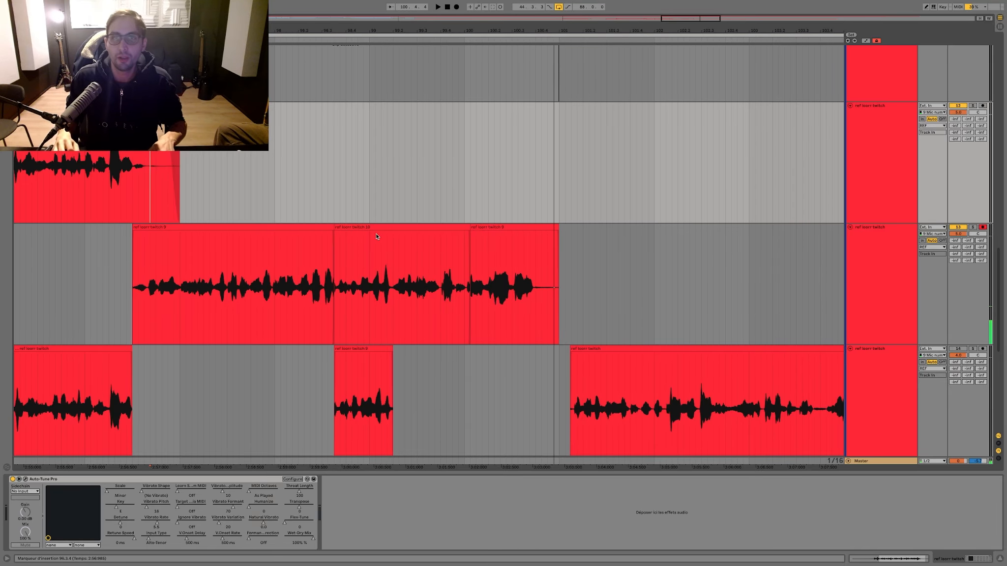
Step: Move the finished comp between bars 96.1.1 and 101.3.1 from the armed ref track to the same position on the uppermost ref track
{"action": "left_click_drag", "start_coordinate": [588, 268], "coordinate": [95, 250]}
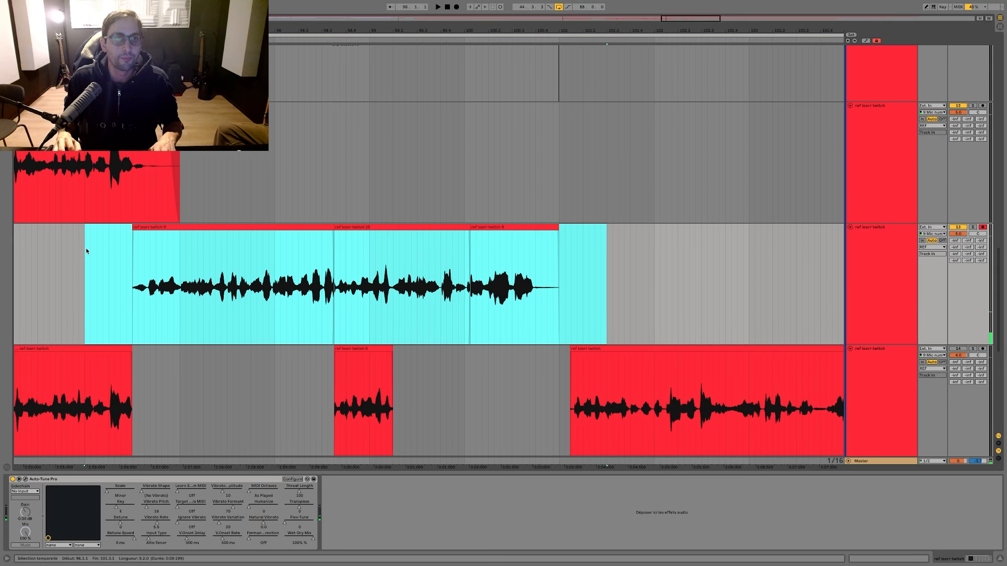
{"action": "scroll", "coordinate": [86, 250], "scroll_direction": "up", "scroll_amount": 3}
{"action": "key", "text": "super+x"}
{"action": "left_click", "coordinate": [85, 157]}
{"action": "key", "text": "super+v"}
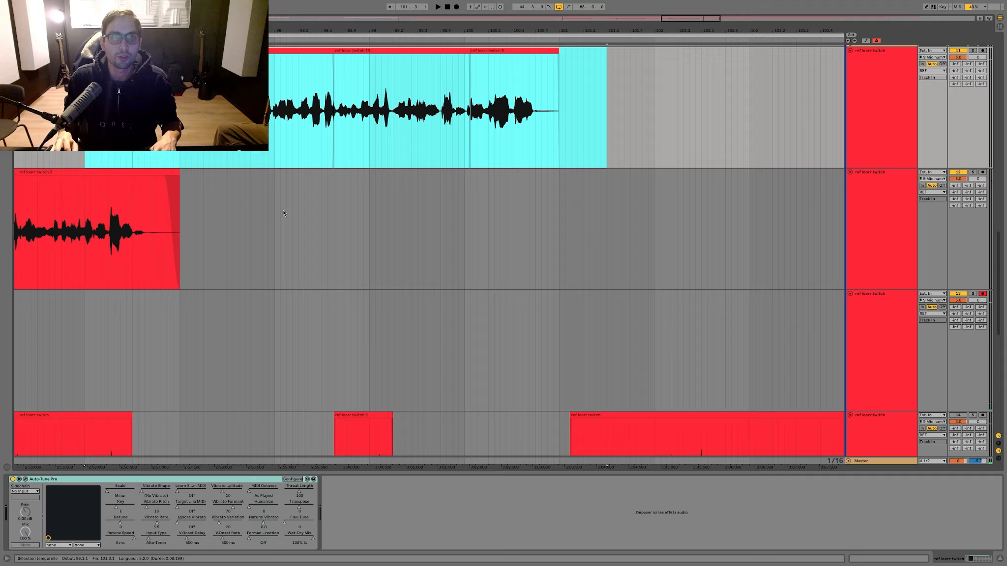
Step: Record a new take from bar 98 on the armed ref track, stopping just after bar 106
{"action": "left_click", "coordinate": [273, 209]}
{"action": "key", "text": "F9"}
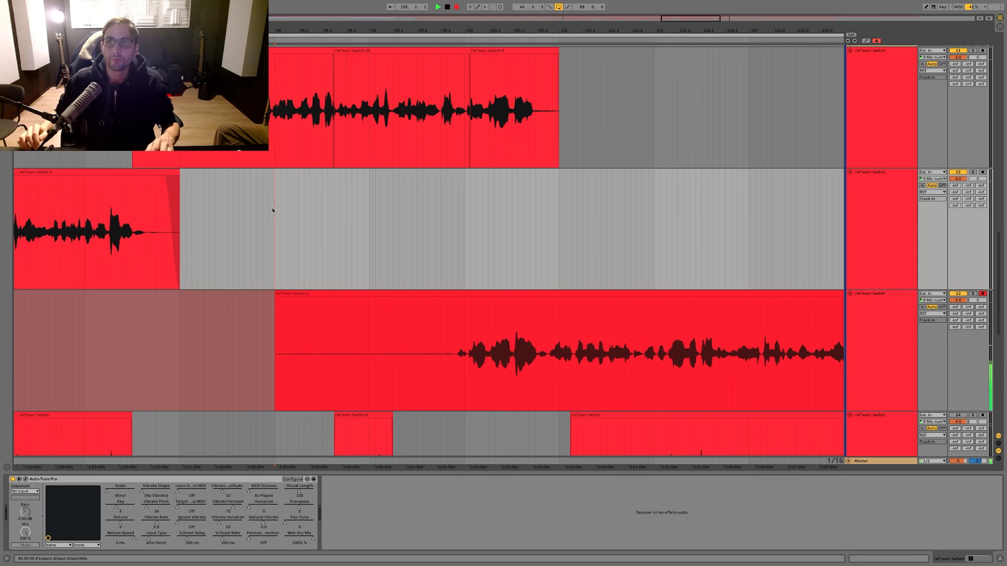
{"action": "key", "text": "space"}
Step: Split the new take at bar 100.4.3 and move everything after the cut straight down onto the ref track below
{"action": "scroll", "coordinate": [281, 214], "scroll_direction": "up", "scroll_amount": 1}
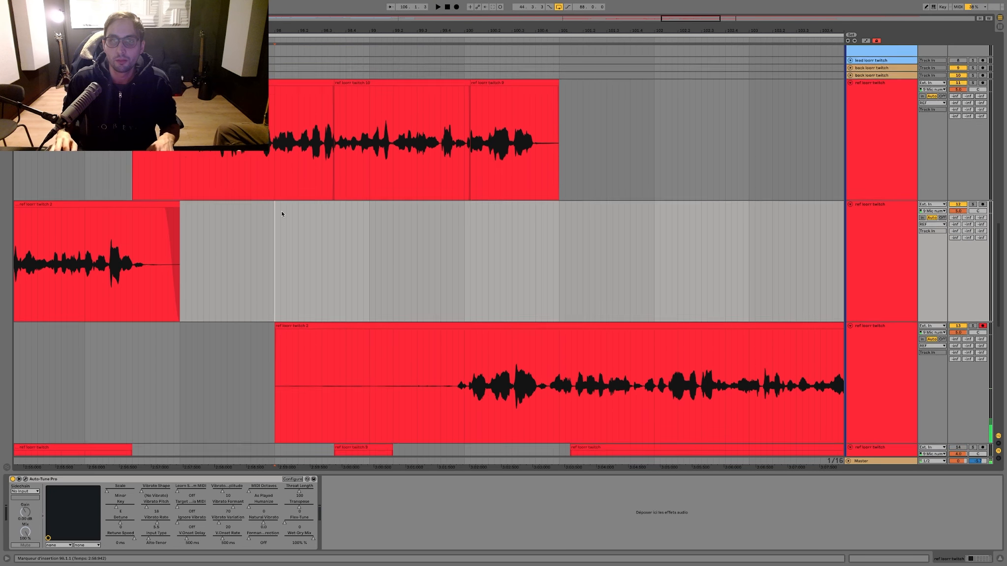
{"action": "scroll", "coordinate": [282, 214], "scroll_direction": "down", "scroll_amount": 3}
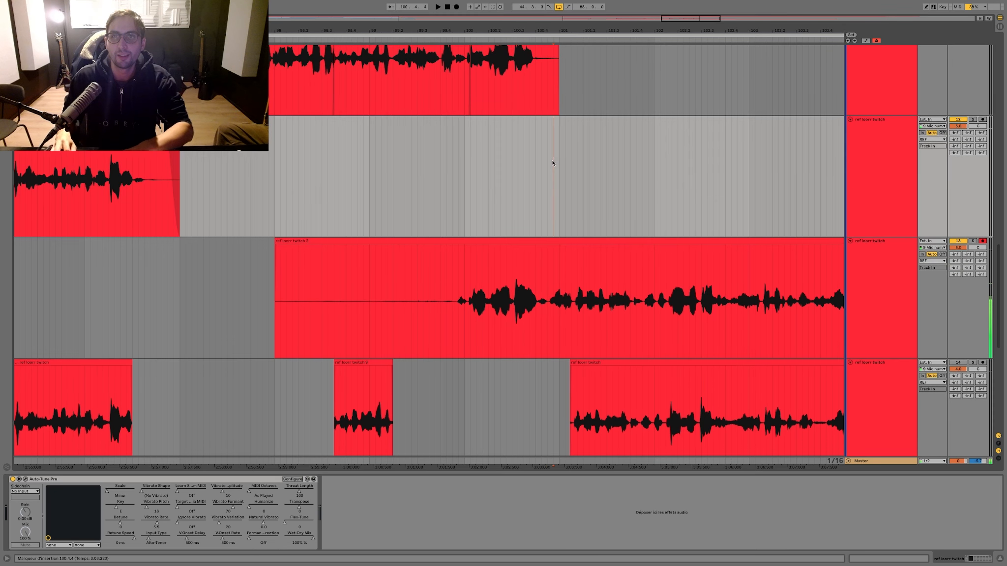
{"action": "scroll", "coordinate": [549, 163], "scroll_direction": "down", "scroll_amount": 5}
{"action": "scroll", "coordinate": [547, 166], "scroll_direction": "up", "scroll_amount": 5}
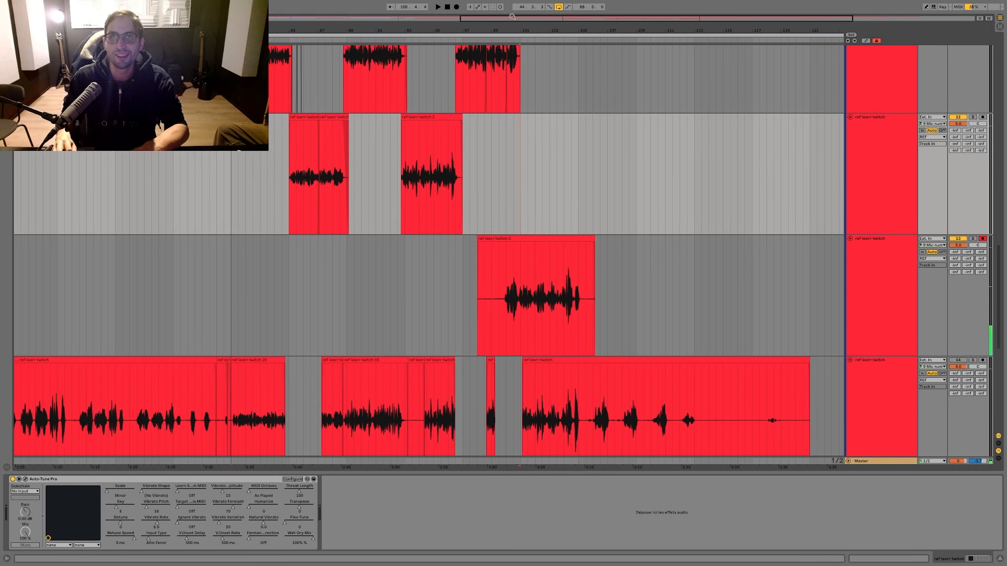
{"action": "left_click", "coordinate": [516, 271]}
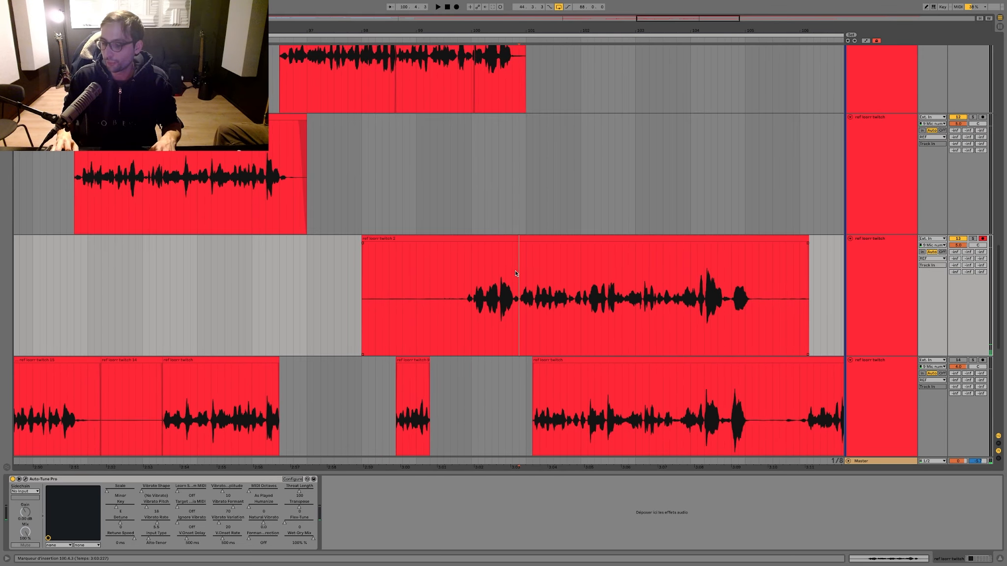
{"action": "left_click_drag", "start_coordinate": [532, 246], "coordinate": [533, 367]}
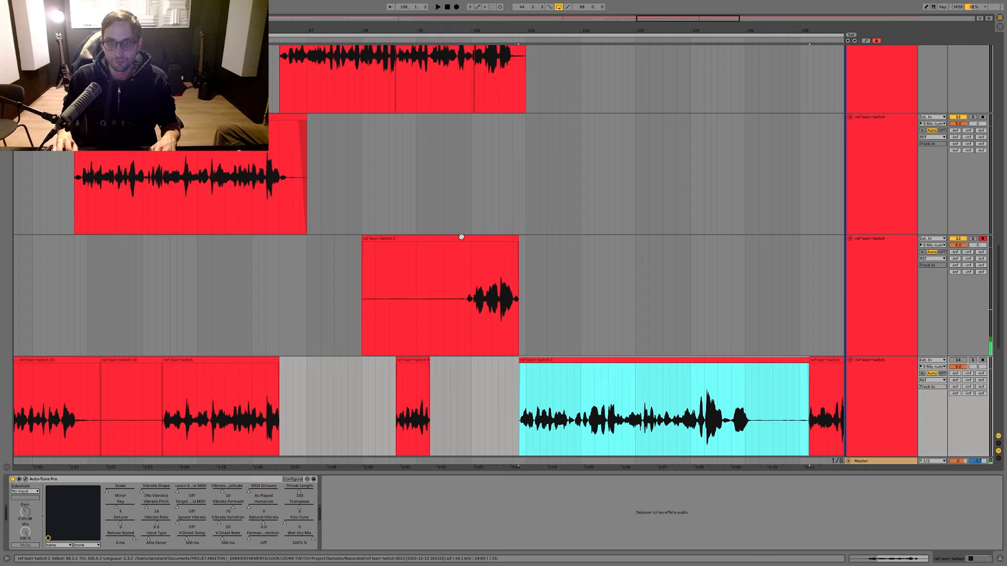
Step: Record a second take from bar 98 until after bar 105 and move its portion after bar 100.4.3 onto the ref track below
{"action": "left_click", "coordinate": [453, 237]}
{"action": "key", "text": "F9"}
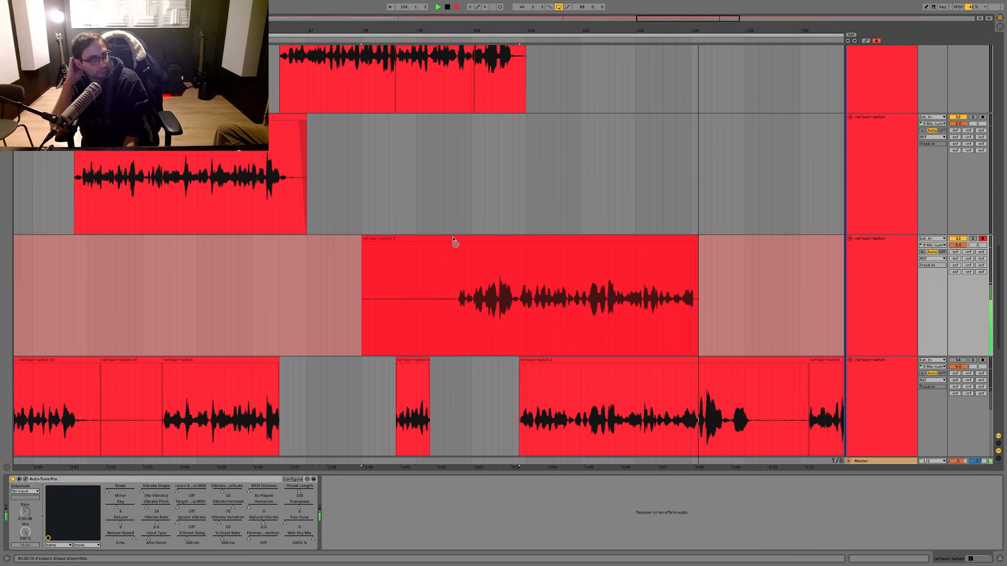
{"action": "key", "text": "space"}
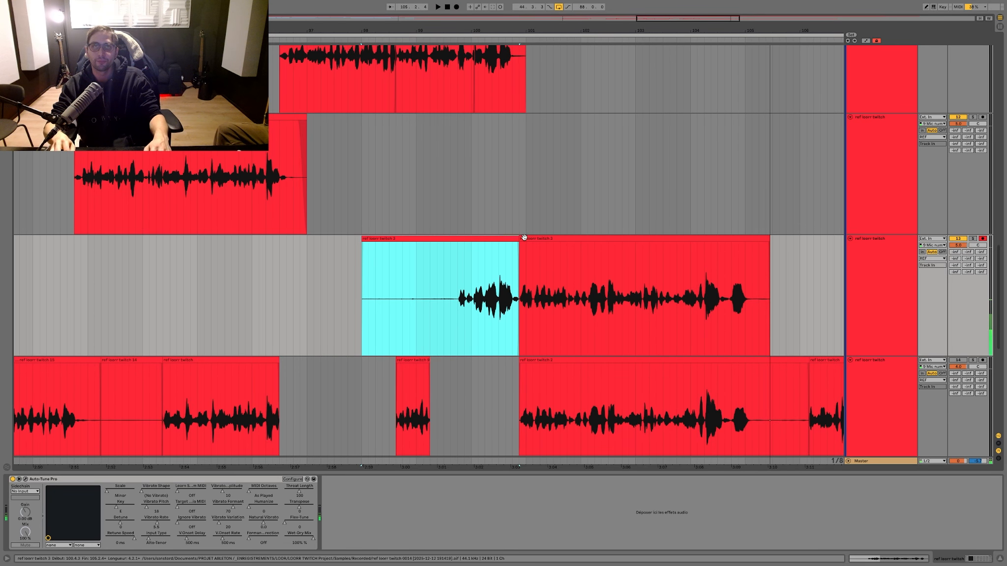
{"action": "left_click_drag", "start_coordinate": [524, 237], "coordinate": [525, 362]}
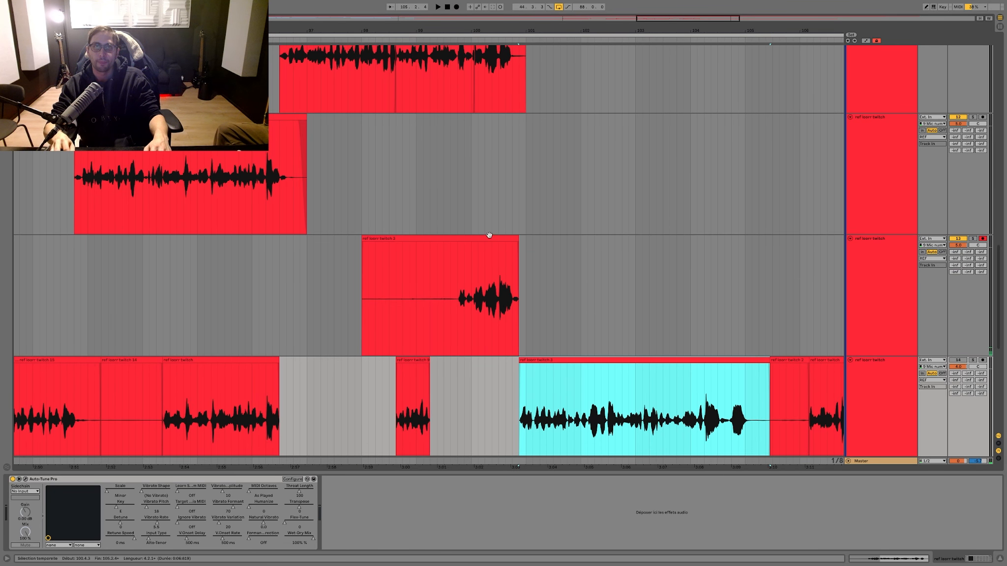
Step: Record a third take over the same section and replace the lower ref track's material from bar 100.4.3 with its ending
{"action": "key", "text": "F9"}
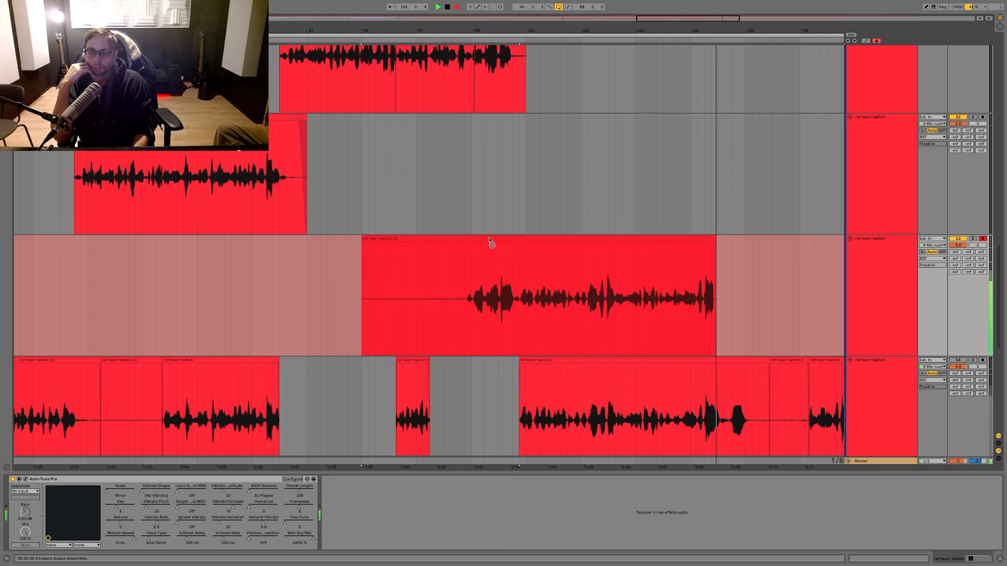
{"action": "key", "text": "space"}
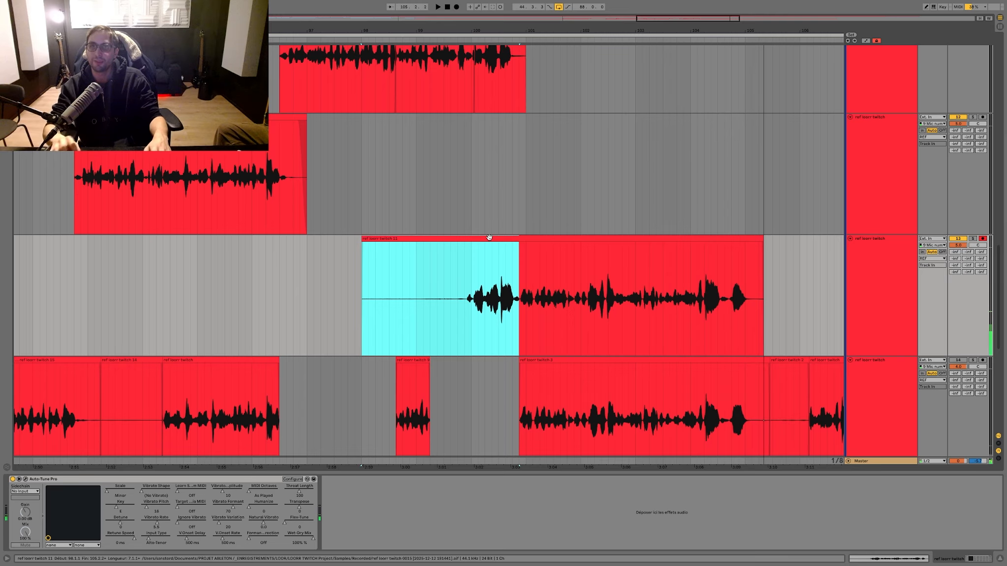
{"action": "left_click", "coordinate": [517, 256]}
{"action": "left_click_drag", "start_coordinate": [536, 238], "coordinate": [535, 359]}
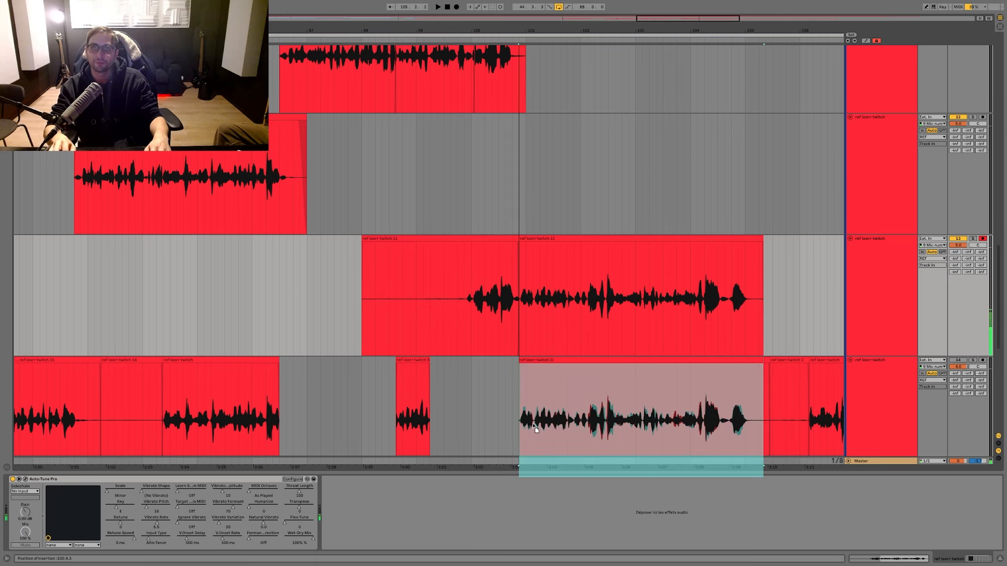
Step: Record two more takes from bar 98 on the armed ref track, stopping the last one after bar 105
{"action": "left_click", "coordinate": [459, 238]}
{"action": "key", "text": "F9"}
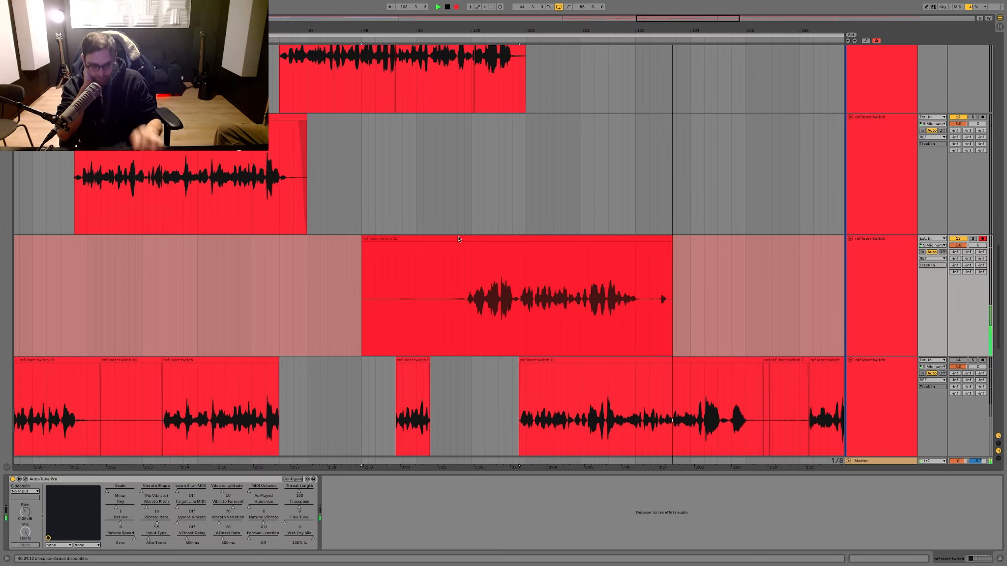
{"action": "key", "text": "space"}
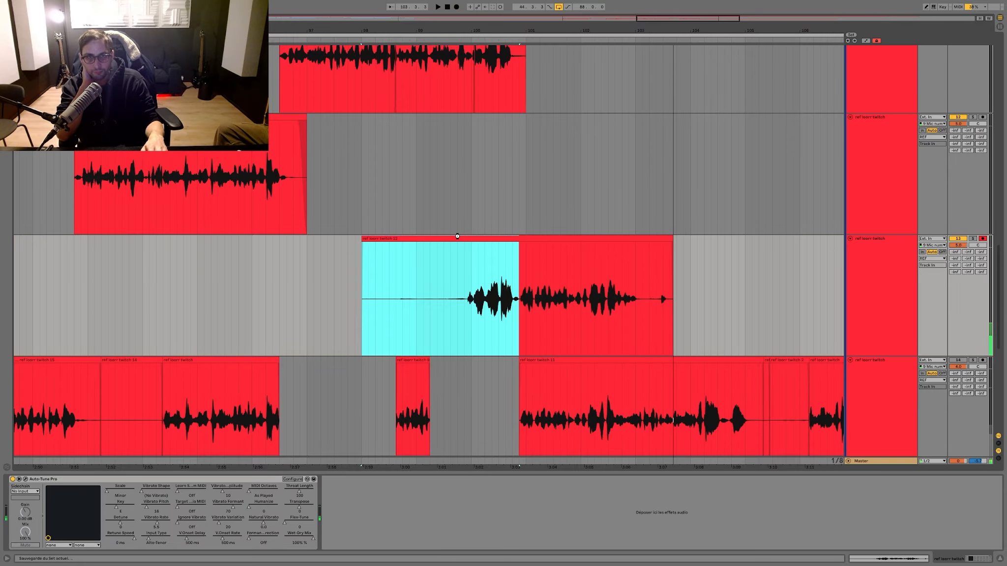
{"action": "key", "text": "F9"}
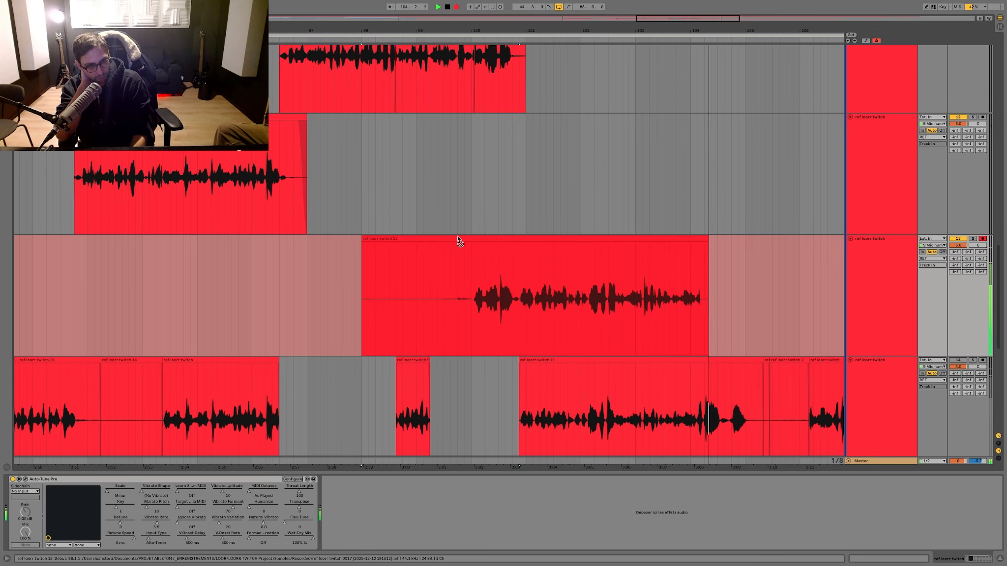
{"action": "key", "text": "space"}
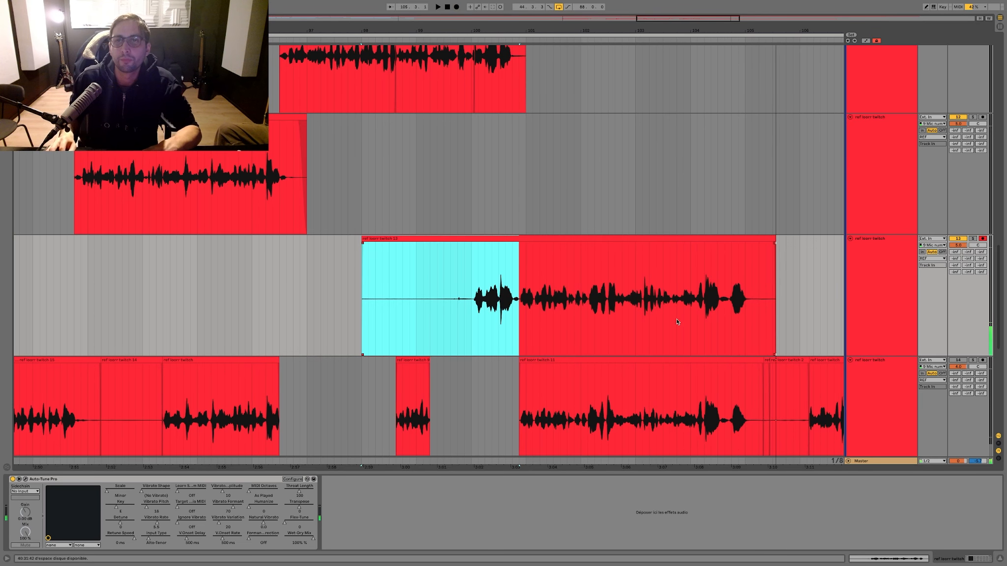
Step: Split the lower ref track's take just after bar 103.4.1, move its ending up over the newest take's ending, and play the transition
{"action": "left_click_drag", "start_coordinate": [648, 315], "coordinate": [643, 313]}
{"action": "key", "text": "space"}
{"action": "key", "text": "z"}
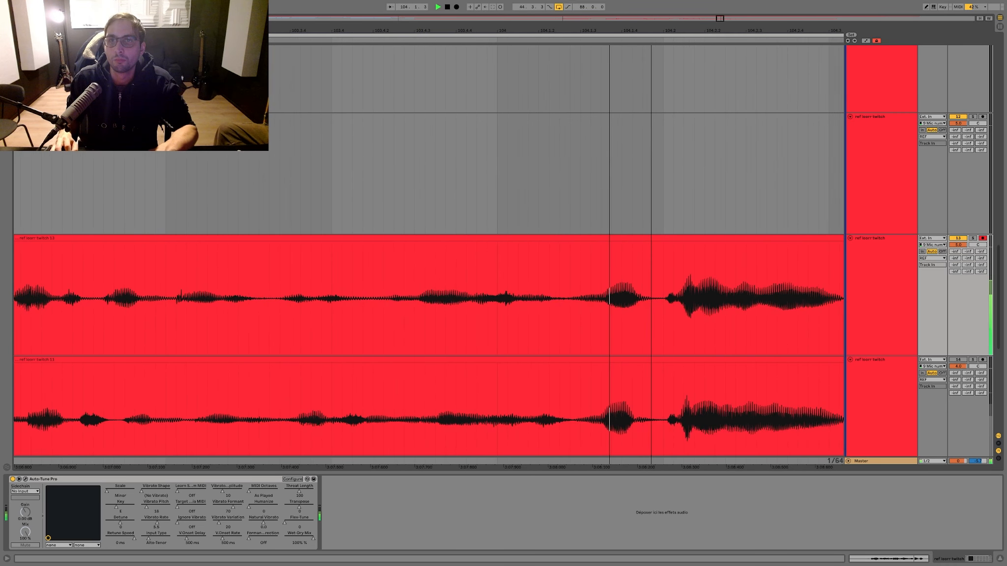
{"action": "left_click", "coordinate": [294, 379]}
{"action": "key", "text": "super+e"}
{"action": "key", "text": "space"}
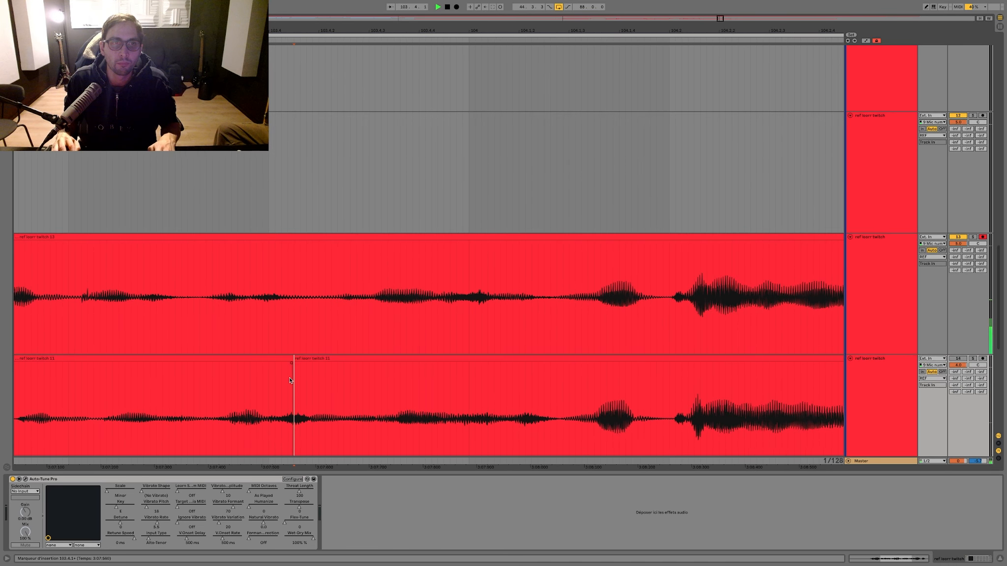
{"action": "left_click_drag", "start_coordinate": [308, 359], "coordinate": [303, 343]}
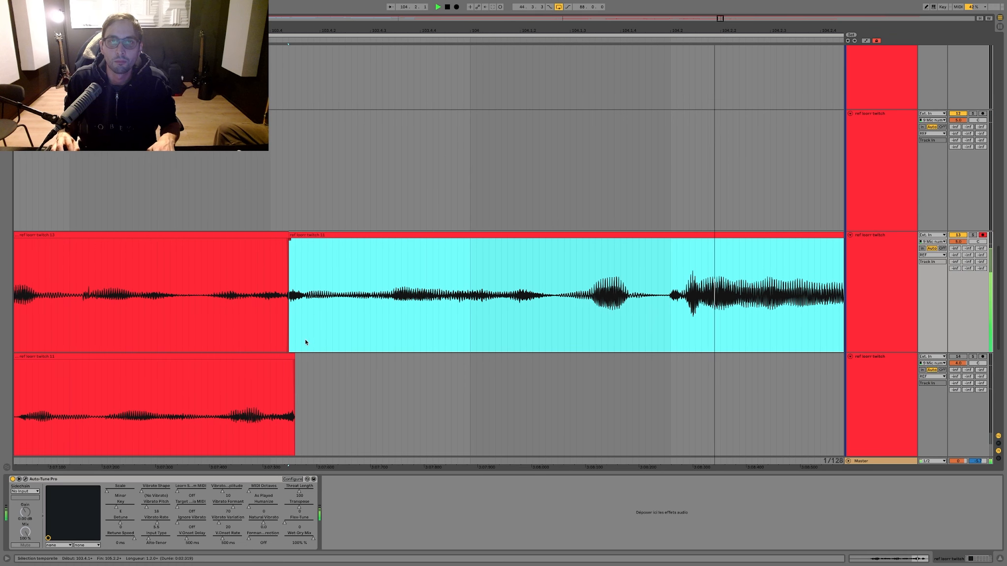
{"action": "left_click", "coordinate": [193, 222]}
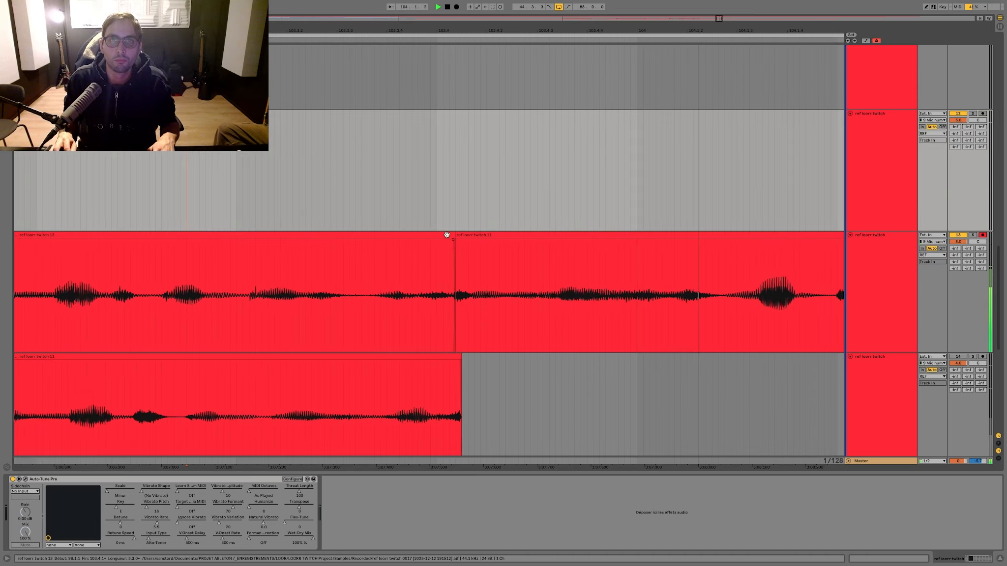
Step: Try pulling the seam before the moved ending back to about bar 103.3.3 on the armed ref track and play the transition
{"action": "left_click_drag", "start_coordinate": [453, 235], "coordinate": [235, 194]}
{"action": "left_click", "coordinate": [211, 192]}
{"action": "key", "text": "space"}
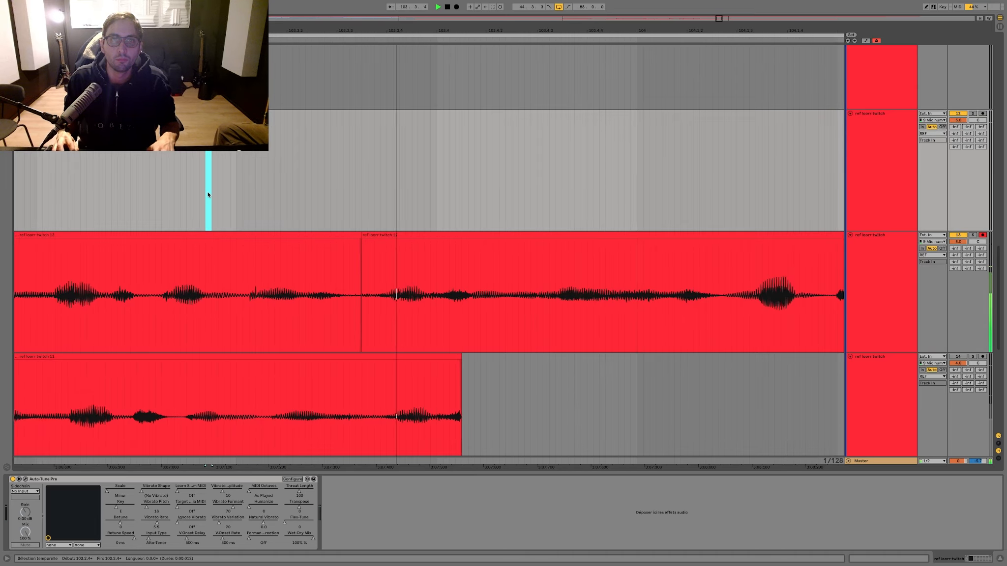
{"action": "scroll", "coordinate": [266, 209], "scroll_direction": "left", "scroll_amount": 1}
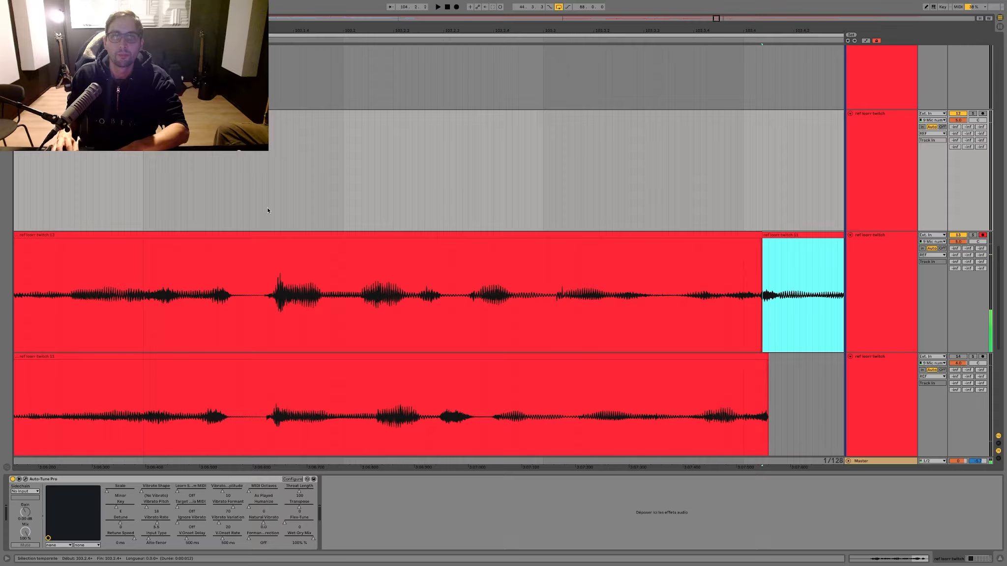
{"action": "key", "text": "minus"}
{"action": "key", "text": "minus"}
{"action": "key", "text": "minus"}
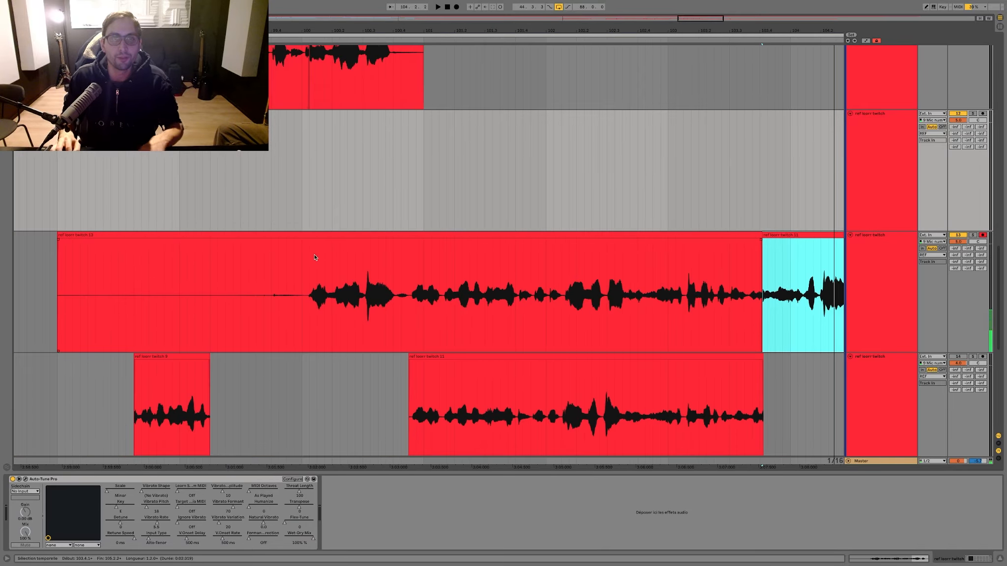
Step: Move the newest take's material from bar 100.3.1 onward down from the armed ref track to the lower ref track
{"action": "left_click", "coordinate": [360, 290], "text": "shift"}
{"action": "key", "text": "super+x"}
{"action": "left_click", "coordinate": [362, 366]}
{"action": "key", "text": "super+v"}
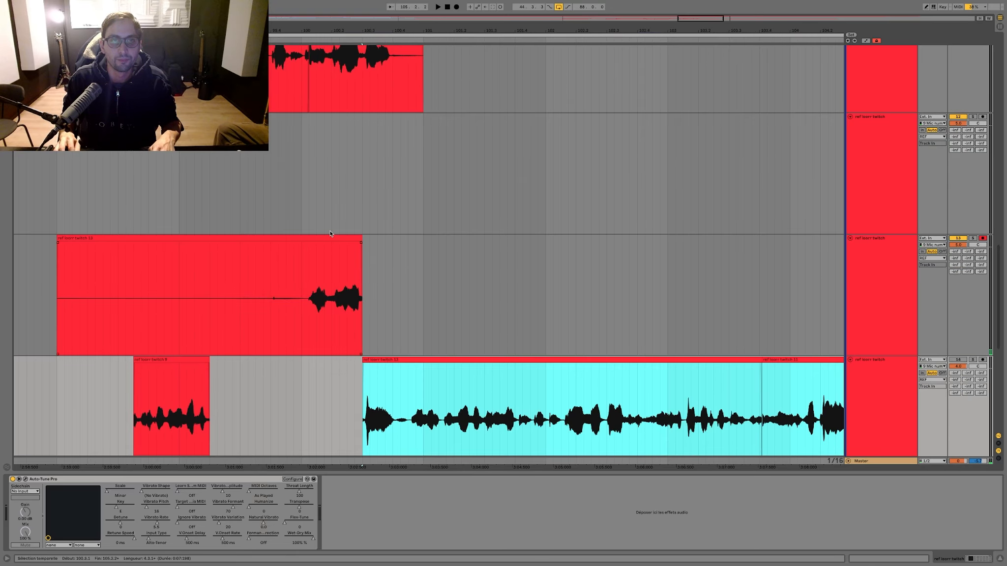
Step: Record two fresh takes from bar 98 on the armed ref track, stopping the first one around bar 102.4
{"action": "left_click", "coordinate": [328, 237]}
{"action": "key", "text": "F9"}
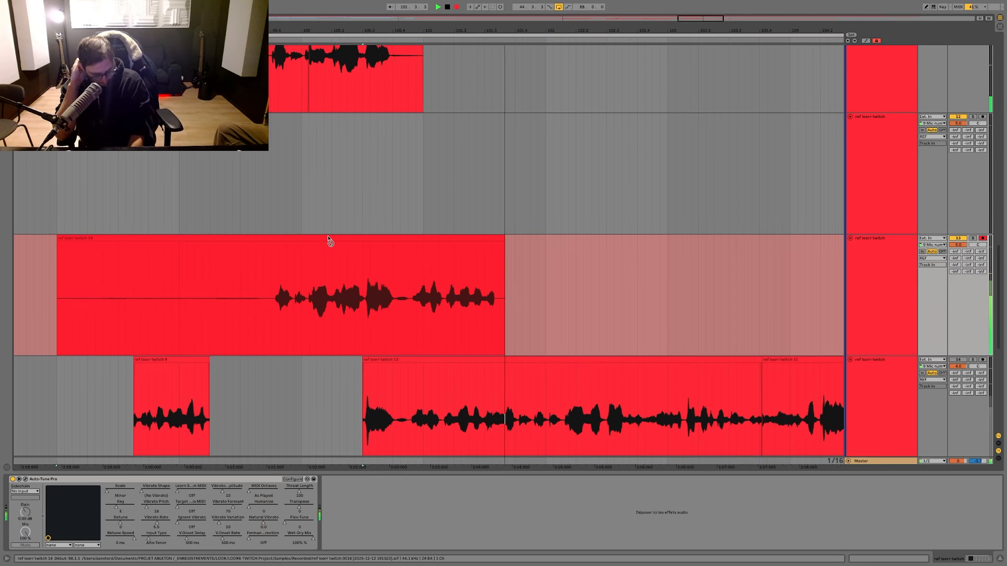
{"action": "key", "text": "space"}
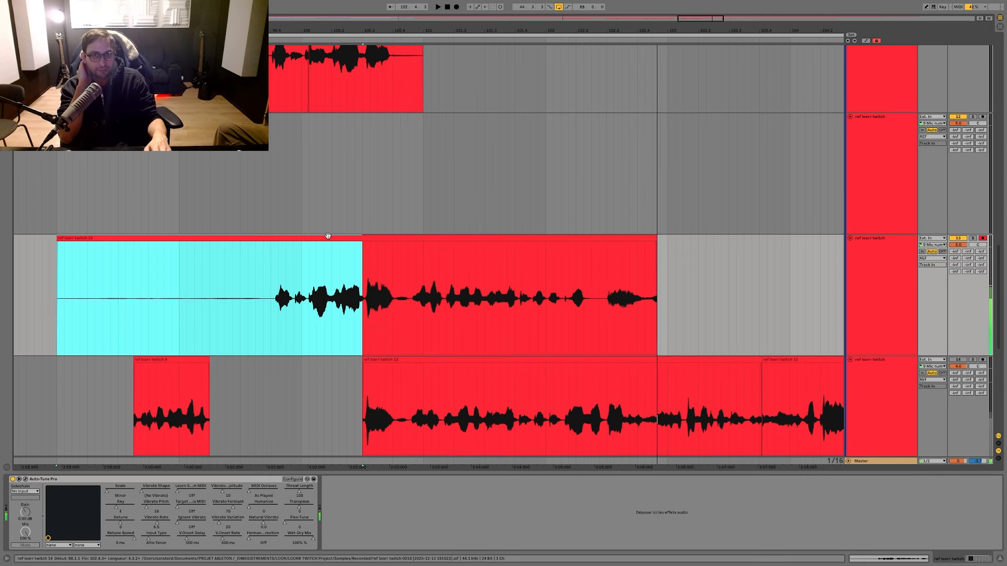
{"action": "key", "text": "F9"}
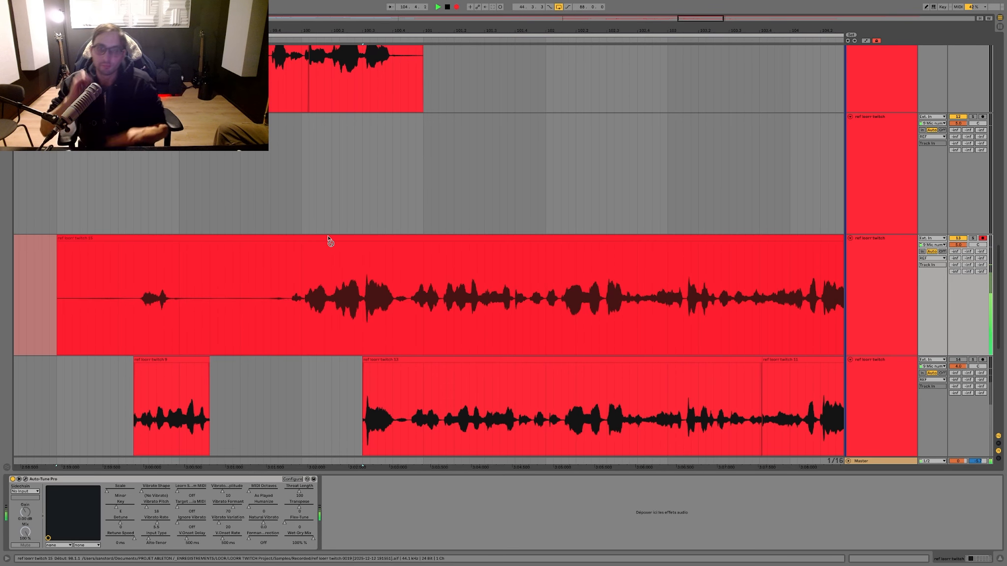
Step: Play the newest take from bar 101 and split it in the silent gap at about bar 103.1.3
{"action": "left_click", "coordinate": [421, 198]}
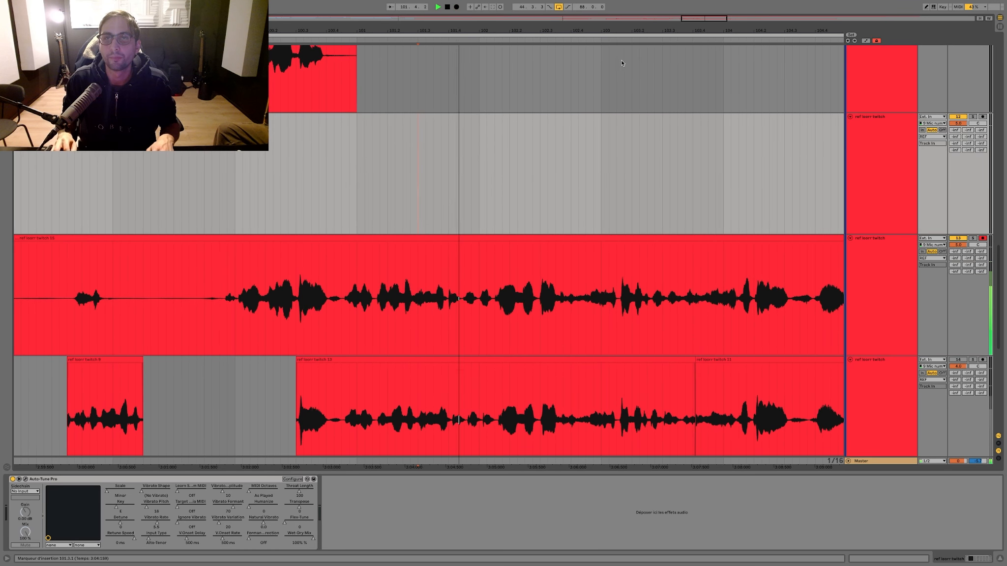
{"action": "left_click_drag", "start_coordinate": [635, 33], "coordinate": [481, 104]}
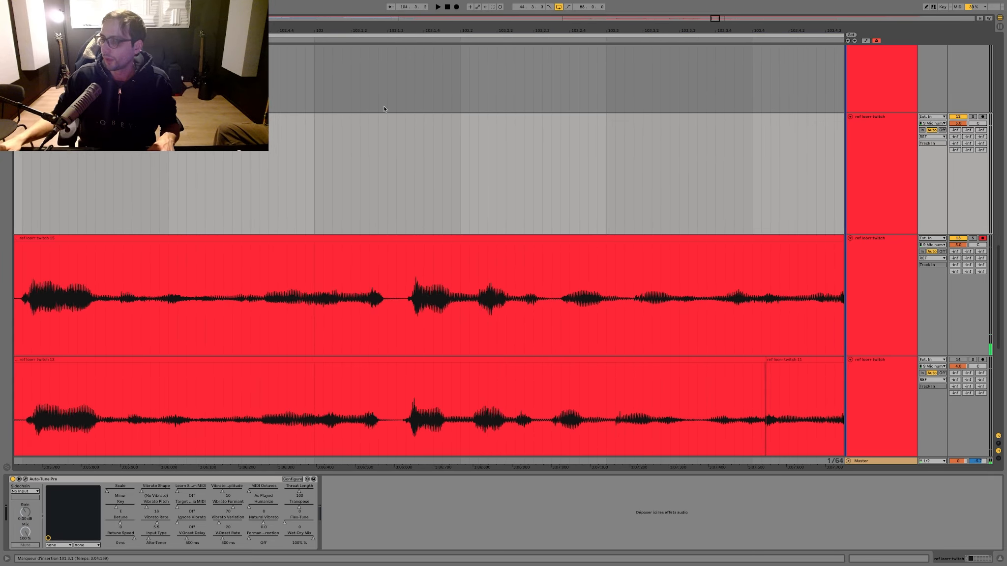
{"action": "left_click_drag", "start_coordinate": [414, 31], "coordinate": [478, 103]}
{"action": "left_click", "coordinate": [393, 288]}
{"action": "key", "text": "ctrl+e"}
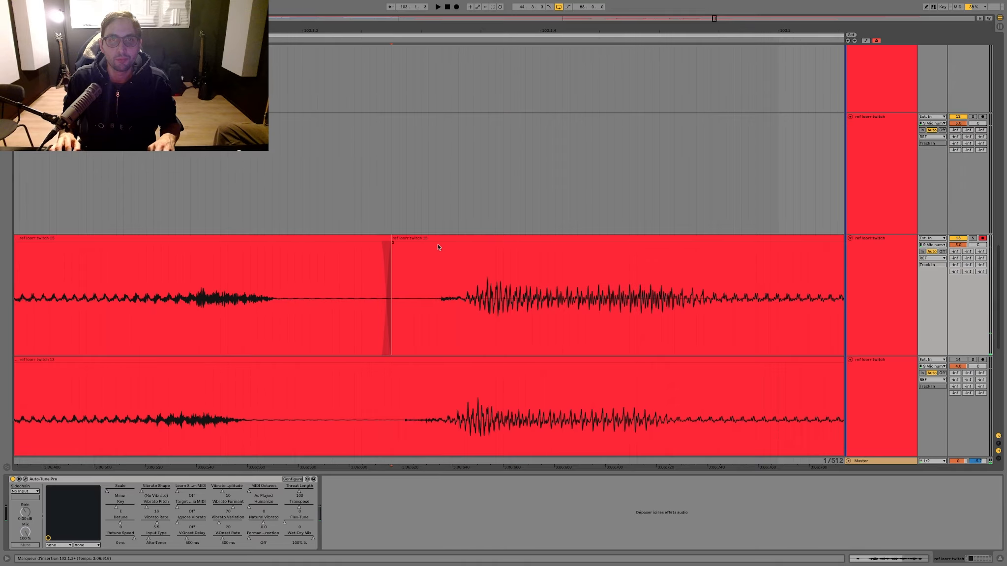
Step: Nudge the part after the split slightly earlier to line up with the lower ref track, and play the transition
{"action": "left_click_drag", "start_coordinate": [442, 239], "coordinate": [416, 243]}
{"action": "key", "text": "minus"}
{"action": "key", "text": "minus"}
{"action": "key", "text": "minus"}
{"action": "key", "text": "minus"}
{"action": "key", "text": "minus"}
{"action": "left_click_drag", "start_coordinate": [158, 192], "coordinate": [155, 193]}
{"action": "key", "text": "space"}
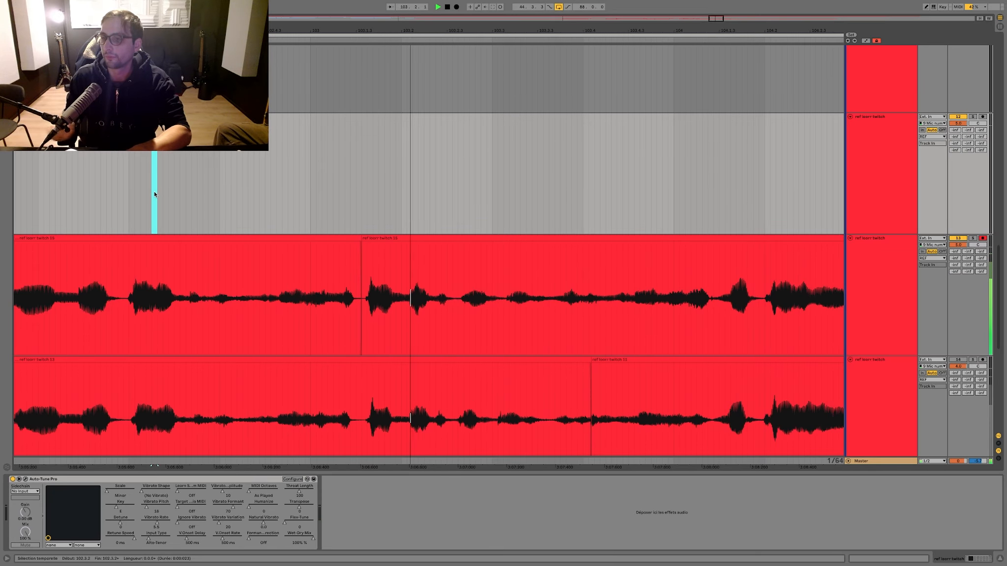
Step: Play the armed ref track from bar 101.1 through the adjusted seam to about bar 104
{"action": "scroll", "coordinate": [315, 171], "scroll_direction": "left", "scroll_amount": 1}
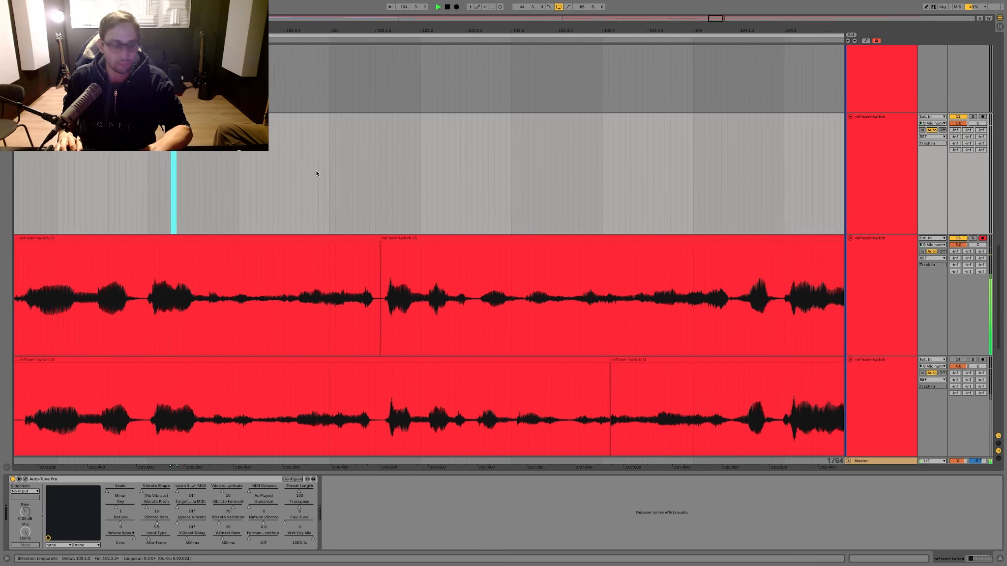
{"action": "key", "text": "minus"}
{"action": "scroll", "coordinate": [62, 174], "scroll_direction": "left", "scroll_amount": 3}
{"action": "left_click", "coordinate": [77, 176]}
{"action": "key", "text": "space"}
{"action": "key", "text": "space"}
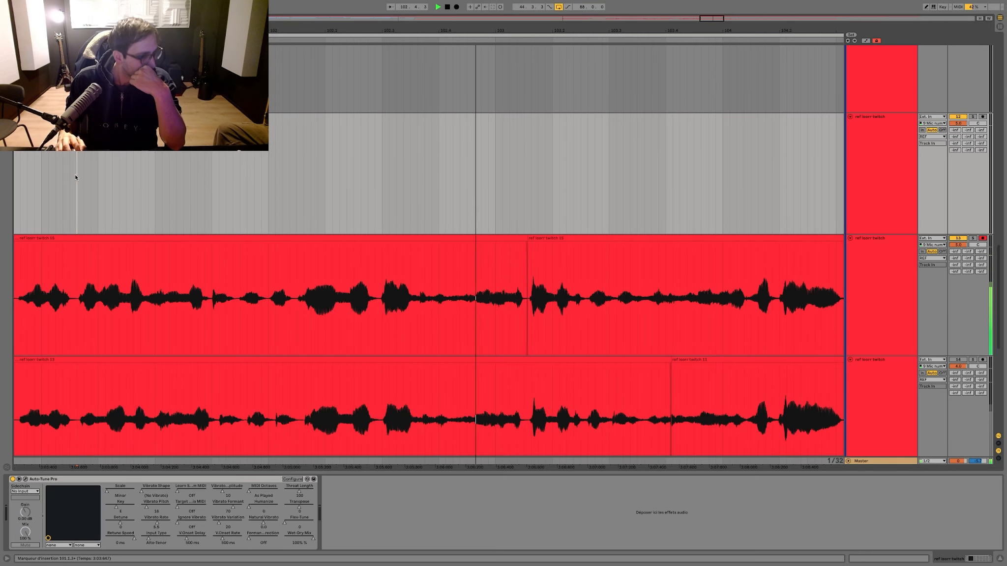
{"action": "key", "text": "space"}
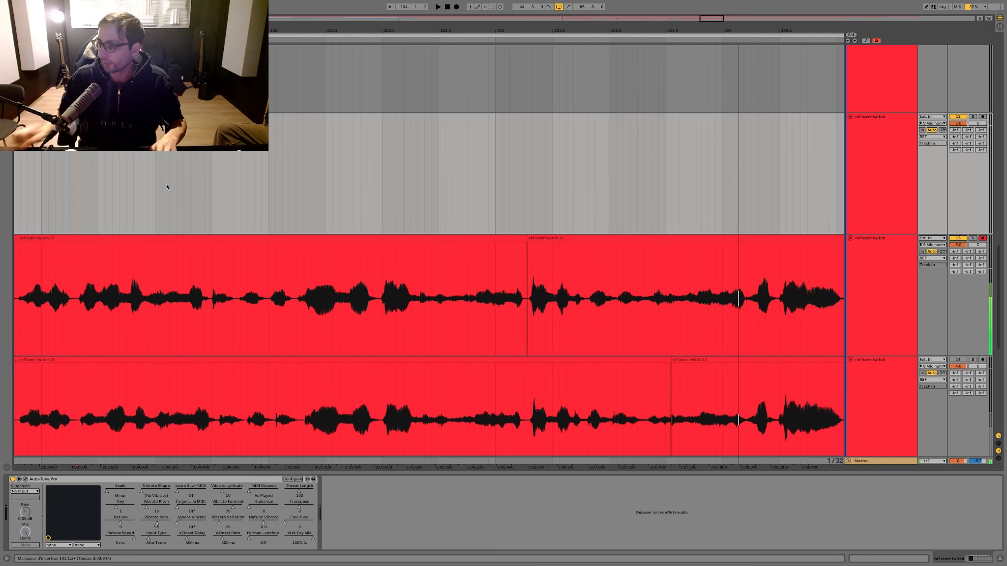
Step: Move the lower ref track's phrase between about bars 103.1.2 and 103.3.3 up into the armed track's take and play it
{"action": "left_click_drag", "start_coordinate": [531, 385], "coordinate": [643, 389]}
{"action": "left_click", "coordinate": [629, 358]}
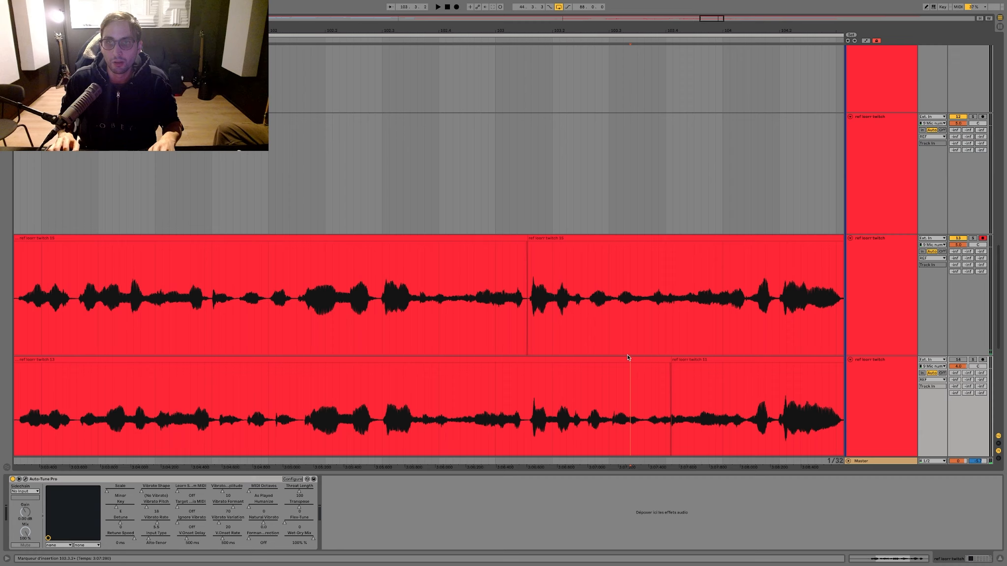
{"action": "left_click", "coordinate": [642, 374]}
{"action": "left_click", "coordinate": [520, 369], "text": "shift"}
{"action": "left_click_drag", "start_coordinate": [521, 376], "coordinate": [528, 237]}
{"action": "key", "text": "space"}
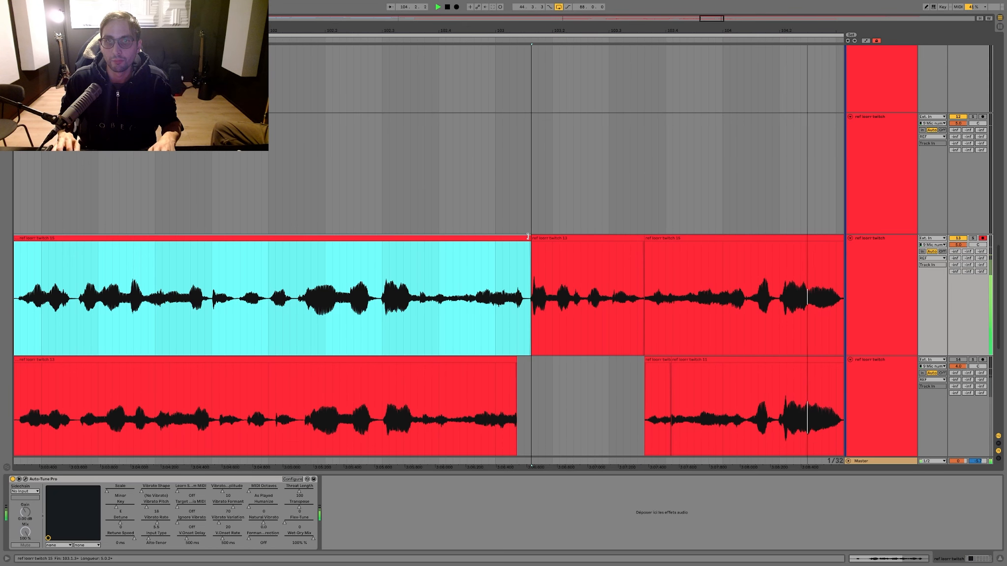
Step: Pull the seam after the inserted phrase back to about bar 103.3.3 and crossfade the two clips there
{"action": "left_click_drag", "start_coordinate": [394, 200], "coordinate": [391, 200]}
{"action": "key", "text": "space"}
{"action": "key", "text": "space"}
{"action": "scroll", "coordinate": [658, 246], "scroll_direction": "up", "scroll_amount": 6}
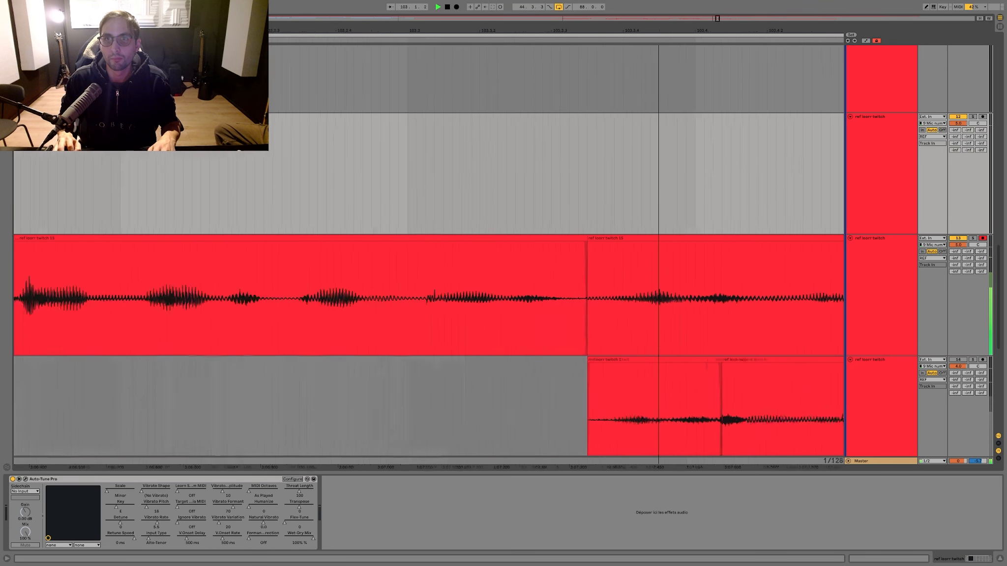
{"action": "left_click", "coordinate": [538, 245]}
{"action": "left_click_drag", "start_coordinate": [541, 237], "coordinate": [501, 238]}
{"action": "left_click_drag", "start_coordinate": [496, 270], "coordinate": [437, 272]}
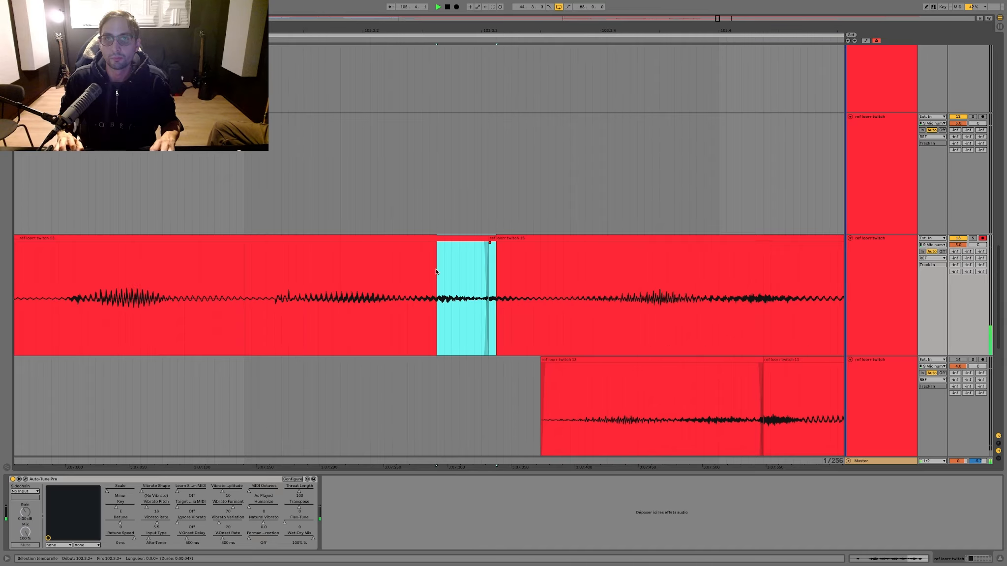
{"action": "key", "text": "ctrl+alt+f"}
Step: Play the crossfaded seam at bar 103.3.3 repeatedly to judge the transition
{"action": "left_click_drag", "start_coordinate": [222, 187], "coordinate": [214, 187]}
{"action": "key", "text": "space"}
{"action": "key", "text": "space"}
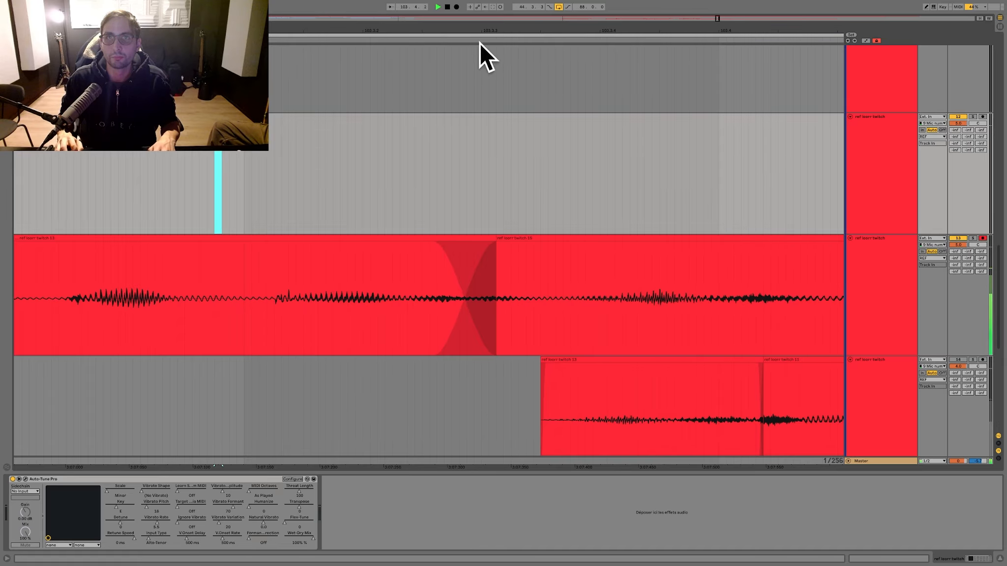
{"action": "key", "text": "space"}
{"action": "key", "text": "space"}
{"action": "left_click_drag", "start_coordinate": [479, 31], "coordinate": [567, 21]}
{"action": "left_click", "coordinate": [428, 213]}
Step: Shift the crossfaded seam later to about bar 103.4.1 on the armed ref track and play the transition
{"action": "key", "text": "space"}
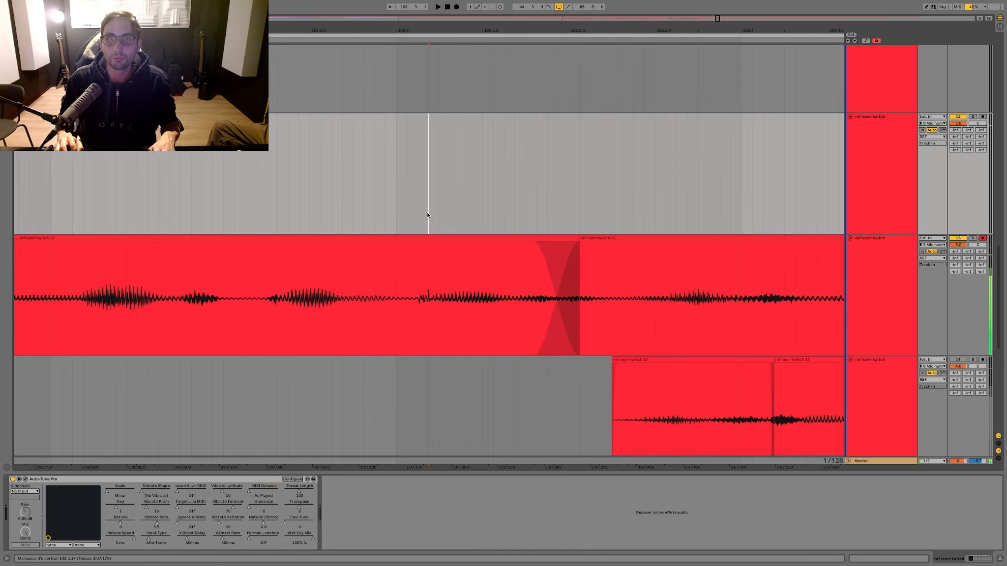
{"action": "key", "text": "space"}
{"action": "left_click_drag", "start_coordinate": [581, 237], "coordinate": [786, 237]}
{"action": "left_click", "coordinate": [169, 156]}
Step: Play the comp from bar 99.4.1 and delete the armed track's material between about bars 98.3.3 and 100.4.1
{"action": "key", "text": "space"}
{"action": "key", "text": "space"}
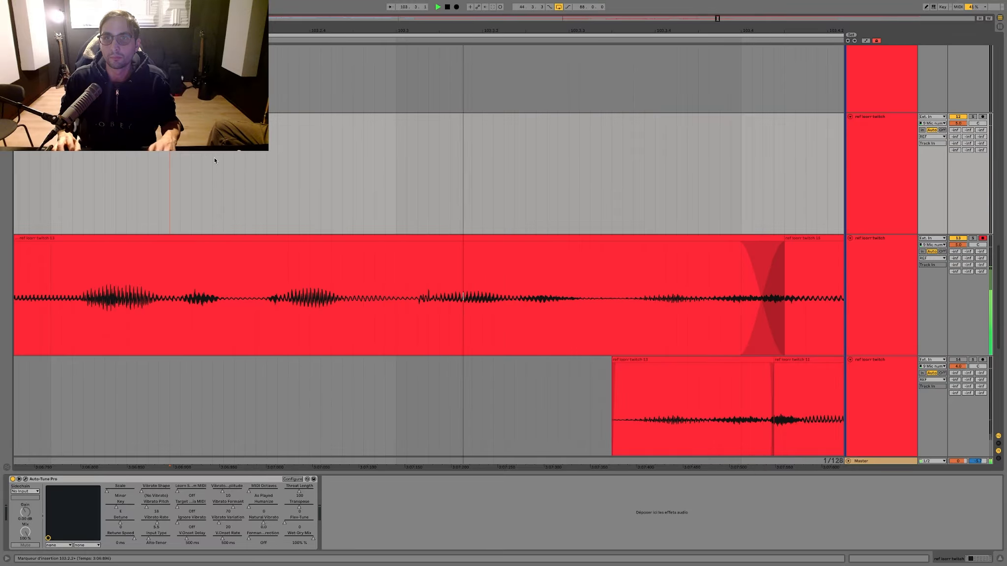
{"action": "scroll", "coordinate": [329, 165], "scroll_direction": "left", "scroll_amount": 3}
{"action": "left_click_drag", "start_coordinate": [352, 164], "coordinate": [358, 164]}
{"action": "scroll", "coordinate": [355, 164], "scroll_direction": "down", "scroll_amount": 10}
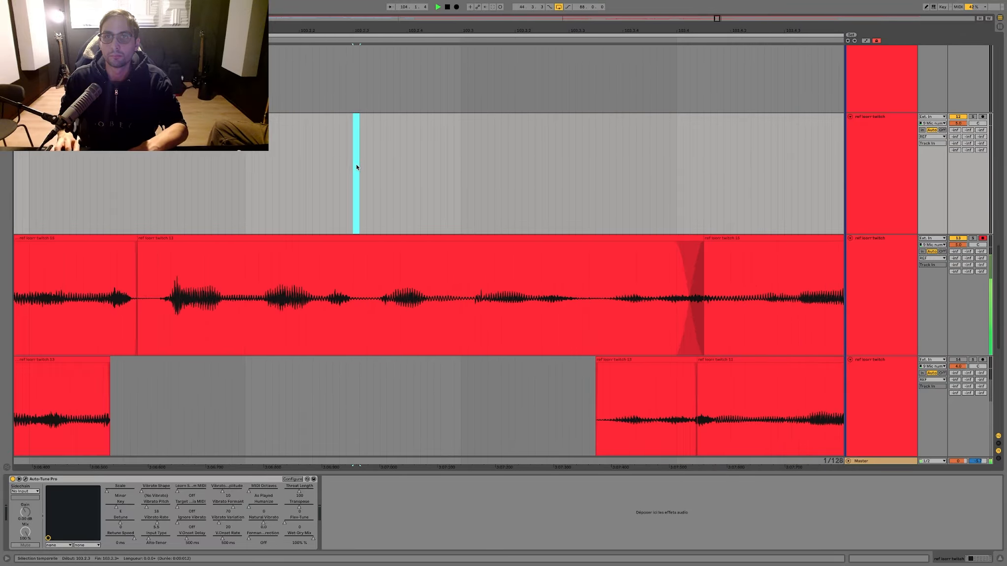
{"action": "left_click", "coordinate": [166, 193]}
{"action": "key", "text": "space"}
{"action": "key", "text": "space"}
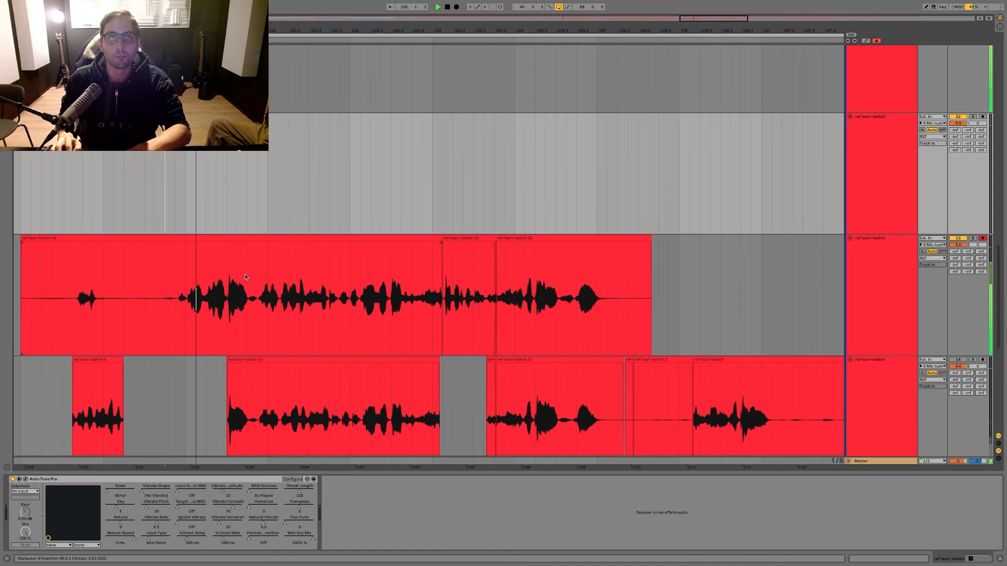
{"action": "left_click_drag", "start_coordinate": [247, 281], "coordinate": [72, 281]}
{"action": "key", "text": "Delete"}
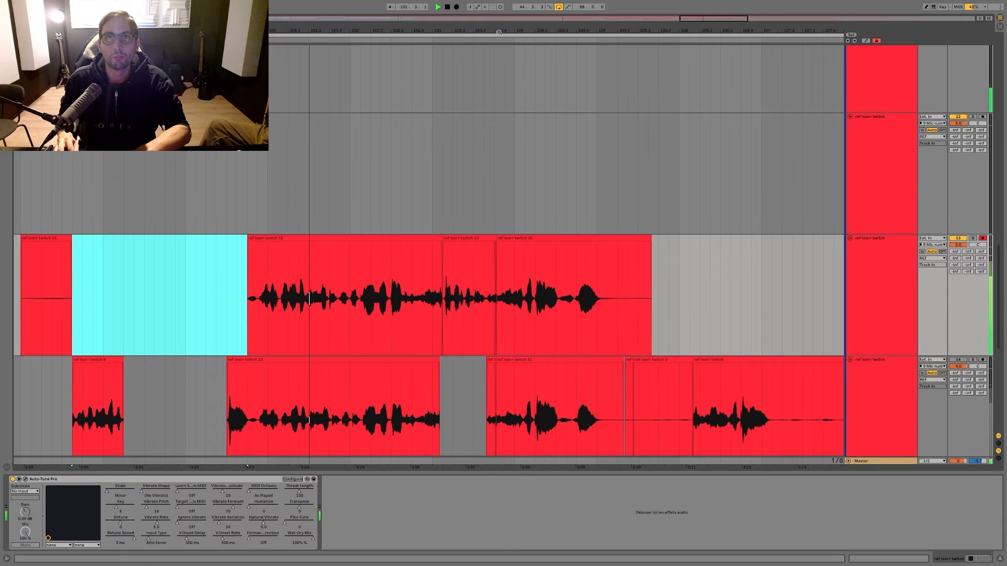
Step: Extend the crossfade at about bar 103.4.1 slightly later and play the comp through its ending
{"action": "left_click_drag", "start_coordinate": [501, 31], "coordinate": [502, 34]}
{"action": "left_click", "coordinate": [362, 189]}
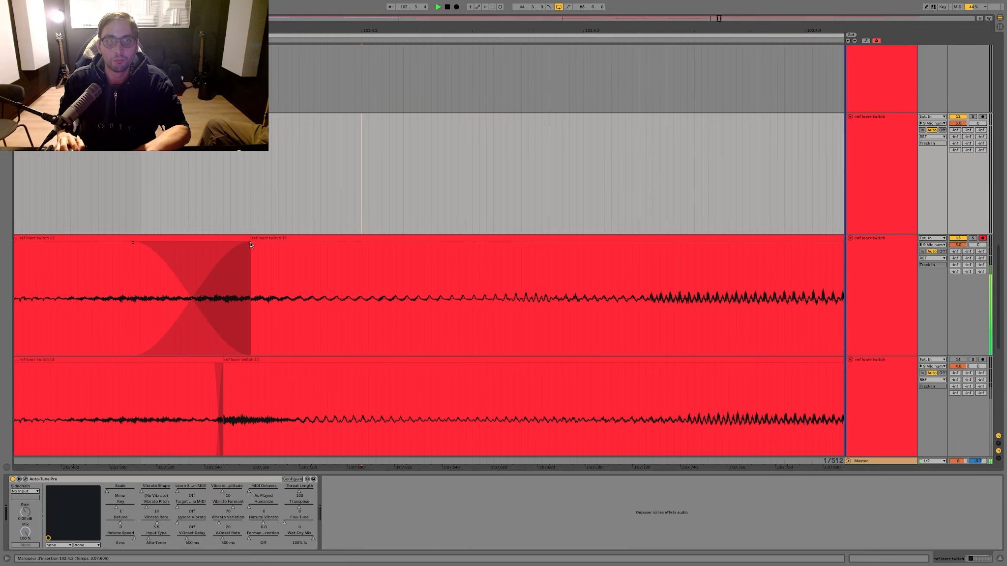
{"action": "left_click_drag", "start_coordinate": [250, 243], "coordinate": [261, 243]}
{"action": "left_click", "coordinate": [317, 178]}
{"action": "scroll", "coordinate": [317, 177], "scroll_direction": "down", "scroll_amount": 2}
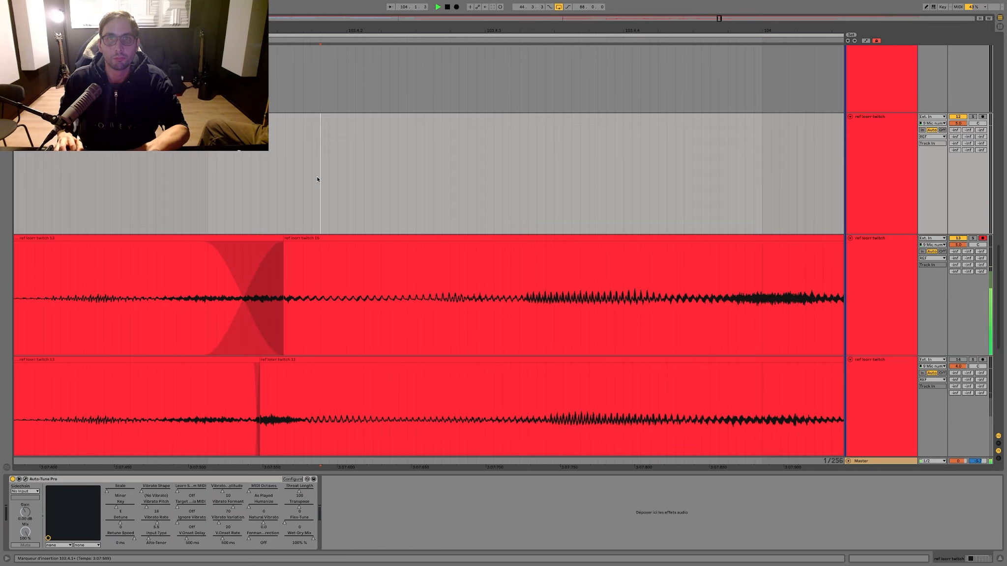
{"action": "scroll", "coordinate": [317, 177], "scroll_direction": "down", "scroll_amount": 5}
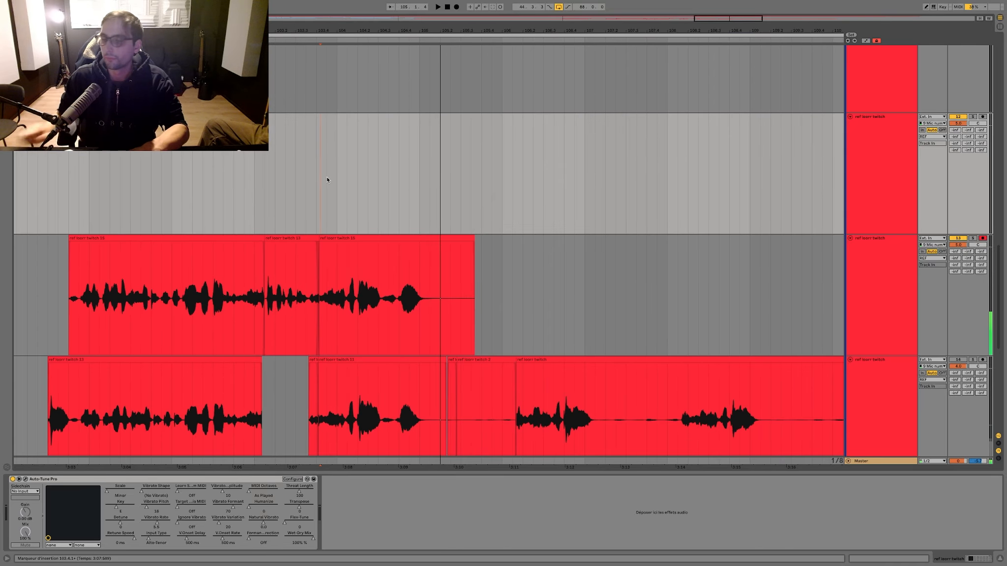
Step: Move the comped take from bar 100.4.1 up to the empty ref track above and deactivate its clips
{"action": "left_click_drag", "start_coordinate": [449, 255], "coordinate": [86, 235]}
{"action": "key", "text": "Delete"}
{"action": "key", "text": "space"}
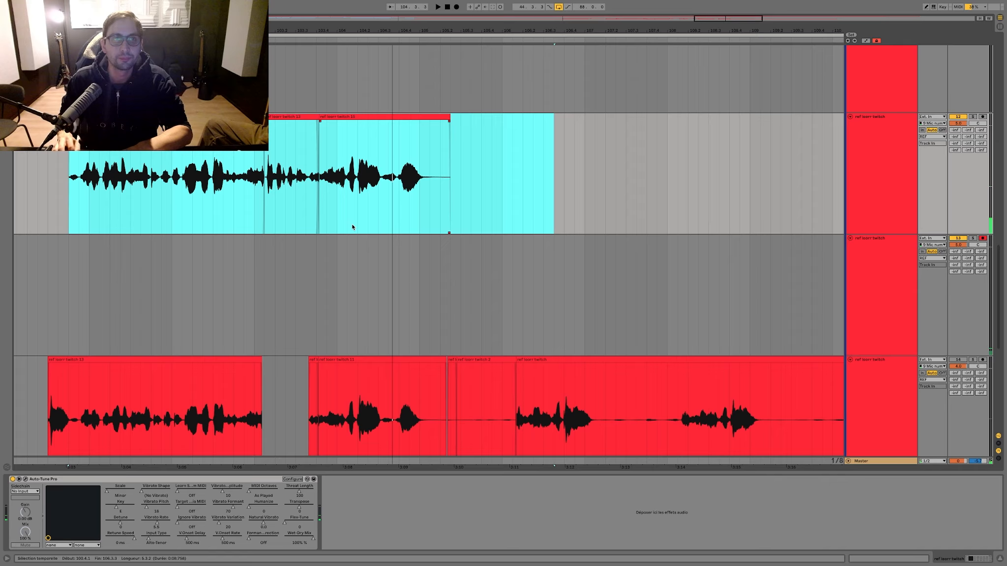
{"action": "key", "text": "minus"}
{"action": "left_click_drag", "start_coordinate": [475, 170], "coordinate": [153, 143]}
{"action": "key", "text": "0"}
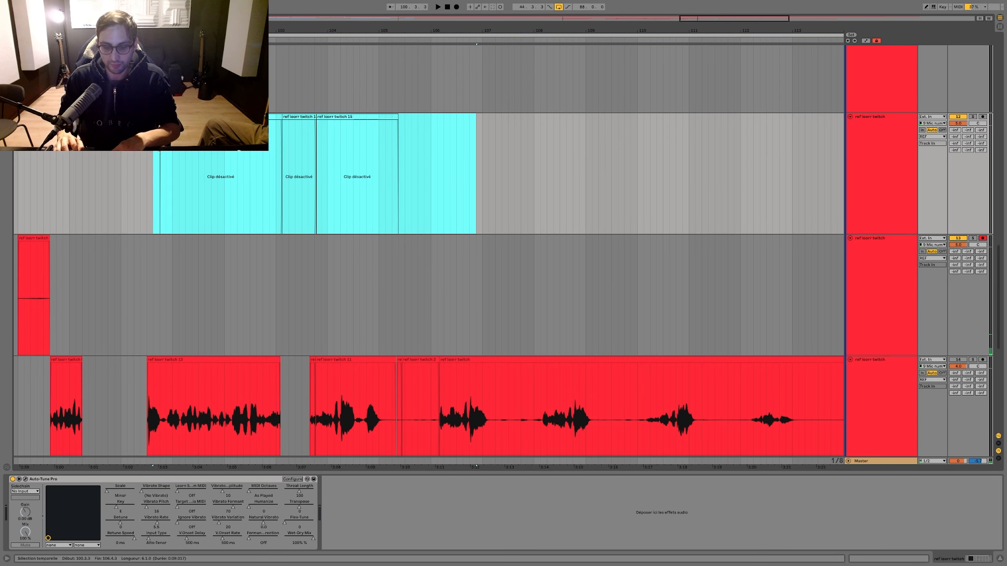
Step: Record a new full take from bar 98 to just after bar 105 on the armed ref track
{"action": "scroll", "coordinate": [131, 191], "scroll_direction": "left", "scroll_amount": 3}
{"action": "left_click", "coordinate": [110, 234]}
{"action": "key", "text": "F9"}
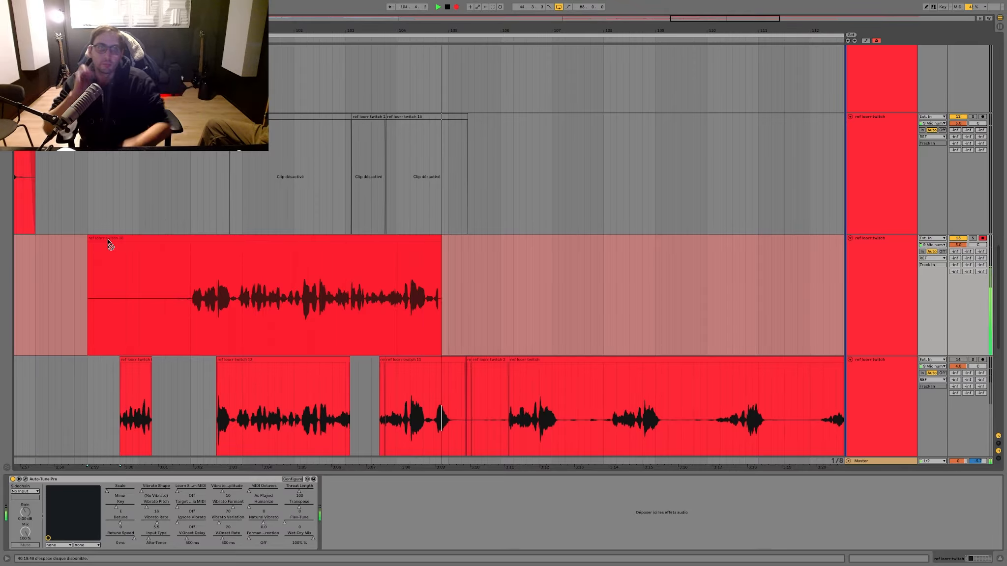
{"action": "key", "text": "space"}
Step: Play back the new take's second half from several points between bars 102 and 103
{"action": "left_click", "coordinate": [333, 199]}
{"action": "key", "text": "space"}
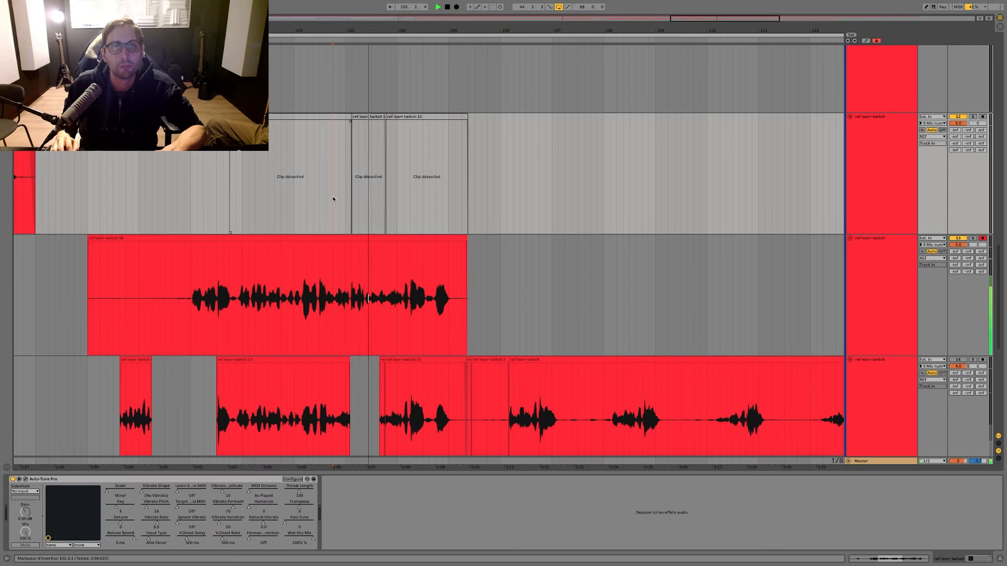
{"action": "left_click", "coordinate": [321, 195]}
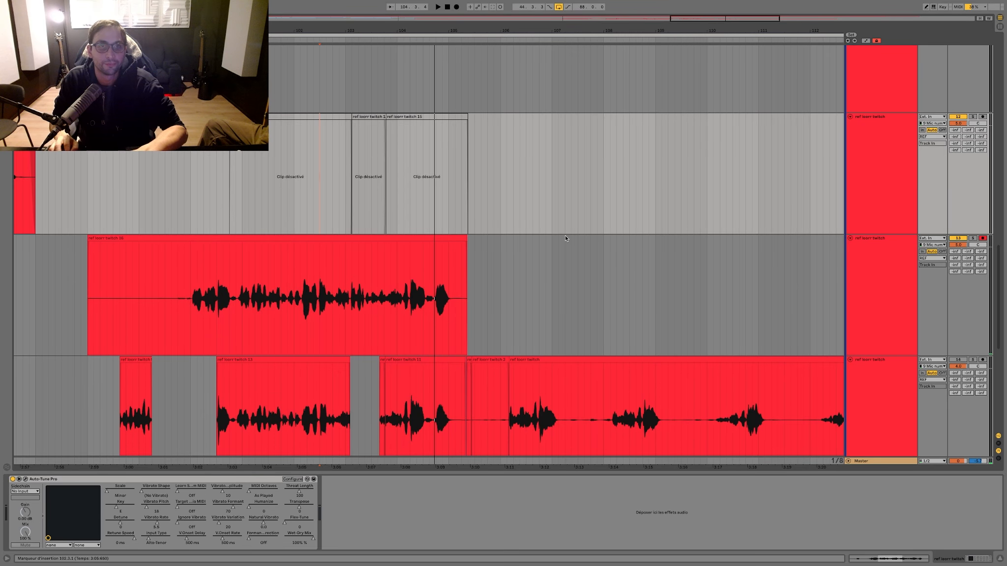
{"action": "key", "text": "space"}
{"action": "left_click", "coordinate": [327, 281]}
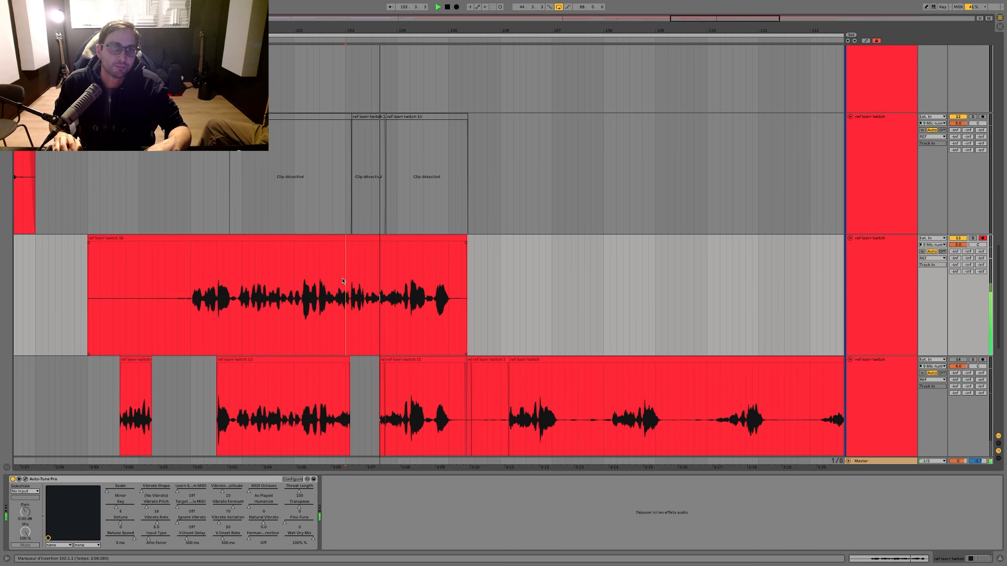
{"action": "left_click", "coordinate": [339, 278]}
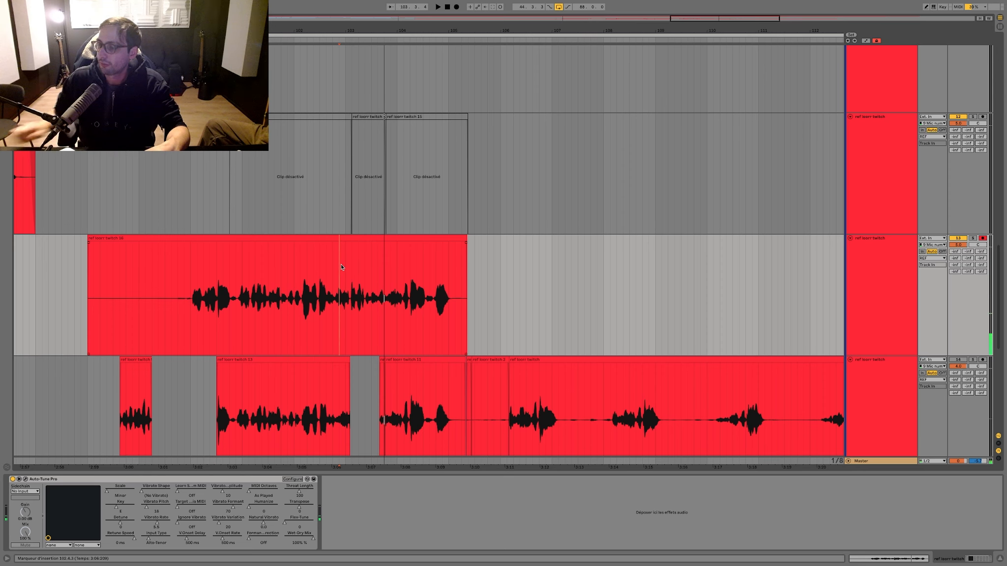
{"action": "left_click", "coordinate": [357, 237]}
{"action": "key", "text": "space"}
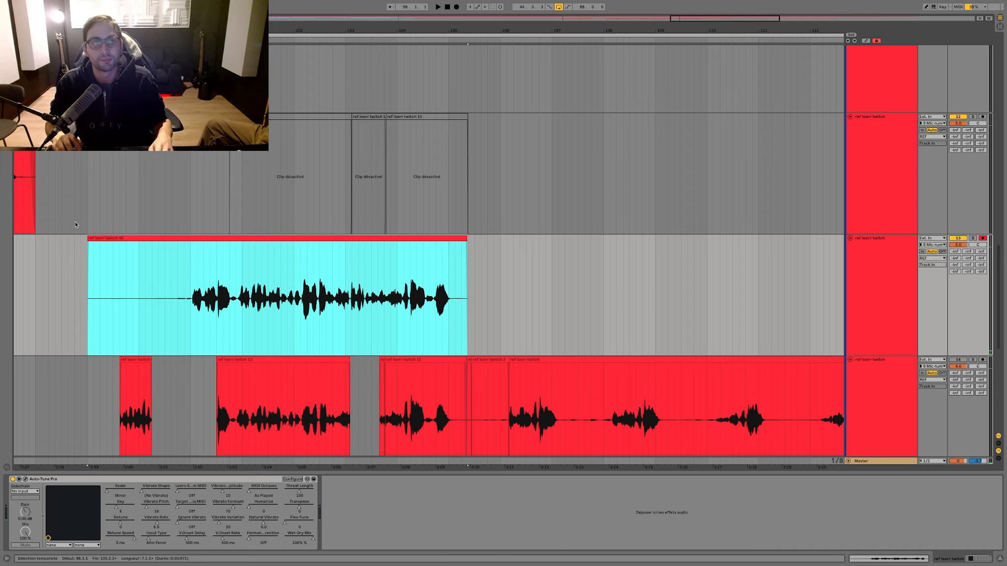
Step: Record two more full takes from bar 98 over the armed ref track, saving the set after each one
{"action": "key", "text": "F9"}
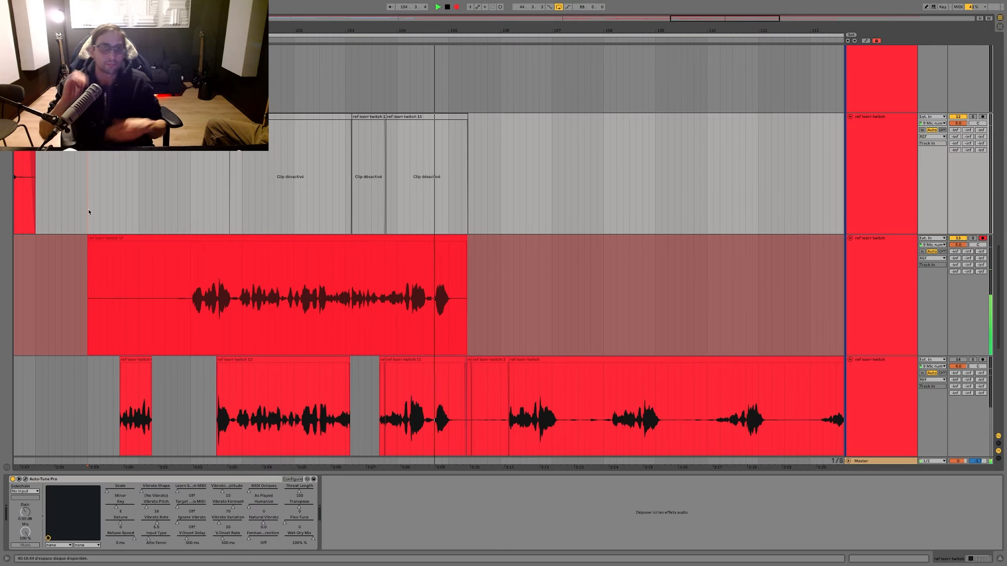
{"action": "key", "text": "space"}
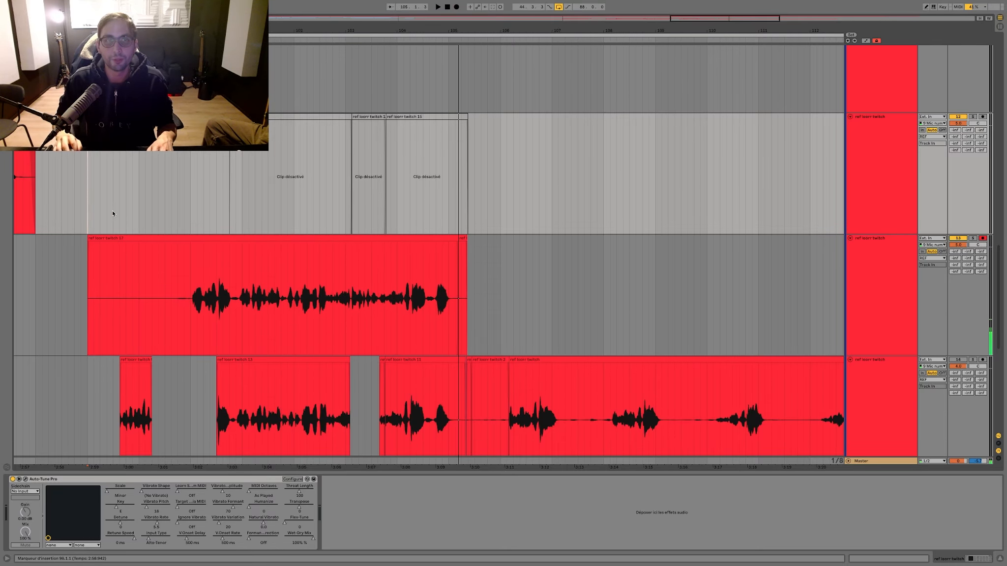
{"action": "key", "text": "ctrl+s"}
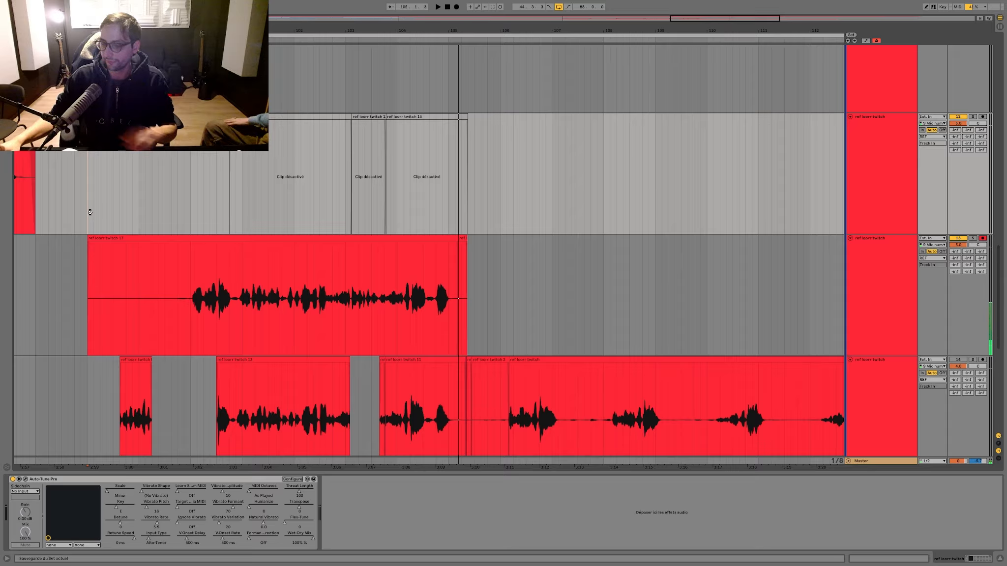
{"action": "key", "text": "F9"}
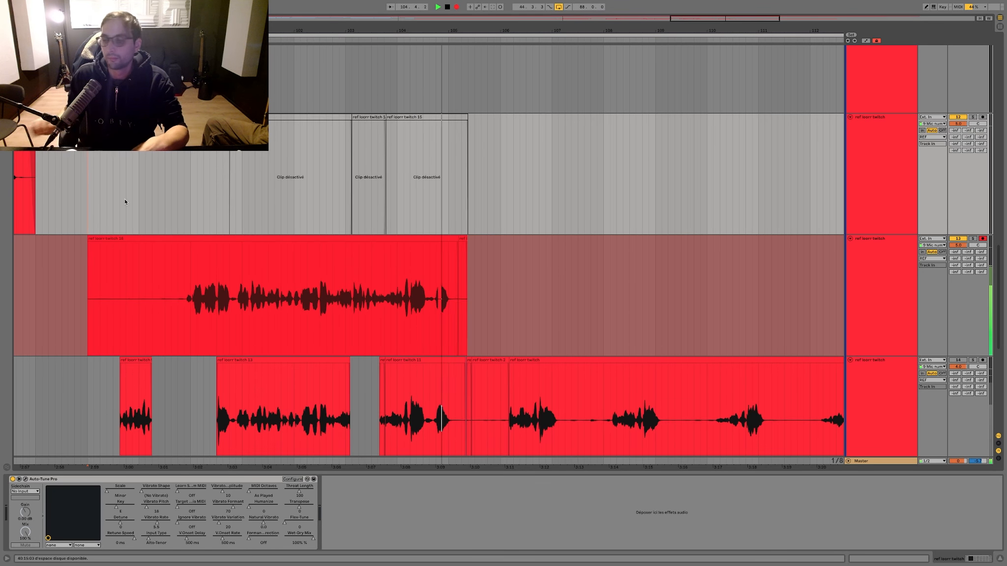
{"action": "key", "text": "space"}
{"action": "key", "text": "ctrl+s"}
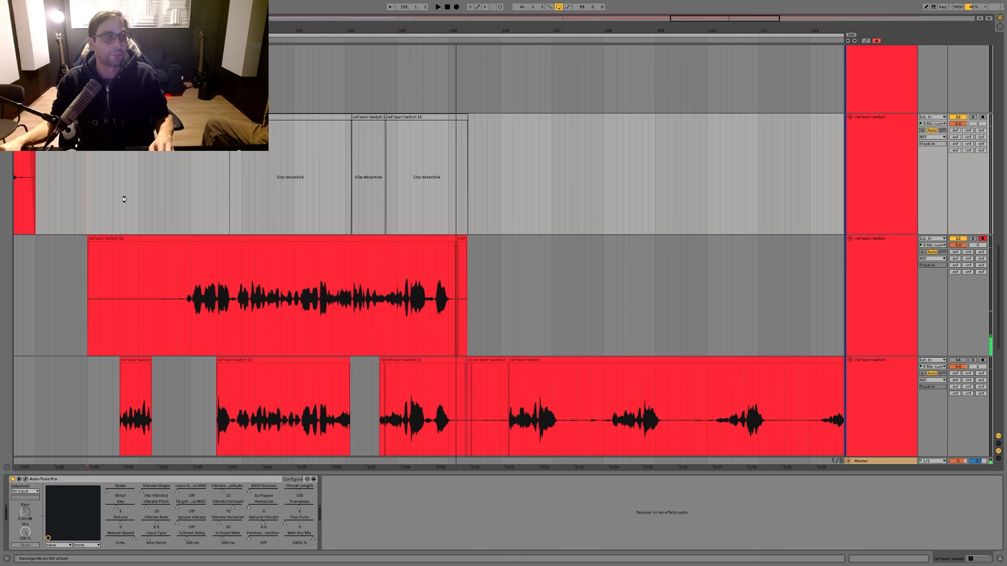
Step: Record one more full take over the armed ref track from bar 98 and save the set
{"action": "key", "text": "F9"}
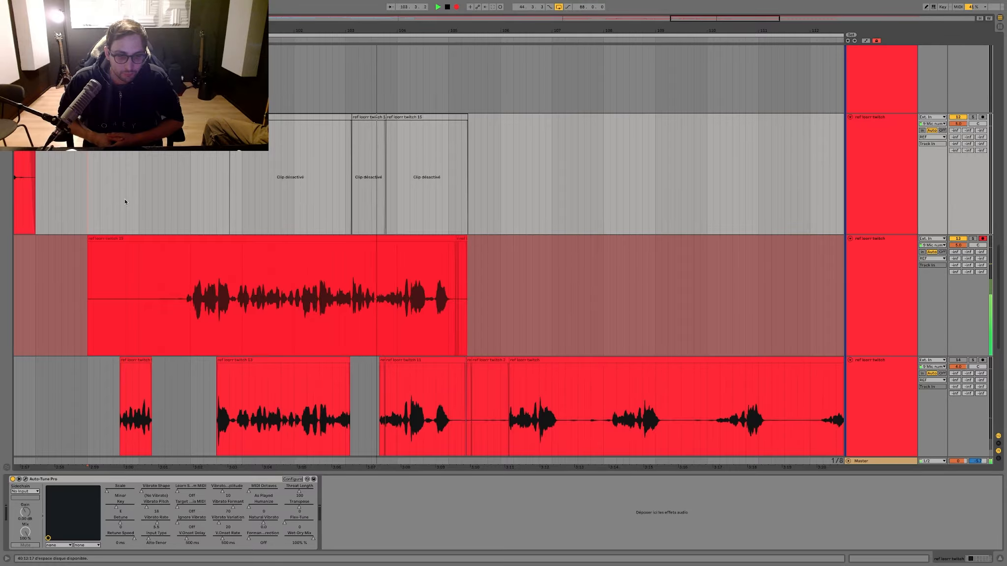
{"action": "key", "text": "space"}
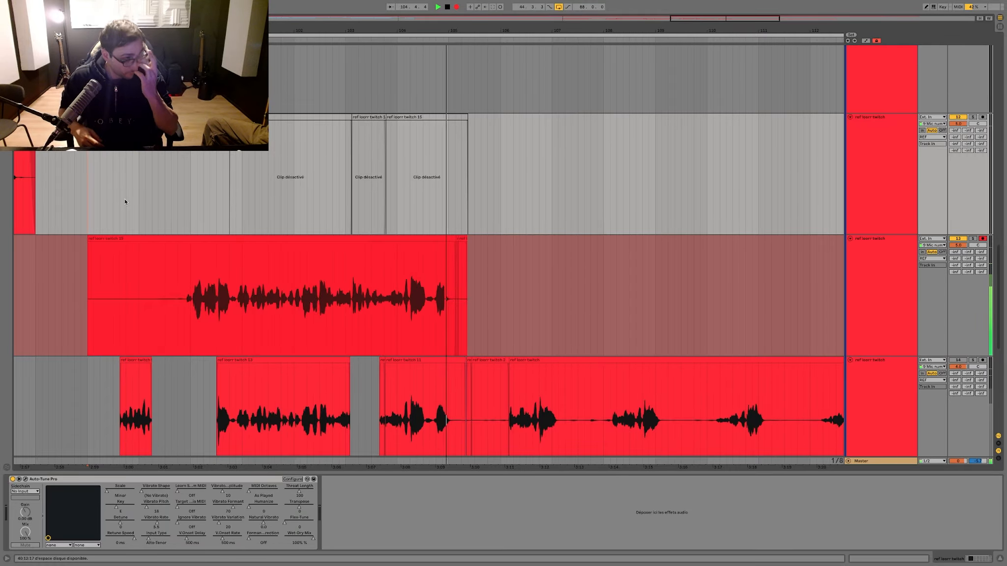
{"action": "key", "text": "ctrl+s"}
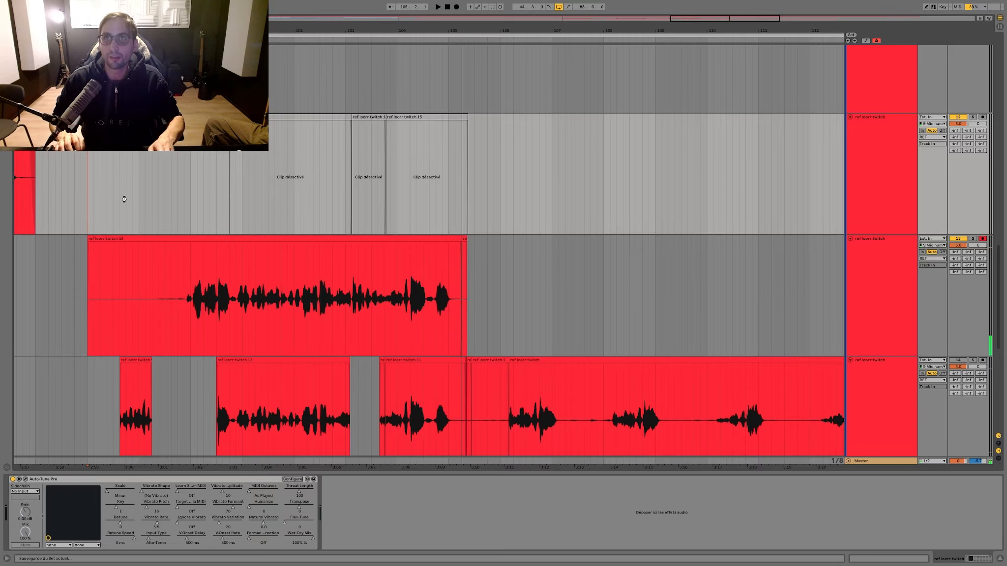
Step: Record over the existing take from bar 98 and play the new take back from just before 100.4.1
{"action": "left_click_drag", "start_coordinate": [500, 261], "coordinate": [88, 246]}
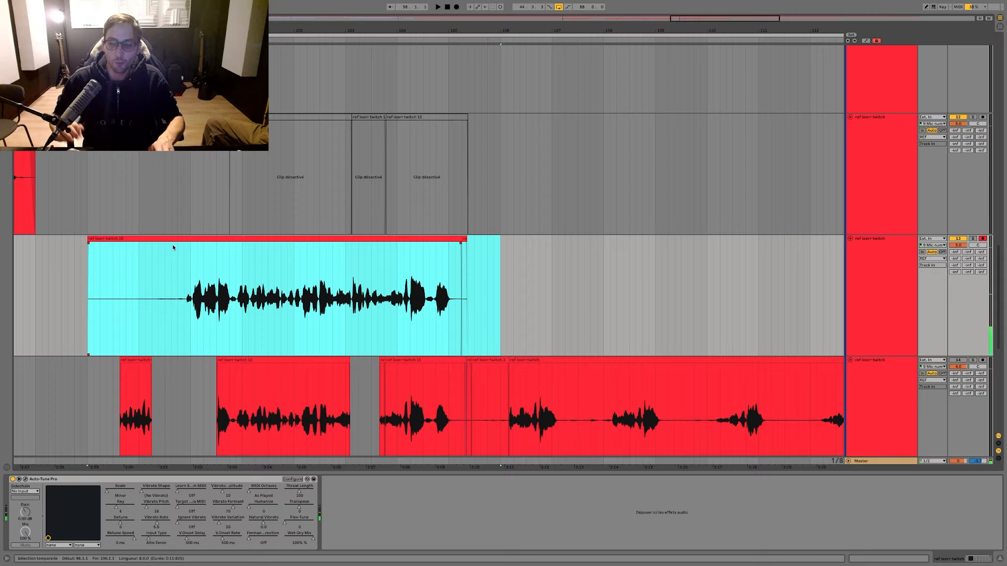
{"action": "key", "text": "F9"}
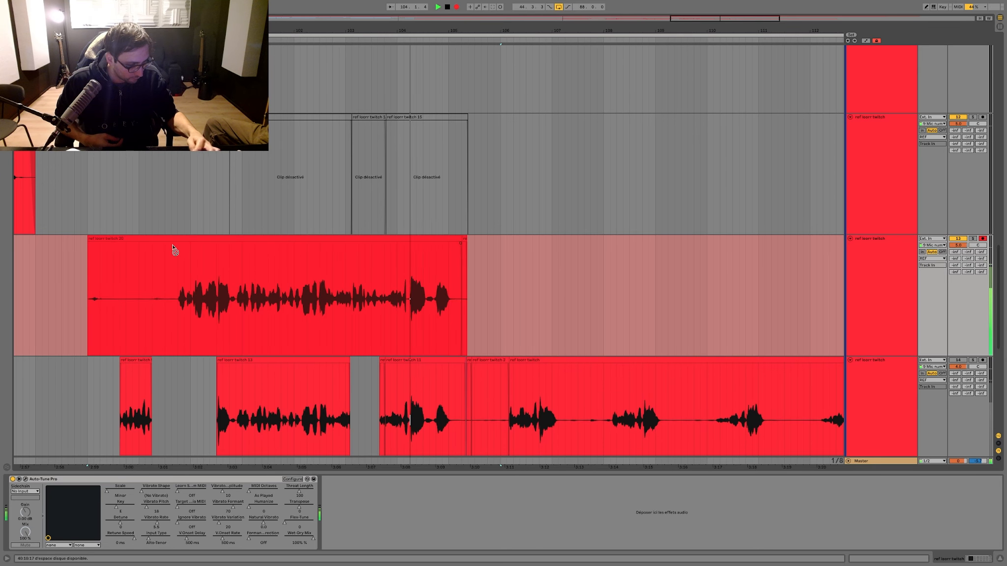
{"action": "key", "text": "space"}
{"action": "left_click", "coordinate": [217, 248]}
{"action": "key", "text": "space"}
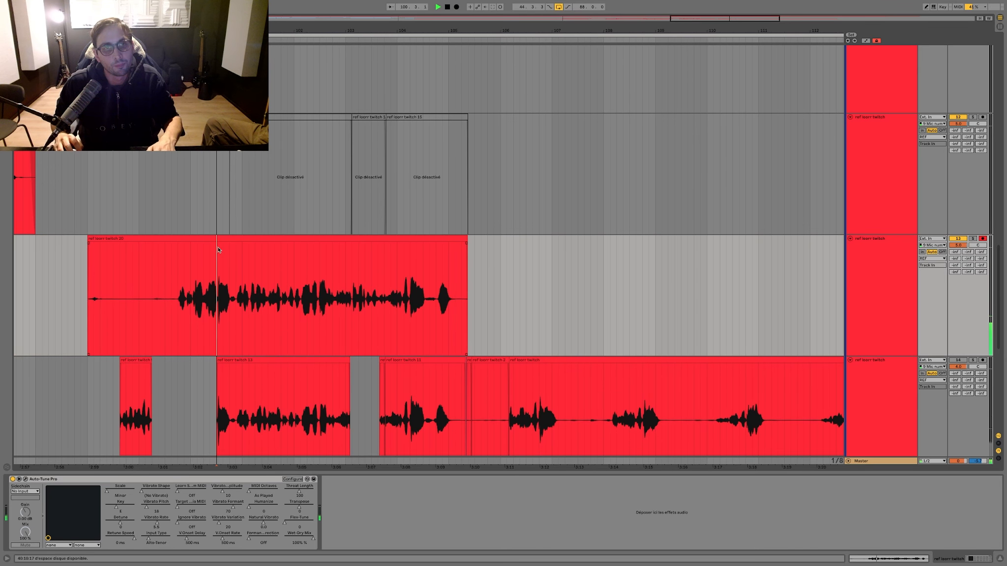
{"action": "left_click", "coordinate": [228, 250]}
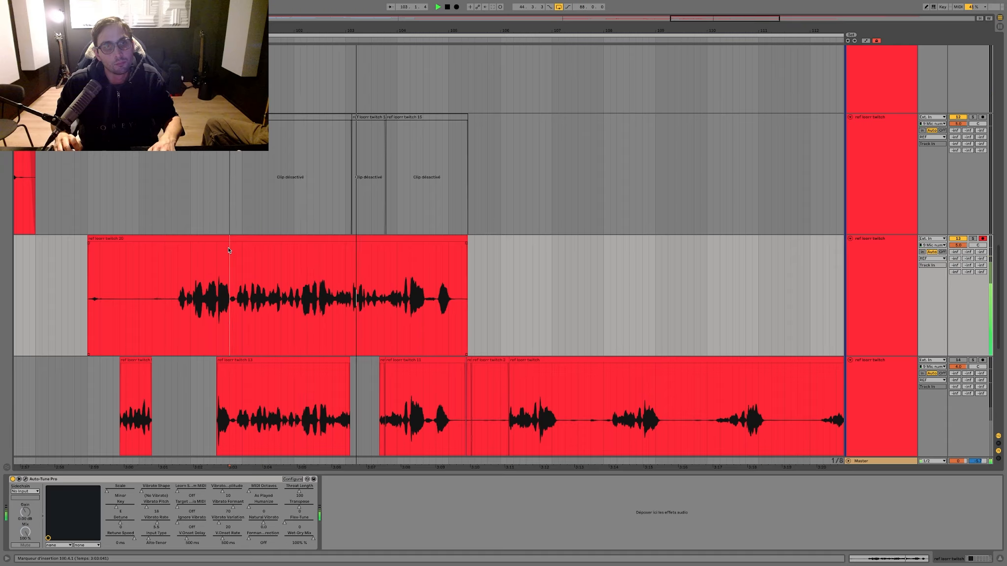
Step: Delete the new take's audio before 100.4.1 and move the remaining clip down onto the lowest ref track
{"action": "left_click_drag", "start_coordinate": [229, 250], "coordinate": [15, 266]}
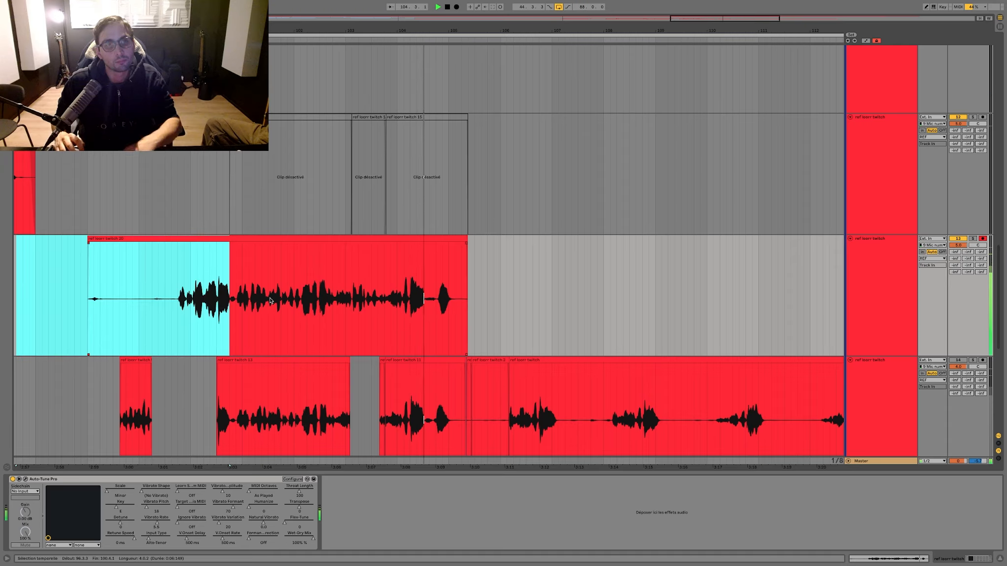
{"action": "key", "text": "Delete"}
{"action": "left_click", "coordinate": [305, 275]}
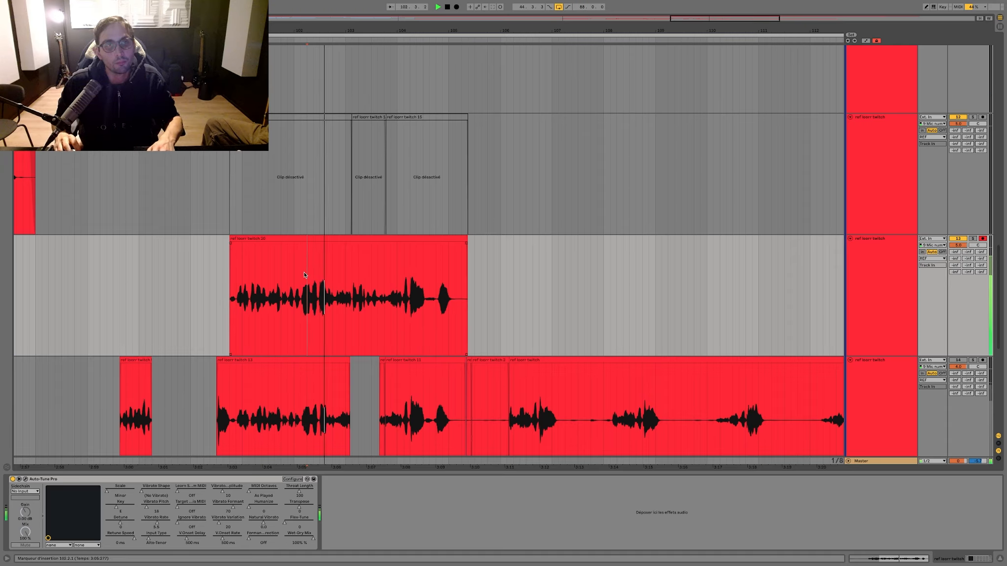
{"action": "left_click", "coordinate": [976, 239]}
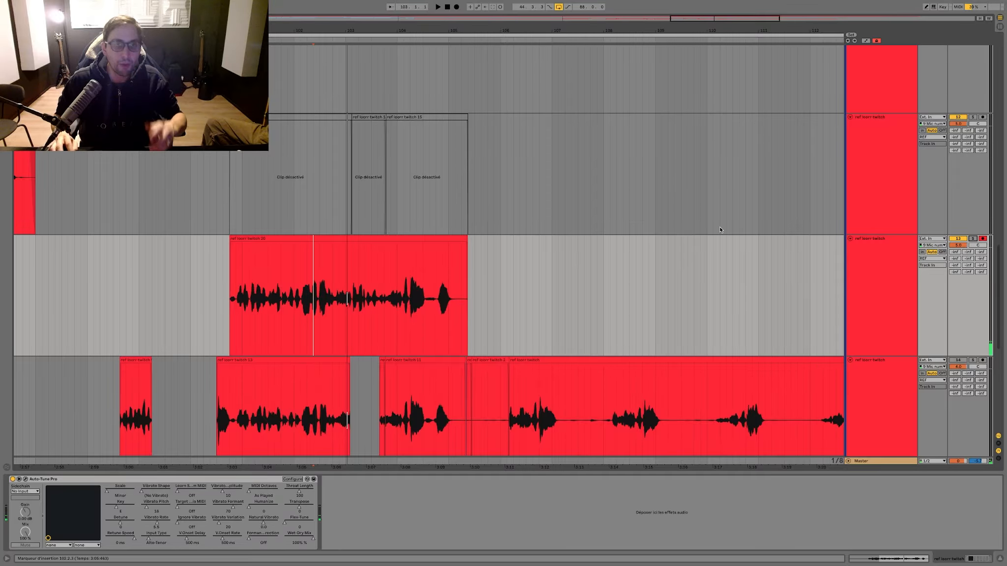
{"action": "left_click_drag", "start_coordinate": [359, 241], "coordinate": [359, 386]}
Step: Record two takes in a row from bar 98 on the emptied armed ref track
{"action": "left_click", "coordinate": [86, 316]}
{"action": "key", "text": "F9"}
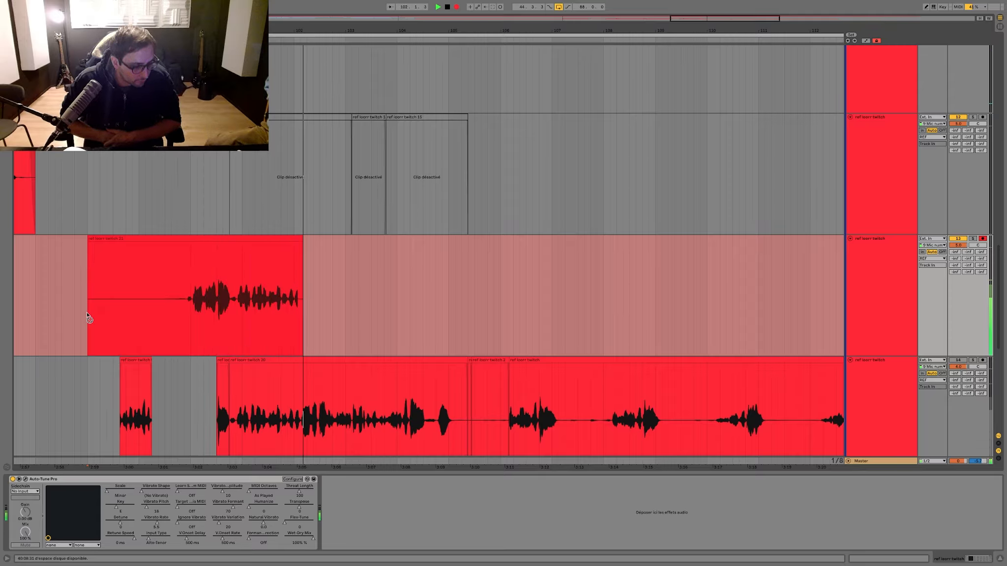
{"action": "left_click", "coordinate": [89, 317]}
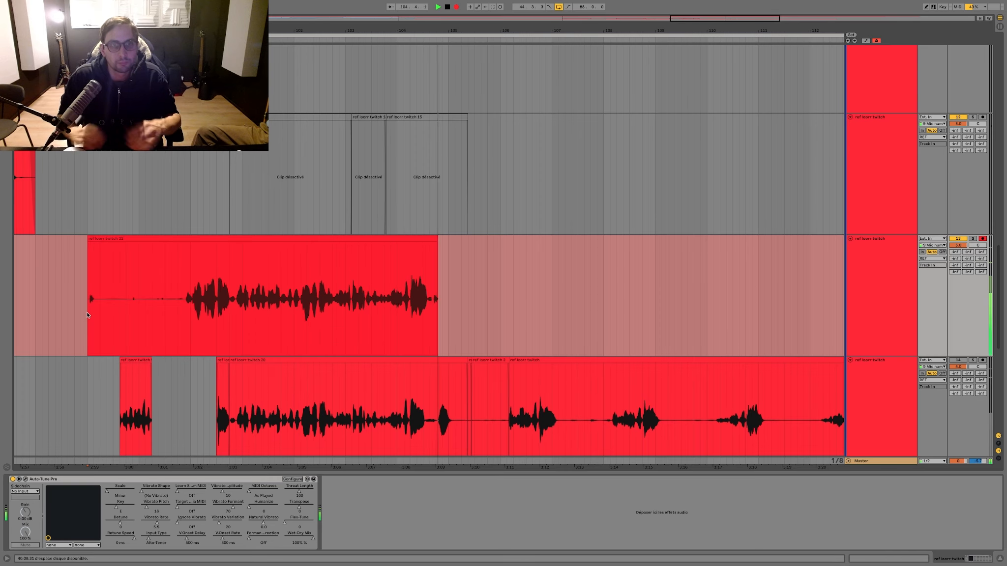
{"action": "left_click", "coordinate": [293, 266]}
Step: Split the lowest ref track's clip at about 103.1.3 and move its second part up onto the new take
{"action": "left_click_drag", "start_coordinate": [340, 31], "coordinate": [342, 256]}
{"action": "left_click", "coordinate": [645, 371]}
{"action": "key", "text": "ctrl+e"}
{"action": "left_click_drag", "start_coordinate": [647, 370], "coordinate": [651, 357]}
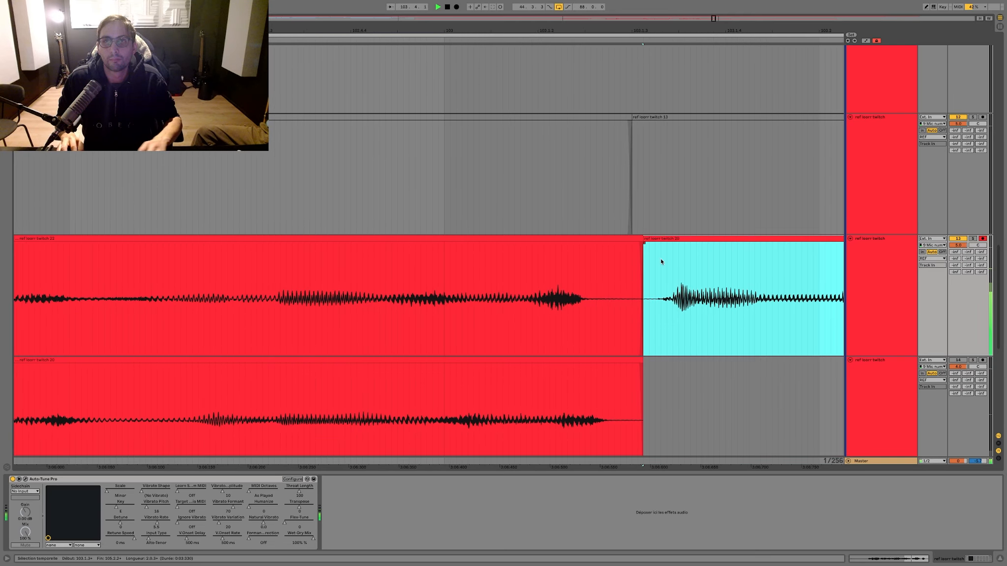
Step: Delete the new take's audio before 100.4.1 and play back the trimmed comp
{"action": "scroll", "coordinate": [661, 261], "scroll_direction": "down", "scroll_amount": 10}
{"action": "left_click", "coordinate": [402, 278]}
{"action": "key", "text": "space"}
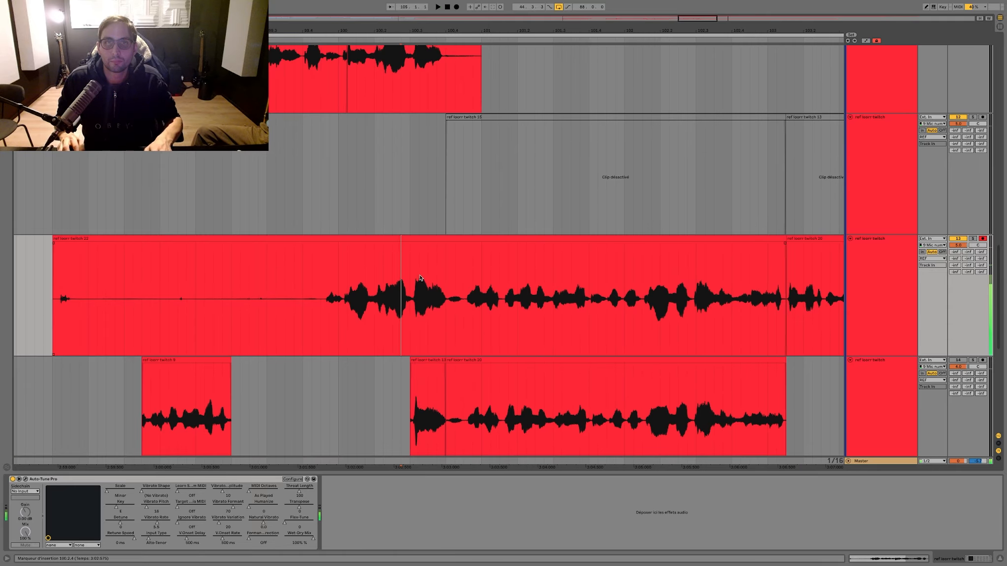
{"action": "left_click_drag", "start_coordinate": [445, 279], "coordinate": [210, 280]}
{"action": "key", "text": "space"}
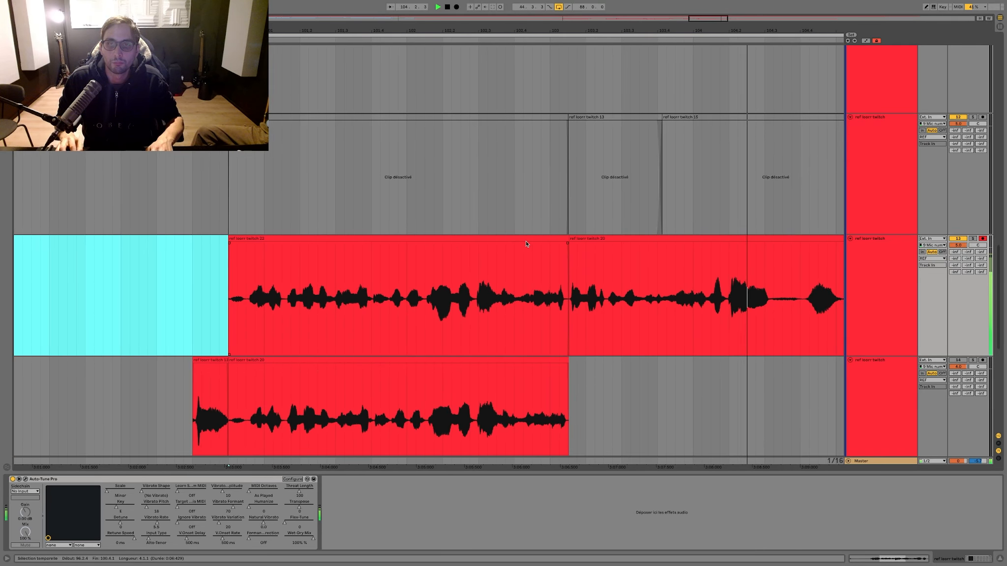
{"action": "key", "text": "space"}
{"action": "key", "text": "space"}
Step: Shift the join between the two comped clips earlier to just after 102.4 and play across it
{"action": "left_click_drag", "start_coordinate": [570, 240], "coordinate": [532, 241]}
{"action": "left_click", "coordinate": [494, 268]}
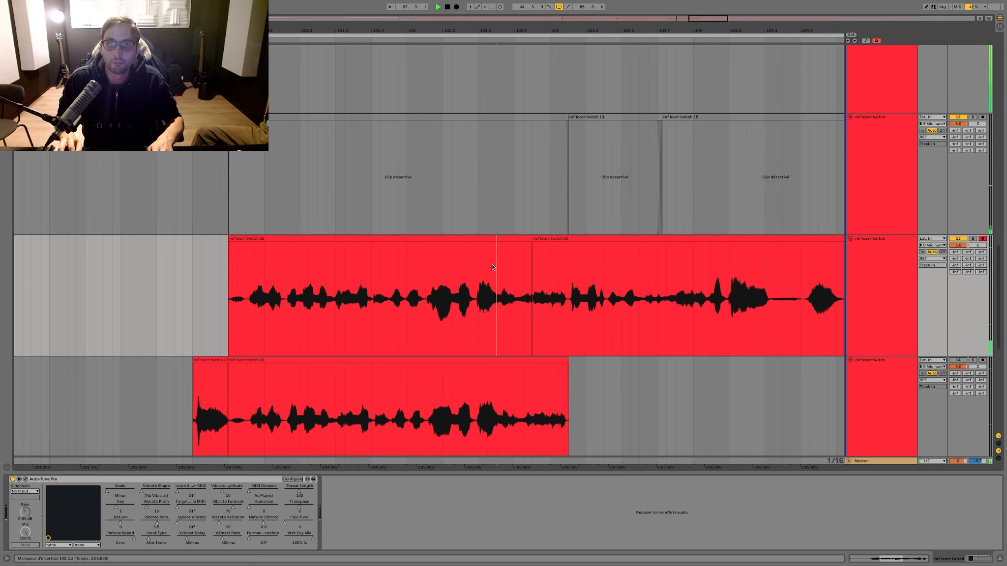
{"action": "left_click", "coordinate": [202, 259]}
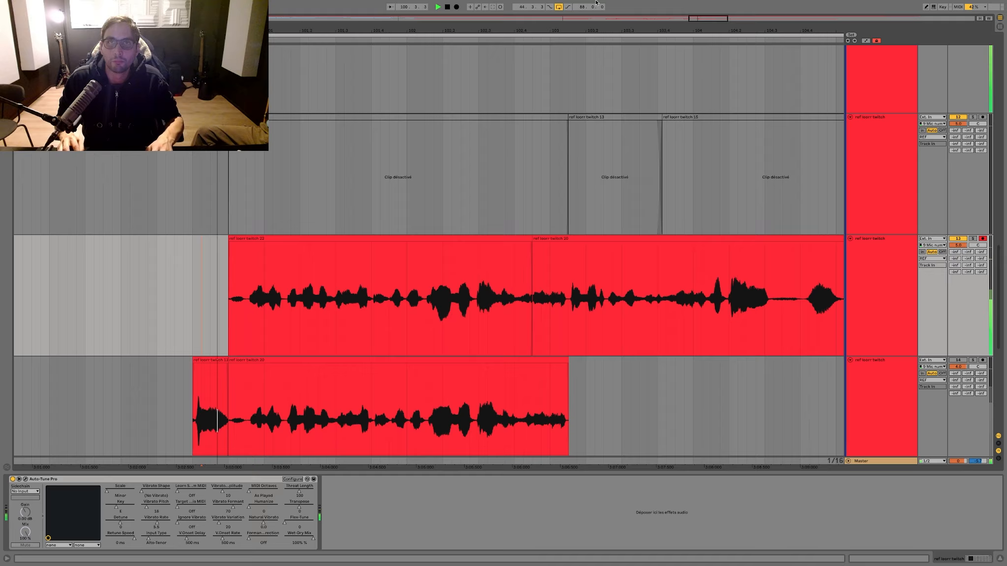
{"action": "scroll", "coordinate": [557, 282], "scroll_direction": "up", "scroll_amount": 10}
{"action": "scroll", "coordinate": [396, 282], "scroll_direction": "left", "scroll_amount": 8}
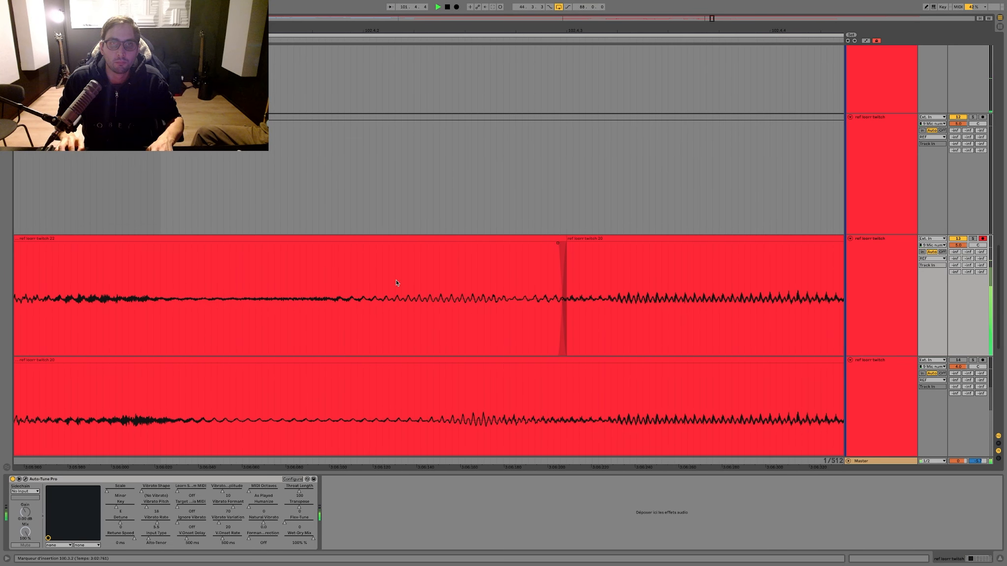
{"action": "mouse_move", "coordinate": [569, 243]}
{"action": "left_mouse_down"}
{"action": "mouse_move", "coordinate": [578, 240]}
{"action": "mouse_move", "coordinate": [258, 240]}
{"action": "left_mouse_up"}
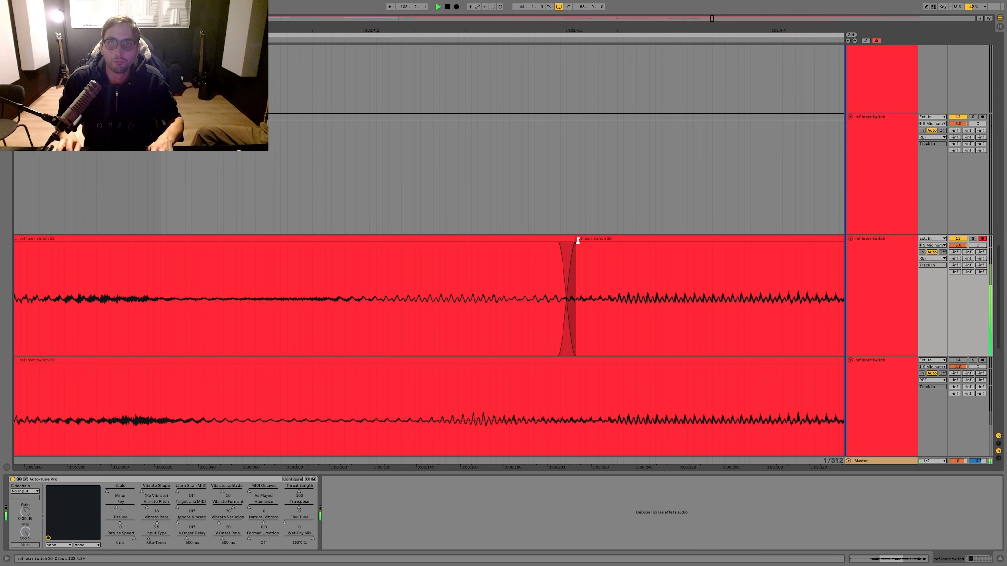
{"action": "scroll", "coordinate": [234, 221], "scroll_direction": "left", "scroll_amount": 6}
{"action": "left_click", "coordinate": [160, 192]}
{"action": "key", "text": "space"}
{"action": "key", "text": "space"}
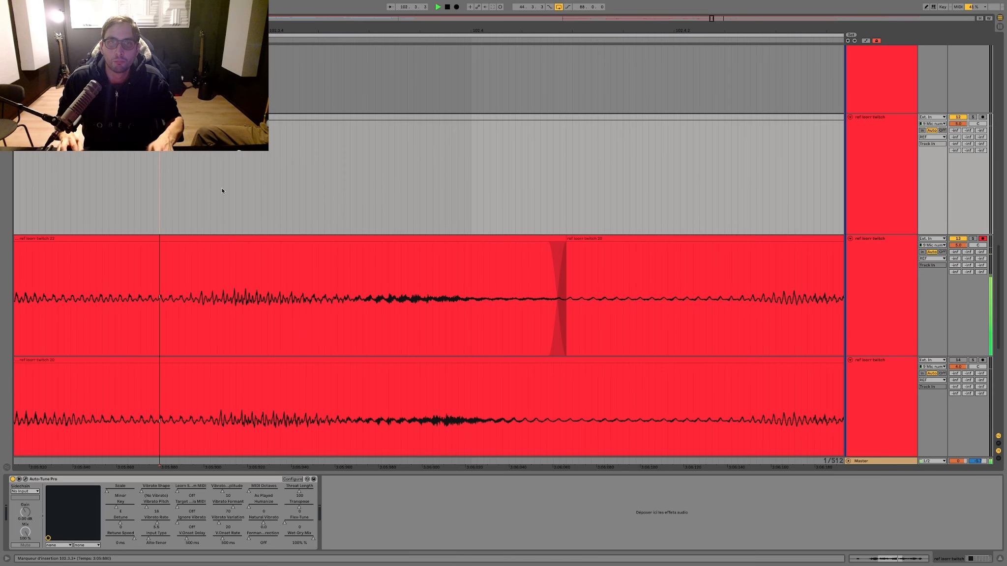
Step: Play back the comped section from several points in bars 101 and 102 to check the new join
{"action": "left_click_drag", "start_coordinate": [474, 29], "coordinate": [473, 5]}
{"action": "left_click", "coordinate": [299, 141]}
{"action": "key", "text": "space"}
{"action": "key", "text": "space"}
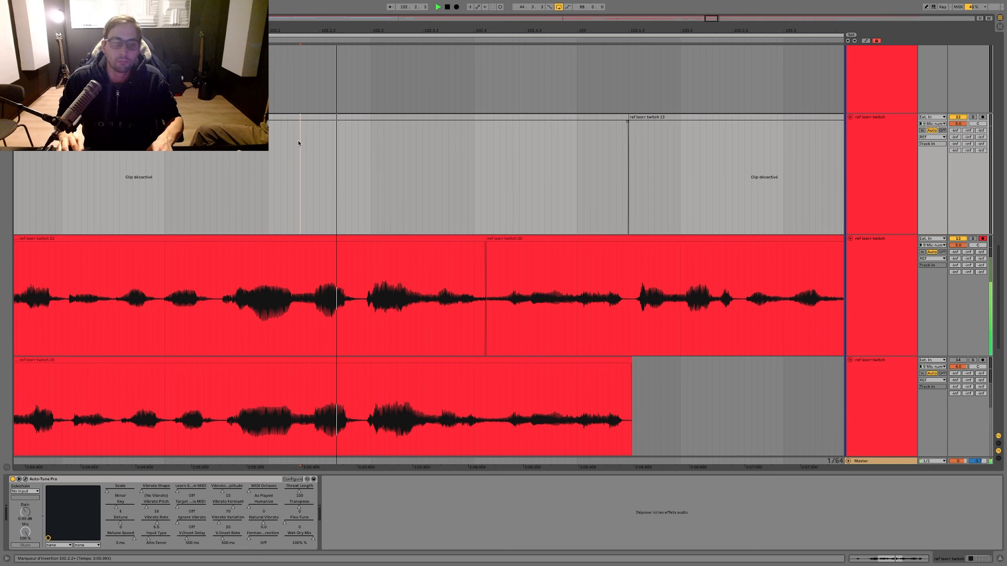
{"action": "scroll", "coordinate": [222, 186], "scroll_direction": "left", "scroll_amount": 4}
{"action": "left_click", "coordinate": [218, 189]}
{"action": "key", "text": "space"}
{"action": "key", "text": "space"}
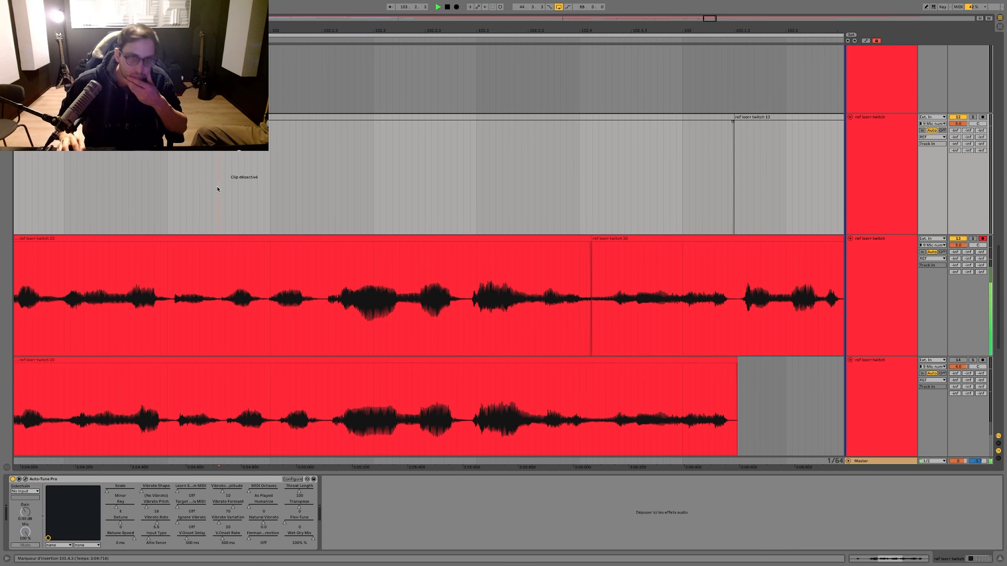
Step: Move the comped clips down onto the lowest ref track, replacing the clip from 100.4.1
{"action": "key", "text": "minus"}
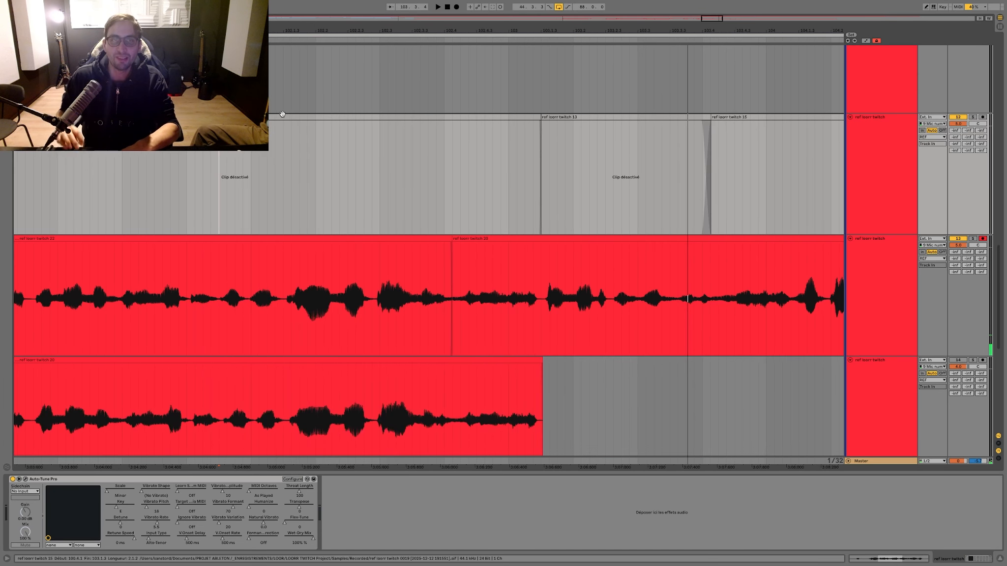
{"action": "key", "text": "minus"}
{"action": "key", "text": "minus"}
{"action": "mouse_move", "coordinate": [545, 345]}
{"action": "left_mouse_down"}
{"action": "mouse_move", "coordinate": [91, 276]}
{"action": "mouse_move", "coordinate": [160, 263]}
{"action": "mouse_move", "coordinate": [167, 393]}
{"action": "left_mouse_up"}
{"action": "scroll", "coordinate": [170, 383], "scroll_direction": "left", "scroll_amount": 4}
Step: Record a fresh take from bar 98 on the cleared ref track and play it back from 100.4.1
{"action": "left_click", "coordinate": [175, 302]}
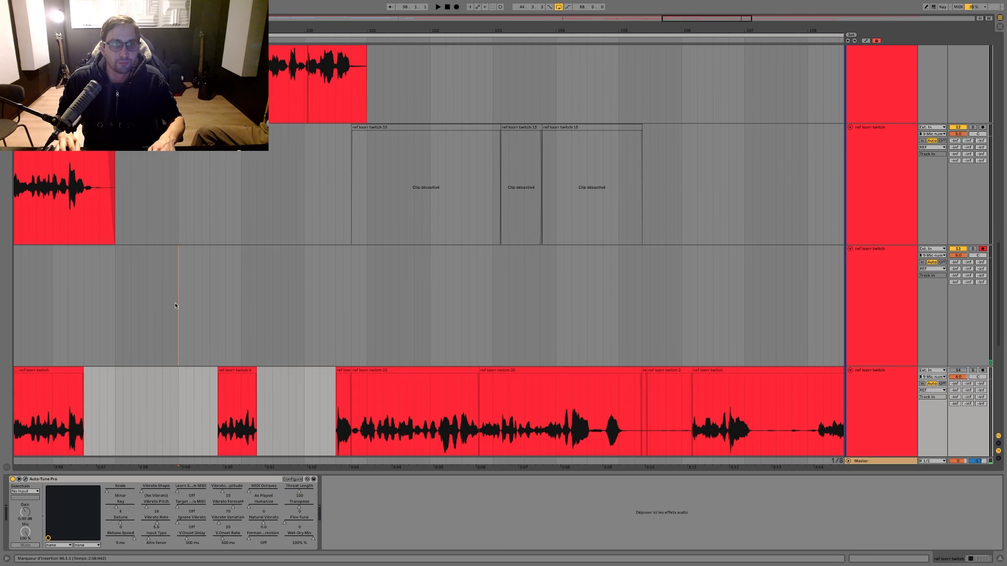
{"action": "key", "text": "F9"}
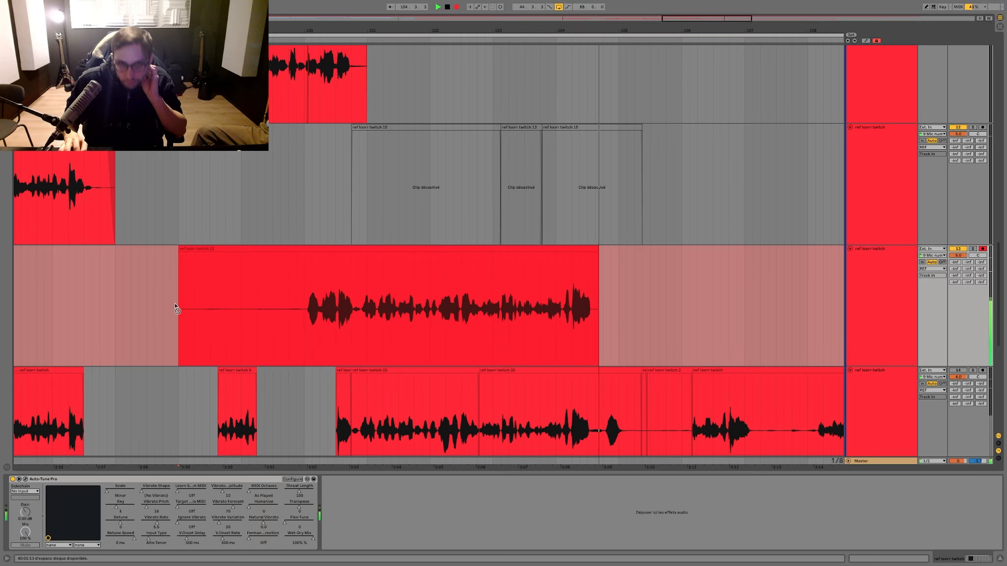
{"action": "key", "text": "space"}
{"action": "left_click", "coordinate": [351, 308]}
{"action": "key", "text": "space"}
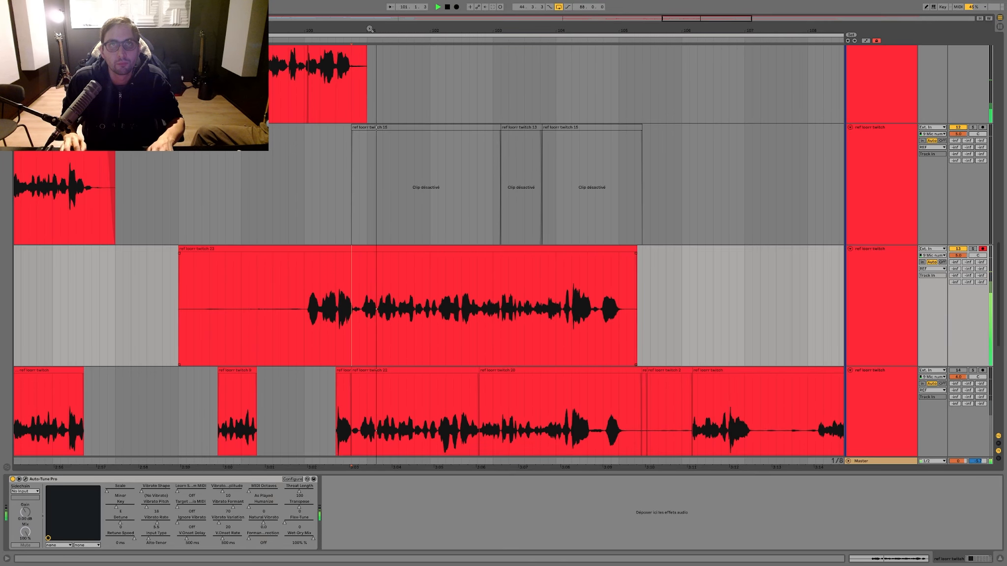
Step: Split the lowest ref track's comp at 101.4.1 and move the part from 100.4.1 up over the new take
{"action": "mouse_move", "coordinate": [378, 31]}
{"action": "left_mouse_down"}
{"action": "mouse_move", "coordinate": [378, 99]}
{"action": "mouse_move", "coordinate": [372, 91]}
{"action": "left_mouse_up"}
{"action": "left_click", "coordinate": [607, 388]}
{"action": "key", "text": "ctrl+e"}
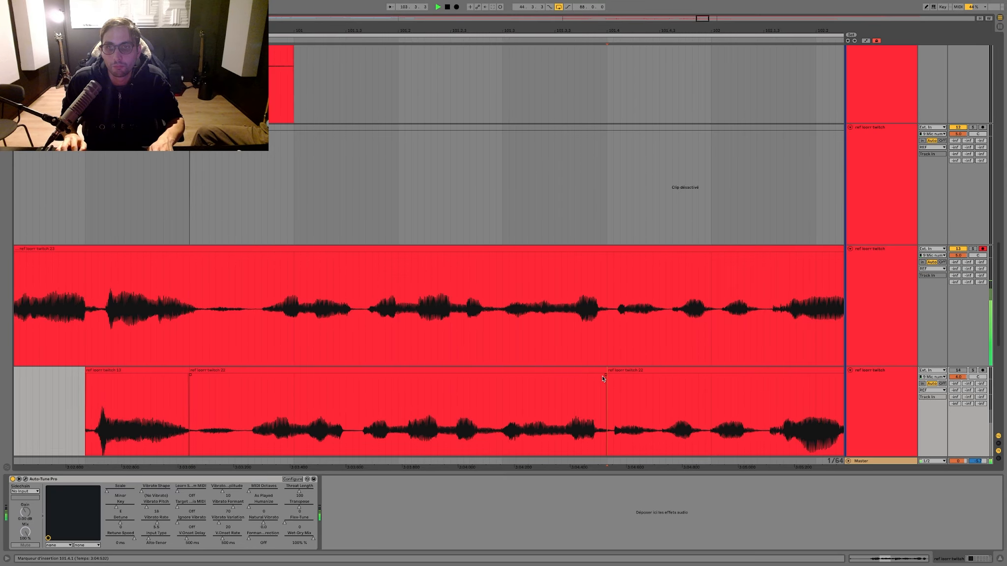
{"action": "left_click_drag", "start_coordinate": [601, 371], "coordinate": [600, 360]}
{"action": "key", "text": "space"}
{"action": "key", "text": "space"}
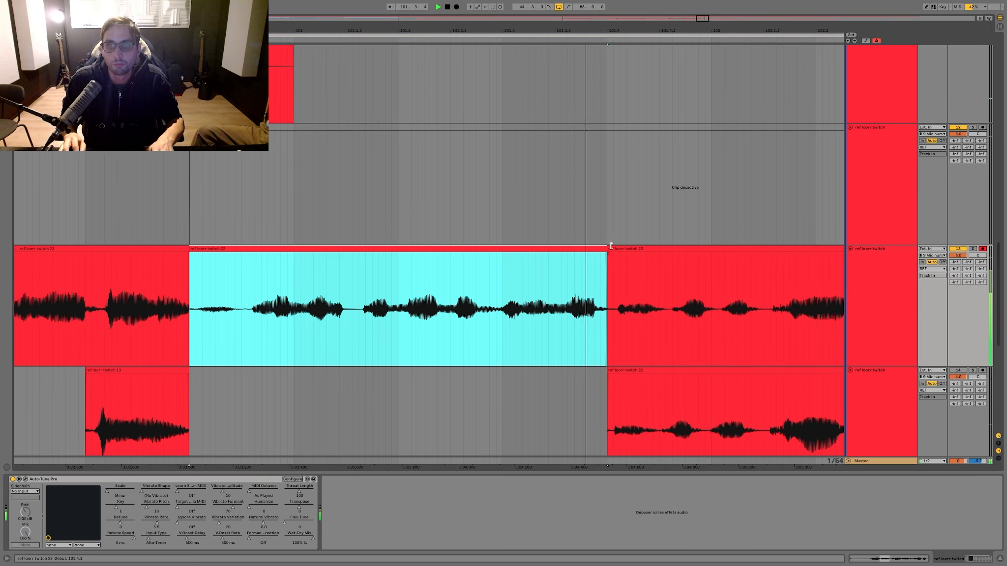
Step: Extend the moved clip's end to about 102.1.3 and play back the comp from just before its start
{"action": "left_click_drag", "start_coordinate": [608, 248], "coordinate": [764, 249]}
{"action": "left_click", "coordinate": [109, 185]}
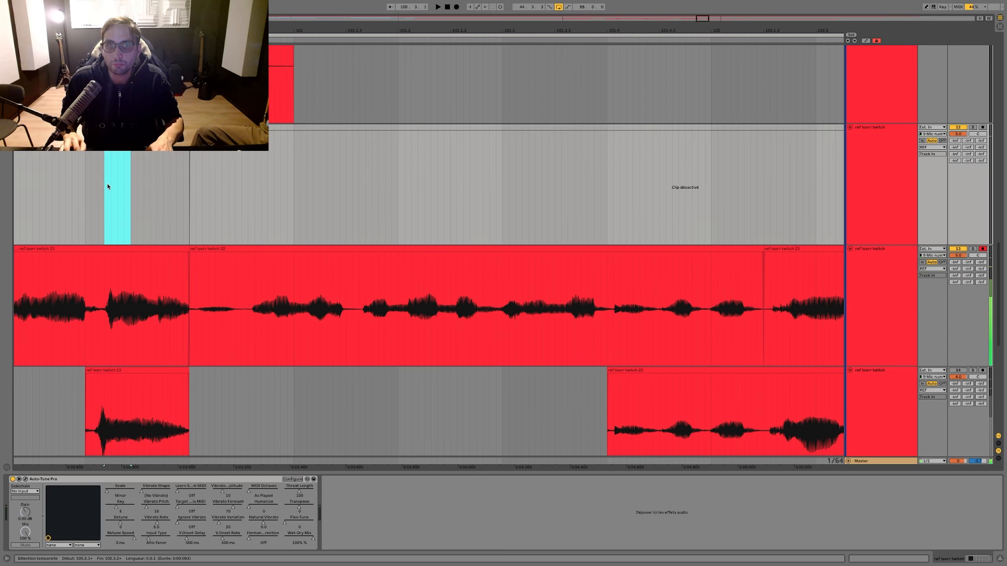
{"action": "key", "text": "space"}
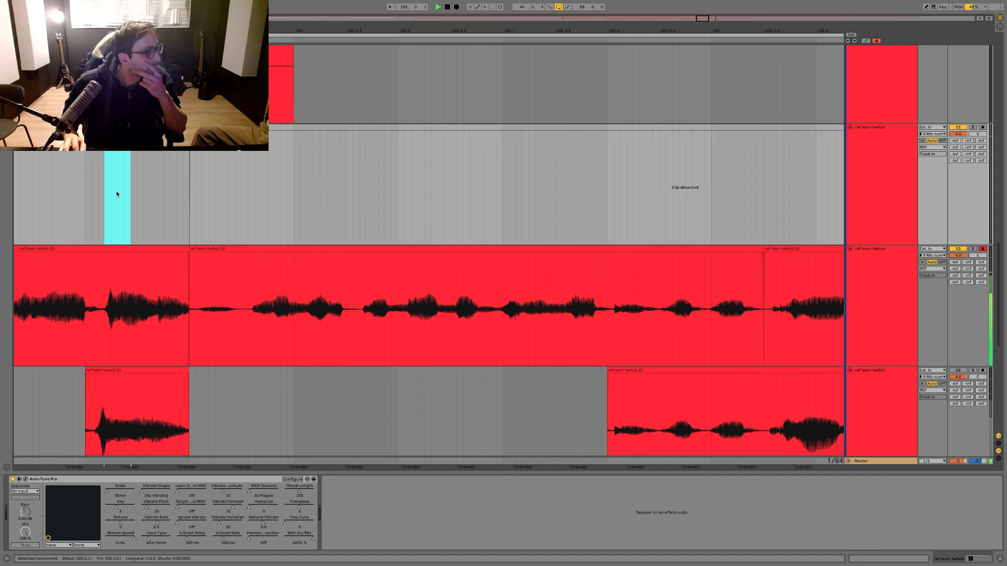
{"action": "key", "text": "space"}
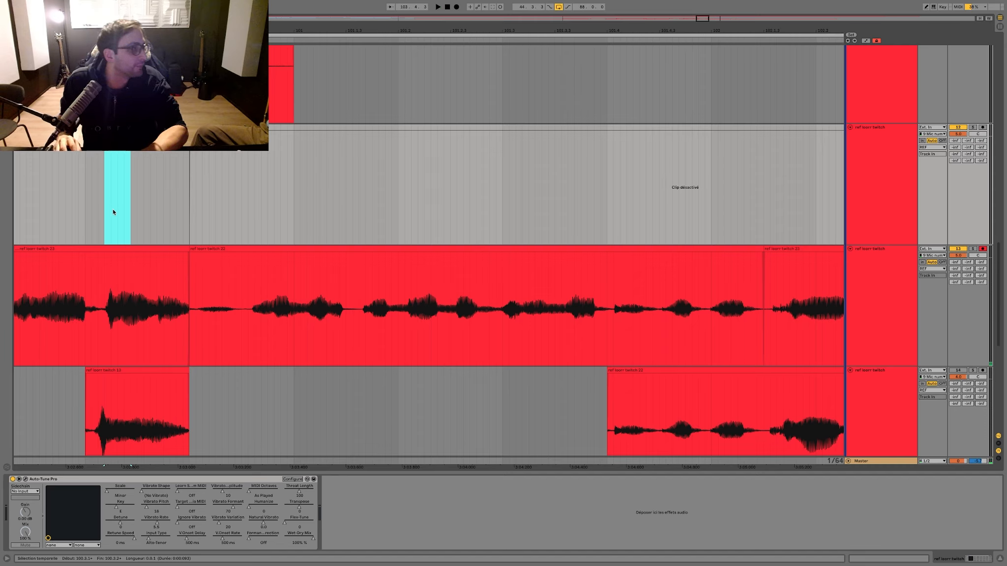
Step: Delete the new take's audio before 100.4.1 and add short fades at the comp's start and end
{"action": "left_click", "coordinate": [127, 249]}
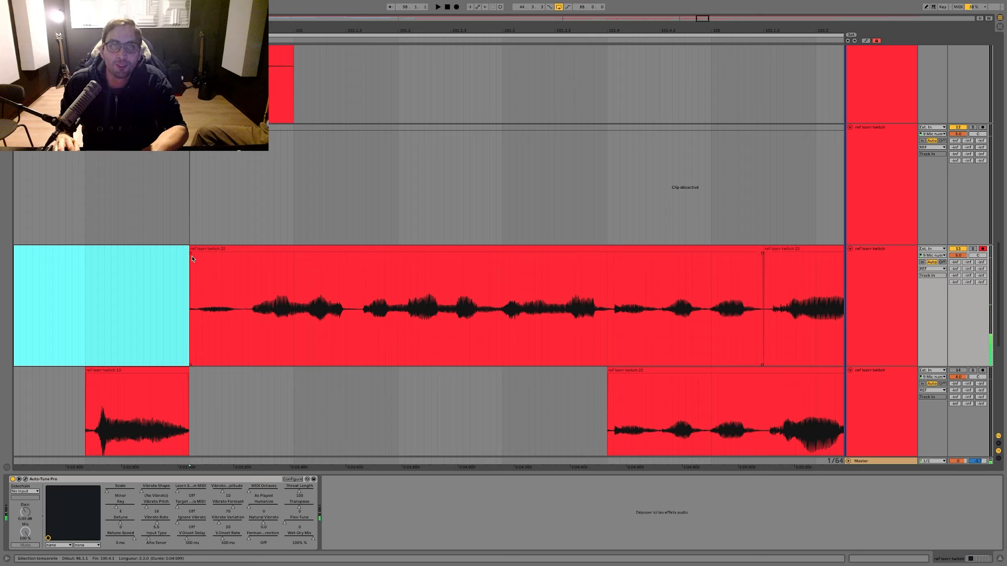
{"action": "left_click_drag", "start_coordinate": [191, 254], "coordinate": [216, 255]}
{"action": "left_click", "coordinate": [236, 268]}
{"action": "key", "text": "space"}
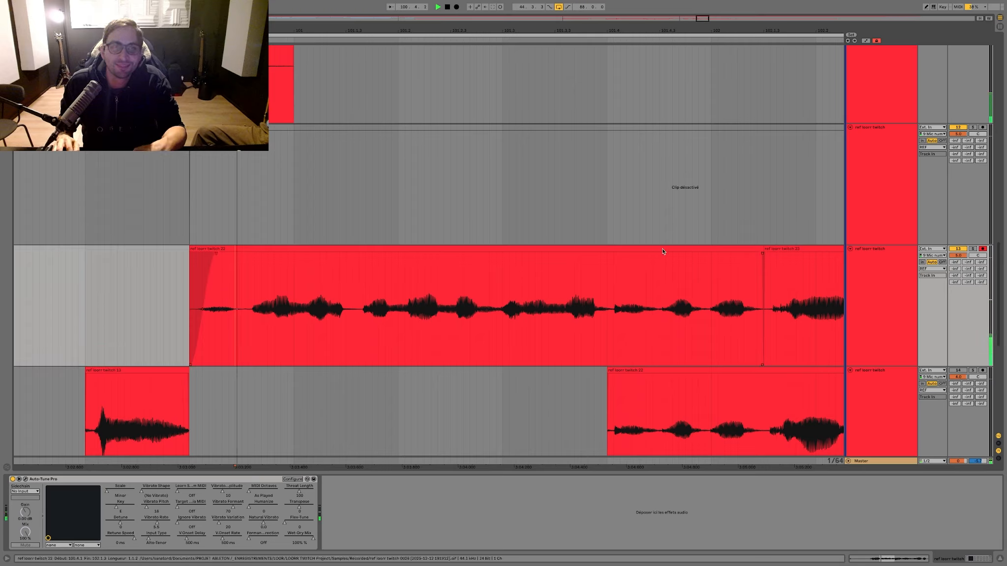
{"action": "left_click", "coordinate": [973, 249]}
{"action": "key", "text": "space"}
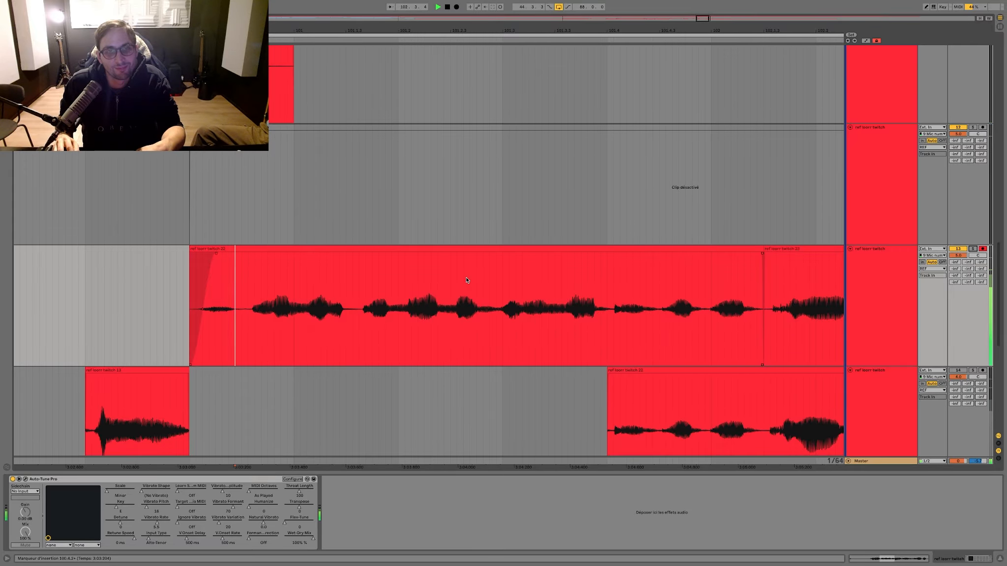
{"action": "scroll", "coordinate": [455, 188], "scroll_direction": "down", "scroll_amount": 10}
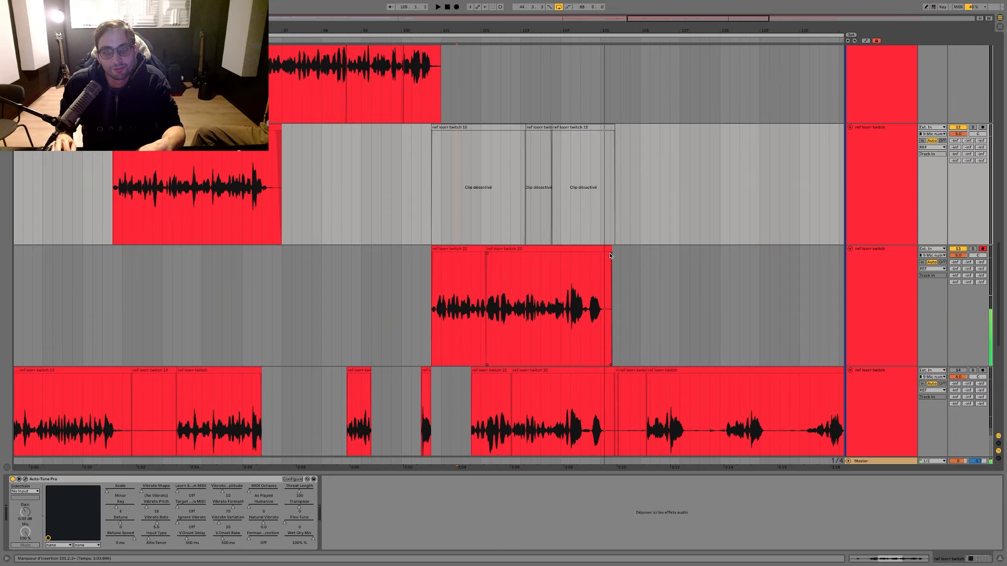
{"action": "left_click_drag", "start_coordinate": [610, 255], "coordinate": [603, 254]}
Step: Move the deactivated clips after 100.4.1 down to the lowest ref track and the finished comp up to the ref track they occupied
{"action": "left_click_drag", "start_coordinate": [650, 196], "coordinate": [446, 135]}
{"action": "left_click_drag", "start_coordinate": [448, 193], "coordinate": [447, 425]}
{"action": "mouse_move", "coordinate": [709, 297]}
{"action": "left_mouse_down"}
{"action": "mouse_move", "coordinate": [380, 297]}
{"action": "mouse_move", "coordinate": [432, 294]}
{"action": "left_mouse_up"}
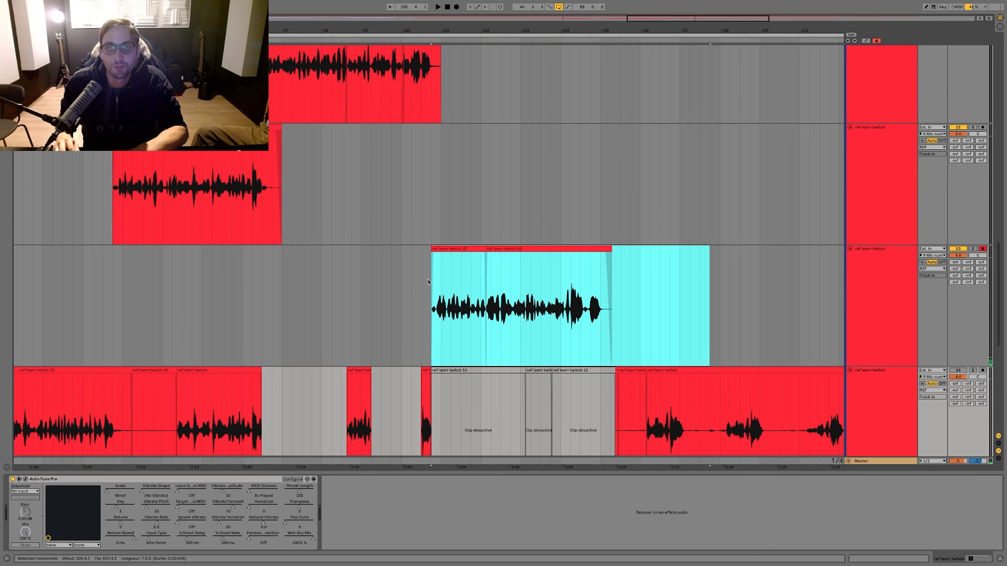
{"action": "left_click_drag", "start_coordinate": [461, 249], "coordinate": [464, 236]}
{"action": "left_click", "coordinate": [450, 294]}
Step: Review the arrangement's vocal tracks and play back the song from the start of the first lead vocal clip
{"action": "scroll", "coordinate": [449, 294], "scroll_direction": "down", "scroll_amount": 3}
{"action": "scroll", "coordinate": [449, 296], "scroll_direction": "down", "scroll_amount": 4}
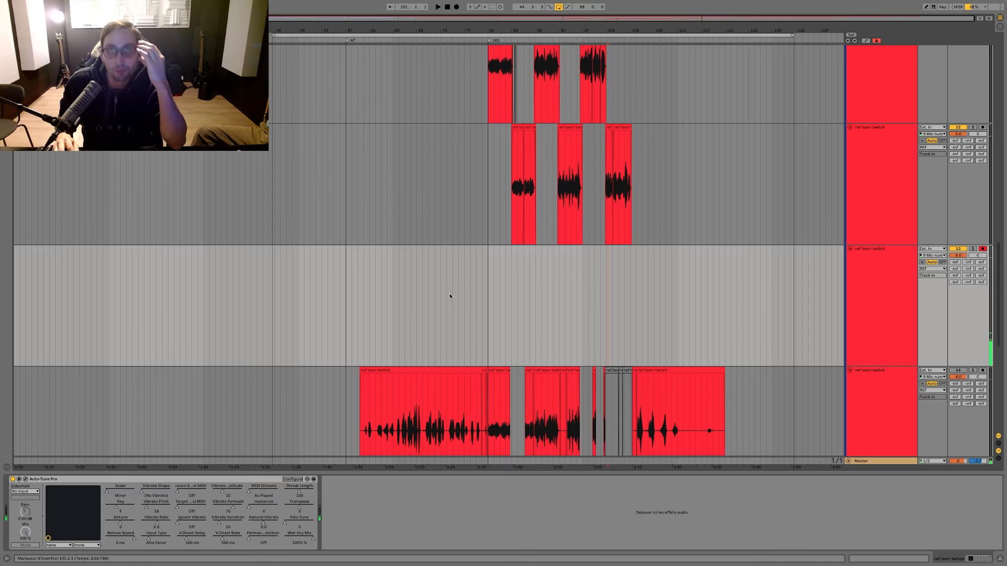
{"action": "scroll", "coordinate": [450, 298], "scroll_direction": "up", "scroll_amount": 10}
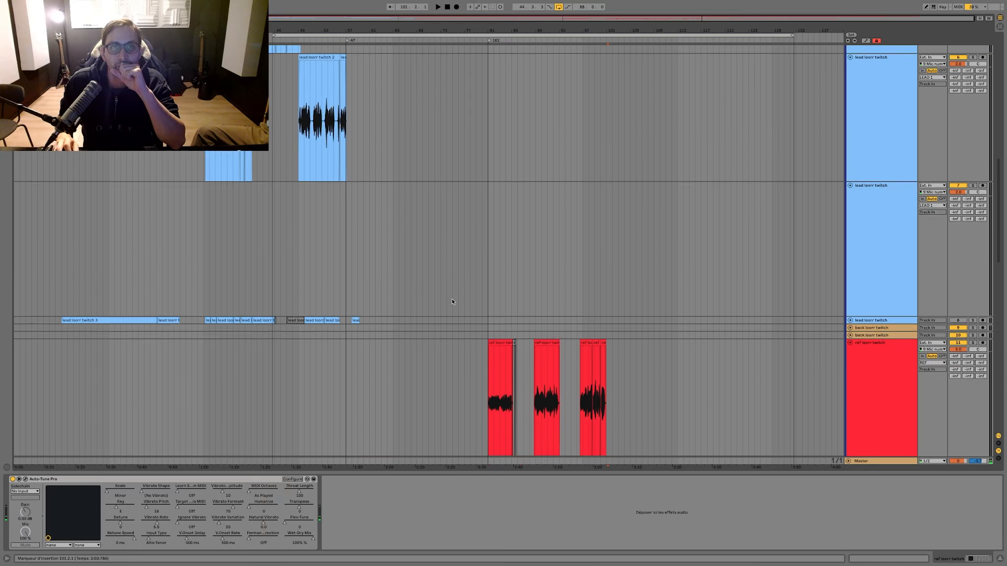
{"action": "scroll", "coordinate": [453, 302], "scroll_direction": "up", "scroll_amount": 3}
{"action": "scroll", "coordinate": [452, 302], "scroll_direction": "down", "scroll_amount": 8}
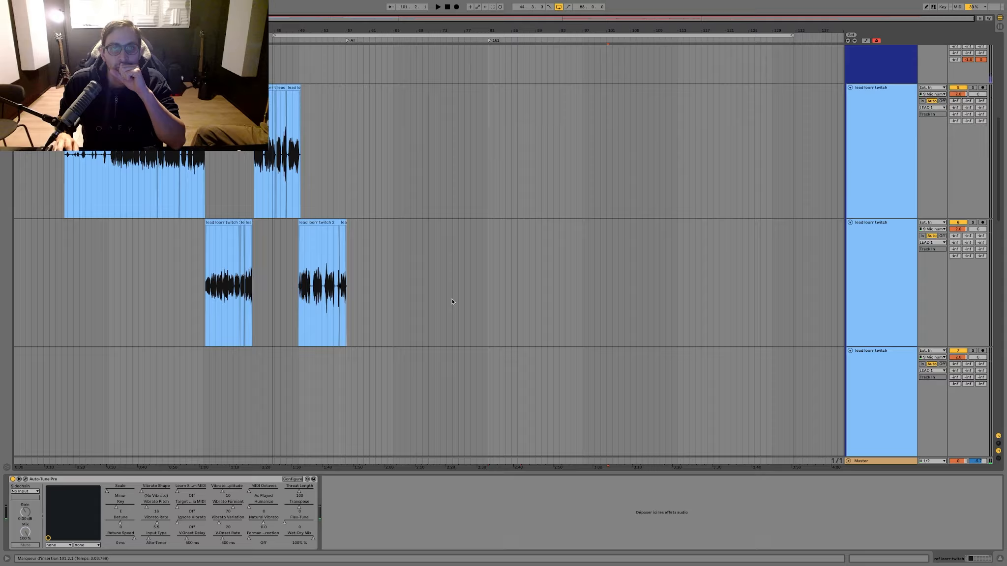
{"action": "scroll", "coordinate": [452, 302], "scroll_direction": "down", "scroll_amount": 8}
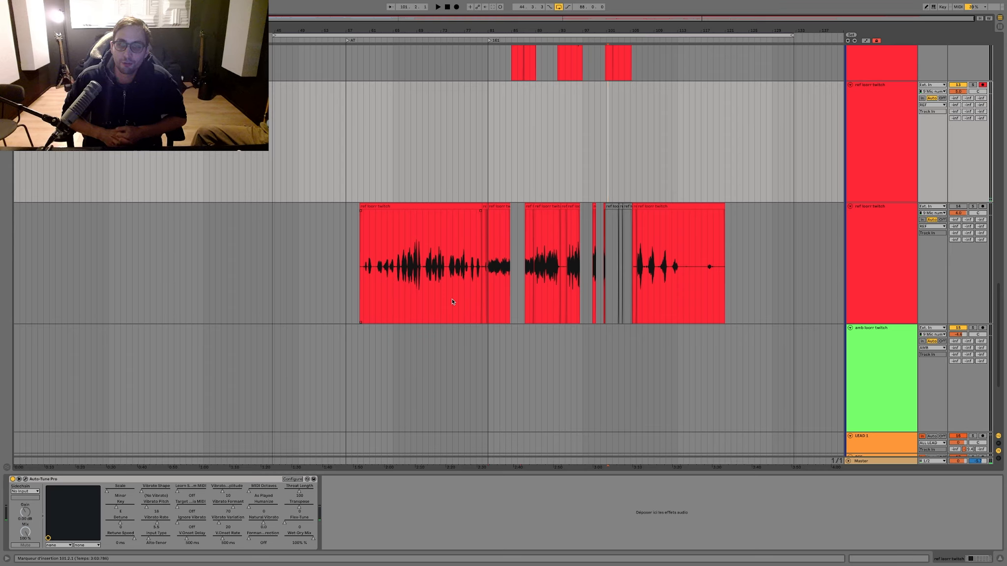
{"action": "scroll", "coordinate": [452, 301], "scroll_direction": "up", "scroll_amount": 15}
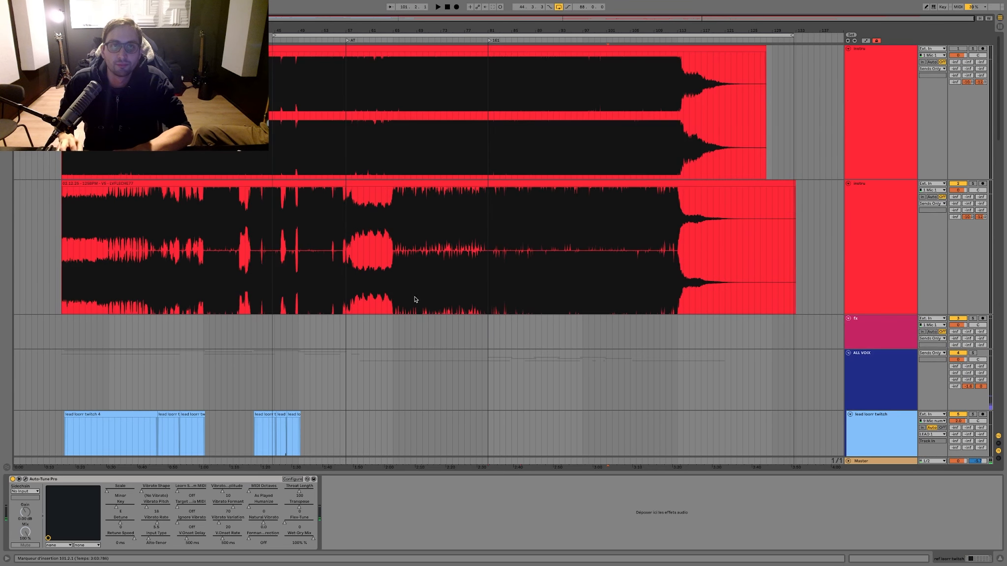
{"action": "scroll", "coordinate": [118, 201], "scroll_direction": "down", "scroll_amount": 8}
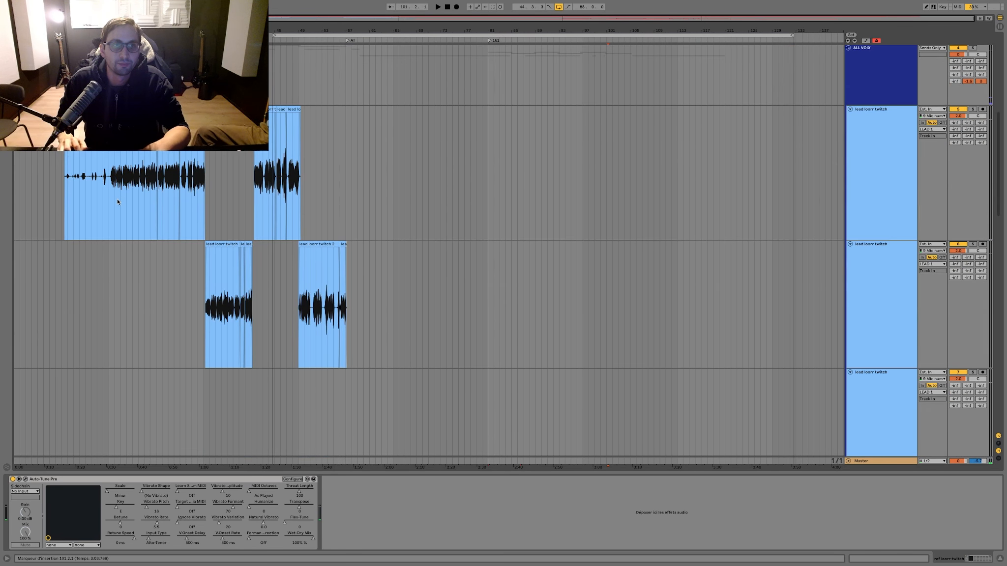
{"action": "left_click", "coordinate": [67, 160]}
{"action": "key", "text": "space"}
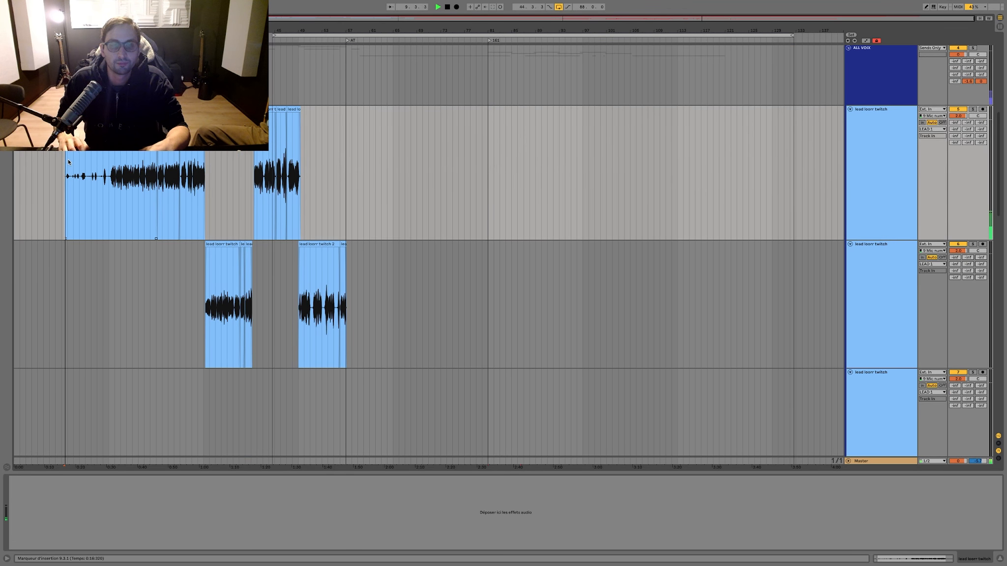
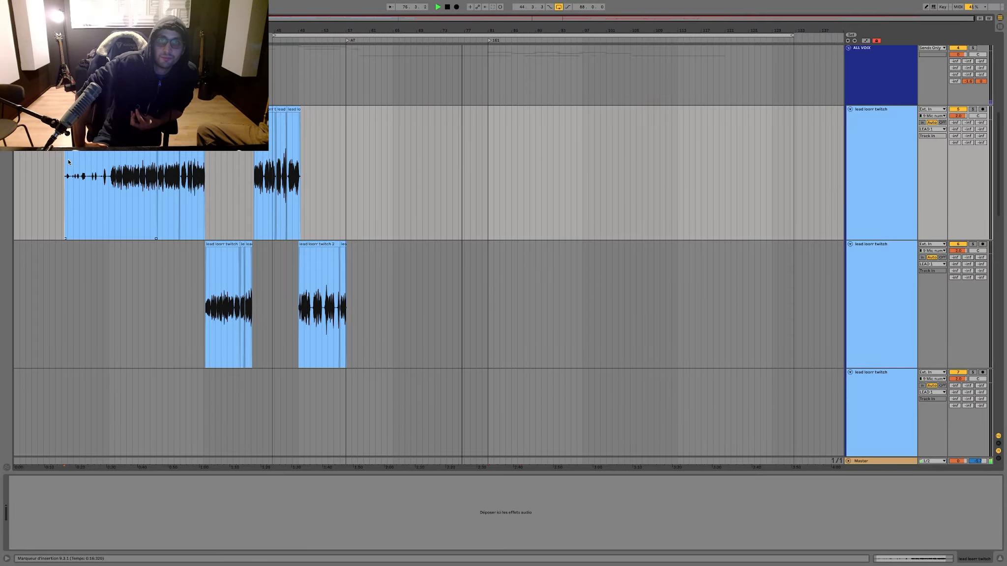
Step: Review the lead and ref vocal tracks down to the lowest ref track during playback and stop the song
{"action": "scroll", "coordinate": [743, 138], "scroll_direction": "down", "scroll_amount": 10}
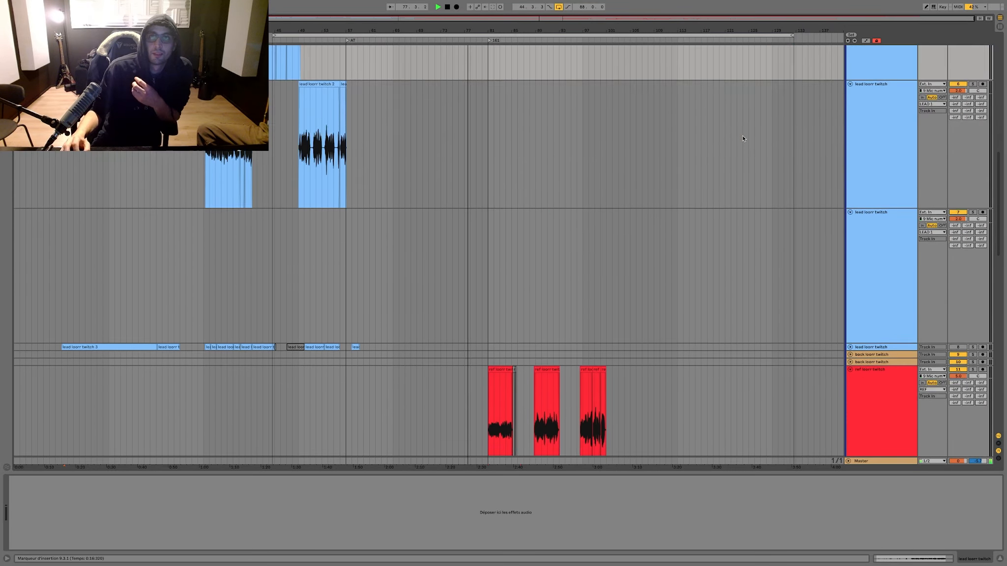
{"action": "scroll", "coordinate": [743, 139], "scroll_direction": "down", "scroll_amount": 5}
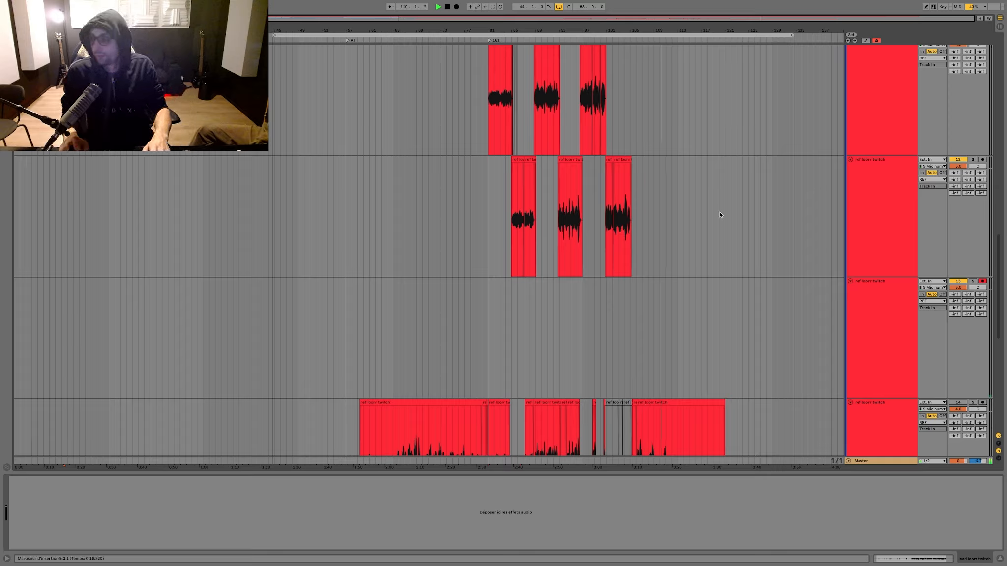
{"action": "key", "text": "space"}
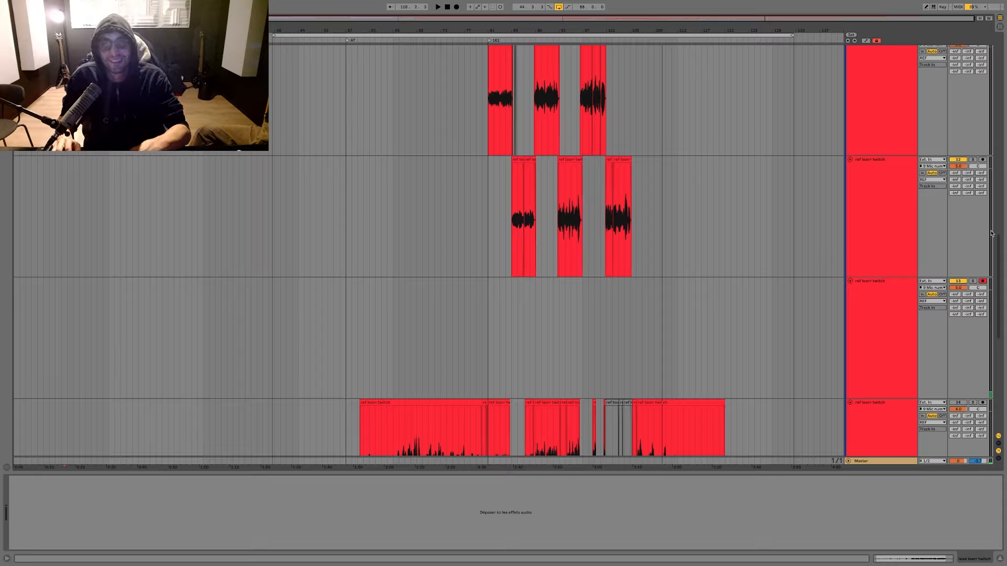
Step: Move the arrangement loop's start back to 9.1.1, keeping its end, and select the looped time range
{"action": "left_click", "coordinate": [630, 472]}
{"action": "scroll", "coordinate": [610, 381], "scroll_direction": "up", "scroll_amount": 8}
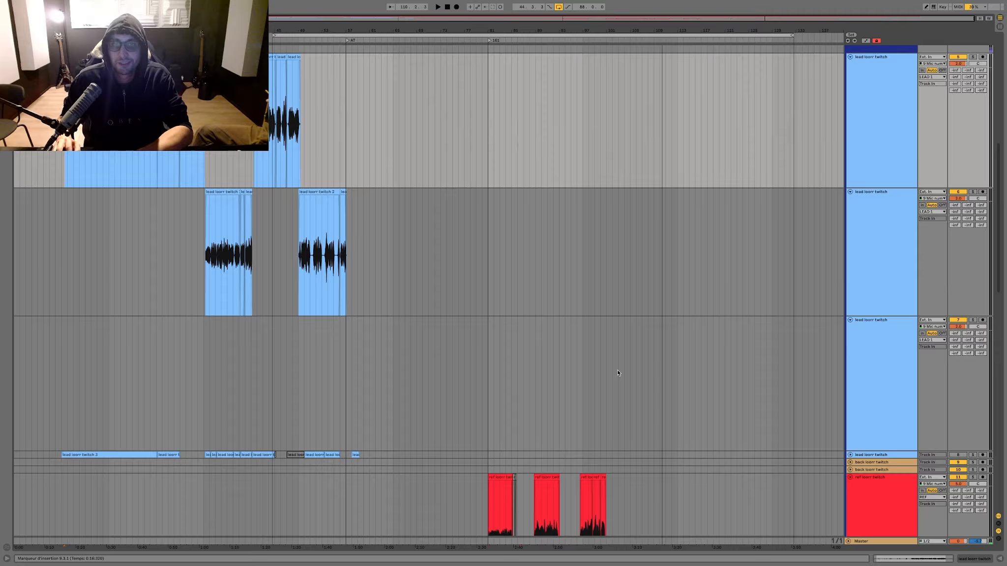
{"action": "scroll", "coordinate": [618, 373], "scroll_direction": "up", "scroll_amount": 2}
{"action": "left_click", "coordinate": [618, 373]}
{"action": "scroll", "coordinate": [618, 373], "scroll_direction": "up", "scroll_amount": 1}
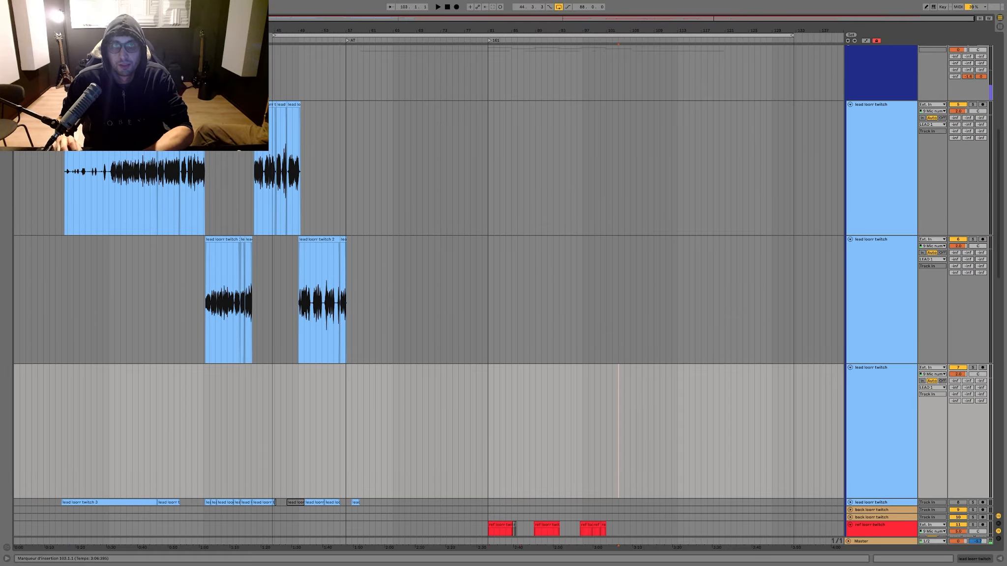
{"action": "left_click", "coordinate": [276, 36]}
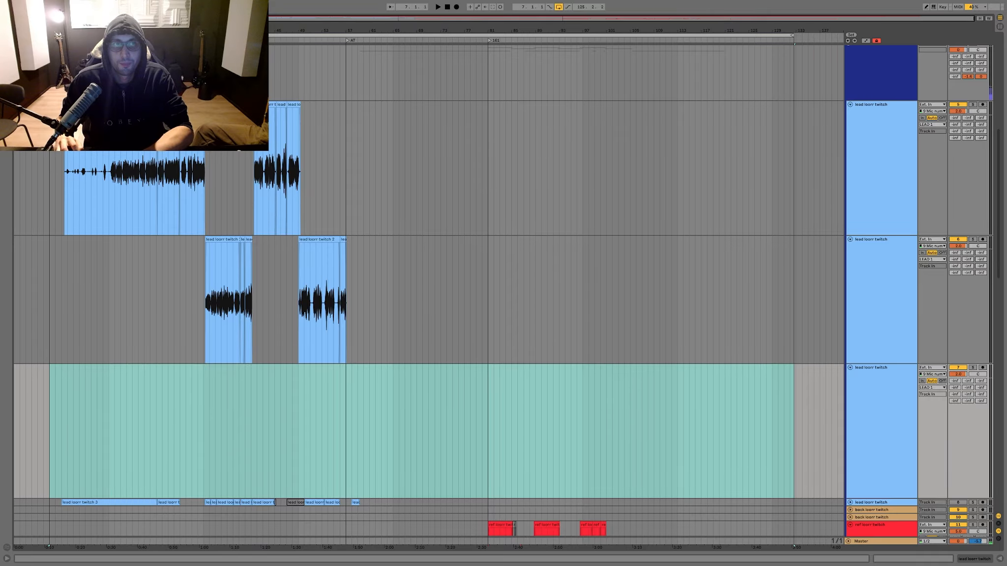
{"action": "scroll", "coordinate": [791, 249], "scroll_direction": "down", "scroll_amount": 10}
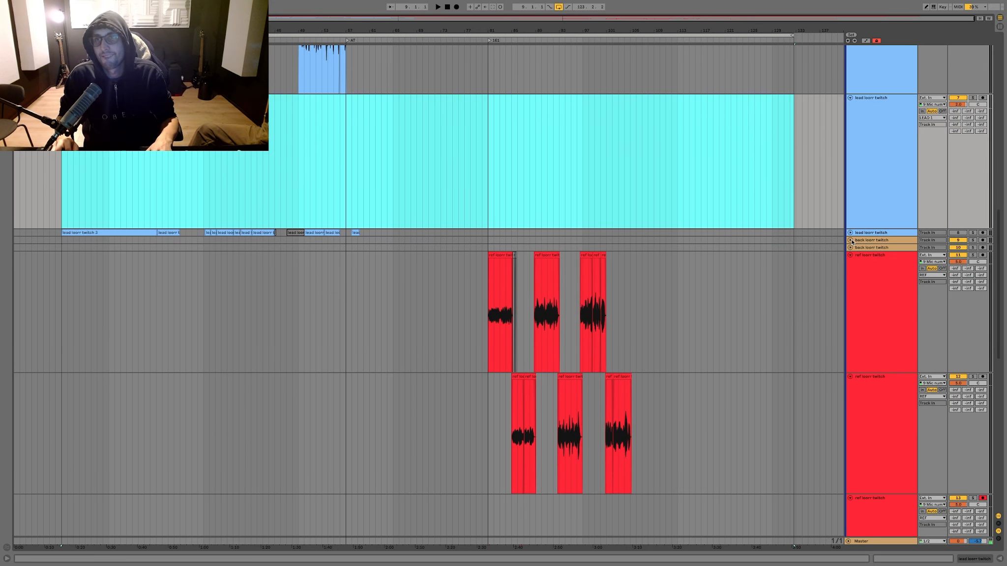
Step: Unfold and duplicate the first back track, centre its panning and arm it for recording
{"action": "double_click", "coordinate": [864, 241]}
{"action": "key", "text": "ctrl+d"}
{"action": "left_click", "coordinate": [873, 257]}
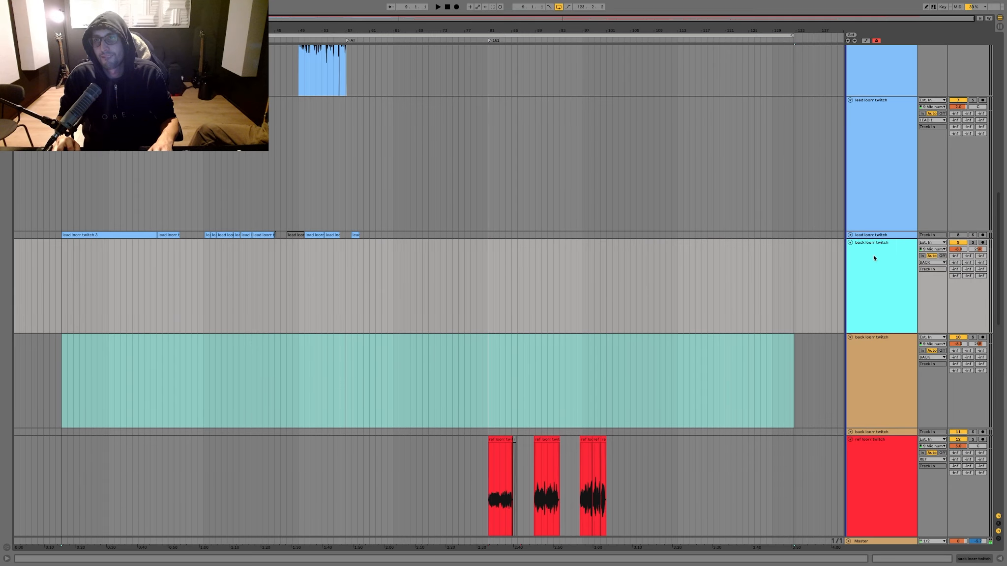
{"action": "left_click", "coordinate": [974, 249]}
{"action": "key", "text": "Delete"}
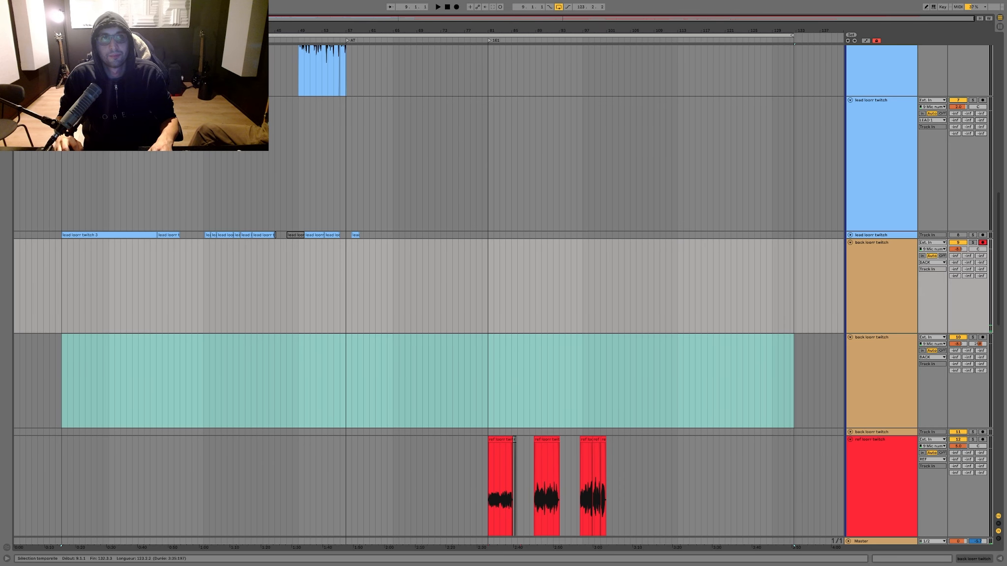
Step: Record a backing vocal take from 9.1.1 and move its audio from 17.1.1 onward down to the second back track
{"action": "key", "text": "F9"}
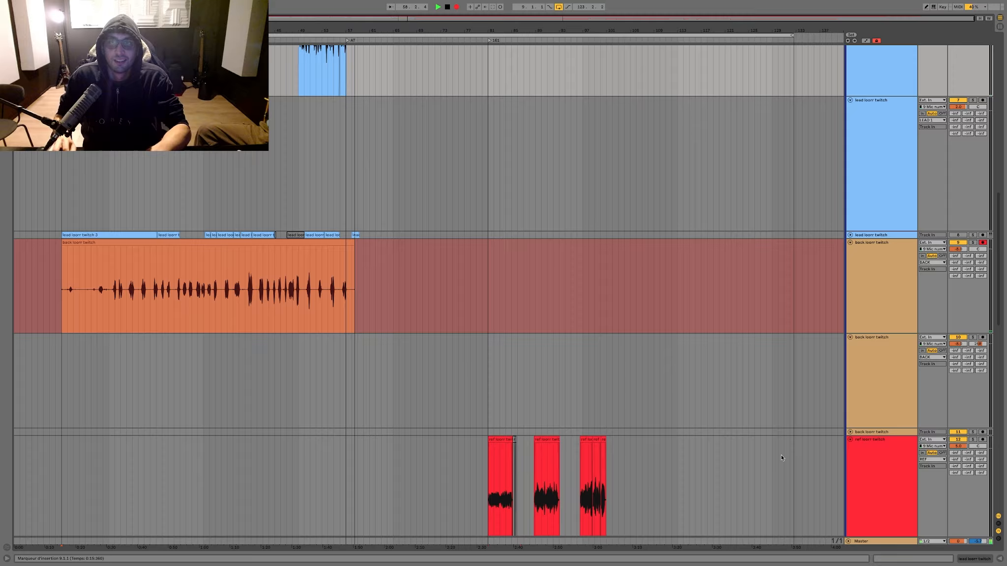
{"action": "key", "text": "space"}
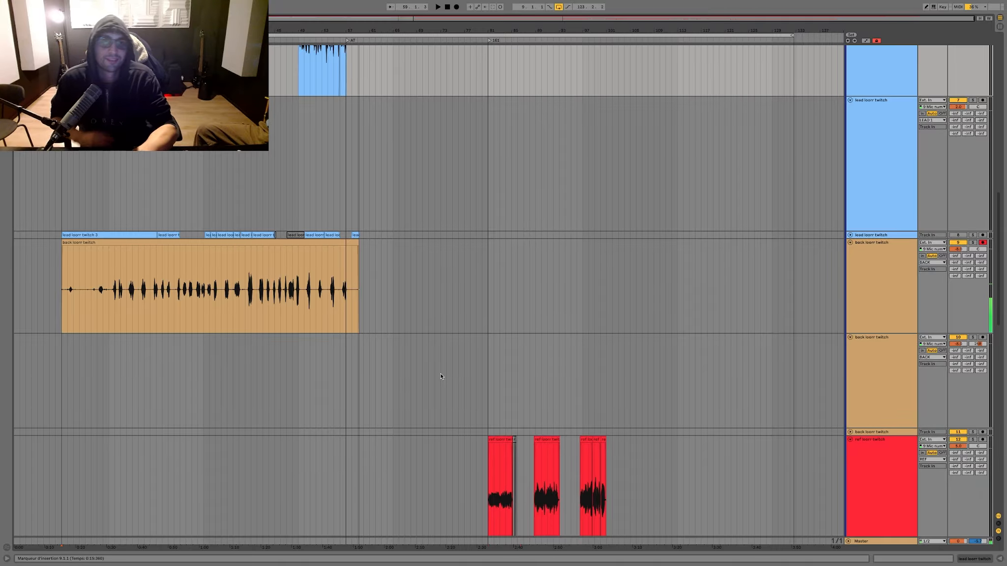
{"action": "left_click_drag", "start_coordinate": [351, 298], "coordinate": [115, 347]}
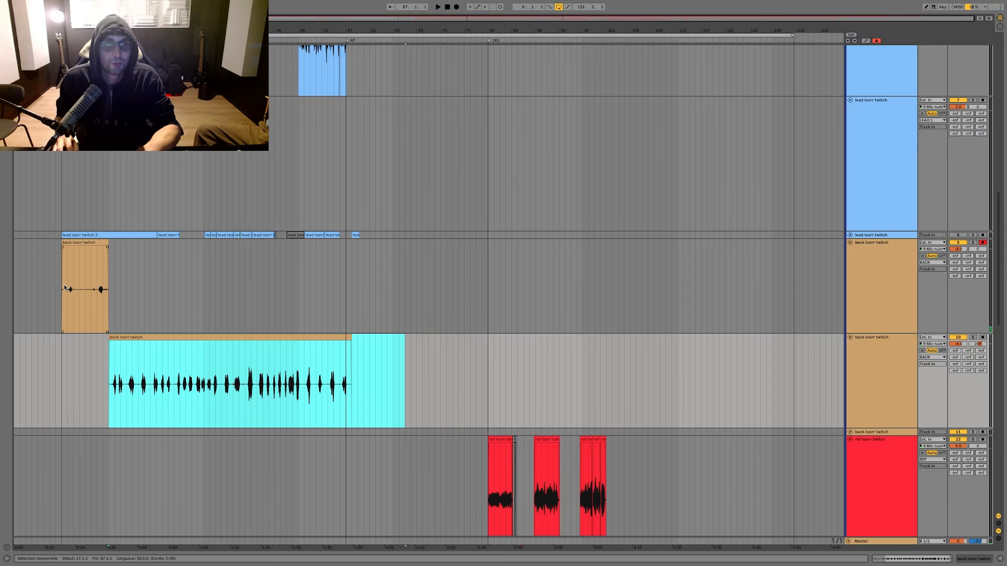
Step: Start recording a second backing vocal take from 9.1.1 on the first back track, restarting after a brief first attempt
{"action": "left_click", "coordinate": [63, 288]}
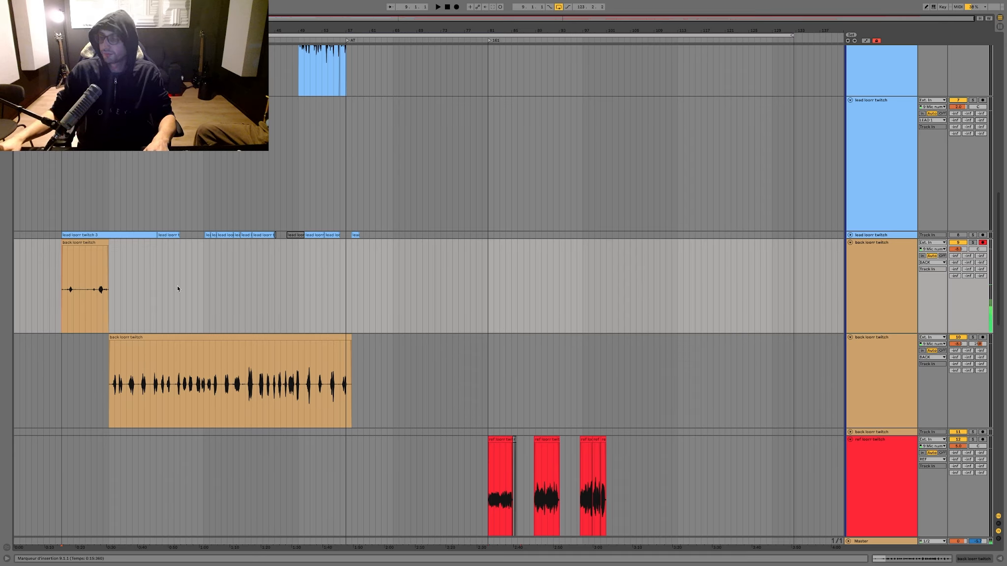
{"action": "key", "text": "F9"}
{"action": "key", "text": "space"}
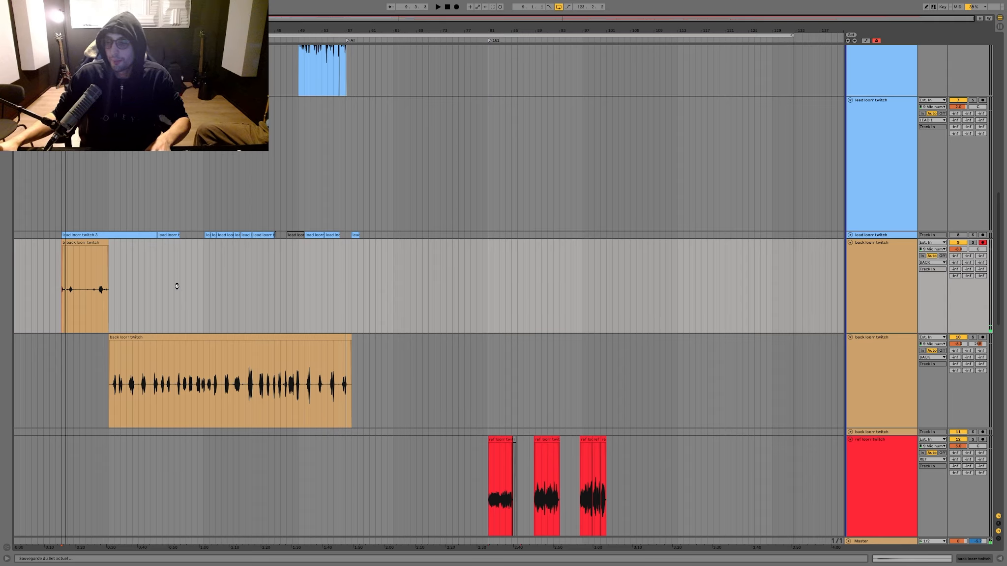
{"action": "key", "text": "F9"}
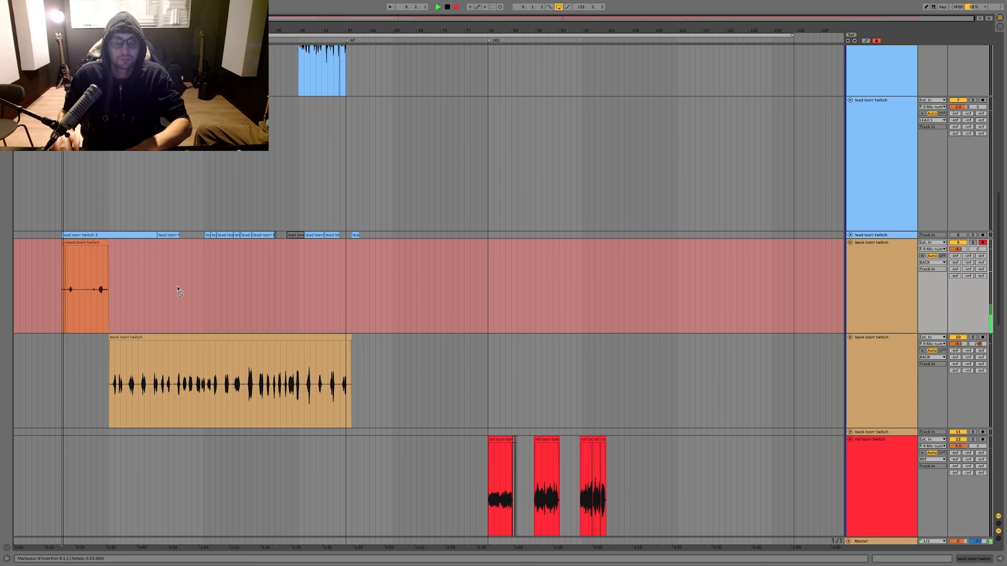
Step: Unfold the third back track and adjust the second back track's panning while recording continues
{"action": "left_click", "coordinate": [850, 432]}
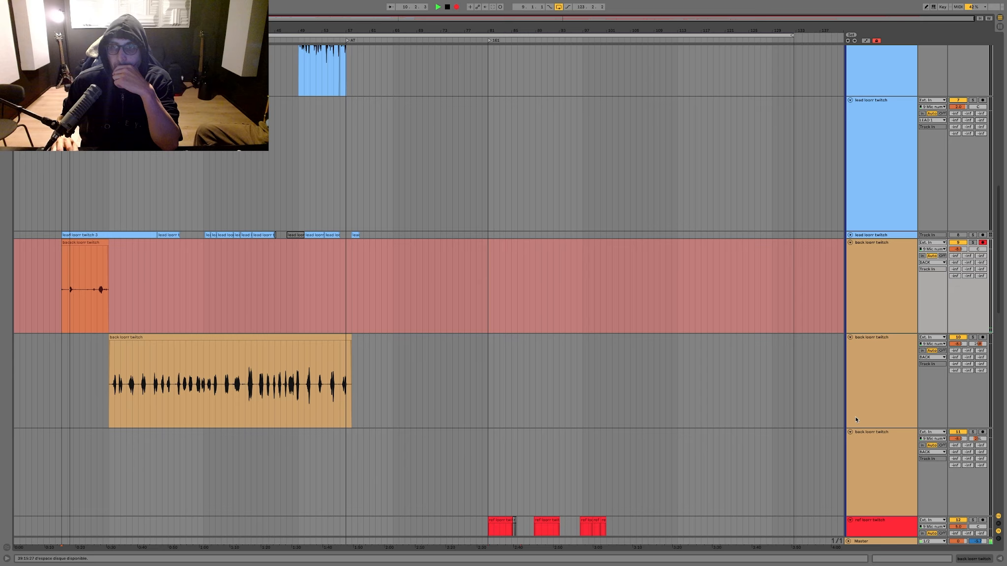
{"action": "left_click", "coordinate": [877, 394]}
{"action": "left_click_drag", "start_coordinate": [979, 346], "coordinate": [961, 392]}
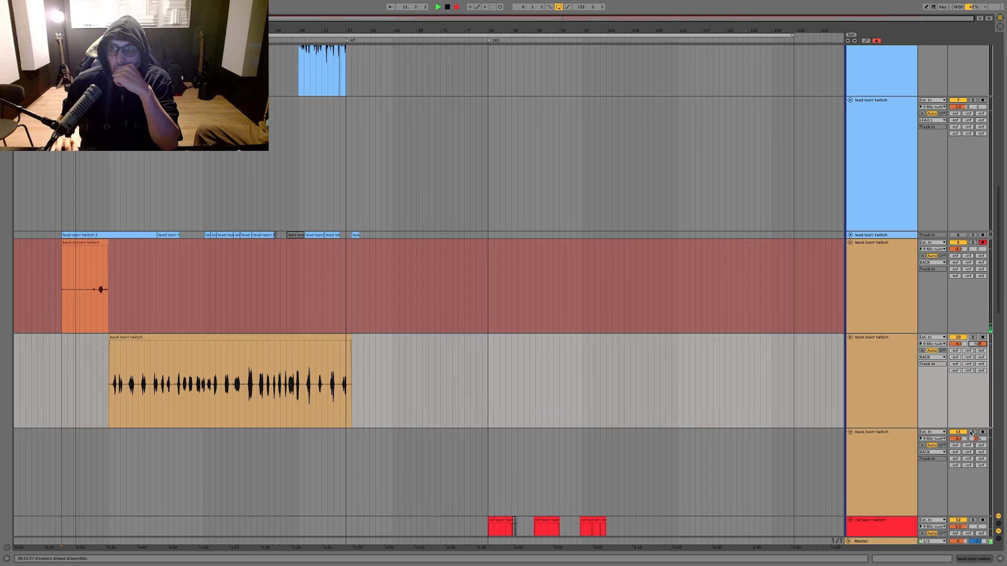
{"action": "scroll", "coordinate": [263, 305], "scroll_direction": "down", "scroll_amount": 5}
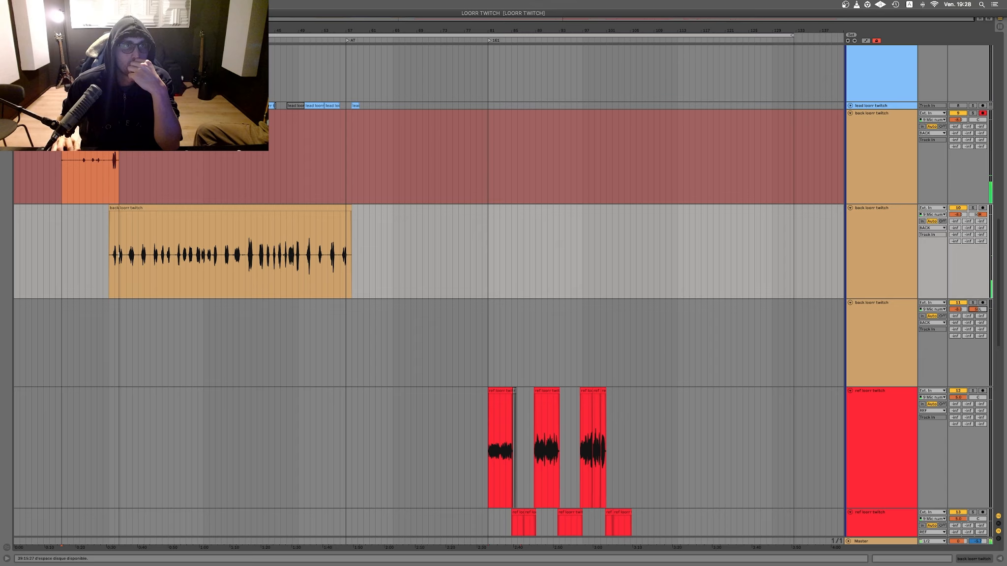
Step: Follow the second take against the earlier backing take and the lead vocal clips, and stop recording just after 57.1.1
{"action": "left_click_drag", "start_coordinate": [112, 30], "coordinate": [112, 105]}
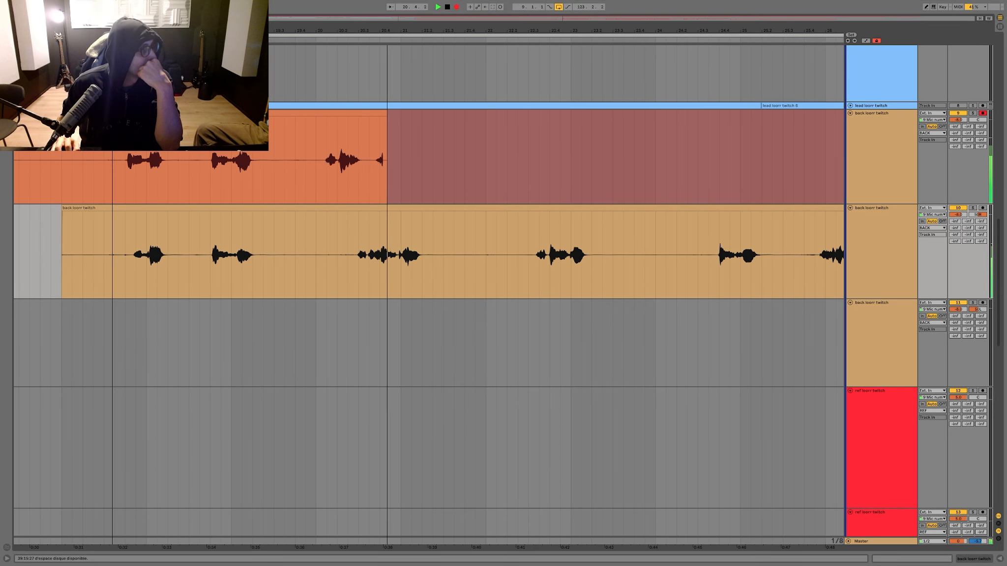
{"action": "key", "text": "minus"}
{"action": "key", "text": "minus"}
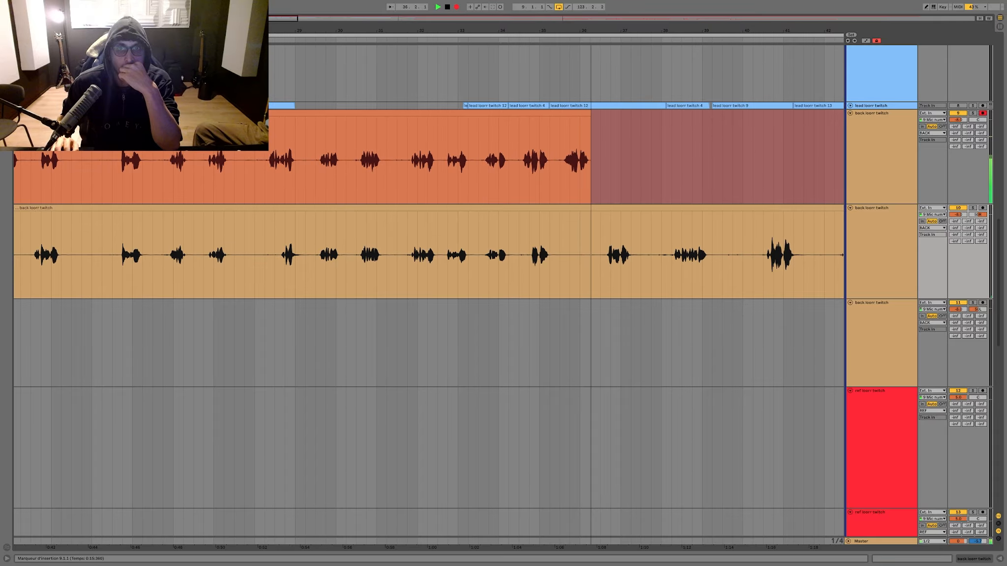
{"action": "scroll", "coordinate": [428, 295], "scroll_direction": "up", "scroll_amount": 2}
{"action": "scroll", "coordinate": [541, 275], "scroll_direction": "up", "scroll_amount": 8}
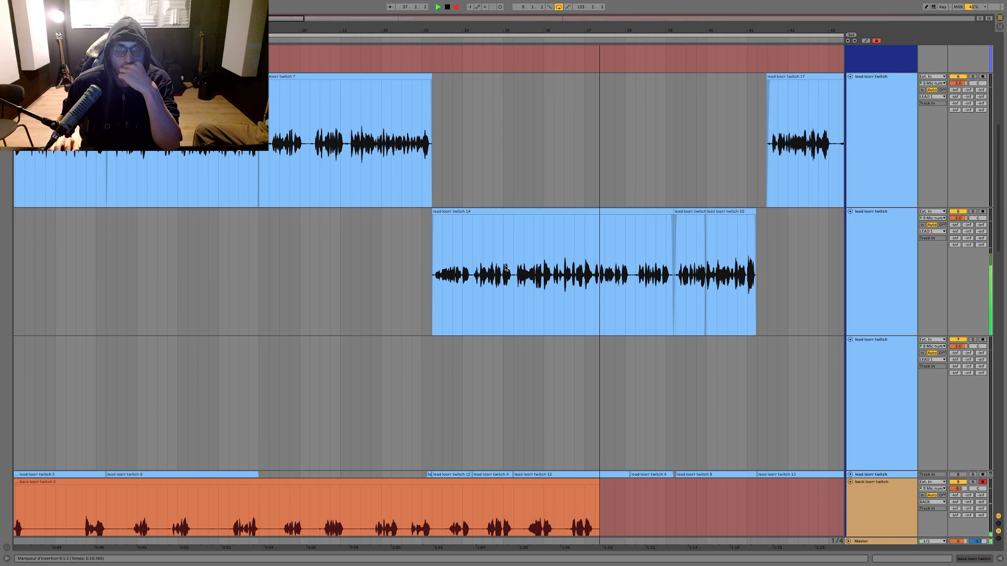
{"action": "left_click_drag", "start_coordinate": [513, 258], "coordinate": [551, 258]}
{"action": "scroll", "coordinate": [546, 256], "scroll_direction": "down", "scroll_amount": 4}
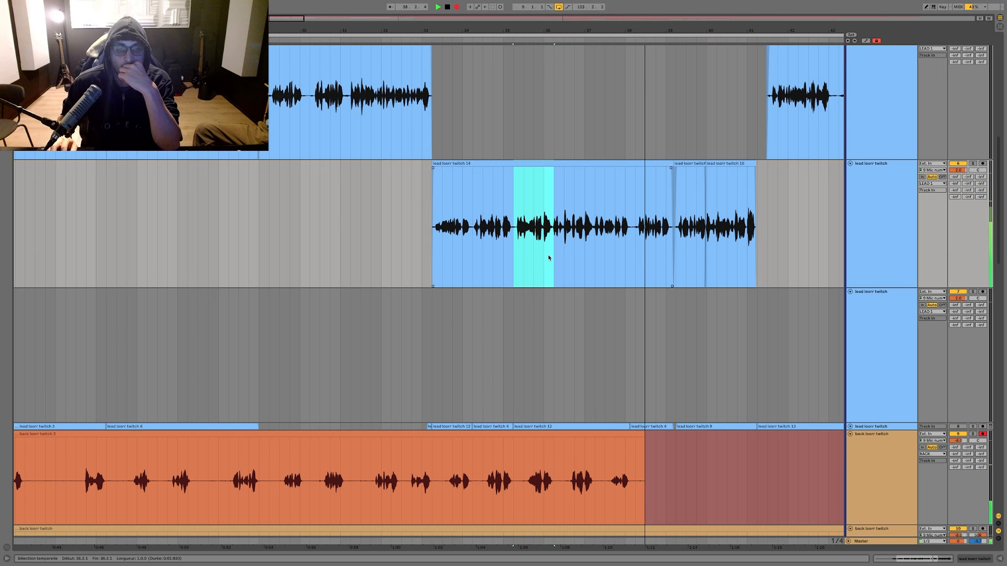
{"action": "scroll", "coordinate": [541, 253], "scroll_direction": "down", "scroll_amount": 2}
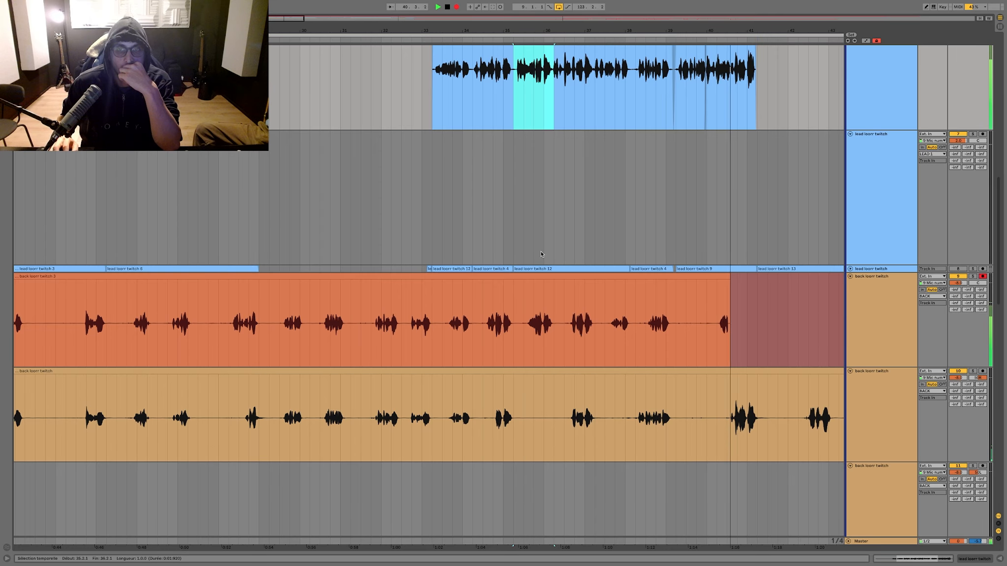
{"action": "scroll", "coordinate": [662, 278], "scroll_direction": "right", "scroll_amount": 3}
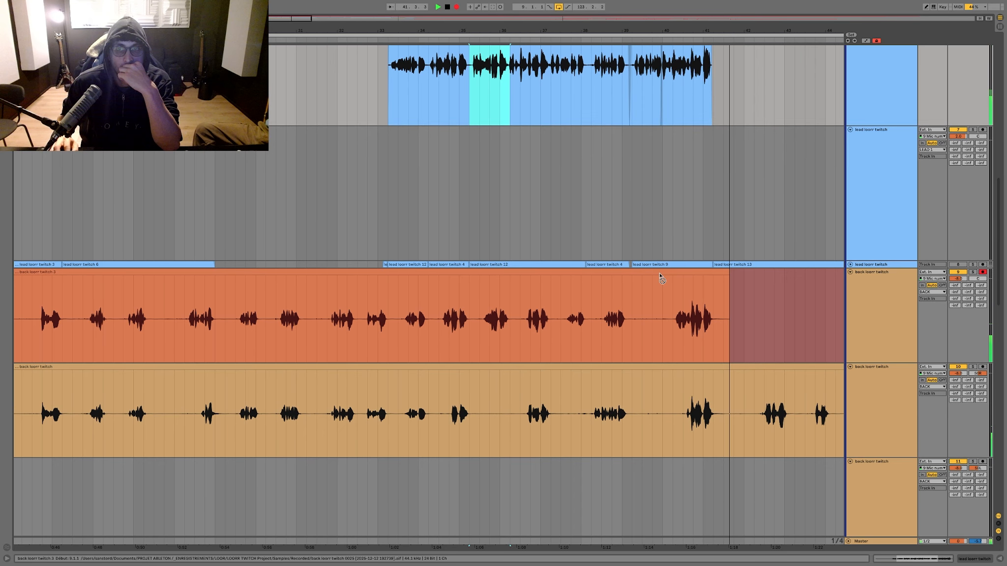
{"action": "scroll", "coordinate": [661, 279], "scroll_direction": "up", "scroll_amount": 10}
{"action": "left_click_drag", "start_coordinate": [662, 30], "coordinate": [545, 27]}
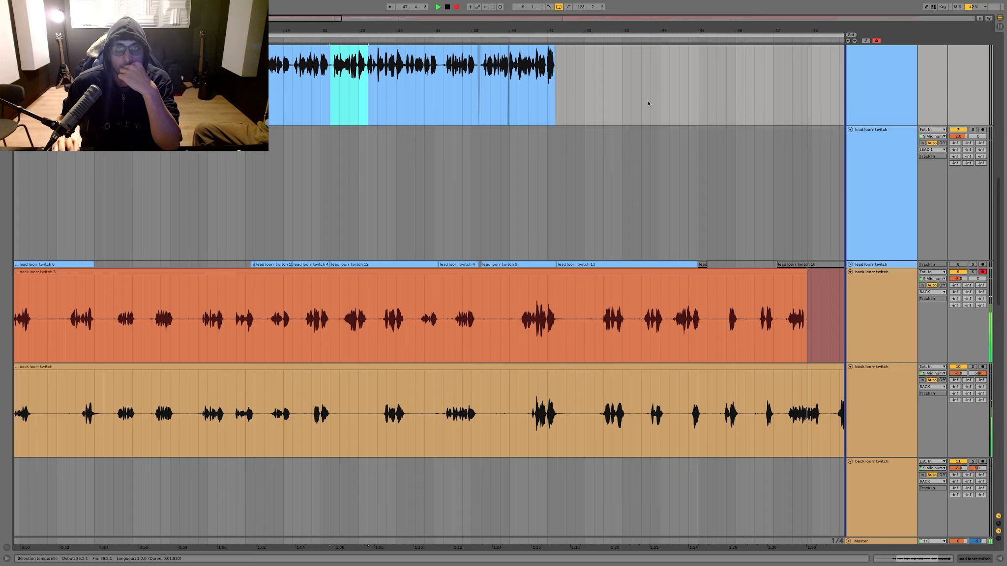
{"action": "left_click_drag", "start_coordinate": [607, 30], "coordinate": [443, 6]}
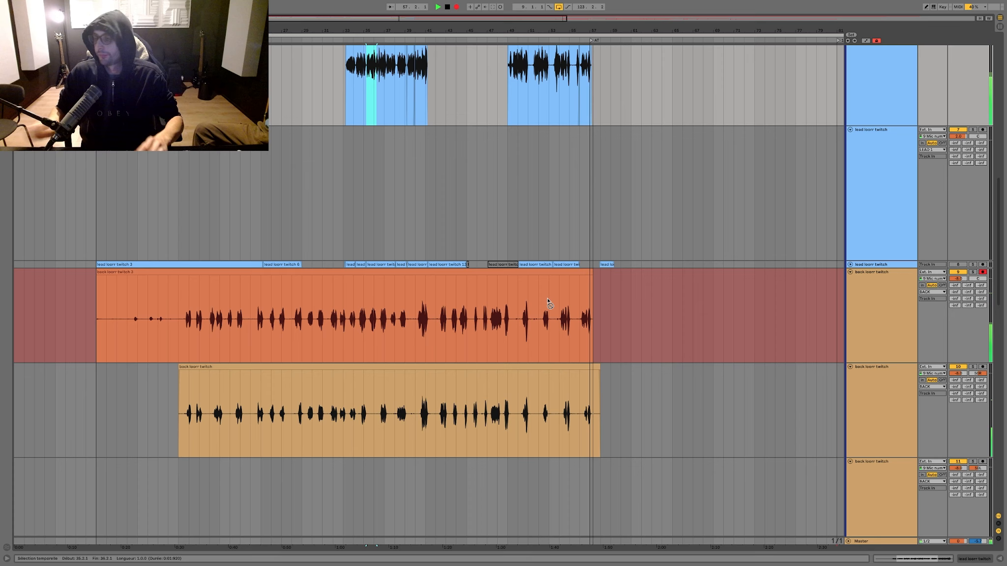
{"action": "key", "text": "space"}
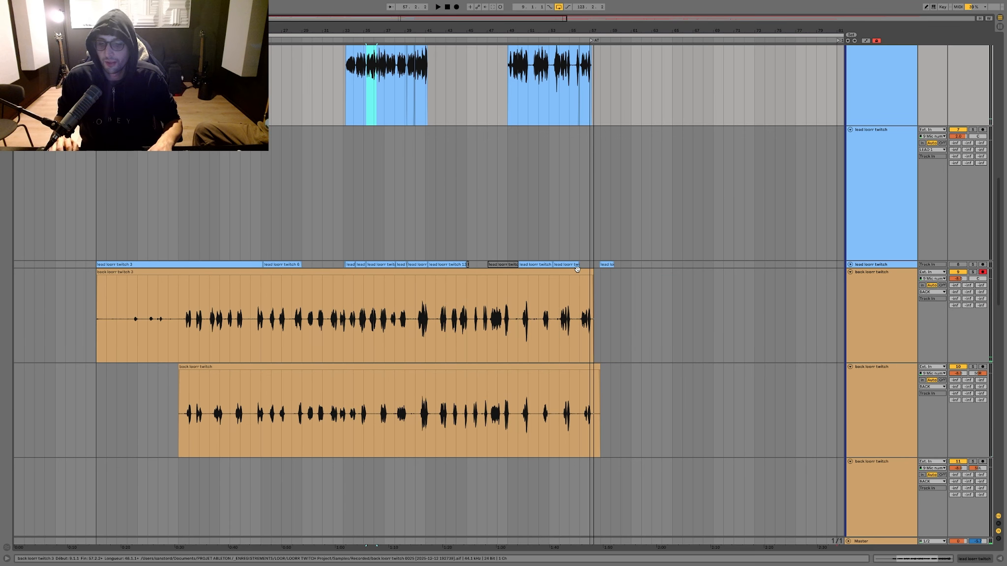
Step: Move the second backing take's audio from 17.1.1 onward to the third back track at the same position
{"action": "left_click_drag", "start_coordinate": [649, 322], "coordinate": [178, 327]}
{"action": "key", "text": "super+x"}
{"action": "left_click", "coordinate": [179, 499]}
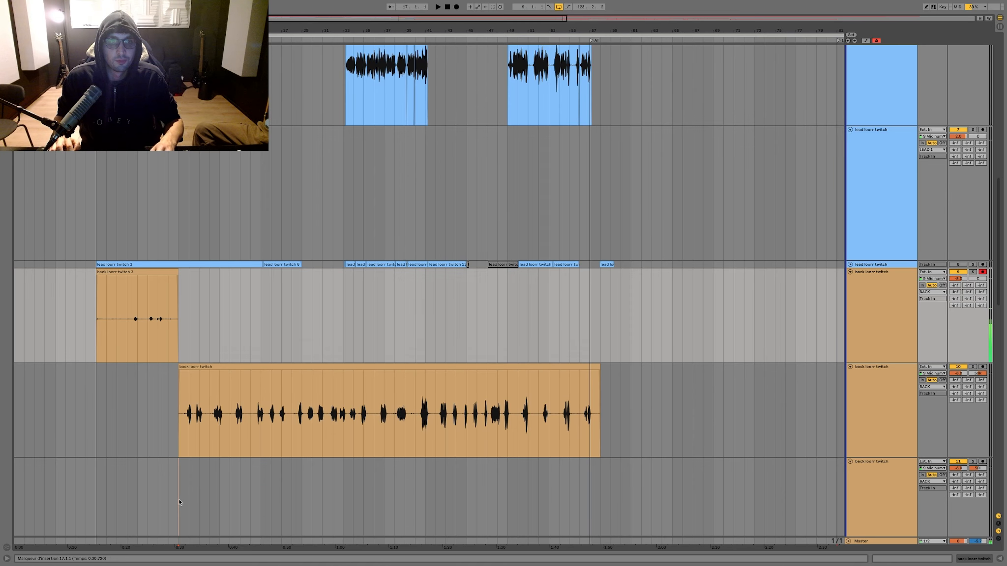
{"action": "key", "text": "super+v"}
Step: Delete the leftover audio before 17.1.1 on the first back track
{"action": "scroll", "coordinate": [293, 453], "scroll_direction": "down", "scroll_amount": 1}
{"action": "scroll", "coordinate": [293, 453], "scroll_direction": "down", "scroll_amount": 3}
{"action": "left_click_drag", "start_coordinate": [209, 236], "coordinate": [35, 208]}
{"action": "key", "text": "Delete"}
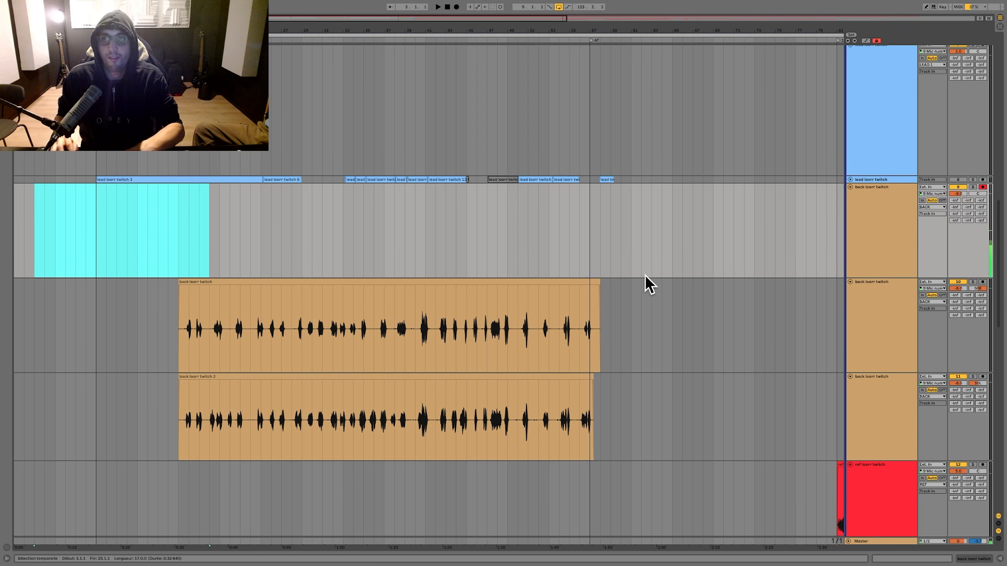
Step: Compare the first phrases of the two stacked backing takes and play them back from shortly after 17.1.1
{"action": "left_click_drag", "start_coordinate": [186, 30], "coordinate": [186, 118]}
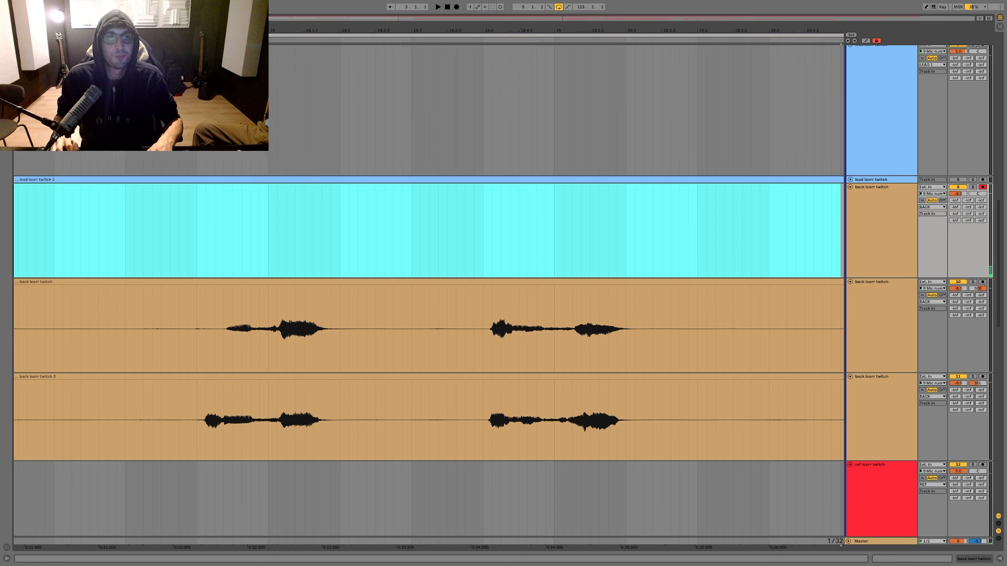
{"action": "left_click", "coordinate": [174, 325]}
{"action": "key", "text": "space"}
{"action": "scroll", "coordinate": [175, 326], "scroll_direction": "left", "scroll_amount": 3}
{"action": "left_click", "coordinate": [289, 326]}
{"action": "key", "text": "space"}
{"action": "key", "text": "space"}
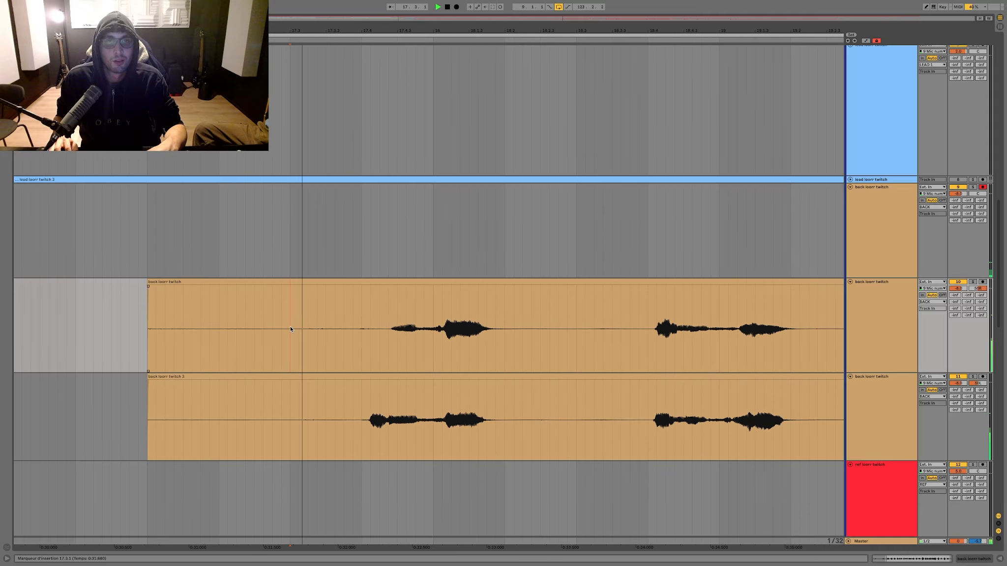
{"action": "scroll", "coordinate": [156, 253], "scroll_direction": "down", "scroll_amount": 3}
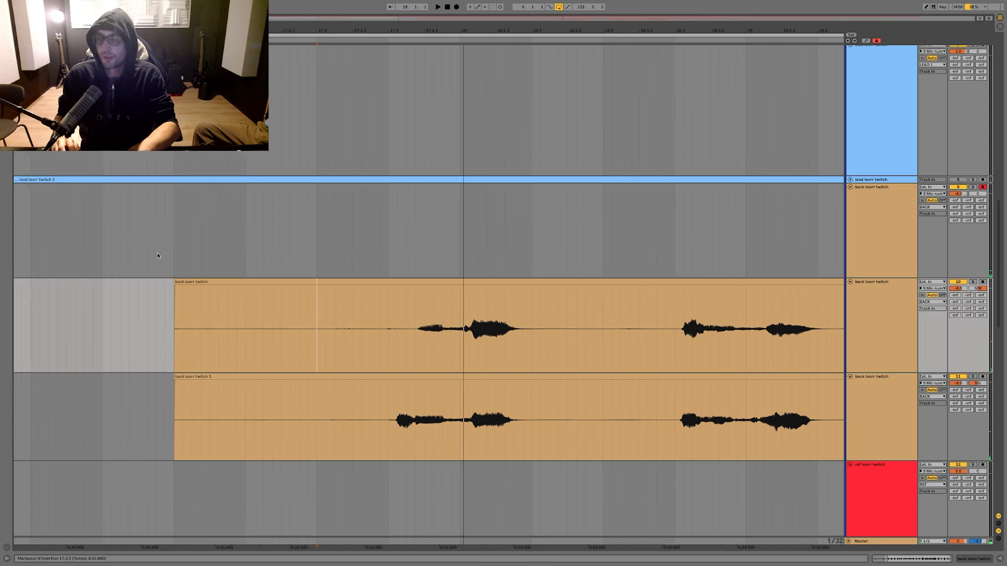
Step: Record a short retake of the opening backing phrase on the first back track, starting just before 17.1.1
{"action": "left_click", "coordinate": [81, 217]}
{"action": "key", "text": "F9"}
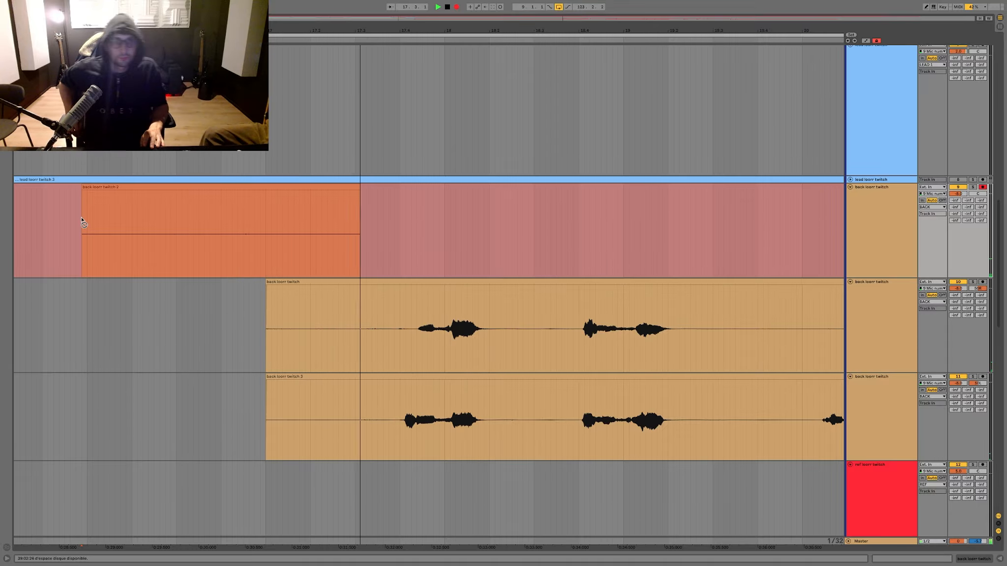
{"action": "key", "text": "F9"}
Step: Split the retake at 17.2.4 and move the part containing the phrase down to the second back track
{"action": "left_click", "coordinate": [344, 201]}
{"action": "key", "text": "ctrl+e"}
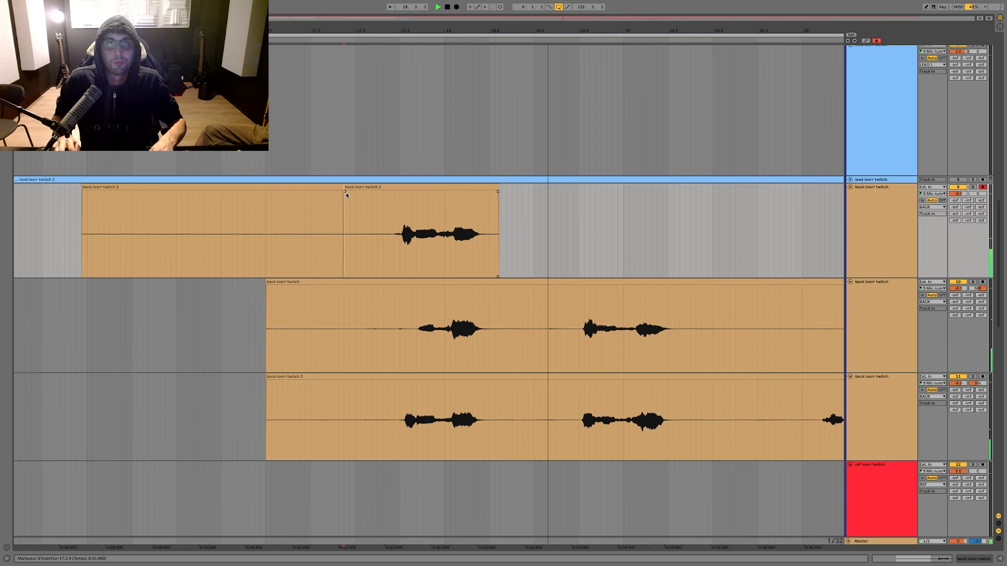
{"action": "left_click_drag", "start_coordinate": [355, 187], "coordinate": [356, 300]}
Step: Delete the silent audio before the moved phrase on the second and third back tracks
{"action": "left_click_drag", "start_coordinate": [366, 315], "coordinate": [137, 411]}
{"action": "key", "text": "Delete"}
{"action": "scroll", "coordinate": [235, 353], "scroll_direction": "down", "scroll_amount": 2}
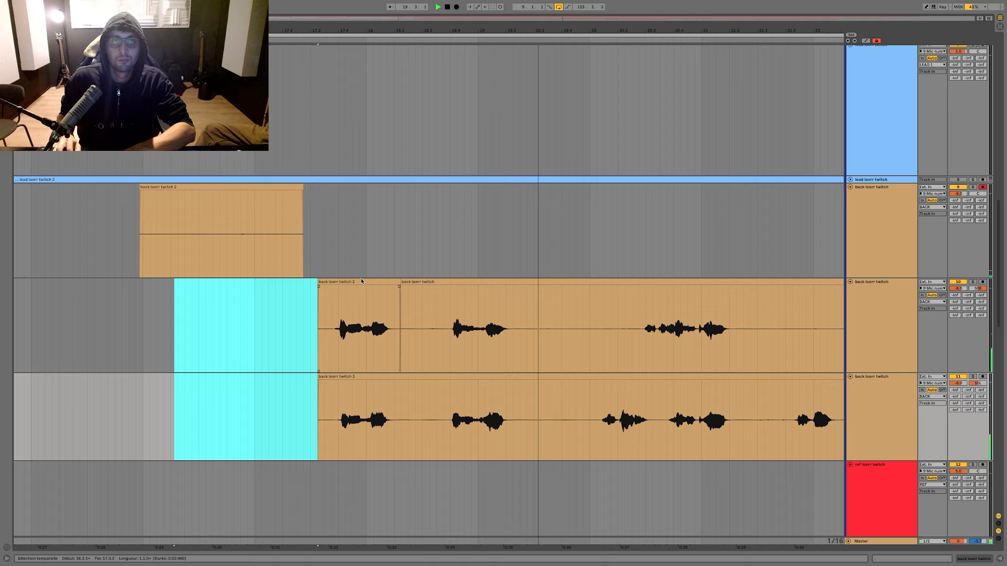
Step: Delete the leftover retake audio on the first back track and start recording a new take there for the third phrase
{"action": "left_click_drag", "start_coordinate": [394, 251], "coordinate": [14, 241]}
{"action": "key", "text": "Delete"}
{"action": "scroll", "coordinate": [49, 243], "scroll_direction": "right", "scroll_amount": 3}
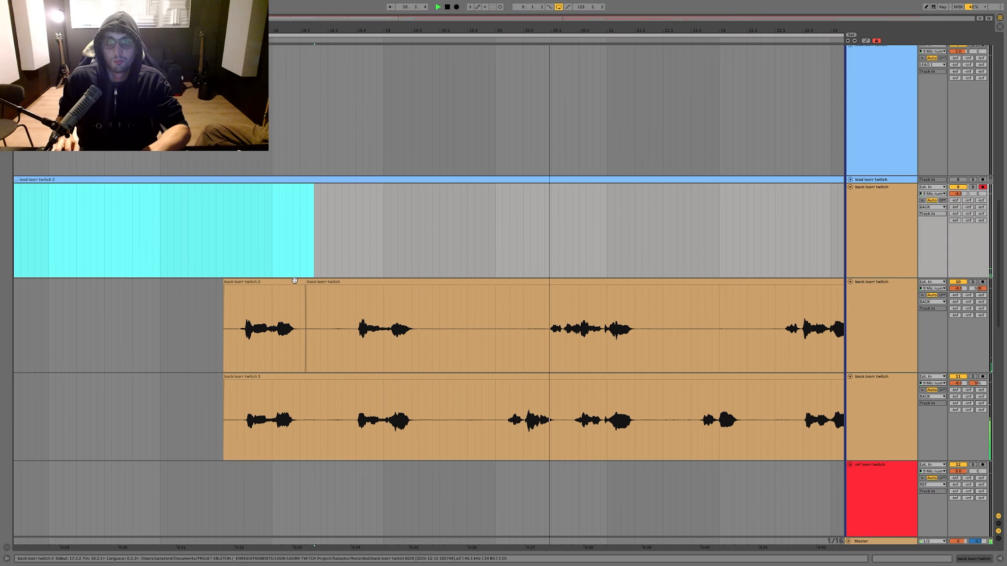
{"action": "scroll", "coordinate": [351, 219], "scroll_direction": "left", "scroll_amount": 1}
{"action": "left_click", "coordinate": [294, 220]}
{"action": "key", "text": "F9"}
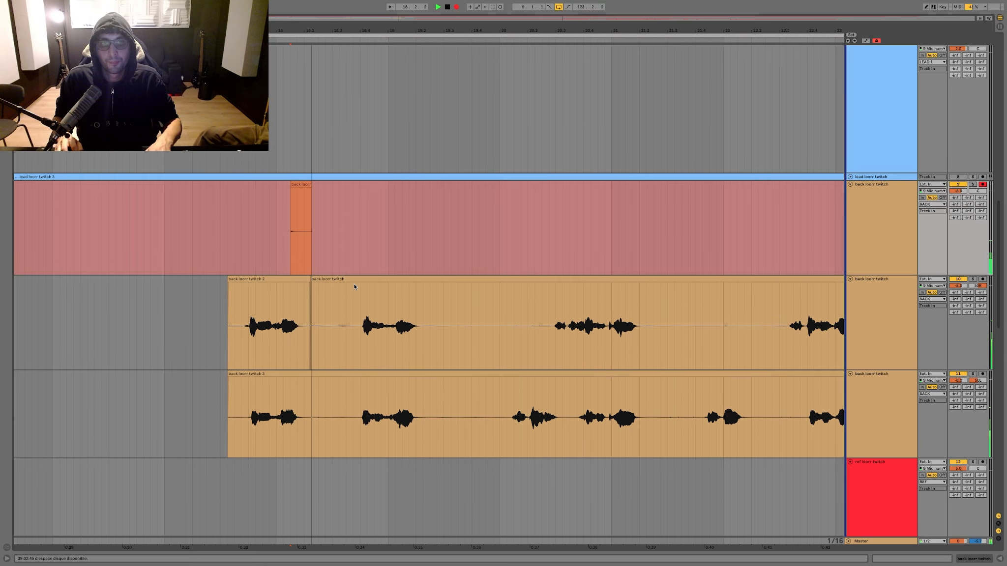
Step: Delete the silences after the first and second phrases on the second and third back tracks
{"action": "left_click_drag", "start_coordinate": [353, 283], "coordinate": [304, 413]}
{"action": "key", "text": "Delete"}
{"action": "left_click_drag", "start_coordinate": [432, 324], "coordinate": [495, 393]}
{"action": "scroll", "coordinate": [516, 273], "scroll_direction": "left", "scroll_amount": 1}
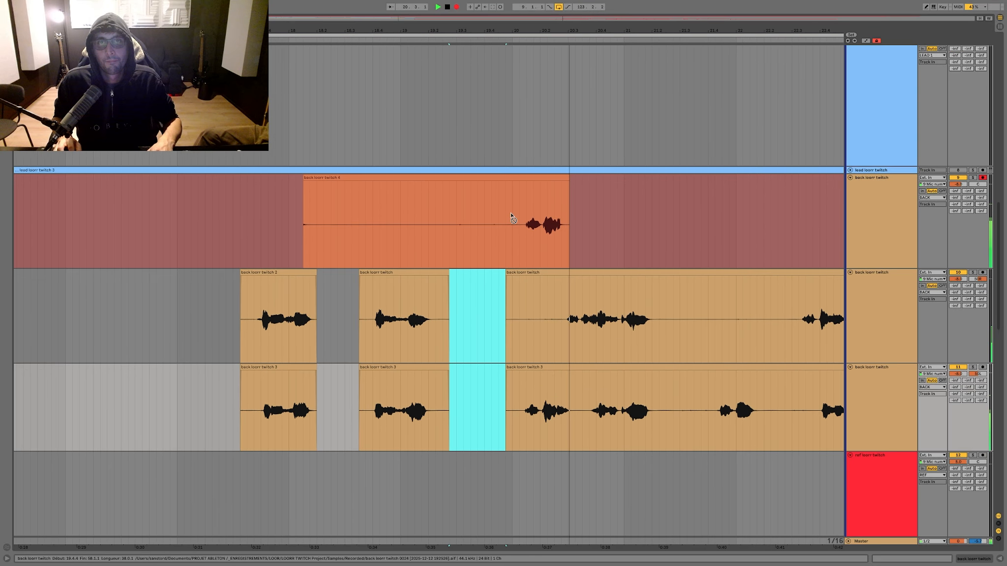
Step: Stop recording, split the new take just before its phrase and move that part down to the second back track
{"action": "key", "text": "F9"}
{"action": "left_click", "coordinate": [515, 201]}
{"action": "key", "text": "ctrl+e"}
{"action": "left_click_drag", "start_coordinate": [522, 178], "coordinate": [522, 303]}
Step: Delete the silence before the moved third phrase on the second and third back tracks, plus the leftover take on the first
{"action": "left_click_drag", "start_coordinate": [512, 320], "coordinate": [489, 391]}
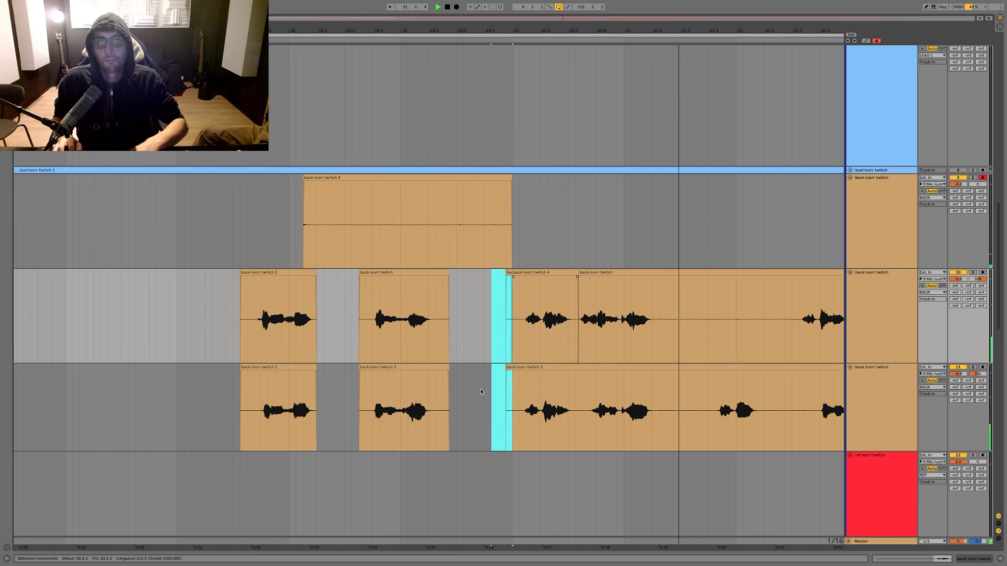
{"action": "key", "text": "Delete"}
{"action": "left_click_drag", "start_coordinate": [562, 212], "coordinate": [261, 212]}
{"action": "key", "text": "Delete"}
{"action": "scroll", "coordinate": [536, 206], "scroll_direction": "right", "scroll_amount": 2}
Step: Start recording another retake on the first back track from 20.1.4
{"action": "key", "text": "space"}
{"action": "left_click", "coordinate": [448, 203]}
{"action": "key", "text": "F9"}
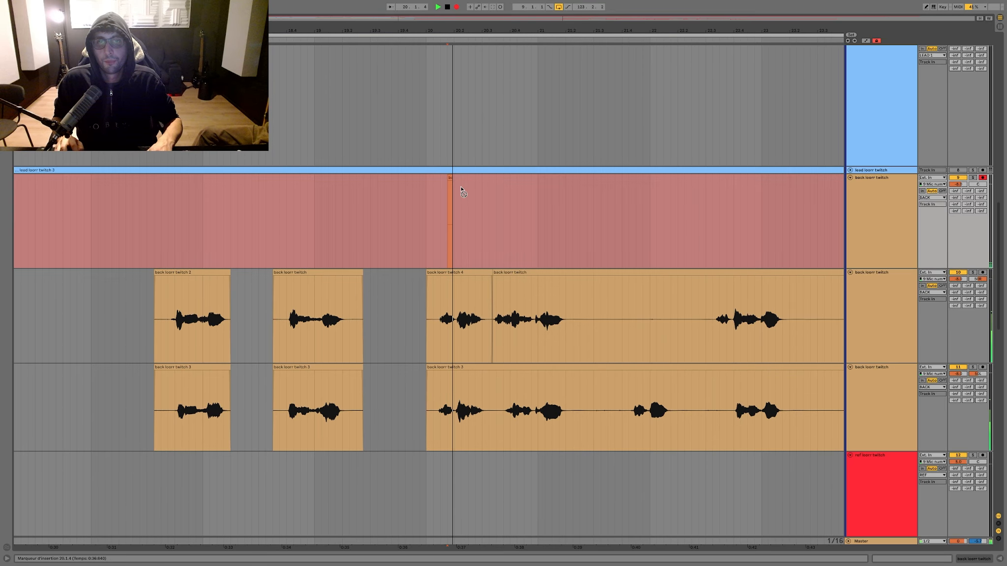
Step: Delete the silences around bar 20 on the second and third back tracks and fade in the clips that follow
{"action": "mouse_move", "coordinate": [503, 30]}
{"action": "left_mouse_down"}
{"action": "mouse_move", "coordinate": [502, 304]}
{"action": "mouse_move", "coordinate": [395, 374]}
{"action": "mouse_move", "coordinate": [530, 376]}
{"action": "left_mouse_up"}
{"action": "key", "text": "Delete"}
{"action": "key", "text": "super+alt+f"}
{"action": "scroll", "coordinate": [484, 322], "scroll_direction": "right", "scroll_amount": 2}
{"action": "scroll", "coordinate": [479, 316], "scroll_direction": "down", "scroll_amount": 3}
{"action": "scroll", "coordinate": [478, 318], "scroll_direction": "down", "scroll_amount": 5}
{"action": "scroll", "coordinate": [482, 305], "scroll_direction": "right", "scroll_amount": 3}
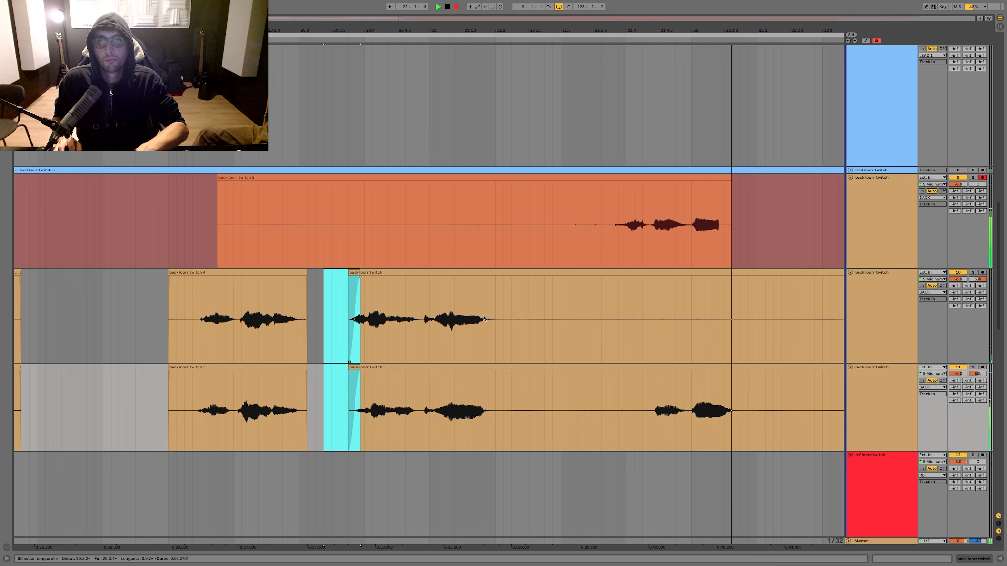
Step: Stop the retake, split it before the usable phrase and move that part down to the second back track
{"action": "key", "text": "F9"}
{"action": "left_click", "coordinate": [498, 209]}
{"action": "key", "text": "super+e"}
{"action": "left_click_drag", "start_coordinate": [506, 183], "coordinate": [505, 279]}
Step: Delete the silence from 22.2.2 to 22.4.1 on the second and third back tracks and the leftover retake on the first
{"action": "left_click_drag", "start_coordinate": [647, 300], "coordinate": [570, 370]}
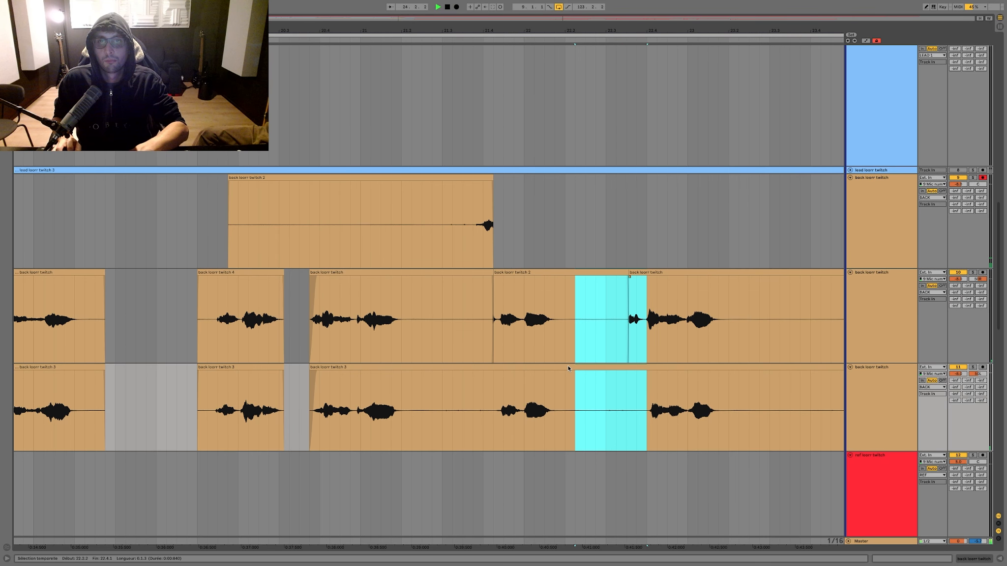
{"action": "key", "text": "Delete"}
{"action": "left_click_drag", "start_coordinate": [555, 221], "coordinate": [105, 231]}
{"action": "key", "text": "Delete"}
Step: Delete the silences between the phrases from bar 23 to bar 25 on the second and third back tracks
{"action": "scroll", "coordinate": [375, 234], "scroll_direction": "right", "scroll_amount": 1}
{"action": "scroll", "coordinate": [376, 234], "scroll_direction": "right", "scroll_amount": 2}
{"action": "left_click_drag", "start_coordinate": [316, 315], "coordinate": [386, 381]}
{"action": "key", "text": "Delete"}
{"action": "scroll", "coordinate": [407, 338], "scroll_direction": "right", "scroll_amount": 8}
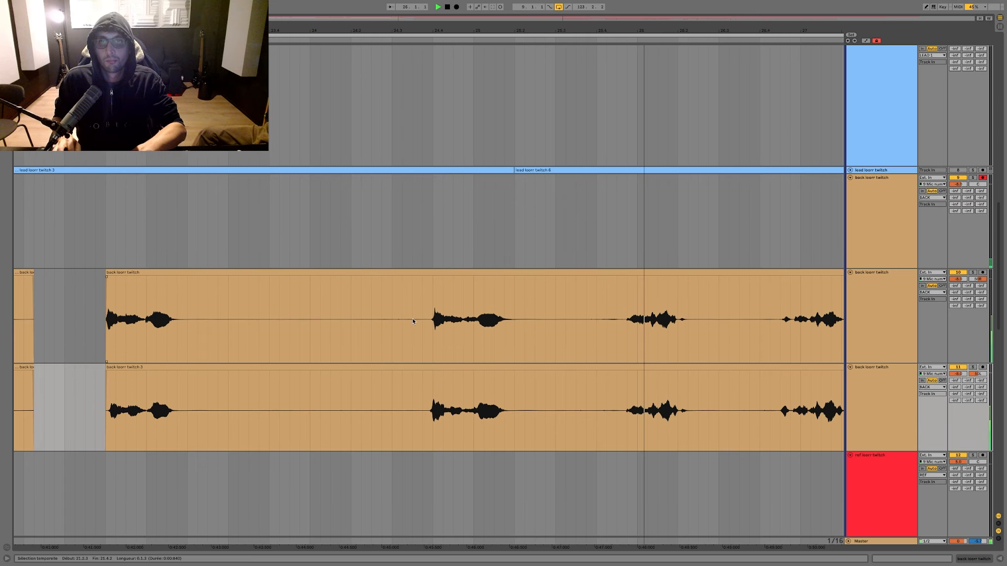
{"action": "left_click_drag", "start_coordinate": [413, 322], "coordinate": [149, 396]}
{"action": "scroll", "coordinate": [149, 397], "scroll_direction": "right", "scroll_amount": 9}
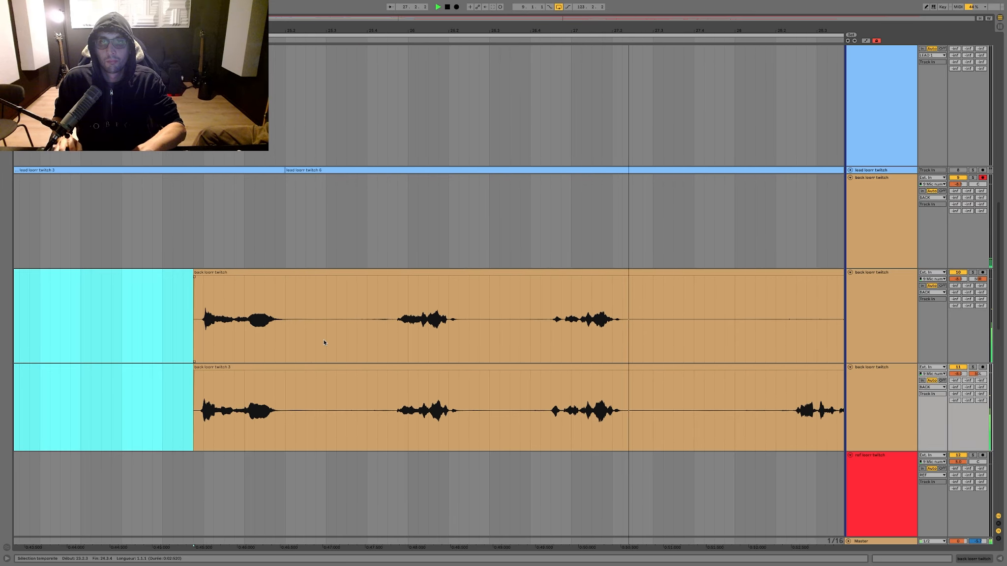
{"action": "left_click_drag", "start_coordinate": [378, 334], "coordinate": [327, 384]}
{"action": "key", "text": "Delete"}
{"action": "scroll", "coordinate": [327, 384], "scroll_direction": "right", "scroll_amount": 11}
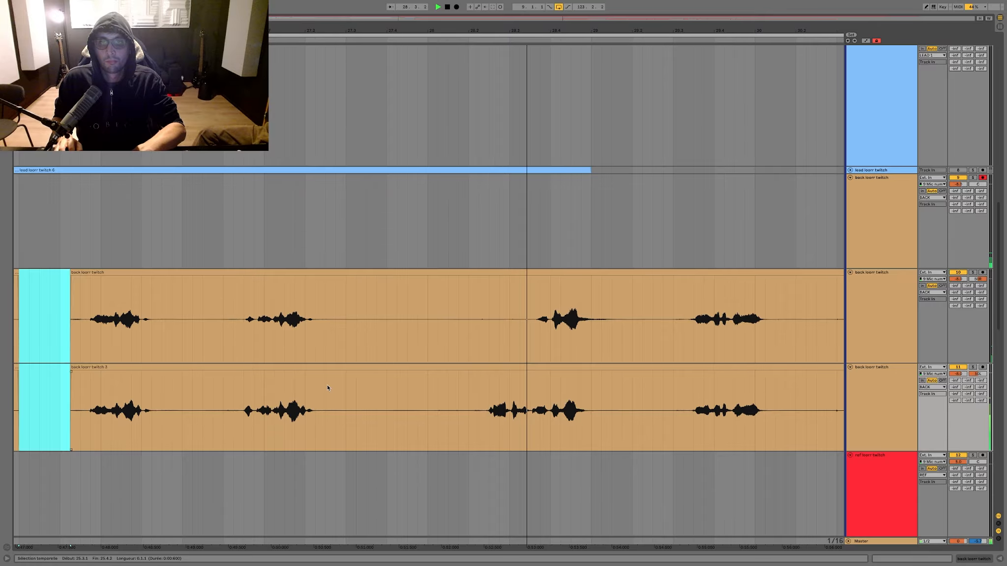
Step: Stop playback and start recording a retake of the bar 28 phrase on the first back track, beginning in bar 26
{"action": "left_click_drag", "start_coordinate": [540, 335], "coordinate": [486, 382]}
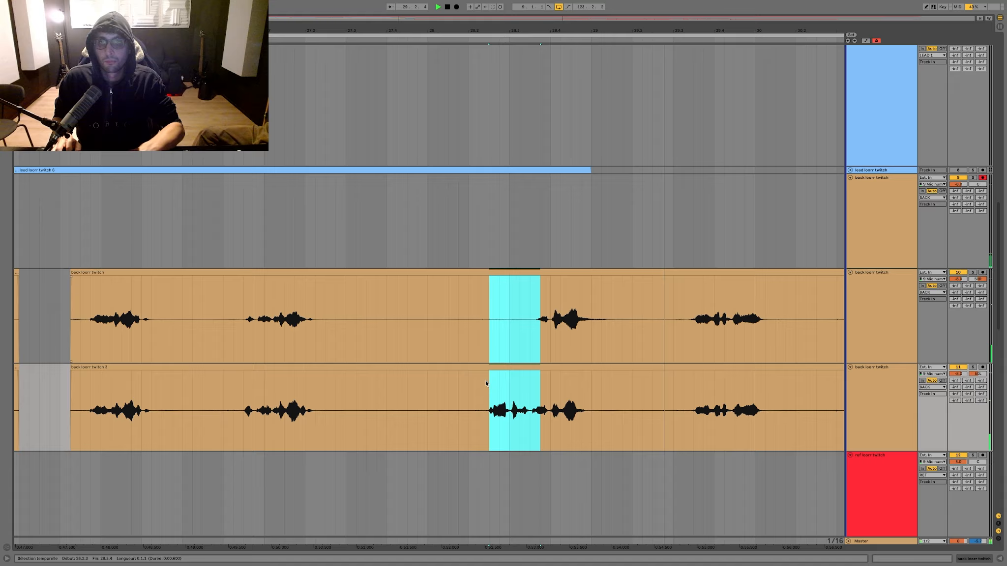
{"action": "key", "text": "space"}
{"action": "left_click", "coordinate": [197, 246]}
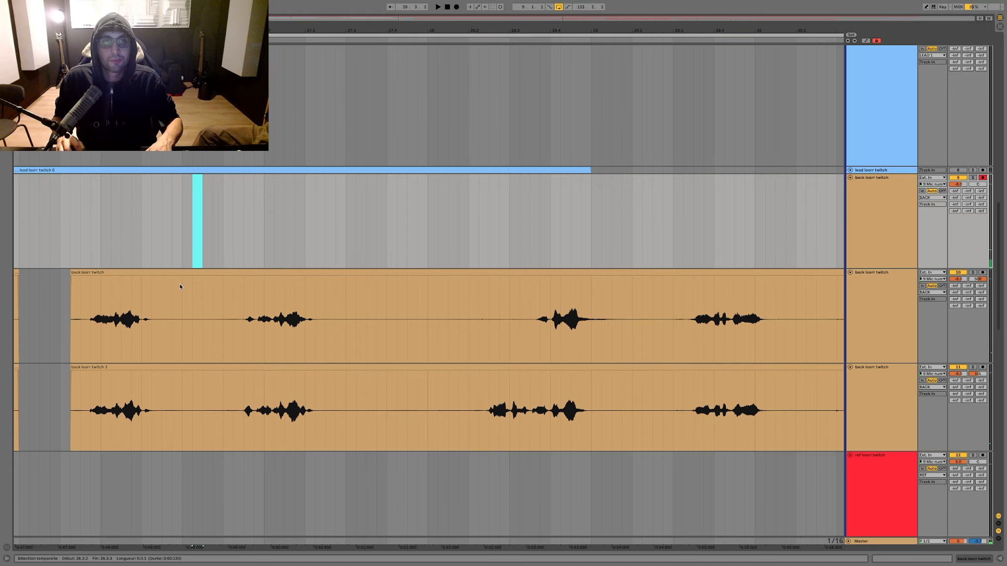
{"action": "key", "text": "F9"}
Step: Delete the silences before and after the phrase leading into bar 27 on the second and third back tracks
{"action": "left_click_drag", "start_coordinate": [179, 285], "coordinate": [230, 392]}
{"action": "key", "text": "Delete"}
{"action": "left_click_drag", "start_coordinate": [329, 316], "coordinate": [529, 364]}
{"action": "key", "text": "Delete"}
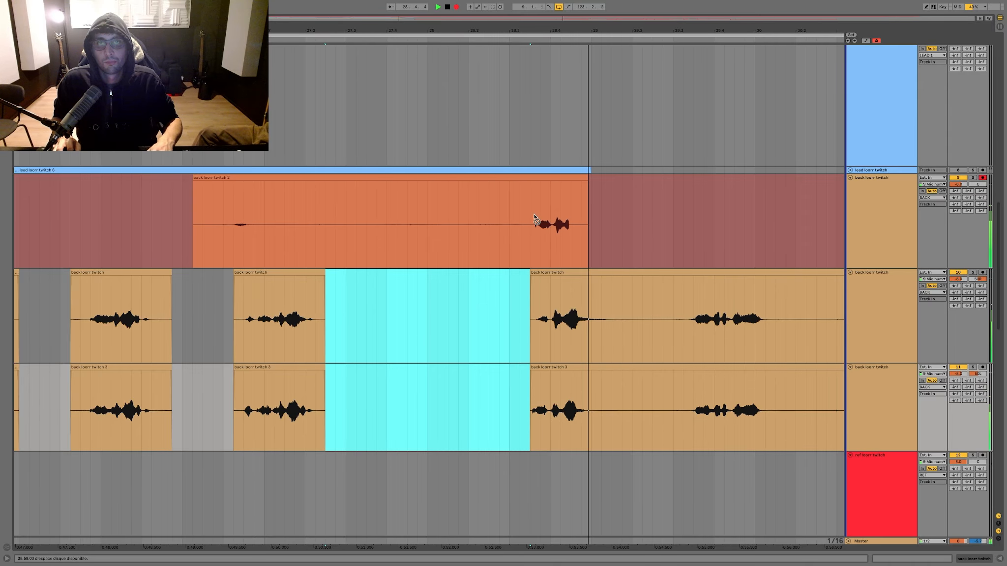
Step: Stop recording, split off the retaken bar 28 phrase and move it down to the second back track
{"action": "key", "text": "F9"}
{"action": "left_click", "coordinate": [536, 182]}
{"action": "left_click_drag", "start_coordinate": [536, 182], "coordinate": [536, 276]}
Step: Delete the silences between the phrases in bars 29, 30 and 31 on the second and third back tracks
{"action": "left_click_drag", "start_coordinate": [665, 306], "coordinate": [596, 378]}
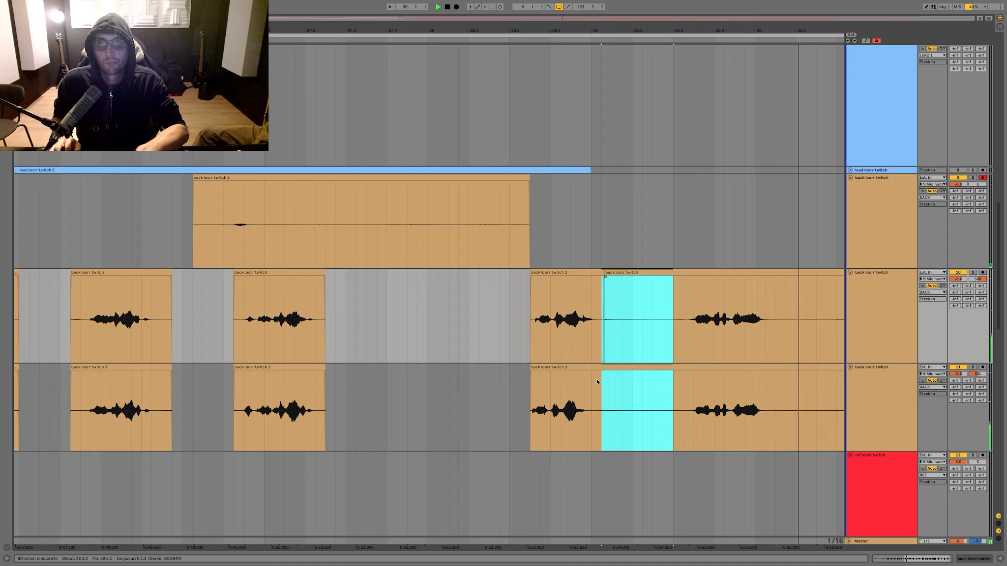
{"action": "key", "text": "Delete"}
{"action": "scroll", "coordinate": [598, 382], "scroll_direction": "right", "scroll_amount": 8}
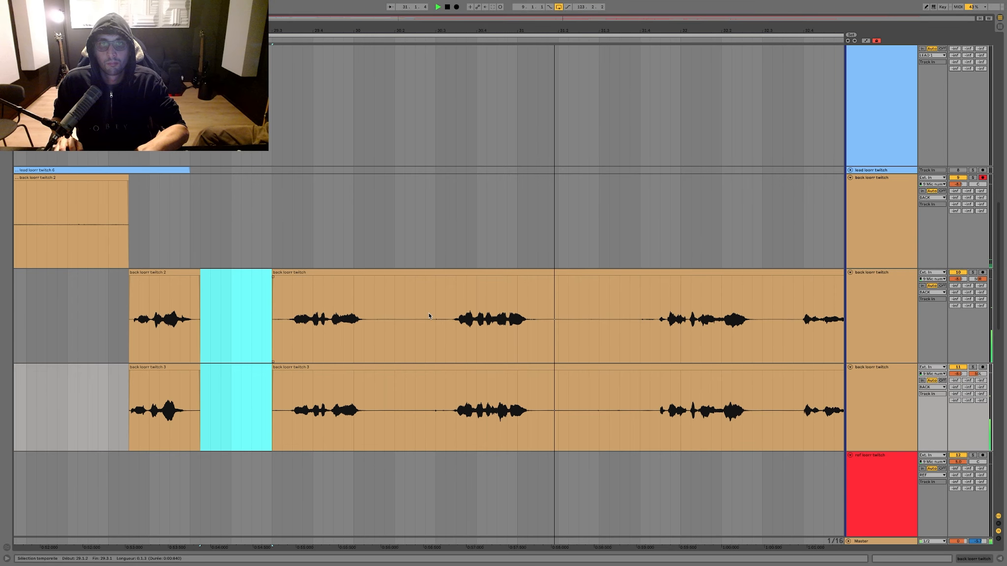
{"action": "left_click_drag", "start_coordinate": [444, 314], "coordinate": [378, 374]}
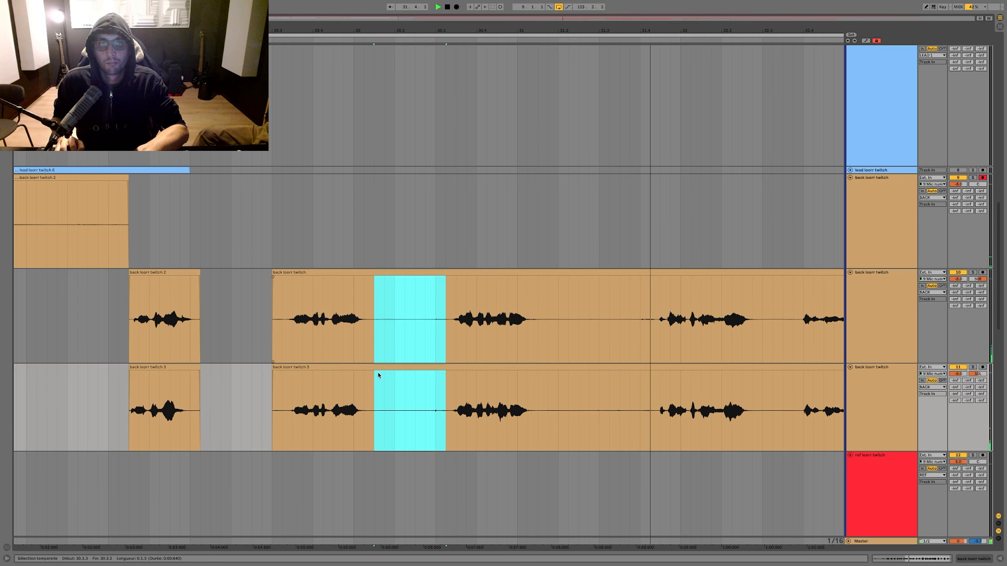
{"action": "key", "text": "Delete"}
{"action": "scroll", "coordinate": [378, 374], "scroll_direction": "right", "scroll_amount": 5}
{"action": "left_click_drag", "start_coordinate": [451, 325], "coordinate": [352, 389]}
{"action": "key", "text": "Delete"}
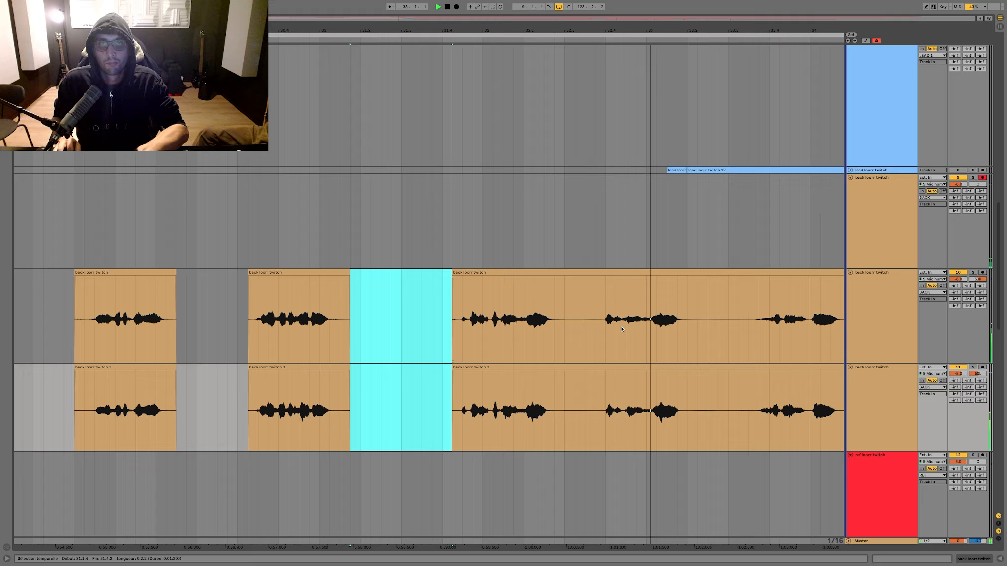
Step: Delete the silences between the phrases in bars 32 and 33 on the second and third back tracks
{"action": "left_click_drag", "start_coordinate": [599, 326], "coordinate": [569, 352]}
{"action": "key", "text": "Delete"}
{"action": "scroll", "coordinate": [570, 328], "scroll_direction": "right", "scroll_amount": 4}
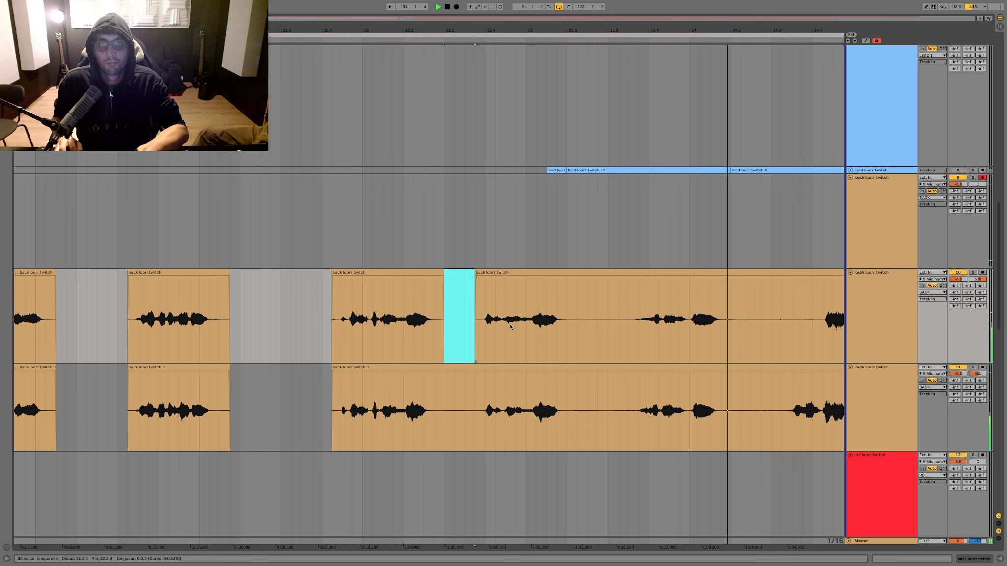
{"action": "left_click_drag", "start_coordinate": [475, 322], "coordinate": [436, 394]}
{"action": "key", "text": "Delete"}
{"action": "left_click_drag", "start_coordinate": [628, 325], "coordinate": [590, 373]}
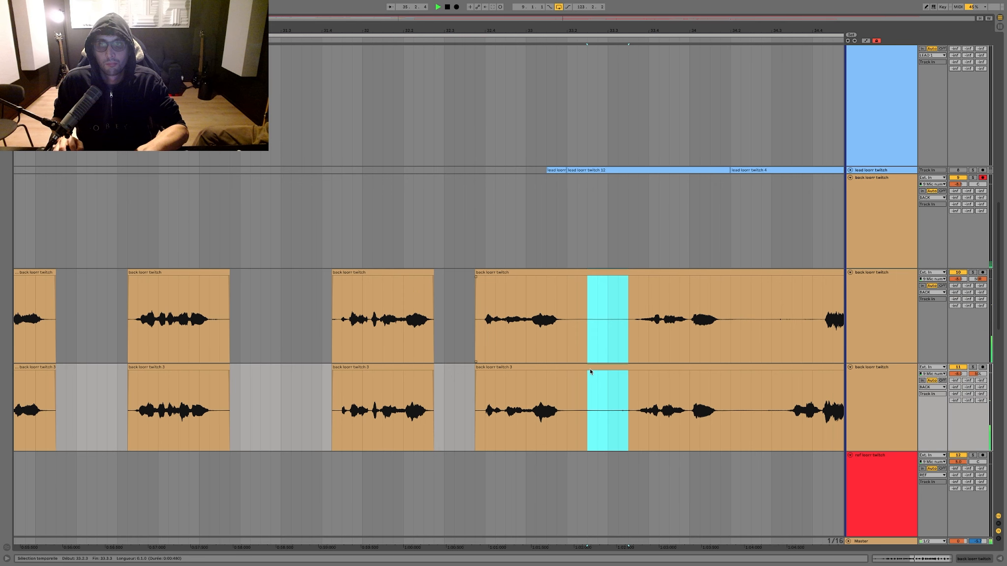
{"action": "key", "text": "Delete"}
{"action": "scroll", "coordinate": [638, 338], "scroll_direction": "right", "scroll_amount": 3}
Step: Play back the backing phrase from the last beat of bar 34 to check the second back track
{"action": "left_click", "coordinate": [707, 319]}
{"action": "key", "text": "space"}
{"action": "key", "text": "space"}
{"action": "key", "text": "space"}
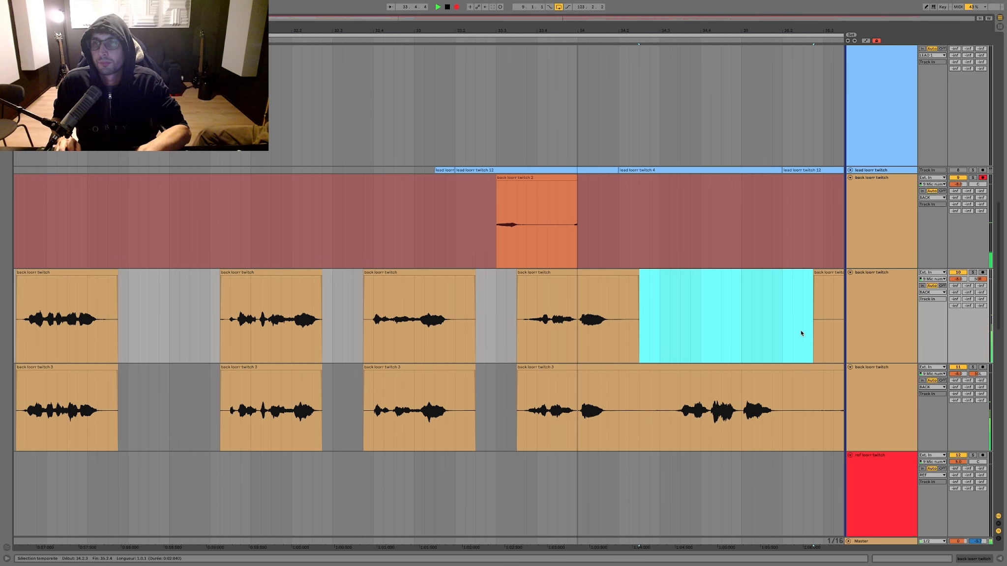
Step: Remove the phrase leading into bar 35 from the second back track and record a retake of it on the first
{"action": "left_click_drag", "start_coordinate": [801, 329], "coordinate": [587, 328]}
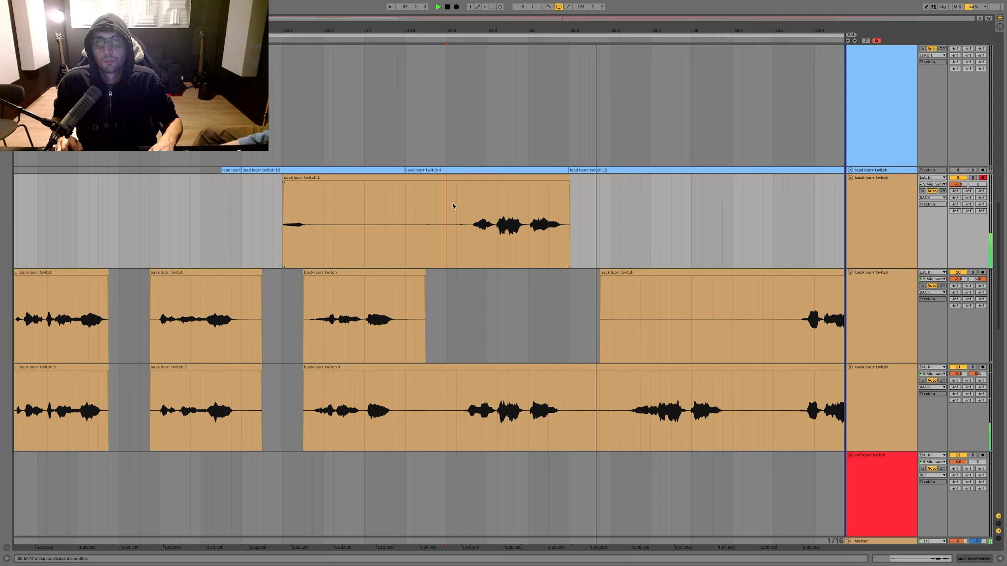
{"action": "key", "text": "super+e"}
{"action": "key", "text": "space"}
Step: Record the phrase again over the previous retake, split off the usable part and move it to the second back track
{"action": "left_click", "coordinate": [277, 203]}
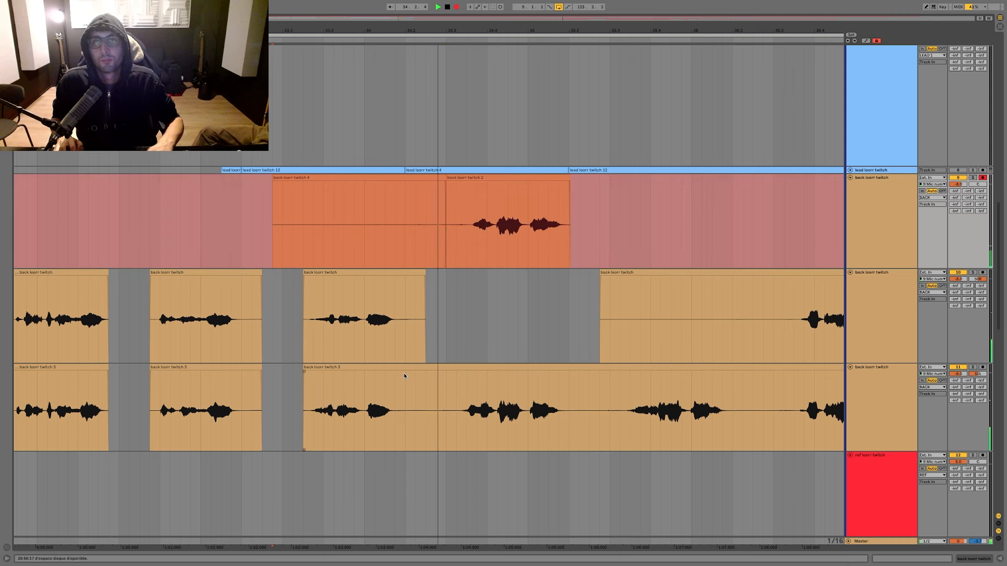
{"action": "key", "text": "space"}
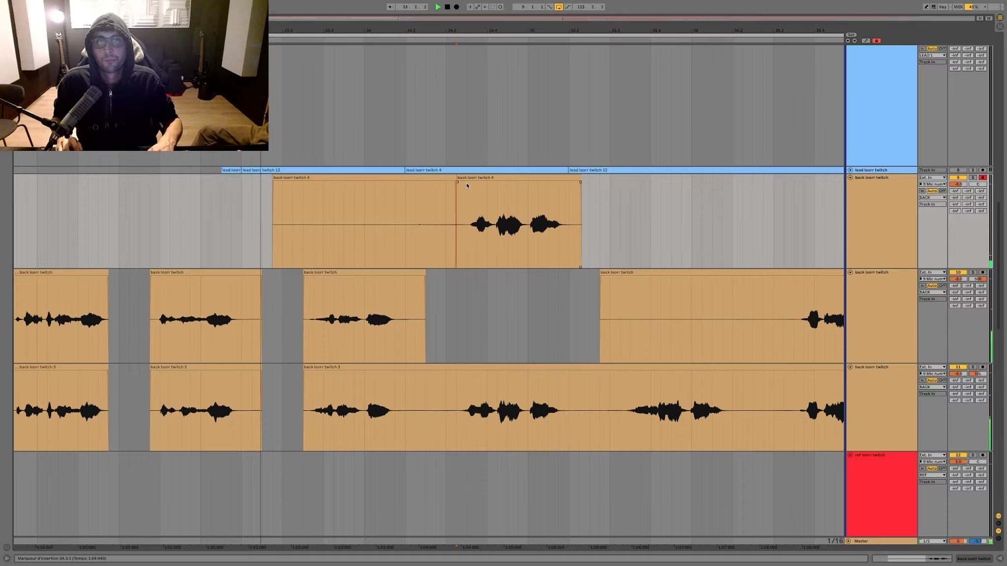
{"action": "left_click_drag", "start_coordinate": [467, 185], "coordinate": [467, 316]}
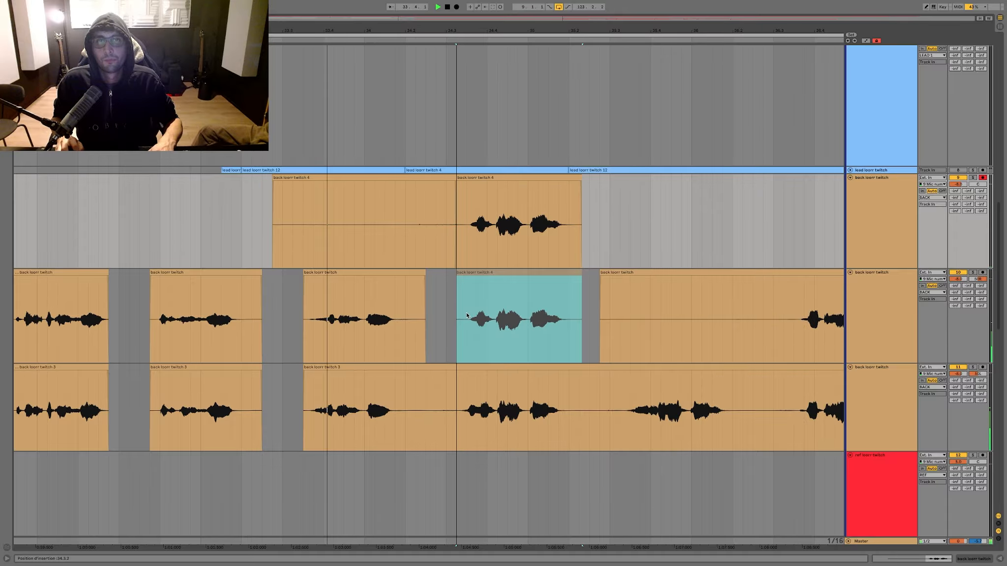
Step: Record one more take of the same phrase, split it before the phrase and move that part to the third back track
{"action": "key", "text": "F9"}
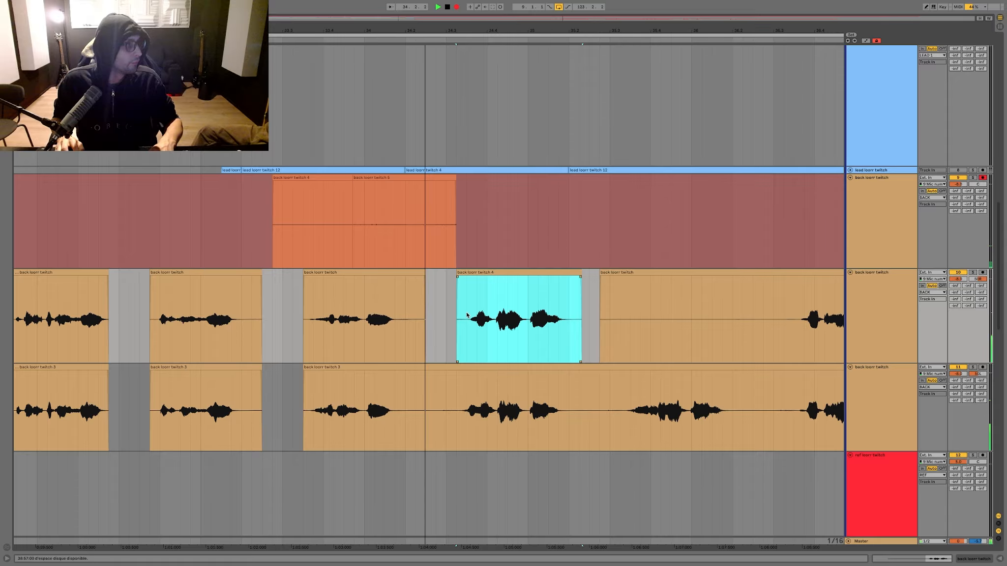
{"action": "key", "text": "F9"}
{"action": "left_click", "coordinate": [450, 221]}
{"action": "key", "text": "super+e"}
{"action": "left_click_drag", "start_coordinate": [454, 182], "coordinate": [461, 409]}
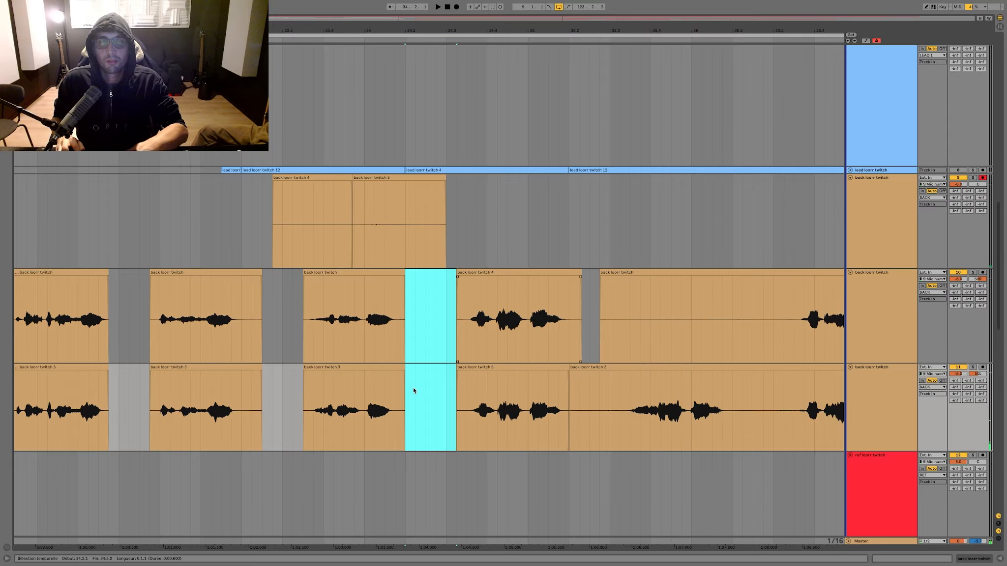
Step: Play the long upper lead take from 35.2.1 with its track soloed to check the words against the backing
{"action": "scroll", "coordinate": [481, 473], "scroll_direction": "up", "scroll_amount": 8}
{"action": "left_click", "coordinate": [426, 260]}
{"action": "key", "text": "space"}
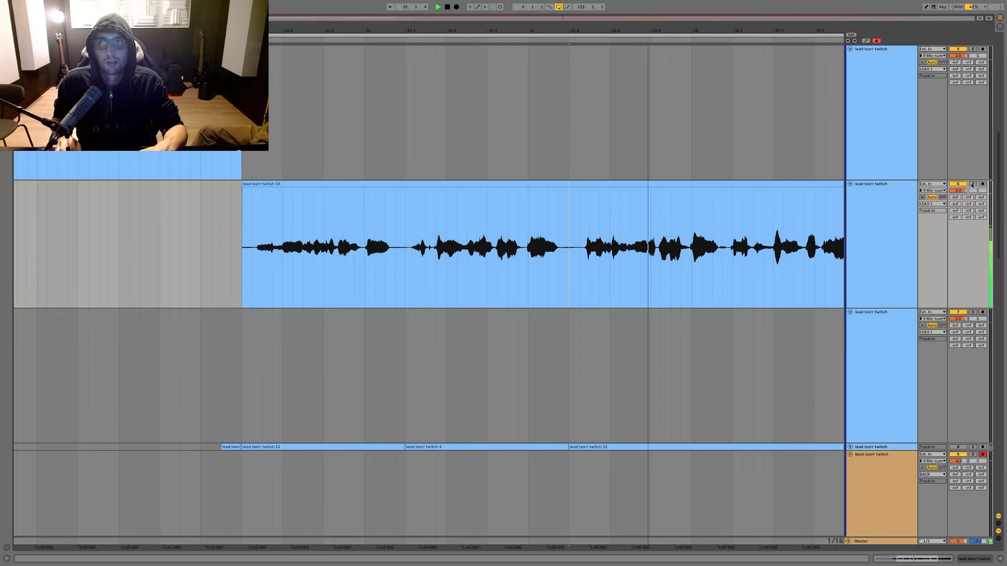
{"action": "left_click", "coordinate": [973, 184]}
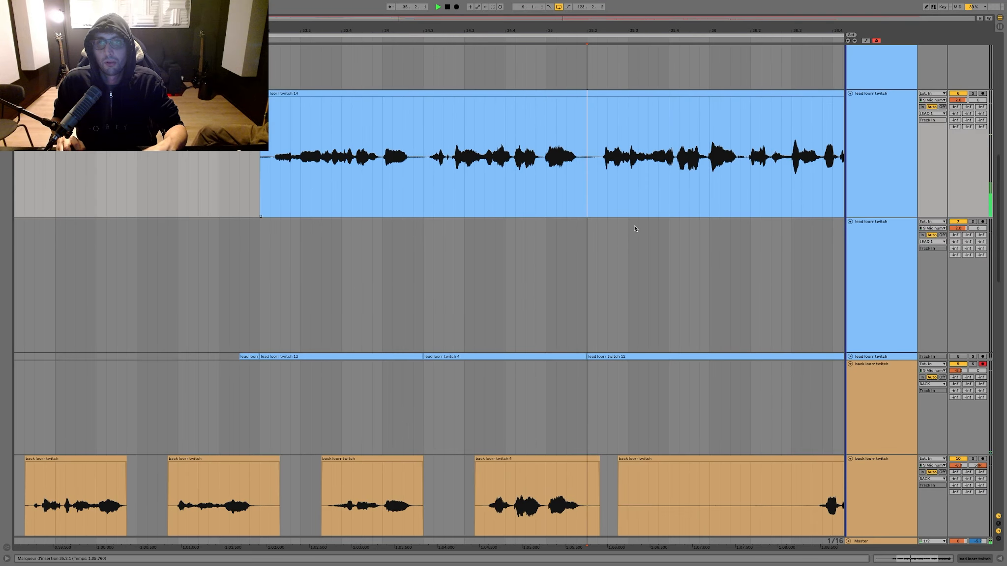
{"action": "scroll", "coordinate": [634, 229], "scroll_direction": "down", "scroll_amount": 3}
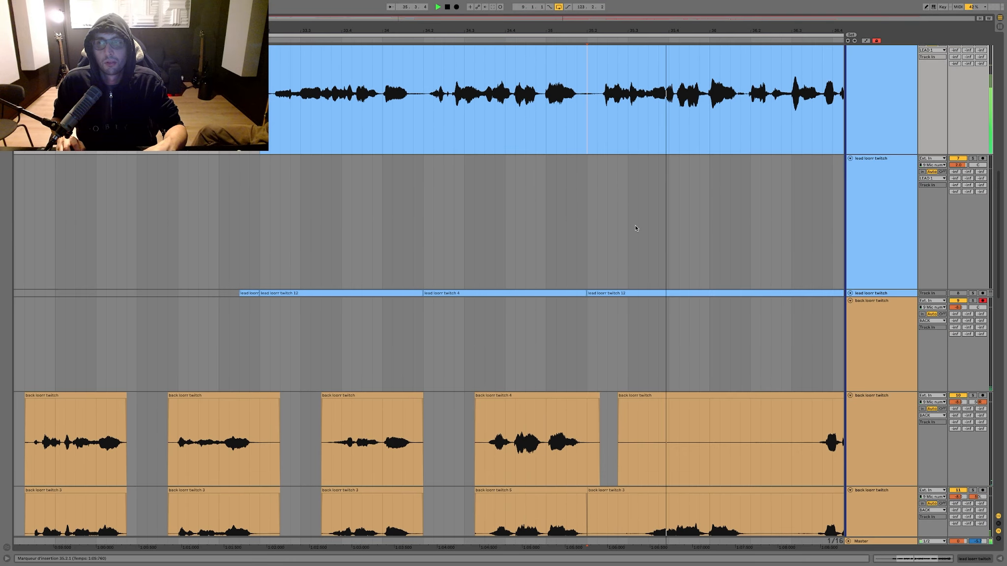
Step: Unfold the lower lead track, split its clip at 35.4.1 and move the 35.2.1 to 35.4.1 section into the upper lead take
{"action": "left_click", "coordinate": [850, 294]}
{"action": "scroll", "coordinate": [695, 306], "scroll_direction": "up", "scroll_amount": 3}
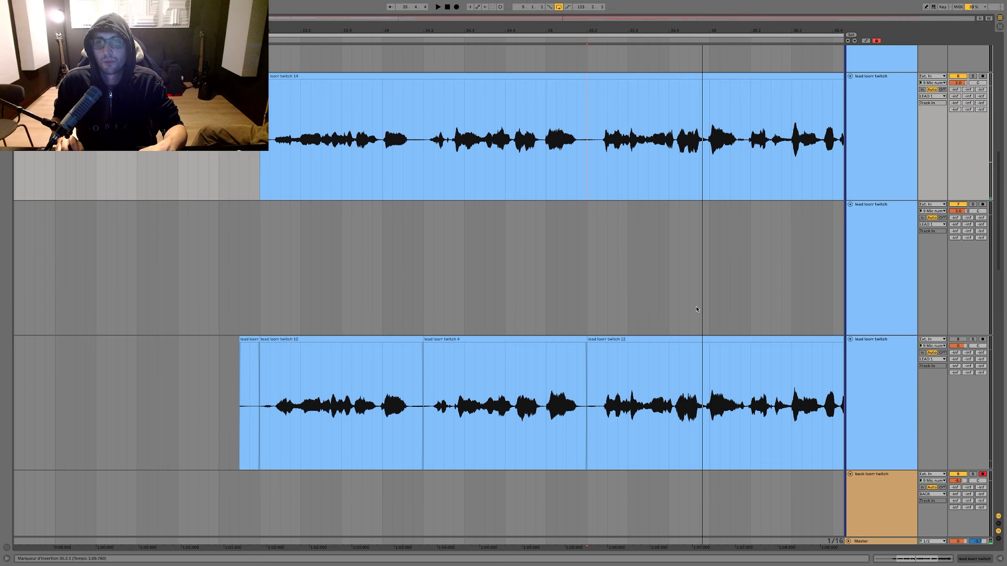
{"action": "left_click", "coordinate": [668, 369]}
{"action": "key", "text": "super+e"}
{"action": "left_click_drag", "start_coordinate": [662, 349], "coordinate": [663, 159]}
Step: Play the upper lead track from 34.4.1 through the inserted section
{"action": "key", "text": "space"}
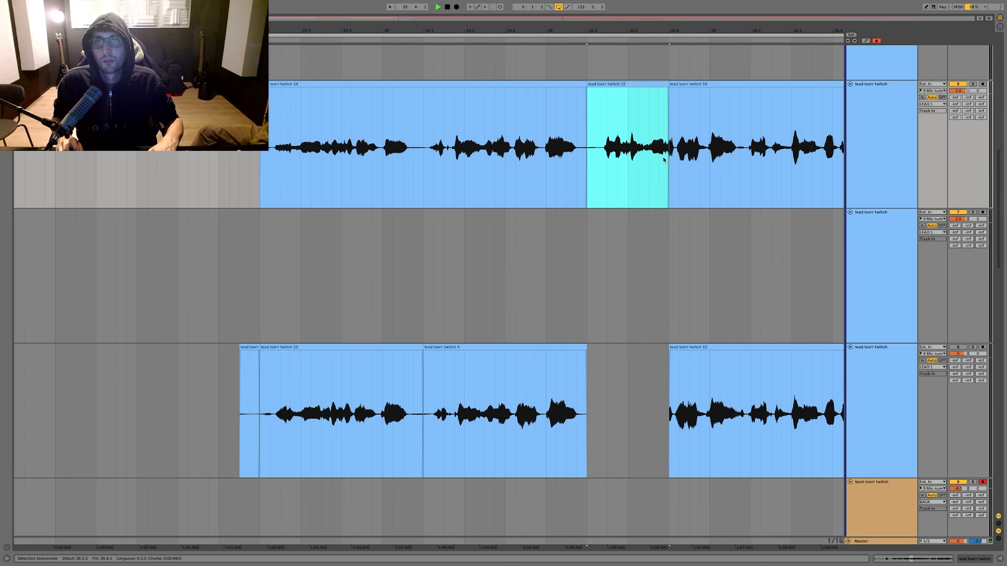
{"action": "left_click", "coordinate": [506, 129]}
{"action": "key", "text": "space"}
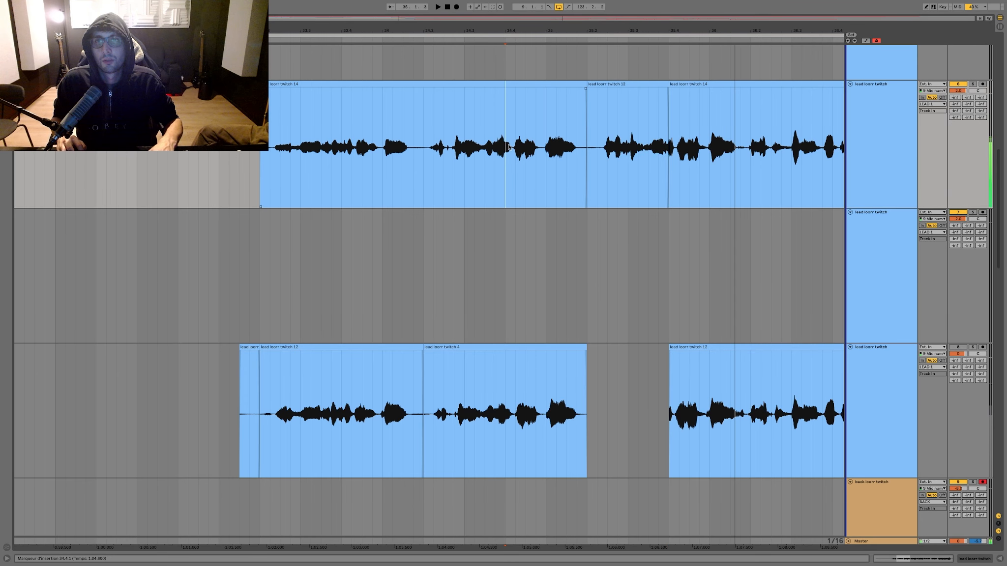
{"action": "key", "text": "space"}
Step: Shift the join after the inserted lead section earlier than 35.4.1 and crossfade it with the following clip
{"action": "left_click_drag", "start_coordinate": [654, 27], "coordinate": [623, 86]}
{"action": "left_click_drag", "start_coordinate": [387, 104], "coordinate": [405, 104]}
{"action": "key", "text": "space"}
{"action": "key", "text": "space"}
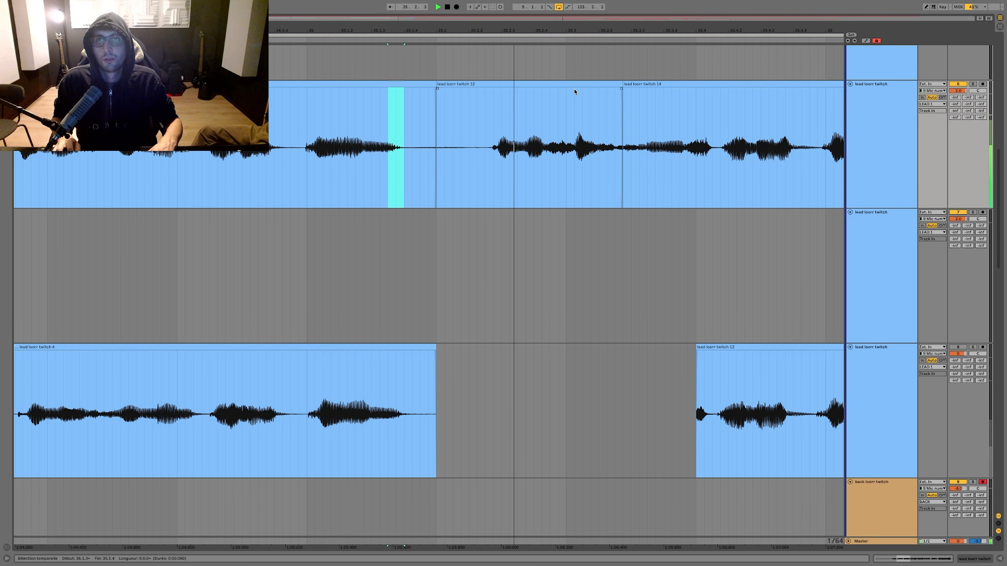
{"action": "left_click_drag", "start_coordinate": [622, 85], "coordinate": [627, 88]}
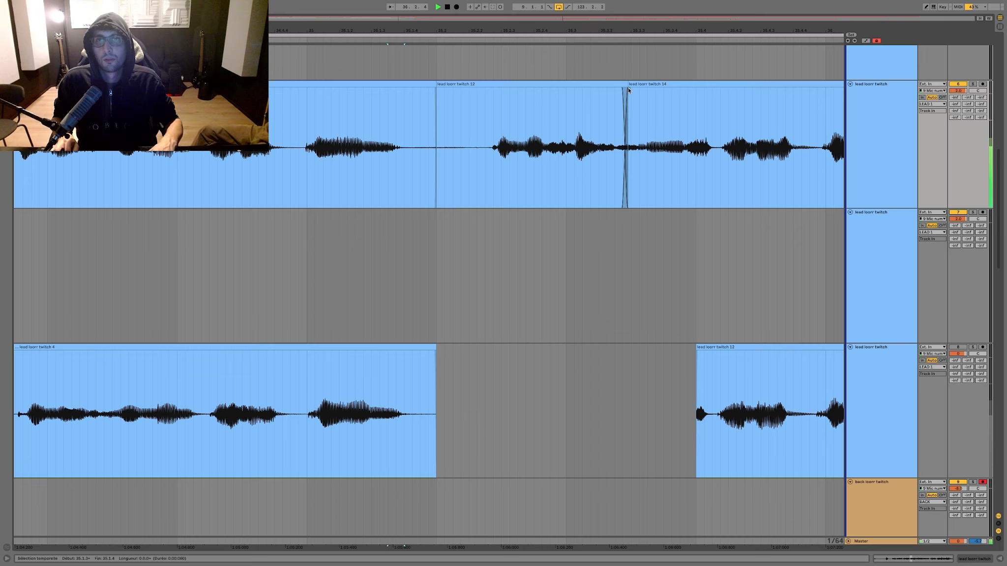
Step: Play back the edited lead join starting from 34.2.3
{"action": "scroll", "coordinate": [560, 97], "scroll_direction": "left", "scroll_amount": 4}
{"action": "left_click", "coordinate": [159, 113]}
{"action": "key", "text": "space"}
{"action": "key", "text": "space"}
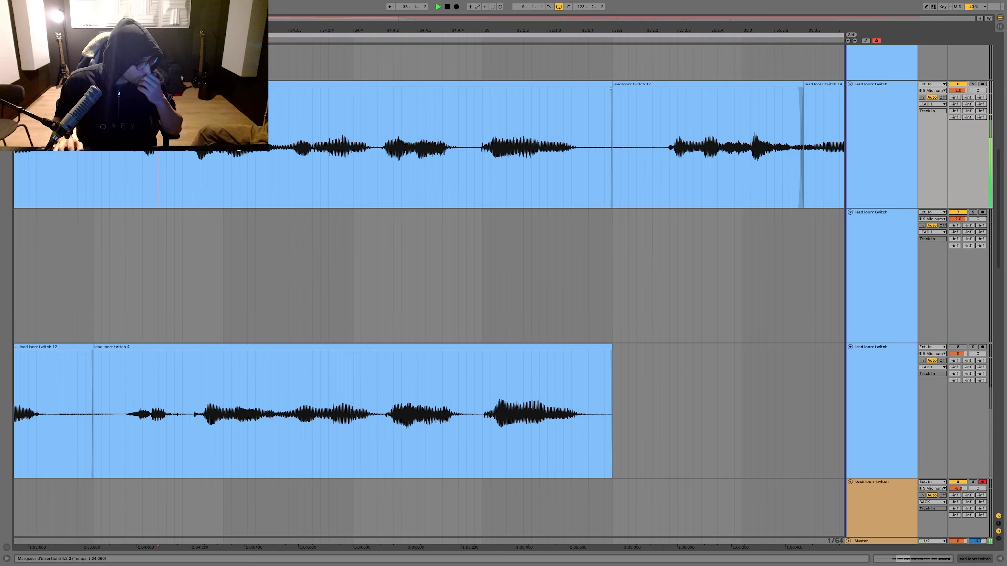
Step: Play the song from 36.1.1 to check the two panned backing takes
{"action": "scroll", "coordinate": [348, 188], "scroll_direction": "down", "scroll_amount": 3}
{"action": "left_click", "coordinate": [494, 389]}
{"action": "key", "text": "space"}
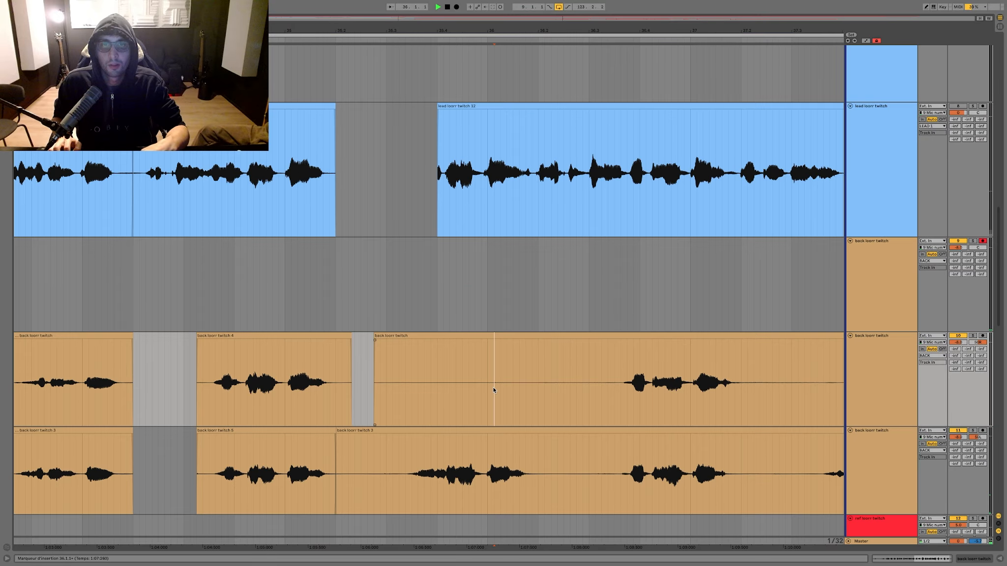
Step: Record a new backing take from about 34.2 and clear the section from about 35.2 to 35.3 in both panned takes
{"action": "key", "text": "space"}
{"action": "left_click", "coordinate": [151, 296]}
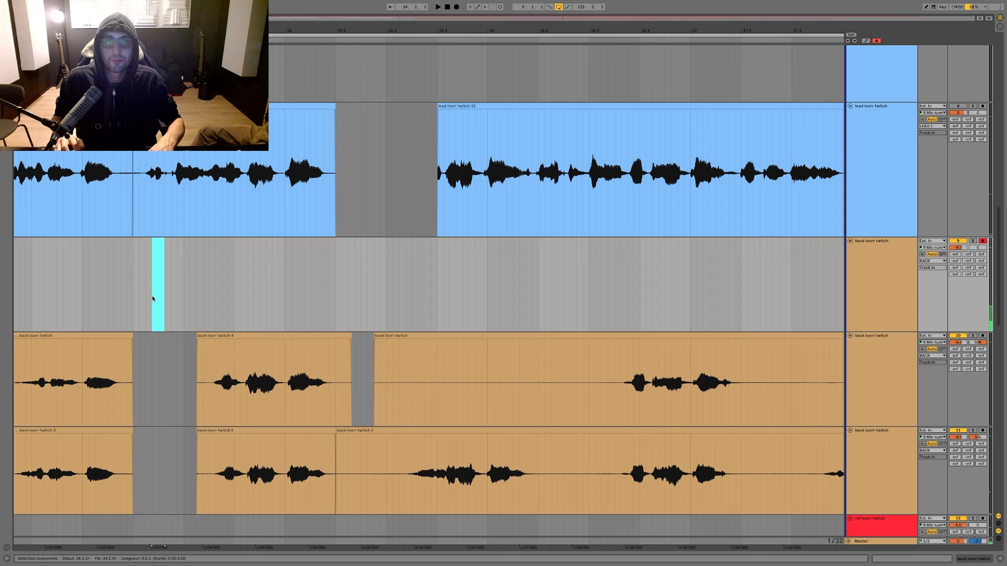
{"action": "key", "text": "F9"}
{"action": "left_click_drag", "start_coordinate": [335, 398], "coordinate": [407, 450]}
{"action": "key", "text": "Delete"}
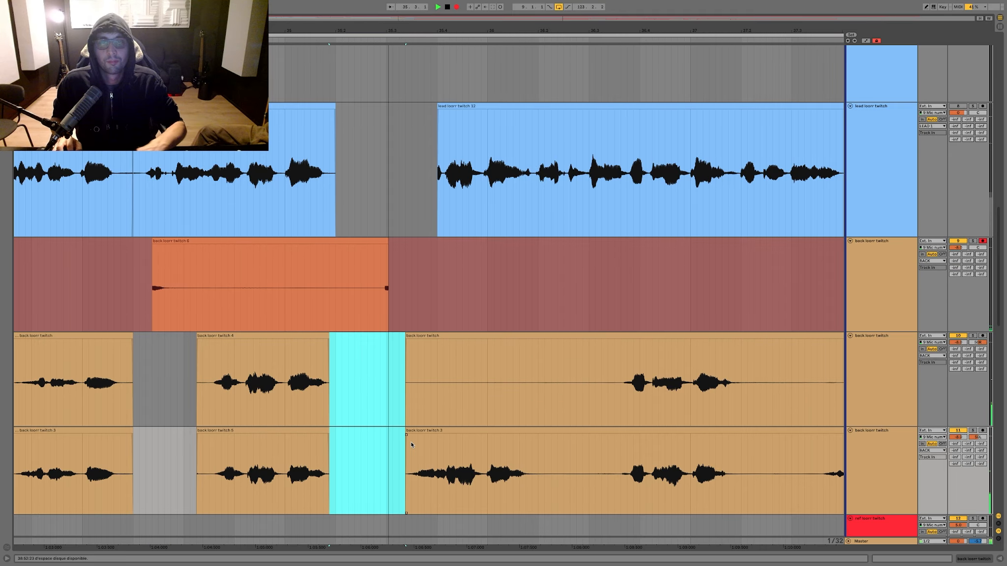
{"action": "key", "text": "F9"}
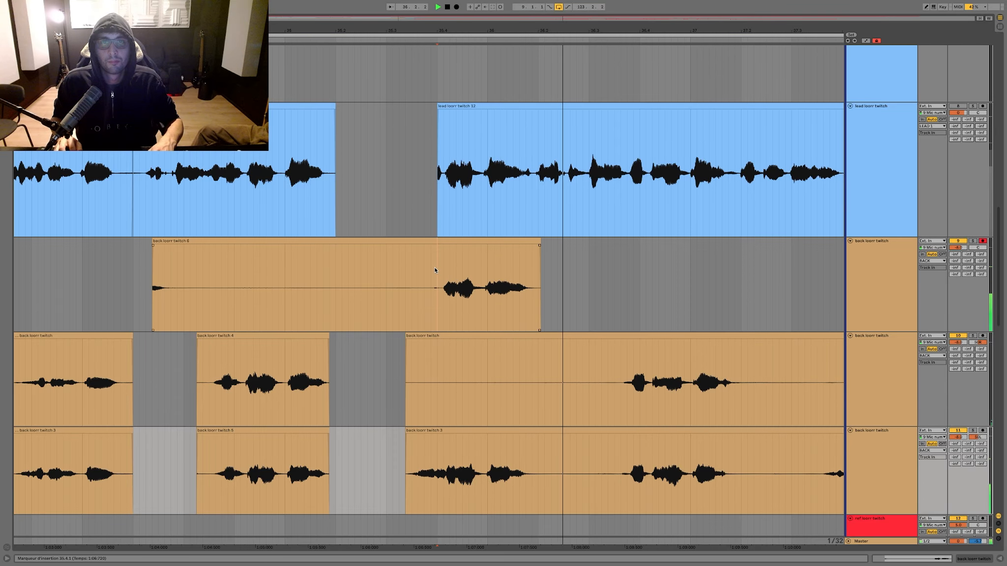
Step: Split the new recording at 35.4.1, move its closing phrase into the upper backing take and trim both takes before it
{"action": "left_click", "coordinate": [434, 267]}
{"action": "key", "text": "ctrl+e"}
{"action": "left_click_drag", "start_coordinate": [441, 240], "coordinate": [445, 341]}
{"action": "left_click_drag", "start_coordinate": [432, 383], "coordinate": [373, 457]}
{"action": "key", "text": "Delete"}
Step: Delete the leftover recording and add short fades at the start of both backing clips at 35.4.1
{"action": "left_click_drag", "start_coordinate": [461, 298], "coordinate": [20, 315]}
{"action": "key", "text": "Delete"}
{"action": "scroll", "coordinate": [288, 323], "scroll_direction": "right", "scroll_amount": 1}
{"action": "left_click_drag", "start_coordinate": [359, 399], "coordinate": [403, 435]}
{"action": "key", "text": "super+alt+f"}
{"action": "scroll", "coordinate": [397, 408], "scroll_direction": "right", "scroll_amount": 5}
{"action": "key", "text": "space"}
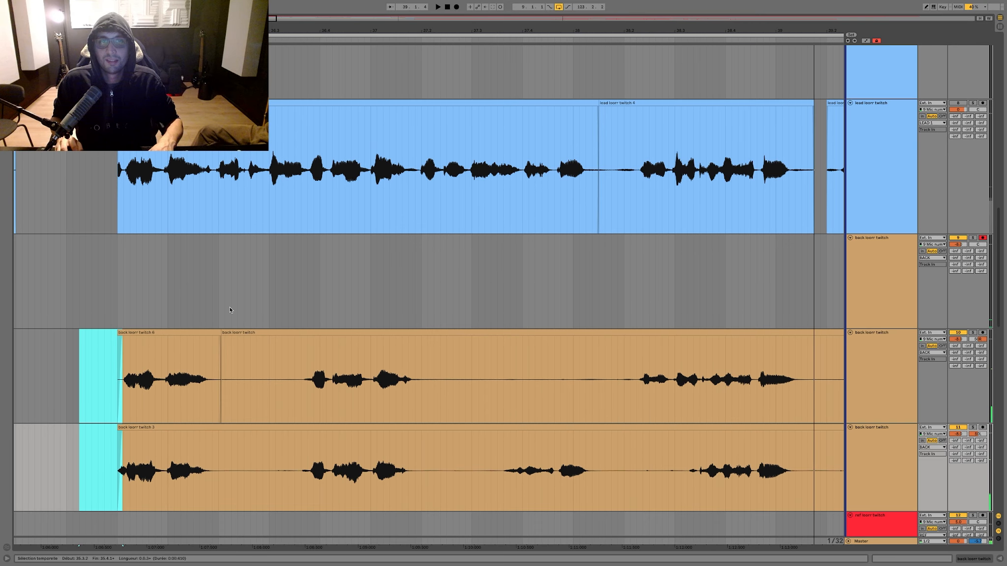
Step: Record another backing take from about 36.2, clearing the silence from about 36.2 to 36.3 in both panned takes
{"action": "left_click", "coordinate": [229, 310]}
{"action": "key", "text": "F9"}
{"action": "left_click_drag", "start_coordinate": [212, 400], "coordinate": [295, 436]}
{"action": "key", "text": "Delete"}
{"action": "scroll", "coordinate": [298, 423], "scroll_direction": "right", "scroll_amount": 3}
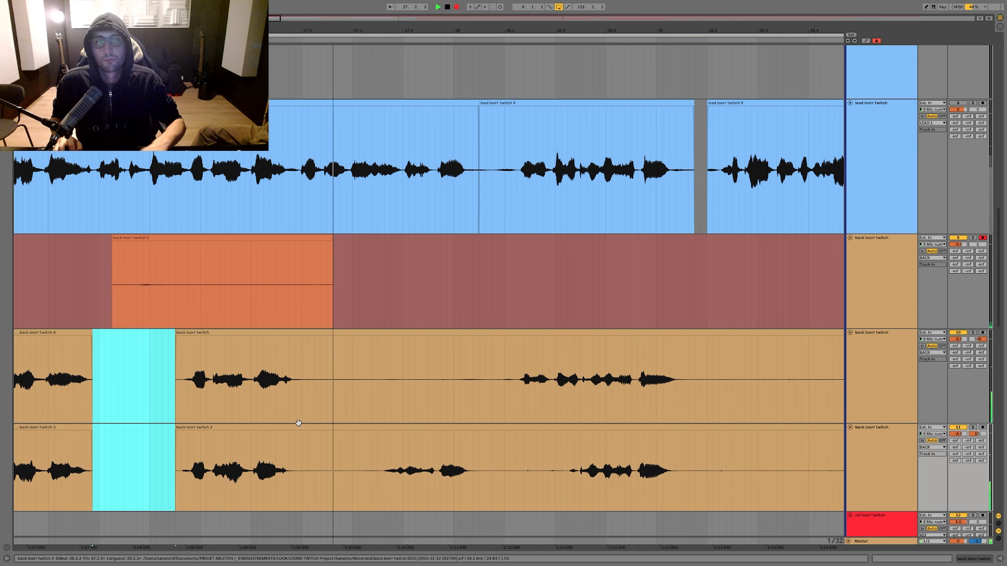
{"action": "key", "text": "F9"}
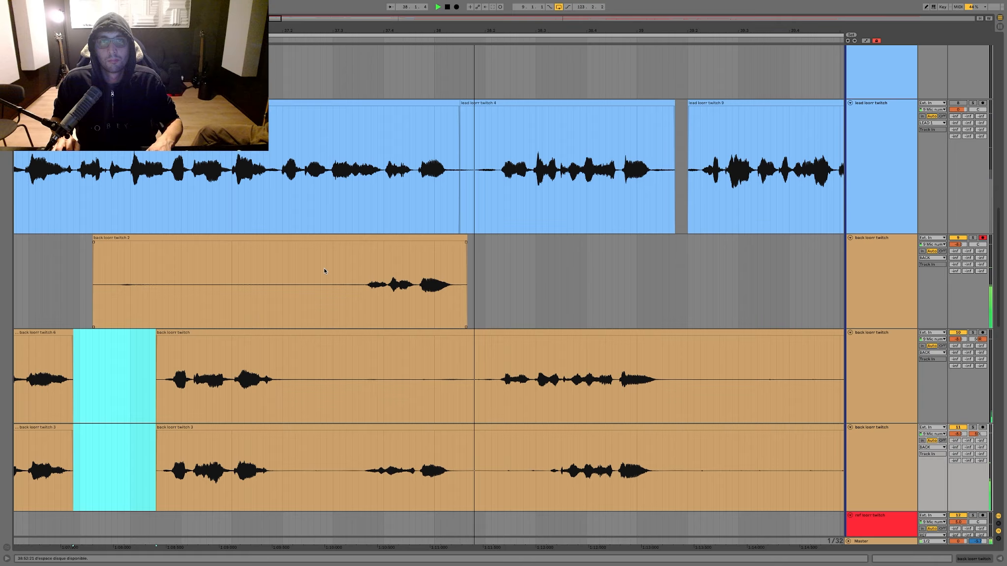
Step: Split off the recording's phrase before 38.1.3 into the upper backing take, then clear the silence after it and the leftover recording
{"action": "left_click", "coordinate": [325, 269]}
{"action": "key", "text": "super+e"}
{"action": "left_click_drag", "start_coordinate": [341, 238], "coordinate": [341, 337]}
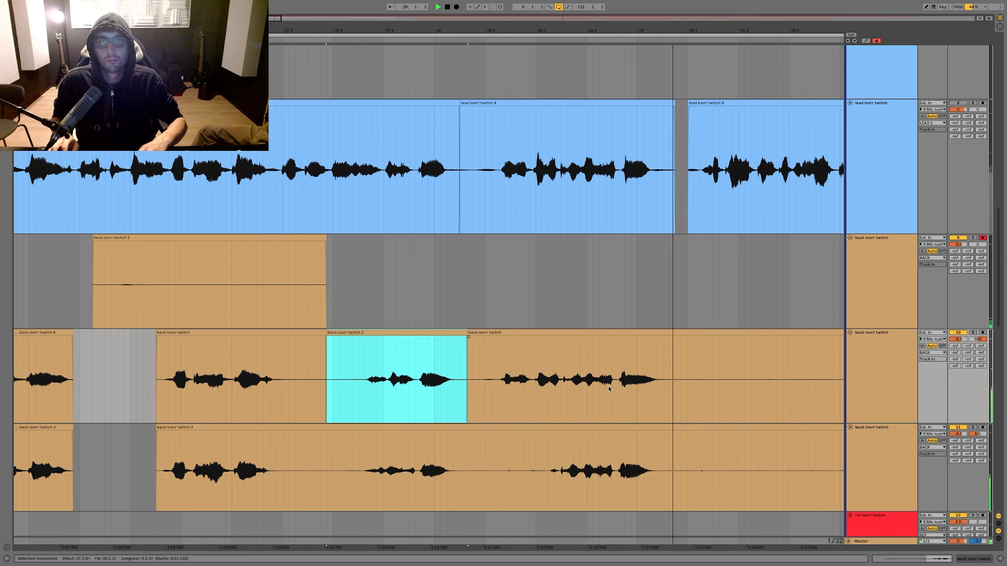
{"action": "left_click_drag", "start_coordinate": [556, 384], "coordinate": [468, 445]}
{"action": "key", "text": "Delete"}
{"action": "left_click_drag", "start_coordinate": [446, 285], "coordinate": [14, 264]}
Step: Delete the section from about 39.3 to 41.2 in both panned backing takes
{"action": "key", "text": "Delete"}
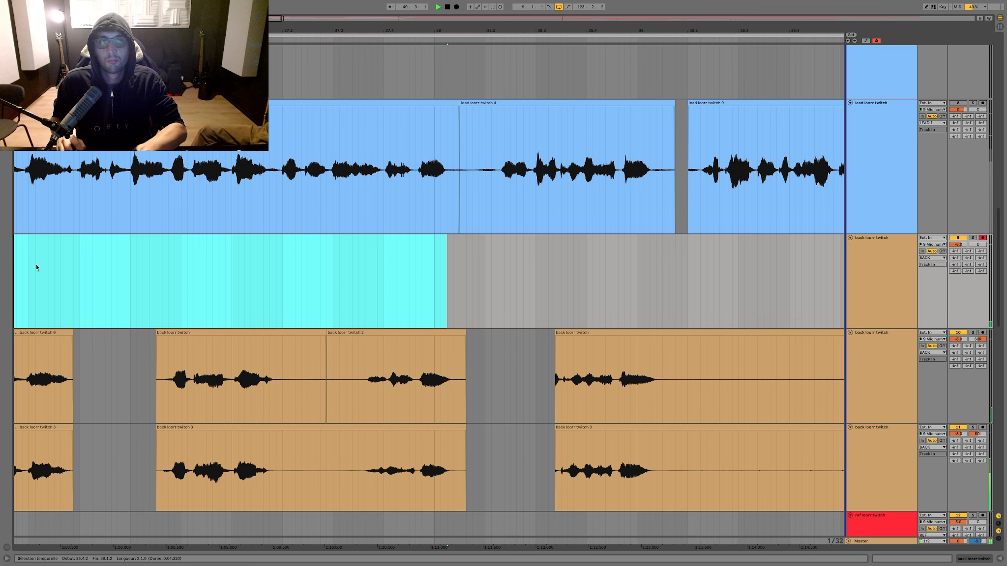
{"action": "left_click_drag", "start_coordinate": [270, 374], "coordinate": [639, 445]}
{"action": "key", "text": "space"}
{"action": "key", "text": "Delete"}
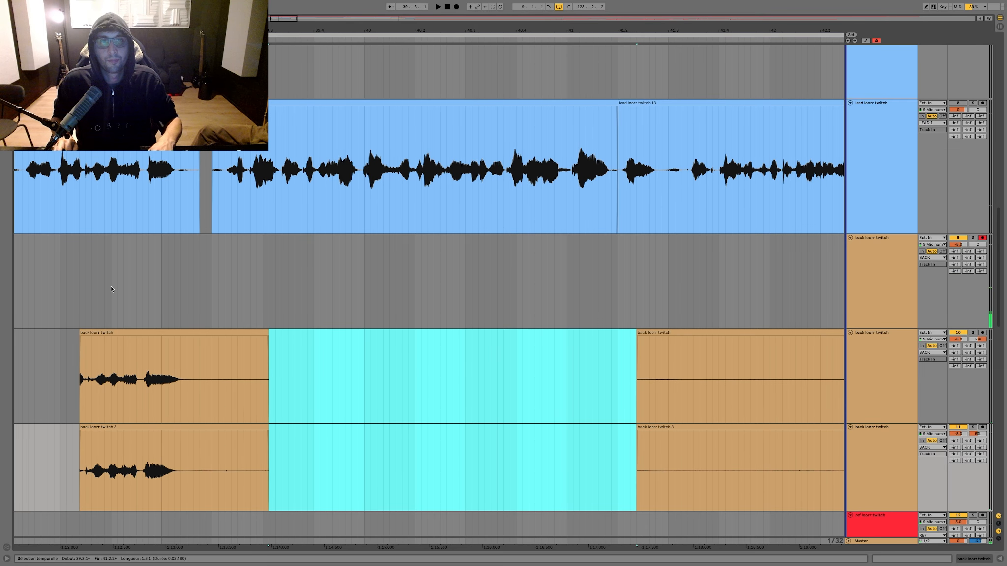
Step: Try recording the backing phrase around bar 41, starting shortly before 38.4
{"action": "left_click", "coordinate": [98, 299]}
{"action": "key", "text": "F9"}
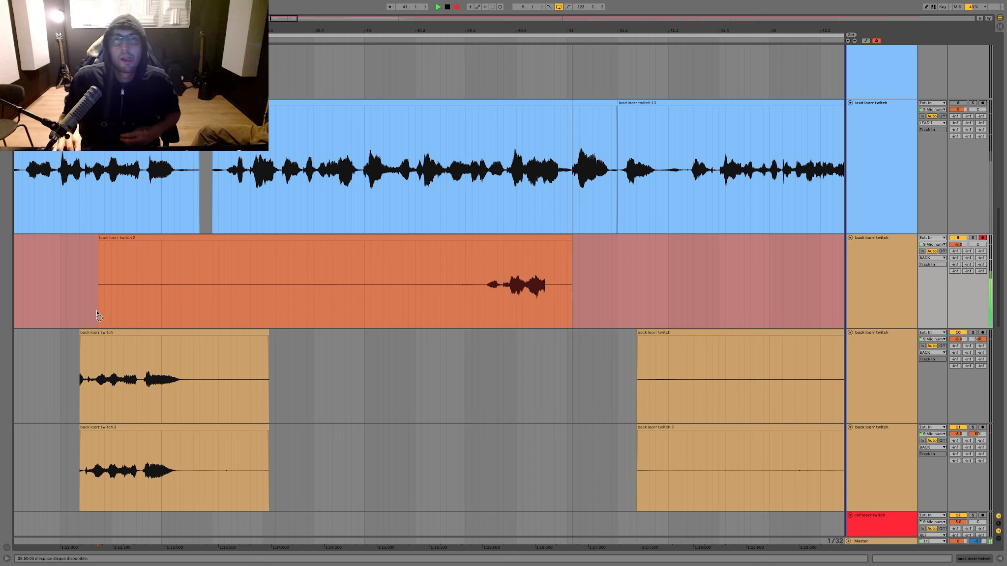
{"action": "key", "text": "space"}
Step: Save the set and re-record the backing phrase over the same range, trimming the start of the upper backing clip near 38.4
{"action": "left_click", "coordinate": [458, 238]}
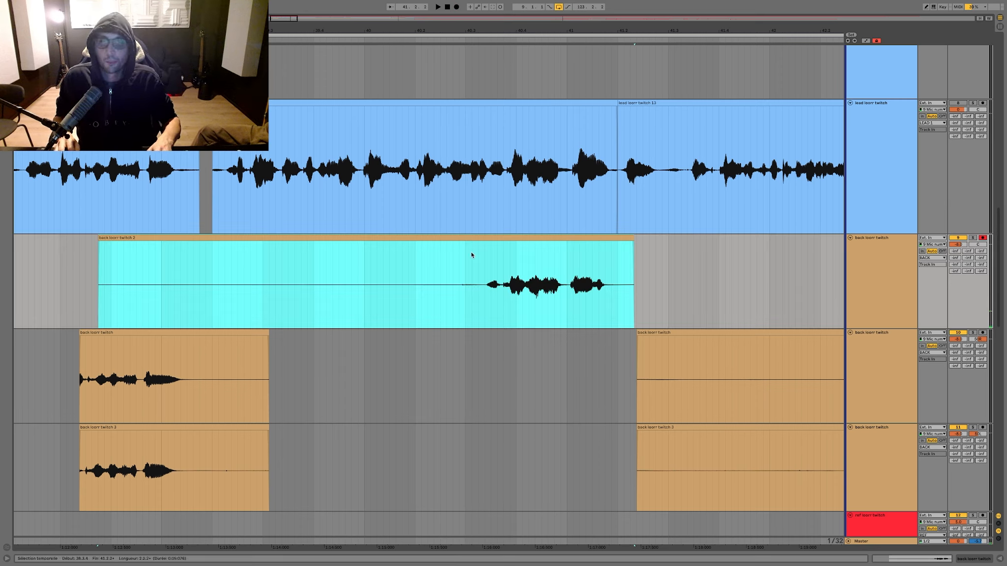
{"action": "key", "text": "ctrl+s"}
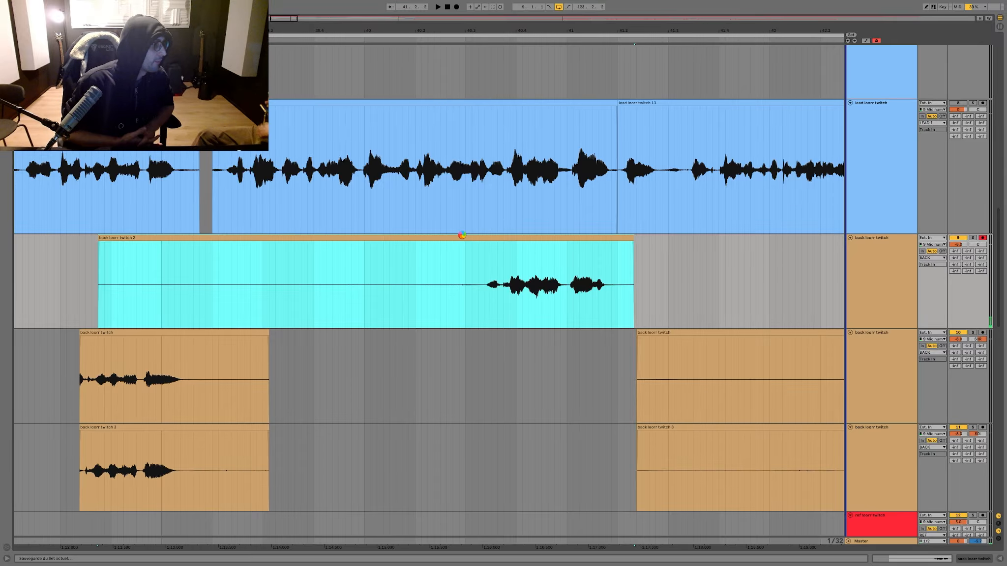
{"action": "key", "text": "F9"}
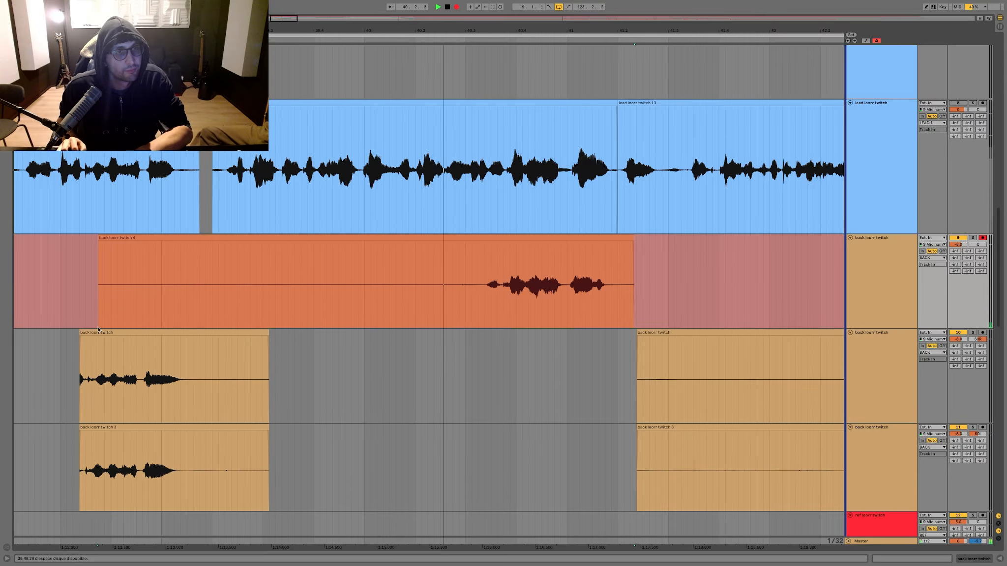
{"action": "left_click_drag", "start_coordinate": [80, 332], "coordinate": [86, 333]}
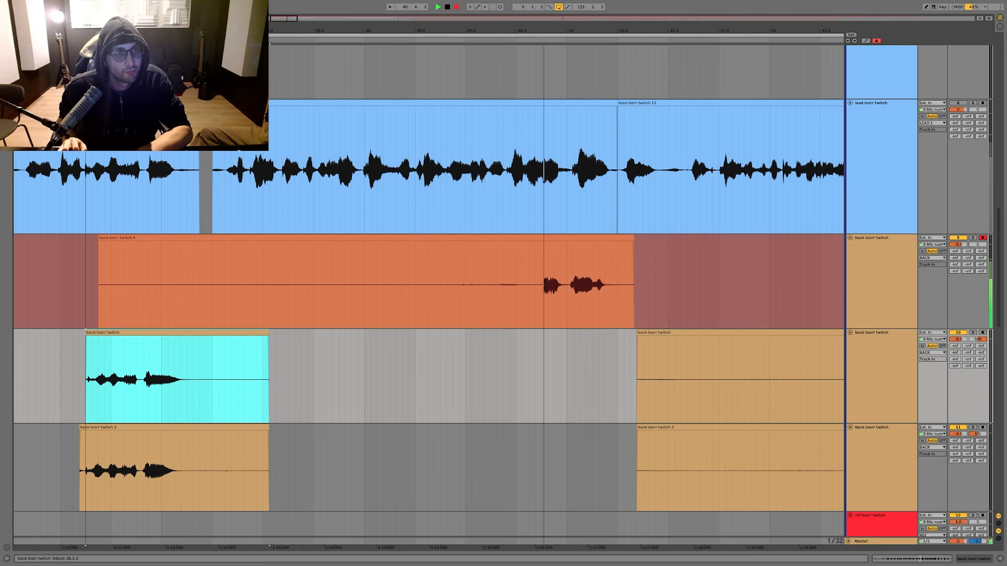
{"action": "key", "text": "F9"}
Step: Audition the new recording soloed from 40.3.3, split it there and move the phrase into the upper backing take
{"action": "left_click", "coordinate": [490, 270]}
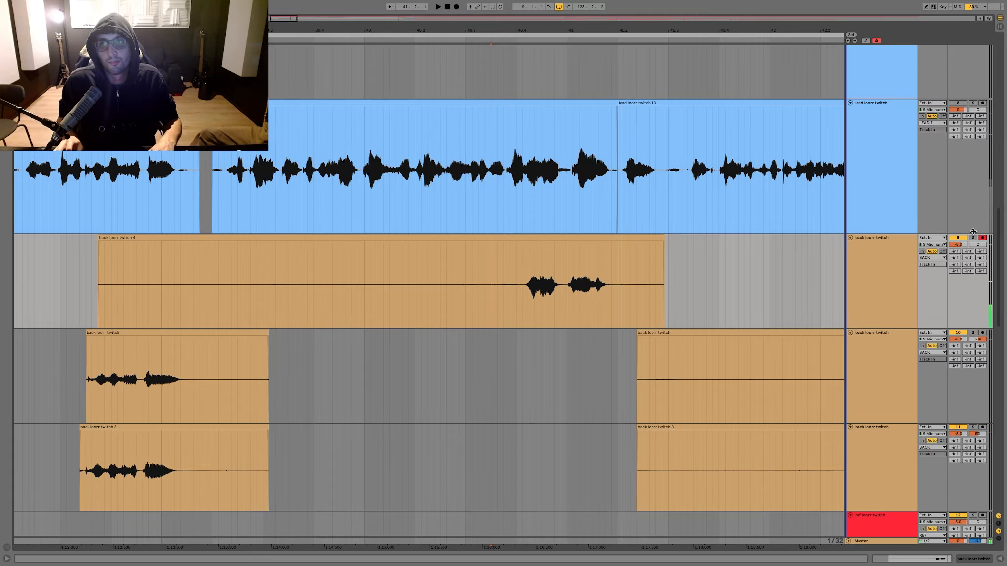
{"action": "left_click", "coordinate": [972, 238]}
{"action": "left_click", "coordinate": [972, 239]}
{"action": "key", "text": "space"}
{"action": "key", "text": "super+e"}
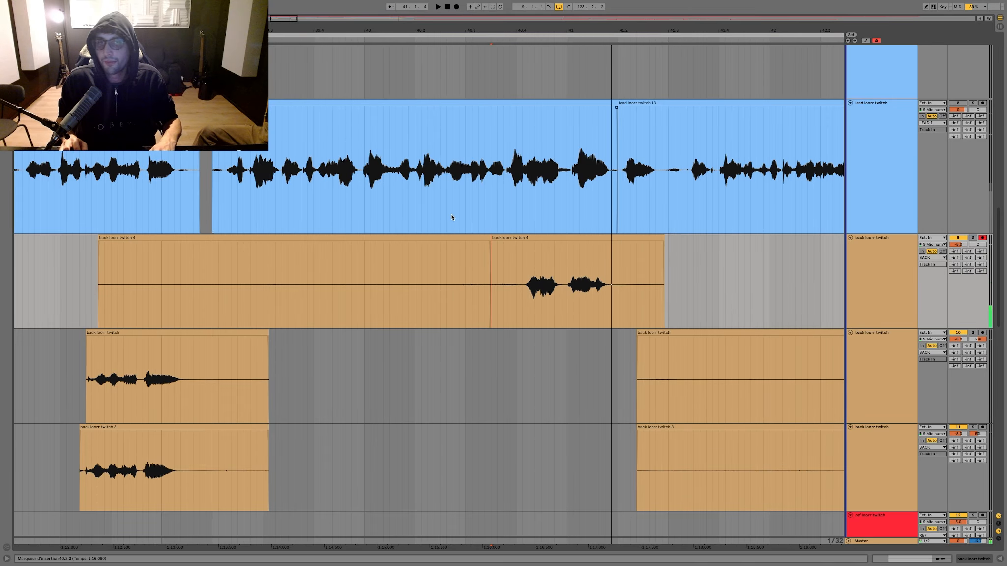
{"action": "left_click_drag", "start_coordinate": [496, 236], "coordinate": [506, 406]}
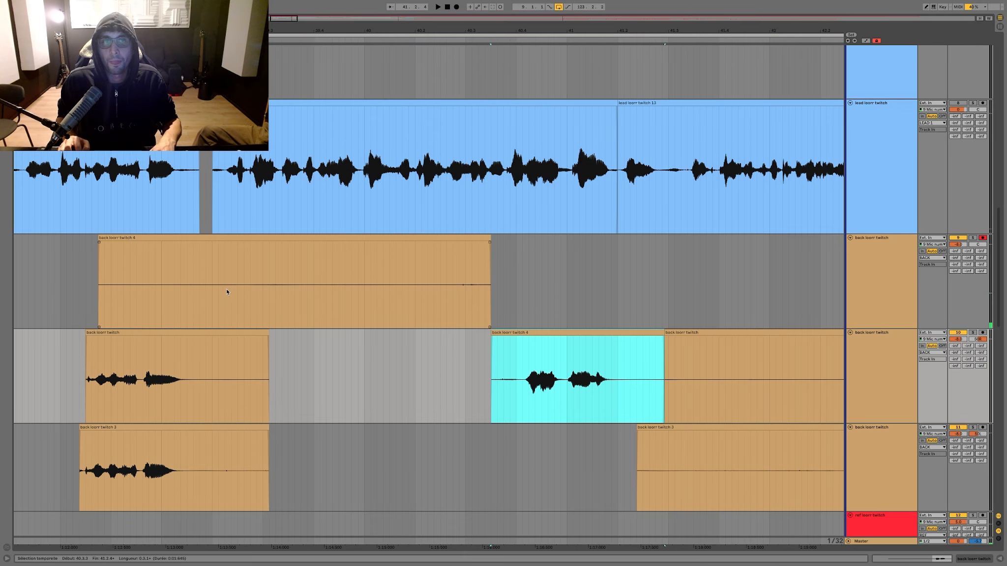
Step: Record a second pass of the backing phrase around bar 41, starting from about 38.3
{"action": "left_click", "coordinate": [73, 288]}
{"action": "key", "text": "F9"}
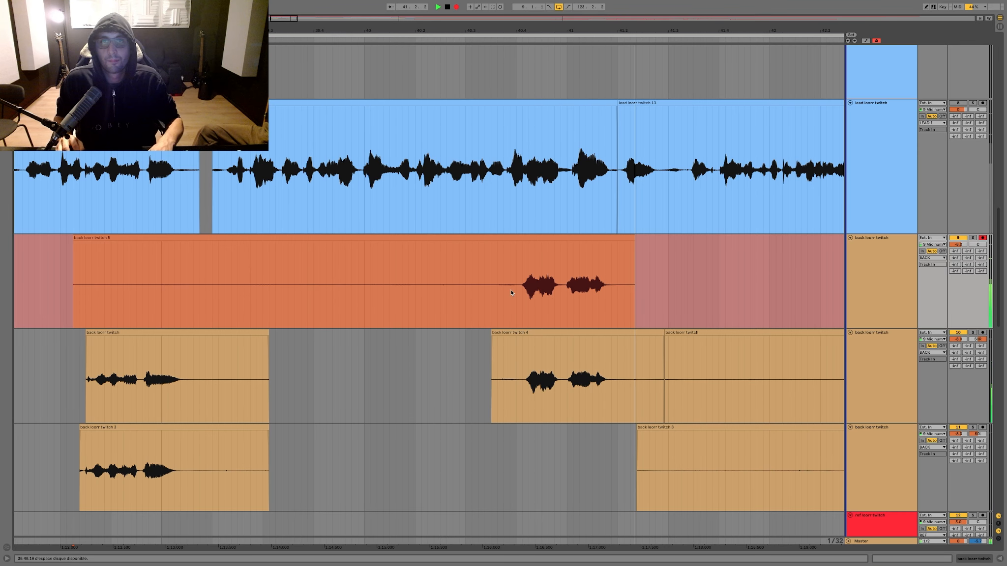
{"action": "key", "text": "F9"}
Step: Move the second recorded phrase into the lower backing take and delete the silent leftover recording
{"action": "left_click_drag", "start_coordinate": [529, 238], "coordinate": [530, 441]}
{"action": "left_click_drag", "start_coordinate": [548, 275], "coordinate": [1, 196]}
{"action": "key", "text": "Delete"}
{"action": "key", "text": "ctrl+z"}
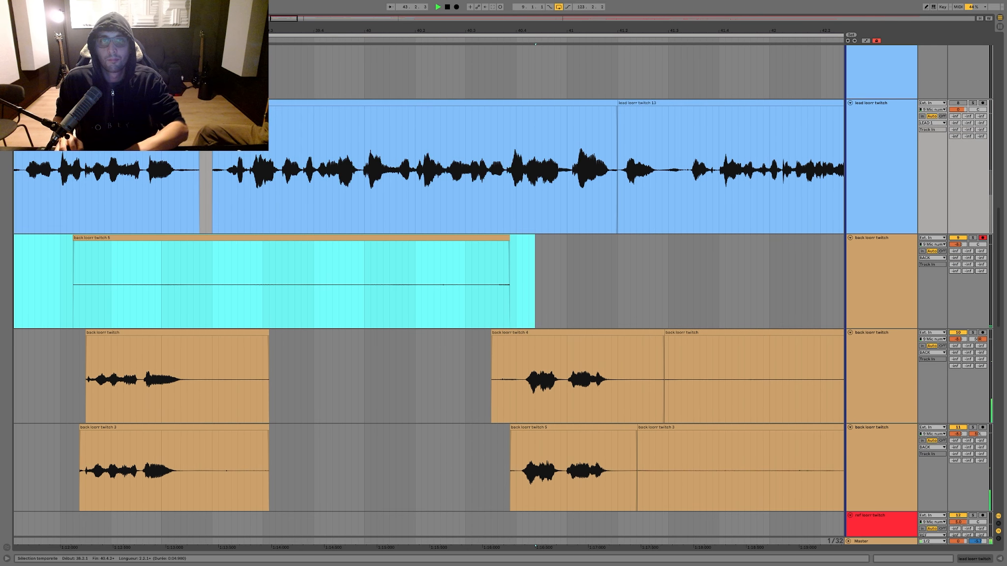
Step: Clear the section from about 41.2 to 42.3 and the silence before the bar 41 phrase in both panned takes while recording
{"action": "left_click", "coordinate": [455, 402]}
{"action": "left_click_drag", "start_coordinate": [446, 403], "coordinate": [217, 461]}
{"action": "key", "text": "Delete"}
{"action": "key", "text": "F9"}
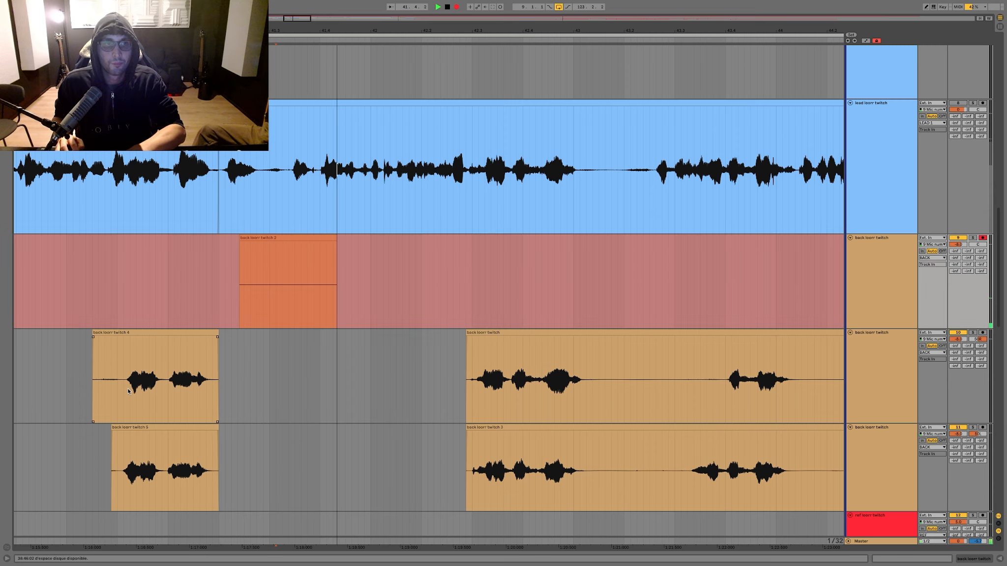
{"action": "left_click_drag", "start_coordinate": [118, 406], "coordinate": [47, 453]}
{"action": "key", "text": "Delete"}
Step: Stop the recording and delete its part before about 43.2
{"action": "scroll", "coordinate": [120, 424], "scroll_direction": "right", "scroll_amount": 1}
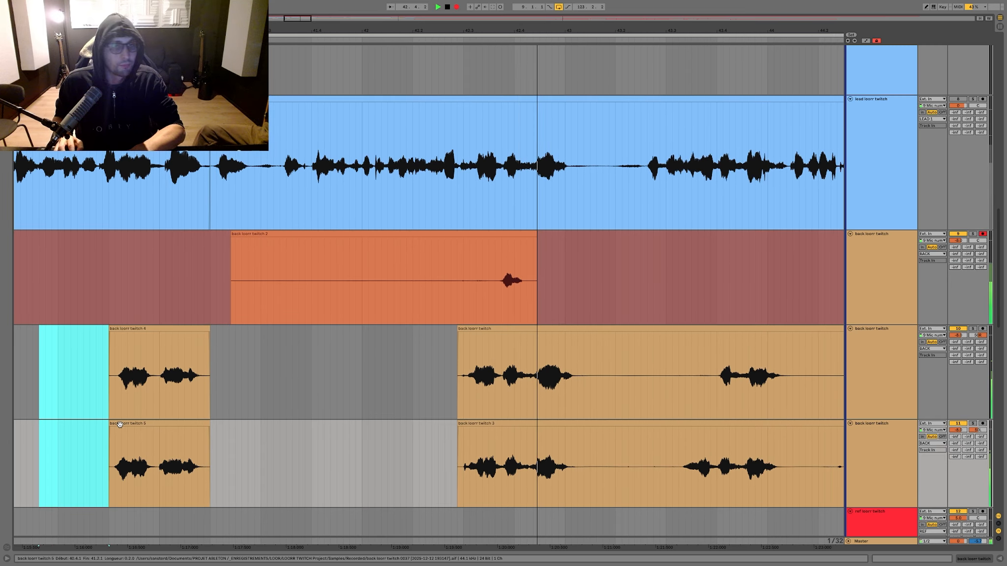
{"action": "scroll", "coordinate": [350, 381], "scroll_direction": "right", "scroll_amount": 1}
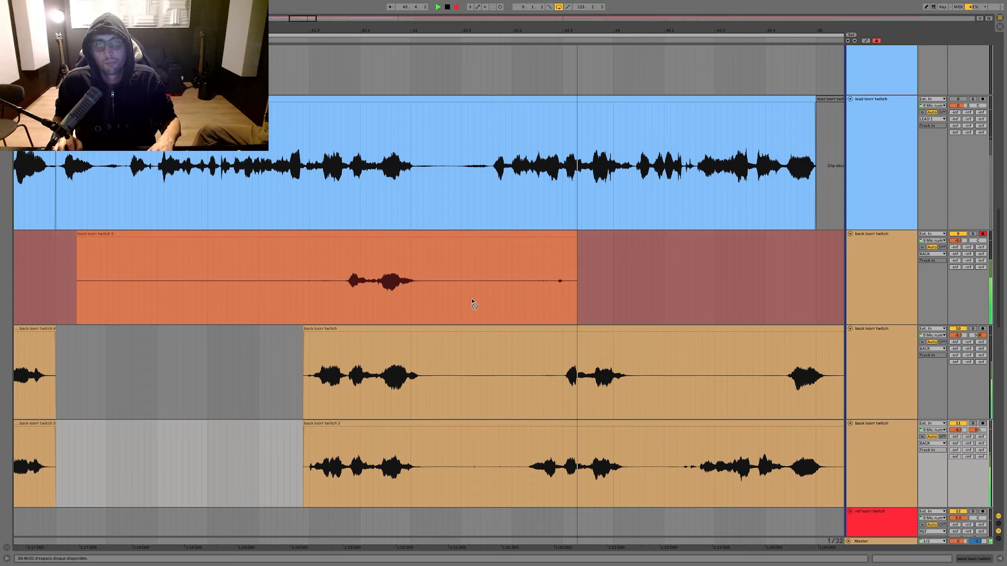
{"action": "key", "text": "space"}
{"action": "left_click_drag", "start_coordinate": [461, 281], "coordinate": [4, 281]}
{"action": "key", "text": "Delete"}
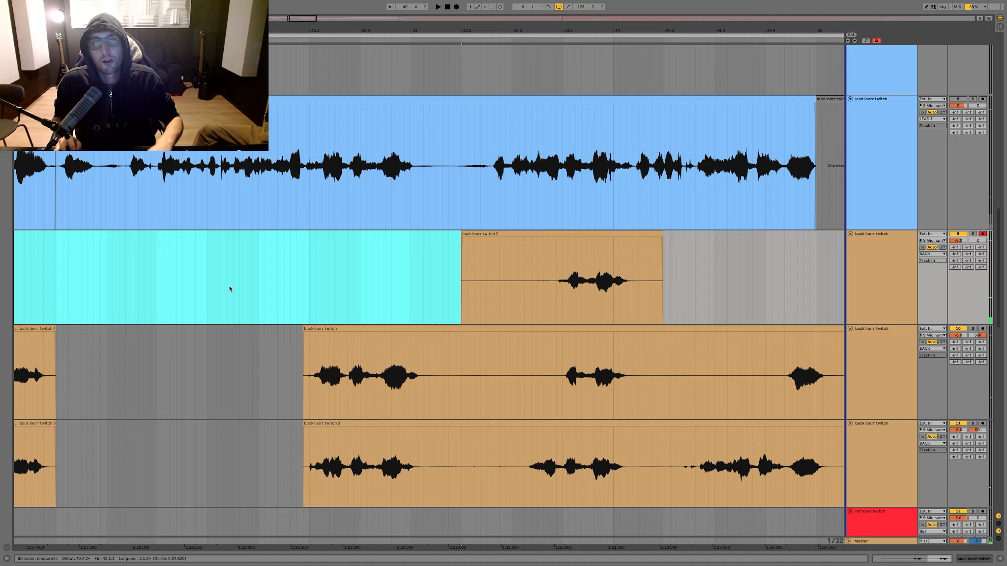
Step: Record the backing phrases again from about 42.1.2 past bar 44
{"action": "left_click", "coordinate": [229, 287]}
{"action": "key", "text": "F9"}
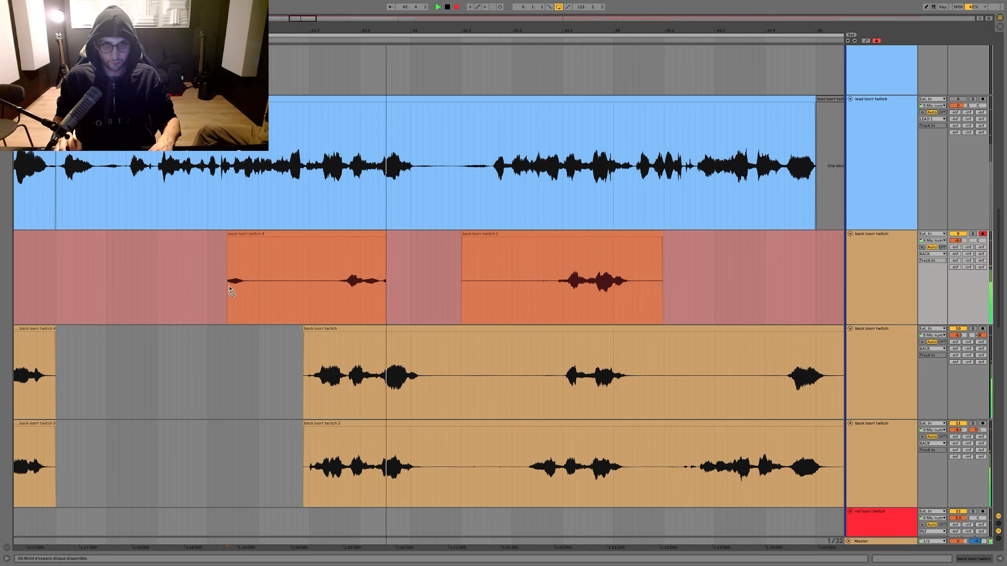
{"action": "key", "text": "F9"}
Step: Split the recording at about 43.3, move its closing phrase into the upper backing take and delete the leftover
{"action": "left_click", "coordinate": [524, 266]}
{"action": "key", "text": "ctrl+e"}
{"action": "left_click_drag", "start_coordinate": [542, 232], "coordinate": [543, 374]}
{"action": "left_click_drag", "start_coordinate": [689, 295], "coordinate": [99, 283]}
{"action": "key", "text": "Delete"}
Step: Clear the silences at 44.1.3 to 44.2.3 and about 43.1 to 43.3 in both panned takes while recording from about 42.4.3
{"action": "key", "text": "space"}
{"action": "left_click_drag", "start_coordinate": [623, 387], "coordinate": [672, 456]}
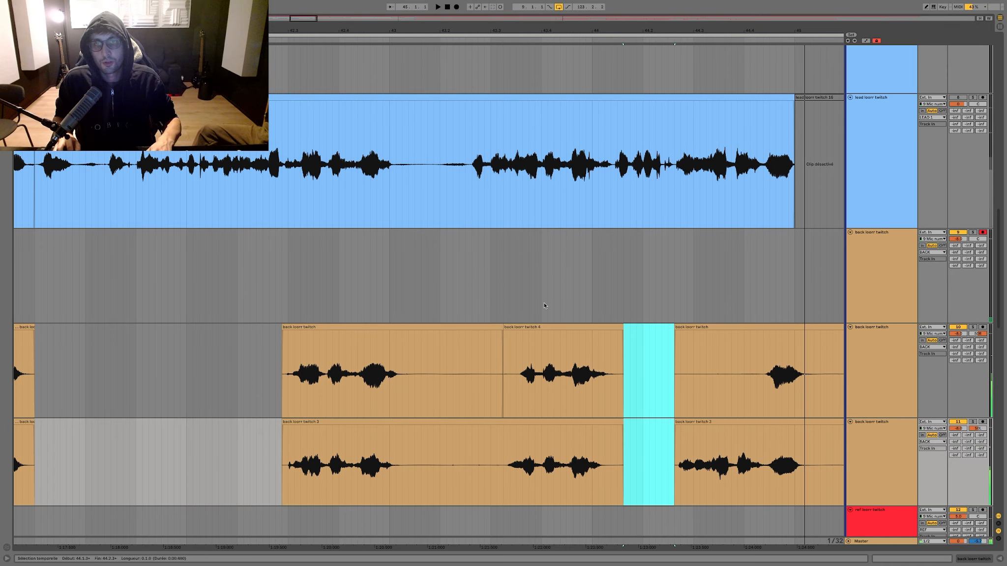
{"action": "left_click", "coordinate": [370, 298]}
{"action": "key", "text": "F9"}
{"action": "left_click_drag", "start_coordinate": [407, 374], "coordinate": [504, 471]}
{"action": "key", "text": "Delete"}
{"action": "scroll", "coordinate": [590, 393], "scroll_direction": "right", "scroll_amount": 3}
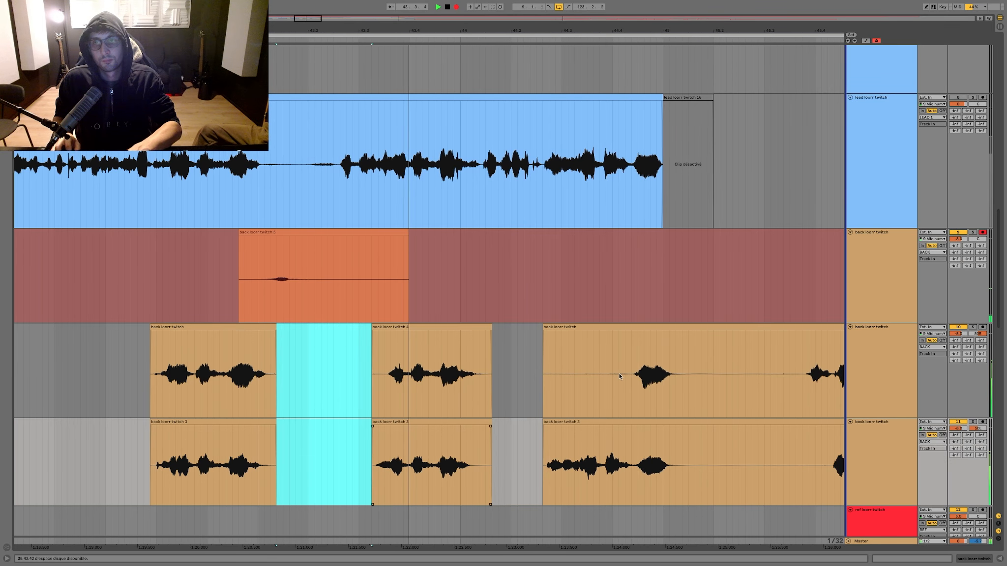
Step: Replace the upper backing take's section from 44.2.2 with the newly recorded phrase split at that point
{"action": "left_click_drag", "start_coordinate": [535, 375], "coordinate": [726, 373]}
{"action": "key", "text": "Delete"}
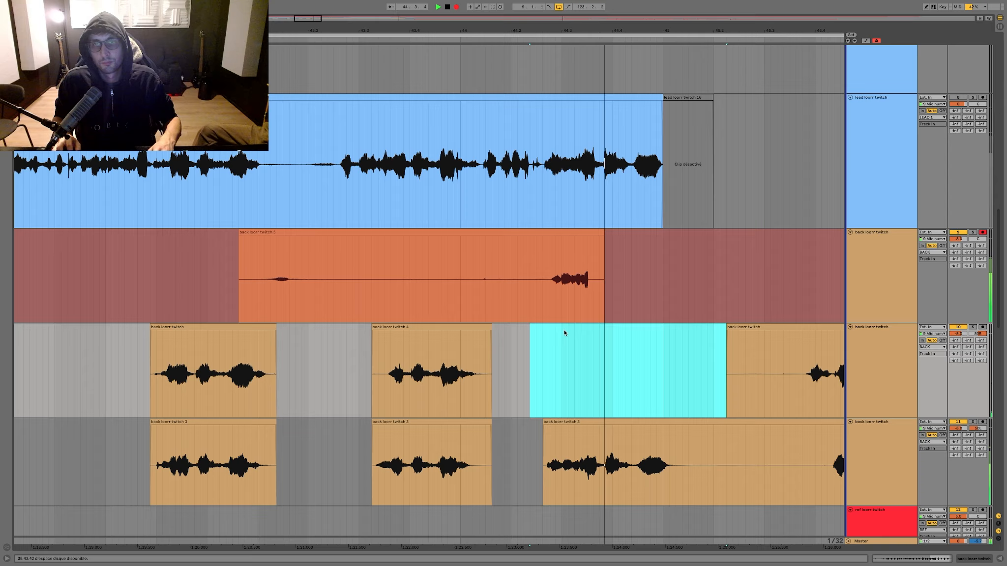
{"action": "key", "text": "F9"}
{"action": "left_click", "coordinate": [524, 295]}
{"action": "key", "text": "super+e"}
{"action": "left_click_drag", "start_coordinate": [542, 232], "coordinate": [543, 397]}
Step: Solo the lower backing take, listen to its phrase and release the solo
{"action": "left_click", "coordinate": [972, 422]}
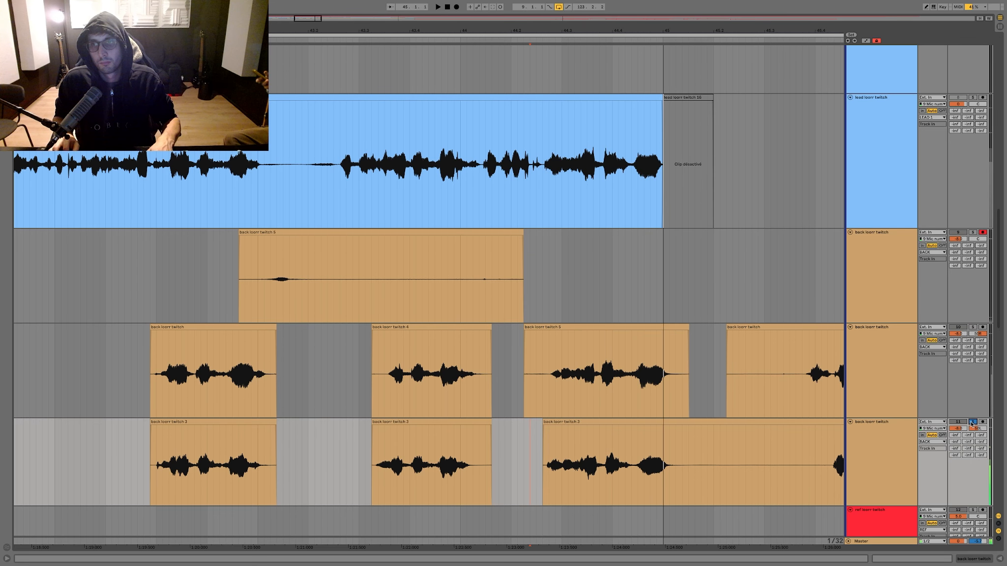
{"action": "key", "text": "space"}
{"action": "key", "text": "space"}
{"action": "left_click", "coordinate": [972, 422]}
Step: Delete the leftover and record another backing take from 43.2.3, clearing the lower take's phrase after 44.2.2
{"action": "left_click_drag", "start_coordinate": [587, 276], "coordinate": [150, 268]}
{"action": "key", "text": "Delete"}
{"action": "left_click", "coordinate": [337, 269]}
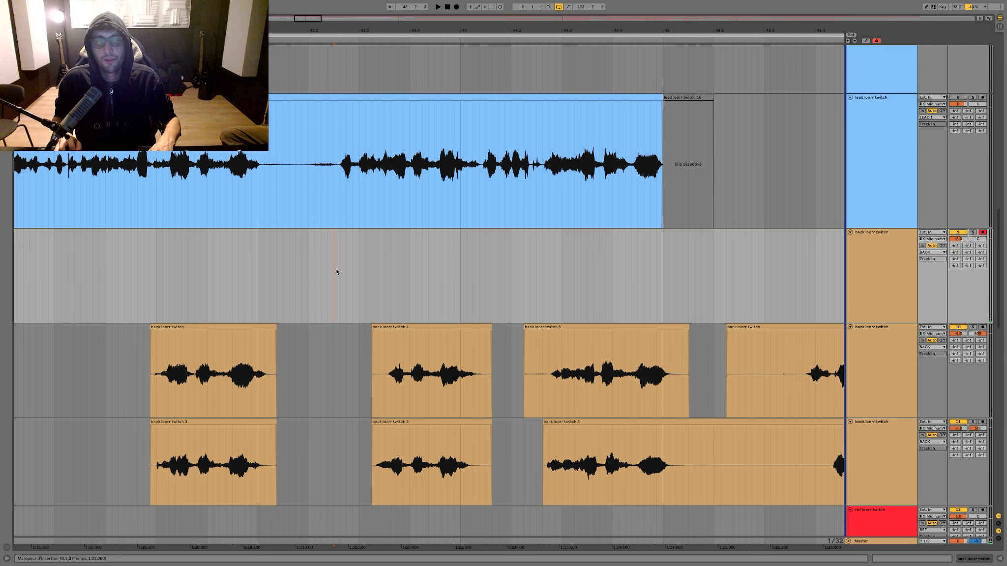
{"action": "key", "text": "F9"}
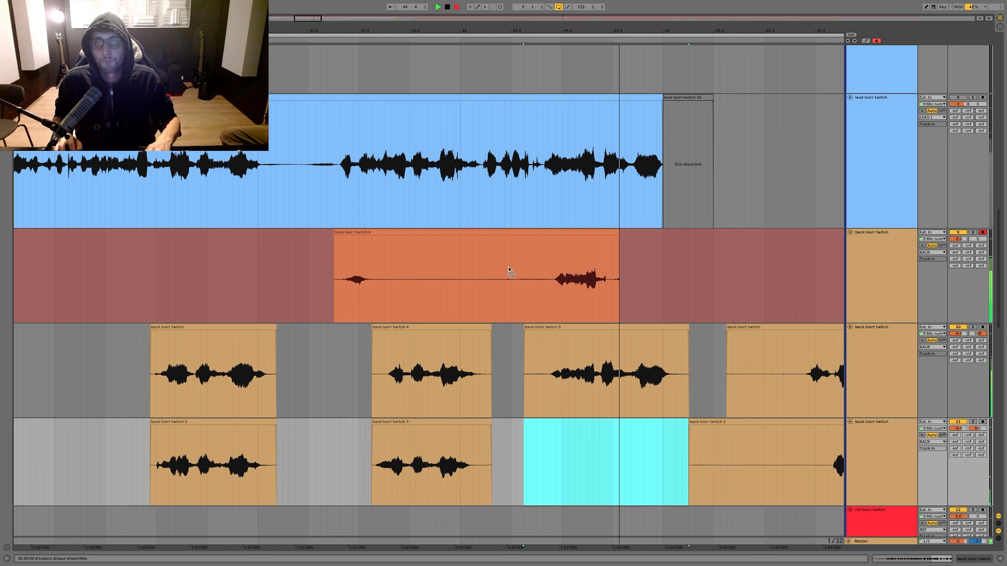
{"action": "key", "text": "F9"}
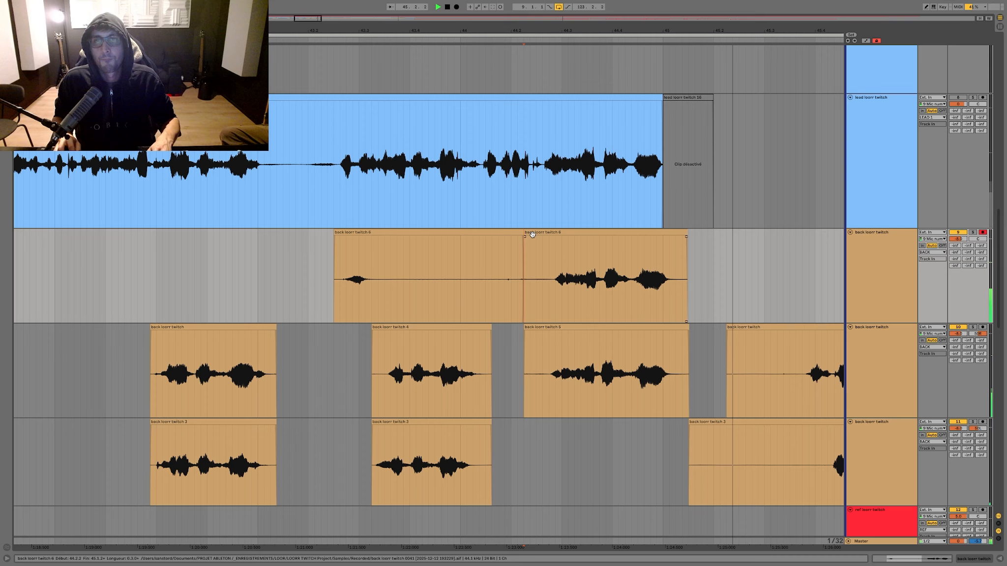
Step: Move the recorded phrase at 44.2.2 into the lower backing take and clear the silence just before it in both panned takes
{"action": "left_click_drag", "start_coordinate": [532, 234], "coordinate": [534, 445]}
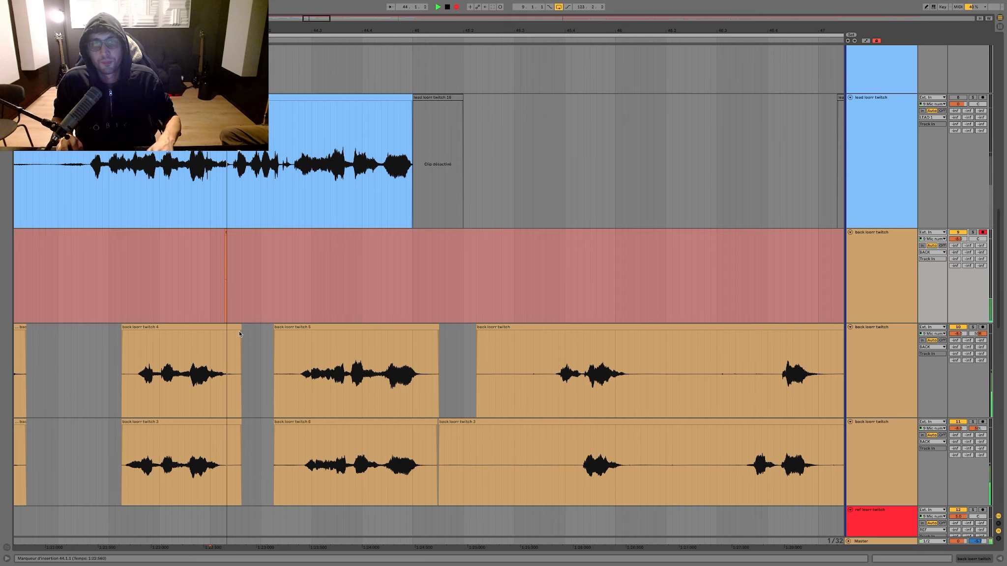
{"action": "left_click_drag", "start_coordinate": [292, 355], "coordinate": [227, 457]}
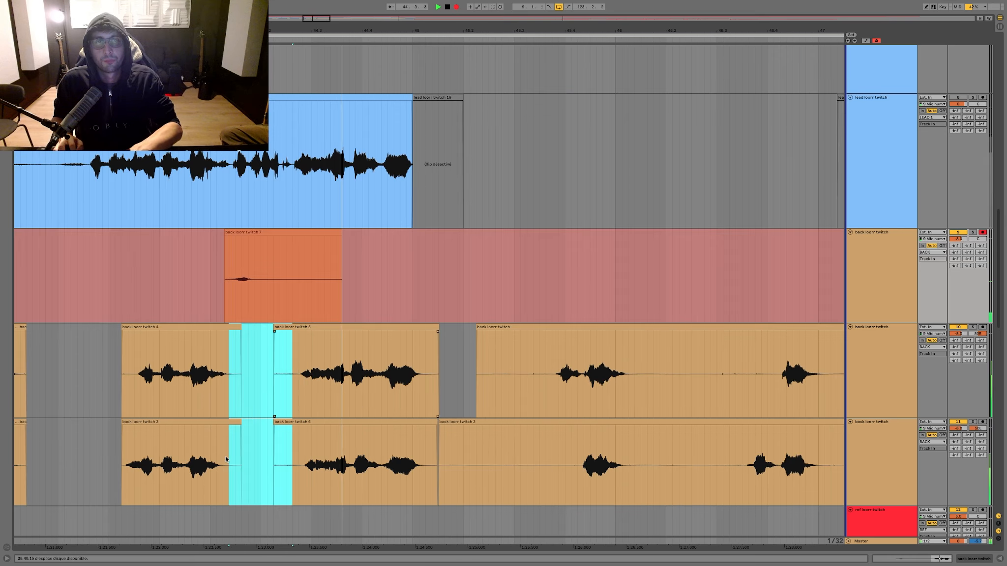
{"action": "left_click", "coordinate": [243, 438]}
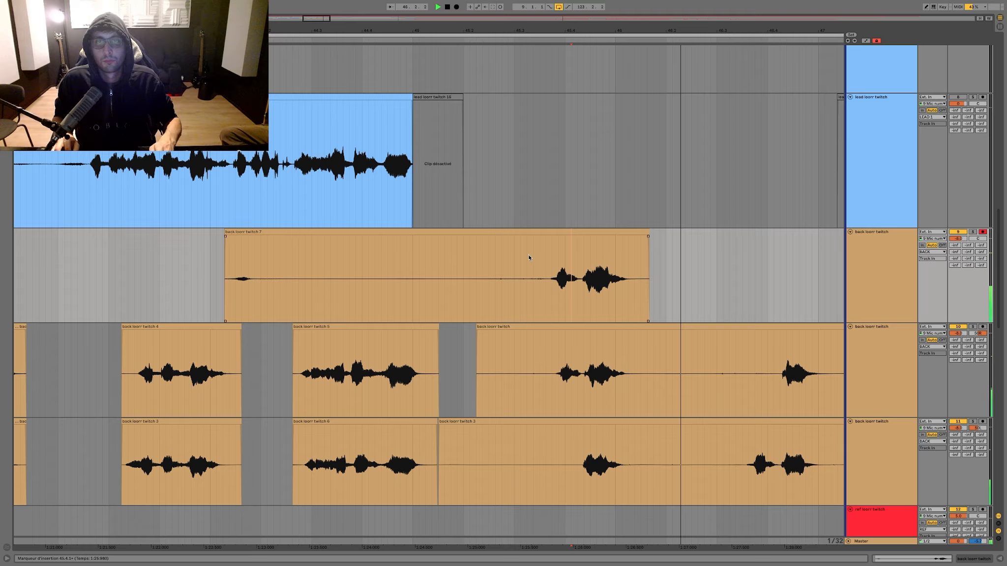
Step: Move the newly recorded phrase from about 45.3.2 into the lower backing take and clear the silence ahead of it in both panned takes
{"action": "left_click", "coordinate": [546, 226]}
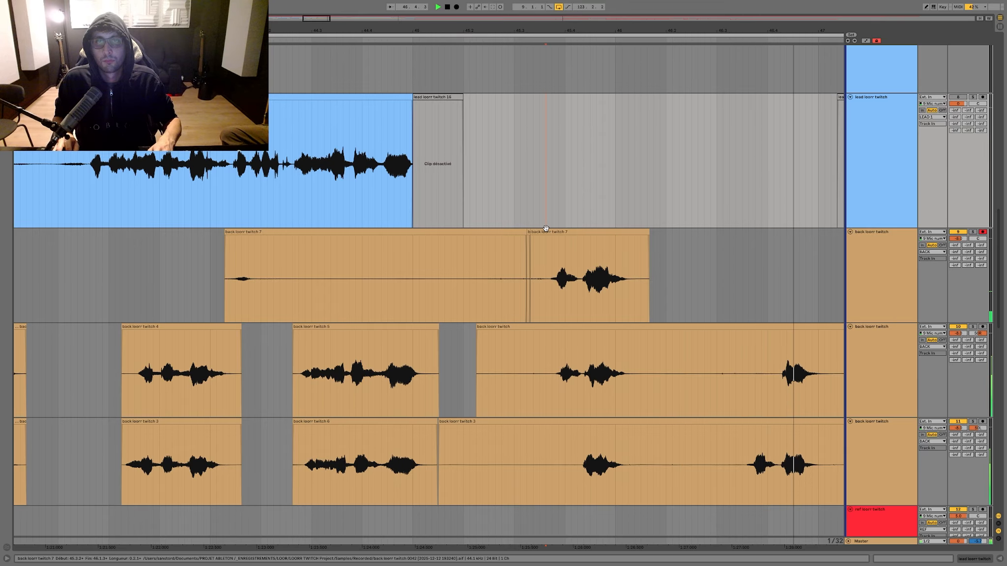
{"action": "left_click_drag", "start_coordinate": [546, 228], "coordinate": [556, 409]}
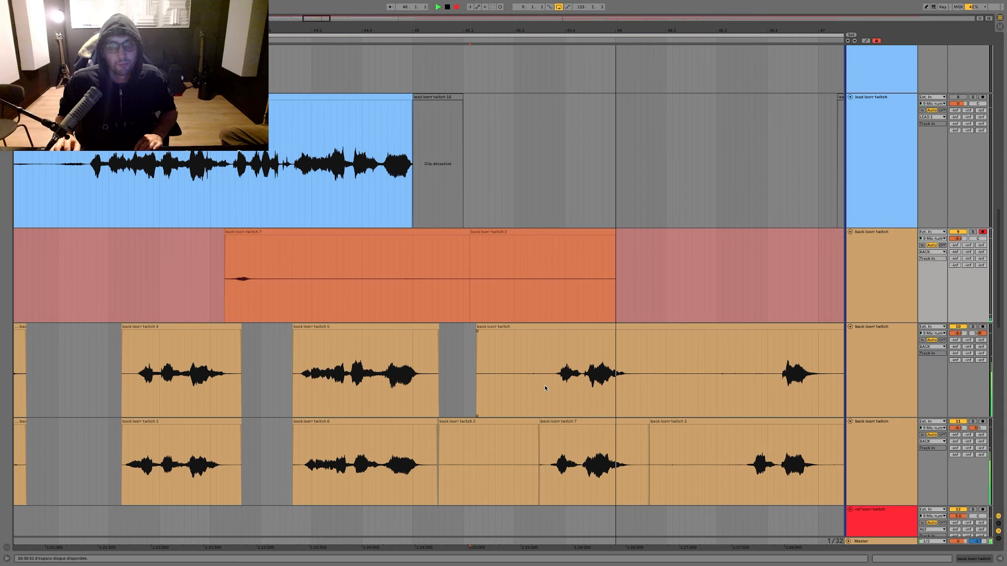
{"action": "left_click_drag", "start_coordinate": [544, 388], "coordinate": [428, 453]}
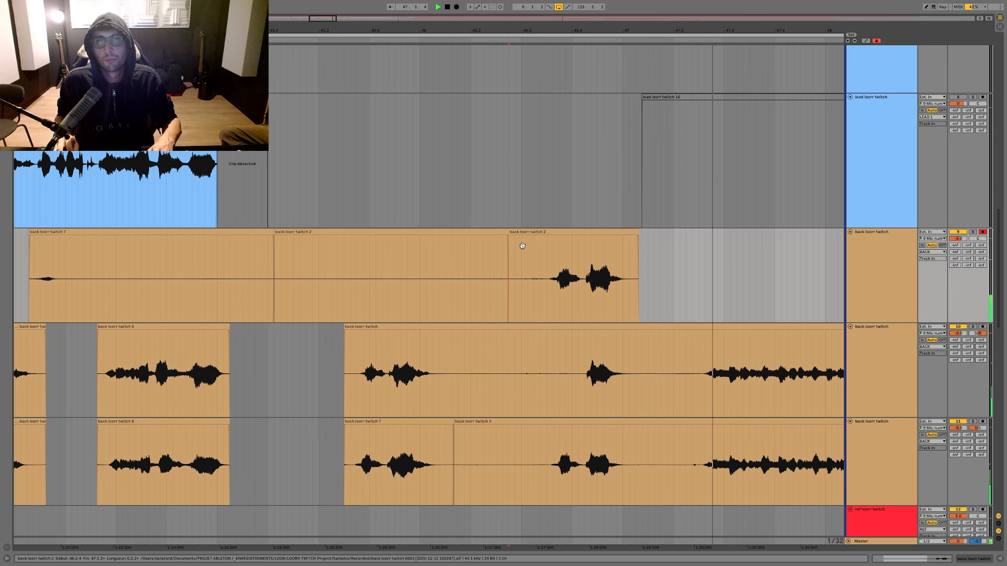
Step: Move the phrase from about 46.2.4 into the upper backing take, clear about 46.1 to 46.3 in both panned takes and record again
{"action": "left_click_drag", "start_coordinate": [523, 245], "coordinate": [522, 341]}
{"action": "left_click_drag", "start_coordinate": [527, 383], "coordinate": [434, 455]}
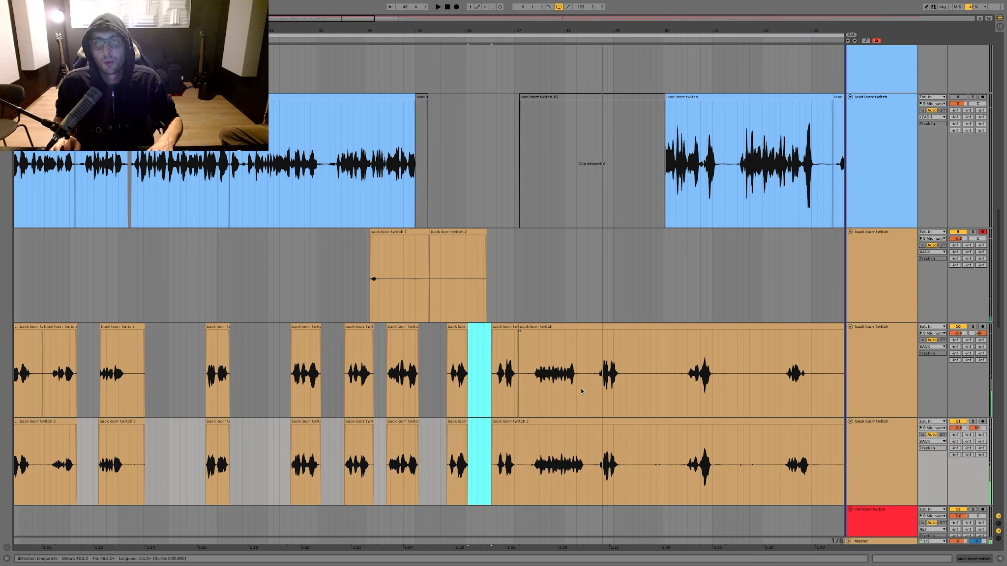
{"action": "key", "text": "F9"}
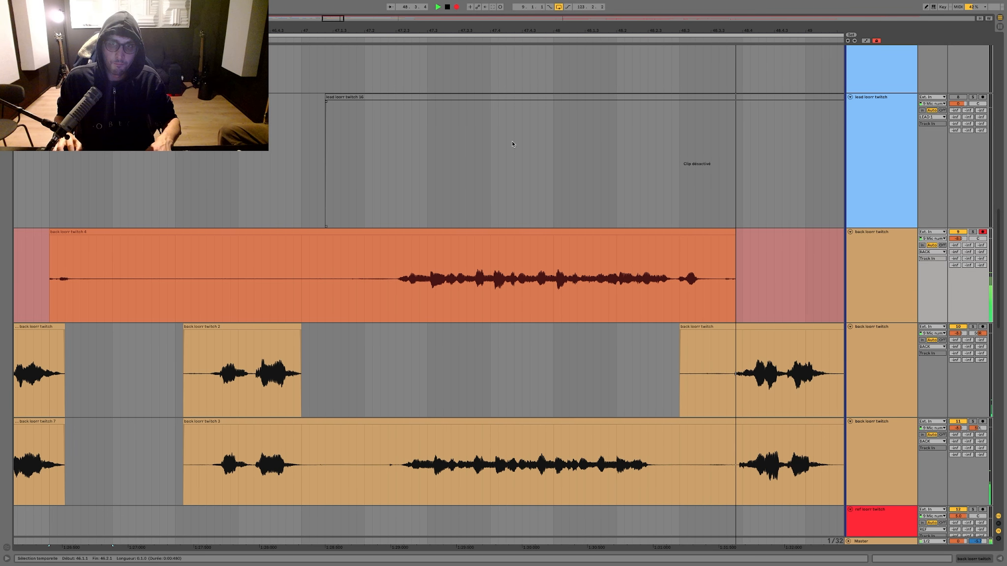
Step: Audition the new take, cut its section from about 47.2 to 48.3.4 and paste it into the upper backing take
{"action": "key", "text": "space"}
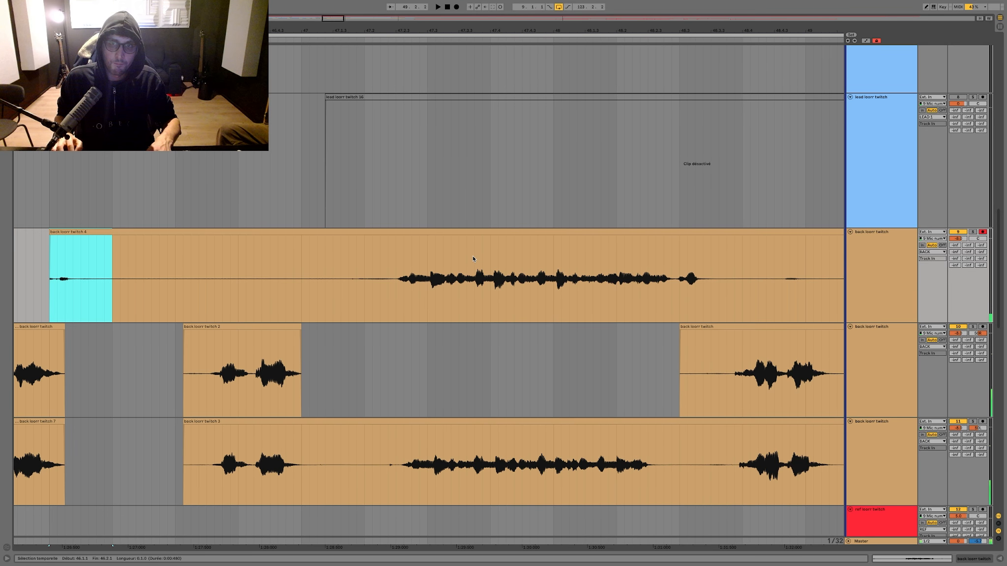
{"action": "left_click", "coordinate": [557, 276]}
{"action": "key", "text": "space"}
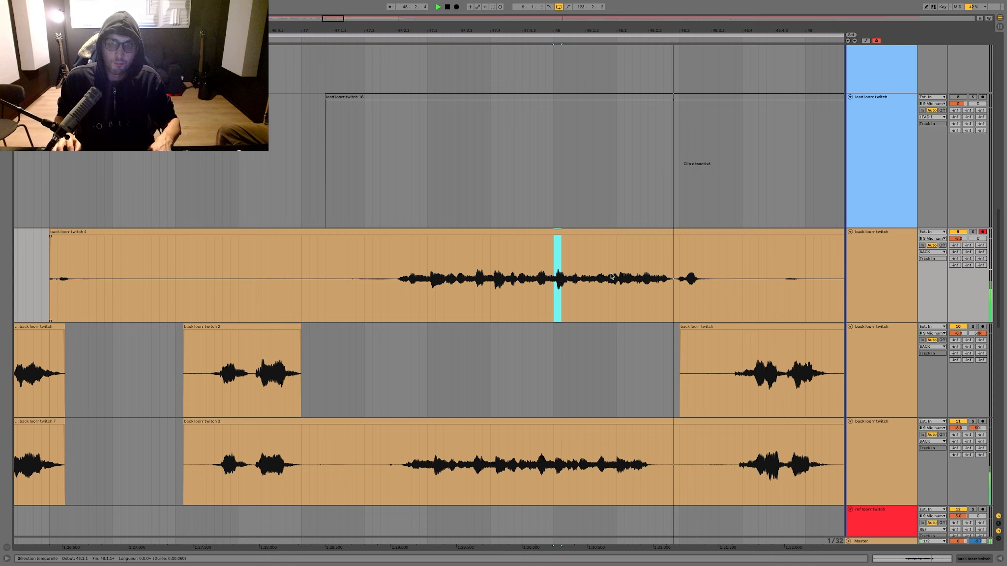
{"action": "key", "text": "space"}
{"action": "left_click_drag", "start_coordinate": [727, 277], "coordinate": [374, 284]}
{"action": "key", "text": "Delete"}
{"action": "left_click", "coordinate": [376, 337]}
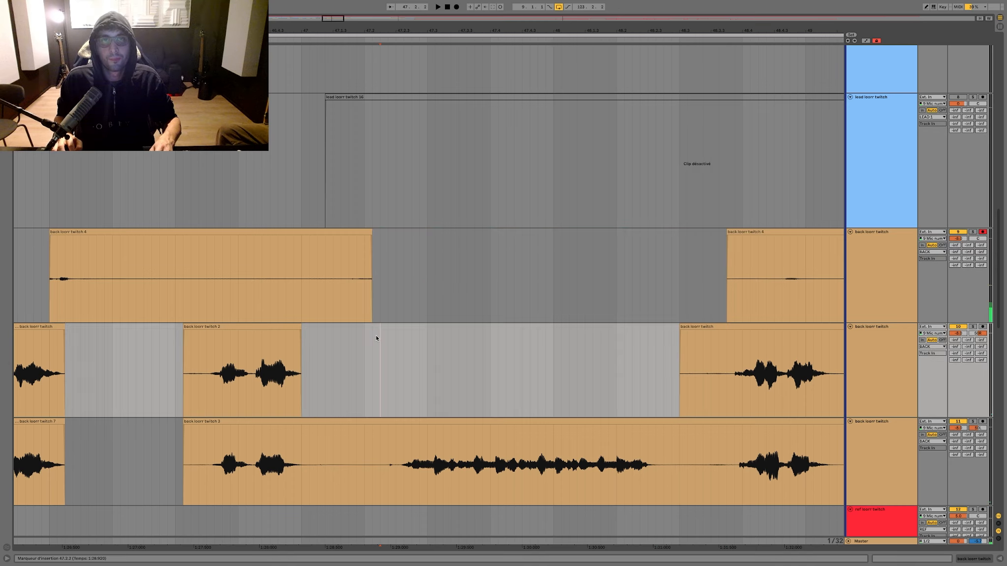
{"action": "key", "text": "ctrl+v"}
Step: Record the phrase again, split it at 47.2.1 and 48.3.1, and move that section into the lower backing take
{"action": "left_click", "coordinate": [350, 232]}
{"action": "key", "text": "space"}
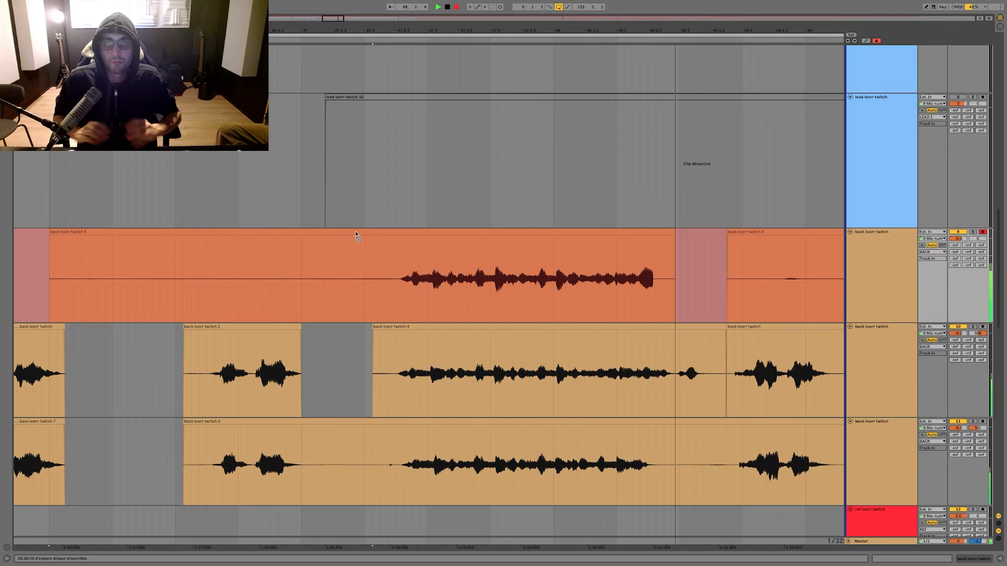
{"action": "key", "text": "super+e"}
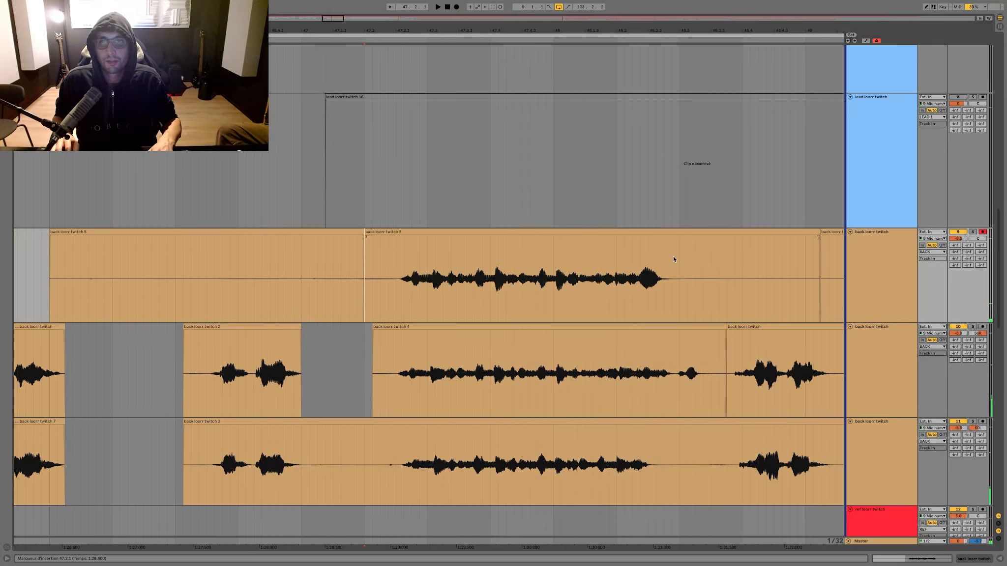
{"action": "left_click", "coordinate": [677, 257]}
{"action": "key", "text": "super+e"}
{"action": "left_click_drag", "start_coordinate": [663, 233], "coordinate": [655, 479]}
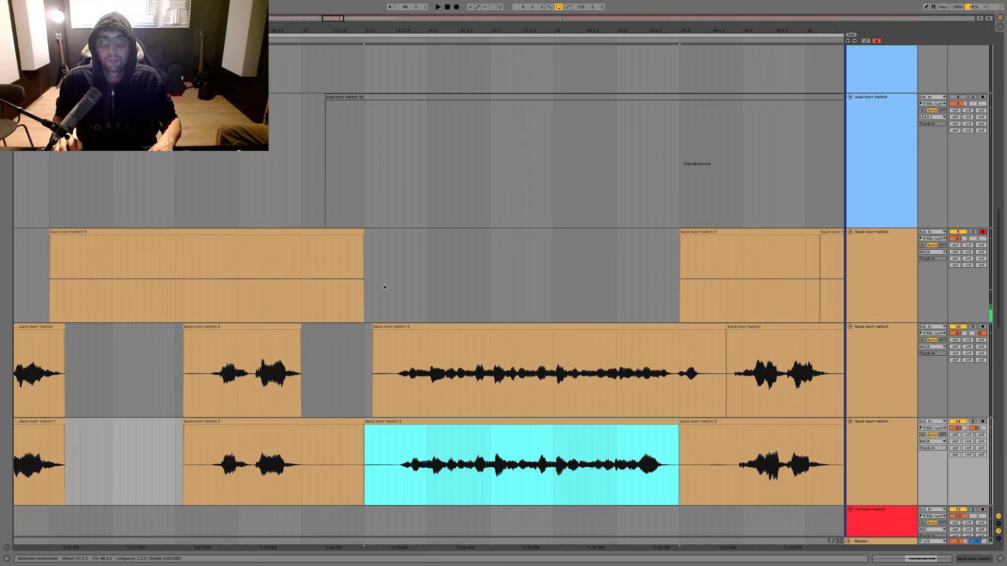
Step: Record one more take of the phrase and place its section from about 47.2 in the upper backing take
{"action": "left_click", "coordinate": [354, 232]}
{"action": "key", "text": "F9"}
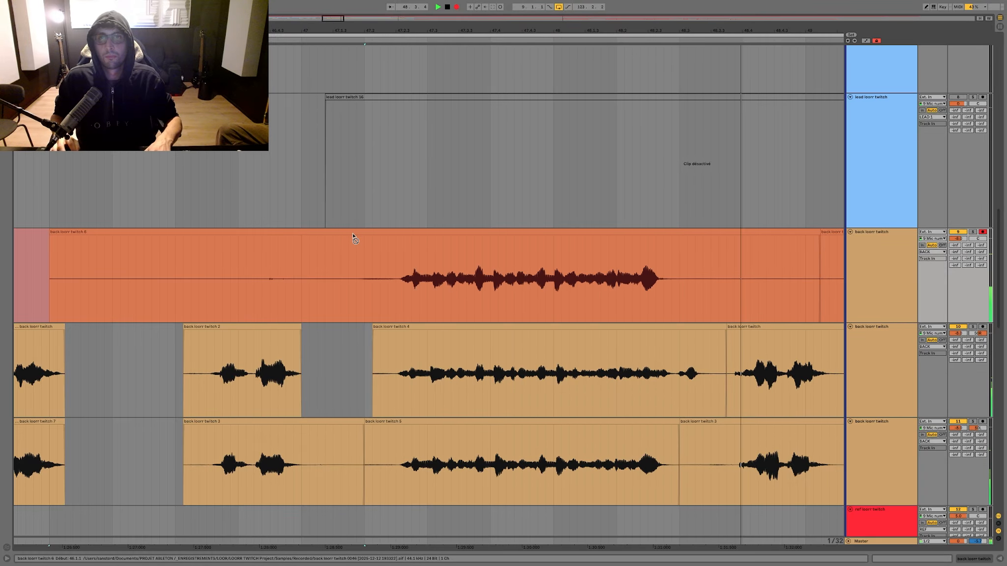
{"action": "key", "text": "F9"}
{"action": "left_click_drag", "start_coordinate": [372, 268], "coordinate": [654, 338]}
Step: Clear both panned takes from about 48.2.4 to 49.1.4 and delete the leftover audio on the recording track from about bar 47
{"action": "left_click_drag", "start_coordinate": [574, 372], "coordinate": [757, 462]}
{"action": "key", "text": "Delete"}
{"action": "left_click_drag", "start_coordinate": [828, 296], "coordinate": [144, 281]}
{"action": "key", "text": "Delete"}
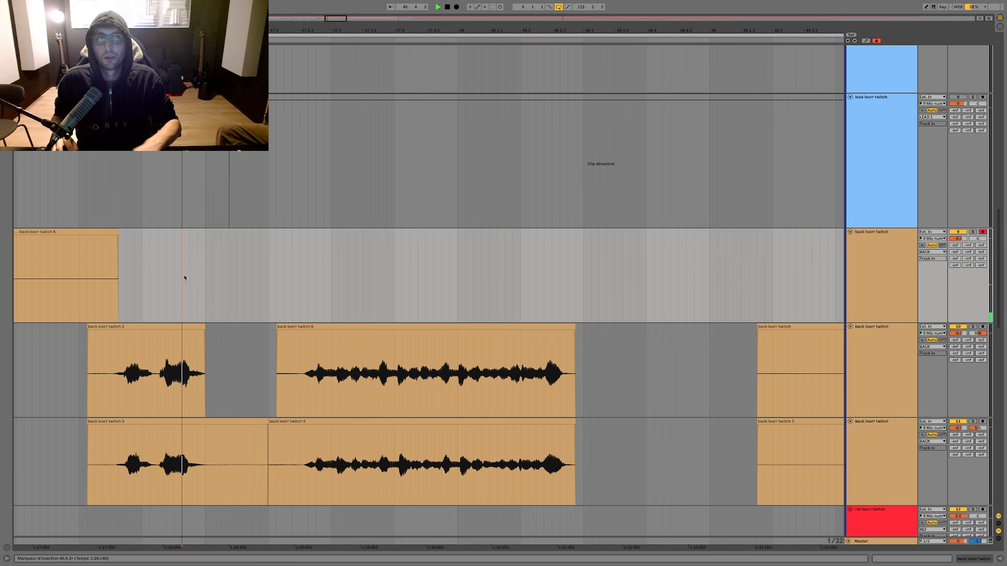
Step: Record the next backing phrase and clear the silence before the long phrase near 47.2 in both panned takes
{"action": "key", "text": "F9"}
{"action": "left_click_drag", "start_coordinate": [300, 354], "coordinate": [236, 431]}
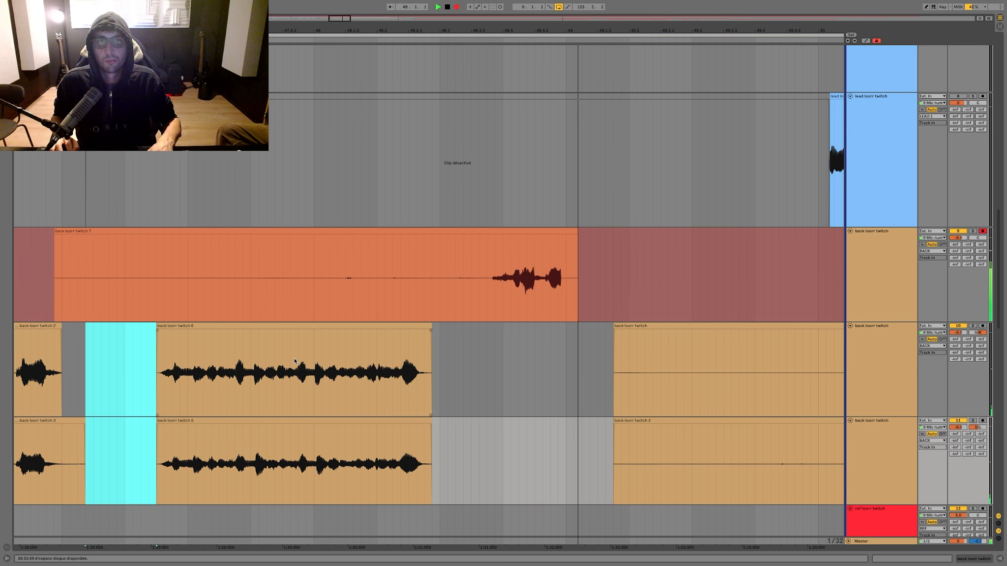
{"action": "key", "text": "space"}
{"action": "left_click_drag", "start_coordinate": [156, 300], "coordinate": [88, 280]}
{"action": "key", "text": "space"}
Step: Split the recording just before the phrase near 48.4, move that phrase into the upper backing take and record it again
{"action": "left_click", "coordinate": [463, 249]}
{"action": "key", "text": "ctrl+e"}
{"action": "left_click_drag", "start_coordinate": [480, 231], "coordinate": [480, 337]}
{"action": "key", "text": "F9"}
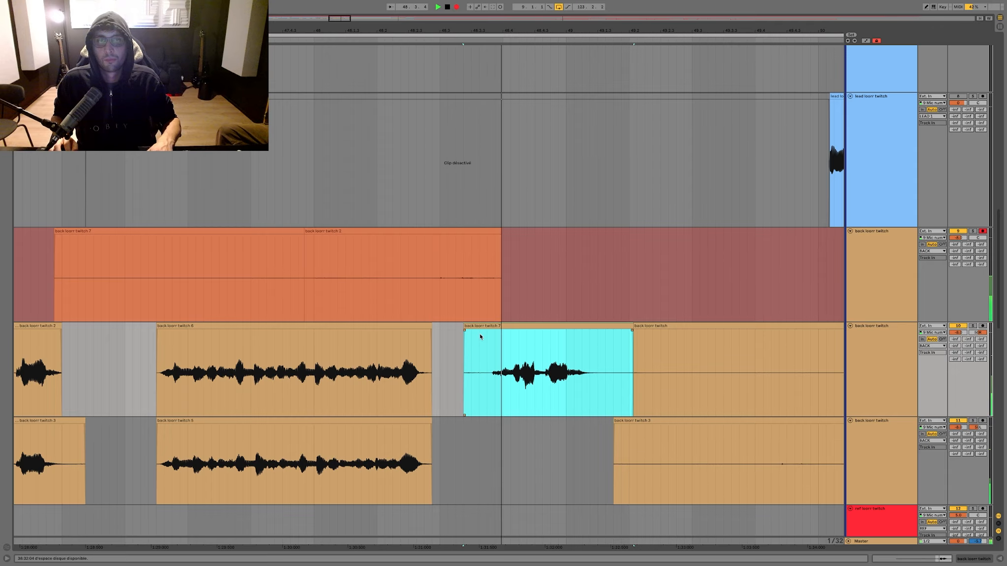
Step: Split the second recording before its phrase, move the phrase into the lower backing take and delete the leftover recording
{"action": "key", "text": "F9"}
{"action": "left_click", "coordinate": [471, 251]}
{"action": "key", "text": "ctrl+e"}
{"action": "left_click_drag", "start_coordinate": [481, 231], "coordinate": [484, 433]}
{"action": "left_click_drag", "start_coordinate": [535, 294], "coordinate": [22, 302]}
{"action": "key", "text": "Delete"}
Step: Clear the silence from about 49.1.3 to 50.2.4 in both panned takes and stop playback
{"action": "scroll", "coordinate": [243, 302], "scroll_direction": "right", "scroll_amount": 2}
{"action": "scroll", "coordinate": [244, 304], "scroll_direction": "right", "scroll_amount": 2}
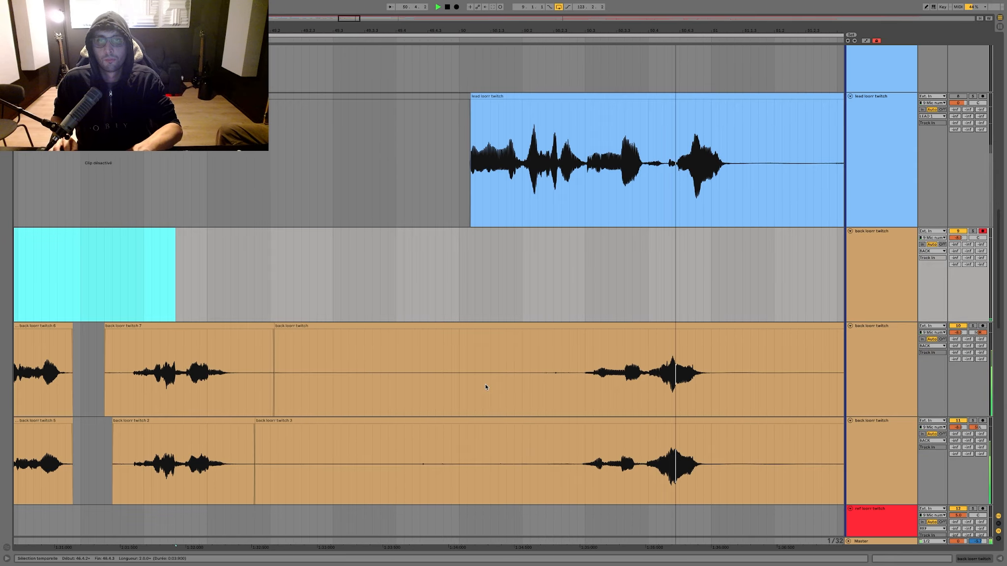
{"action": "left_click_drag", "start_coordinate": [568, 393], "coordinate": [245, 434]}
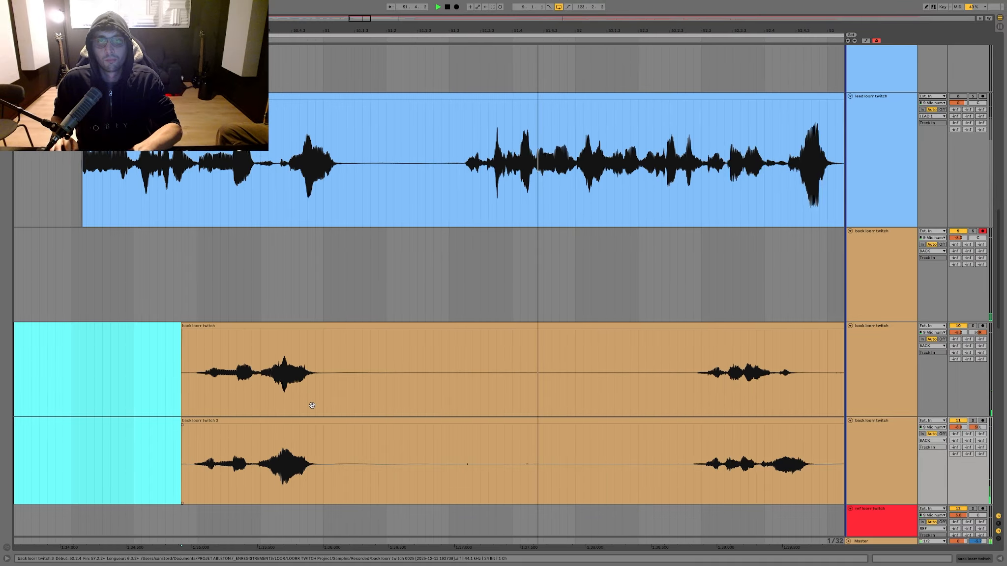
{"action": "key", "text": "space"}
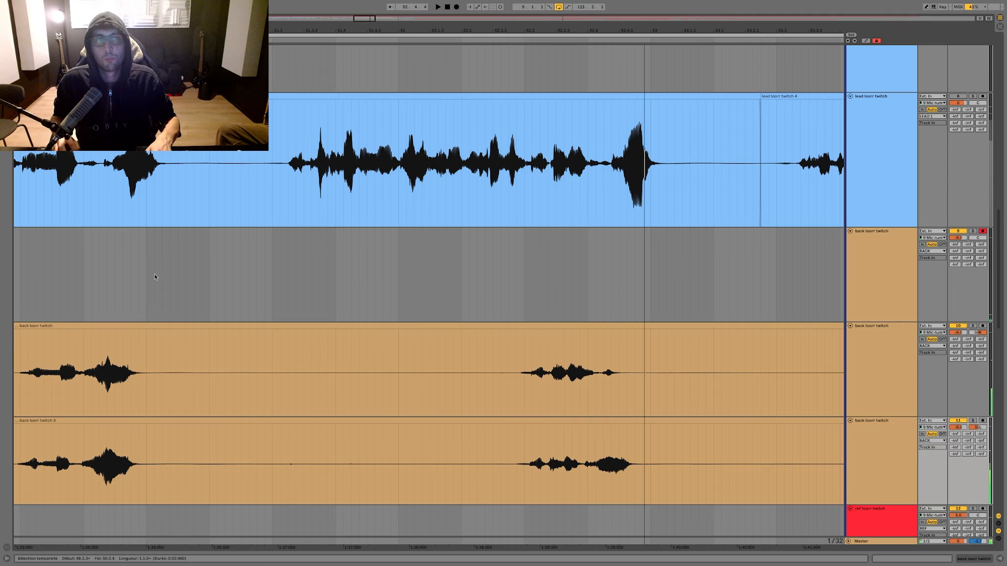
Step: Record a new backing take while clearing the upper take from about 51.1 to 53.1 and the lower from about 51.1 to 52.2
{"action": "left_click", "coordinate": [107, 295]}
{"action": "key", "text": "F9"}
{"action": "left_click_drag", "start_coordinate": [169, 378], "coordinate": [690, 387]}
{"action": "key", "text": "Delete"}
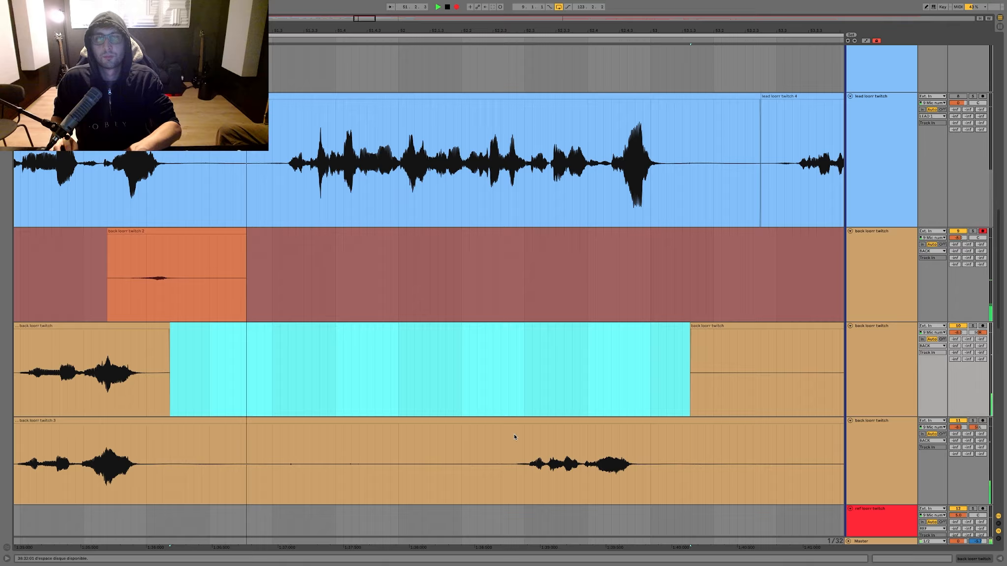
{"action": "left_click_drag", "start_coordinate": [504, 433], "coordinate": [167, 432]}
{"action": "key", "text": "Delete"}
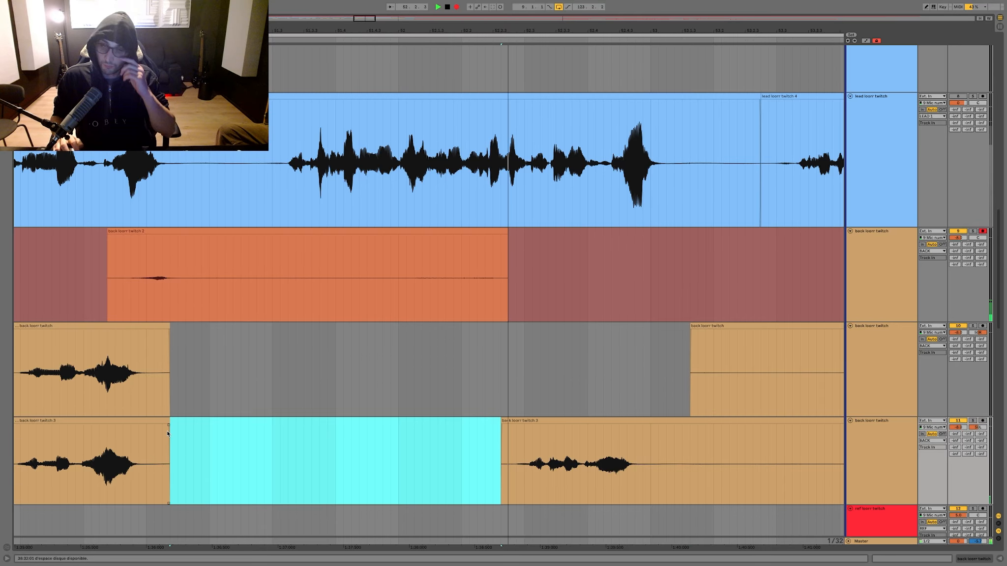
Step: Move the recorded phrase starting at about 52.2.3 into the upper backing take and delete the leftover recording
{"action": "key", "text": "F9"}
{"action": "left_click", "coordinate": [507, 230]}
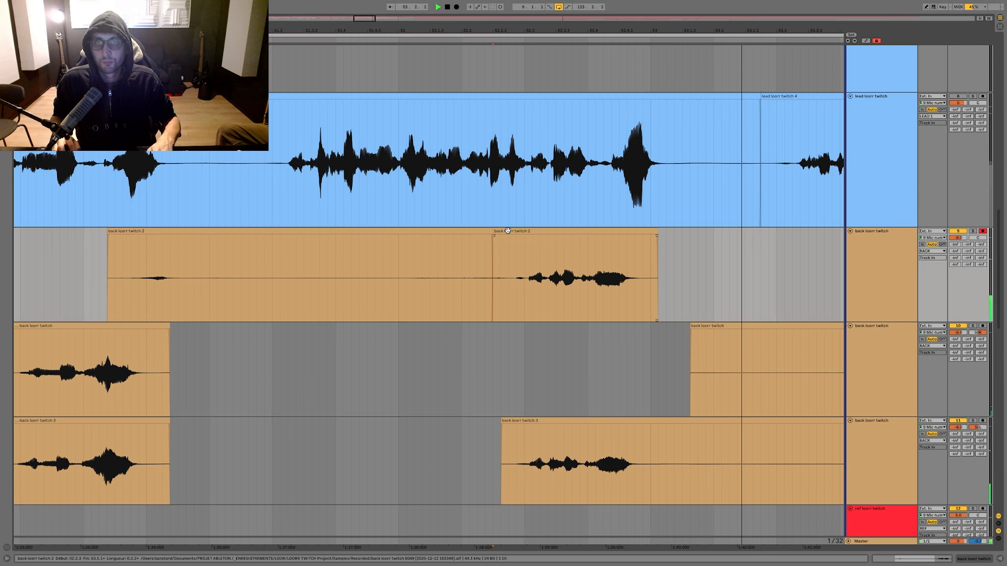
{"action": "left_click_drag", "start_coordinate": [507, 230], "coordinate": [508, 326]}
{"action": "left_click_drag", "start_coordinate": [550, 283], "coordinate": [166, 278]}
{"action": "key", "text": "Delete"}
{"action": "scroll", "coordinate": [167, 278], "scroll_direction": "right", "scroll_amount": 5}
{"action": "scroll", "coordinate": [166, 277], "scroll_direction": "right", "scroll_amount": 5}
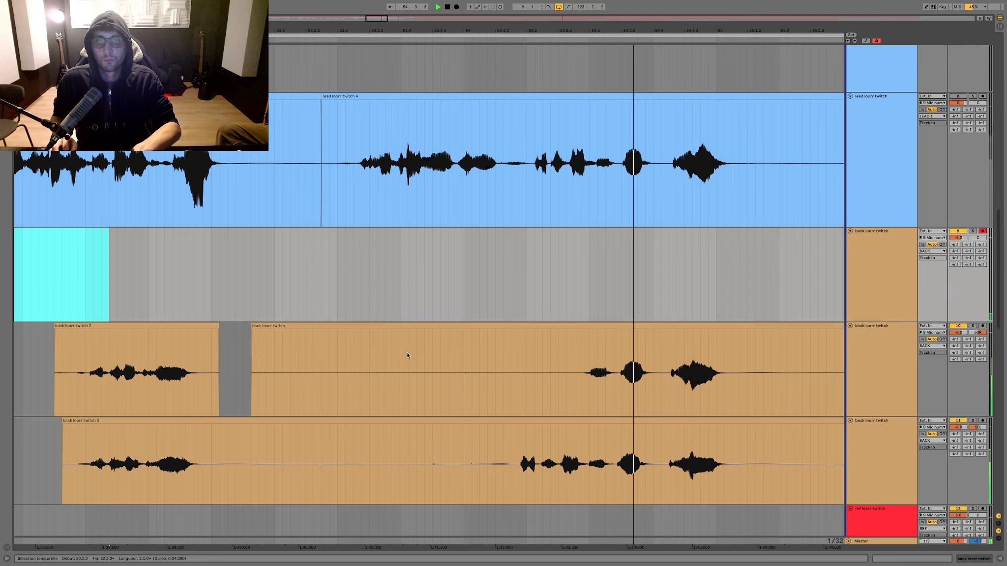
Step: Clear the silence from about 52.4.4 to 54.2.4 in both panned takes and record another backing take from about 54.2
{"action": "left_click_drag", "start_coordinate": [581, 375], "coordinate": [203, 462]}
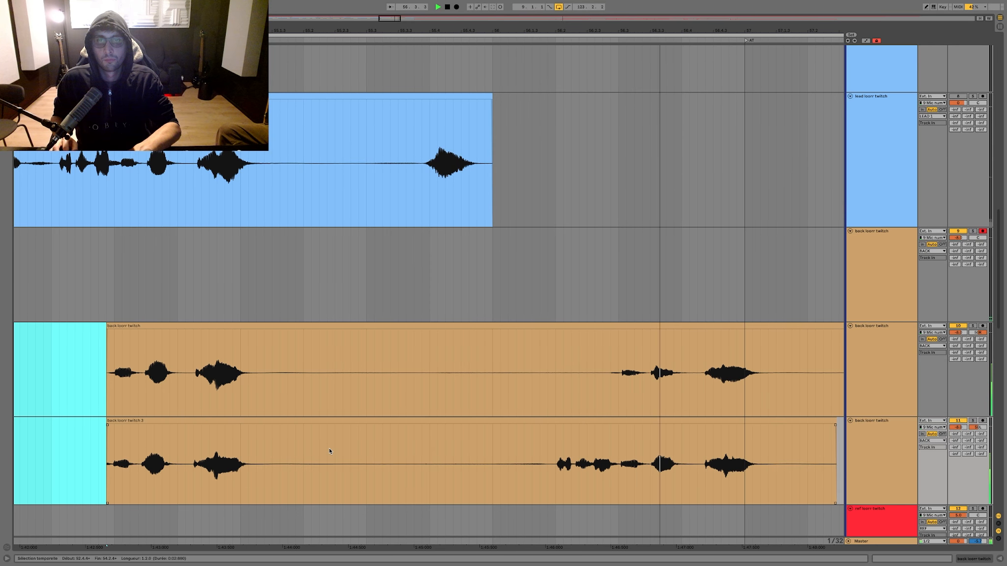
{"action": "left_click", "coordinate": [73, 262]}
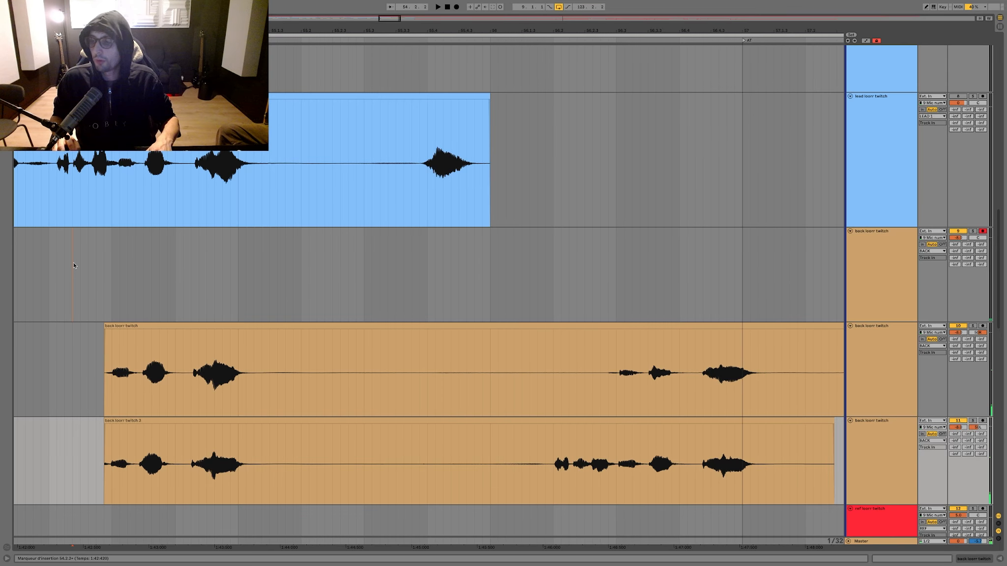
{"action": "key", "text": "F9"}
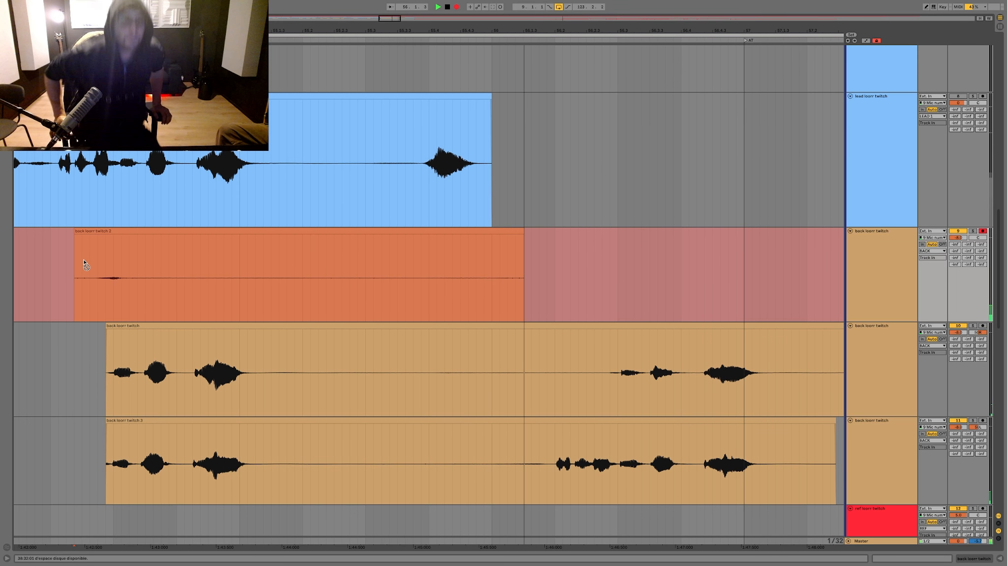
{"action": "key", "text": "space"}
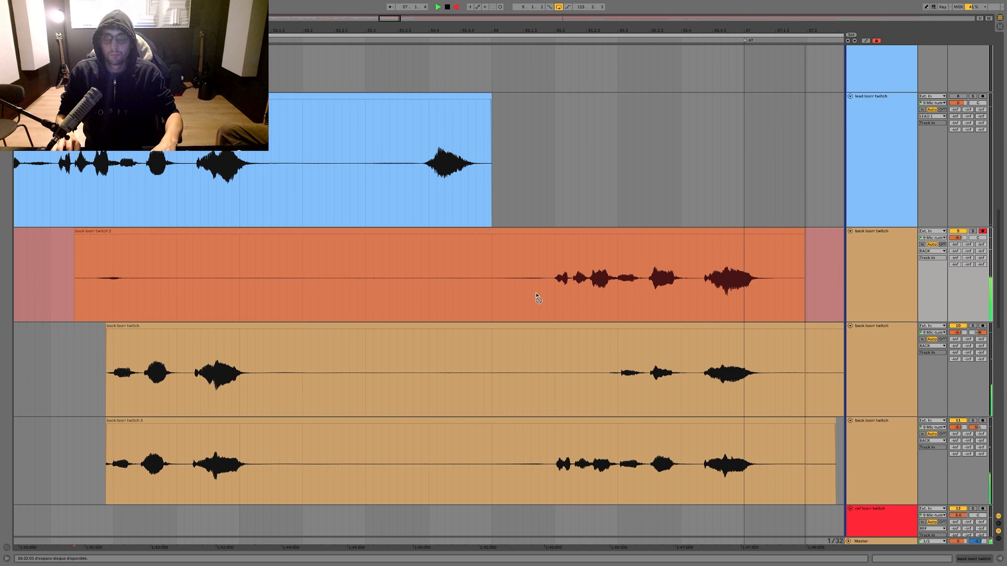
Step: Replace the upper take's last phrase with the split recording and clear 55.1.4 to 56.1.4 in both panned takes
{"action": "left_click", "coordinate": [533, 275]}
{"action": "key", "text": "space"}
{"action": "key", "text": "ctrl+e"}
{"action": "mouse_move", "coordinate": [544, 252]}
{"action": "left_mouse_down"}
{"action": "mouse_move", "coordinate": [547, 365]}
{"action": "mouse_move", "coordinate": [483, 443]}
{"action": "mouse_move", "coordinate": [294, 442]}
{"action": "left_mouse_up"}
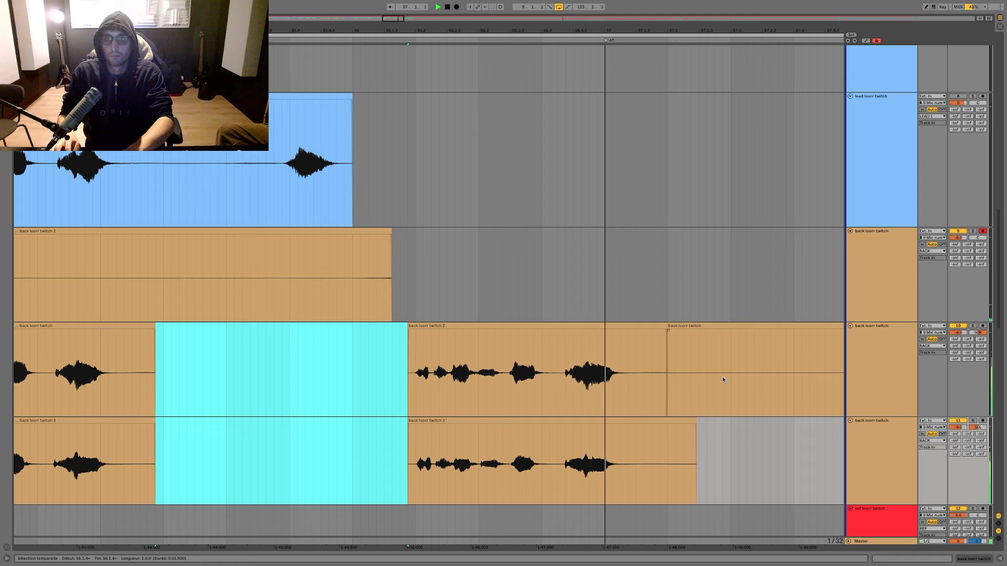
Step: Delete the remaining audio after the last phrase, from about 57.1.2 onward, in both panned backing takes
{"action": "left_click_drag", "start_coordinate": [629, 377], "coordinate": [824, 445]}
{"action": "key", "text": "Delete"}
{"action": "key", "text": "minus"}
{"action": "key", "text": "minus"}
{"action": "key", "text": "space"}
{"action": "left_click_drag", "start_coordinate": [721, 376], "coordinate": [833, 366]}
{"action": "key", "text": "Delete"}
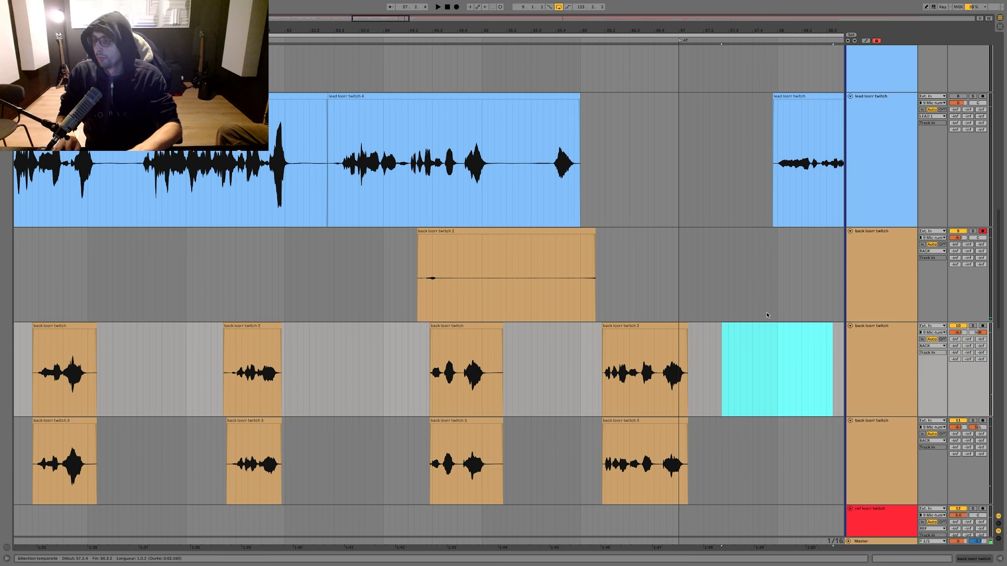
Step: Delete all the leftover clips from the backing recording track
{"action": "left_click_drag", "start_coordinate": [728, 305], "coordinate": [270, 276]}
{"action": "key", "text": "Delete"}
{"action": "key", "text": "minus"}
{"action": "key", "text": "minus"}
{"action": "key", "text": "minus"}
{"action": "key", "text": "minus"}
{"action": "key", "text": "minus"}
{"action": "left_click_drag", "start_coordinate": [476, 290], "coordinate": [216, 281]}
{"action": "key", "text": "Delete"}
{"action": "key", "text": "minus"}
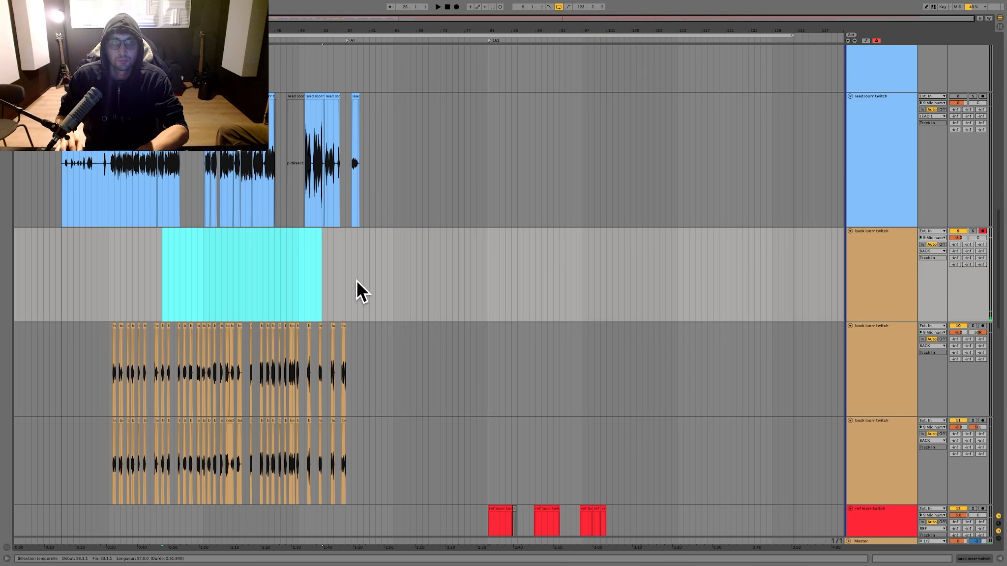
Step: Reduce the height of both panned backing tracks and place the insertion marker at 85.1.1 on the backing recording track
{"action": "left_click", "coordinate": [893, 367]}
{"action": "left_click", "coordinate": [872, 426], "text": "shift"}
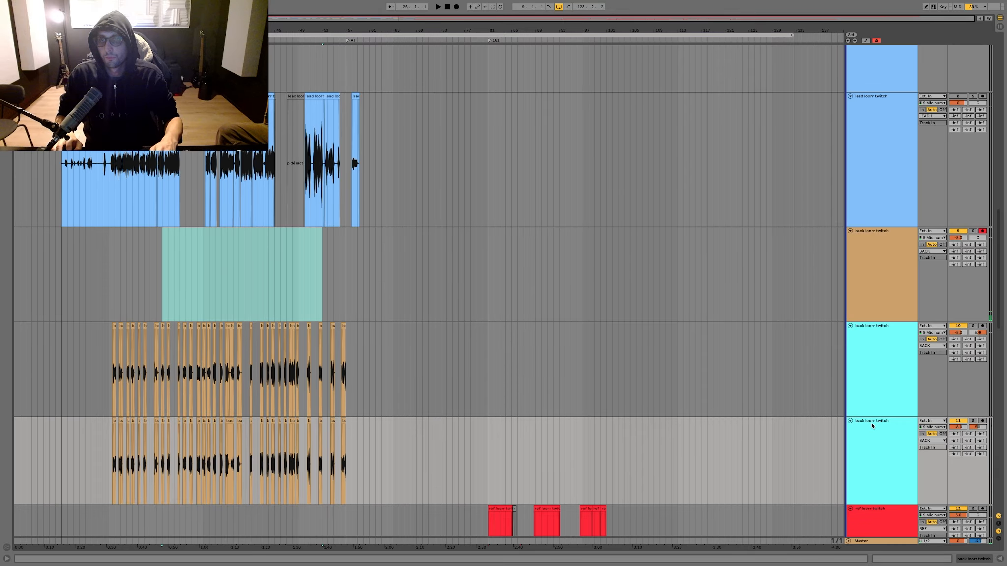
{"action": "left_click_drag", "start_coordinate": [873, 421], "coordinate": [874, 337]}
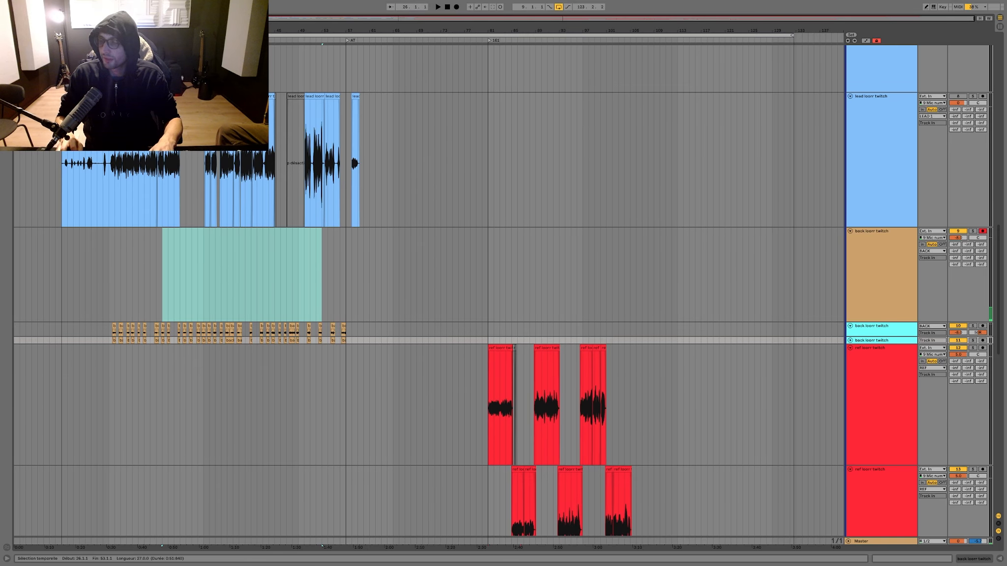
{"action": "left_click", "coordinate": [528, 248]}
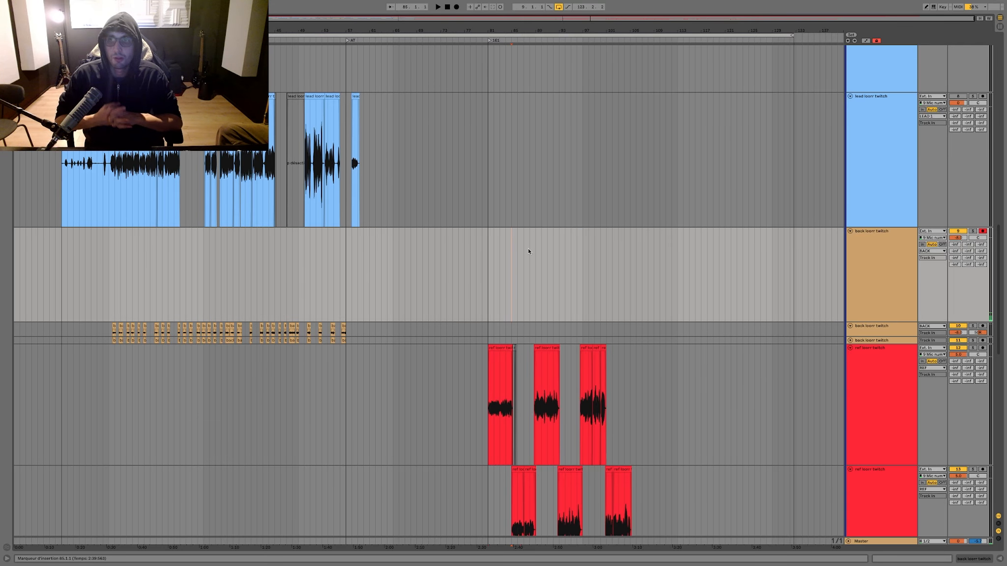
Step: Select the song's full loop range, save the set and place the insertion marker at 9.1.1
{"action": "scroll", "coordinate": [530, 248], "scroll_direction": "up", "scroll_amount": 10}
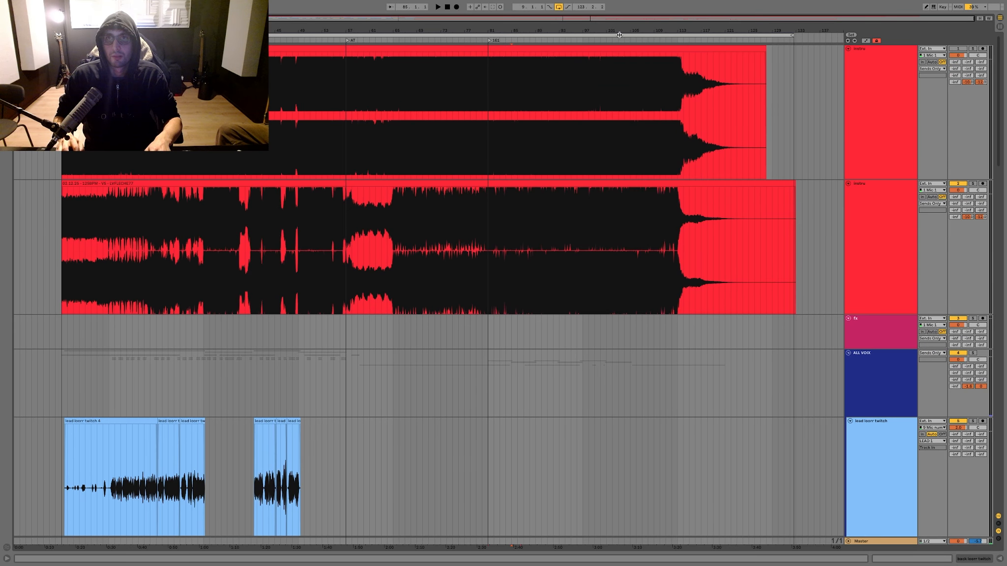
{"action": "left_click", "coordinate": [619, 35]}
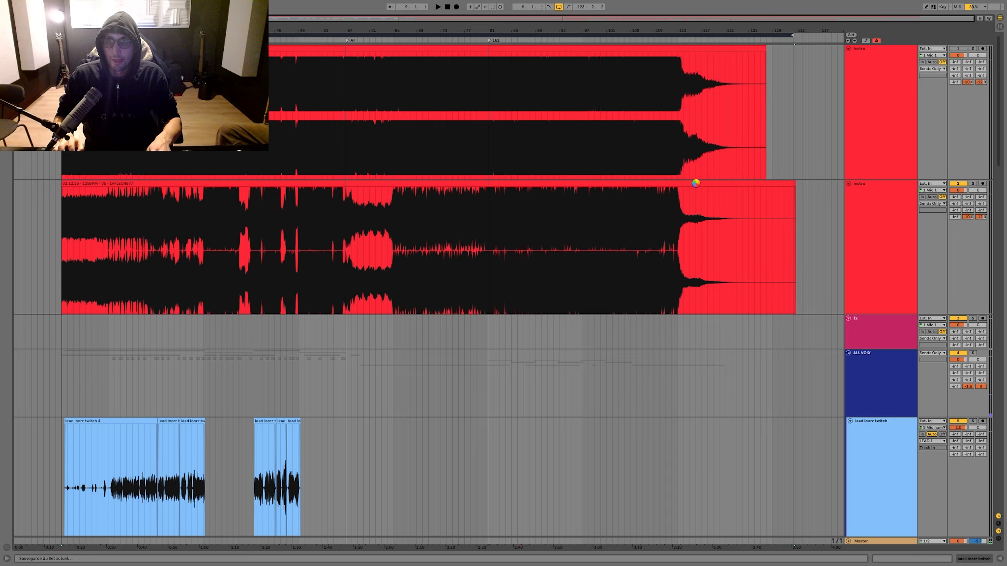
{"action": "scroll", "coordinate": [695, 184], "scroll_direction": "down", "scroll_amount": 10}
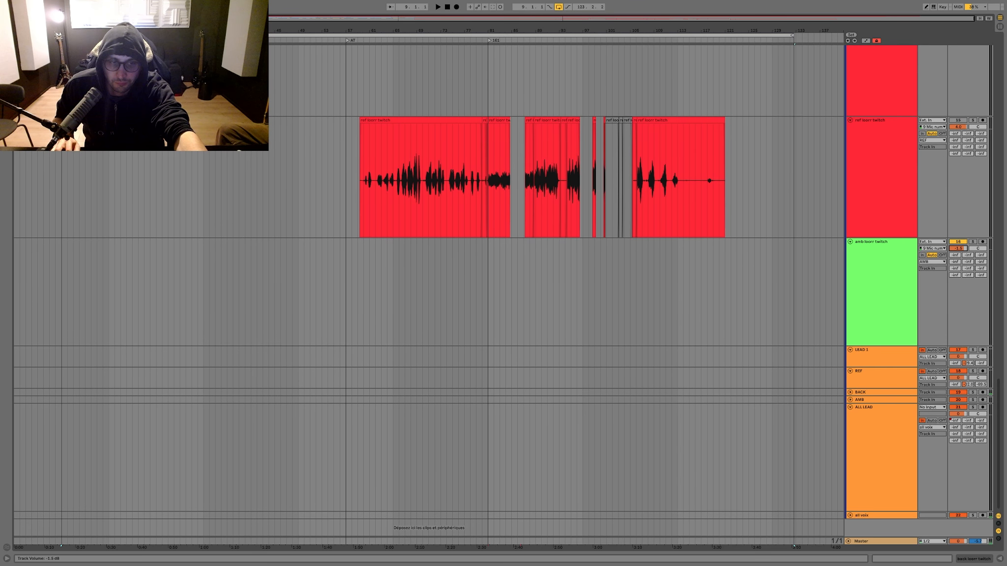
{"action": "scroll", "coordinate": [61, 176], "scroll_direction": "up", "scroll_amount": 10}
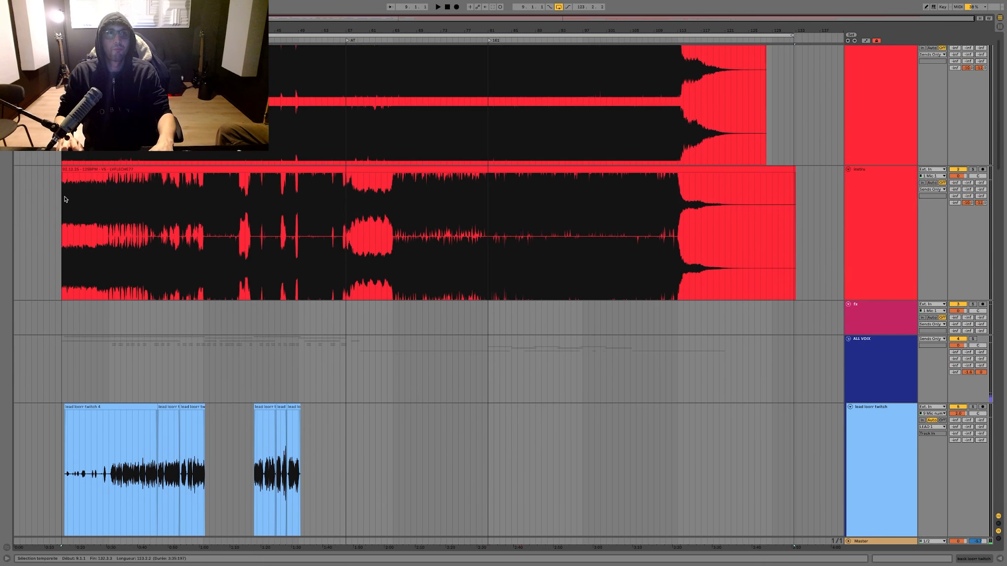
{"action": "scroll", "coordinate": [146, 268], "scroll_direction": "down", "scroll_amount": 10}
Step: Arm the green amb vocal track, start recording on it from 9.1.1 and display its device chain
{"action": "key", "text": "F9"}
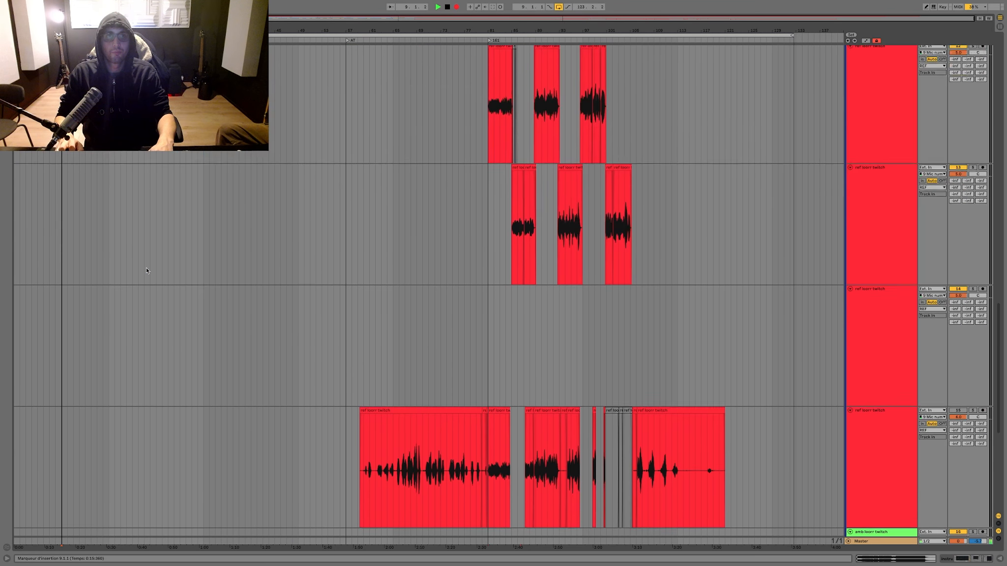
{"action": "key", "text": "space"}
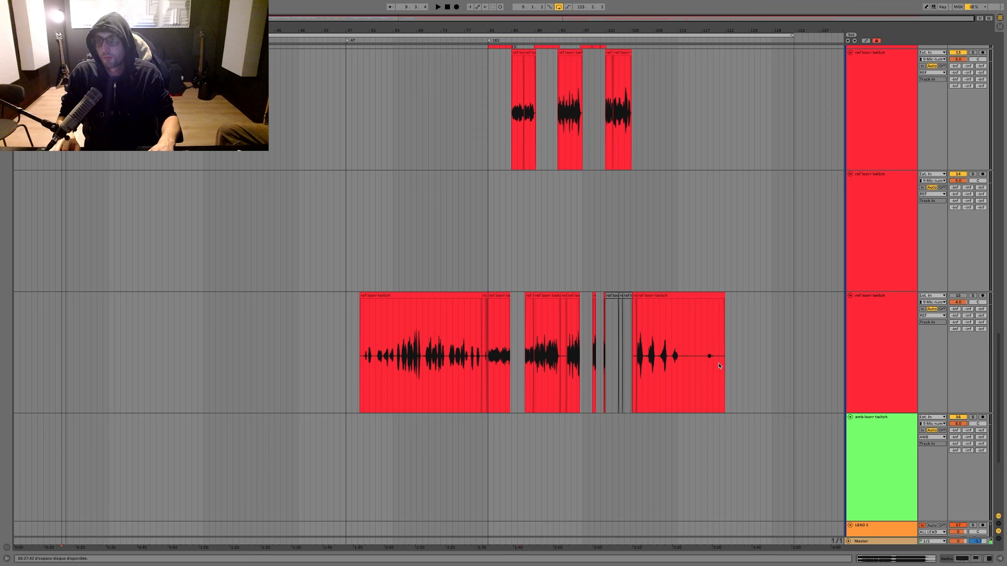
{"action": "left_click", "coordinate": [988, 419]}
{"action": "key", "text": "F9"}
{"action": "double_click", "coordinate": [876, 433]}
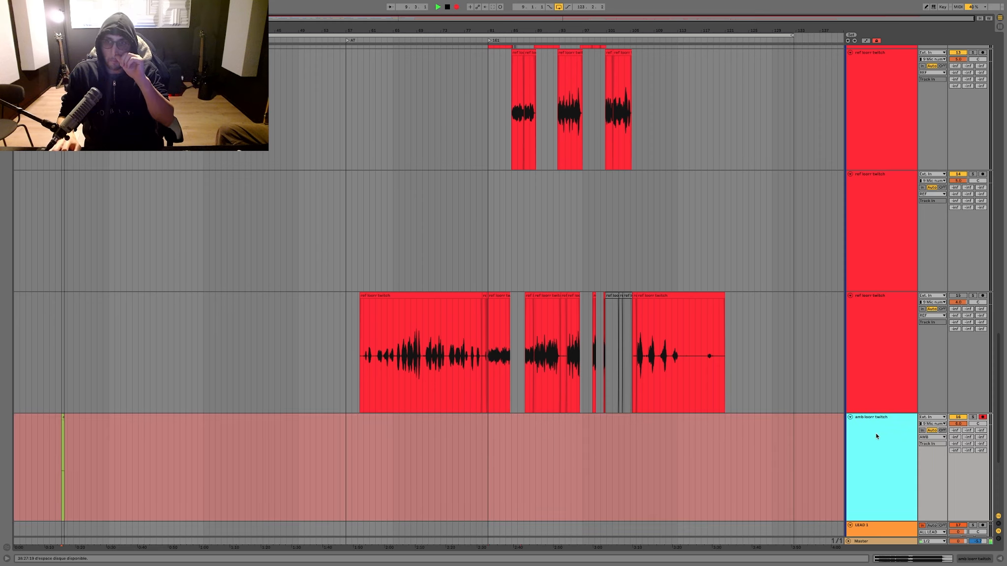
Step: Add a Utility effect to the amb track, set its gain to 6 dB and hide the browser
{"action": "key", "text": "ctrl+alt+b"}
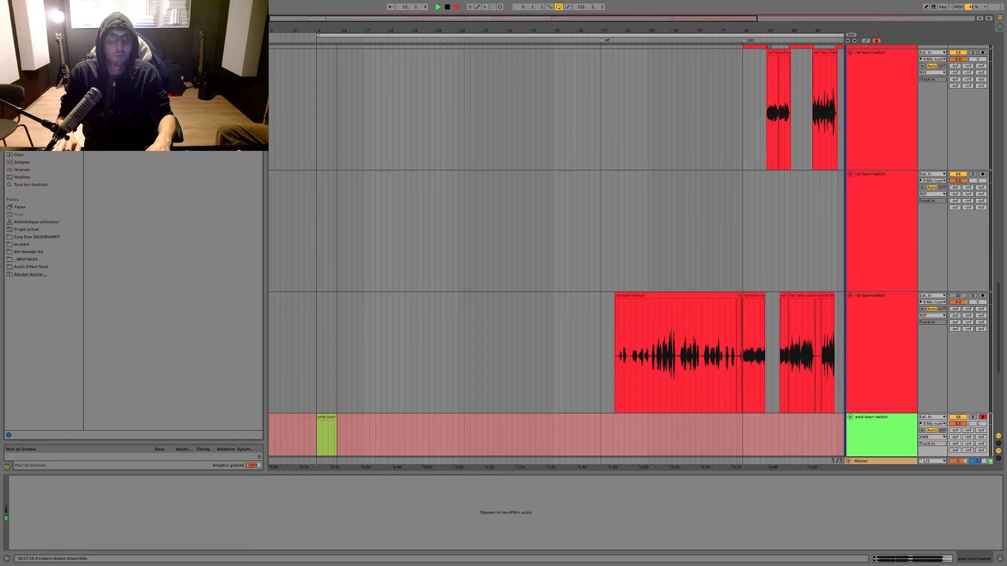
{"action": "key", "text": "Return"}
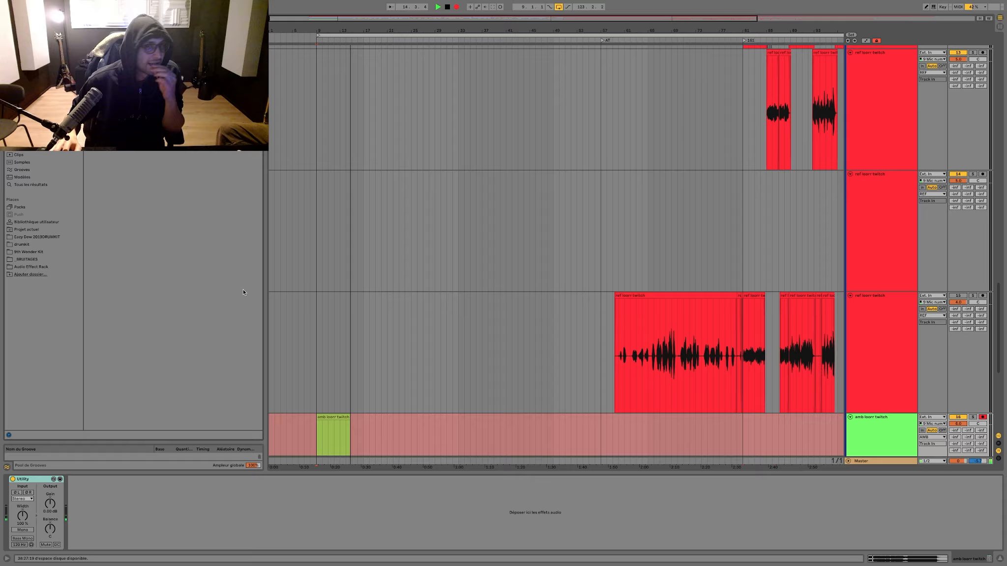
{"action": "scroll", "coordinate": [266, 354], "scroll_direction": "down", "scroll_amount": 1}
{"action": "scroll", "coordinate": [266, 354], "scroll_direction": "down", "scroll_amount": 4}
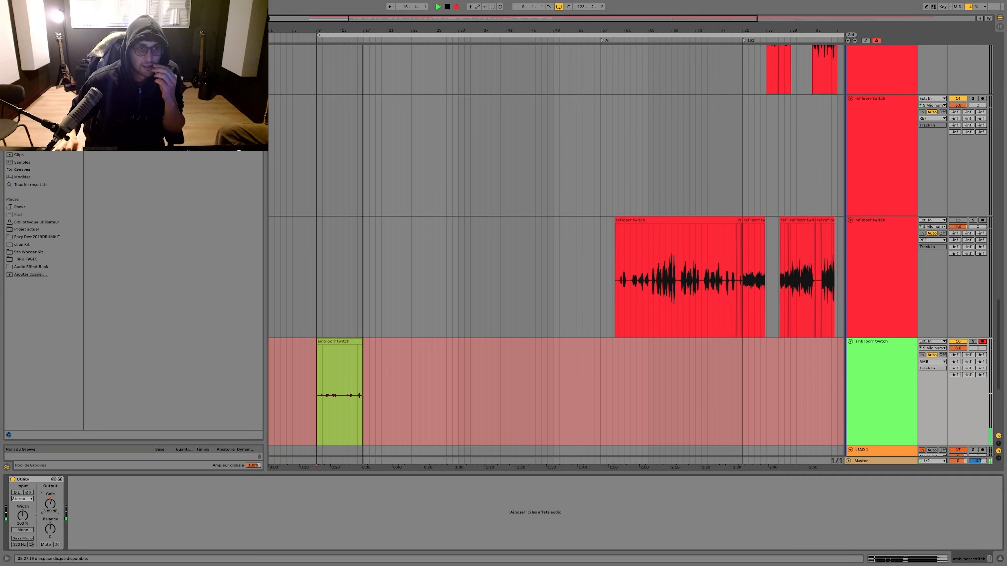
{"action": "left_click_drag", "start_coordinate": [49, 502], "coordinate": [49, 487]}
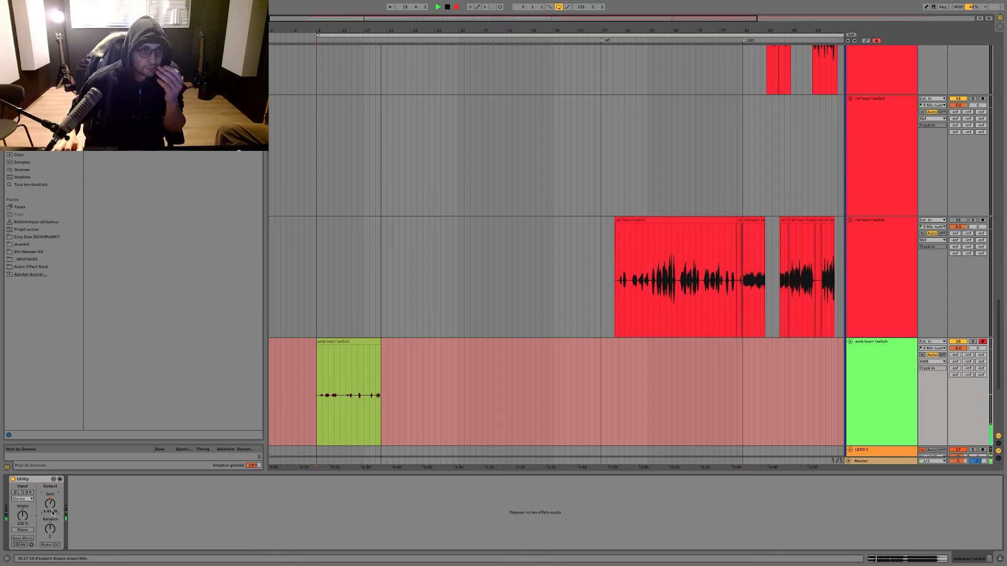
{"action": "type", "text": "6"}
{"action": "key", "text": "Return"}
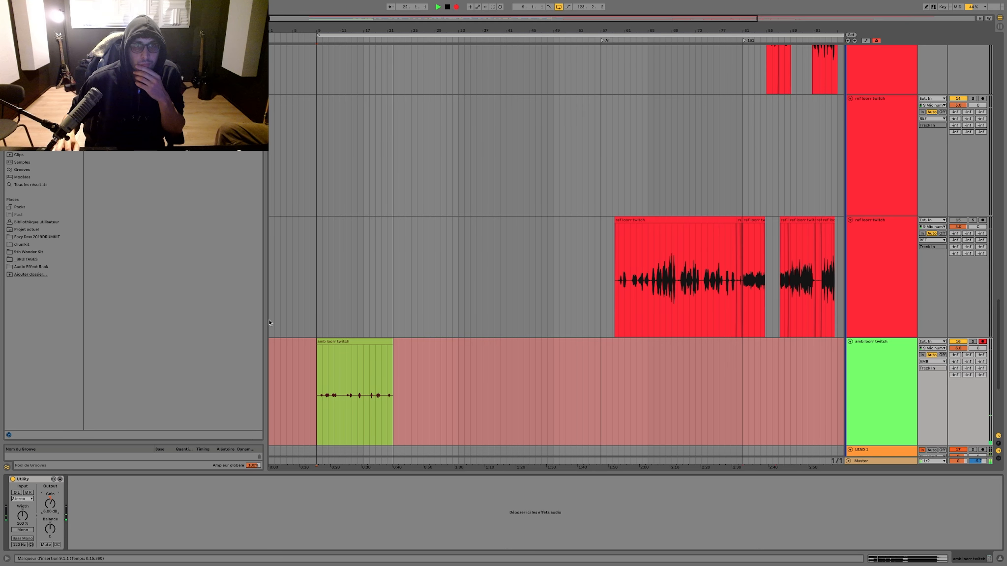
{"action": "key", "text": "ctrl+alt+b"}
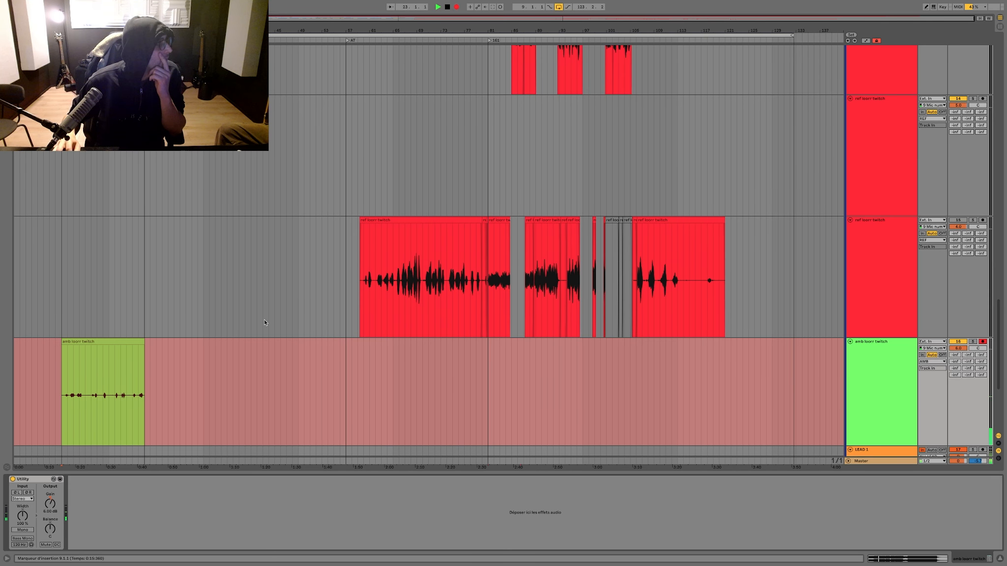
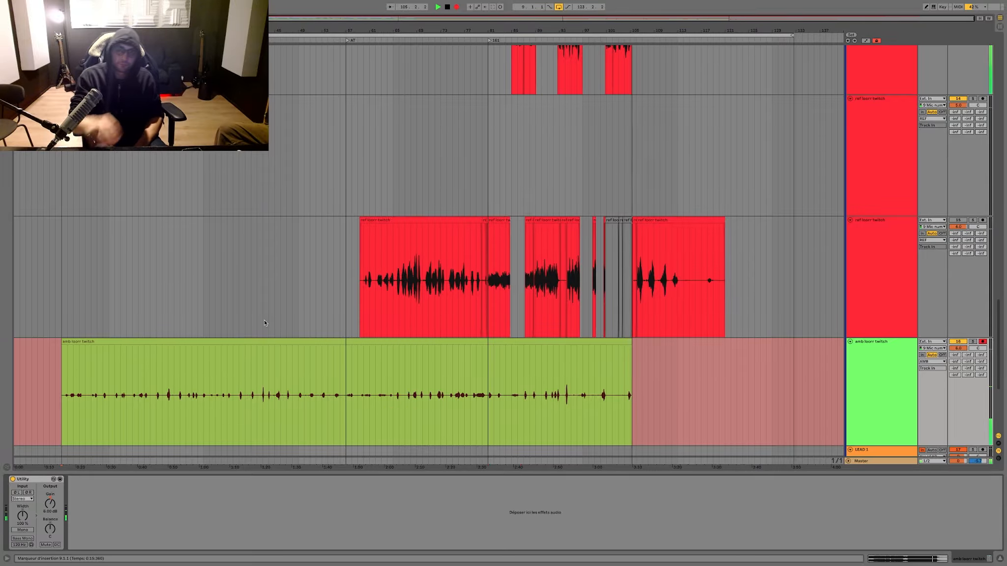
Step: Insert FabFilter Pro-Q 3 ahead of the UAD plug-in on the ALL LEAD track
{"action": "scroll", "coordinate": [411, 310], "scroll_direction": "up", "scroll_amount": 4}
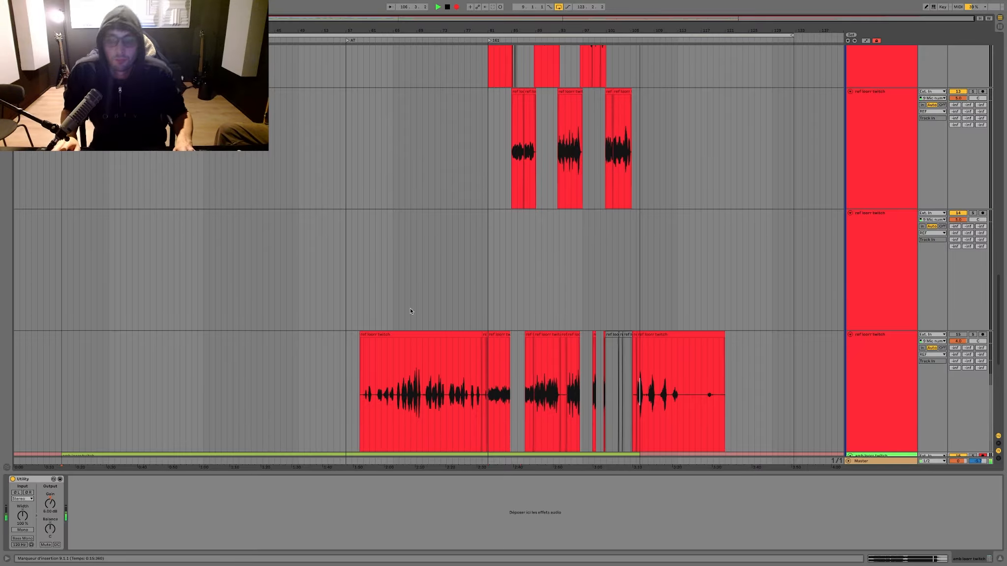
{"action": "scroll", "coordinate": [411, 310], "scroll_direction": "down", "scroll_amount": 5}
{"action": "left_click", "coordinate": [883, 359]}
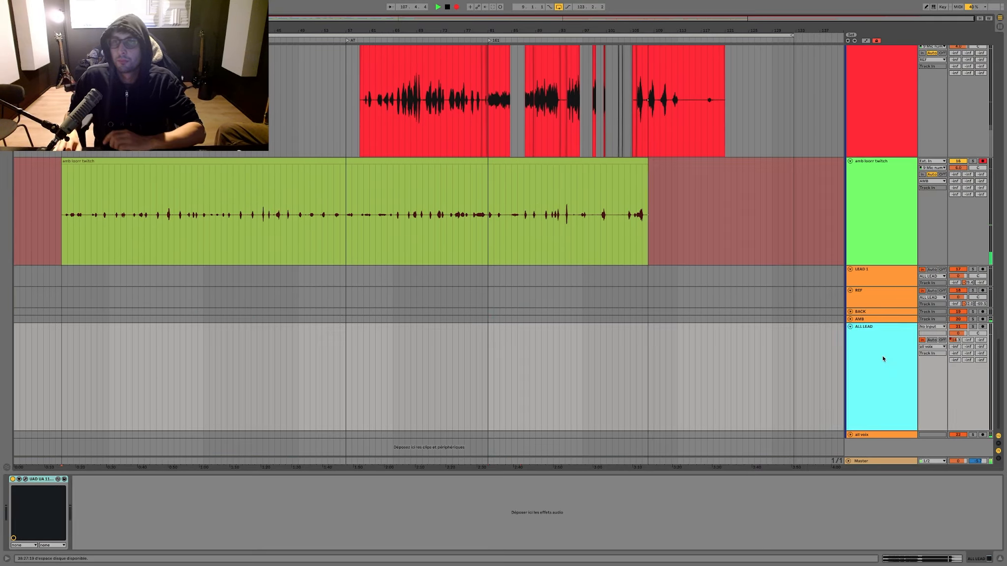
{"action": "double_click", "coordinate": [883, 359]}
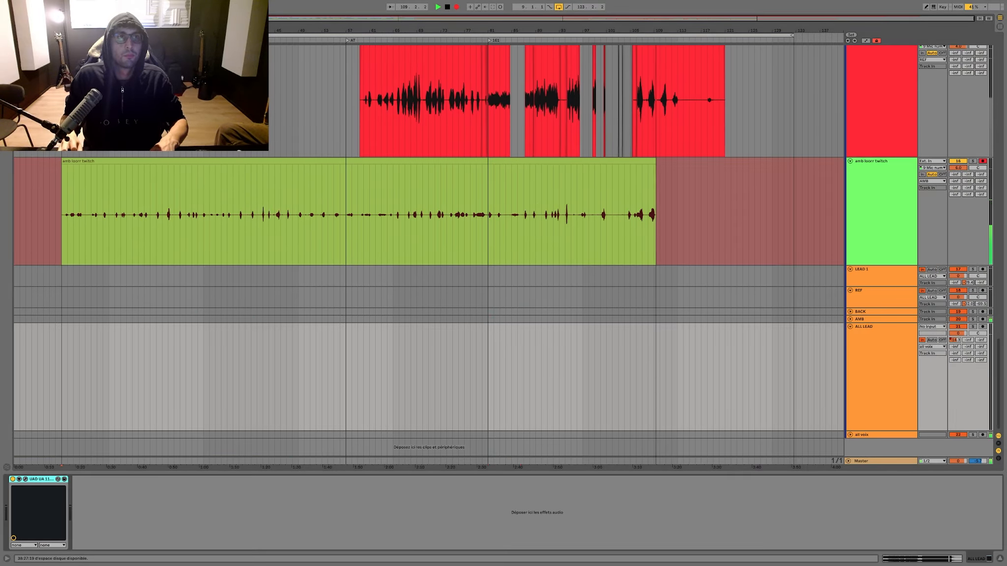
{"action": "key", "text": "ctrl+alt+b"}
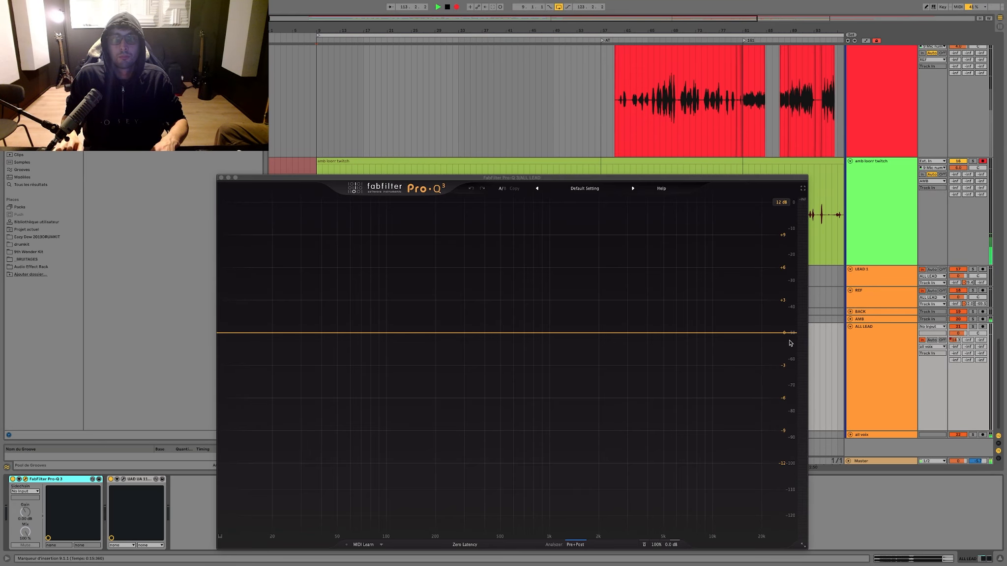
{"action": "left_click", "coordinate": [826, 295]}
Step: Stop recording, duplicate the amb track with its take, and delete the clip from the original track
{"action": "left_click", "coordinate": [865, 223]}
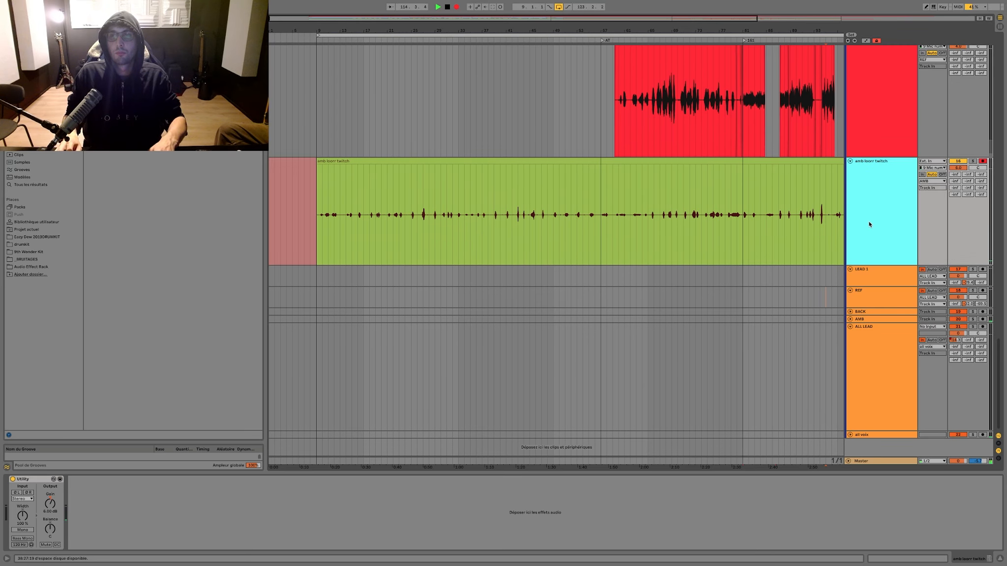
{"action": "key", "text": "space"}
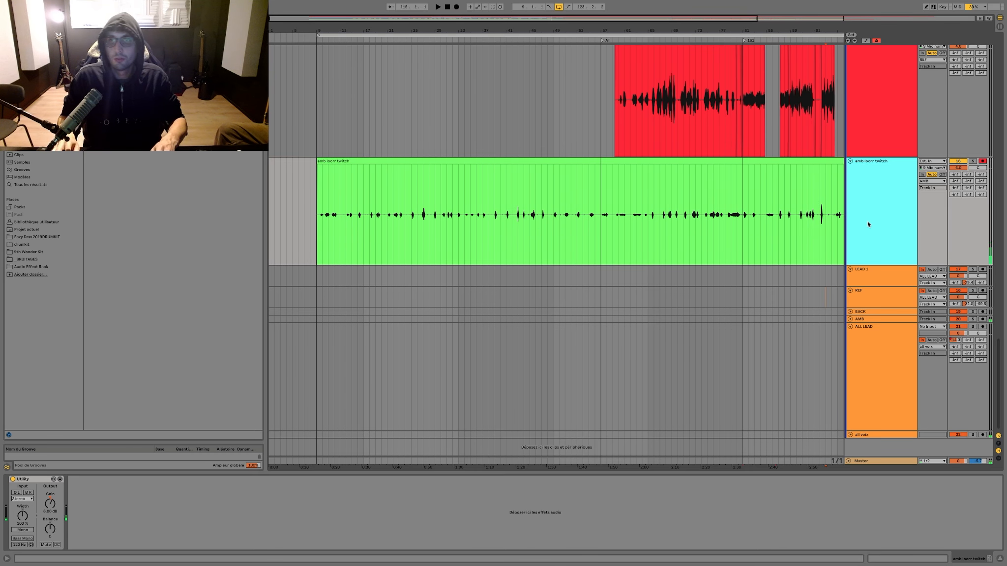
{"action": "key", "text": "ctrl+d"}
{"action": "left_click", "coordinate": [636, 182]}
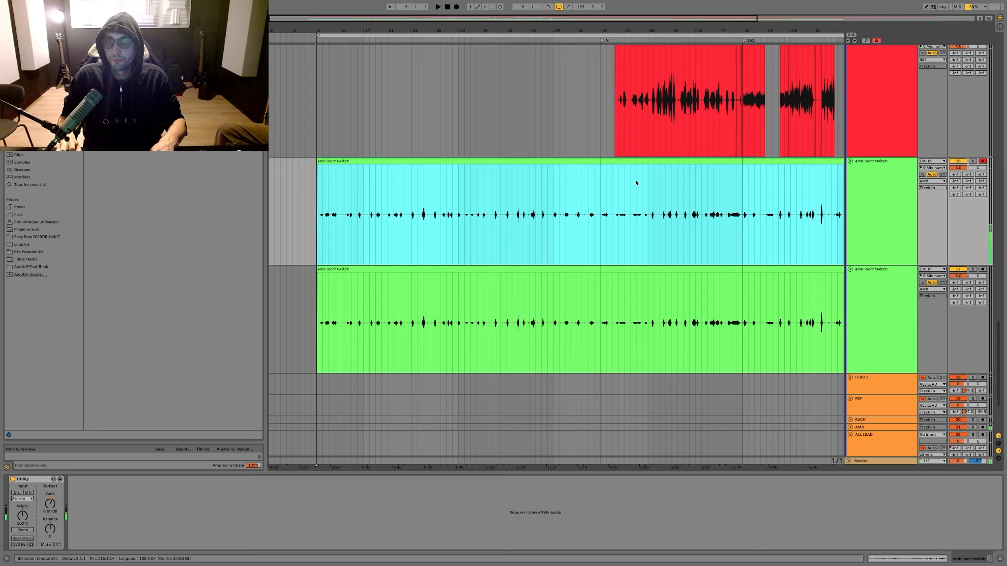
{"action": "key", "text": "Delete"}
Step: Copy Auto-Tune Pro from the ref track above and paste it after Utility on the emptied amb track
{"action": "scroll", "coordinate": [836, 162], "scroll_direction": "up", "scroll_amount": 1}
{"action": "left_click", "coordinate": [897, 148]}
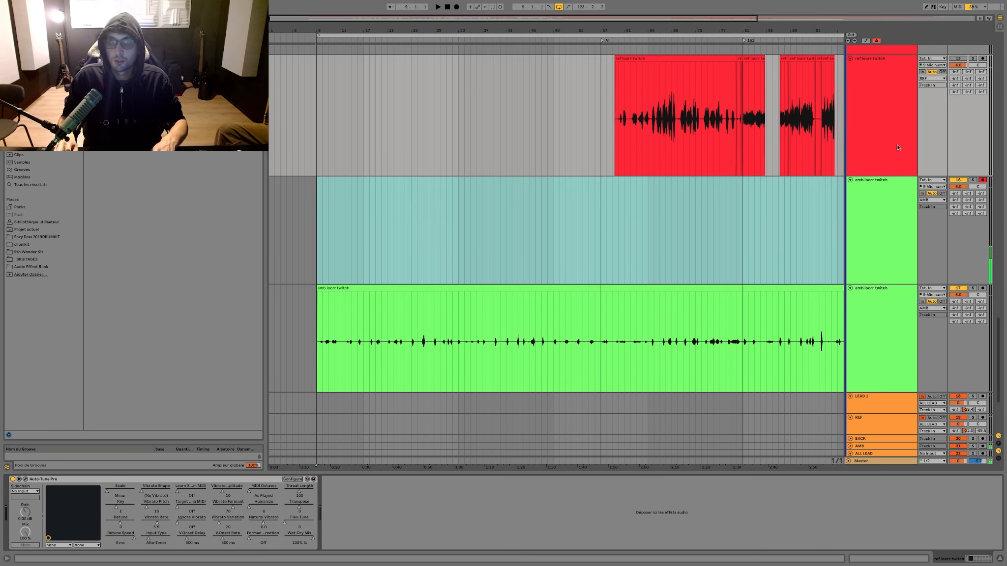
{"action": "left_click", "coordinate": [186, 480]}
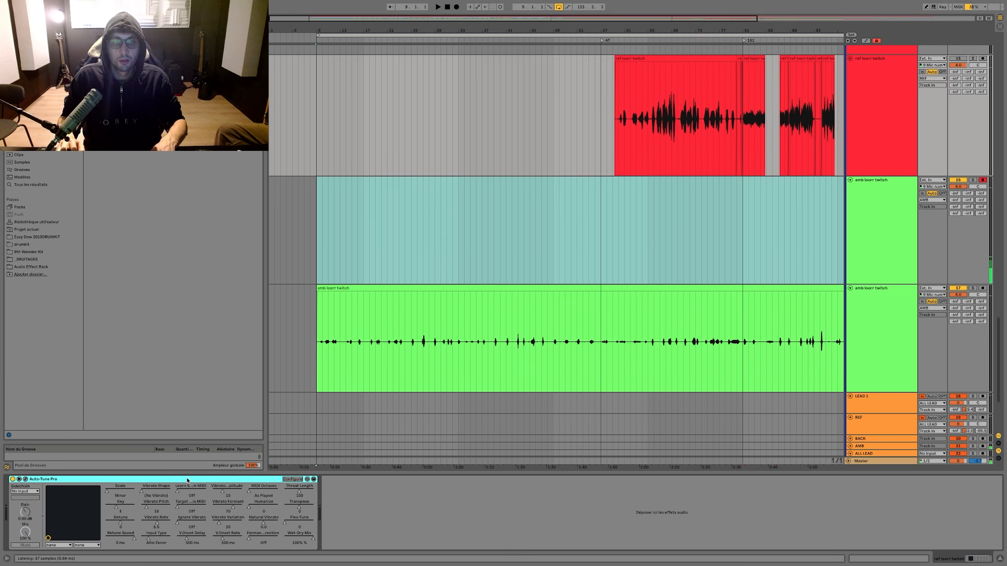
{"action": "left_click", "coordinate": [857, 270]}
{"action": "left_click", "coordinate": [516, 514]}
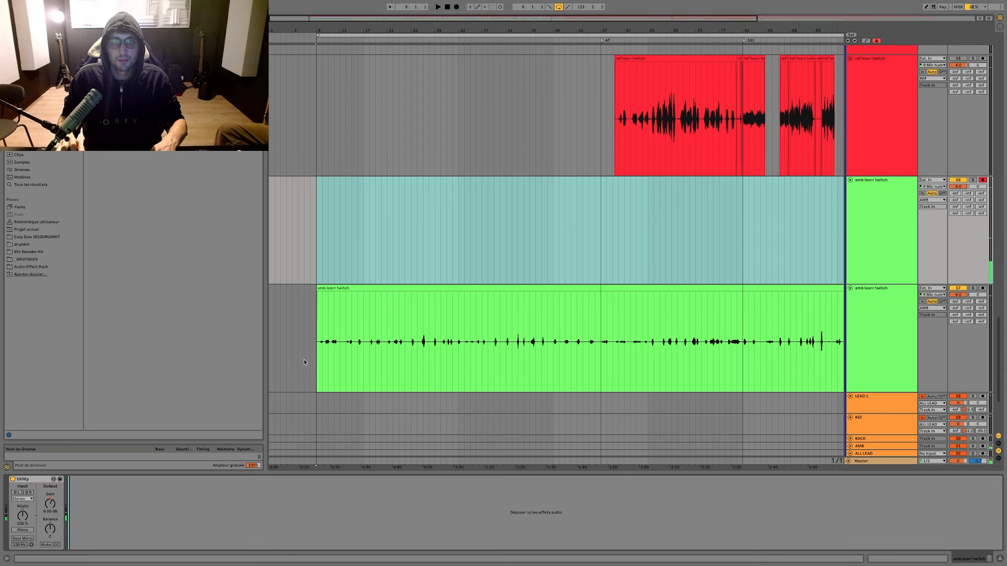
Step: Save the set and start recording a new take on the emptied amb track from bar 9
{"action": "left_click", "coordinate": [317, 261]}
{"action": "key", "text": "ctrl+s"}
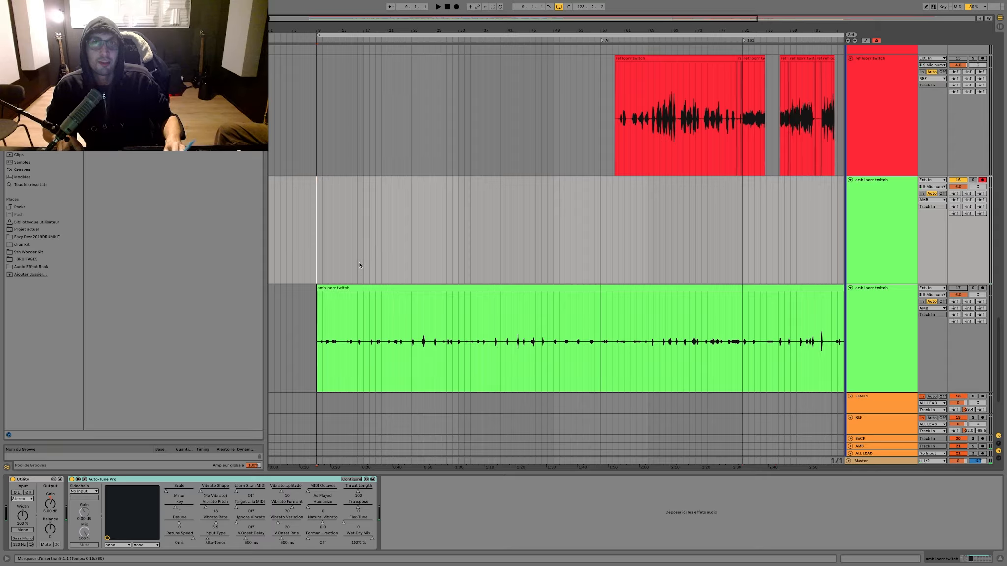
{"action": "key", "text": "ctrl+s"}
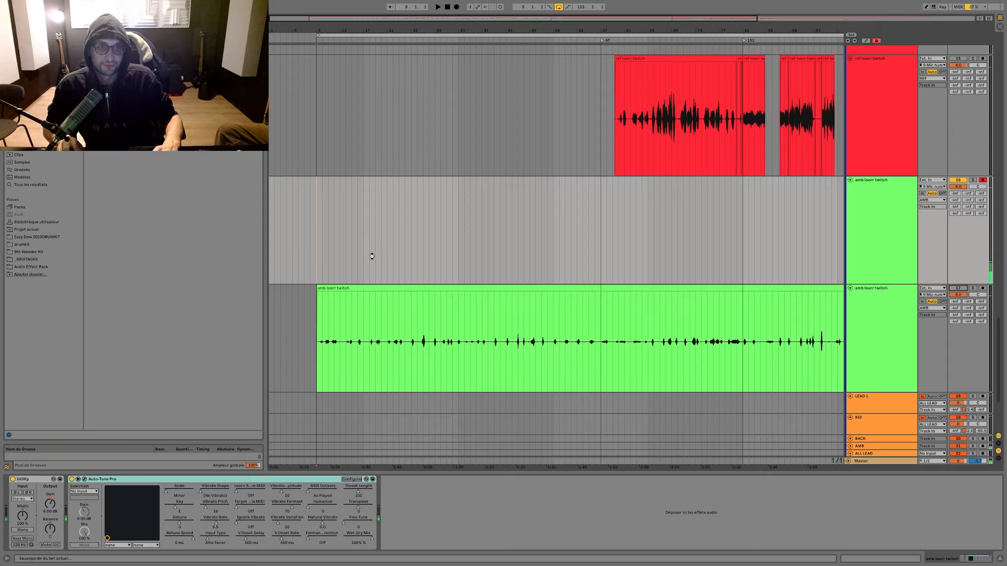
{"action": "key", "text": "F9"}
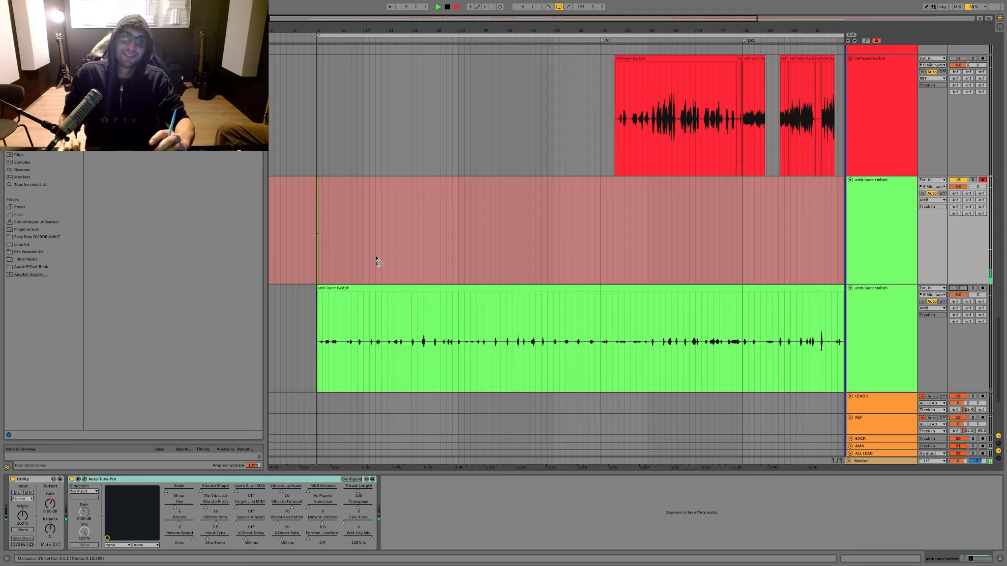
Step: In the ALL LEAD track's Pro-Q 3, add an 18 dB/oct low cut at about 150 Hz
{"action": "left_click", "coordinate": [850, 453]}
{"action": "scroll", "coordinate": [875, 437], "scroll_direction": "down", "scroll_amount": 4}
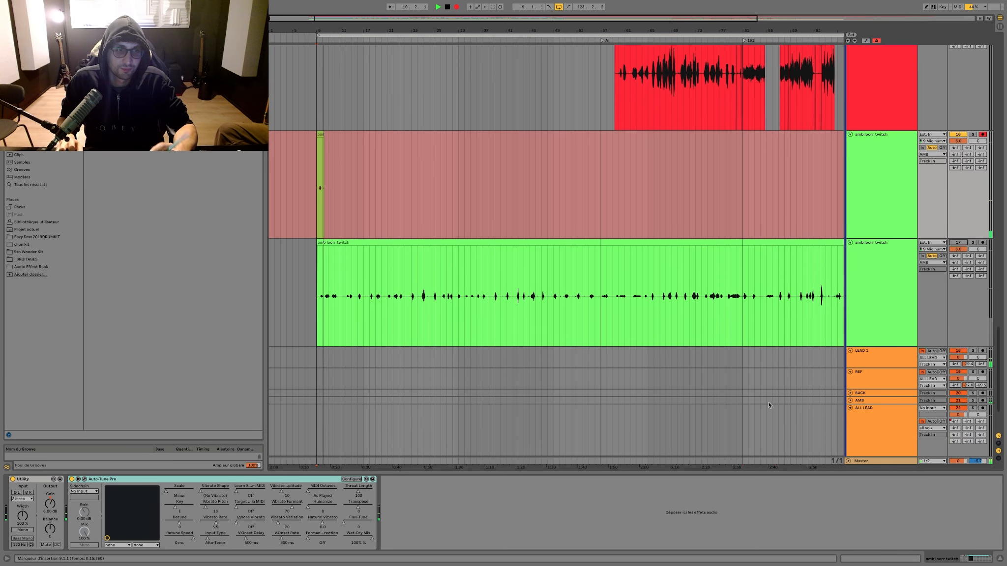
{"action": "left_click", "coordinate": [883, 414]}
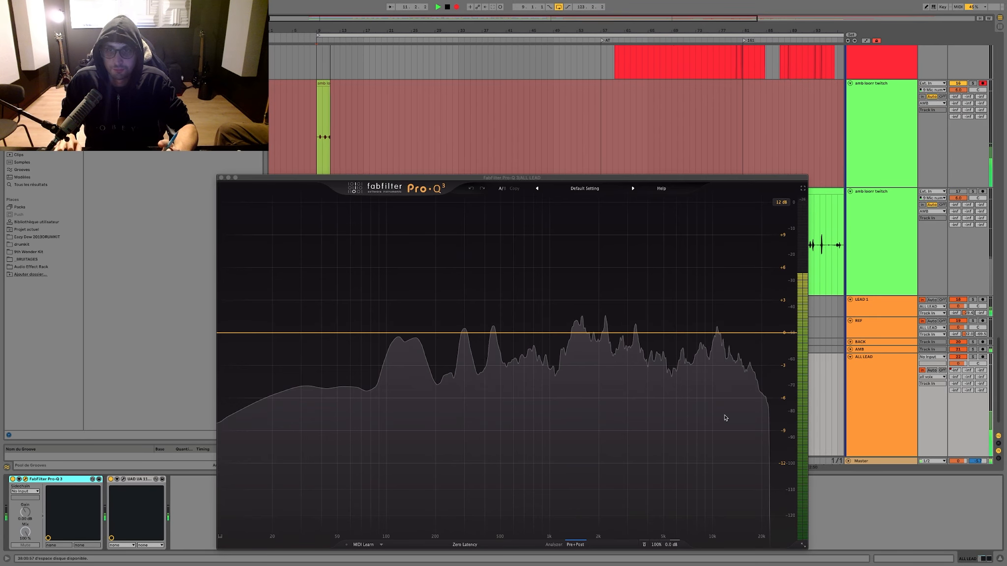
{"action": "left_click", "coordinate": [232, 332]}
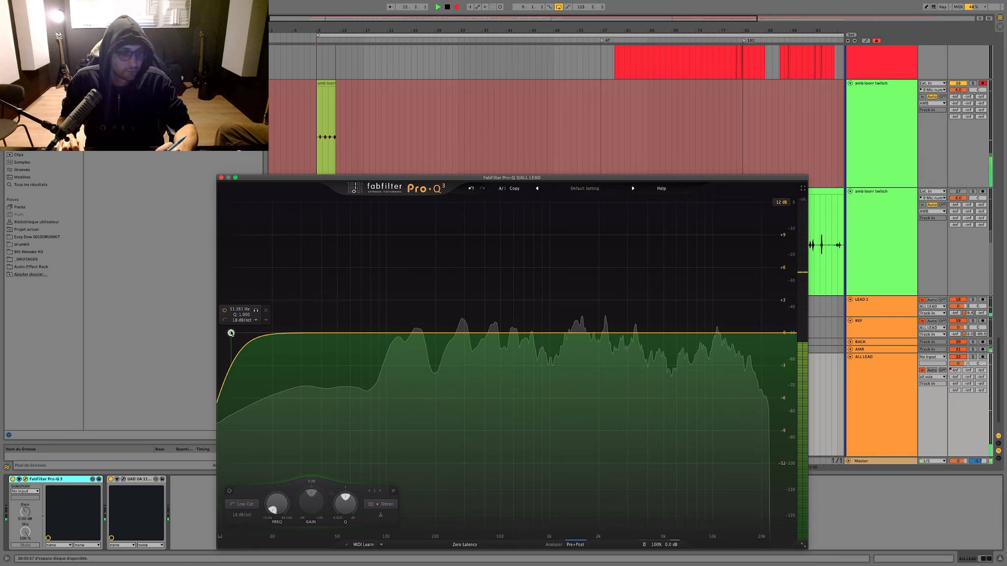
{"action": "left_click_drag", "start_coordinate": [231, 332], "coordinate": [415, 352]}
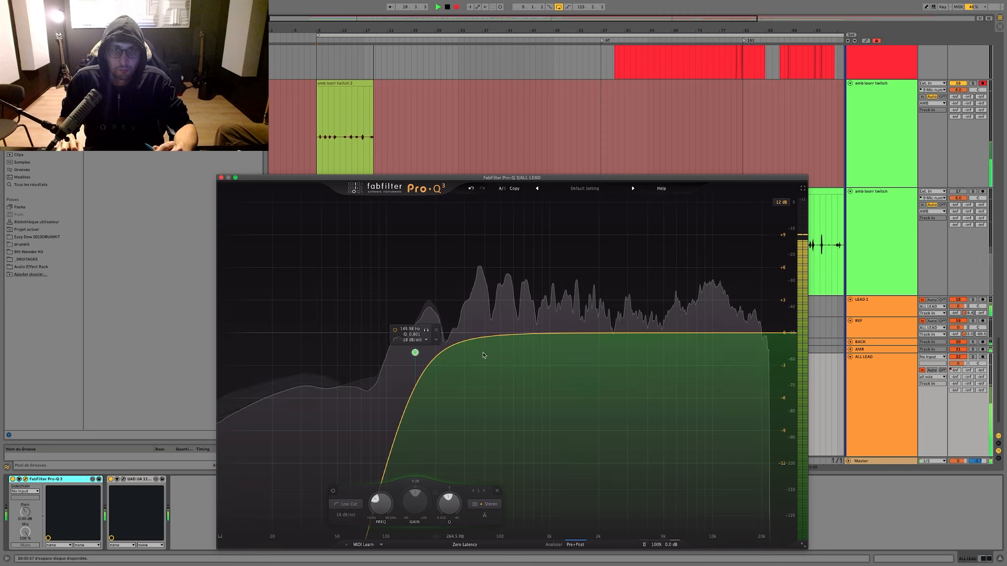
Step: Add a bell band at about 365 Hz in Pro-Q 3 and lower its gain by about 2 dB
{"action": "left_click", "coordinate": [479, 337]}
{"action": "left_click_drag", "start_coordinate": [478, 343], "coordinate": [478, 347]}
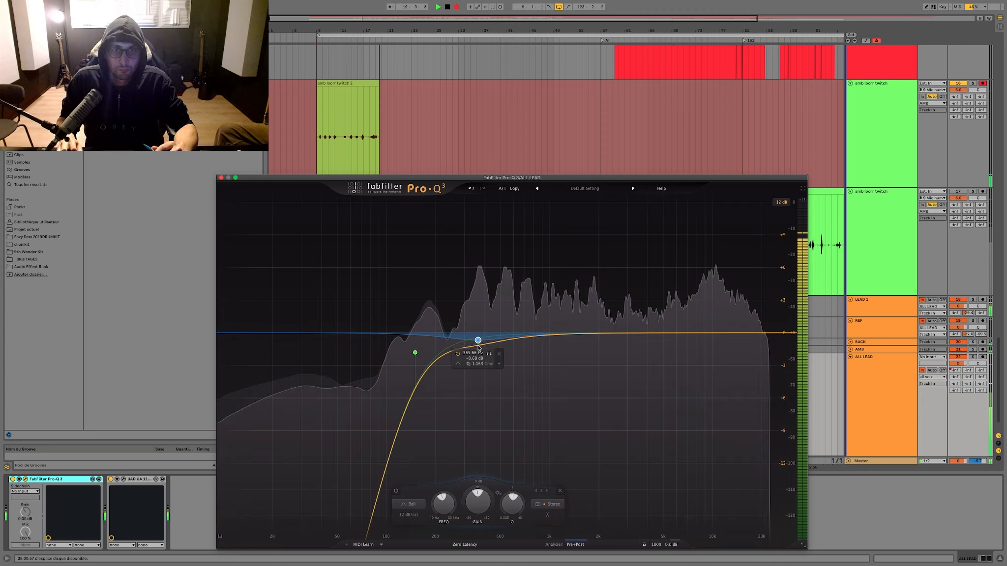
{"action": "left_click_drag", "start_coordinate": [477, 501], "coordinate": [477, 511]}
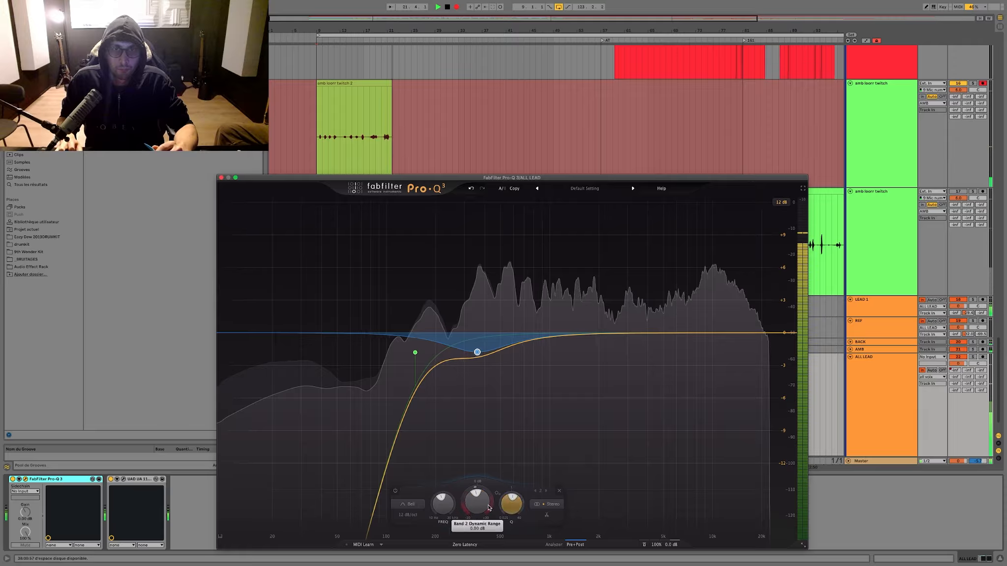
{"action": "left_click_drag", "start_coordinate": [481, 508], "coordinate": [481, 513]}
Step: Raise the Pro-Q 3 output level to +1.1 dB and close the plug-in window
{"action": "mouse_move", "coordinate": [671, 541]}
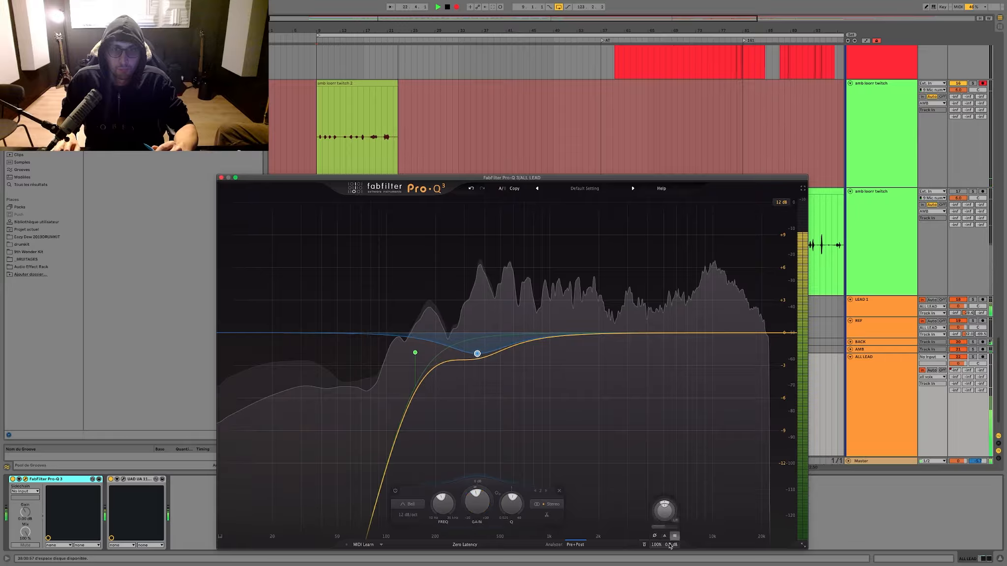
{"action": "left_click_drag", "start_coordinate": [673, 537], "coordinate": [672, 531]}
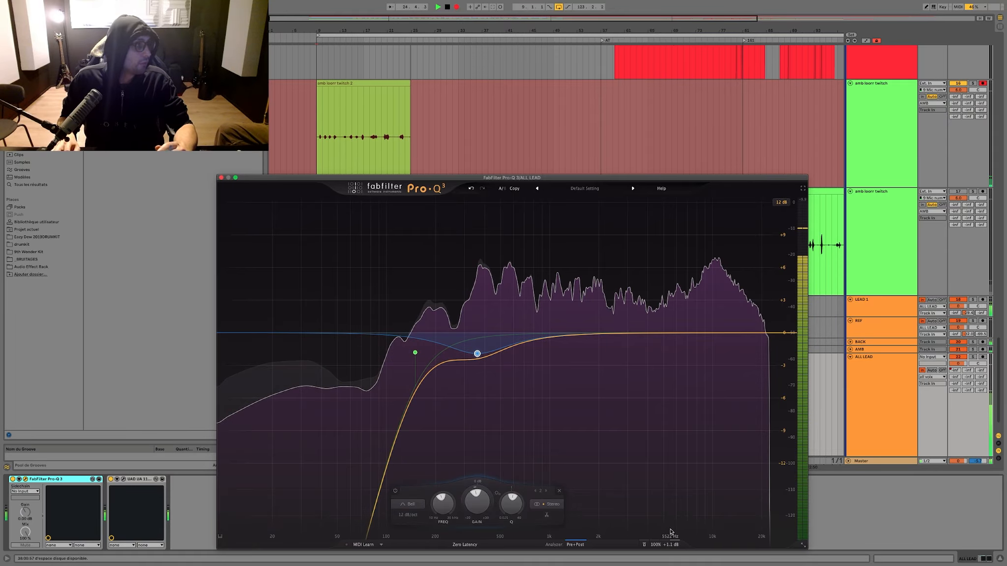
{"action": "mouse_move", "coordinate": [661, 532]}
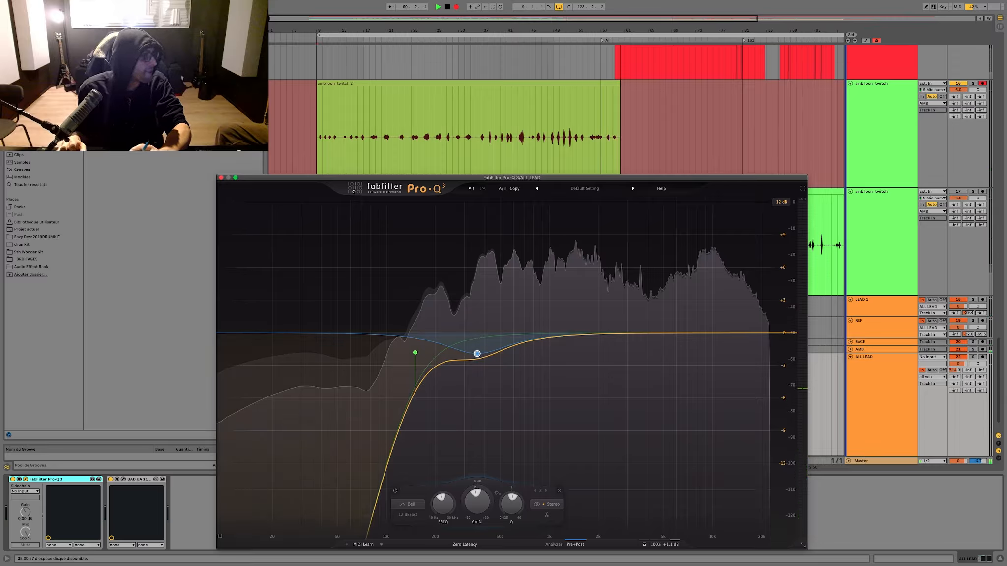
{"action": "key", "text": "super+w"}
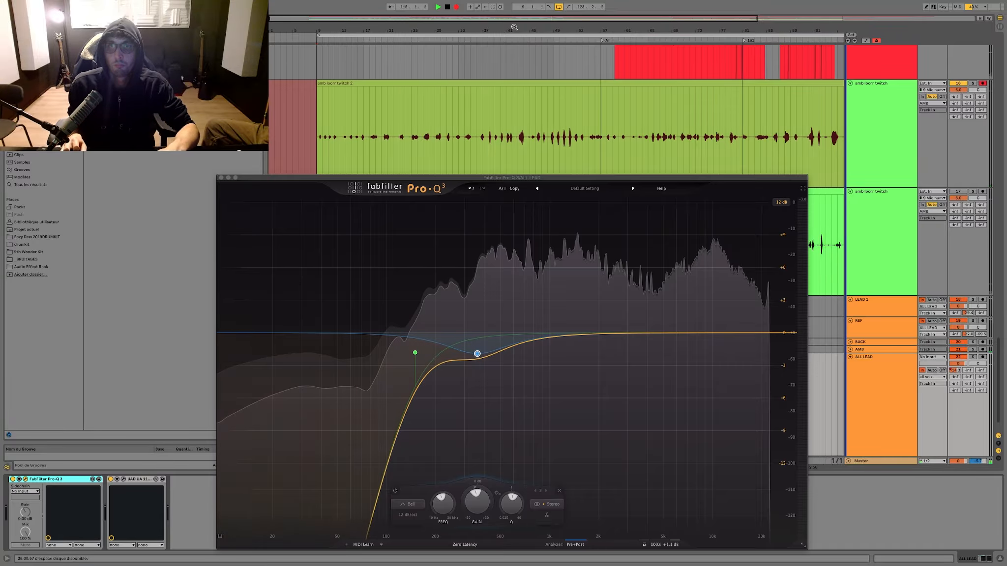
Step: Stop recording at the end of the second amb take and duplicate its track
{"action": "key", "text": "w"}
{"action": "left_click", "coordinate": [490, 71]}
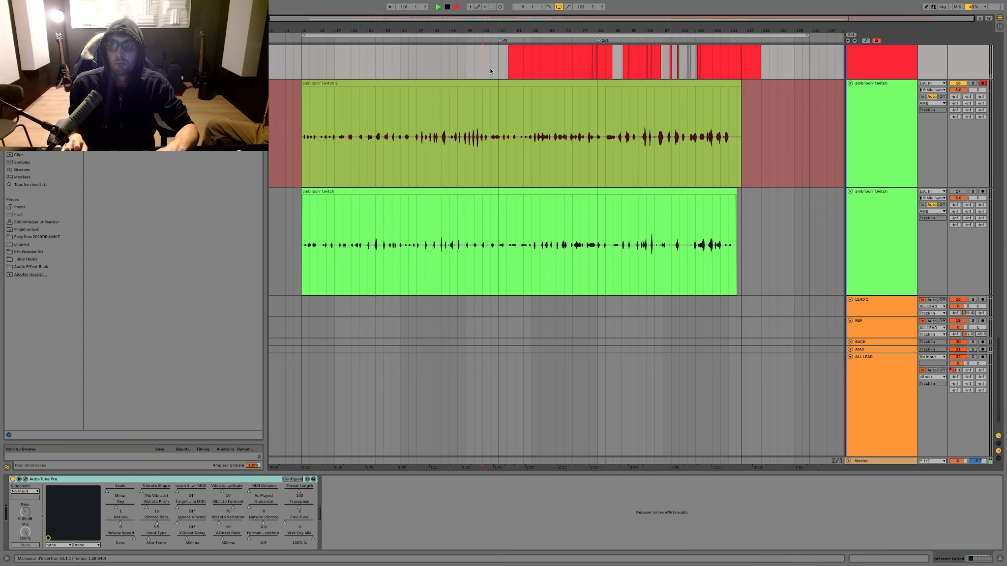
{"action": "left_click", "coordinate": [507, 71]}
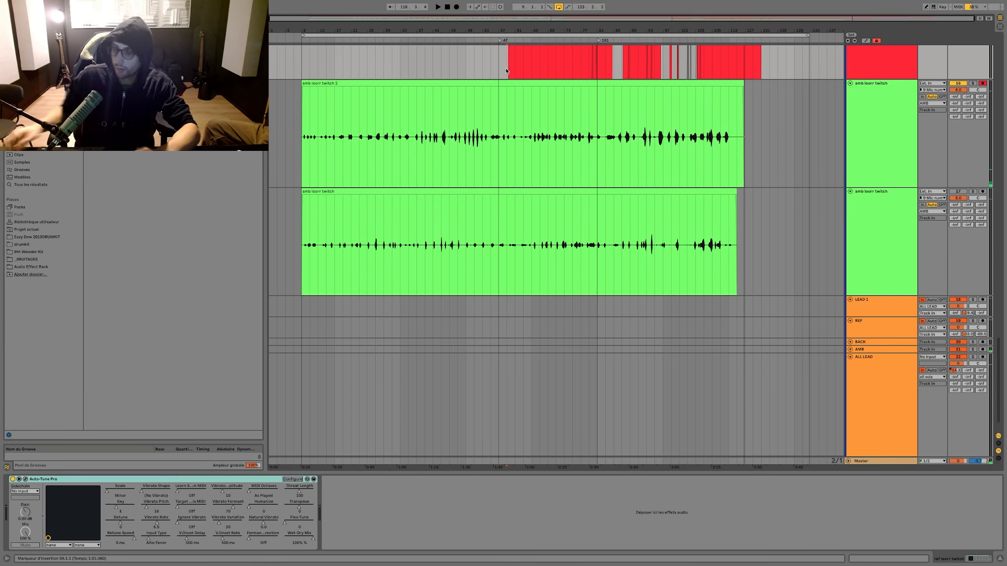
{"action": "left_click", "coordinate": [876, 162]}
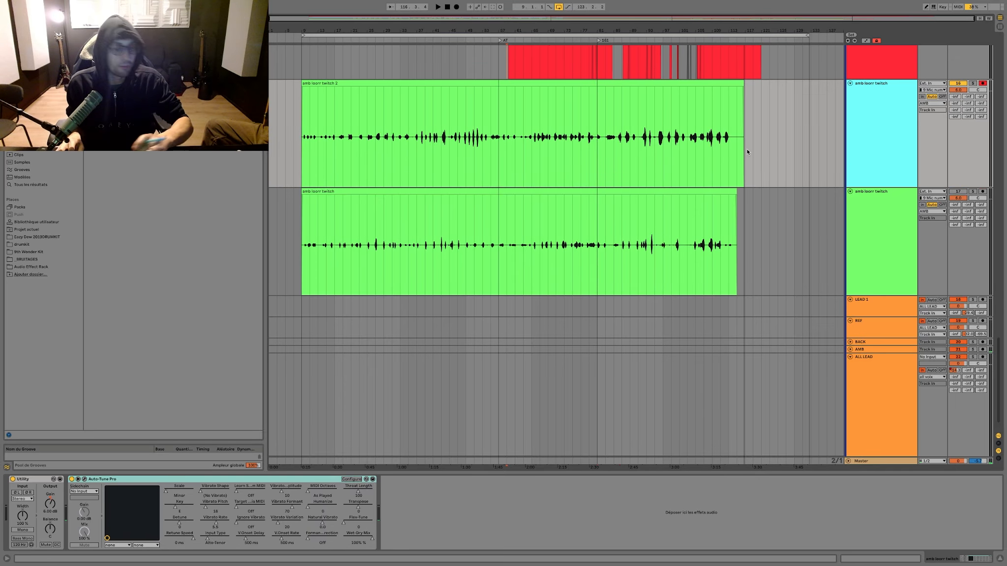
{"action": "key", "text": "ctrl+d"}
Step: Record a third take on the uppermost amb track from bar 9 to the song's end, then stop
{"action": "left_click", "coordinate": [906, 112]}
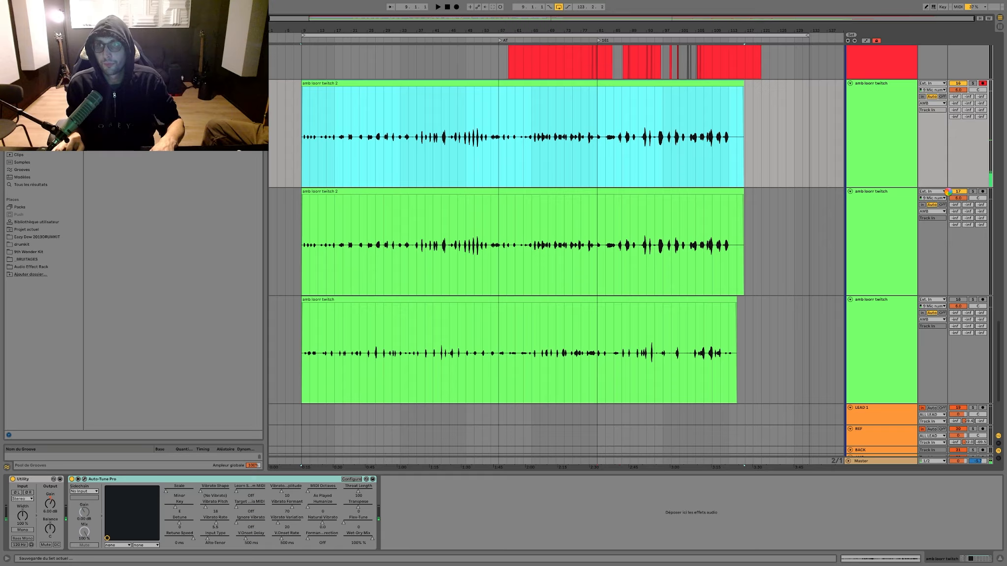
{"action": "key", "text": "F9"}
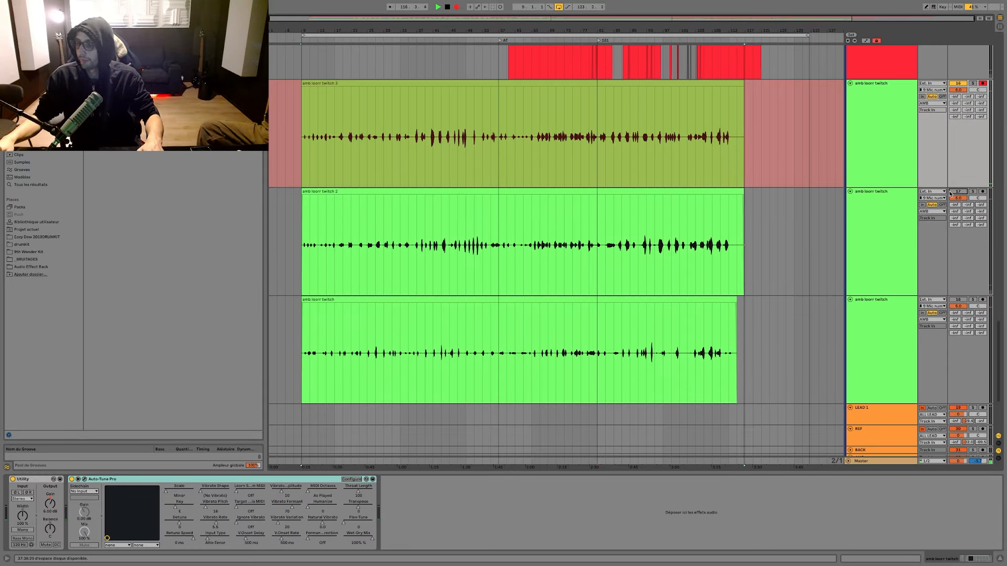
{"action": "key", "text": "space"}
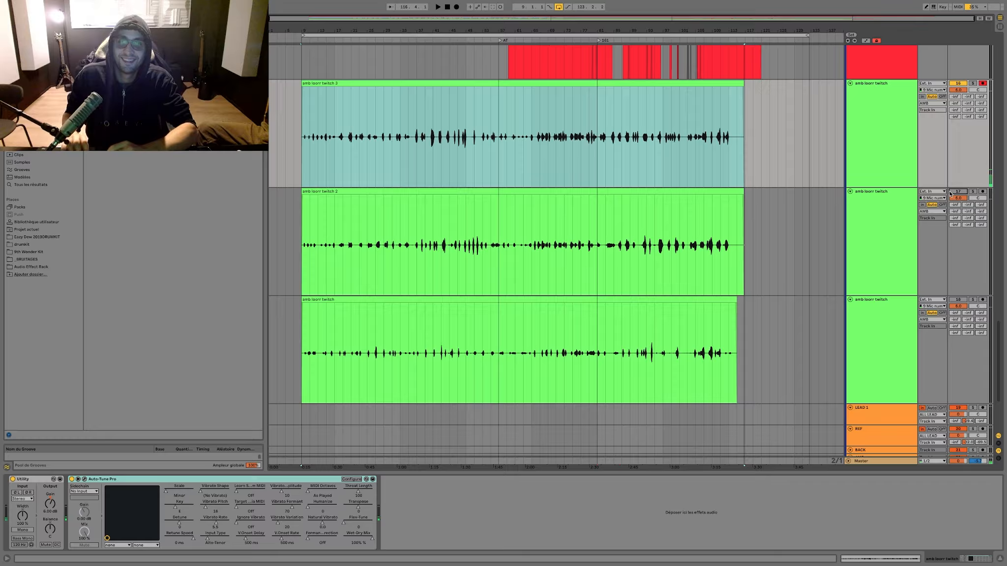
Step: Load an effect from the user library after EQ Eight on the AMB bus track
{"action": "scroll", "coordinate": [917, 225], "scroll_direction": "down", "scroll_amount": 5}
{"action": "left_click", "coordinate": [873, 319]}
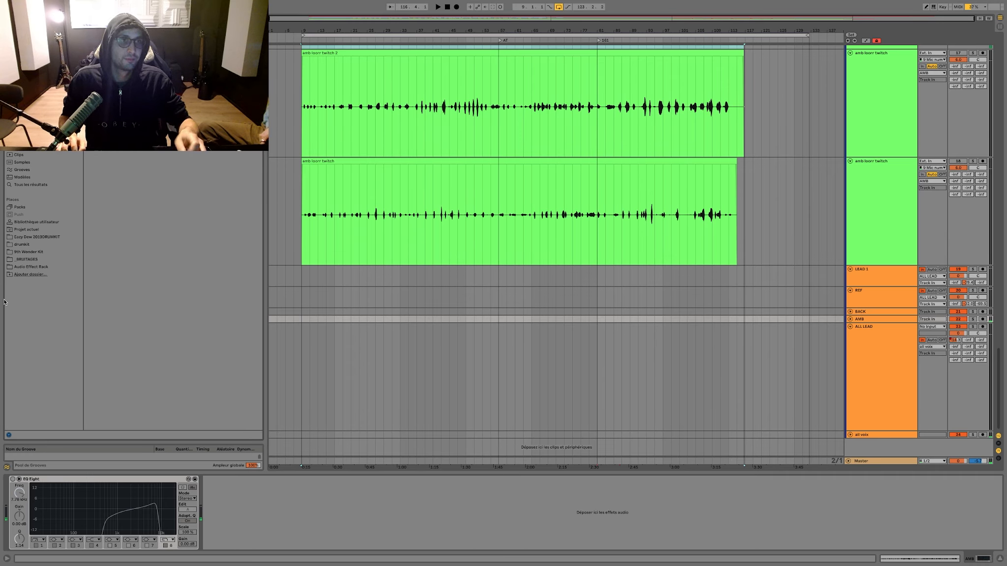
{"action": "left_click", "coordinate": [39, 222]}
{"action": "left_click_drag", "start_coordinate": [172, 108], "coordinate": [248, 495]}
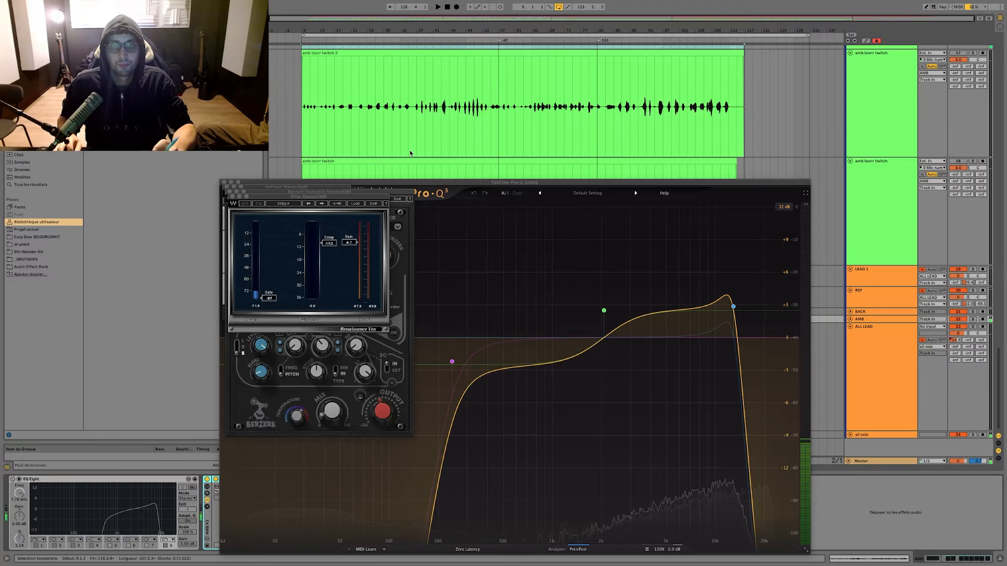
Step: Play back the third amb take from its start at bar 9
{"action": "left_click", "coordinate": [444, 126]}
{"action": "scroll", "coordinate": [444, 126], "scroll_direction": "up", "scroll_amount": 5}
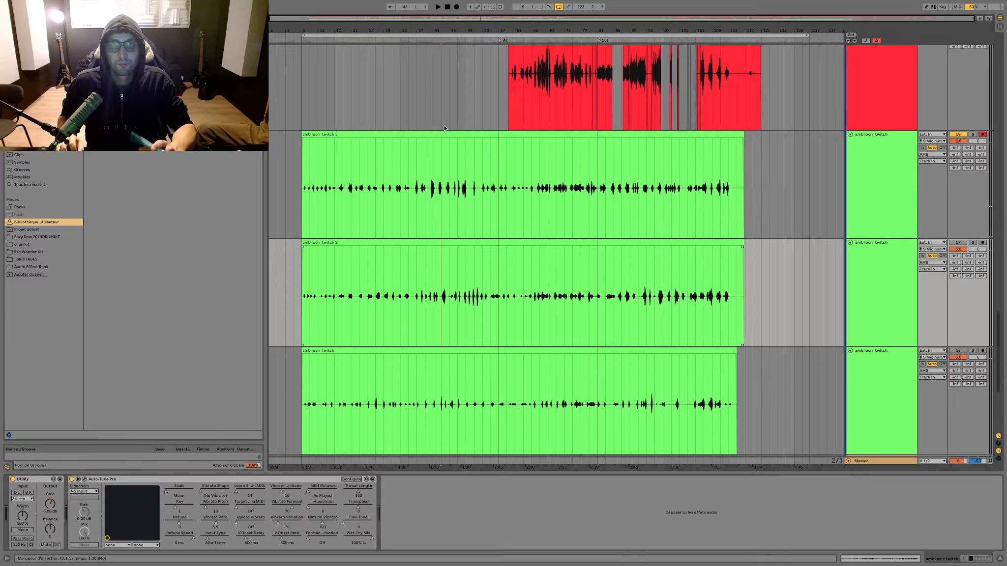
{"action": "scroll", "coordinate": [444, 128], "scroll_direction": "down", "scroll_amount": 1}
{"action": "left_click", "coordinate": [304, 148]}
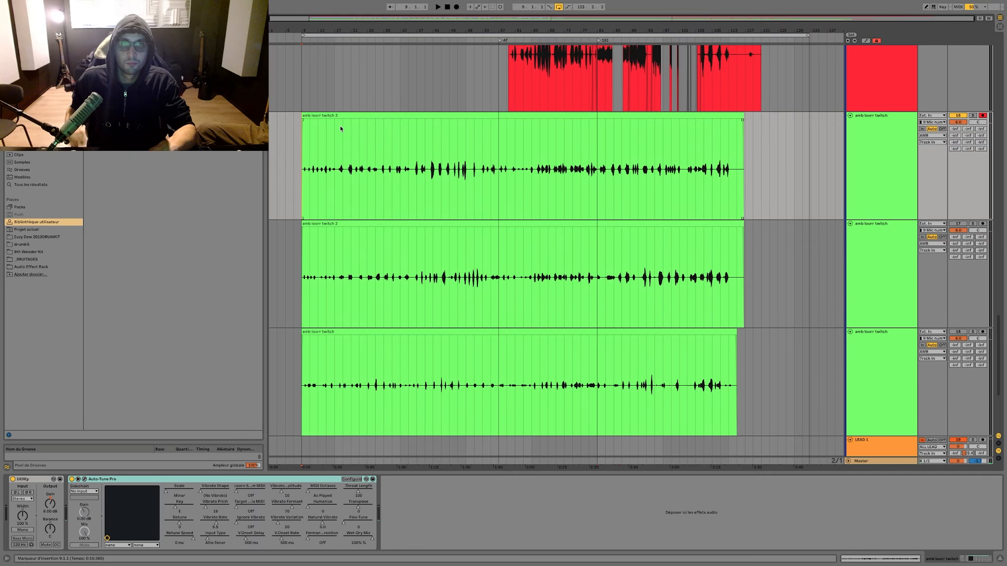
{"action": "key", "text": "space"}
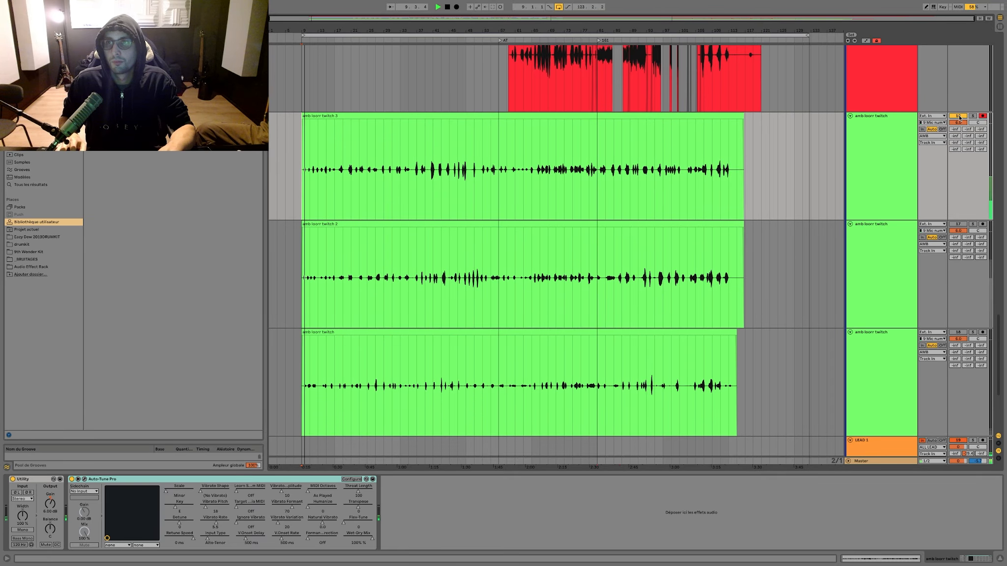
{"action": "scroll", "coordinate": [870, 324], "scroll_direction": "down", "scroll_amount": 5}
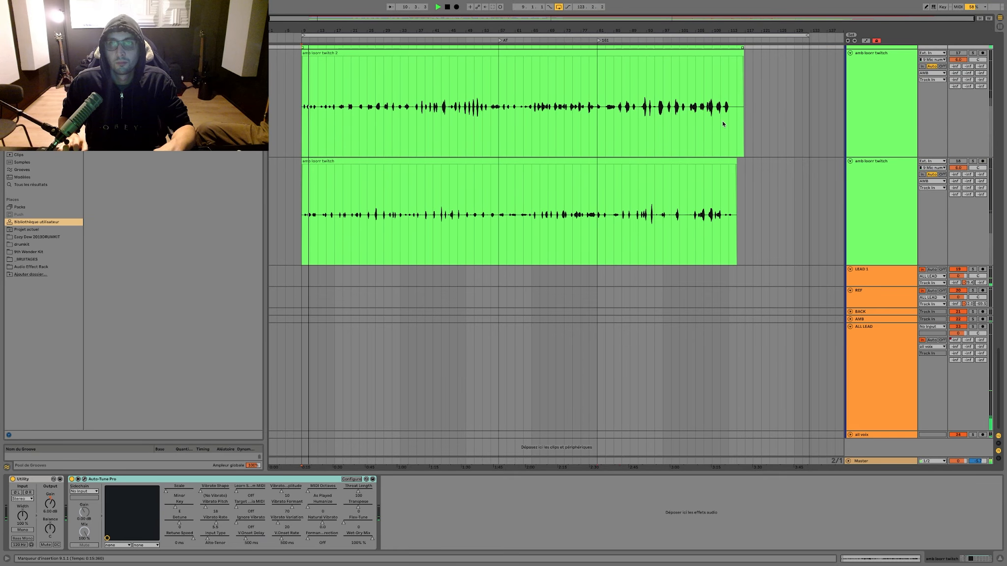
Step: Inspect the ALL LEAD bus's FabFilter Pro-Q 3 equalization, close the plug-in window and stop playback
{"action": "left_click", "coordinate": [869, 325]}
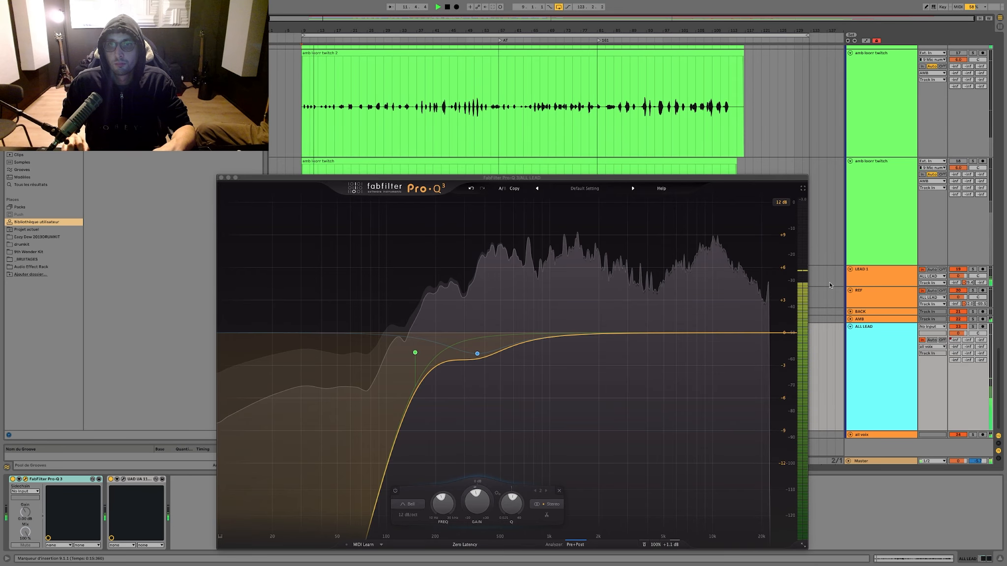
{"action": "left_click", "coordinate": [221, 176]}
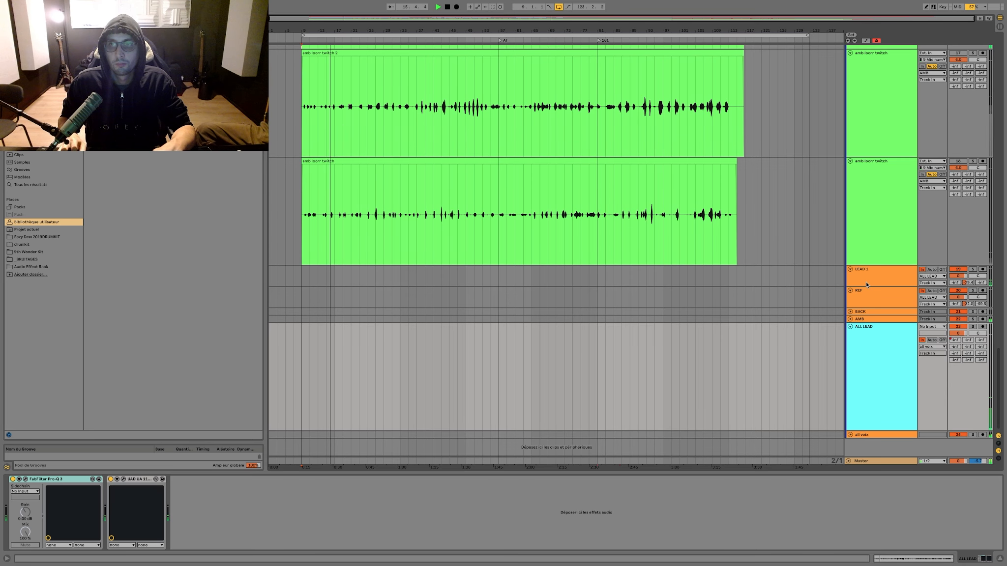
{"action": "double_click", "coordinate": [886, 377]}
{"action": "key", "text": "space"}
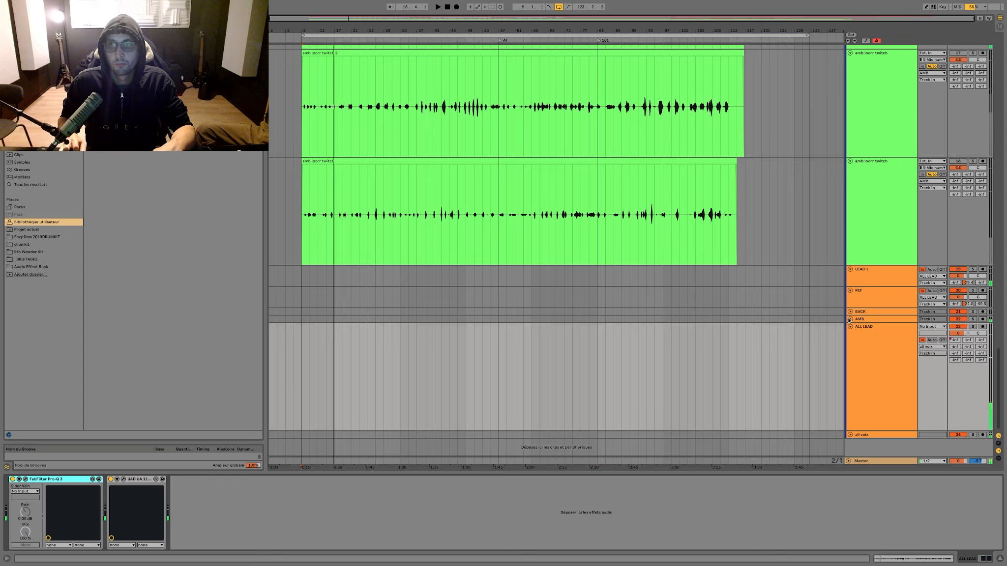
Step: Unfold the AMB bus and close its Renaissance Vox, Berzerk Distortion, DeEsser and Pro-Q 3 windows
{"action": "left_click", "coordinate": [849, 320]}
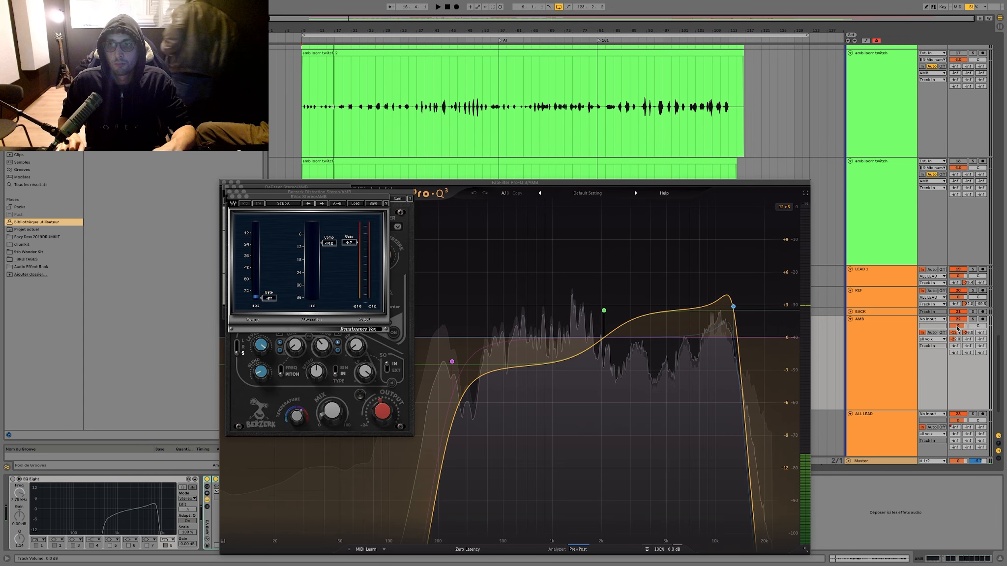
{"action": "left_click", "coordinate": [886, 339]}
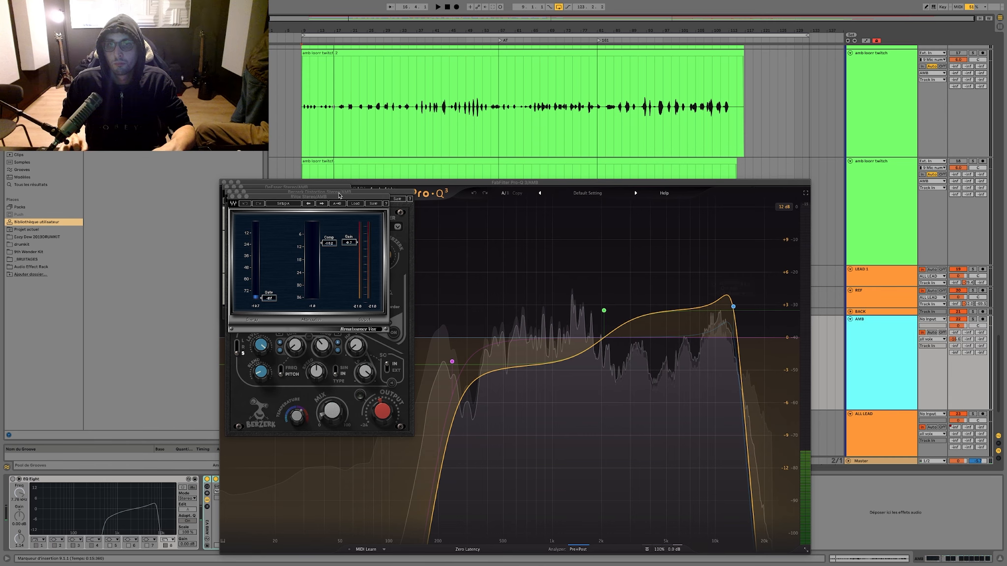
{"action": "left_click", "coordinate": [233, 196]}
{"action": "left_click", "coordinate": [230, 192]}
{"action": "left_click", "coordinate": [227, 187]}
{"action": "left_click", "coordinate": [223, 182]}
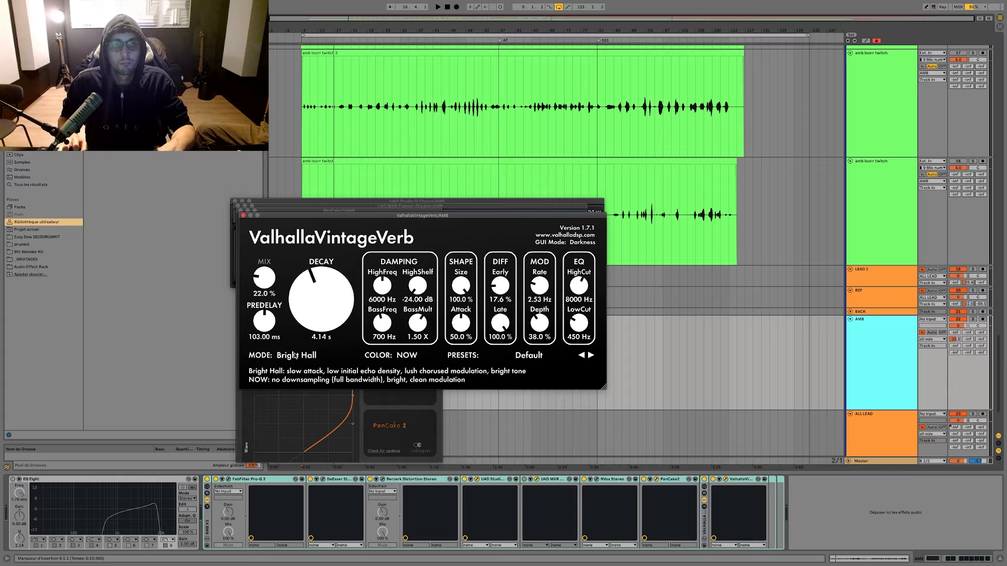
Step: Set the AMB bus's ValhallaVintageVerb to Concert Hall with 22% mix and 56.16 ms predelay, and close the remaining plug-in windows
{"action": "left_click", "coordinate": [298, 355]}
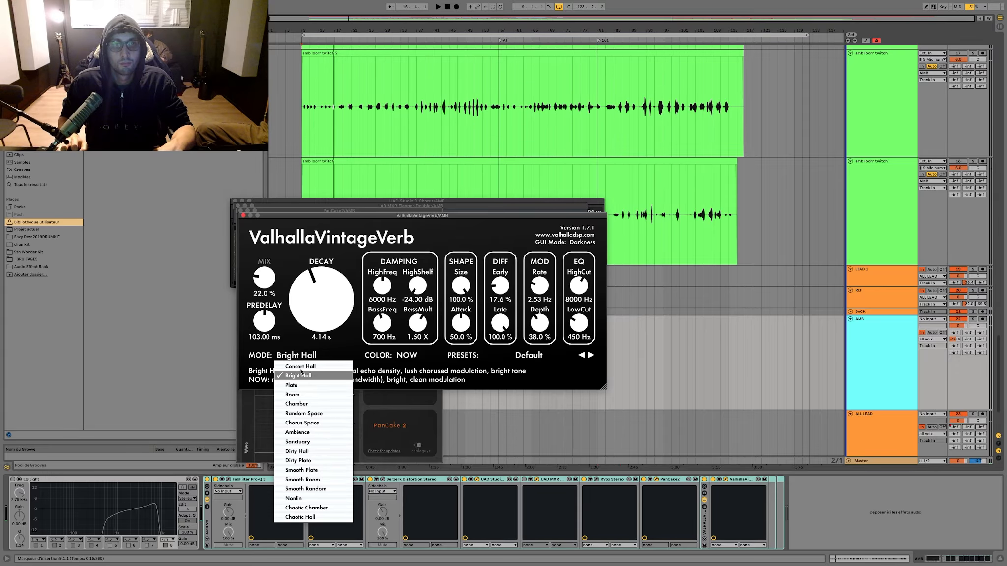
{"action": "left_click", "coordinate": [301, 367]}
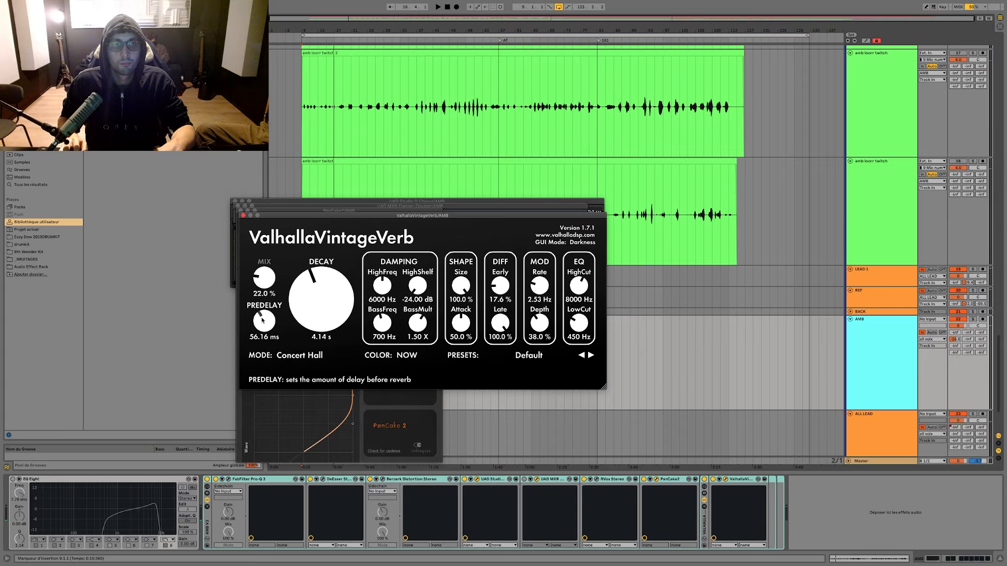
{"action": "left_click", "coordinate": [242, 215]}
{"action": "left_click", "coordinate": [240, 210]}
{"action": "left_click", "coordinate": [237, 206]}
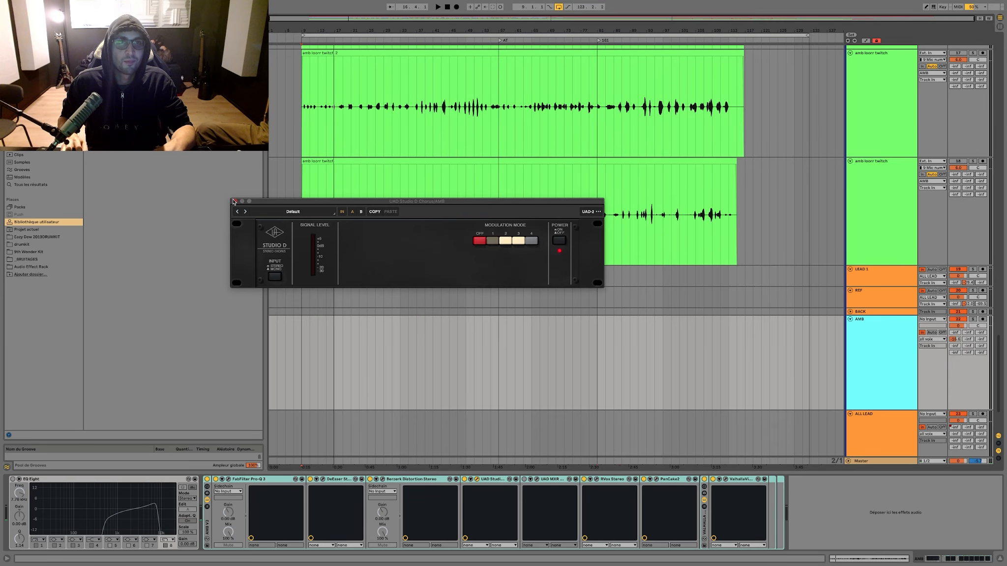
{"action": "left_click", "coordinate": [234, 201]}
Step: During playback from bar 9, remove the third amb take's silent opening up to about bar 11 and fade in the remaining clip
{"action": "scroll", "coordinate": [295, 202], "scroll_direction": "up", "scroll_amount": 5}
{"action": "left_click", "coordinate": [303, 202]}
{"action": "key", "text": "space"}
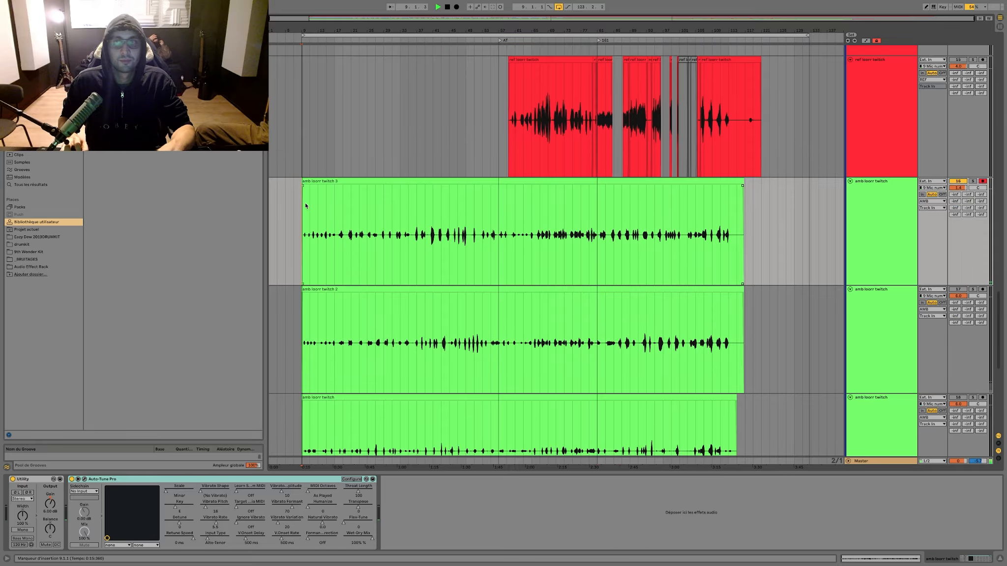
{"action": "left_click_drag", "start_coordinate": [308, 30], "coordinate": [347, 122]}
{"action": "scroll", "coordinate": [347, 122], "scroll_direction": "down", "scroll_amount": 1}
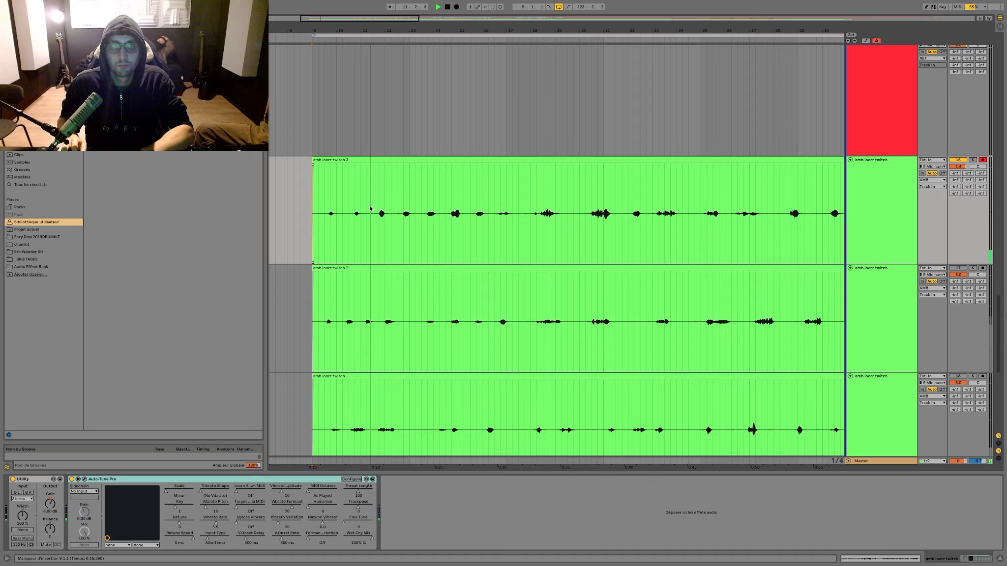
{"action": "left_click_drag", "start_coordinate": [370, 209], "coordinate": [333, 175]}
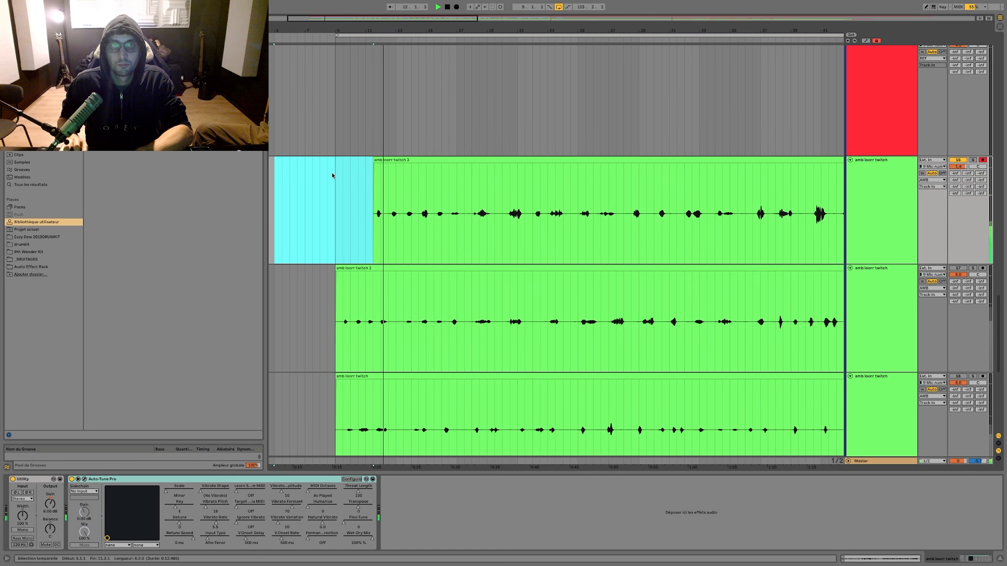
{"action": "left_click_drag", "start_coordinate": [374, 30], "coordinate": [354, 63]}
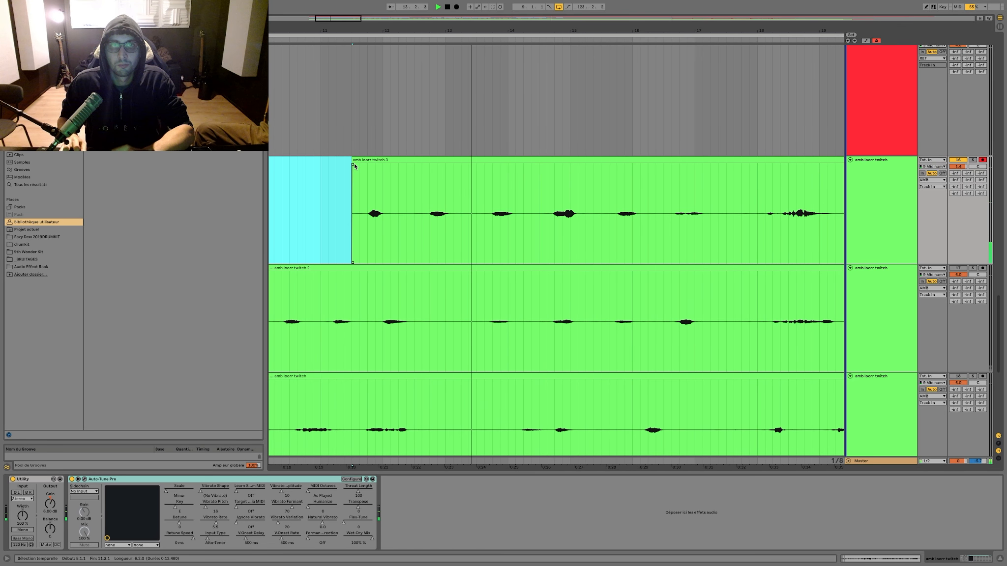
{"action": "left_click_drag", "start_coordinate": [352, 164], "coordinate": [380, 164]}
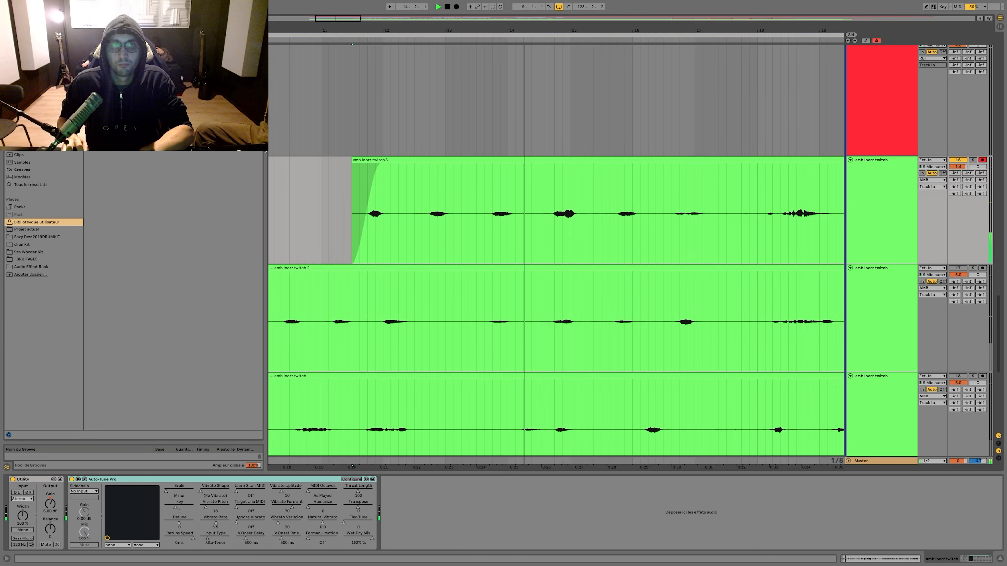
Step: Hide the browser and delete the silent gaps between the third amb take's phrases from bar 14 to bar 17
{"action": "key", "text": "ctrl+alt+b"}
{"action": "left_click", "coordinate": [215, 213]}
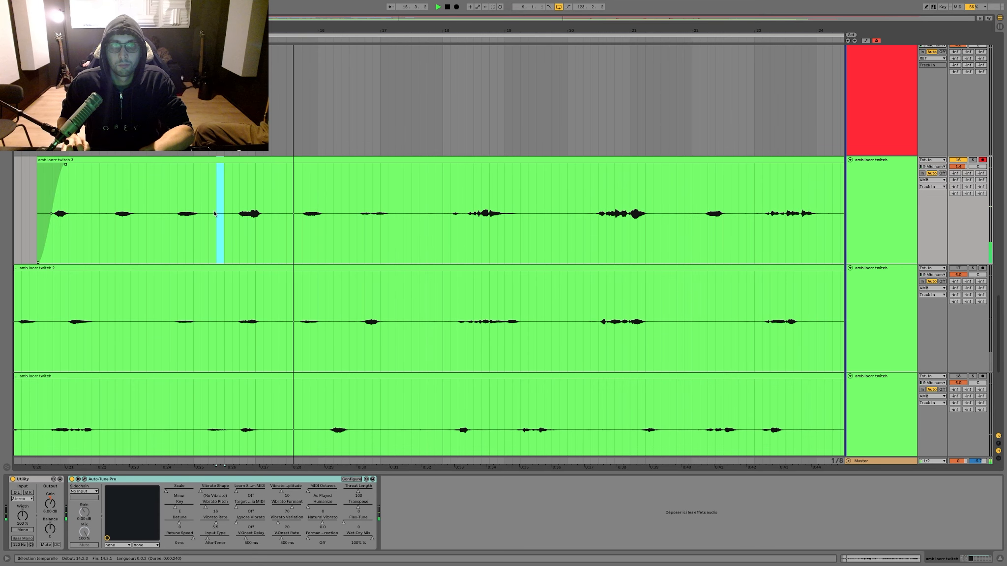
{"action": "key", "text": "Delete"}
{"action": "left_click_drag", "start_coordinate": [298, 189], "coordinate": [276, 192]}
{"action": "key", "text": "Delete"}
{"action": "scroll", "coordinate": [275, 193], "scroll_direction": "left", "scroll_amount": 3}
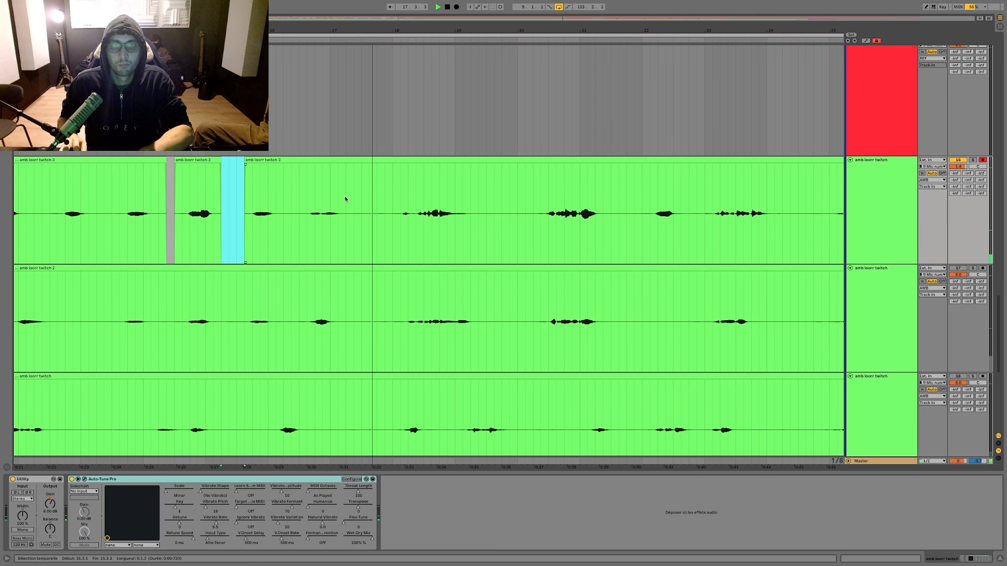
{"action": "left_click_drag", "start_coordinate": [344, 196], "coordinate": [439, 196]}
{"action": "scroll", "coordinate": [395, 195], "scroll_direction": "right", "scroll_amount": 5}
{"action": "key", "text": "Delete"}
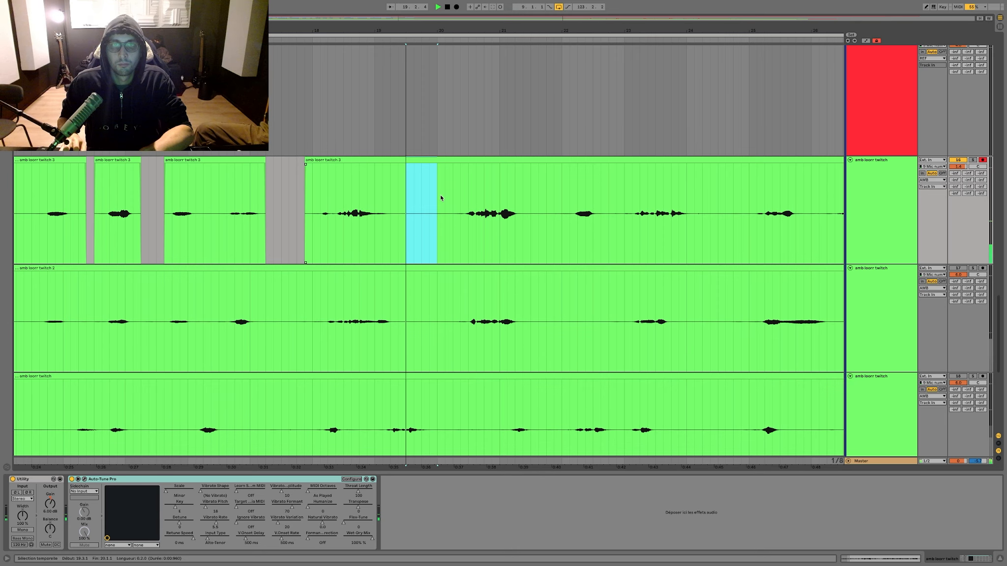
Step: Set the third amb track's volume to 2.2 dB and delete the silences between its phrases from bar 19 to bar 25
{"action": "left_click_drag", "start_coordinate": [958, 166], "coordinate": [957, 165]}
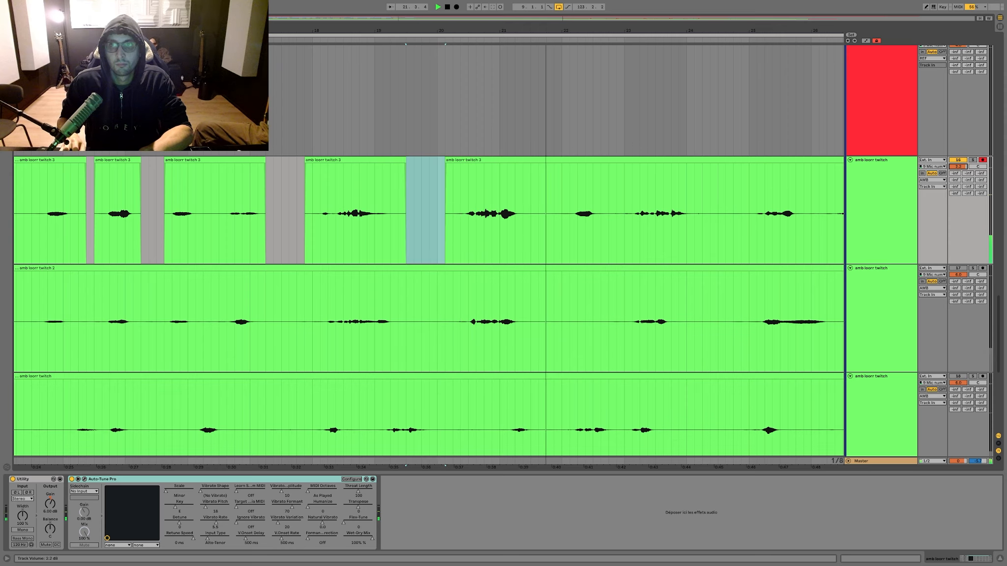
{"action": "key", "text": "Delete"}
{"action": "mouse_move", "coordinate": [540, 201]}
{"action": "left_mouse_down"}
{"action": "mouse_move", "coordinate": [573, 186]}
{"action": "mouse_move", "coordinate": [540, 199]}
{"action": "left_mouse_up"}
{"action": "scroll", "coordinate": [550, 198], "scroll_direction": "right", "scroll_amount": 5}
{"action": "key", "text": "Delete"}
{"action": "scroll", "coordinate": [537, 196], "scroll_direction": "right", "scroll_amount": 2}
{"action": "key", "text": "Delete"}
{"action": "scroll", "coordinate": [537, 196], "scroll_direction": "right", "scroll_amount": 3}
{"action": "scroll", "coordinate": [544, 191], "scroll_direction": "right", "scroll_amount": 6}
{"action": "key", "text": "Delete"}
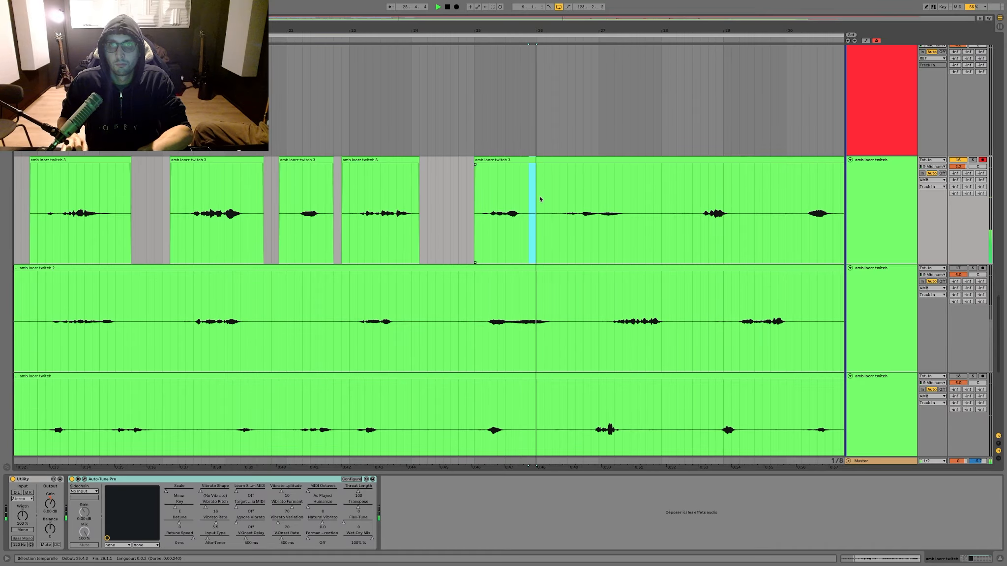
Step: Cut the silences out of the third amb take from about bar 26 to bar 31, trimming clip starts closer to the phrases
{"action": "key", "text": "ctrl+e"}
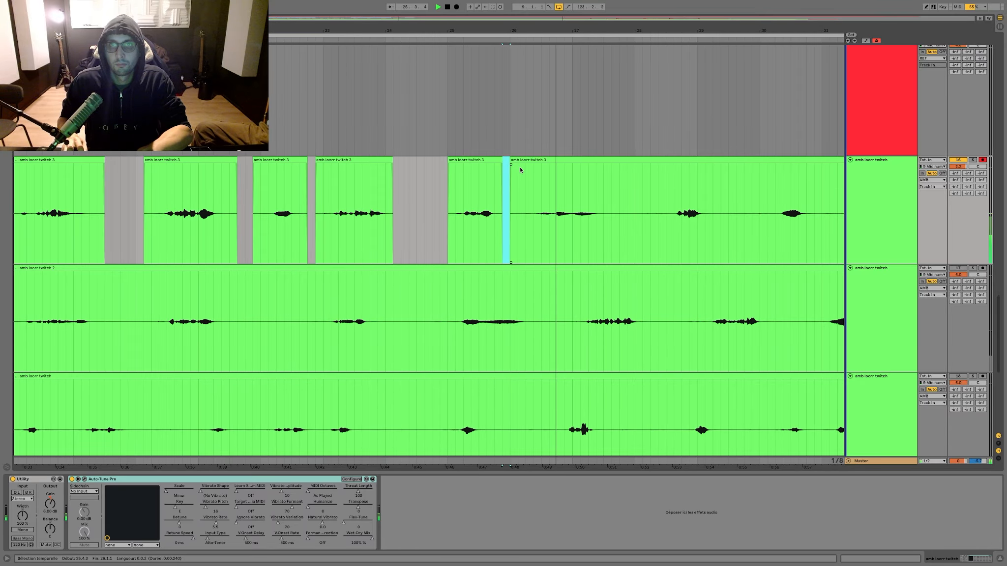
{"action": "left_click_drag", "start_coordinate": [511, 161], "coordinate": [520, 161]}
{"action": "left_click_drag", "start_coordinate": [543, 195], "coordinate": [588, 192]}
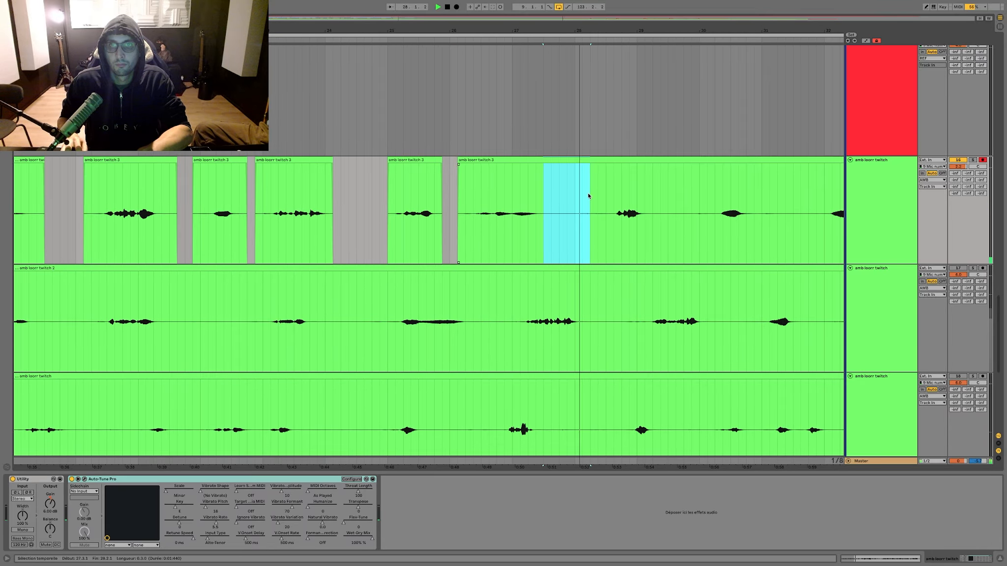
{"action": "key", "text": "ctrl+e"}
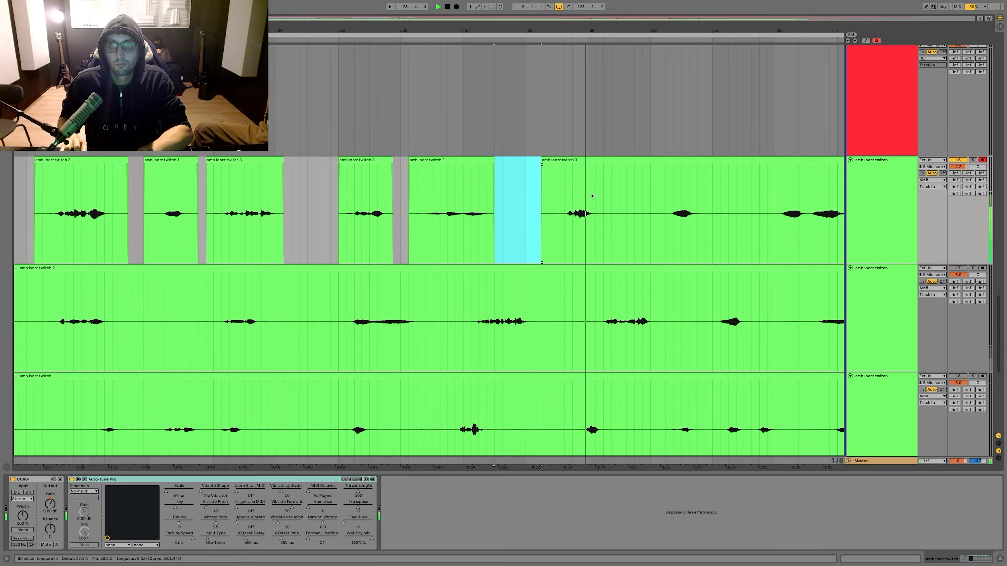
{"action": "key", "text": "Delete"}
{"action": "left_click_drag", "start_coordinate": [604, 197], "coordinate": [697, 197]}
{"action": "key", "text": "Delete"}
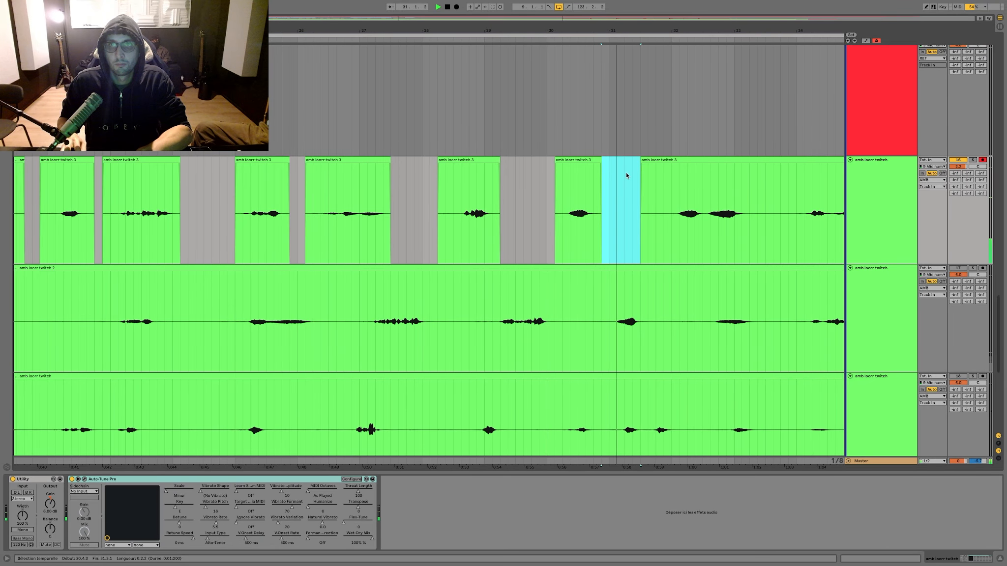
{"action": "left_click_drag", "start_coordinate": [642, 159], "coordinate": [658, 159]}
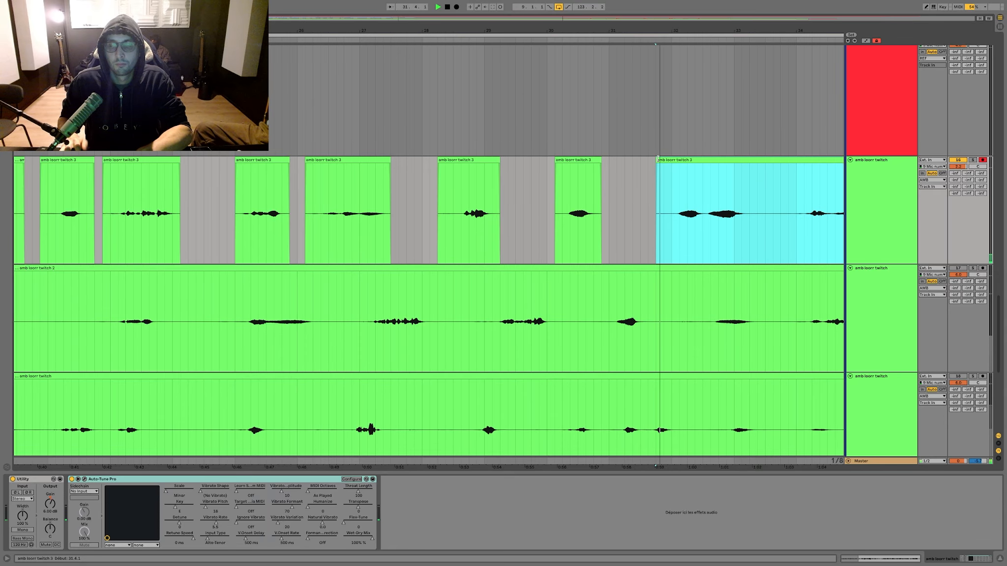
Step: Delete the silent gaps around the third amb take's phrases between bars 33 and 36
{"action": "left_click", "coordinate": [521, 218]}
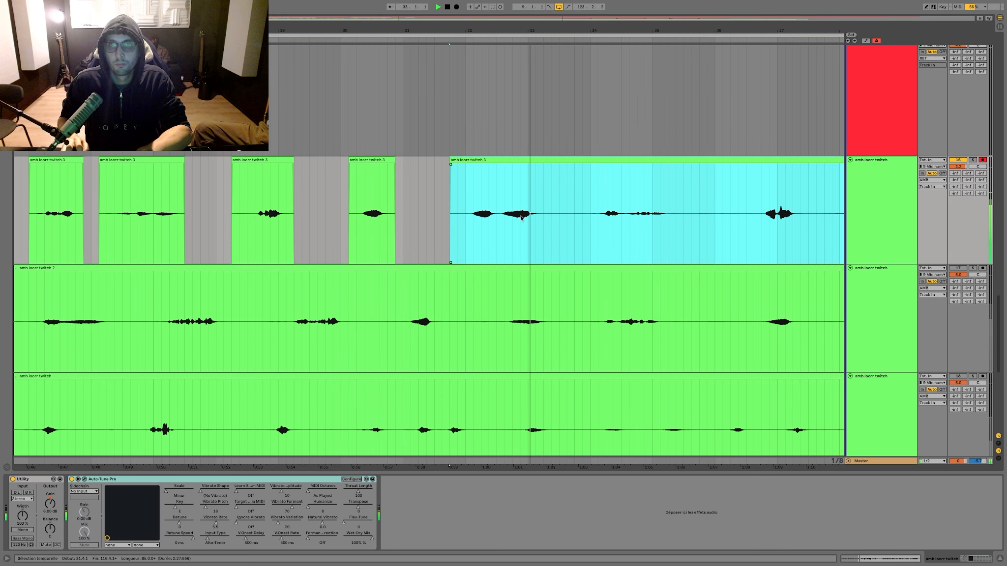
{"action": "left_click_drag", "start_coordinate": [555, 214], "coordinate": [586, 209]}
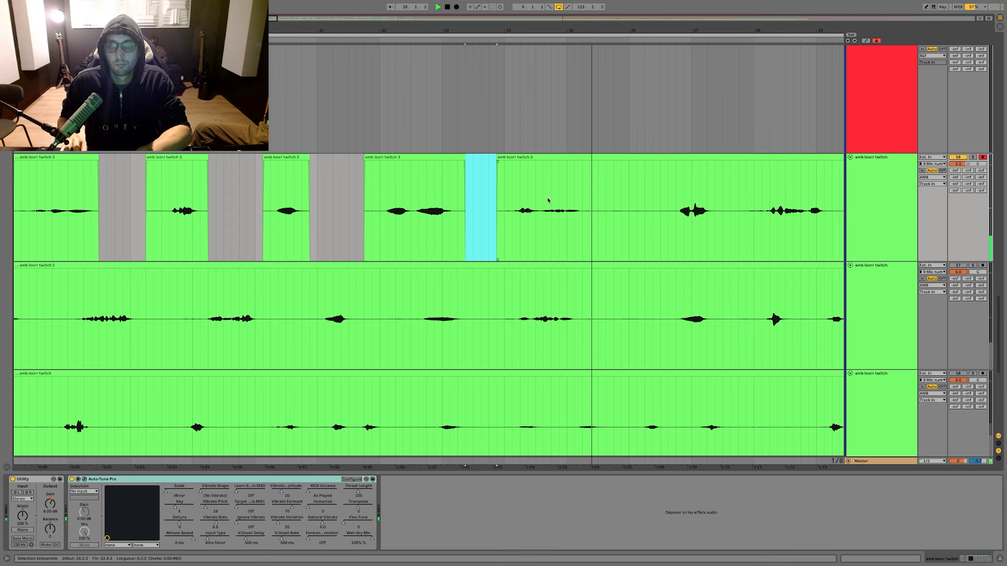
{"action": "left_click_drag", "start_coordinate": [542, 200], "coordinate": [610, 201]}
{"action": "key", "text": "Delete"}
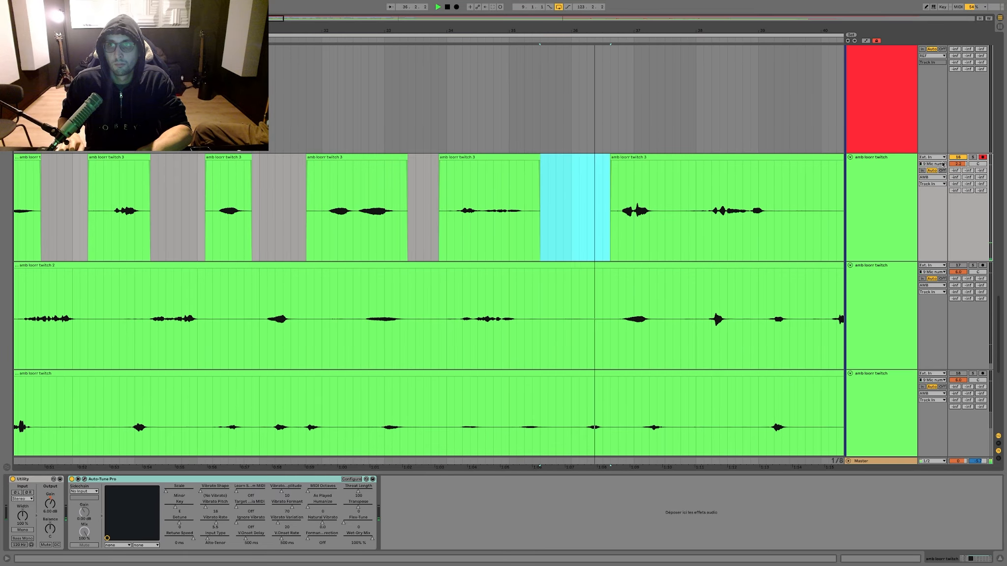
Step: Raise the third amb track's volume to 6.0 dB and delete the silences between its phrases from bar 37 to bar 42
{"action": "left_click_drag", "start_coordinate": [953, 164], "coordinate": [953, 147]}
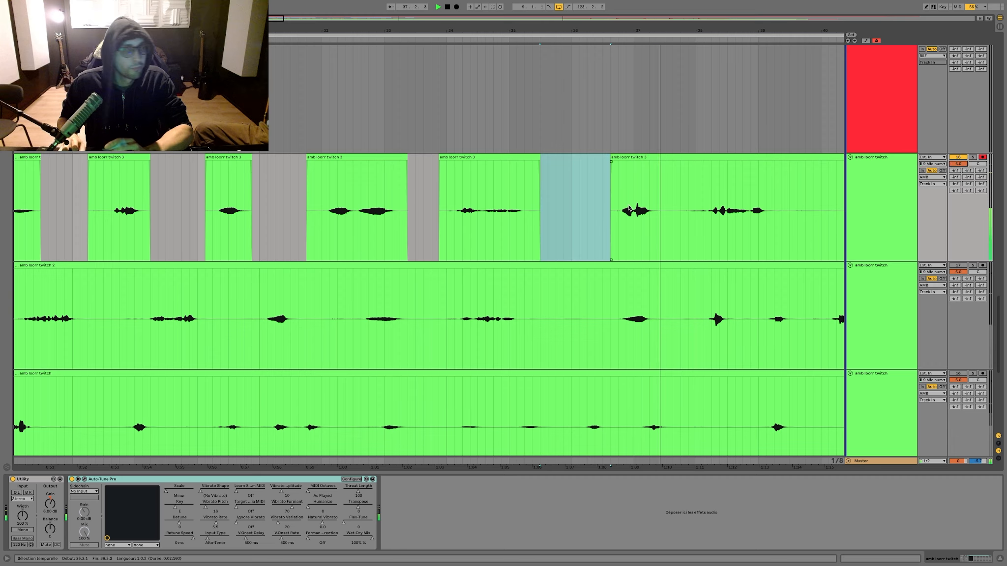
{"action": "left_click_drag", "start_coordinate": [612, 196], "coordinate": [633, 195]}
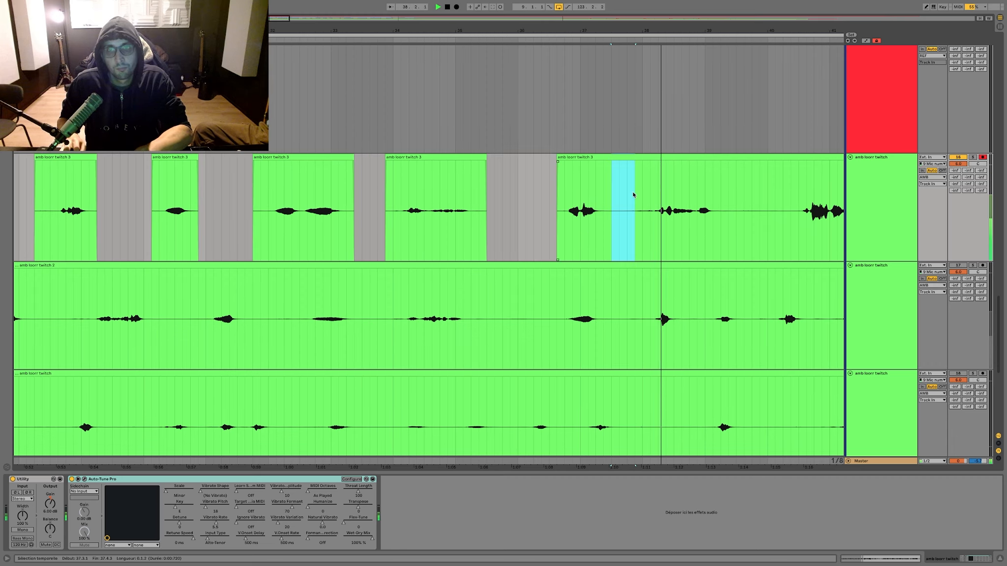
{"action": "key", "text": "Delete"}
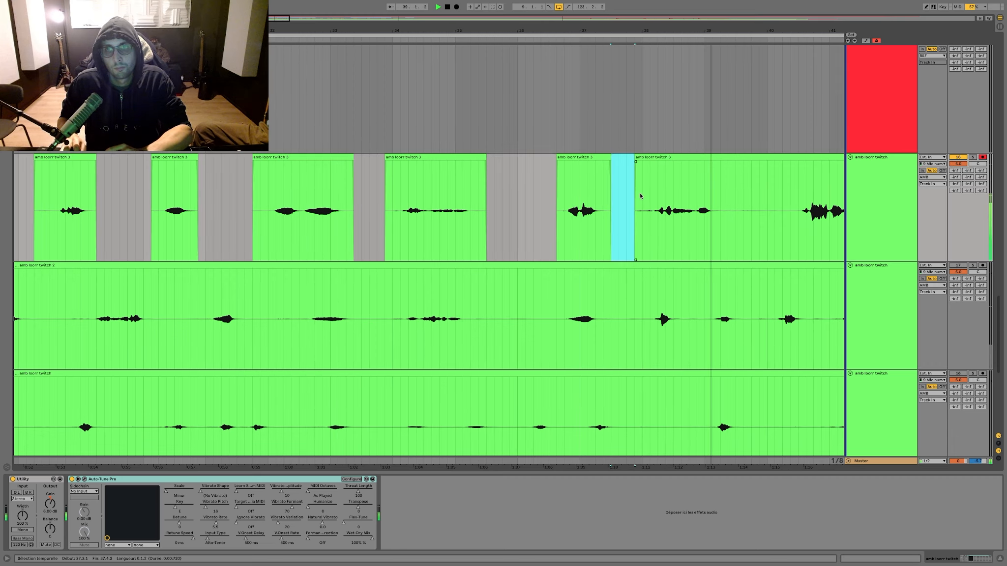
{"action": "left_click_drag", "start_coordinate": [647, 195], "coordinate": [718, 190]}
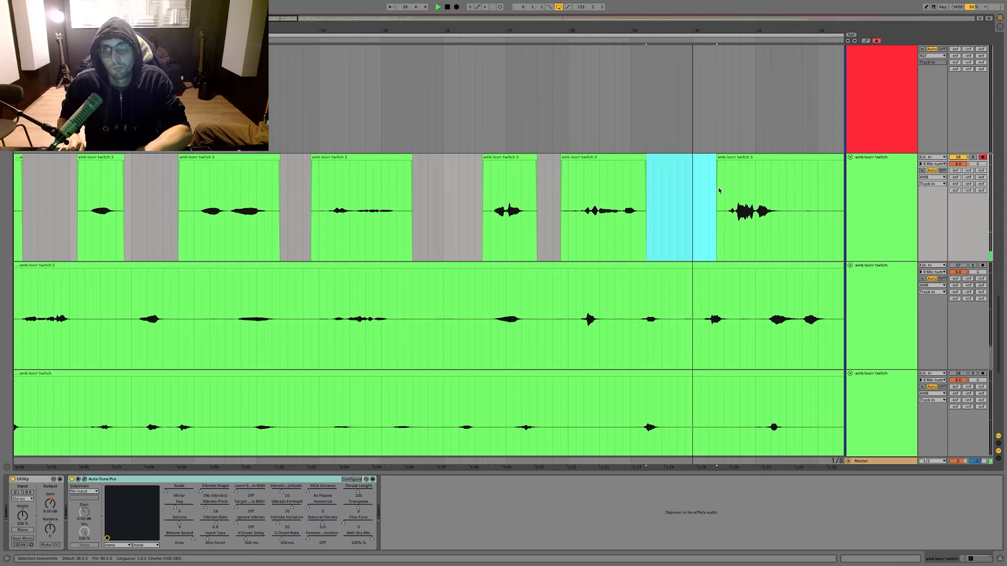
{"action": "scroll", "coordinate": [718, 187], "scroll_direction": "right", "scroll_amount": 3}
{"action": "left_click_drag", "start_coordinate": [734, 191], "coordinate": [703, 192]}
{"action": "key", "text": "Delete"}
{"action": "scroll", "coordinate": [702, 191], "scroll_direction": "right", "scroll_amount": 3}
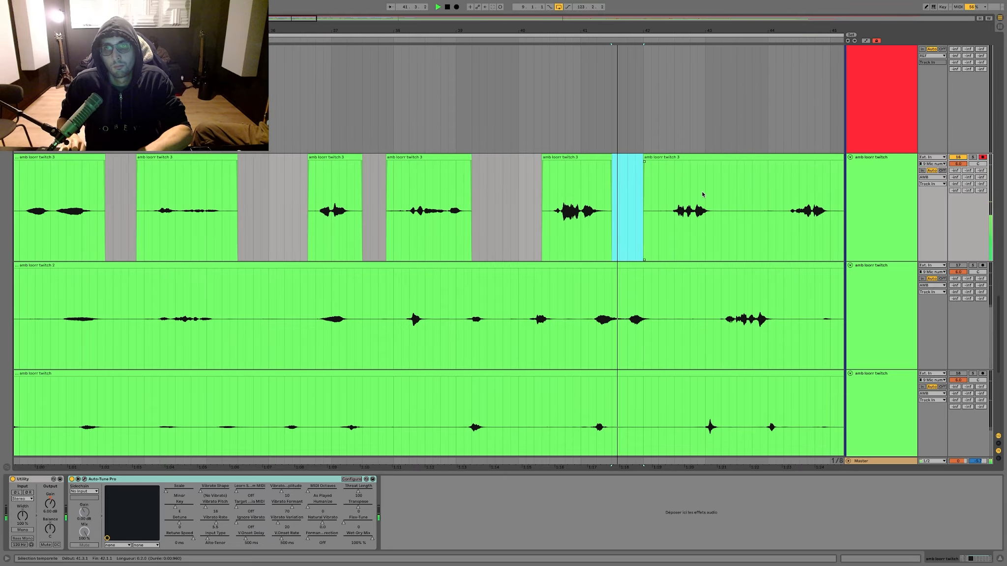
{"action": "scroll", "coordinate": [701, 194], "scroll_direction": "right", "scroll_amount": 4}
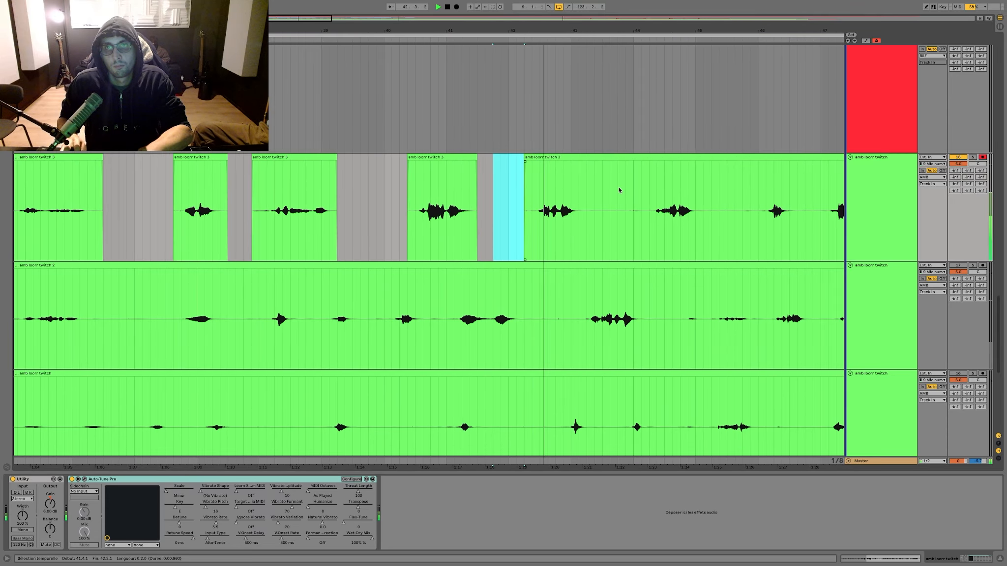
Step: Delete the one-bar silence in the third amb take between bars 43 and 44
{"action": "left_click_drag", "start_coordinate": [580, 191], "coordinate": [645, 190]}
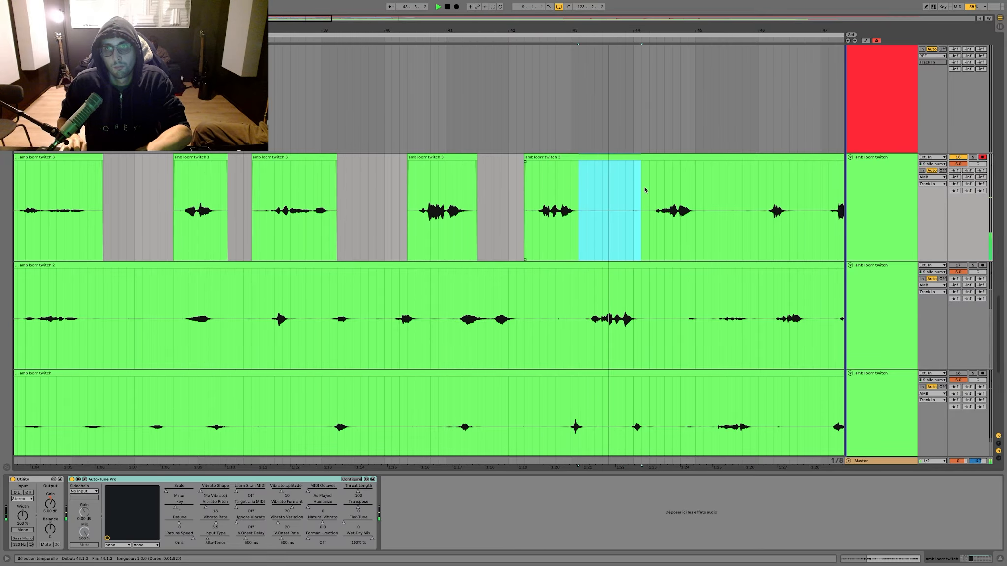
{"action": "key", "text": "Delete"}
{"action": "scroll", "coordinate": [580, 174], "scroll_direction": "right", "scroll_amount": 3}
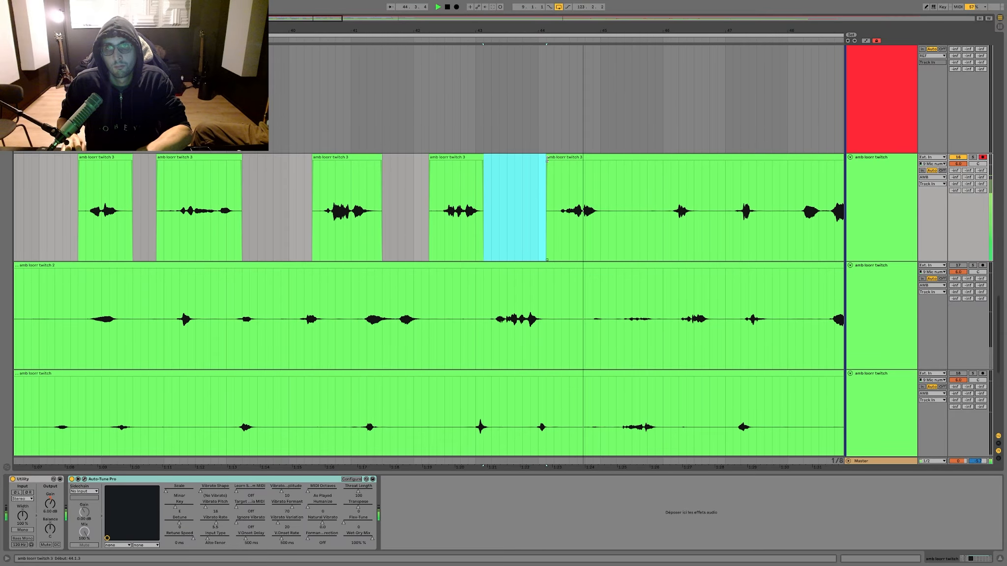
Step: Trim the third amb take's clip start closer to the bar 44 phrase and delete the silences between its phrases up to bar 47
{"action": "left_click_drag", "start_coordinate": [547, 158], "coordinate": [555, 160]}
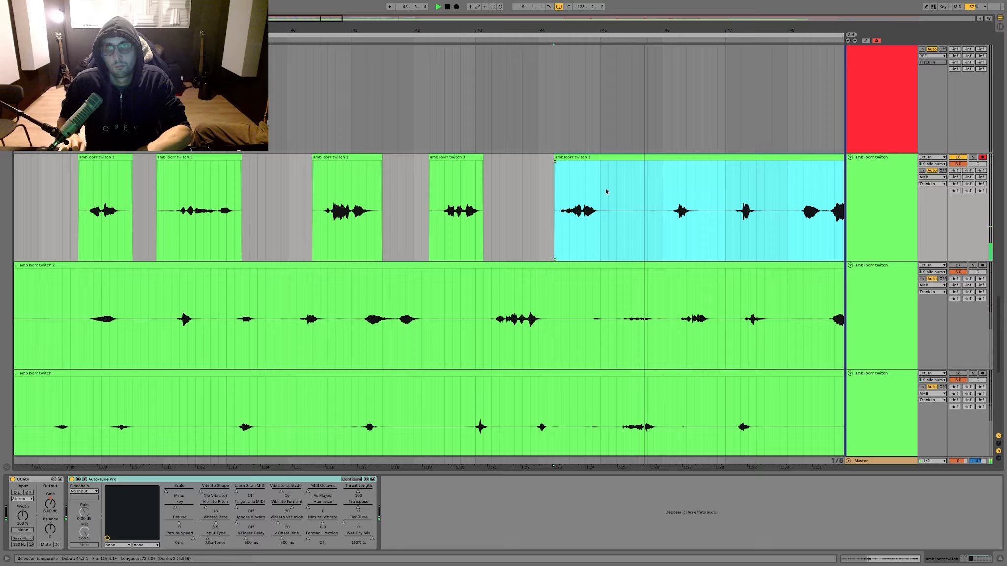
{"action": "left_click_drag", "start_coordinate": [604, 188], "coordinate": [650, 189]}
{"action": "key", "text": "Delete"}
{"action": "scroll", "coordinate": [614, 190], "scroll_direction": "right", "scroll_amount": 3}
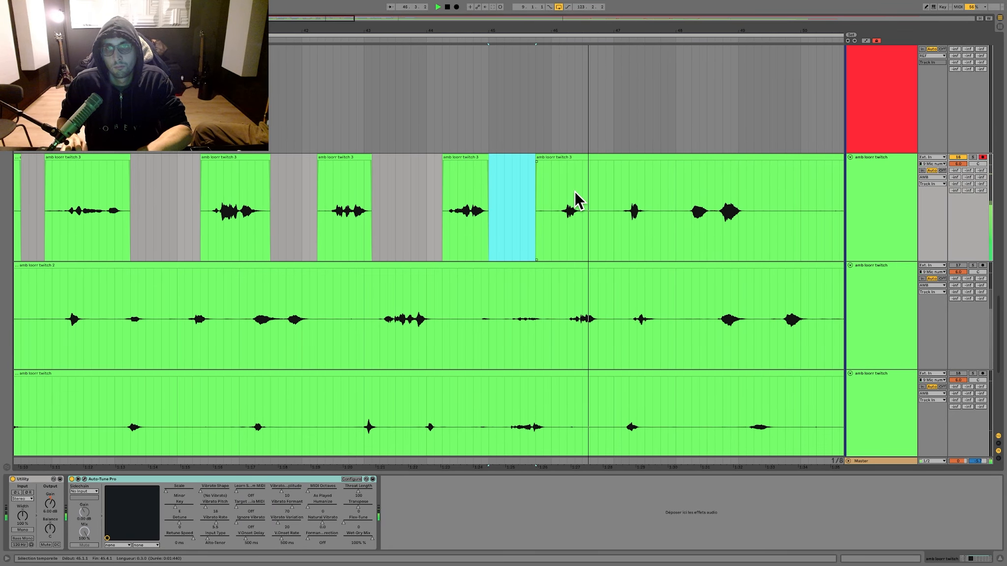
{"action": "left_click_drag", "start_coordinate": [582, 196], "coordinate": [607, 160]}
{"action": "key", "text": "Delete"}
{"action": "scroll", "coordinate": [617, 165], "scroll_direction": "right", "scroll_amount": 1}
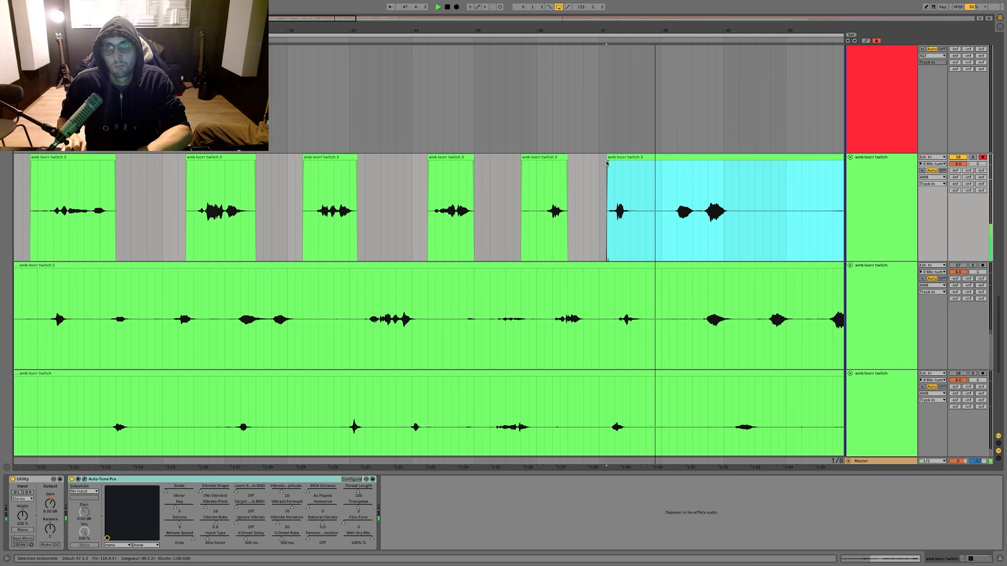
Step: Delete the silences between the third amb take's phrases from bar 47 to bar 52
{"action": "scroll", "coordinate": [606, 160], "scroll_direction": "right", "scroll_amount": 1}
{"action": "scroll", "coordinate": [606, 162], "scroll_direction": "right", "scroll_amount": 1}
{"action": "left_click_drag", "start_coordinate": [589, 201], "coordinate": [732, 200]}
{"action": "key", "text": "Delete"}
{"action": "scroll", "coordinate": [615, 201], "scroll_direction": "right", "scroll_amount": 1}
{"action": "key", "text": "Delete"}
{"action": "scroll", "coordinate": [733, 200], "scroll_direction": "right", "scroll_amount": 3}
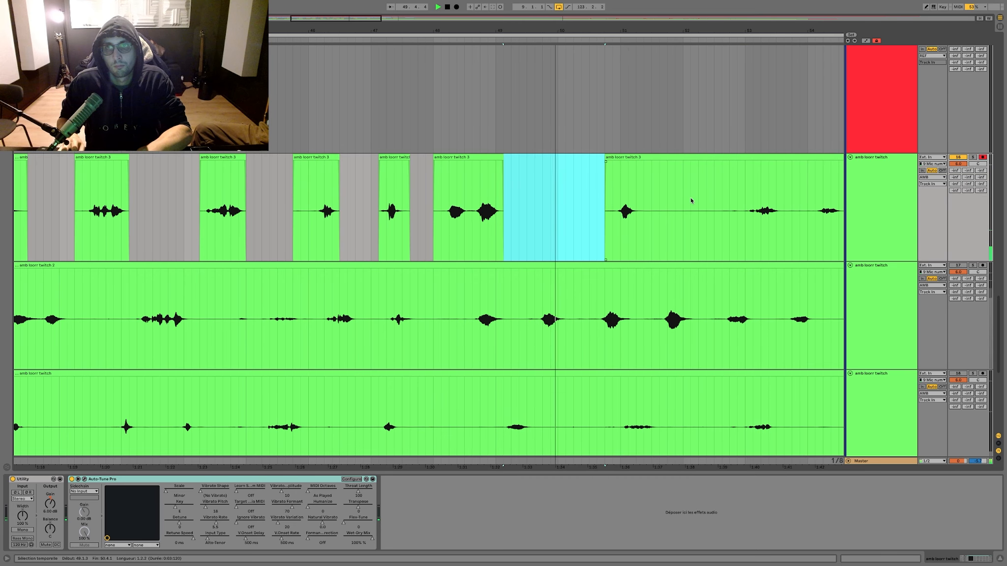
{"action": "left_click_drag", "start_coordinate": [644, 197], "coordinate": [737, 195]}
{"action": "key", "text": "Delete"}
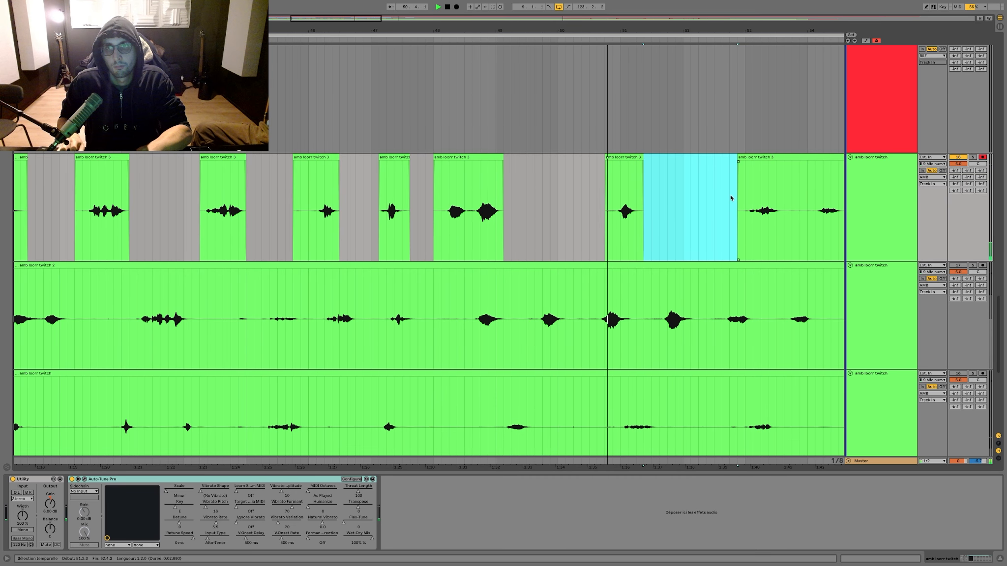
Step: Delete the two short phrases in bars 53 and 54 of the third amb take together with the silence around them
{"action": "scroll", "coordinate": [644, 193], "scroll_direction": "right", "scroll_amount": 4}
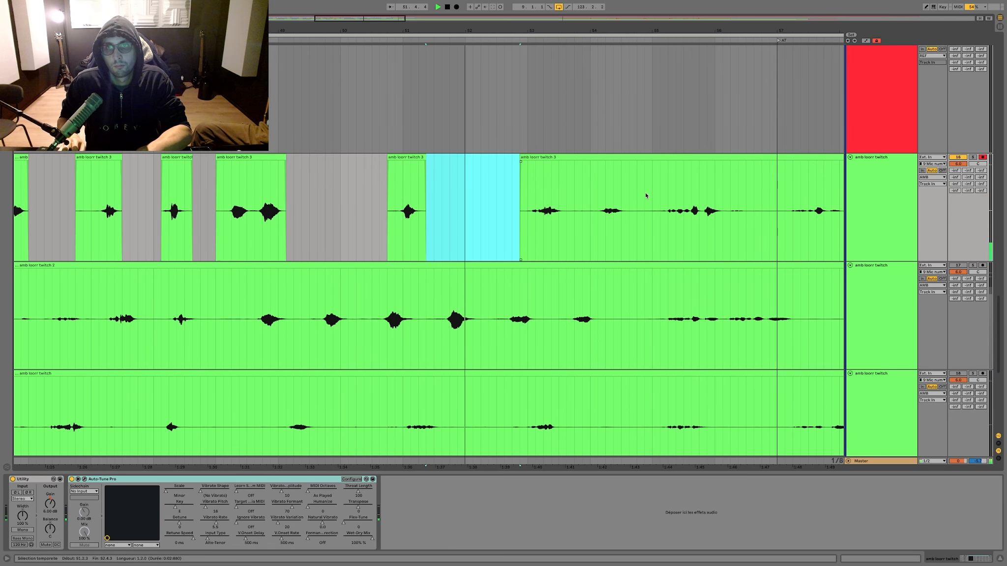
{"action": "left_click_drag", "start_coordinate": [584, 196], "coordinate": [573, 195]}
{"action": "key", "text": "Delete"}
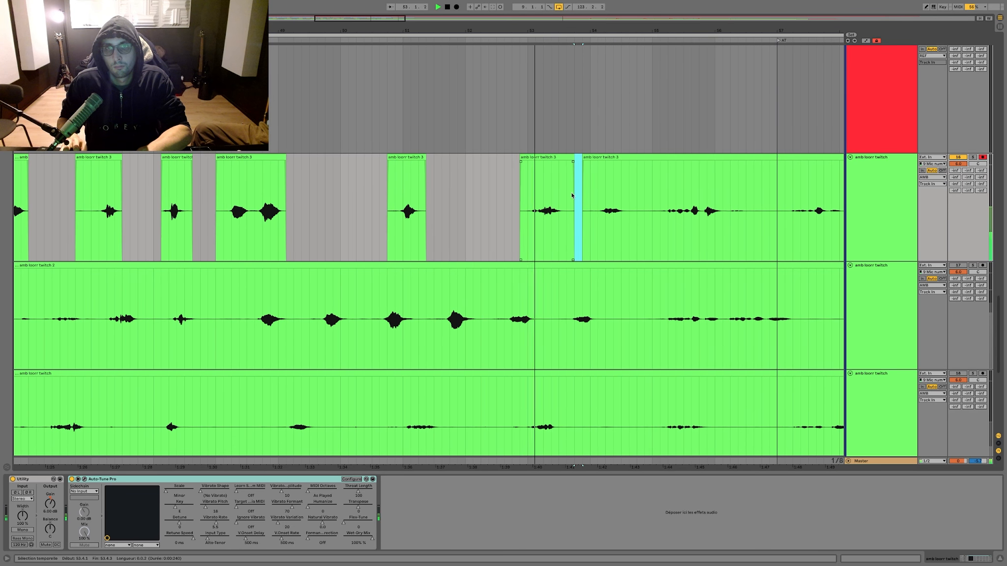
{"action": "left_click", "coordinate": [547, 157]}
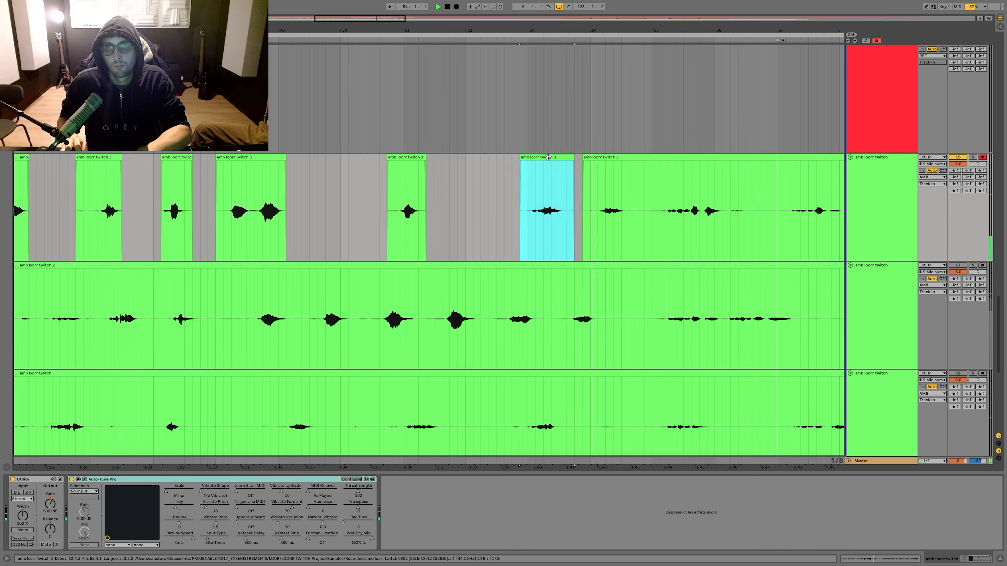
{"action": "key", "text": "Delete"}
{"action": "left_click_drag", "start_coordinate": [566, 177], "coordinate": [640, 178]}
{"action": "key", "text": "Delete"}
{"action": "scroll", "coordinate": [640, 177], "scroll_direction": "right", "scroll_amount": 2}
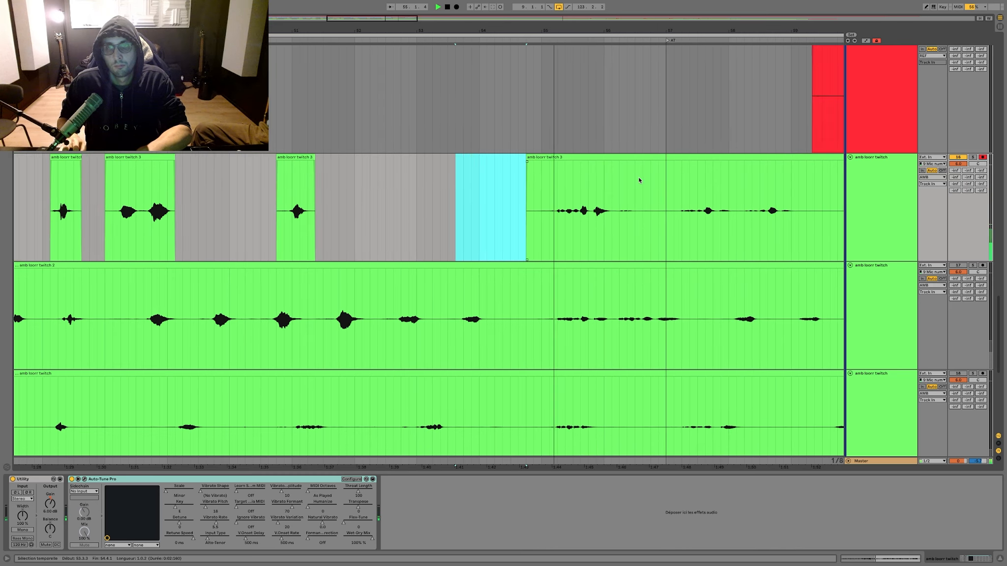
Step: Delete the silent gaps in bars 56 and 59 of the third amb take
{"action": "scroll", "coordinate": [639, 180], "scroll_direction": "right", "scroll_amount": 2}
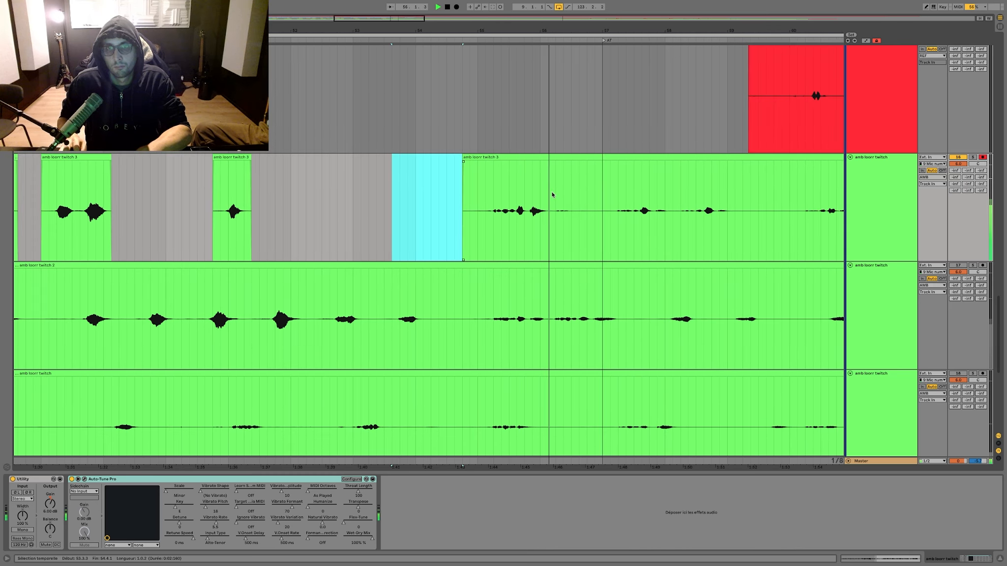
{"action": "left_click_drag", "start_coordinate": [556, 191], "coordinate": [600, 189]}
{"action": "key", "text": "Delete"}
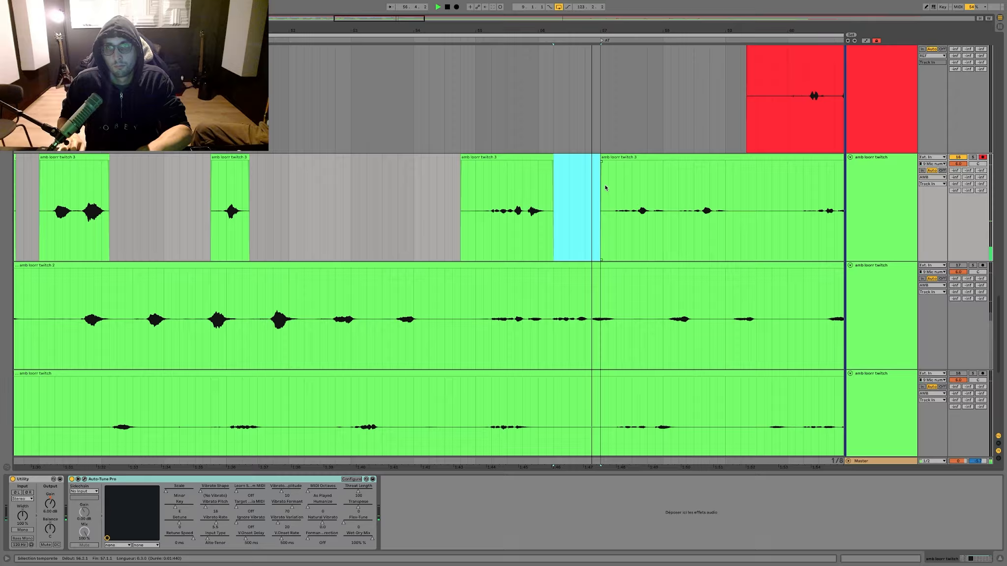
{"action": "scroll", "coordinate": [591, 185], "scroll_direction": "right", "scroll_amount": 2}
{"action": "scroll", "coordinate": [591, 187], "scroll_direction": "right", "scroll_amount": 1}
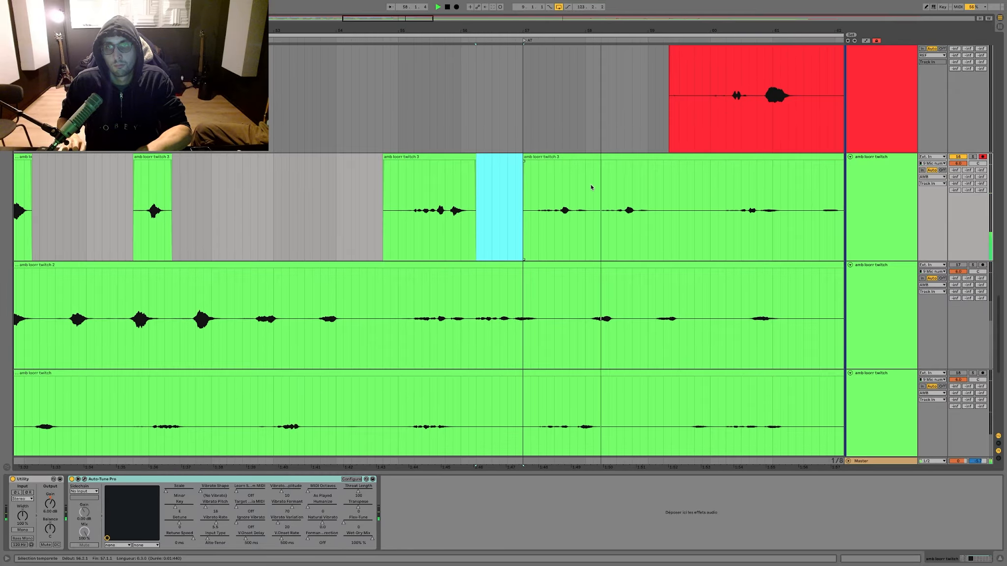
{"action": "scroll", "coordinate": [591, 186], "scroll_direction": "right", "scroll_amount": 2}
{"action": "left_click_drag", "start_coordinate": [591, 186], "coordinate": [646, 185]}
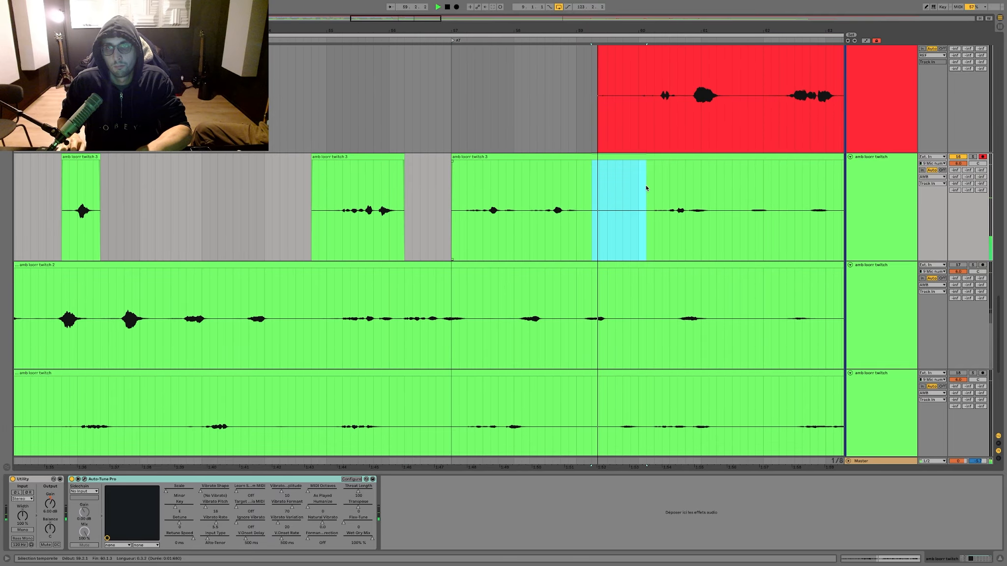
{"action": "key", "text": "Delete"}
{"action": "scroll", "coordinate": [643, 186], "scroll_direction": "right", "scroll_amount": 3}
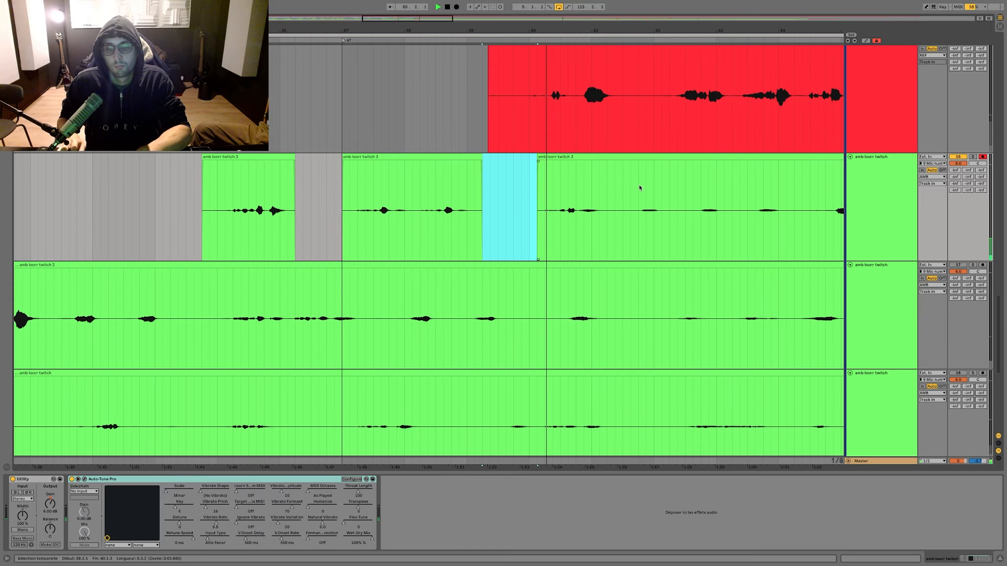
Step: Cut the short one-beat silences out of the third amb take in bars 61 and 64
{"action": "scroll", "coordinate": [639, 184], "scroll_direction": "right", "scroll_amount": 1}
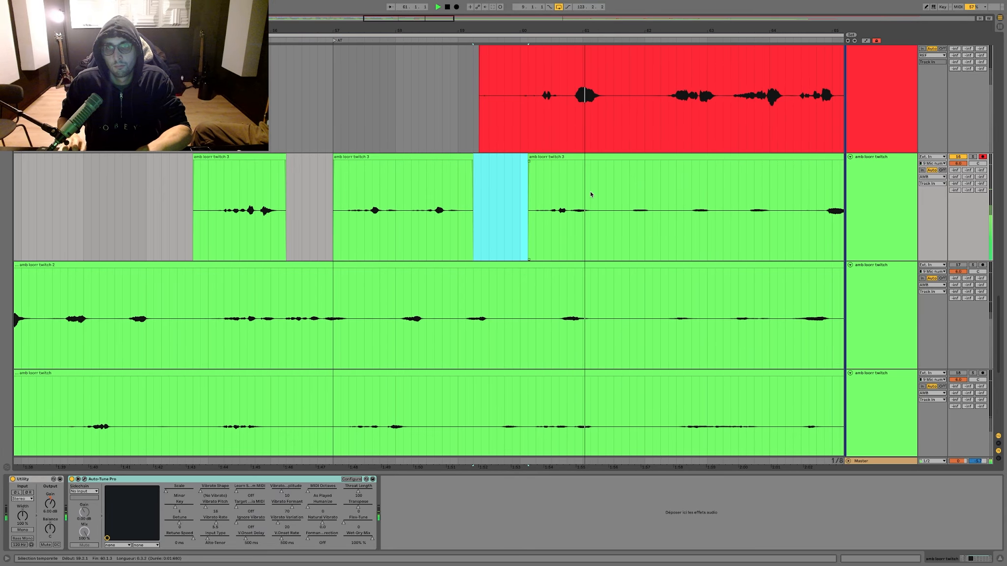
{"action": "key", "text": "Delete"}
{"action": "left_click_drag", "start_coordinate": [599, 191], "coordinate": [614, 187]}
{"action": "scroll", "coordinate": [610, 187], "scroll_direction": "right", "scroll_amount": 3}
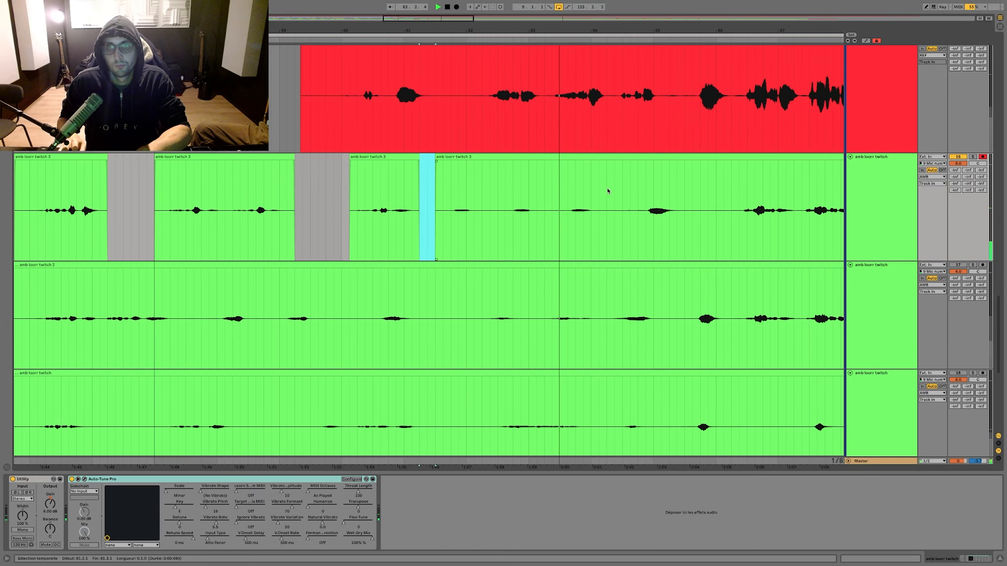
{"action": "key", "text": "Delete"}
{"action": "left_click_drag", "start_coordinate": [574, 187], "coordinate": [589, 185]}
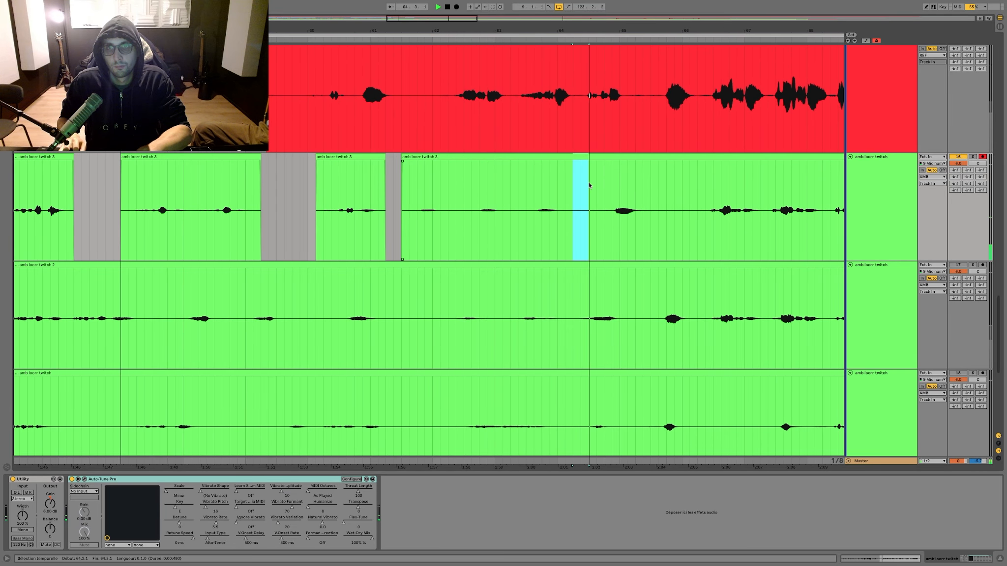
{"action": "key", "text": "ctrl+e"}
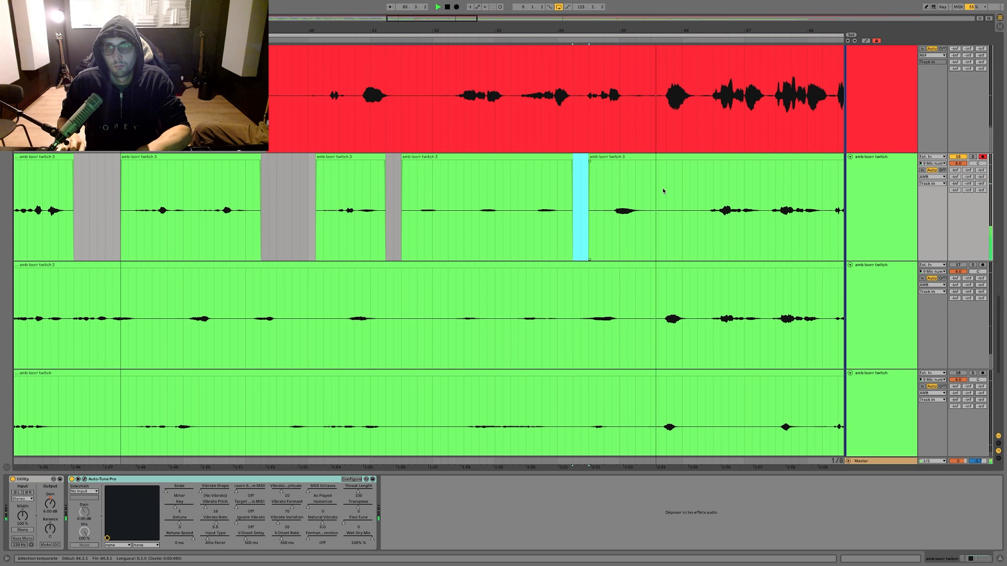
{"action": "key", "text": "Delete"}
Step: Delete the silences just before bars 66 and 70 in the third amb take, trimming the bar 66 clip start closer to its phrase
{"action": "left_click_drag", "start_coordinate": [667, 187], "coordinate": [683, 185]}
{"action": "key", "text": "ctrl+e"}
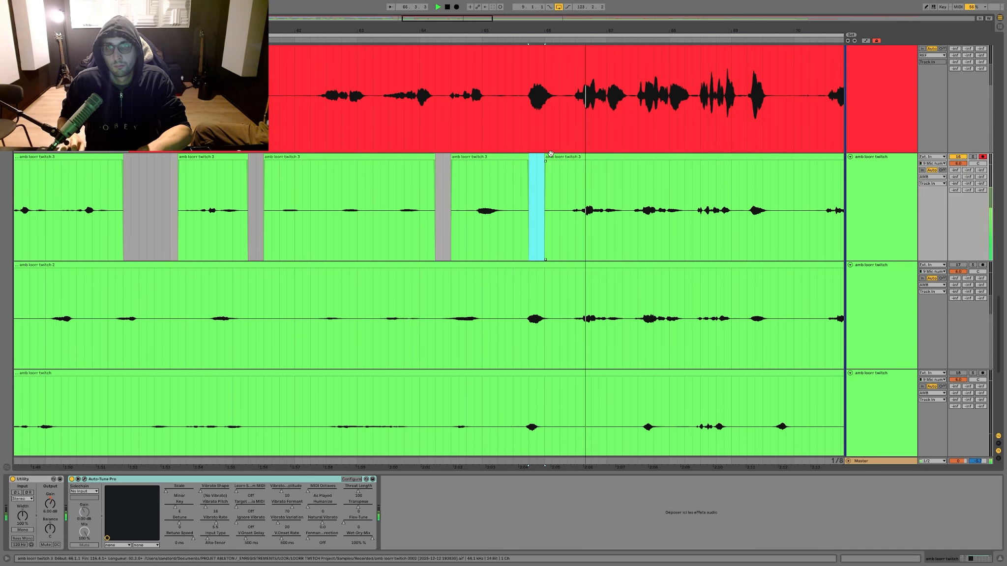
{"action": "key", "text": "Delete"}
{"action": "left_click", "coordinate": [551, 156]}
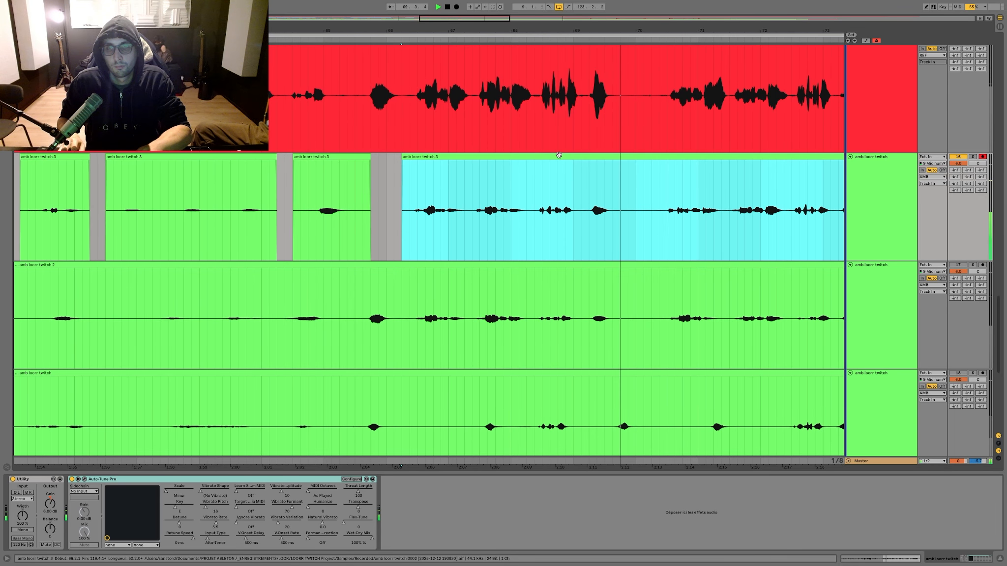
{"action": "left_click_drag", "start_coordinate": [624, 188], "coordinate": [633, 188]}
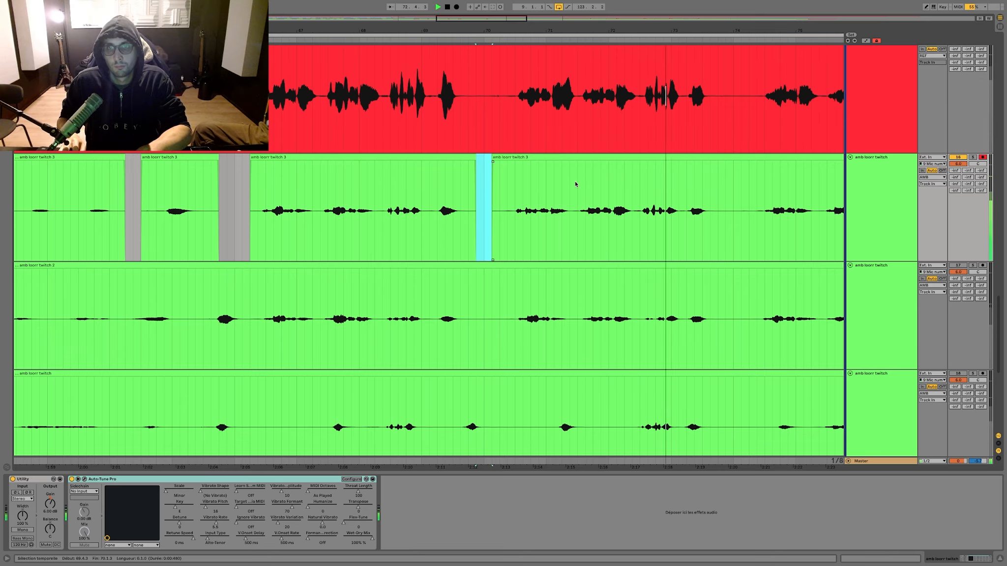
Step: Copy the short vocal segment around bar 71 of the third amb take and paste it over the same take at 72.1.2
{"action": "left_click_drag", "start_coordinate": [578, 29], "coordinate": [552, 59]}
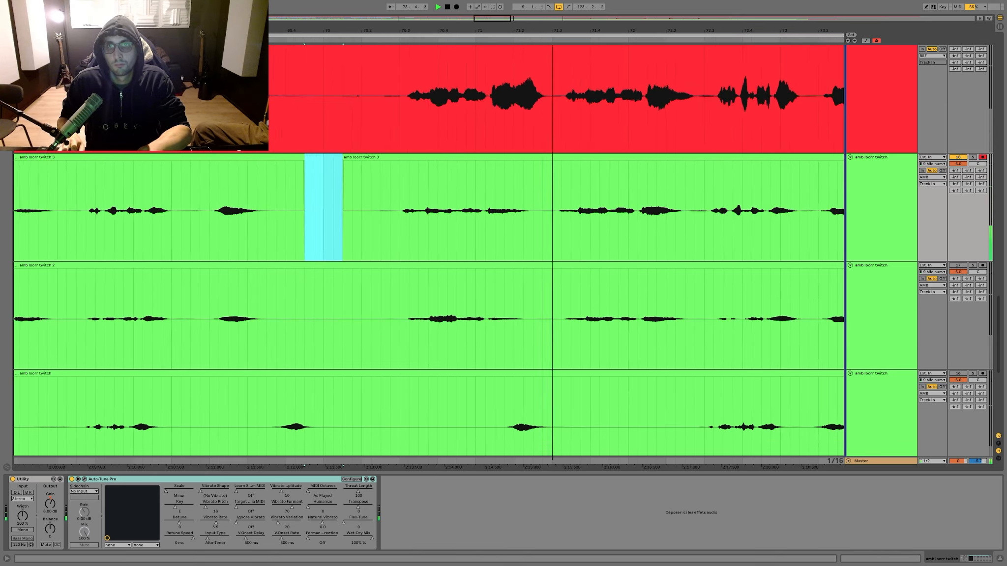
{"action": "left_click_drag", "start_coordinate": [461, 175], "coordinate": [508, 183]}
{"action": "left_click", "coordinate": [620, 187]}
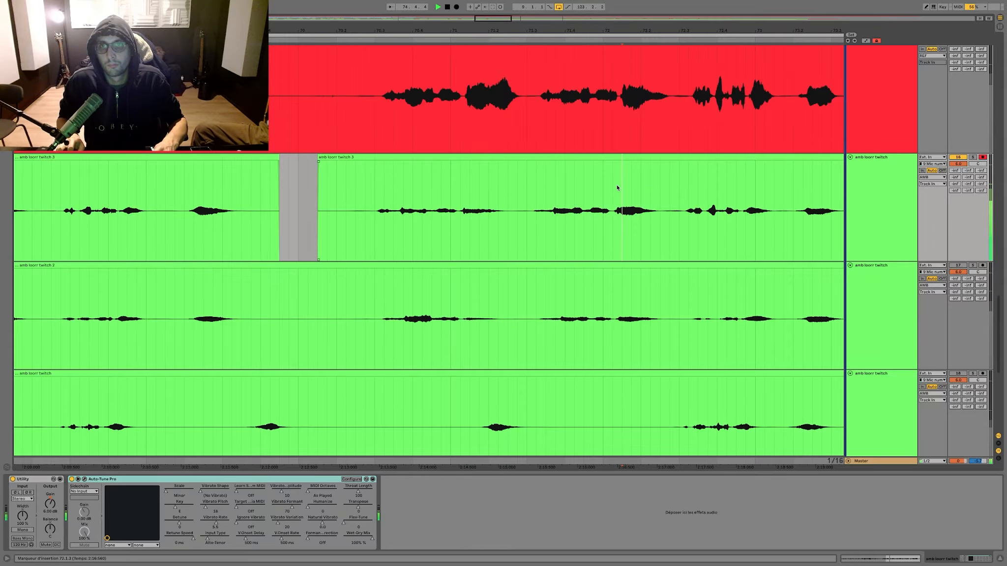
{"action": "key", "text": "ctrl+v"}
{"action": "key", "text": "ctrl+z"}
{"action": "left_click", "coordinate": [614, 186]}
{"action": "key", "text": "ctrl+v"}
{"action": "scroll", "coordinate": [610, 184], "scroll_direction": "right", "scroll_amount": 5}
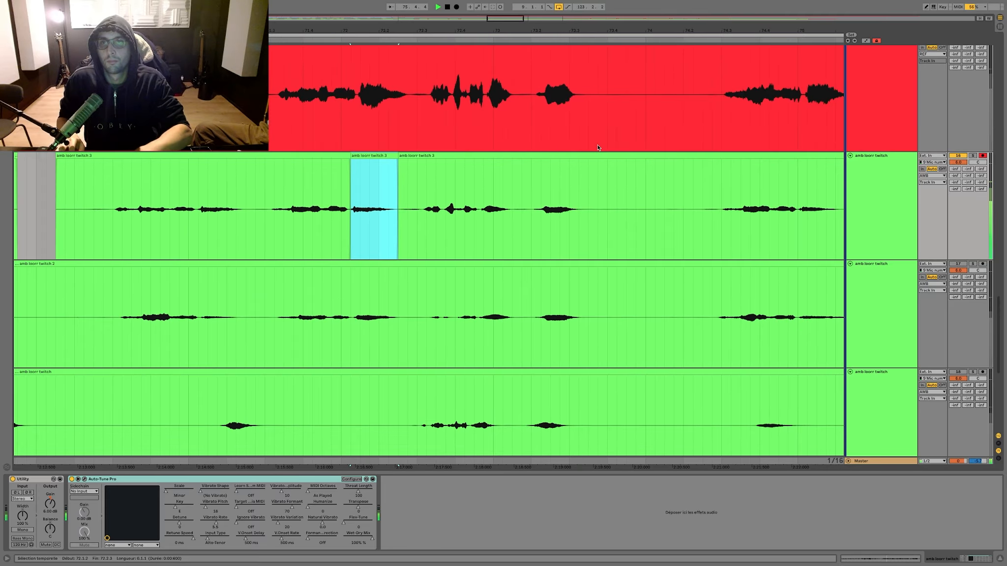
Step: Paste the copied vocal segment over the third amb take at 76.1.1 and 75.1.1
{"action": "key", "text": "minus"}
{"action": "left_click", "coordinate": [635, 192]}
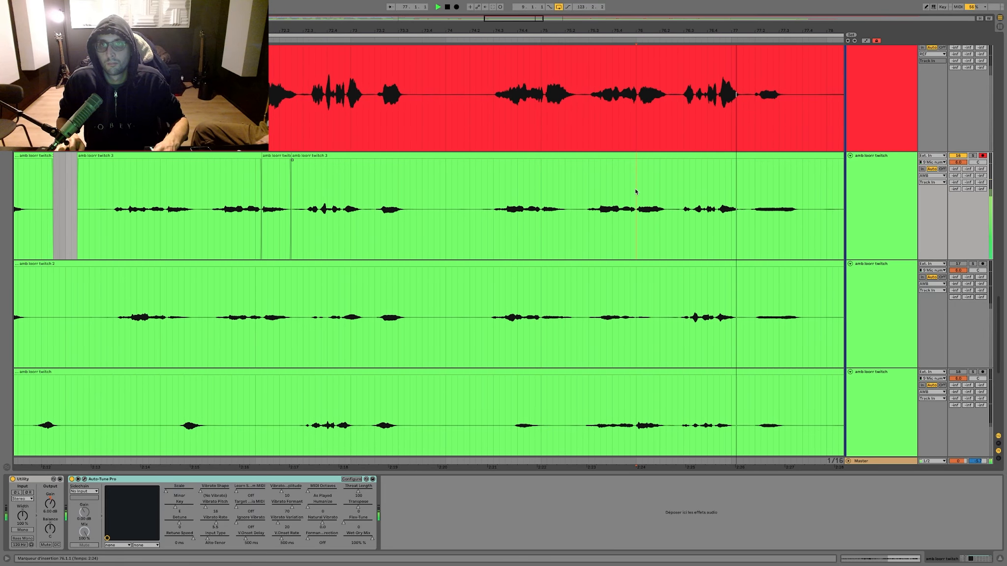
{"action": "key", "text": "ctrl+v"}
{"action": "left_click", "coordinate": [544, 187]}
{"action": "key", "text": "ctrl+v"}
{"action": "key", "text": "ctrl+z"}
{"action": "left_click", "coordinate": [542, 187]}
{"action": "key", "text": "ctrl+v"}
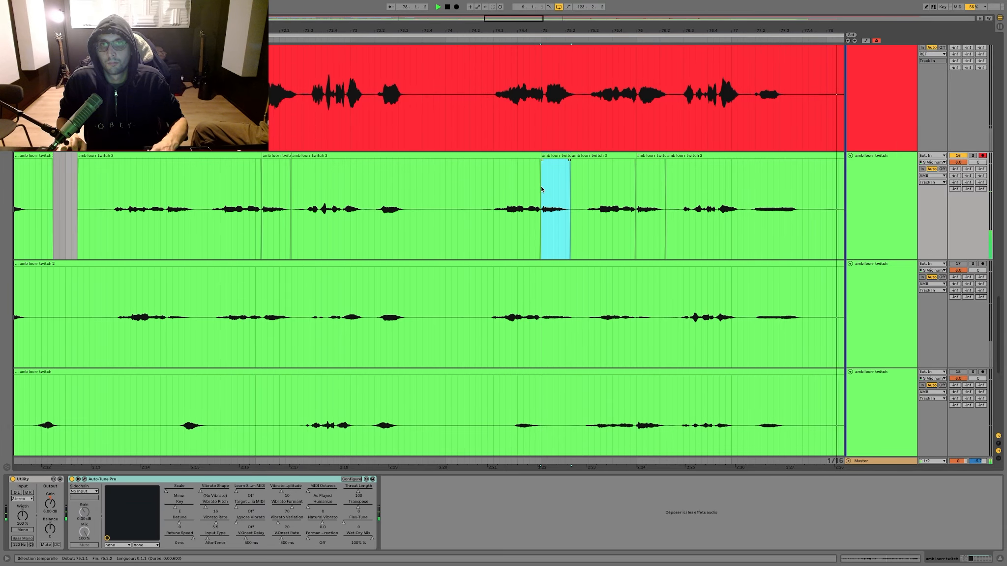
Step: Delete the silence before bar 78 and the short phrase in bar 79 of the third amb take, fading in the following clip
{"action": "scroll", "coordinate": [542, 186], "scroll_direction": "right", "scroll_amount": 5}
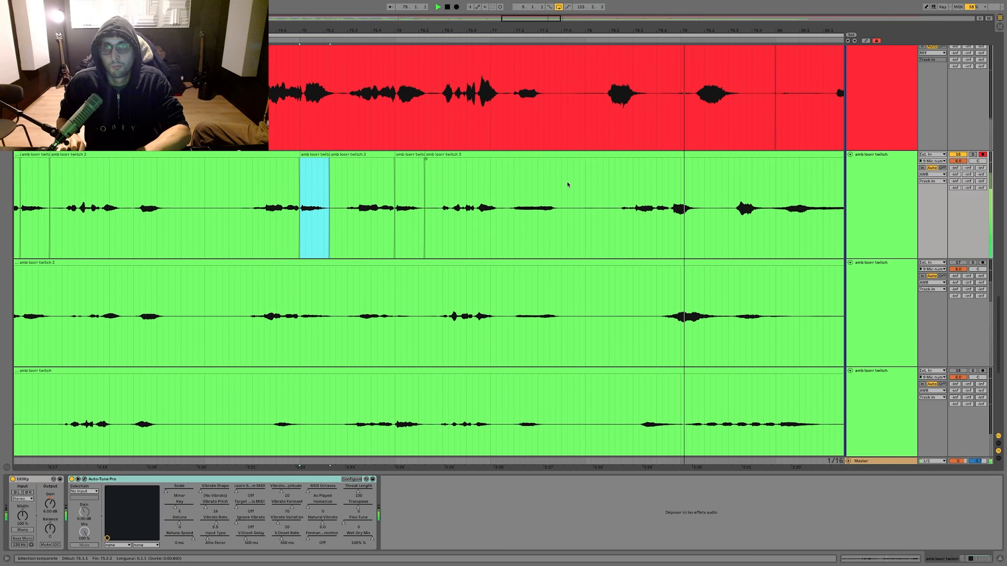
{"action": "left_click", "coordinate": [568, 185]}
{"action": "key", "text": "ctrl+v"}
{"action": "scroll", "coordinate": [585, 177], "scroll_direction": "right", "scroll_amount": 3}
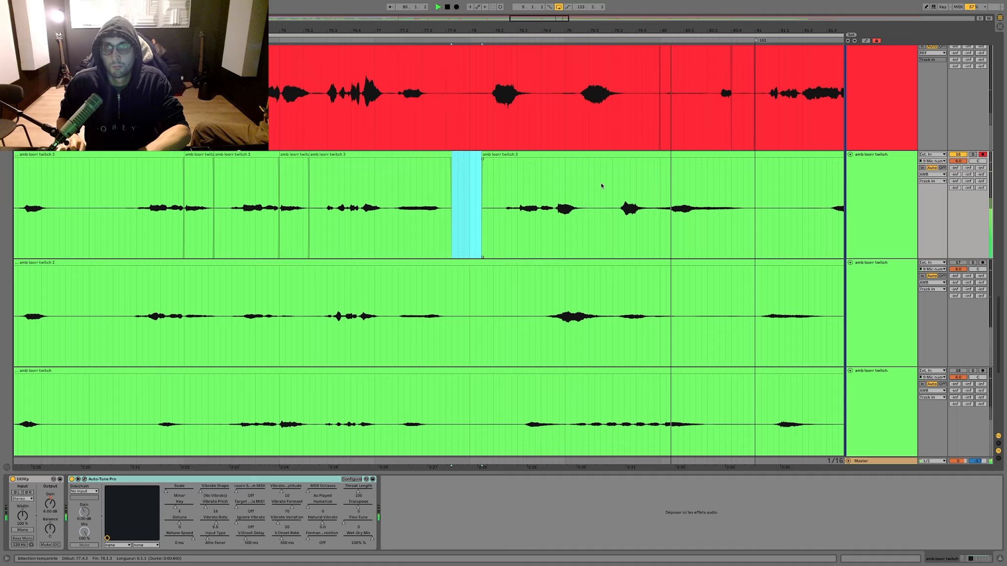
{"action": "left_click_drag", "start_coordinate": [600, 184], "coordinate": [661, 159]}
{"action": "key", "text": "Delete"}
{"action": "scroll", "coordinate": [639, 157], "scroll_direction": "right", "scroll_amount": 5}
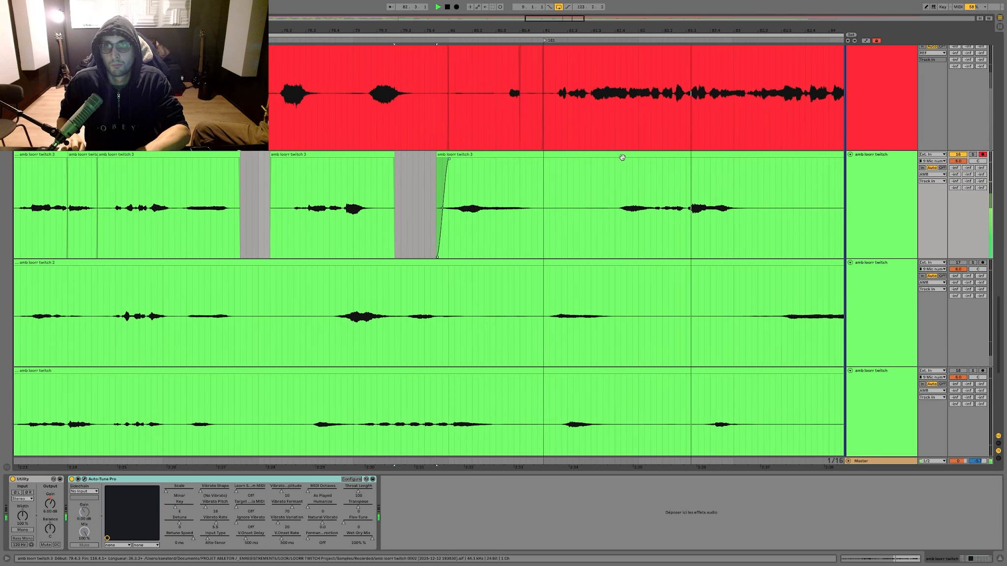
Step: Delete the third amb take from 81.3 to 84.2, including the bar 82 phrase, and start playback from the next clip's start
{"action": "scroll", "coordinate": [613, 163], "scroll_direction": "right", "scroll_amount": 3}
{"action": "left_click_drag", "start_coordinate": [520, 192], "coordinate": [562, 193]}
{"action": "scroll", "coordinate": [673, 184], "scroll_direction": "right", "scroll_amount": 2}
{"action": "scroll", "coordinate": [672, 185], "scroll_direction": "right", "scroll_amount": 1}
{"action": "key", "text": "Delete"}
{"action": "scroll", "coordinate": [584, 194], "scroll_direction": "right", "scroll_amount": 2}
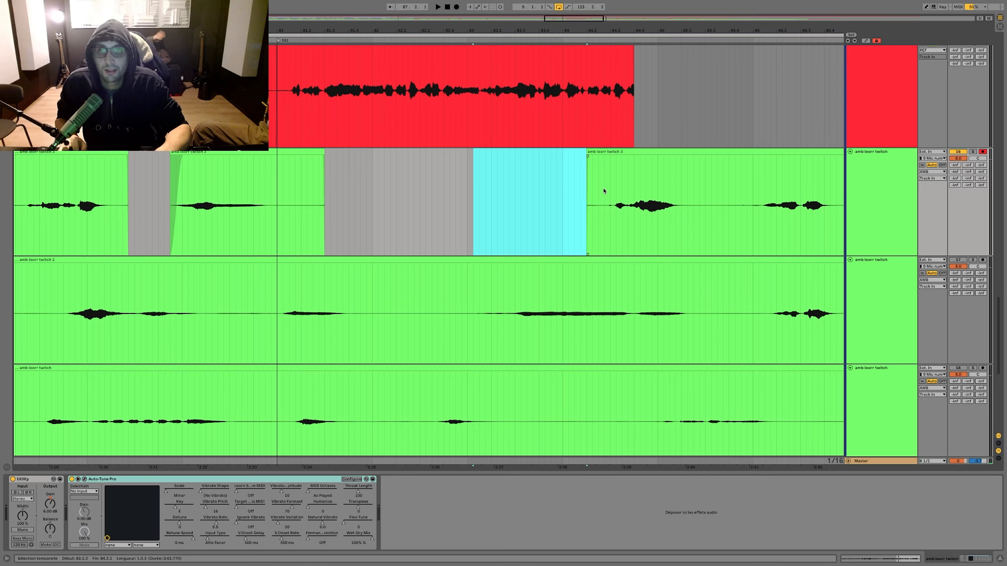
{"action": "key", "text": "Delete"}
{"action": "left_click", "coordinate": [585, 190]}
{"action": "key", "text": "space"}
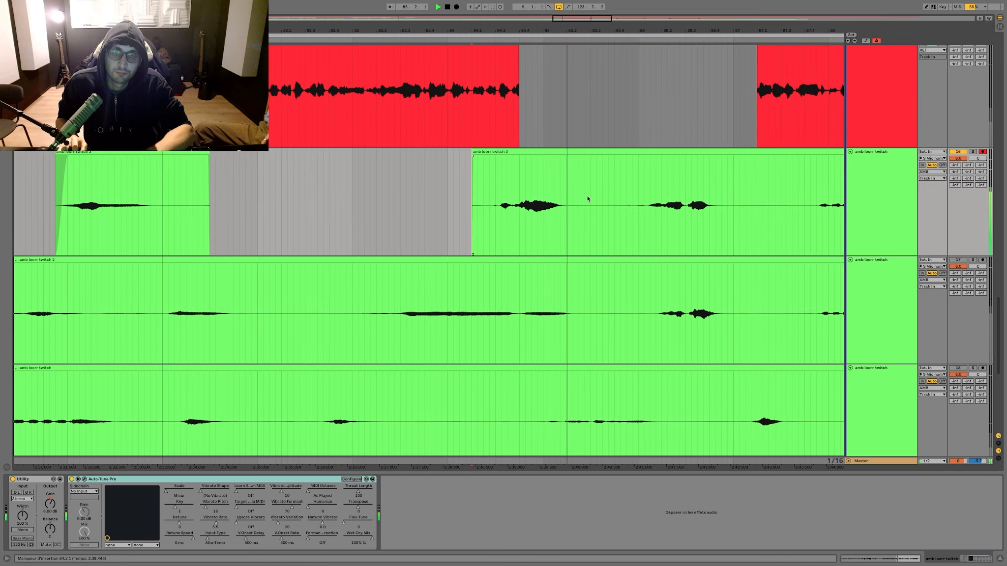
Step: Delete the silences between the third amb take's phrases from bar 85 to bar 92
{"action": "left_click_drag", "start_coordinate": [573, 191], "coordinate": [639, 180]}
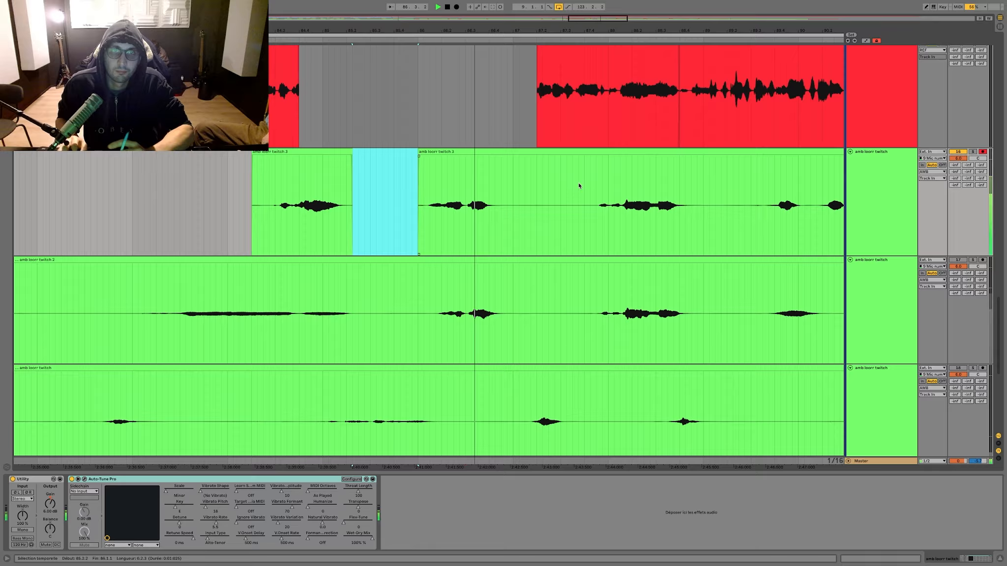
{"action": "key", "text": "Delete"}
{"action": "left_click_drag", "start_coordinate": [508, 190], "coordinate": [588, 185]}
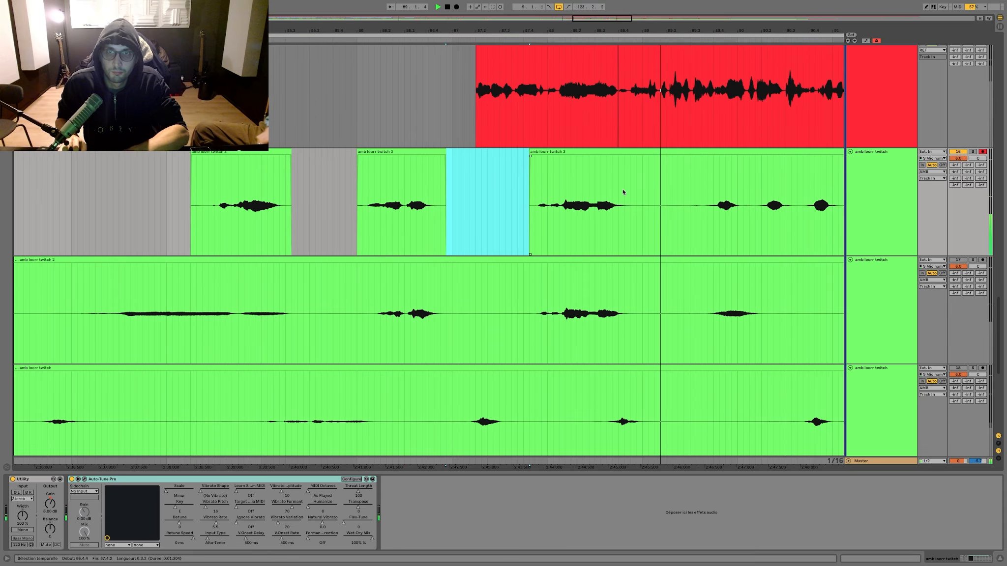
{"action": "key", "text": "Delete"}
{"action": "left_click_drag", "start_coordinate": [636, 188], "coordinate": [696, 182]}
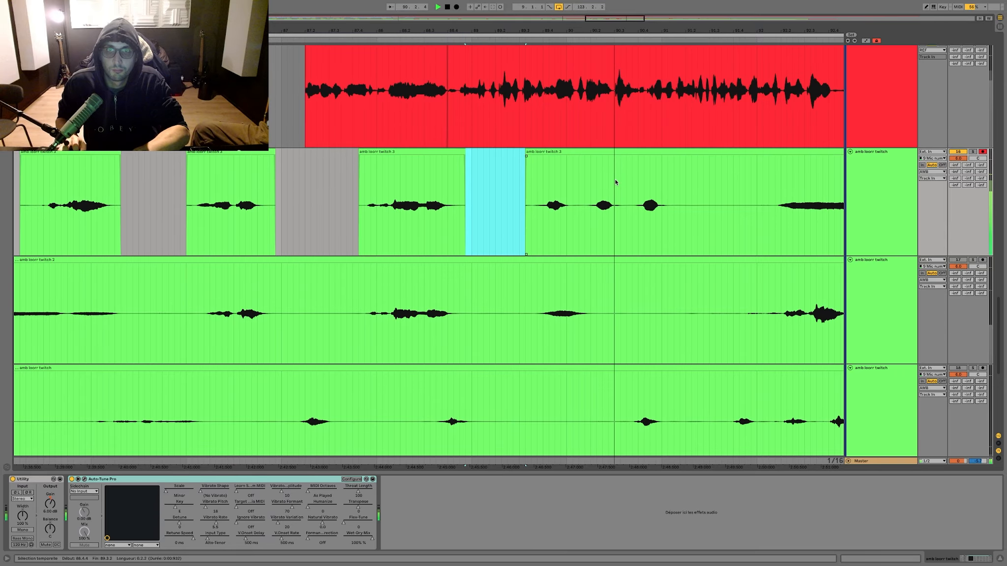
{"action": "key", "text": "Delete"}
{"action": "left_click_drag", "start_coordinate": [657, 187], "coordinate": [676, 181]}
{"action": "left_click", "coordinate": [730, 175], "text": "shift"}
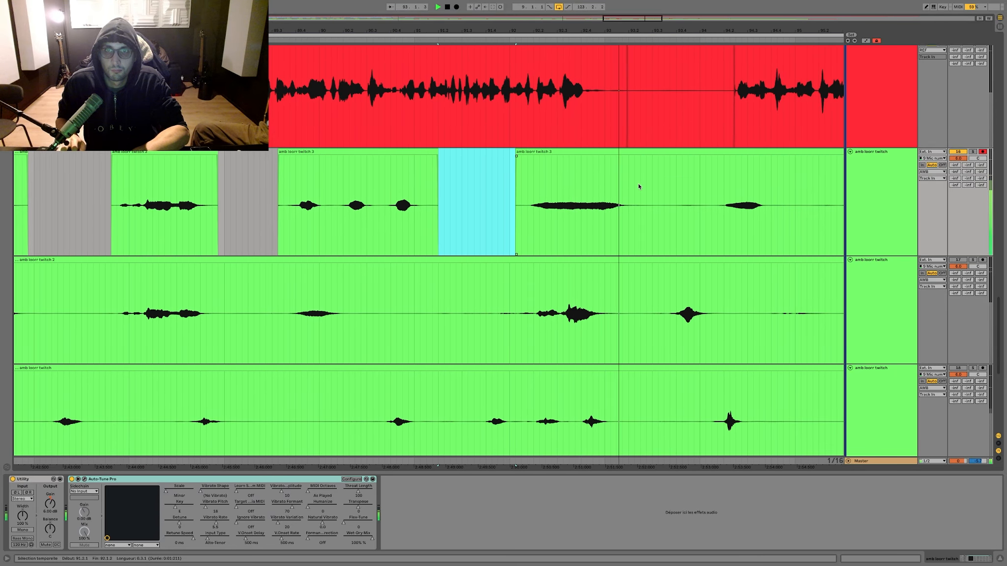
Step: Delete the silences in the third amb take from bar 91 to bar 95, including the short phrase in bar 94
{"action": "key", "text": "Delete"}
{"action": "left_click_drag", "start_coordinate": [638, 183], "coordinate": [704, 183]}
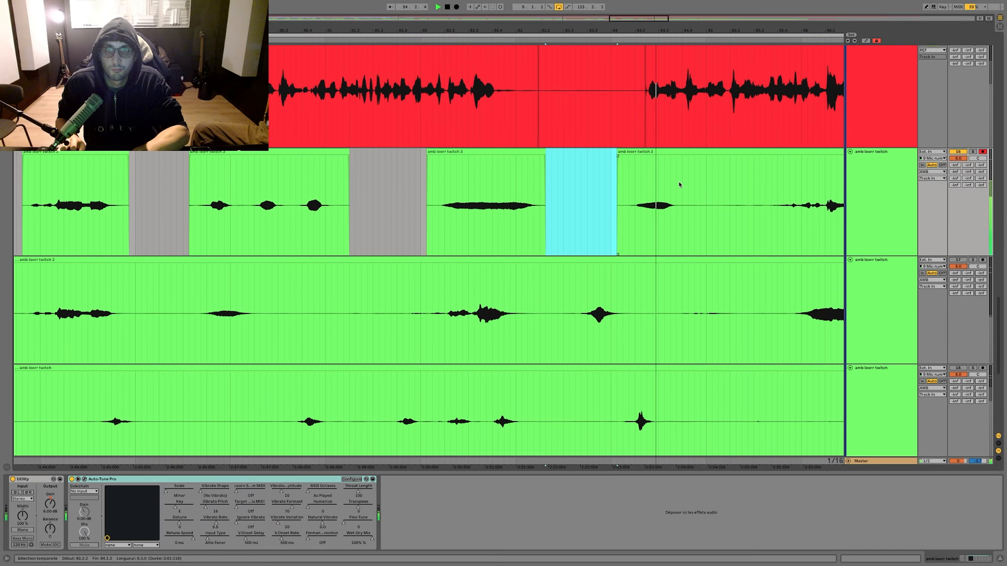
{"action": "left_click_drag", "start_coordinate": [599, 183], "coordinate": [765, 184]}
{"action": "key", "text": "Delete"}
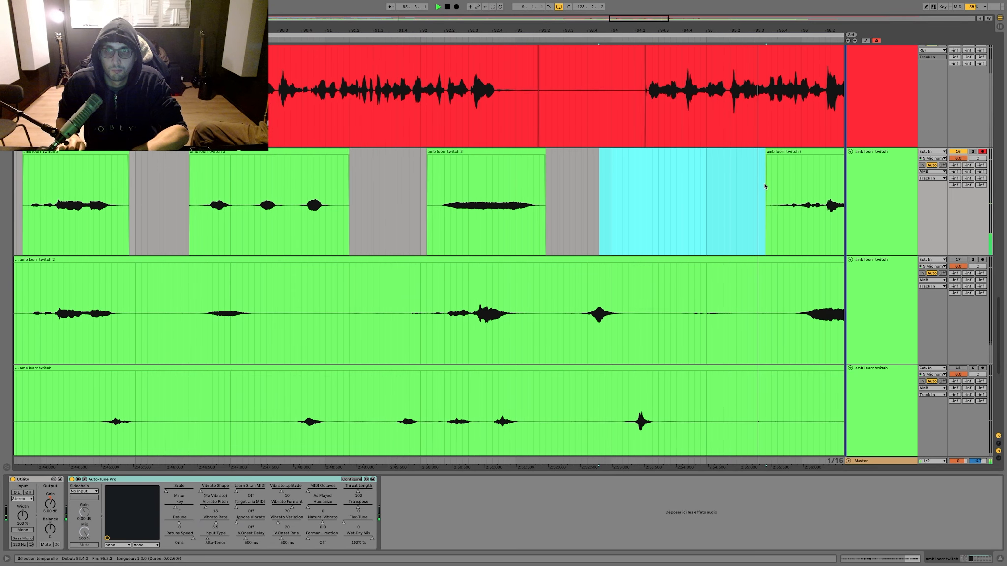
{"action": "key", "text": "Delete"}
Step: Delete the third amb take's silences between bars 96 and 97 and before the last phrase of bar 100
{"action": "scroll", "coordinate": [670, 186], "scroll_direction": "right", "scroll_amount": 3}
{"action": "left_click_drag", "start_coordinate": [632, 188], "coordinate": [603, 195]}
{"action": "key", "text": "Delete"}
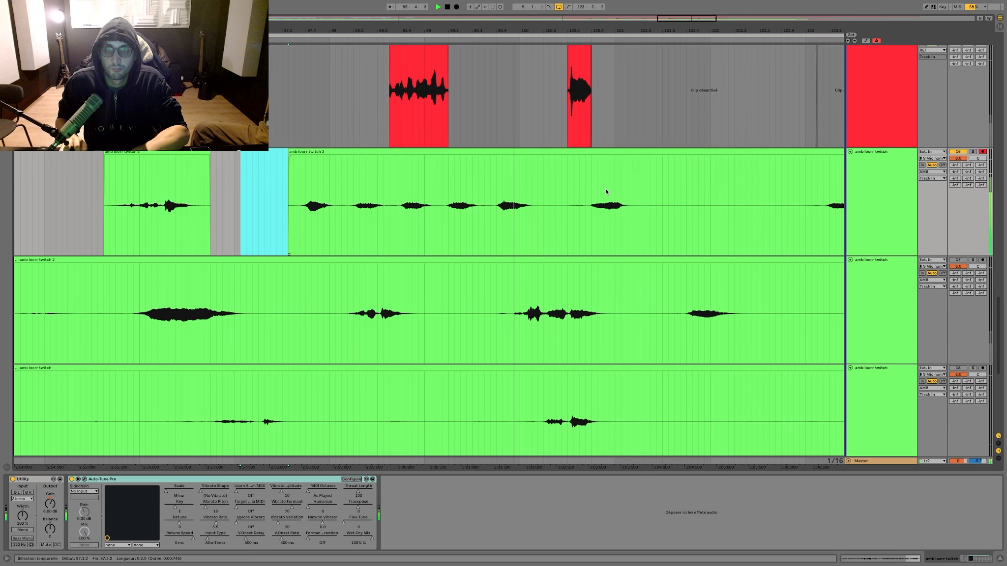
{"action": "left_click_drag", "start_coordinate": [486, 188], "coordinate": [501, 188]}
{"action": "key", "text": "Delete"}
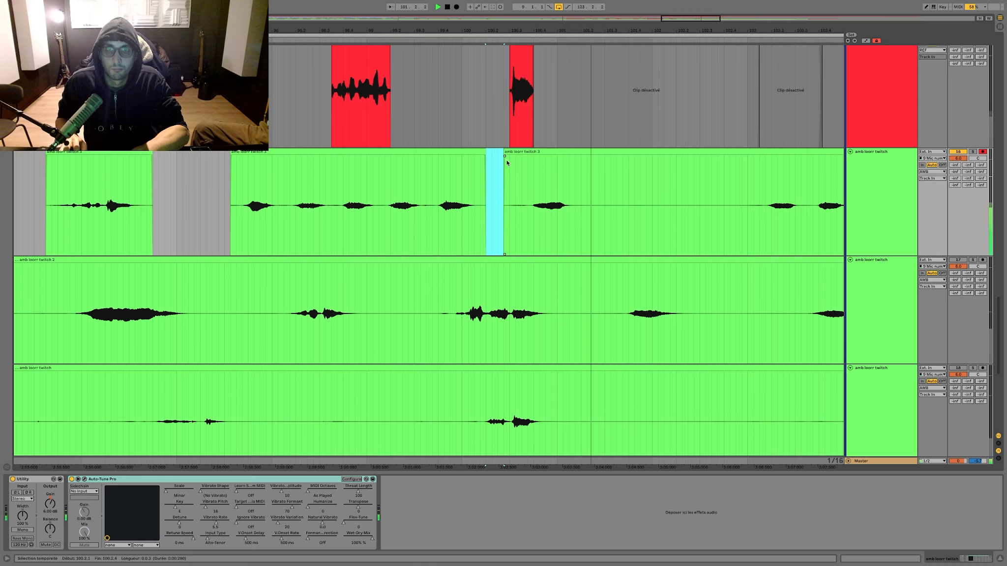
Step: Trim the start of the third amb take's next clip to 100.3.4 and delete the silence from 101.2.2 to 102.4.4
{"action": "left_click_drag", "start_coordinate": [507, 147], "coordinate": [527, 149]}
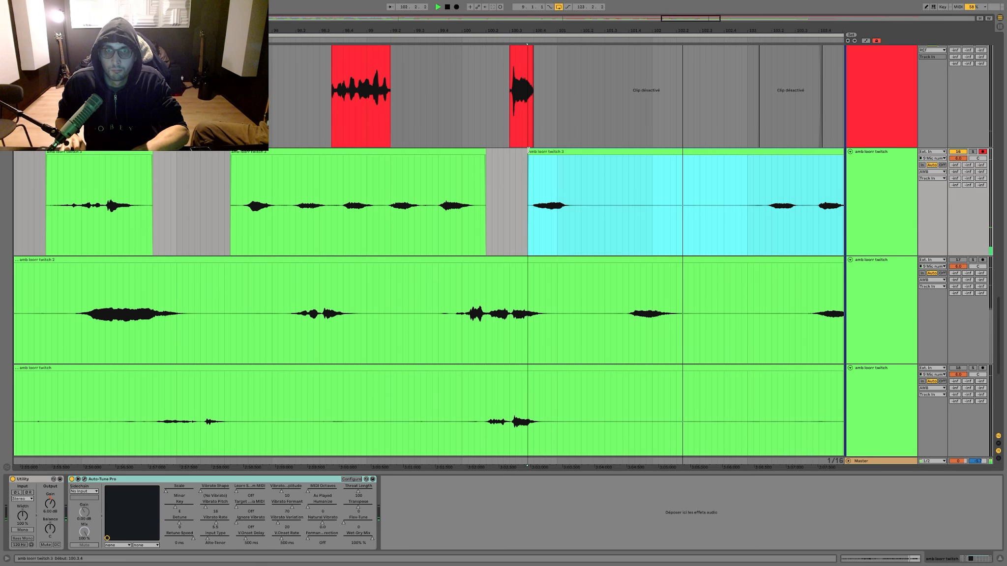
{"action": "left_click_drag", "start_coordinate": [549, 197], "coordinate": [704, 192]}
{"action": "key", "text": "Delete"}
{"action": "scroll", "coordinate": [645, 190], "scroll_direction": "right", "scroll_amount": 2}
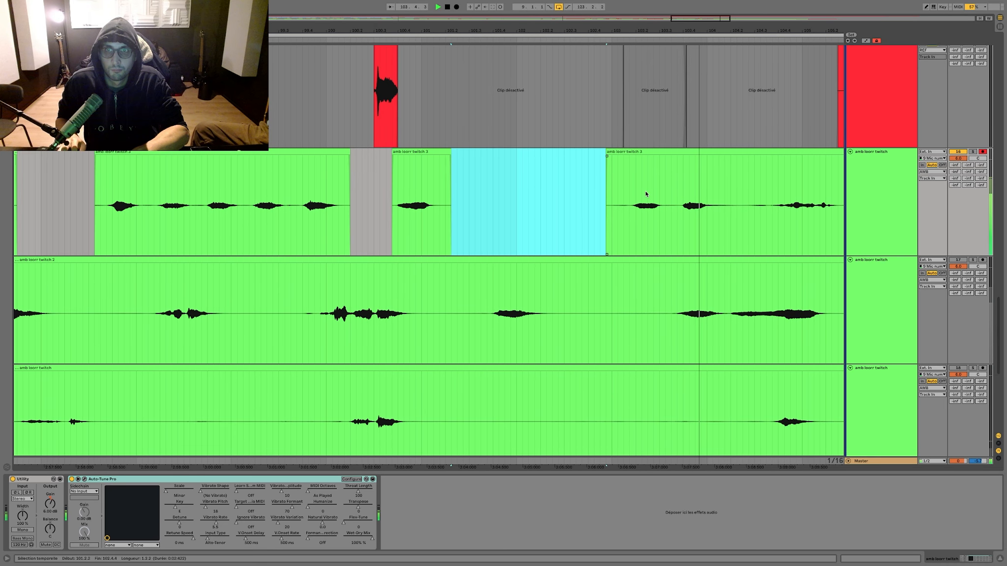
Step: Delete the third amb take's short silence at 104.2.2 and the longer silence from bar 107 into bar 108
{"action": "scroll", "coordinate": [645, 190], "scroll_direction": "right", "scroll_amount": 2}
{"action": "left_click_drag", "start_coordinate": [641, 189], "coordinate": [650, 190]}
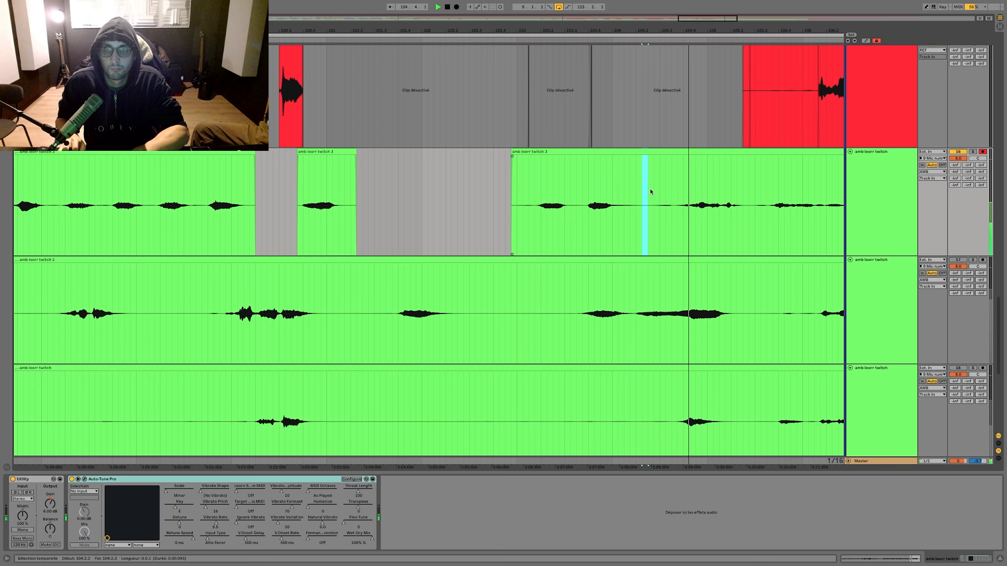
{"action": "scroll", "coordinate": [644, 190], "scroll_direction": "right", "scroll_amount": 5}
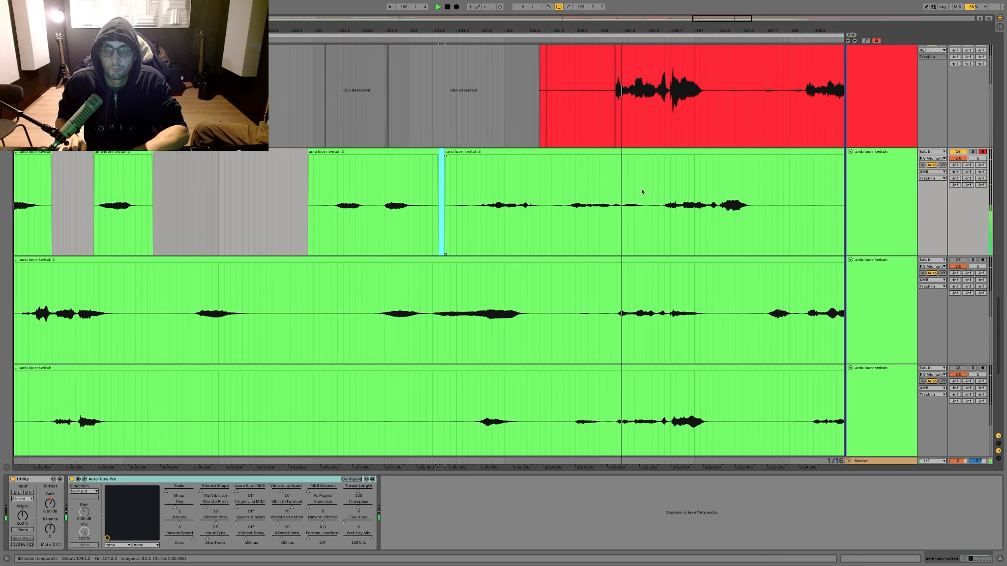
{"action": "scroll", "coordinate": [640, 189], "scroll_direction": "right", "scroll_amount": 4}
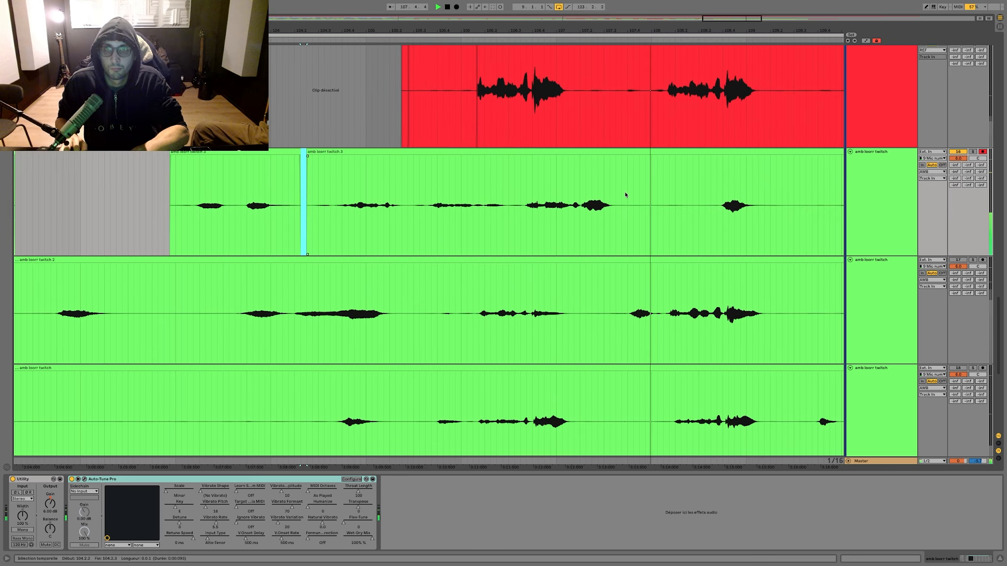
{"action": "left_click_drag", "start_coordinate": [626, 195], "coordinate": [709, 189]}
{"action": "scroll", "coordinate": [709, 188], "scroll_direction": "right", "scroll_amount": 2}
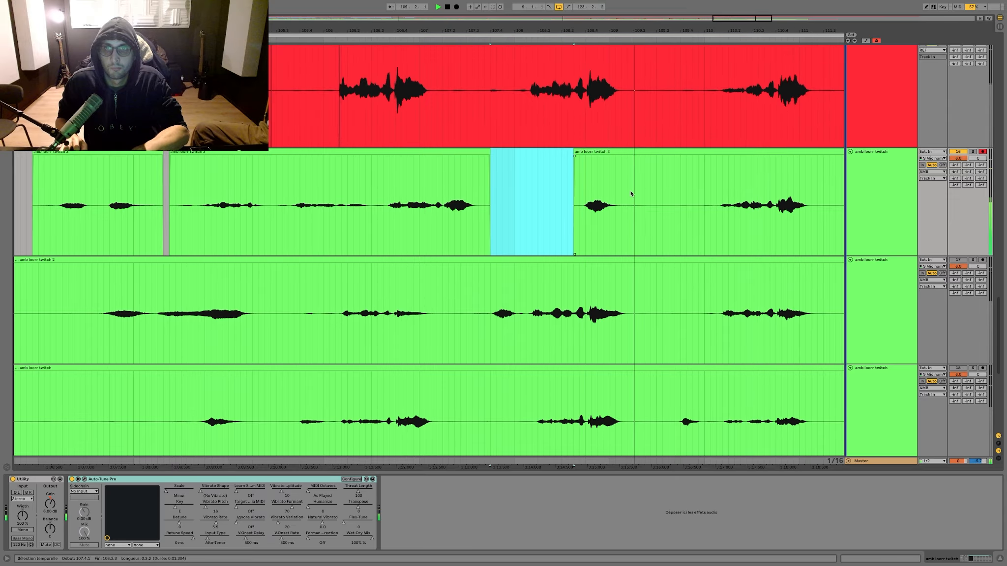
{"action": "key", "text": "Delete"}
Step: Delete the third amb take's remaining silences from bar 109 to bar 111, plus the short phrase running from bar 111 into bar 112
{"action": "left_click_drag", "start_coordinate": [640, 187], "coordinate": [578, 185]}
{"action": "key", "text": "Delete"}
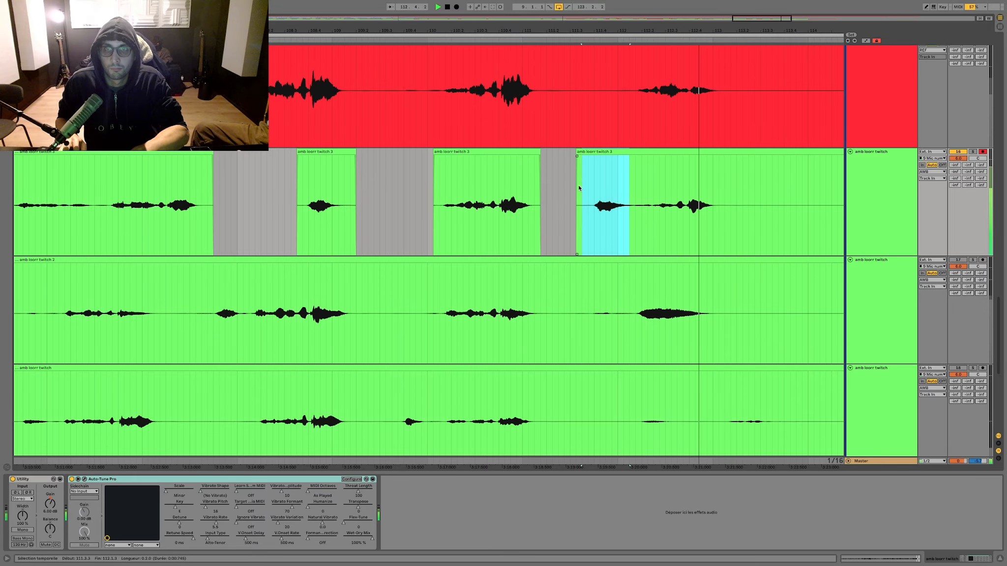
{"action": "key", "text": "Delete"}
{"action": "left_click_drag", "start_coordinate": [631, 157], "coordinate": [641, 157]}
Step: Mute the third amb take's track, activate the second amb take's track, and play the second take from near its beginning
{"action": "key", "text": "w"}
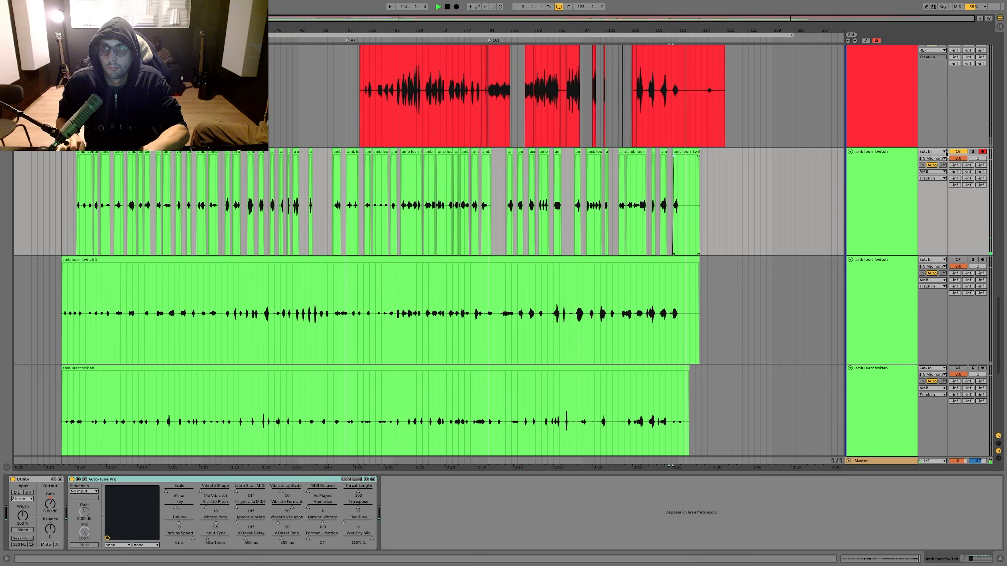
{"action": "left_click", "coordinate": [90, 290]}
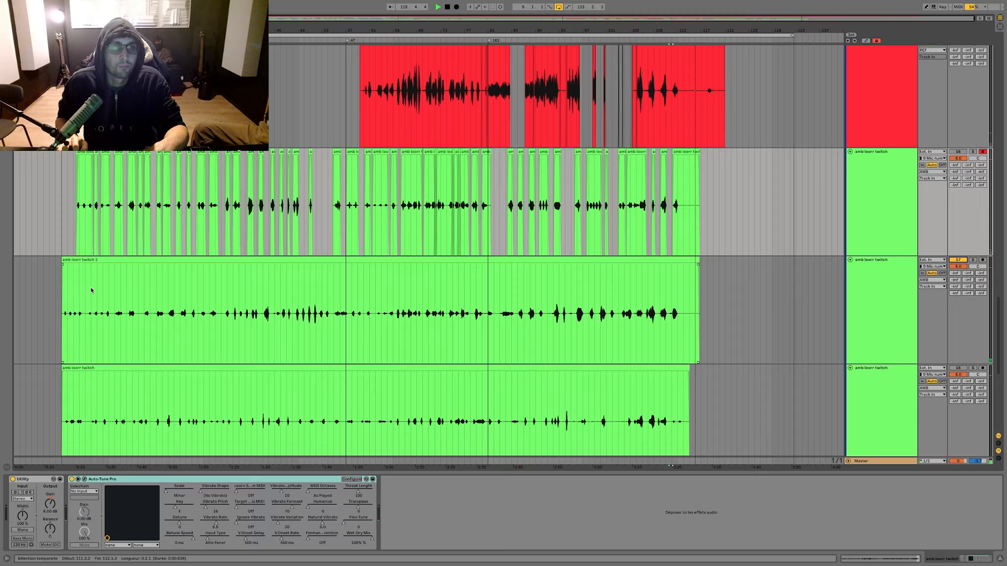
{"action": "left_click", "coordinate": [82, 283]}
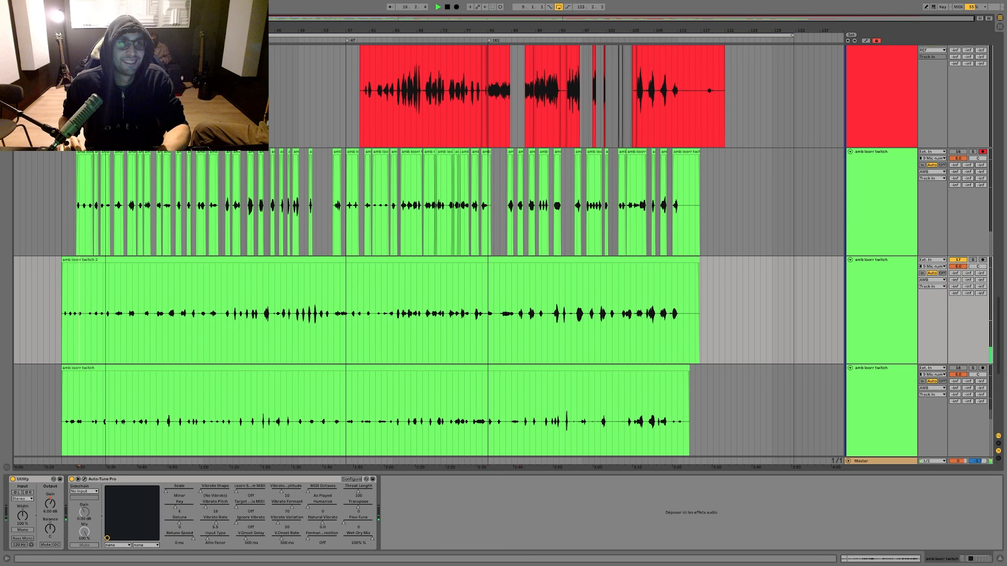
{"action": "left_click_drag", "start_coordinate": [101, 31], "coordinate": [138, 96]}
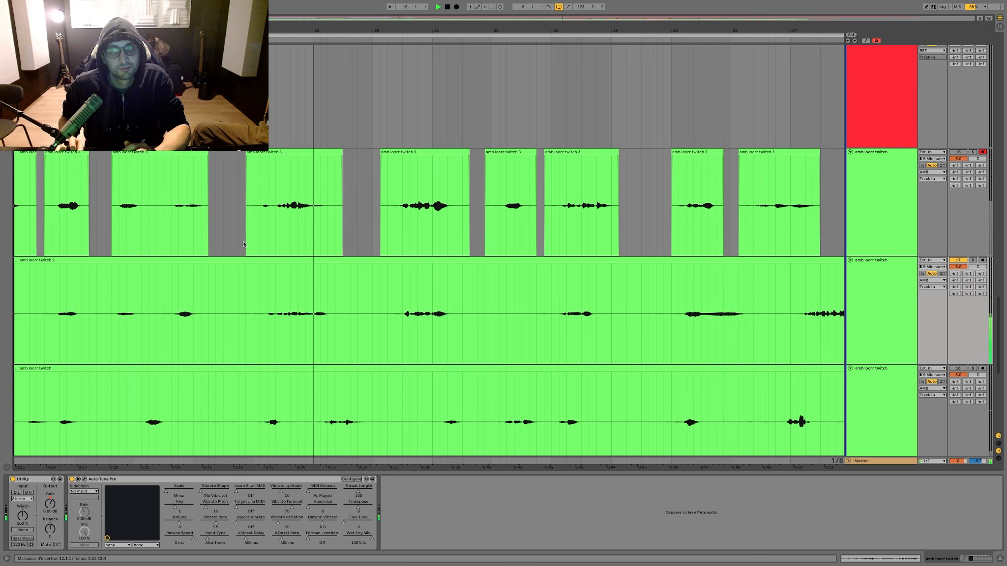
{"action": "scroll", "coordinate": [256, 250], "scroll_direction": "left", "scroll_amount": 1}
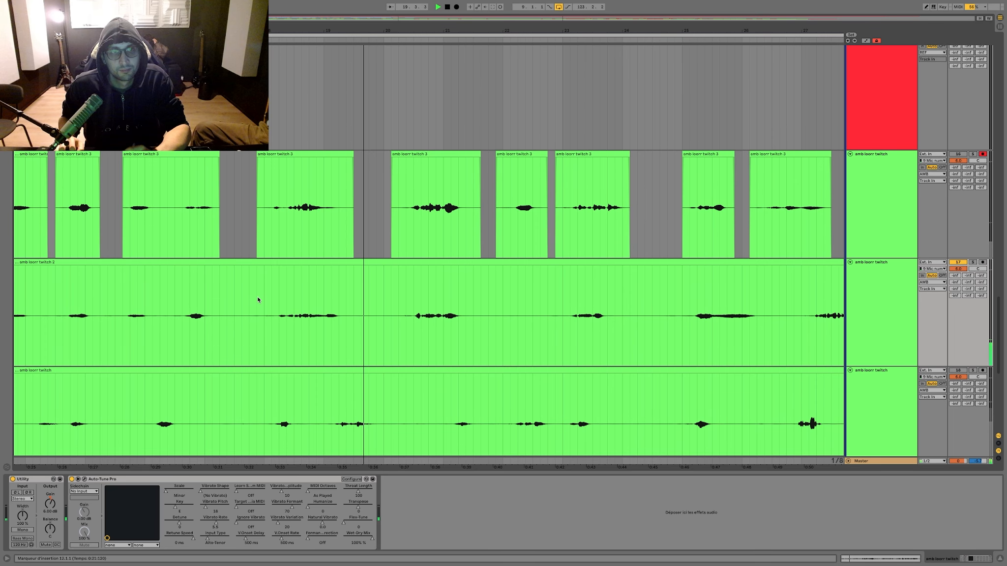
Step: Delete the second amb take's silence in bar 17 and its span across bars 20 and 21, including the phrase there
{"action": "left_click_drag", "start_coordinate": [257, 298], "coordinate": [234, 298]}
{"action": "key", "text": "Delete"}
{"action": "scroll", "coordinate": [322, 283], "scroll_direction": "right", "scroll_amount": 1}
{"action": "scroll", "coordinate": [331, 282], "scroll_direction": "right", "scroll_amount": 1}
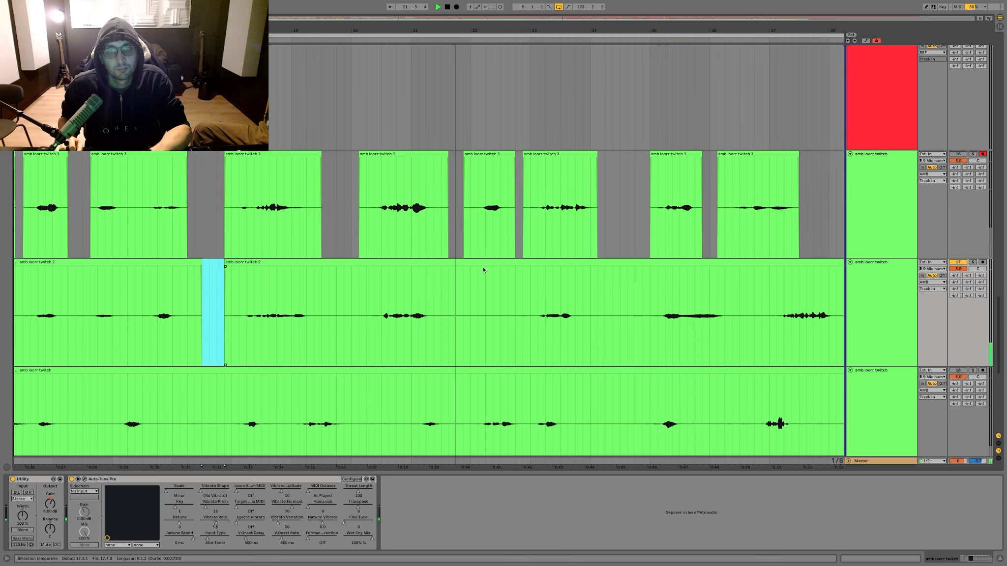
{"action": "left_click_drag", "start_coordinate": [456, 273], "coordinate": [367, 279]}
{"action": "key", "text": "Delete"}
{"action": "scroll", "coordinate": [401, 280], "scroll_direction": "right", "scroll_amount": 2}
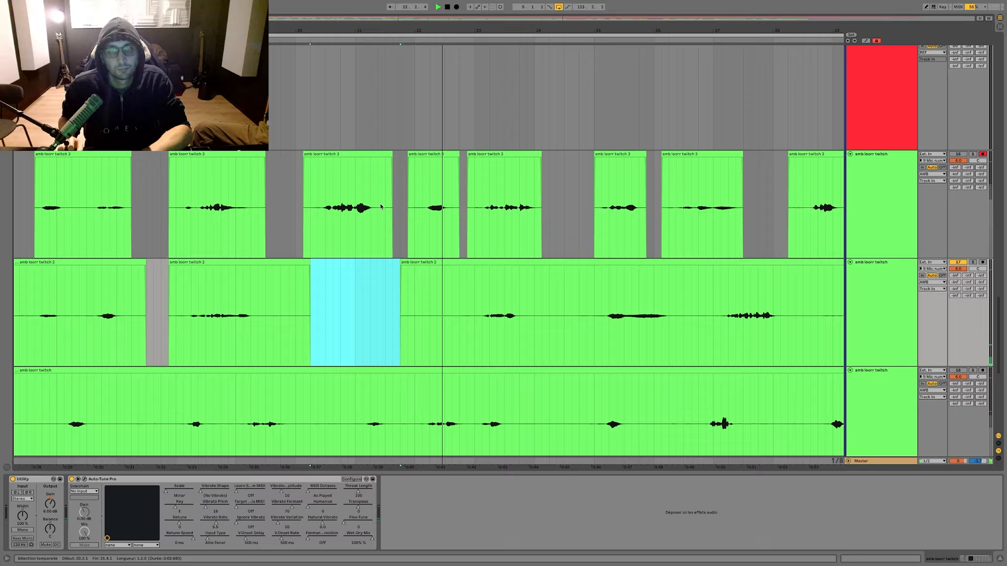
Step: Widen the gap between the third amb take's clips in bars 21 and 22 by deleting the silent clip edges
{"action": "scroll", "coordinate": [381, 207], "scroll_direction": "right", "scroll_amount": 1}
{"action": "left_click_drag", "start_coordinate": [420, 211], "coordinate": [375, 217]}
{"action": "key", "text": "Delete"}
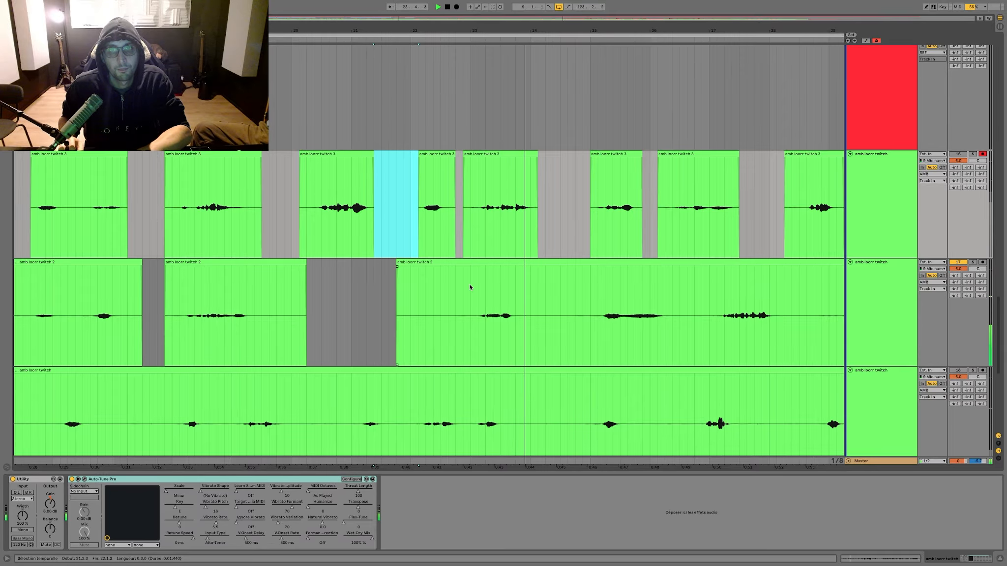
Step: Move the second amb take's bar 23 phrase over the third take's phrase and delete the silence following it
{"action": "left_click_drag", "start_coordinate": [469, 284], "coordinate": [544, 283]}
{"action": "left_click_drag", "start_coordinate": [522, 263], "coordinate": [522, 224]}
{"action": "key", "text": "Delete"}
{"action": "scroll", "coordinate": [520, 281], "scroll_direction": "right", "scroll_amount": 2}
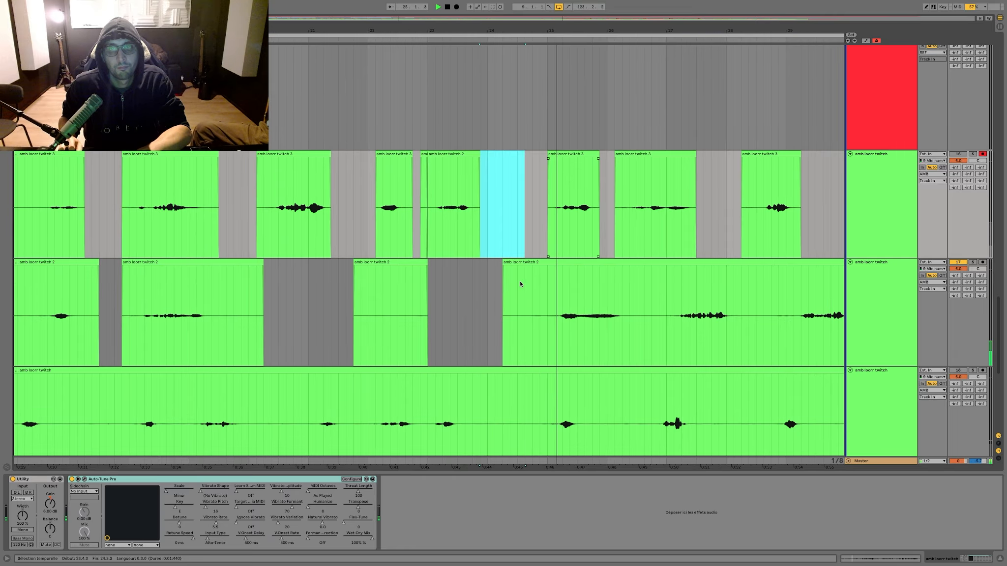
Step: Delete the second amb take from 21.2.1 to 25.1.1 and the silence from 26.3.1 to 27.1.1
{"action": "left_click_drag", "start_coordinate": [536, 295], "coordinate": [312, 290]}
{"action": "key", "text": "Delete"}
{"action": "scroll", "coordinate": [562, 289], "scroll_direction": "right", "scroll_amount": 2}
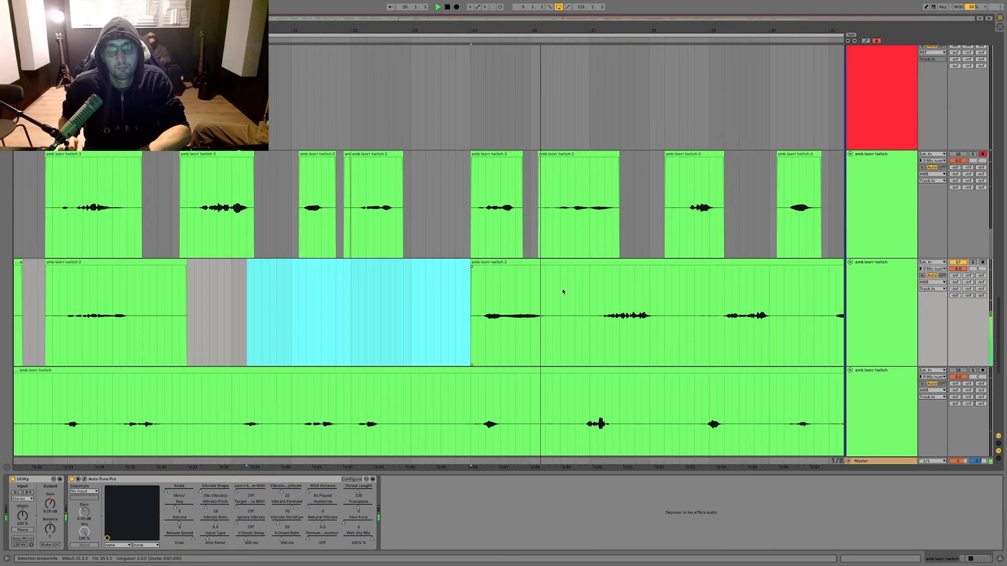
{"action": "left_click_drag", "start_coordinate": [562, 288], "coordinate": [586, 288]}
{"action": "key", "text": "Delete"}
{"action": "scroll", "coordinate": [584, 289], "scroll_direction": "right", "scroll_amount": 4}
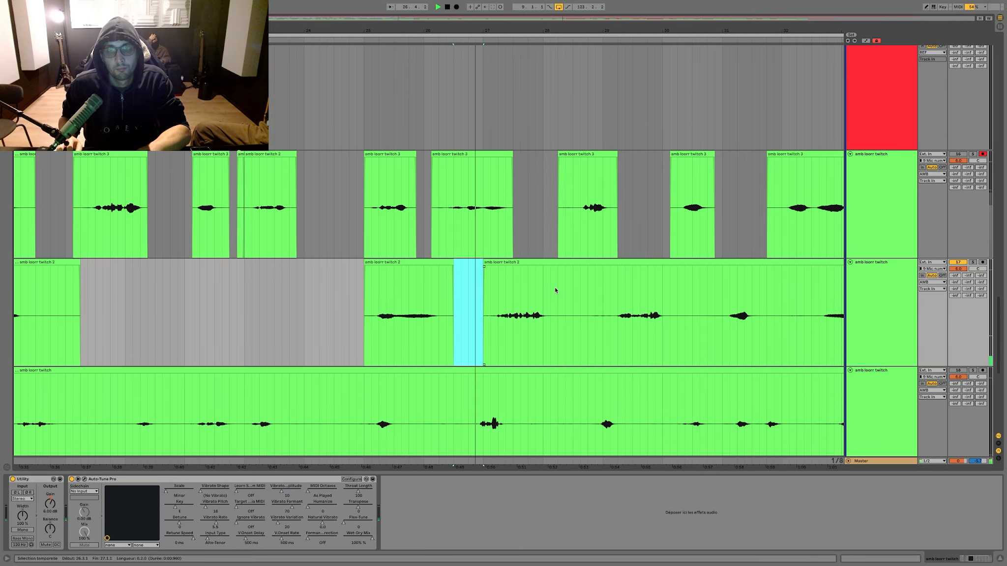
Step: Isolate and deactivate the second amb take's bar 27 phrase, and trim the start of the following clip to 29.1.3
{"action": "scroll", "coordinate": [555, 290], "scroll_direction": "right", "scroll_amount": 1}
{"action": "left_click_drag", "start_coordinate": [540, 302], "coordinate": [545, 302]}
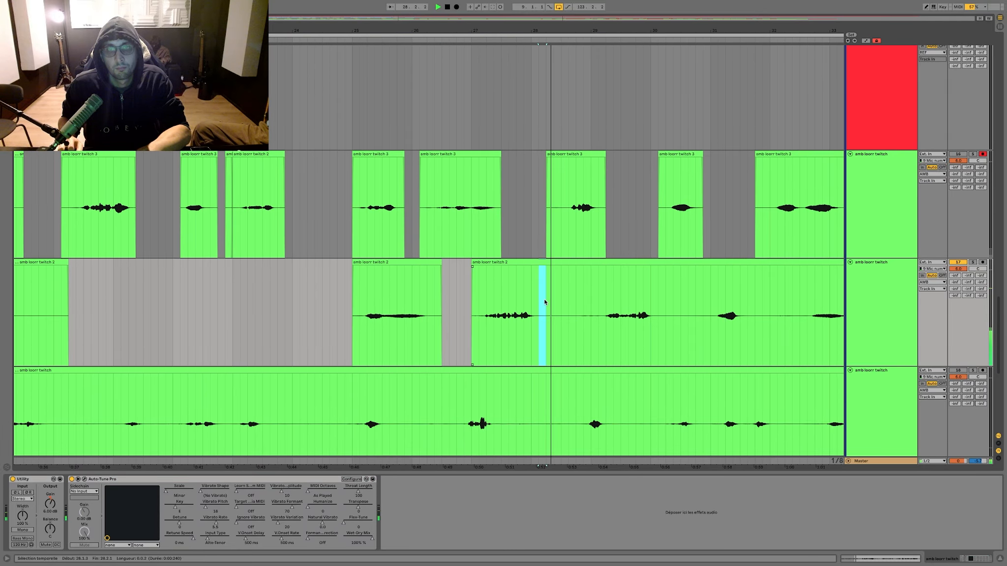
{"action": "key", "text": "Delete"}
{"action": "left_click", "coordinate": [513, 261]}
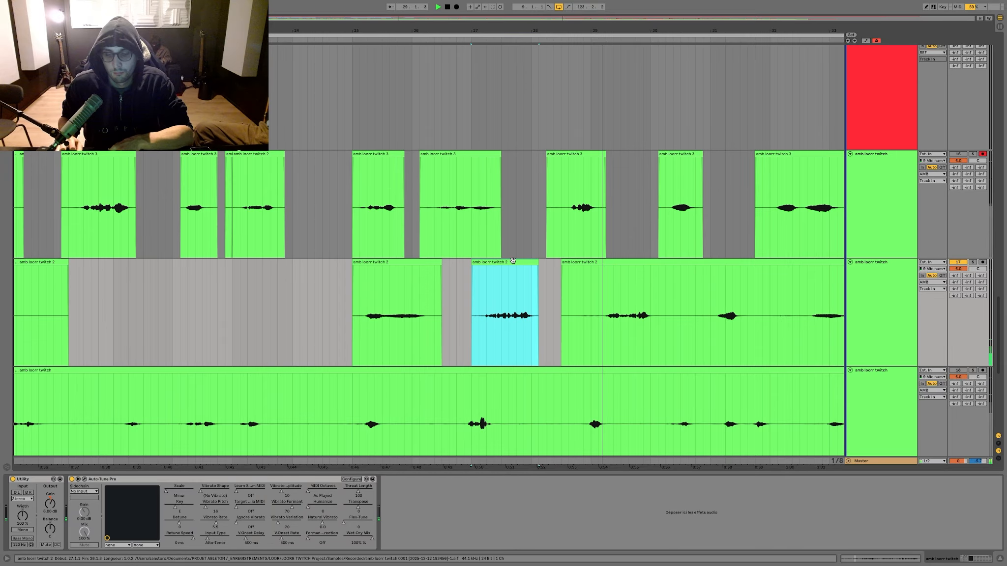
{"action": "key", "text": "0"}
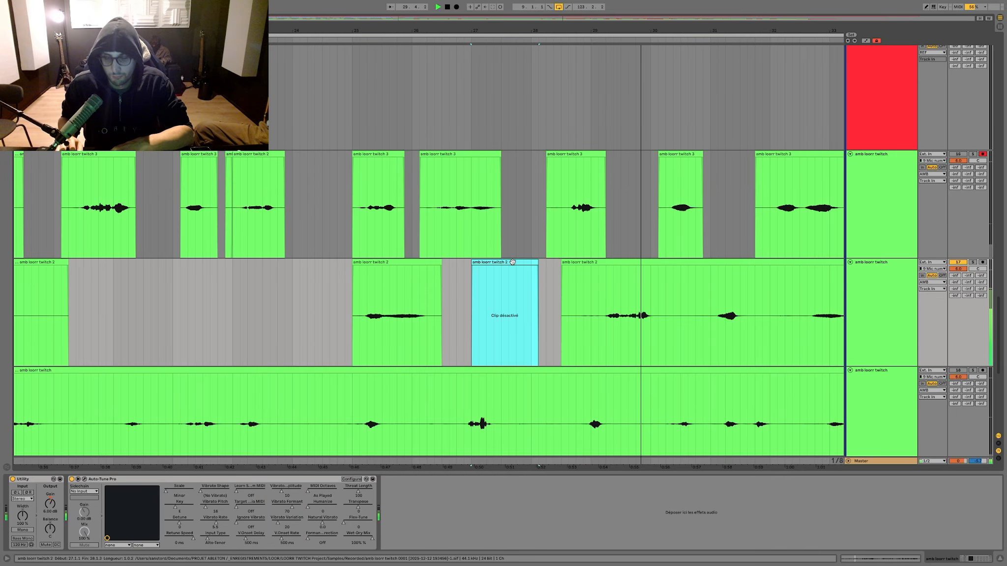
{"action": "left_click_drag", "start_coordinate": [562, 262], "coordinate": [565, 262]}
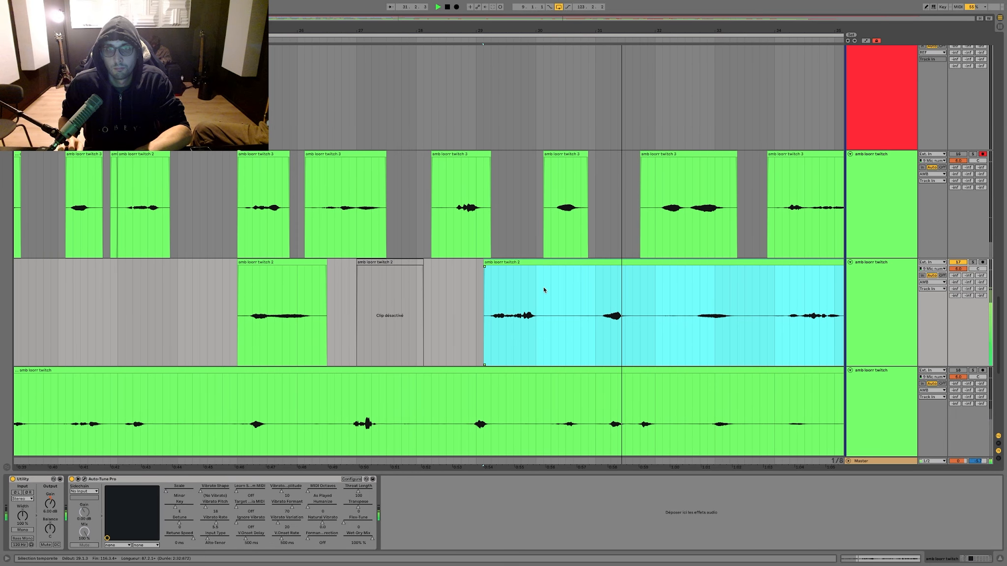
Step: Delete the silences between the second amb take's phrases from bar 30 to bar 34
{"action": "key", "text": "Delete"}
{"action": "left_click_drag", "start_coordinate": [544, 288], "coordinate": [646, 283]}
{"action": "key", "text": "Delete"}
{"action": "key", "text": "Delete"}
{"action": "scroll", "coordinate": [521, 273], "scroll_direction": "right", "scroll_amount": 1}
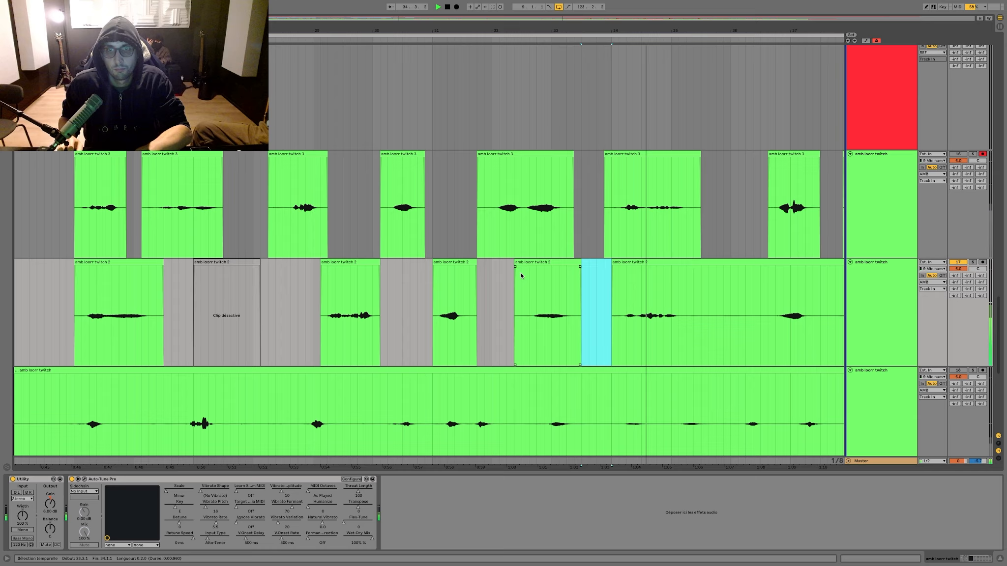
Step: Delete the second amb take's bar 34 phrase and silence up to 36.3.1, and move its phrase from 36.3.1 to 37.3.1 onto the third take
{"action": "left_click_drag", "start_coordinate": [573, 283], "coordinate": [727, 287]}
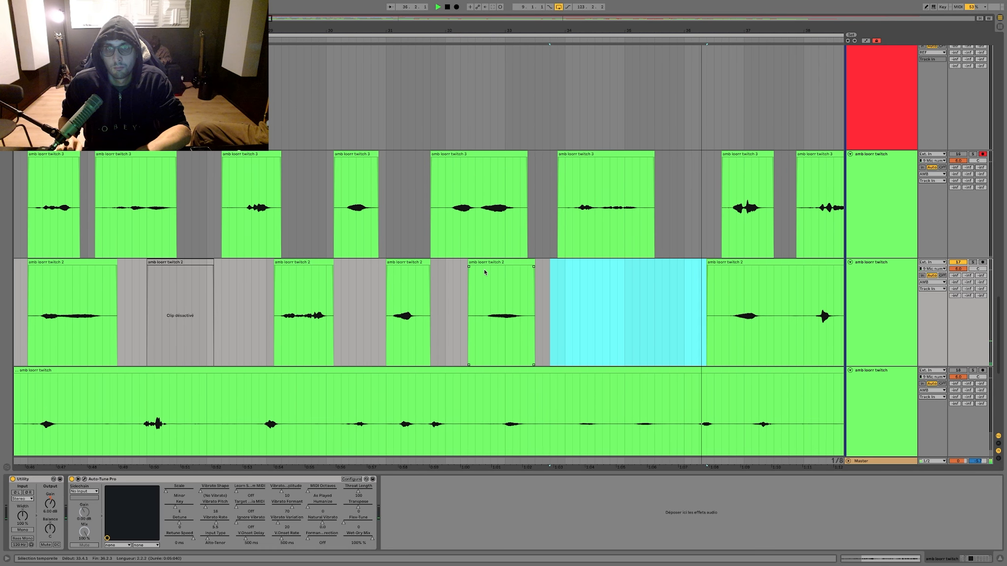
{"action": "scroll", "coordinate": [485, 272], "scroll_direction": "right", "scroll_amount": 4}
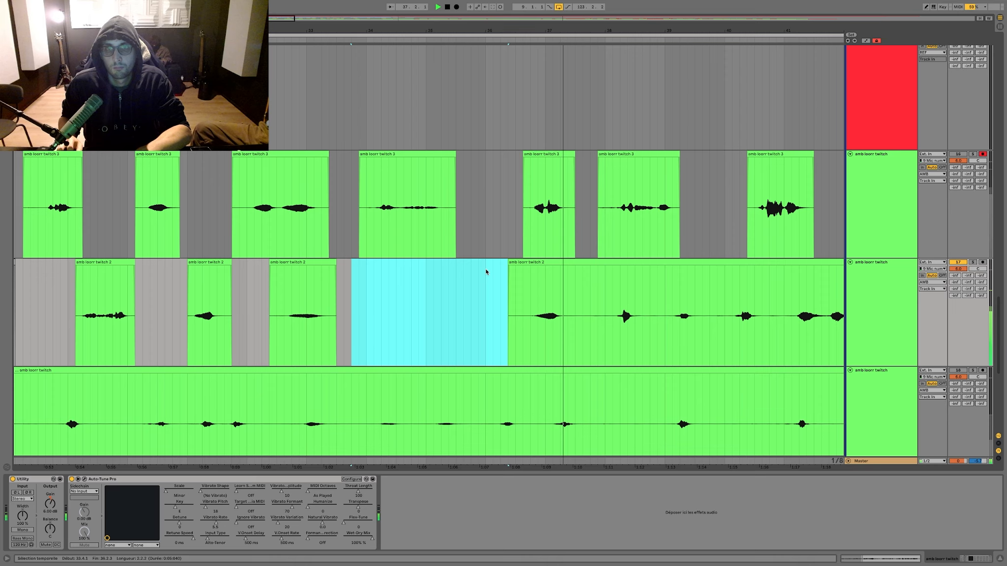
{"action": "left_click_drag", "start_coordinate": [456, 272], "coordinate": [515, 271]}
{"action": "key", "text": "Delete"}
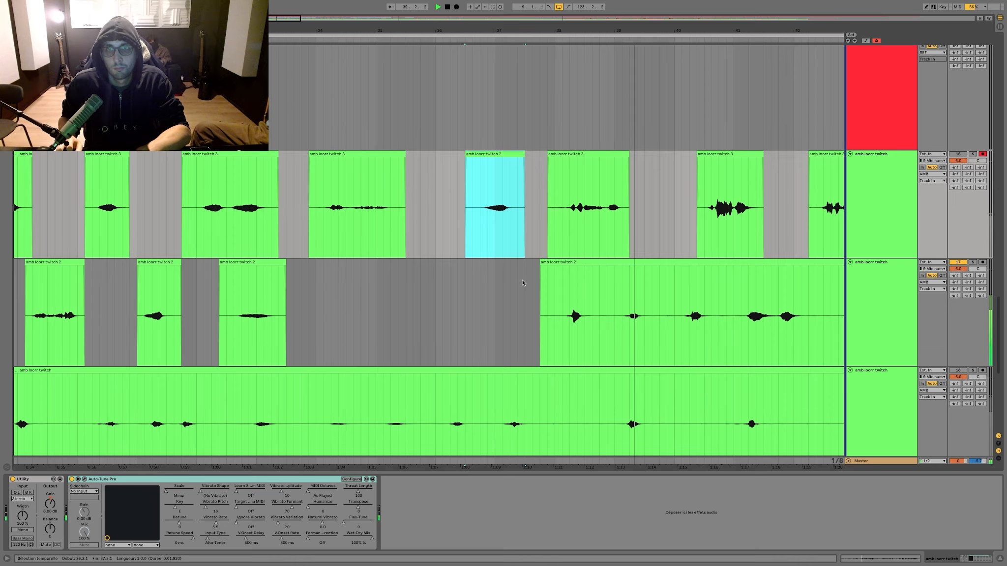
{"action": "scroll", "coordinate": [523, 282], "scroll_direction": "right", "scroll_amount": 3}
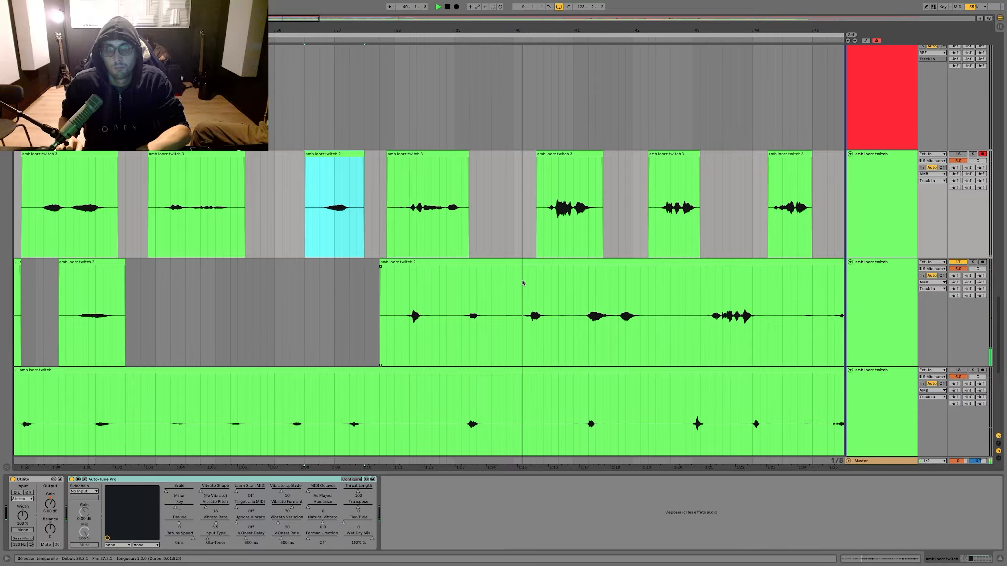
Step: Delete the second amb take from the silence in bar 40 to the phrase in bar 43, including the bar 41 phrases
{"action": "scroll", "coordinate": [523, 283], "scroll_direction": "right", "scroll_amount": 2}
{"action": "left_click_drag", "start_coordinate": [475, 295], "coordinate": [437, 295]}
{"action": "key", "text": "Delete"}
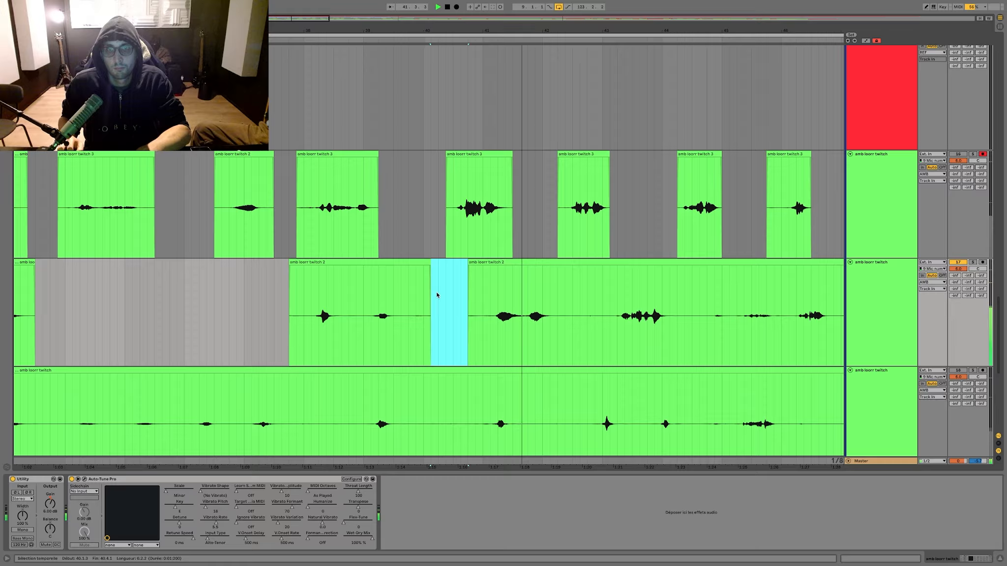
{"action": "scroll", "coordinate": [437, 295], "scroll_direction": "right", "scroll_amount": 2}
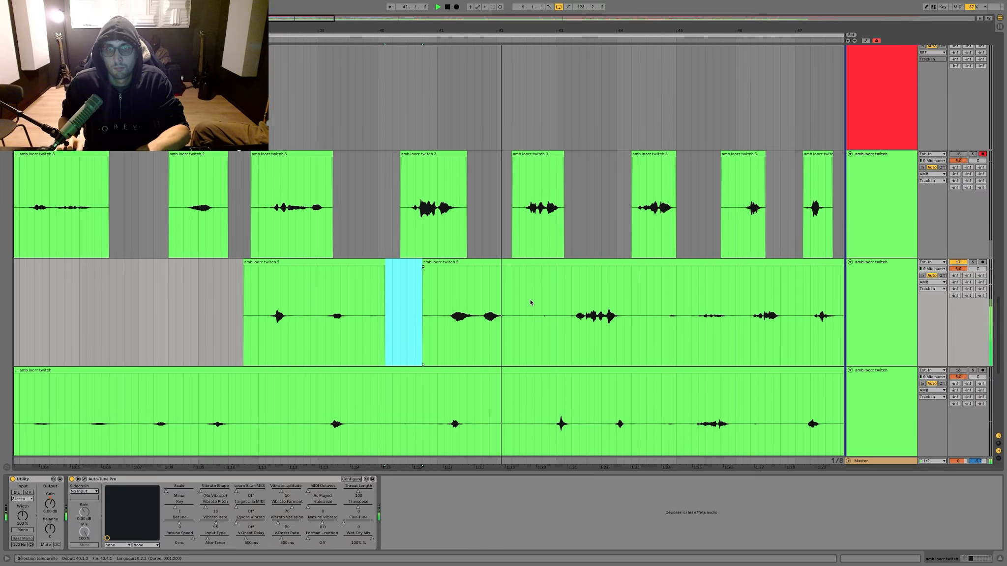
{"action": "left_click_drag", "start_coordinate": [530, 300], "coordinate": [423, 297]}
{"action": "key", "text": "Delete"}
{"action": "scroll", "coordinate": [521, 297], "scroll_direction": "right", "scroll_amount": 2}
{"action": "left_click_drag", "start_coordinate": [520, 297], "coordinate": [470, 295]}
{"action": "key", "text": "Delete"}
{"action": "scroll", "coordinate": [470, 295], "scroll_direction": "right", "scroll_amount": 2}
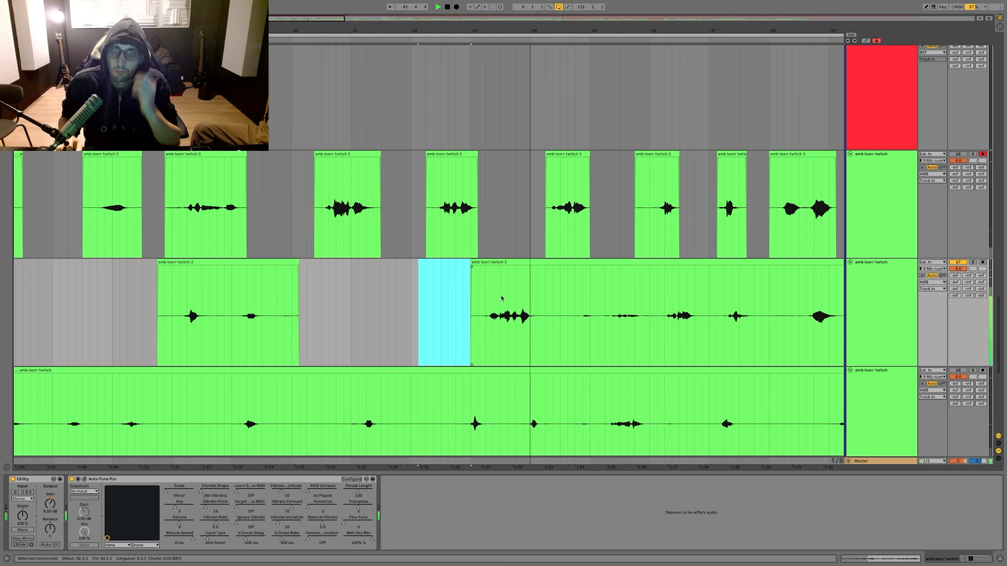
Step: Move the second amb take's bar 43 phrase onto the third take and deactivate the third take's clip just before it
{"action": "left_click_drag", "start_coordinate": [480, 262], "coordinate": [480, 256]}
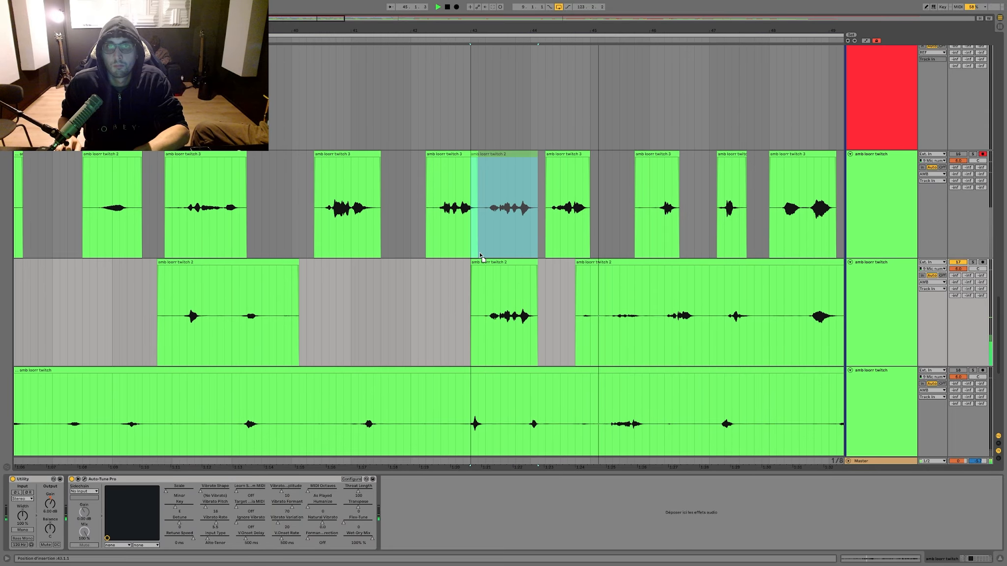
{"action": "left_click", "coordinate": [456, 180]}
{"action": "key", "text": "0"}
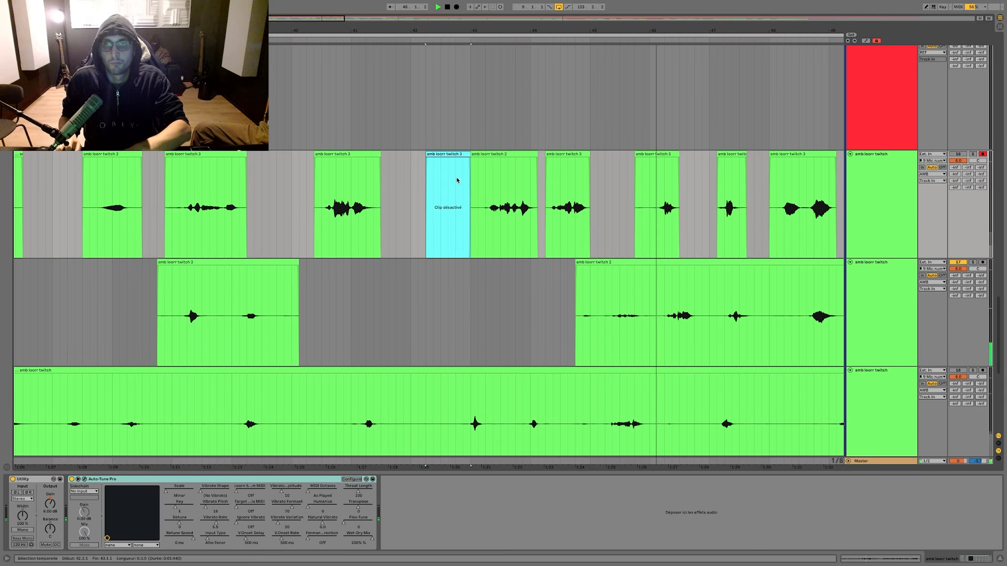
Step: Delete the second amb take's phrases from bar 44 up to bar 48.2
{"action": "scroll", "coordinate": [546, 306], "scroll_direction": "right", "scroll_amount": 2}
{"action": "scroll", "coordinate": [545, 306], "scroll_direction": "right", "scroll_amount": 1}
{"action": "key", "text": "Delete"}
{"action": "left_click_drag", "start_coordinate": [288, 300], "coordinate": [635, 297]}
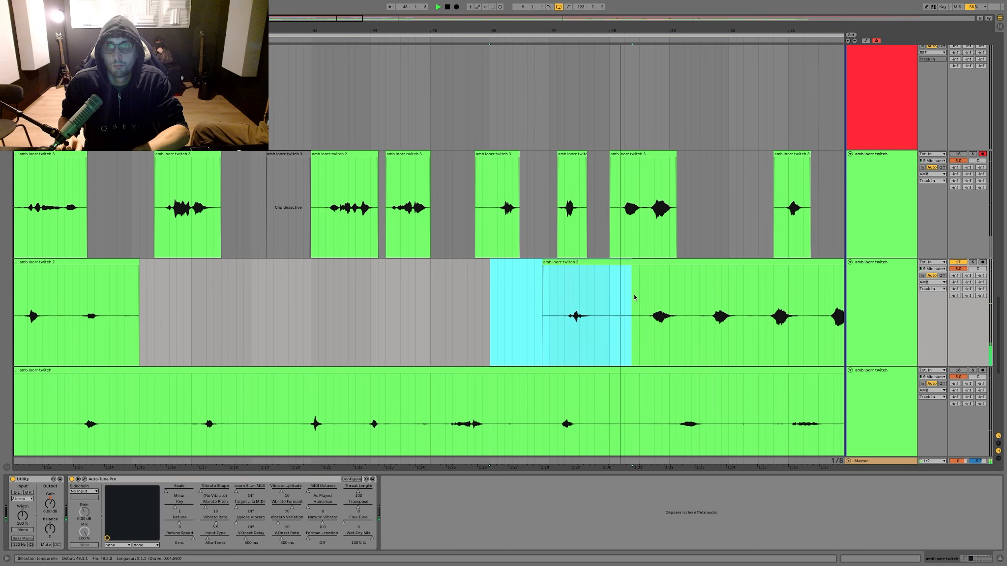
{"action": "key", "text": "Delete"}
{"action": "scroll", "coordinate": [635, 297], "scroll_direction": "right", "scroll_amount": 2}
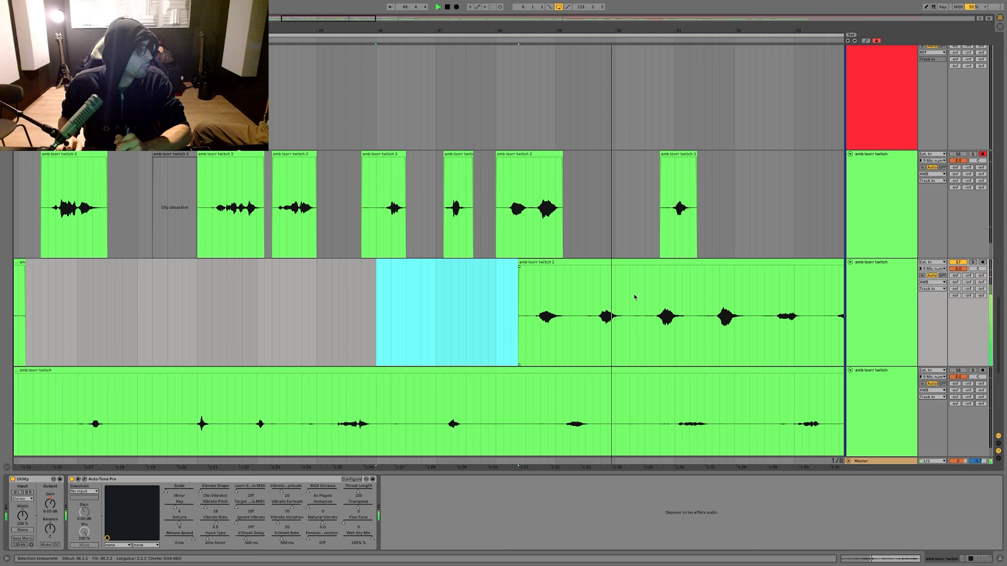
Step: Save the project and play the amb takes from bar 48
{"action": "key", "text": "space"}
{"action": "left_click", "coordinate": [443, 286]}
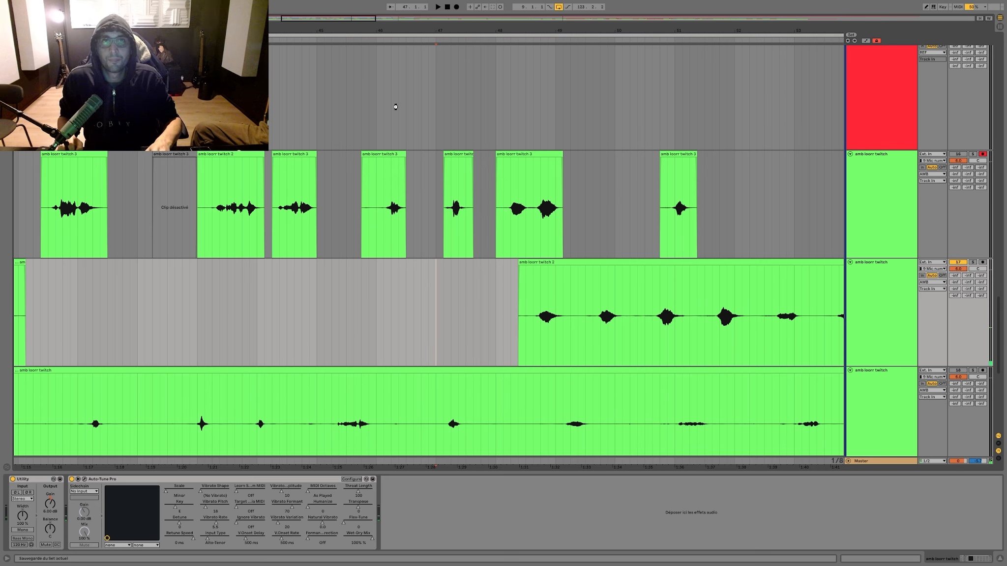
{"action": "key", "text": "ctrl+s"}
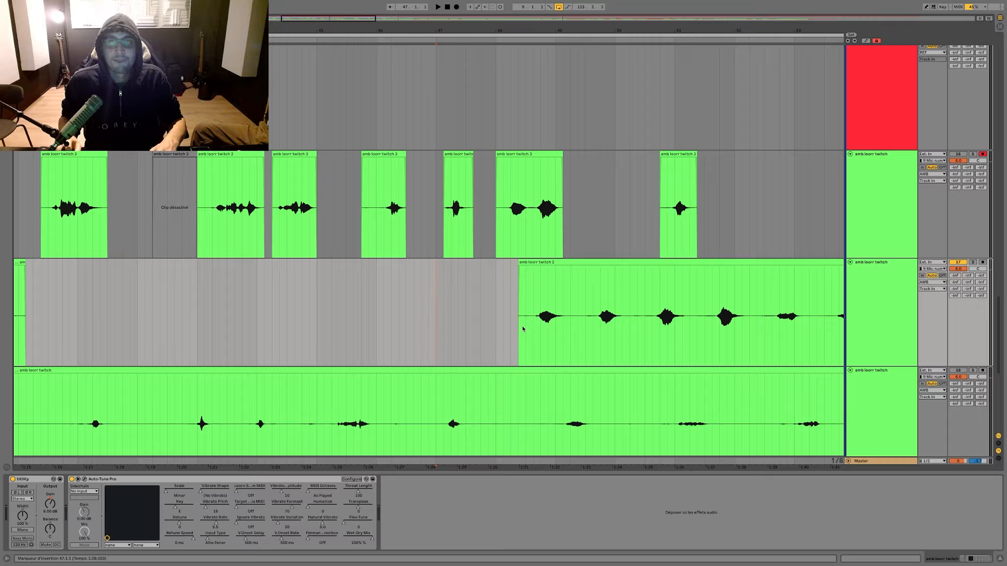
{"action": "left_click", "coordinate": [499, 305]}
{"action": "key", "text": "space"}
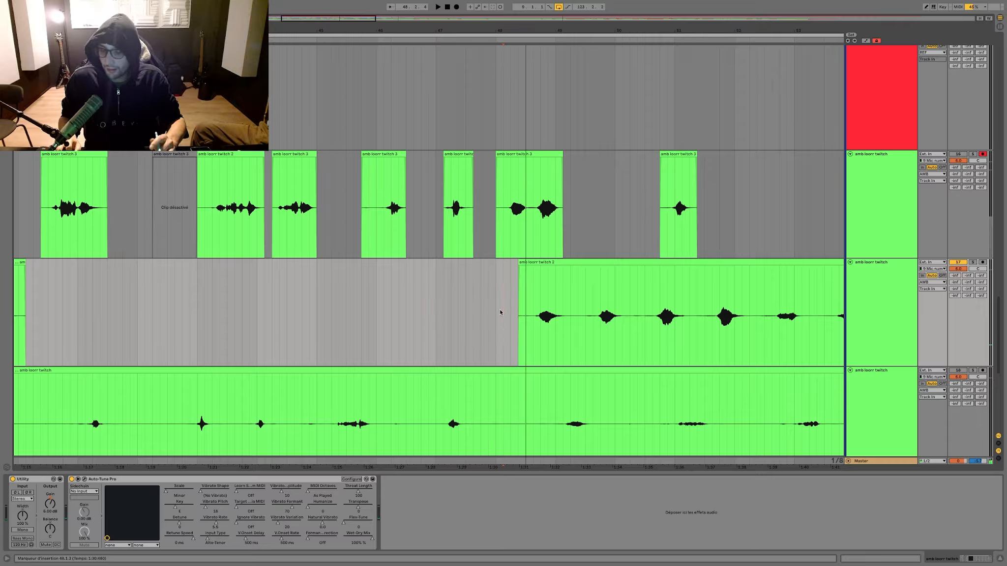
{"action": "left_click", "coordinate": [512, 309]}
{"action": "key", "text": "space"}
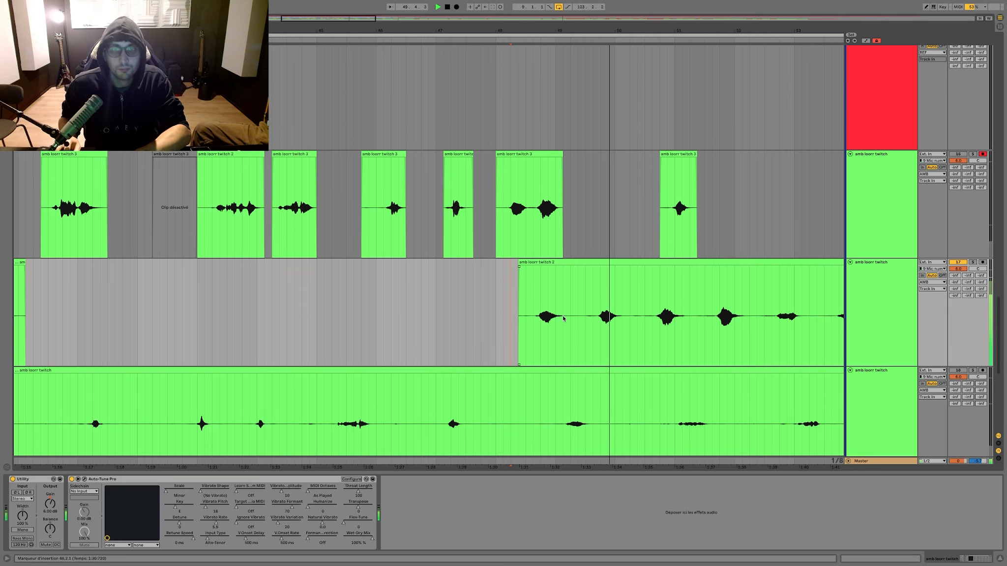
Step: Delete the second amb take's phrases in bars 48 and 49 and its short silence in bar 52
{"action": "left_click_drag", "start_coordinate": [571, 316], "coordinate": [378, 298]}
{"action": "key", "text": "Delete"}
{"action": "scroll", "coordinate": [475, 305], "scroll_direction": "right", "scroll_amount": 5}
{"action": "key", "text": "Delete"}
{"action": "left_click_drag", "start_coordinate": [595, 283], "coordinate": [613, 284]}
{"action": "key", "text": "Delete"}
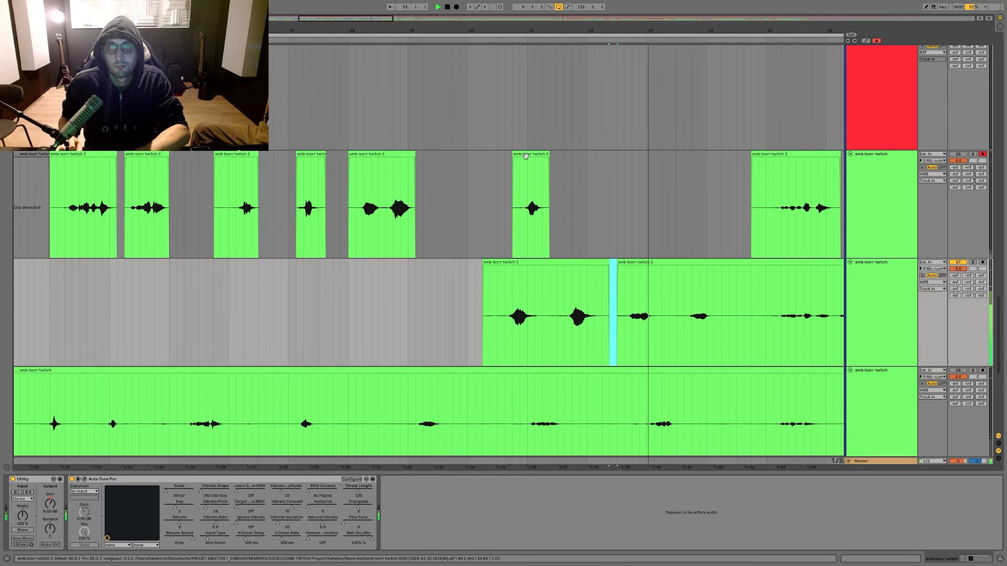
Step: Move the third amb take's bar 51 phrase onto the first take and replace it with the second take's phrases from bar 50 to 54.2
{"action": "left_click_drag", "start_coordinate": [535, 230], "coordinate": [534, 446]}
{"action": "left_click_drag", "start_coordinate": [750, 290], "coordinate": [730, 287]}
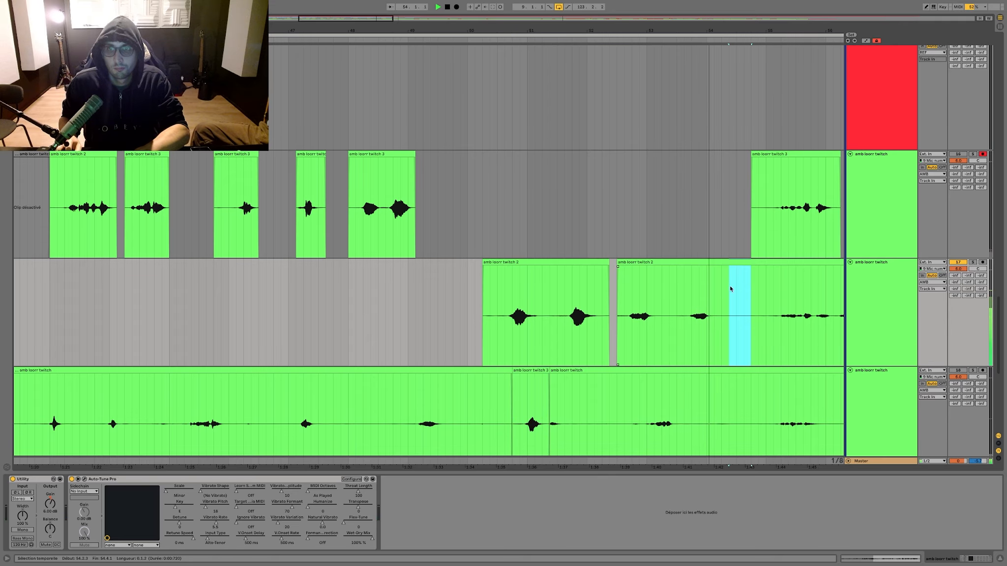
{"action": "key", "text": "Delete"}
{"action": "left_click", "coordinate": [679, 263]}
{"action": "left_click", "coordinate": [576, 263], "text": "shift"}
{"action": "left_click_drag", "start_coordinate": [576, 263], "coordinate": [577, 155]}
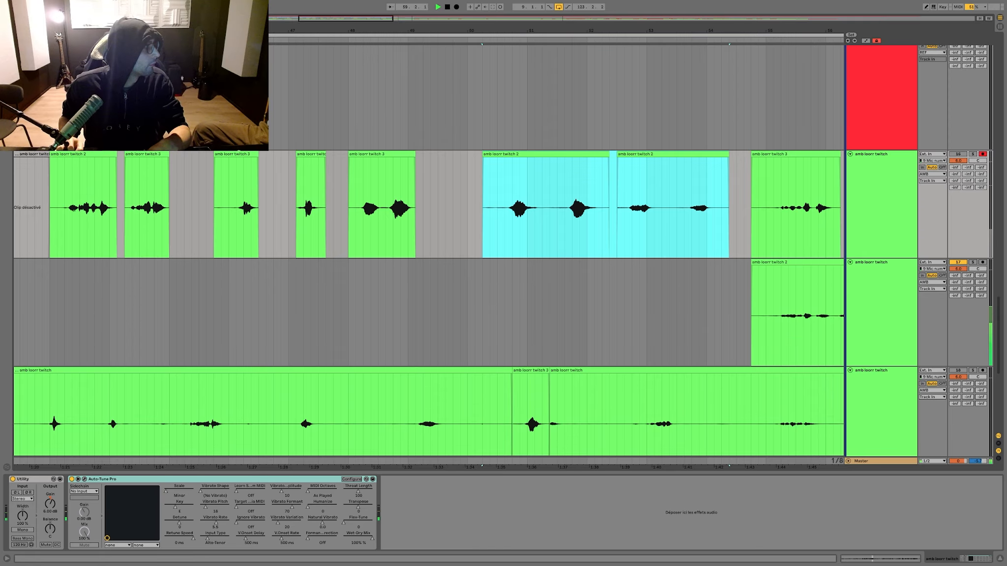
Step: Play from bar 54.3 and delete the second amb take from there up to bar 60
{"action": "key", "text": "space"}
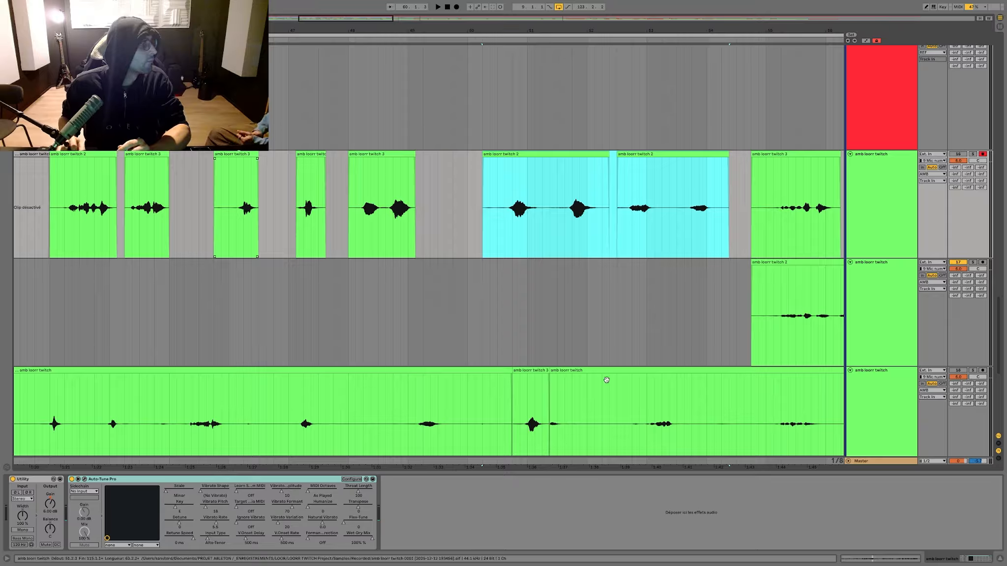
{"action": "left_click", "coordinate": [744, 314]}
{"action": "key", "text": "space"}
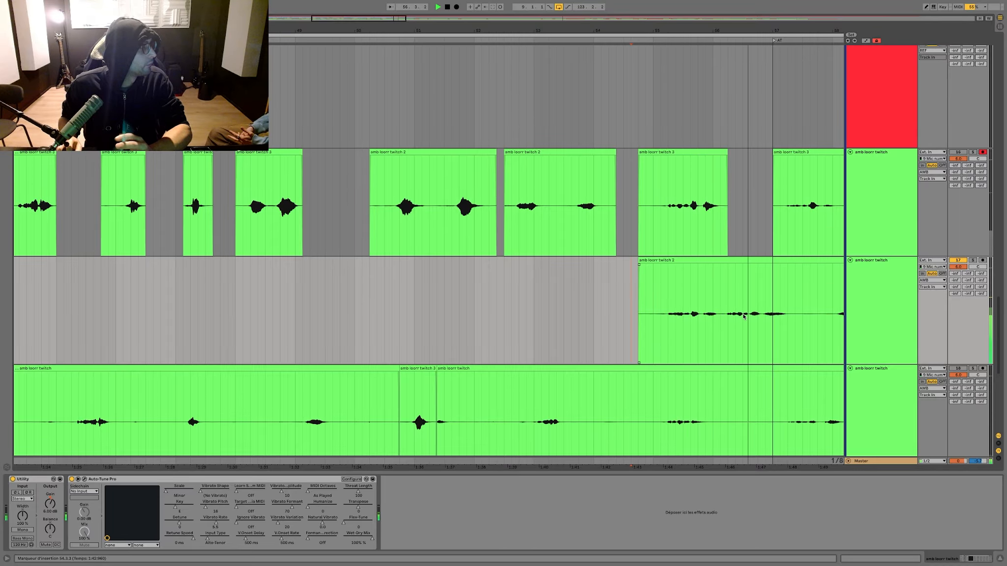
{"action": "left_click_drag", "start_coordinate": [743, 314], "coordinate": [411, 290]}
{"action": "key", "text": "Delete"}
{"action": "key", "text": "Delete"}
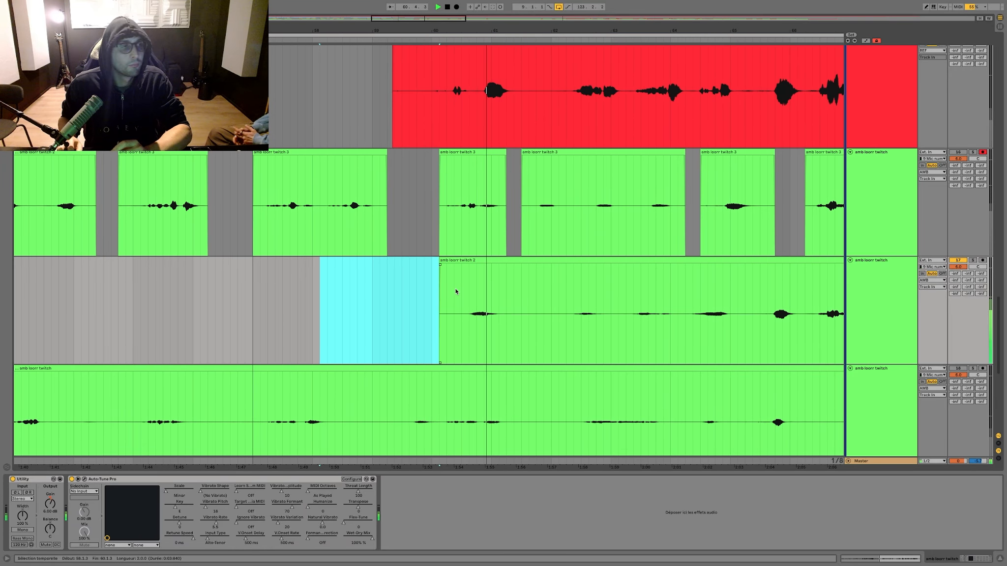
Step: Delete the second amb take's phrases from bar 60 up to bar 64
{"action": "left_click_drag", "start_coordinate": [417, 291], "coordinate": [544, 288]}
{"action": "key", "text": "Delete"}
{"action": "left_click", "coordinate": [435, 296]}
{"action": "key", "text": "Delete"}
{"action": "left_click_drag", "start_coordinate": [415, 298], "coordinate": [381, 301]}
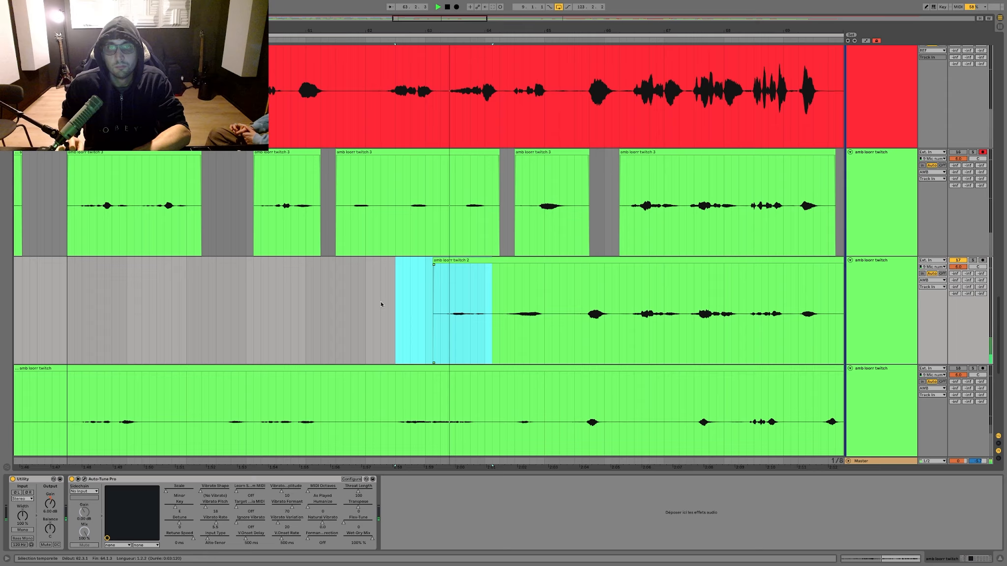
{"action": "key", "text": "Delete"}
Step: Delete the second amb take's phrases from bar 64 up to 66.1.4
{"action": "left_click_drag", "start_coordinate": [314, 298], "coordinate": [430, 294]}
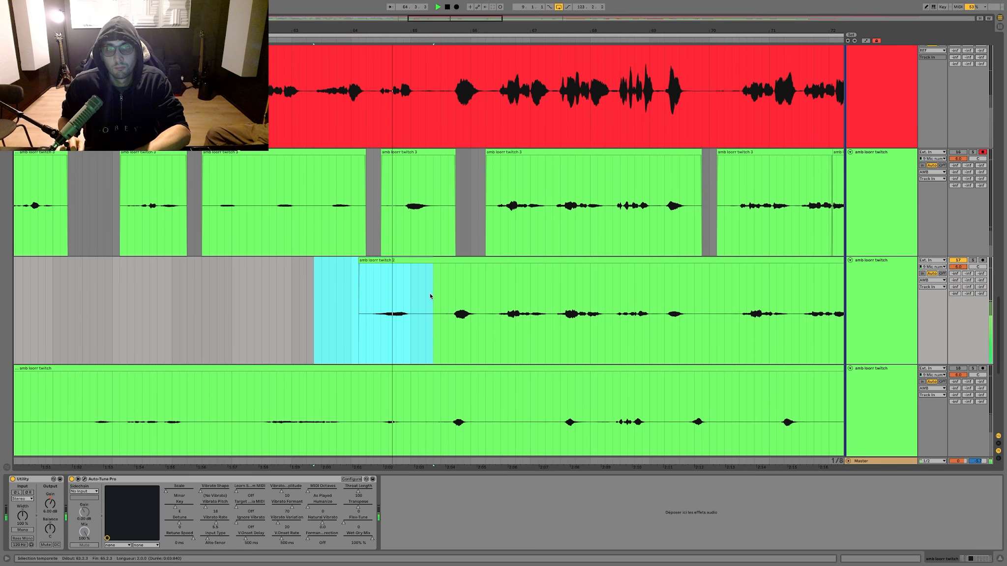
{"action": "key", "text": "Delete"}
{"action": "left_click_drag", "start_coordinate": [460, 31], "coordinate": [460, 63]}
{"action": "left_click_drag", "start_coordinate": [546, 298], "coordinate": [286, 299]}
{"action": "key", "text": "Delete"}
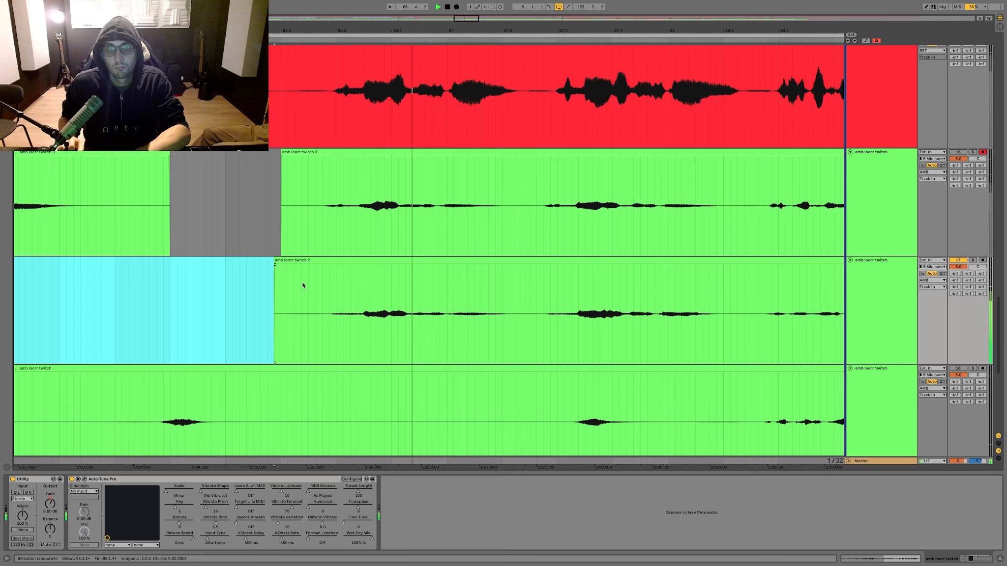
{"action": "key", "text": "minus"}
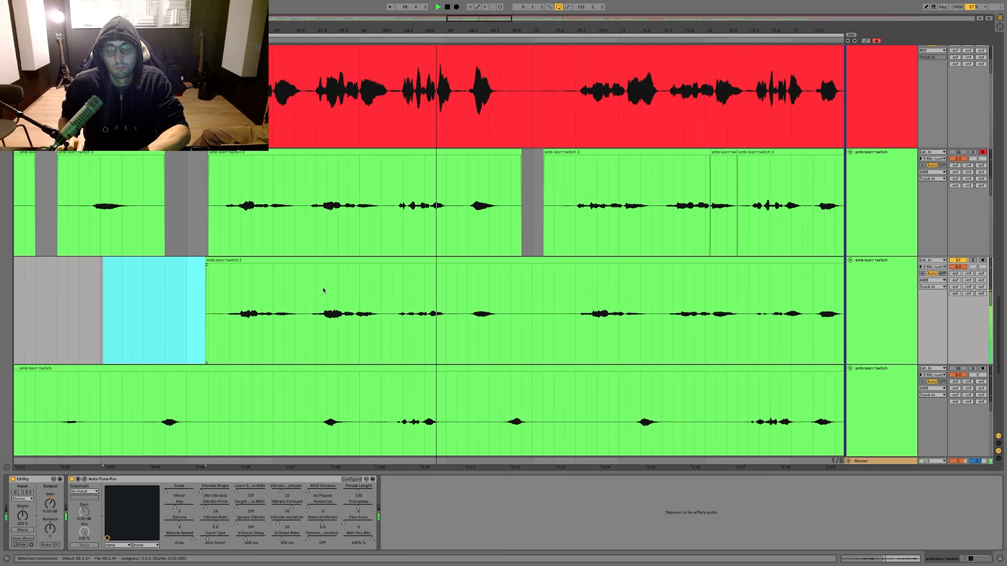
Step: Delete the second amb take from bar 68.2 to bar 70, including the phrase in bar 69
{"action": "left_click_drag", "start_coordinate": [364, 290], "coordinate": [428, 289]}
{"action": "key", "text": "Delete"}
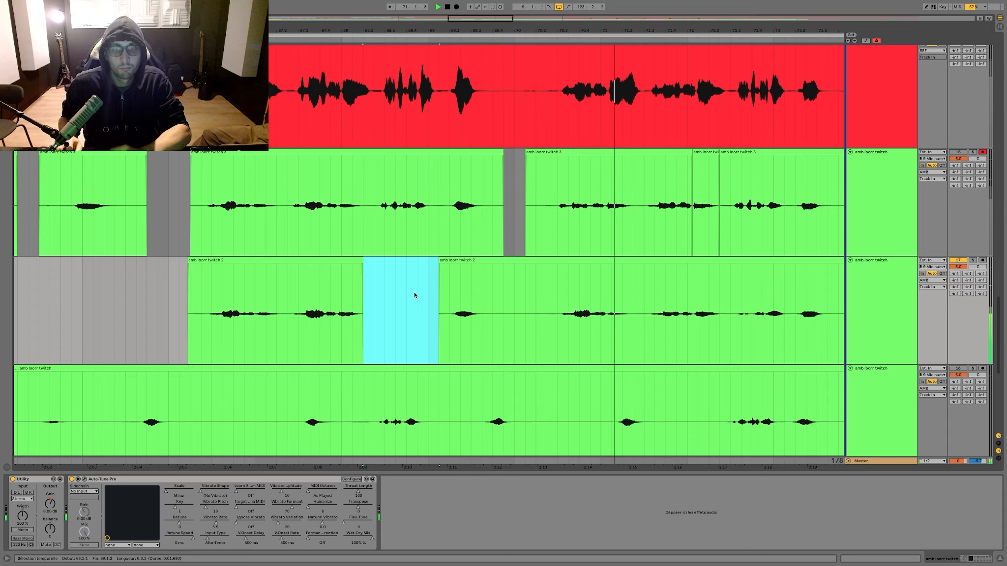
{"action": "left_click_drag", "start_coordinate": [414, 292], "coordinate": [528, 292]}
{"action": "key", "text": "Delete"}
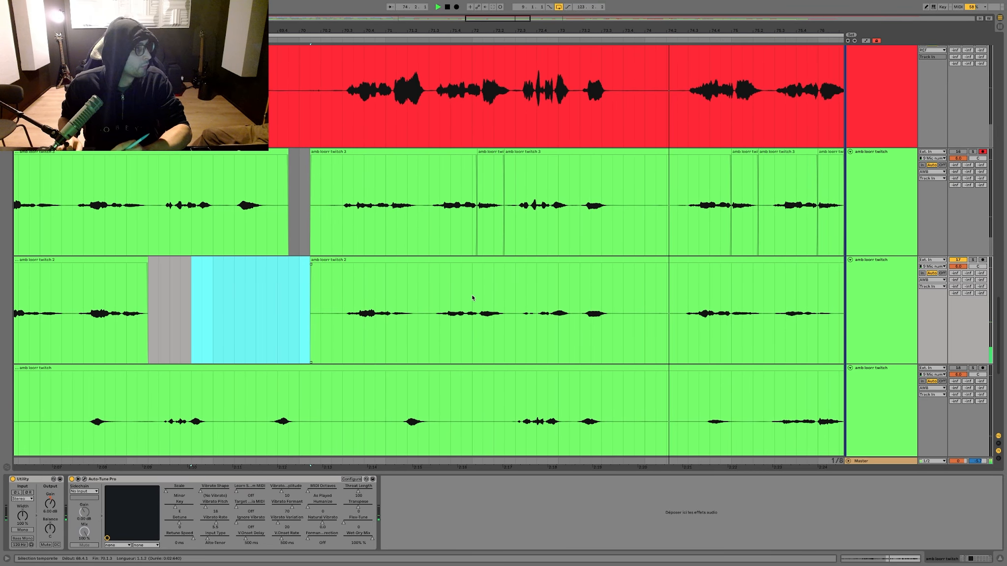
Step: Delete the second amb take's silence from bar 73.4 to 74.2.3 and its phrase from 75.2.3 to bar 76.2
{"action": "left_click_drag", "start_coordinate": [625, 297], "coordinate": [674, 289]}
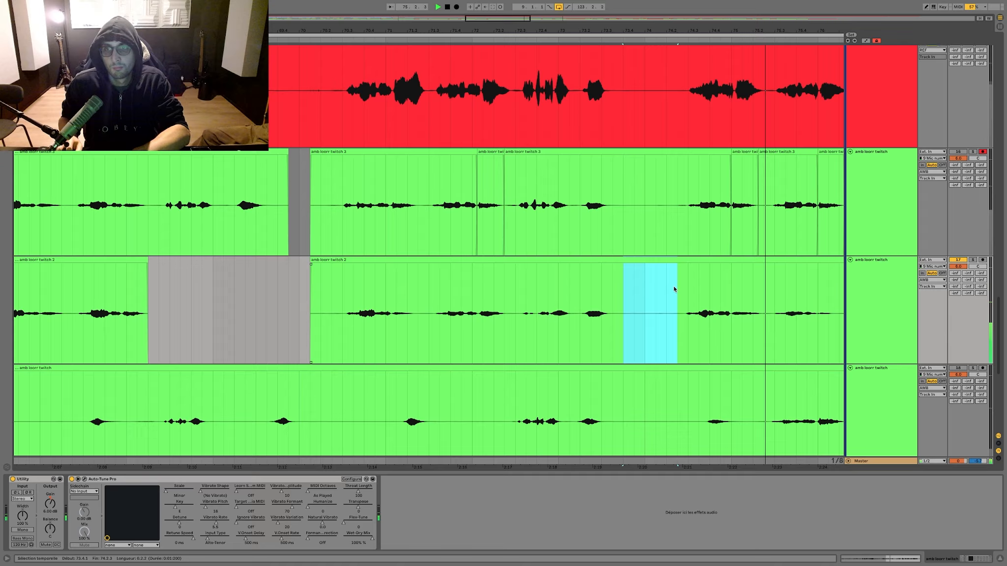
{"action": "key", "text": "Delete"}
{"action": "scroll", "coordinate": [674, 289], "scroll_direction": "right", "scroll_amount": 1}
{"action": "scroll", "coordinate": [674, 289], "scroll_direction": "right", "scroll_amount": 1}
{"action": "left_click_drag", "start_coordinate": [543, 293], "coordinate": [617, 291]}
{"action": "key", "text": "Delete"}
Step: Move the second amb take's phrase from 74.2.3 to 75.2.3 onto the third take, and delete the second take's following phrases up to bar 78.3
{"action": "left_click", "coordinate": [452, 259]}
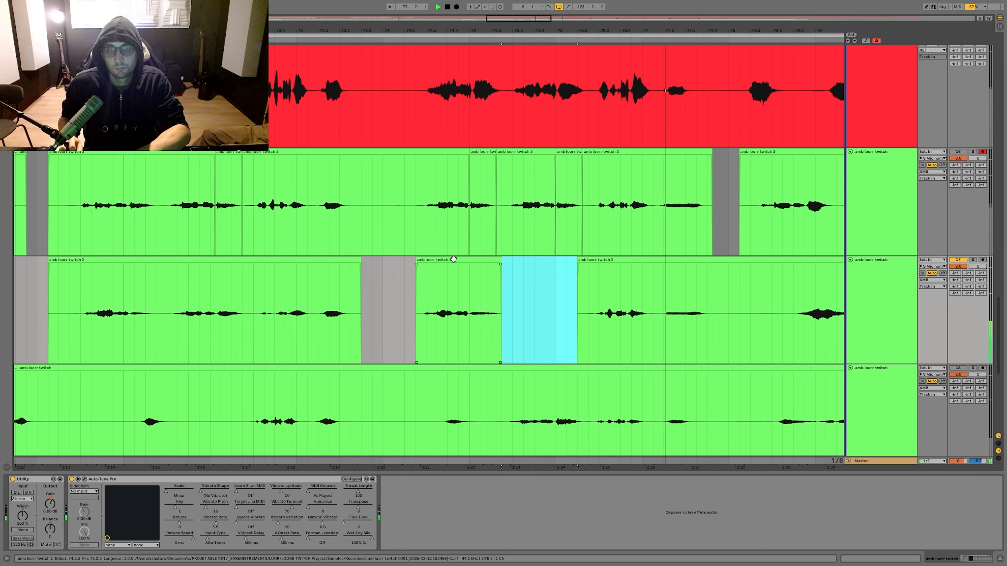
{"action": "left_click_drag", "start_coordinate": [453, 260], "coordinate": [452, 250]}
{"action": "left_click_drag", "start_coordinate": [461, 293], "coordinate": [731, 307]}
{"action": "key", "text": "Delete"}
{"action": "scroll", "coordinate": [673, 310], "scroll_direction": "right", "scroll_amount": 3}
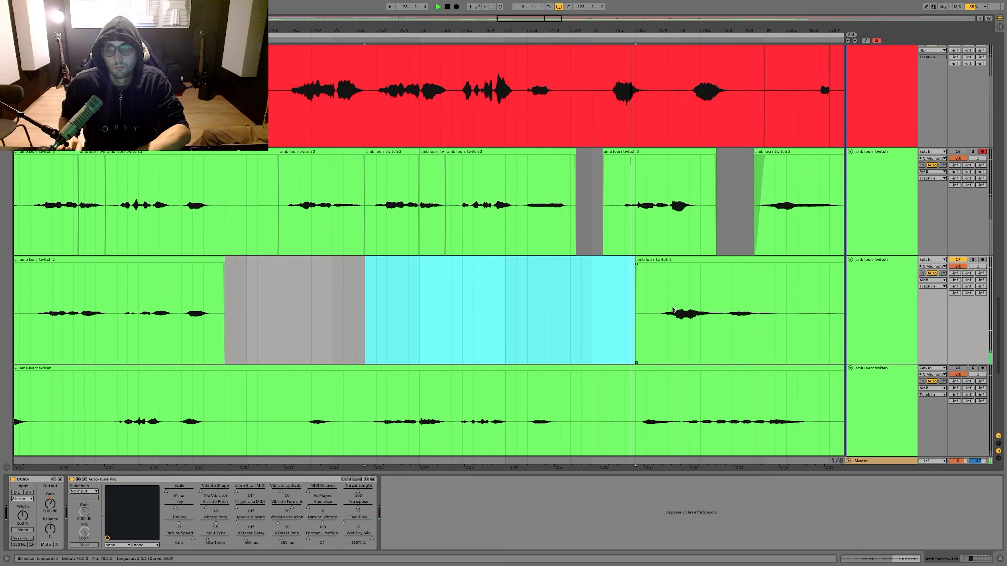
Step: Delete the second amb take's phrase from bar 81 to bar 83
{"action": "scroll", "coordinate": [672, 308], "scroll_direction": "right", "scroll_amount": 5}
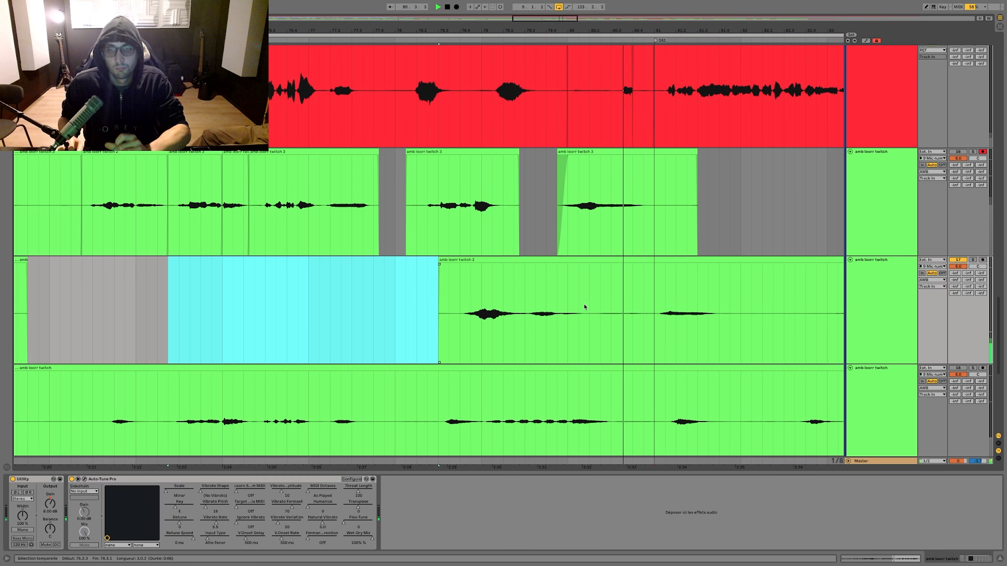
{"action": "scroll", "coordinate": [585, 306], "scroll_direction": "right", "scroll_amount": 2}
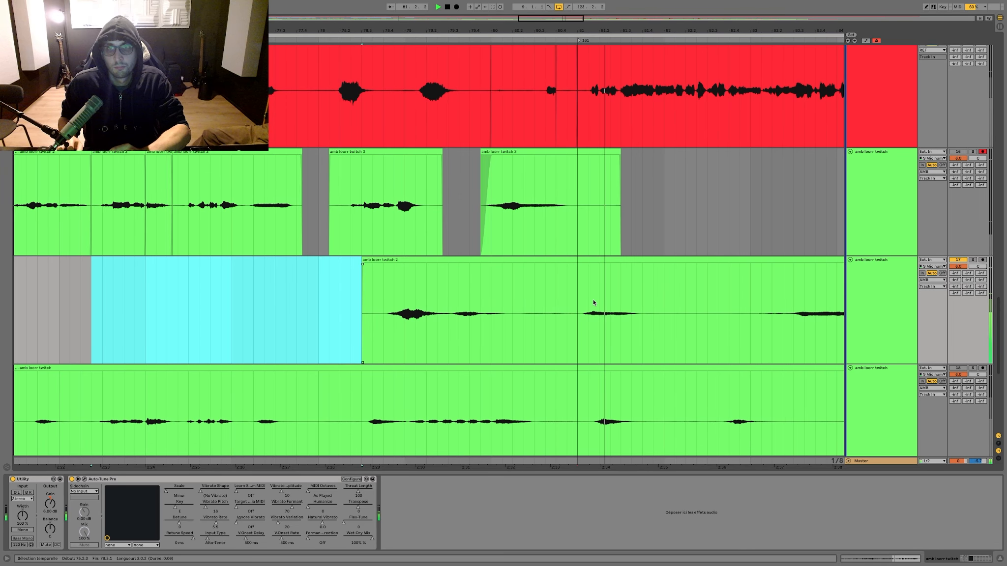
{"action": "left_click_drag", "start_coordinate": [579, 300], "coordinate": [761, 289]}
{"action": "key", "text": "Delete"}
{"action": "scroll", "coordinate": [749, 289], "scroll_direction": "right", "scroll_amount": 4}
{"action": "scroll", "coordinate": [627, 290], "scroll_direction": "up", "scroll_amount": 1}
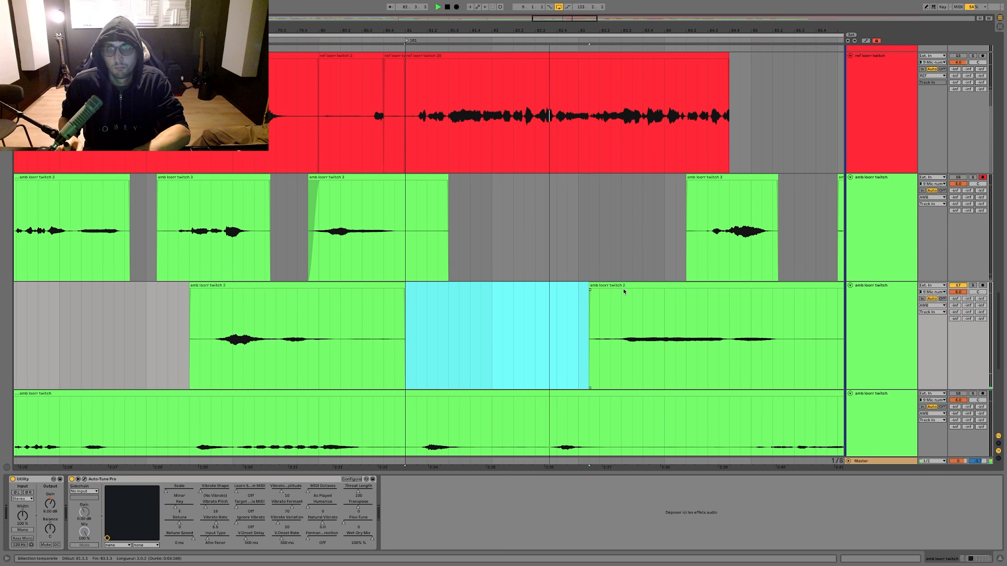
Step: Select the two ref tracks holding the clips after bar 81 and lower their volume slightly
{"action": "scroll", "coordinate": [623, 289], "scroll_direction": "down", "scroll_amount": 3}
{"action": "scroll", "coordinate": [623, 289], "scroll_direction": "up", "scroll_amount": 4}
{"action": "key", "text": "minus"}
{"action": "key", "text": "minus"}
{"action": "scroll", "coordinate": [769, 292], "scroll_direction": "up", "scroll_amount": 11}
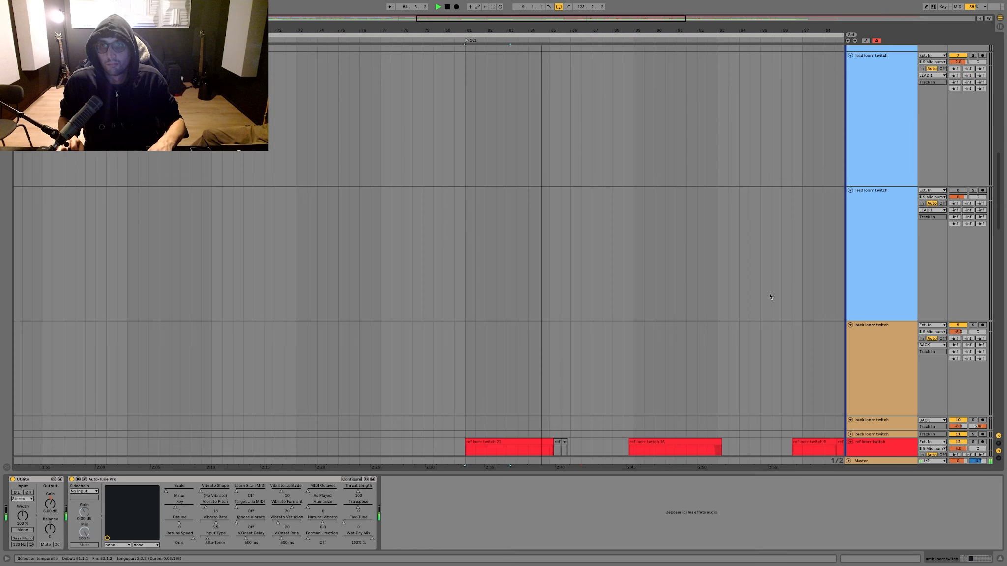
{"action": "scroll", "coordinate": [767, 295], "scroll_direction": "down", "scroll_amount": 3}
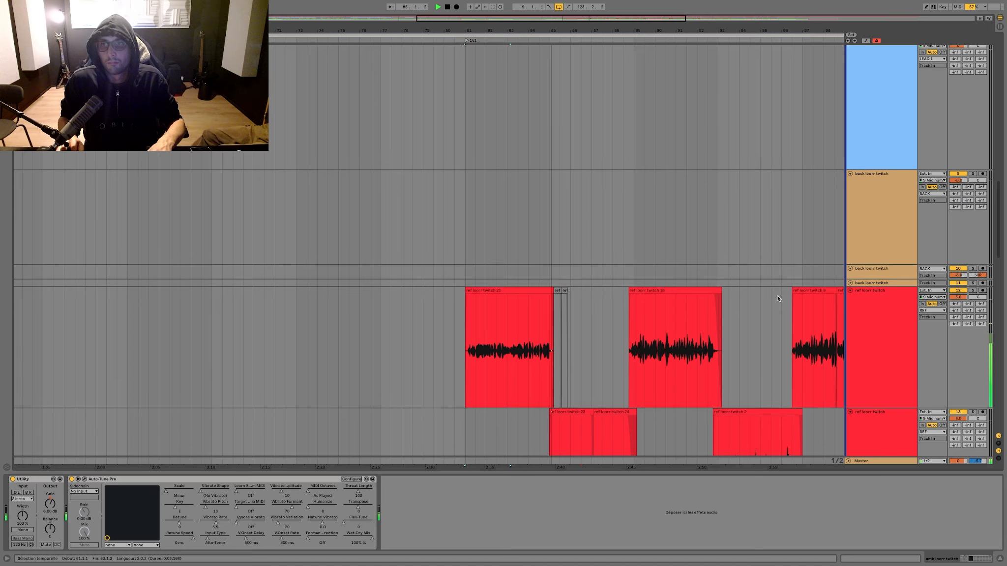
{"action": "left_click", "coordinate": [923, 409]}
{"action": "left_click_drag", "start_coordinate": [958, 392], "coordinate": [958, 395]}
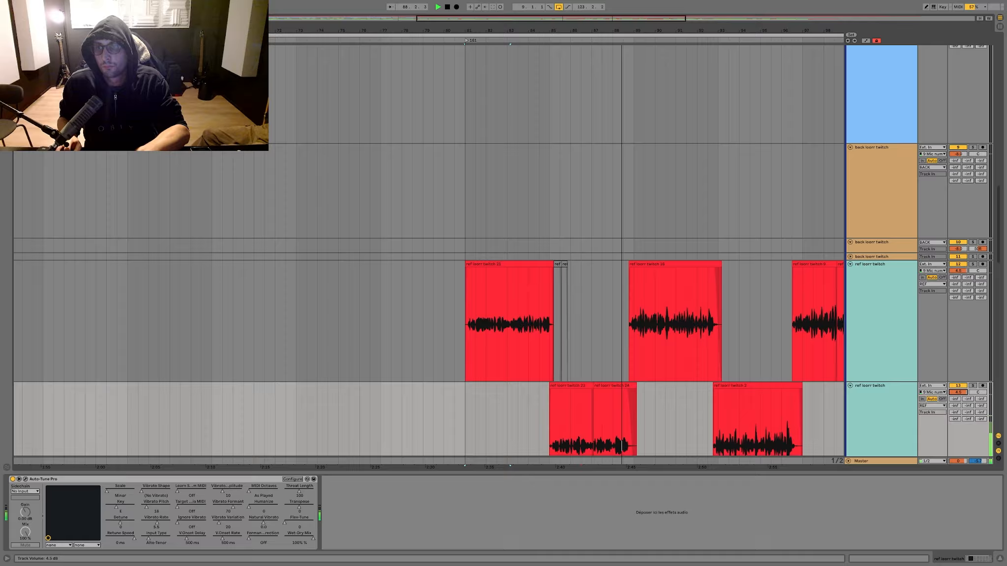
{"action": "scroll", "coordinate": [623, 446], "scroll_direction": "down", "scroll_amount": 10}
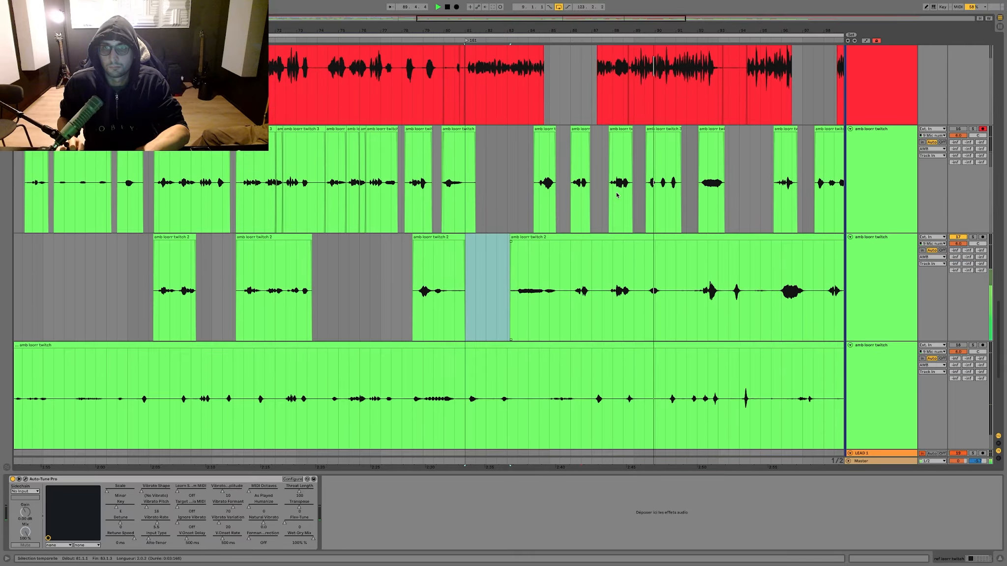
Step: Delete the second amb take's phrases in bars 86 and 88 and the stretch from bar 90.4 to 93.2
{"action": "scroll", "coordinate": [625, 195], "scroll_direction": "up", "scroll_amount": 5}
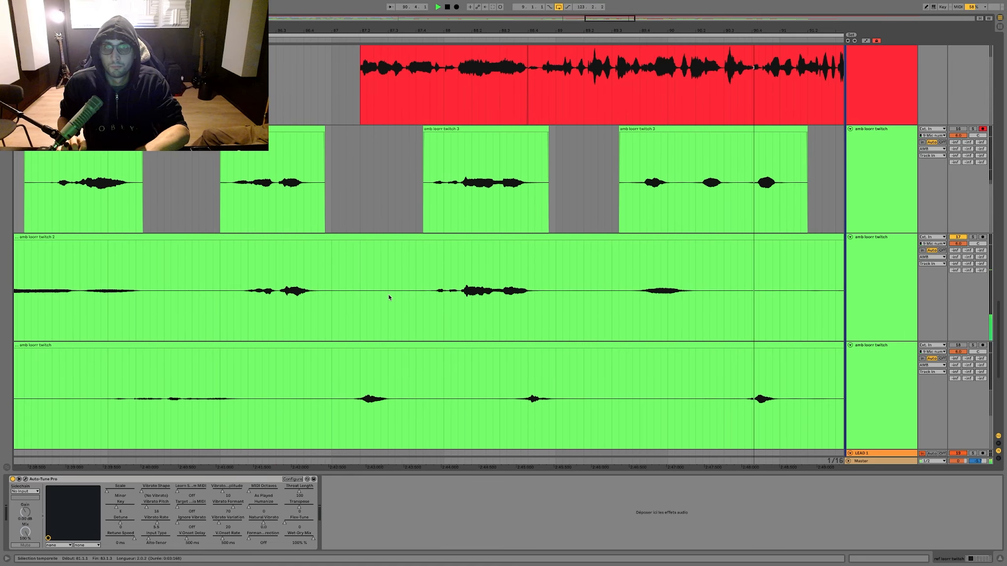
{"action": "key", "text": "Delete"}
{"action": "scroll", "coordinate": [532, 272], "scroll_direction": "right", "scroll_amount": 7}
{"action": "left_click_drag", "start_coordinate": [388, 297], "coordinate": [651, 272]}
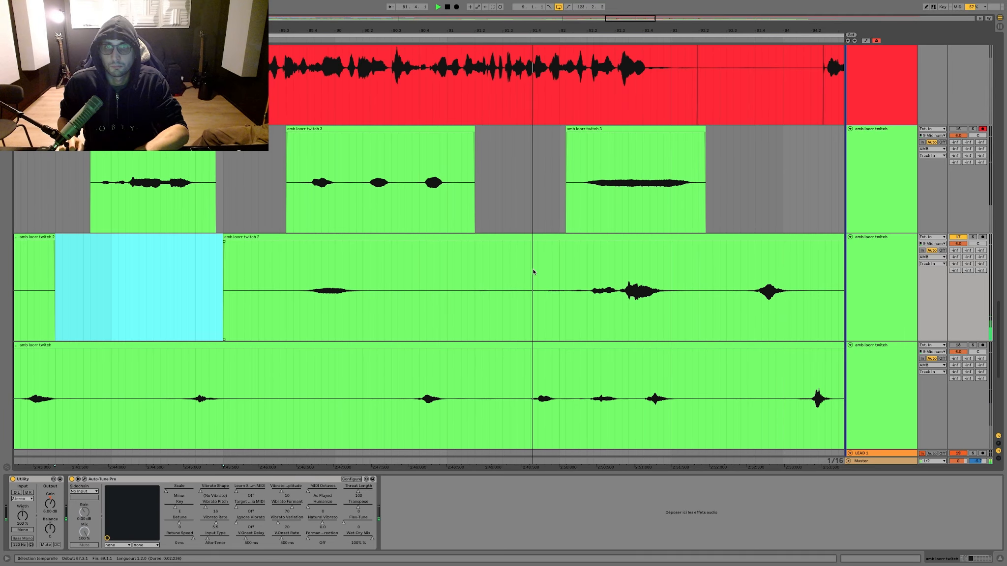
{"action": "key", "text": "Delete"}
{"action": "scroll", "coordinate": [427, 264], "scroll_direction": "right", "scroll_amount": 2}
{"action": "key", "text": "Delete"}
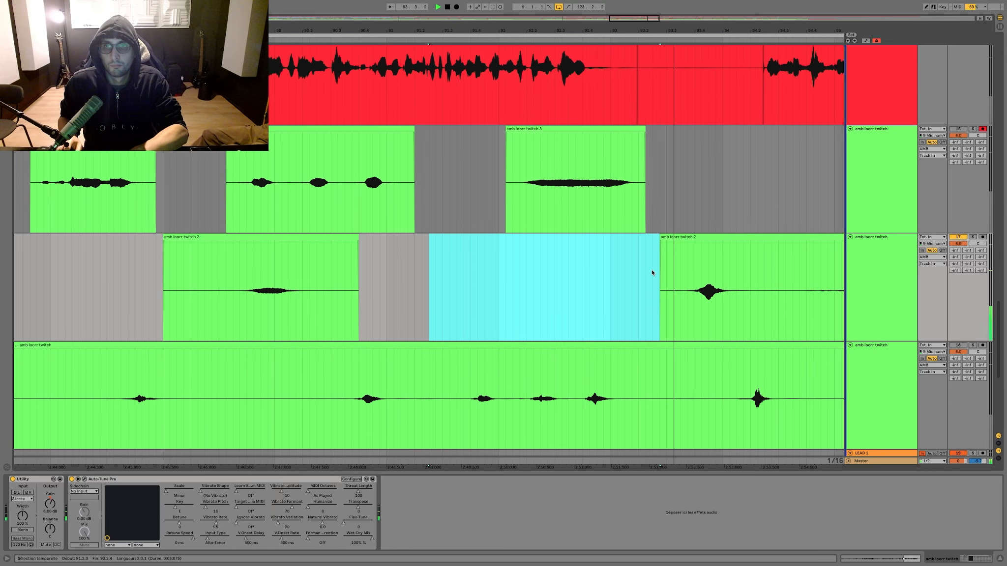
Step: Delete the second amb take from bar 94.2 up to bar 97.3
{"action": "scroll", "coordinate": [651, 271], "scroll_direction": "right", "scroll_amount": 4}
{"action": "left_click_drag", "start_coordinate": [508, 270], "coordinate": [601, 270]}
{"action": "left_click_drag", "start_coordinate": [767, 254], "coordinate": [639, 246]}
{"action": "key", "text": "Delete"}
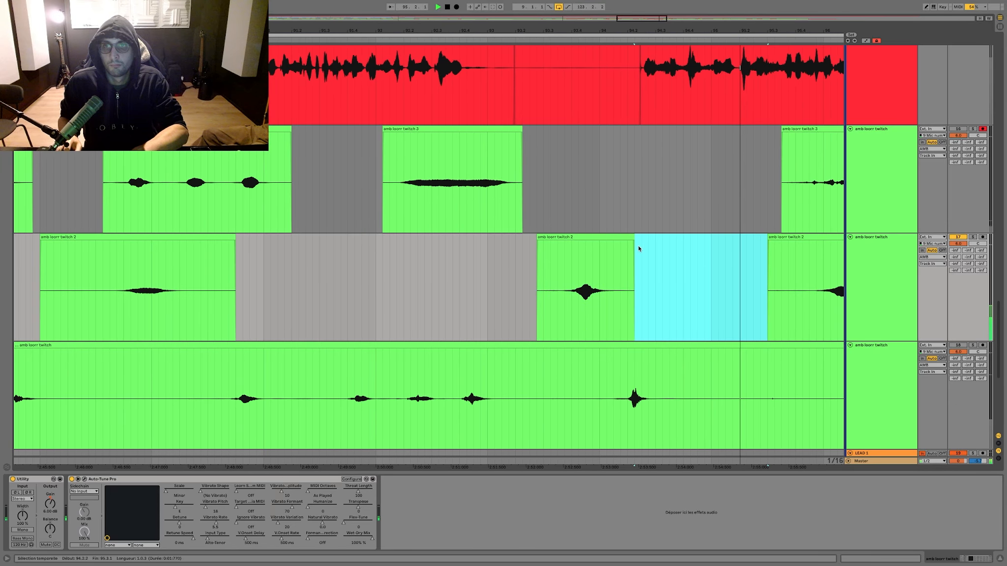
{"action": "scroll", "coordinate": [638, 248], "scroll_direction": "right", "scroll_amount": 4}
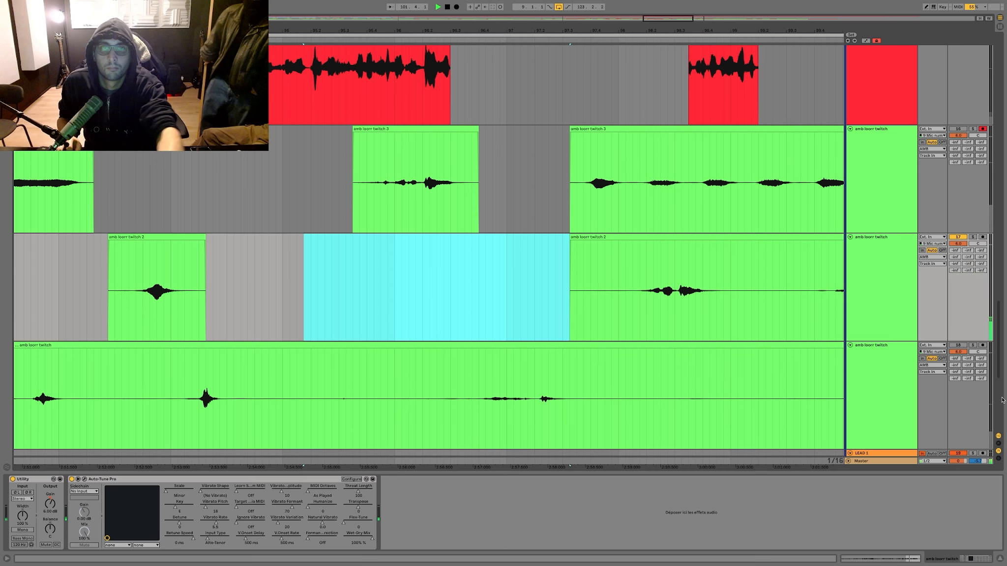
Step: Play from bar 97.4 and delete the second amb take's phrase from bar 97.3 to 99.2 and its short silence in bar 101
{"action": "left_click", "coordinate": [522, 318]}
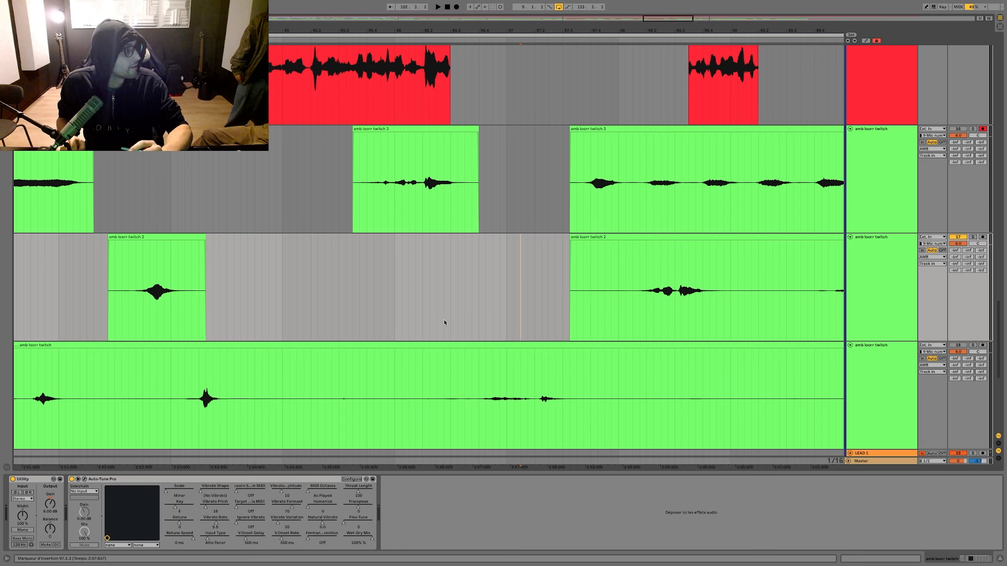
{"action": "left_click", "coordinate": [601, 261]}
{"action": "key", "text": "space"}
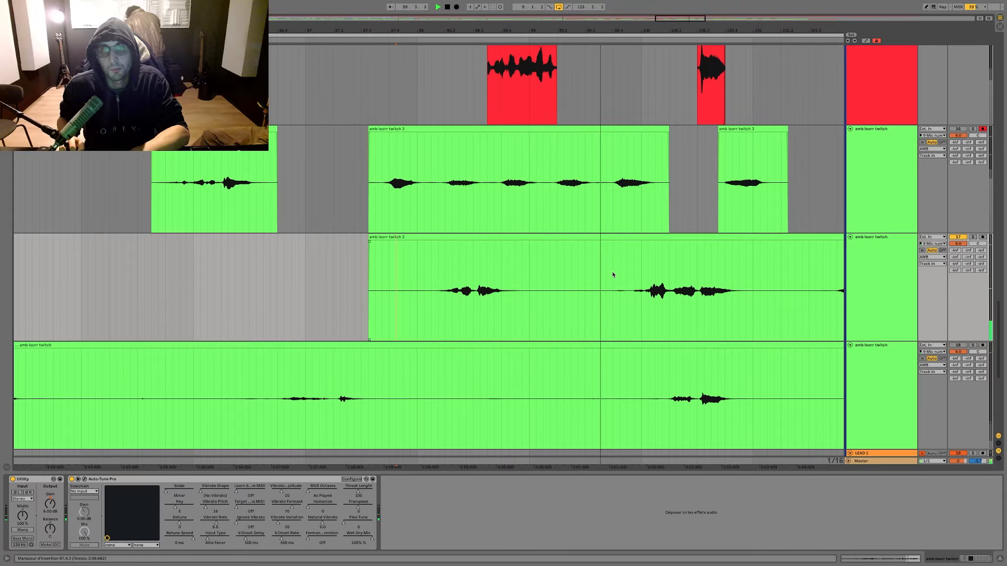
{"action": "key", "text": "Delete"}
{"action": "mouse_move", "coordinate": [585, 276]}
{"action": "left_mouse_down"}
{"action": "mouse_move", "coordinate": [247, 278]}
{"action": "mouse_move", "coordinate": [596, 278]}
{"action": "left_mouse_up"}
{"action": "key", "text": "Delete"}
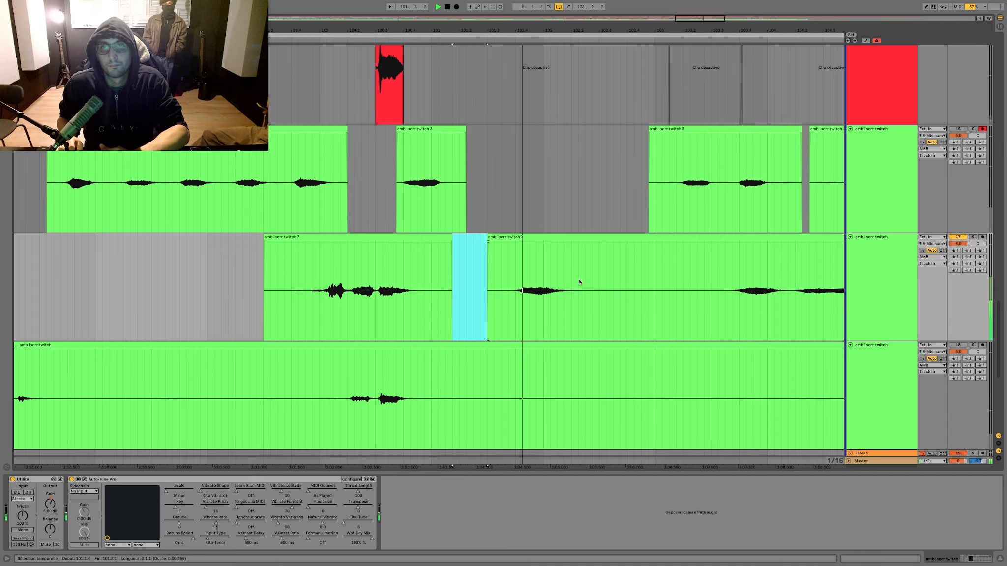
Step: Delete the second amb take from bar 99 into bar 105, plus its short silences in bars 107 and 109
{"action": "left_click_drag", "start_coordinate": [613, 286], "coordinate": [228, 286]}
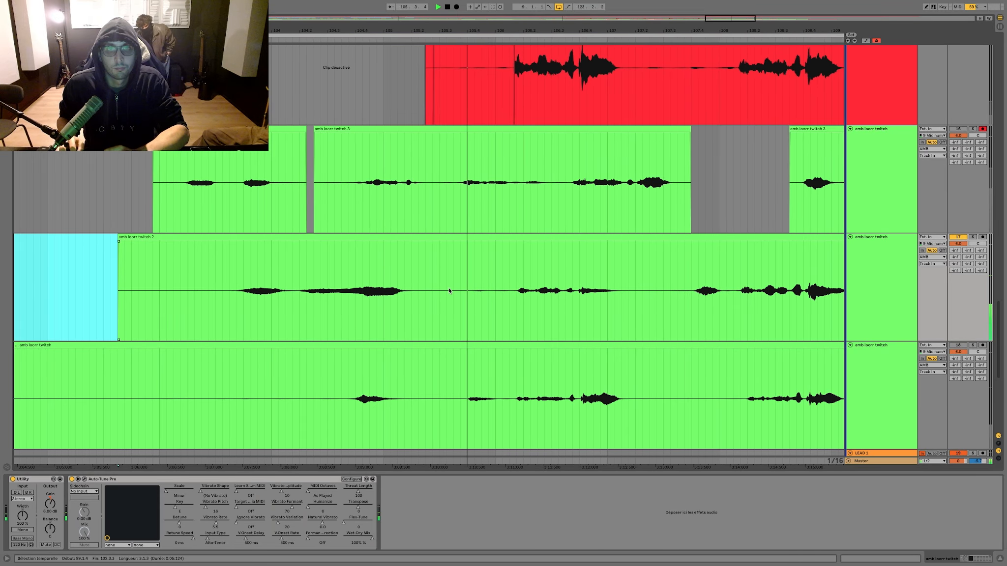
{"action": "left_click_drag", "start_coordinate": [566, 276], "coordinate": [687, 273]}
{"action": "key", "text": "Delete"}
{"action": "key", "text": "Delete"}
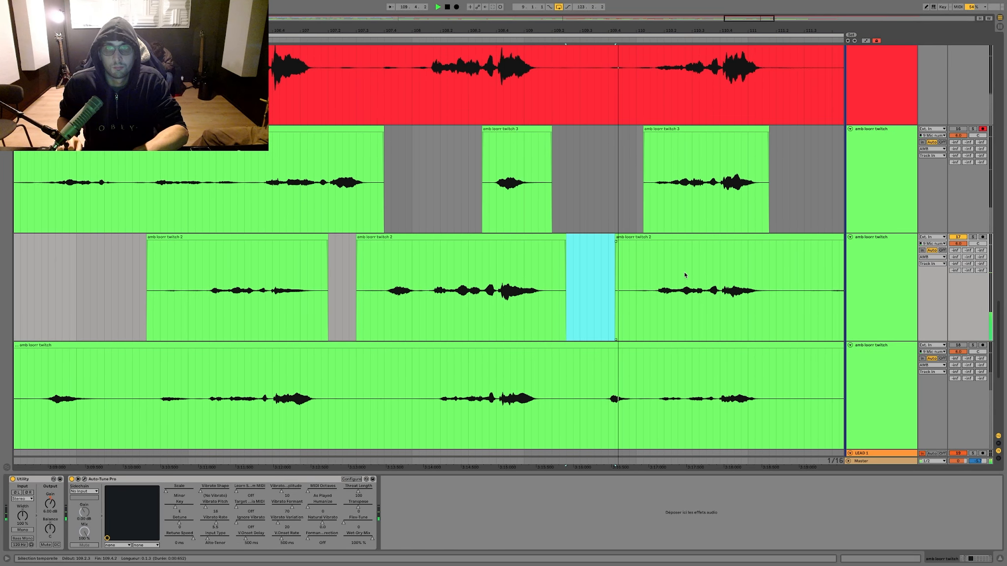
Step: Delete the second amb take's short stretch in bar 111, just before its last phrase
{"action": "scroll", "coordinate": [412, 243], "scroll_direction": "down", "scroll_amount": 3}
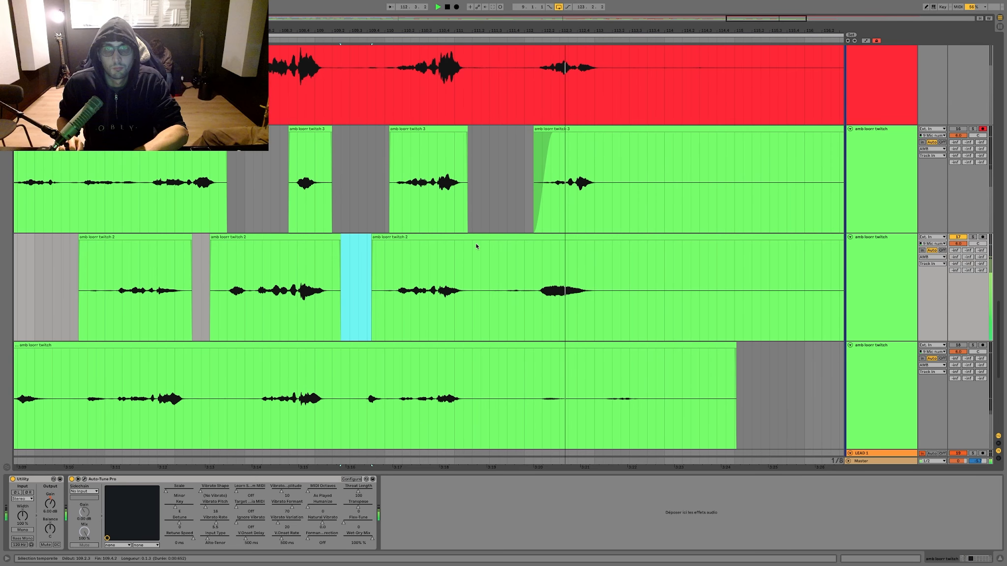
{"action": "left_click_drag", "start_coordinate": [481, 248], "coordinate": [513, 257]}
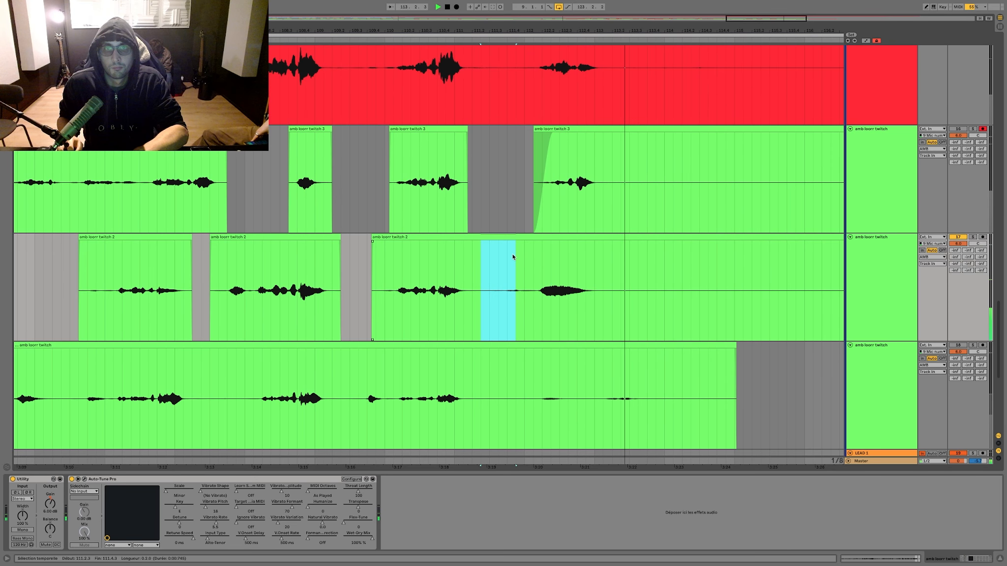
{"action": "key", "text": "Delete"}
Step: Move the second amb take's three phrases between bars 105 and 111 onto the third amb take, replacing its phrases there
{"action": "left_click", "coordinate": [425, 238]}
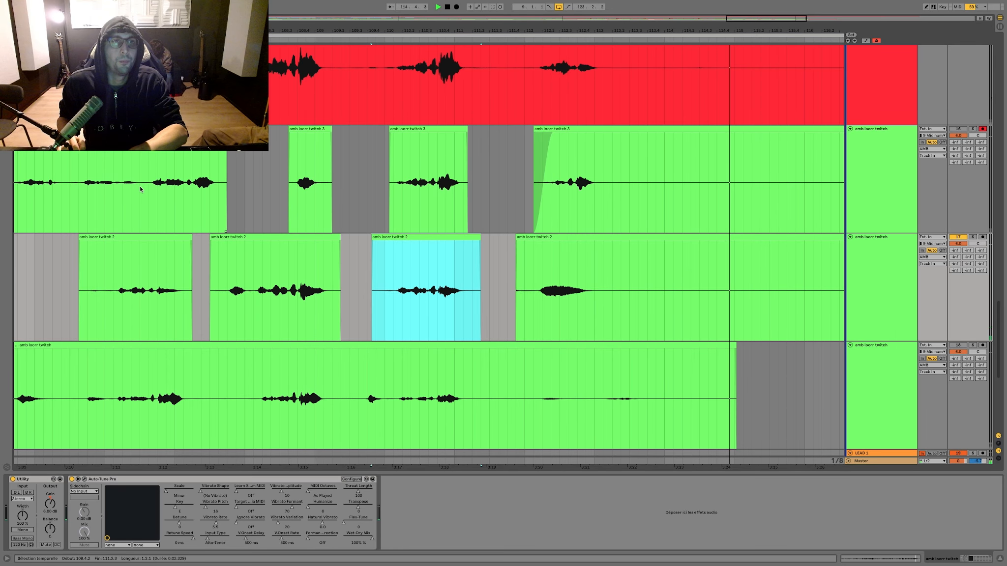
{"action": "key", "text": "super+z"}
{"action": "left_click", "coordinate": [156, 237], "text": "shift"}
{"action": "left_click_drag", "start_coordinate": [156, 237], "coordinate": [148, 232]}
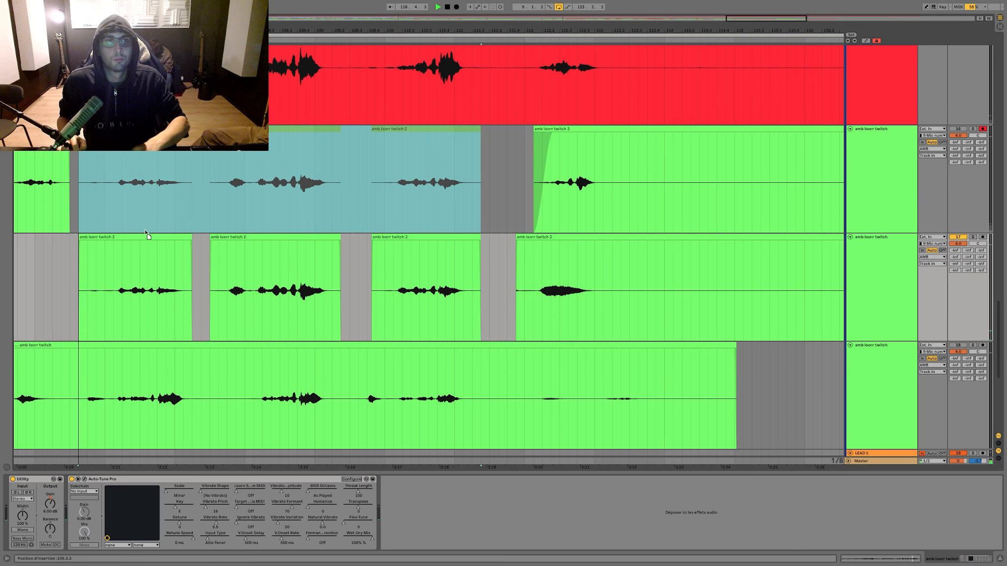
{"action": "left_click", "coordinate": [158, 286]}
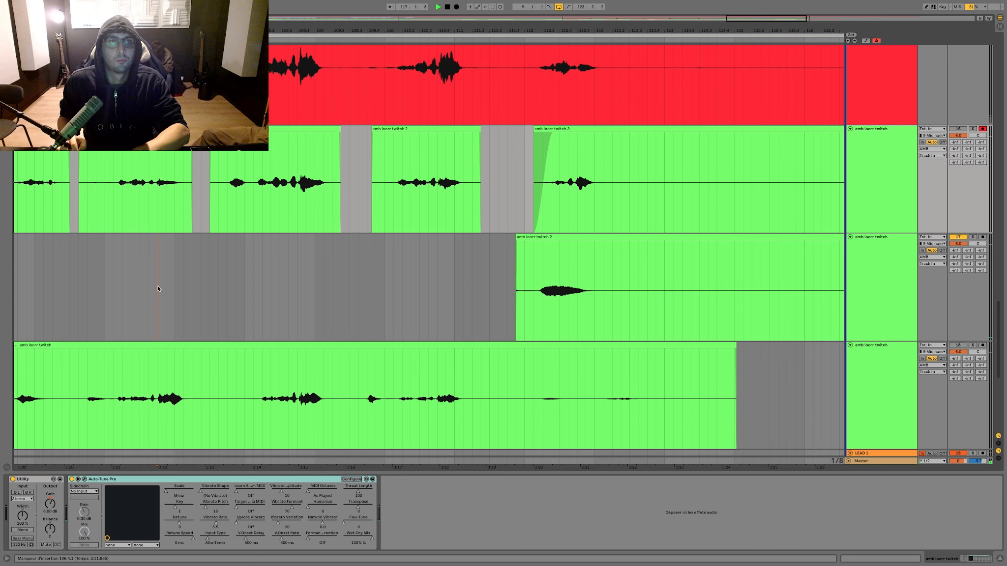
Step: Mute and collapse the second amb track, and unmute the first amb take below it
{"action": "key", "text": "w"}
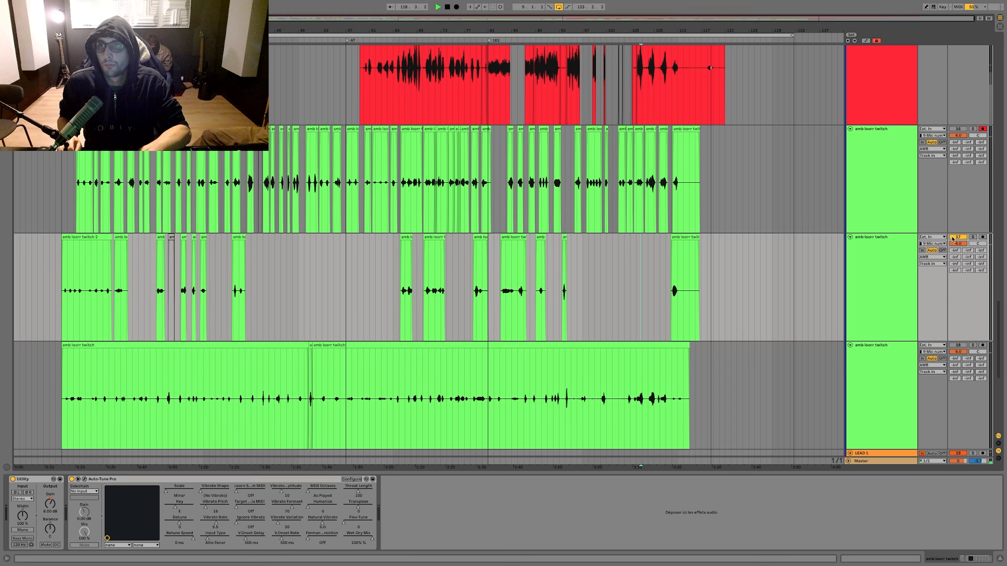
{"action": "key", "text": "Left"}
{"action": "left_click", "coordinate": [957, 245]}
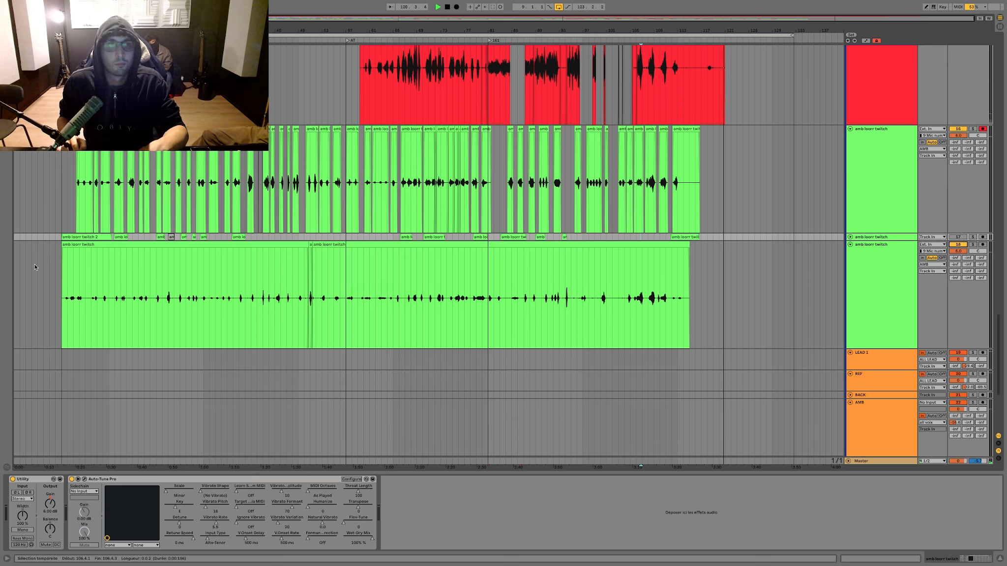
Step: Play the first amb take from its opening phrases and follow it through to bar 17
{"action": "left_click", "coordinate": [76, 295]}
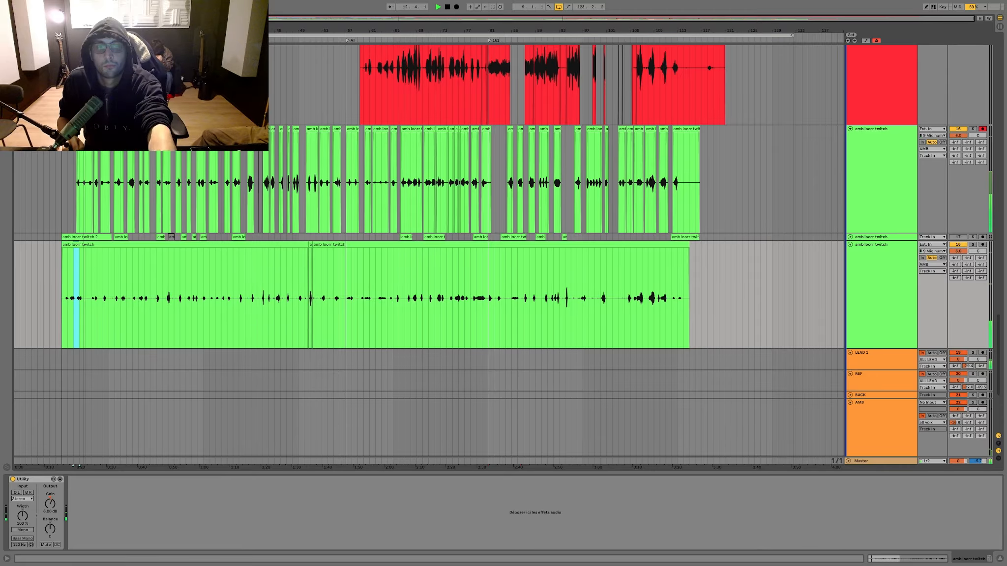
{"action": "scroll", "coordinate": [89, 295], "scroll_direction": "up", "scroll_amount": 2}
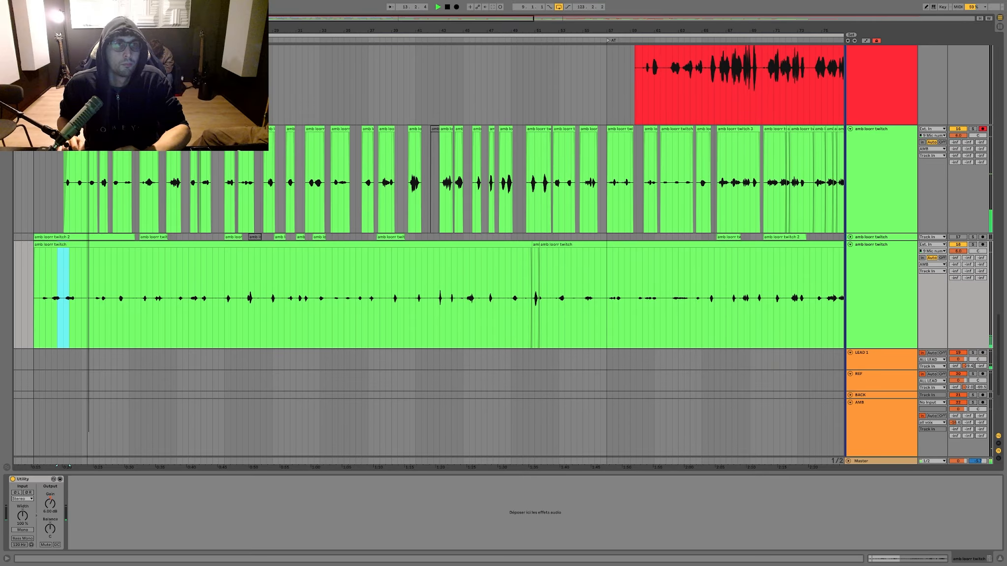
{"action": "scroll", "coordinate": [88, 295], "scroll_direction": "up", "scroll_amount": 3}
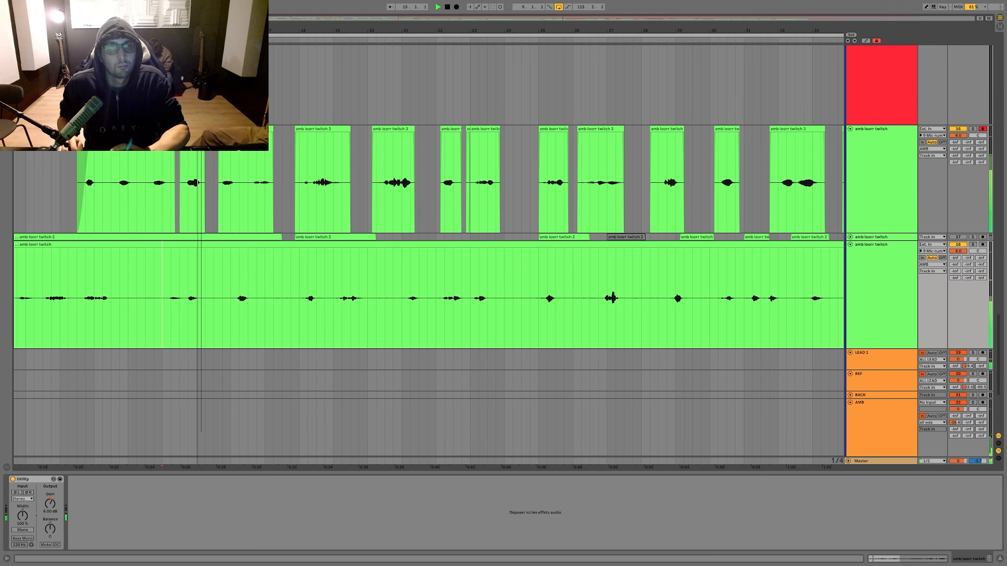
{"action": "scroll", "coordinate": [204, 258], "scroll_direction": "up", "scroll_amount": 3}
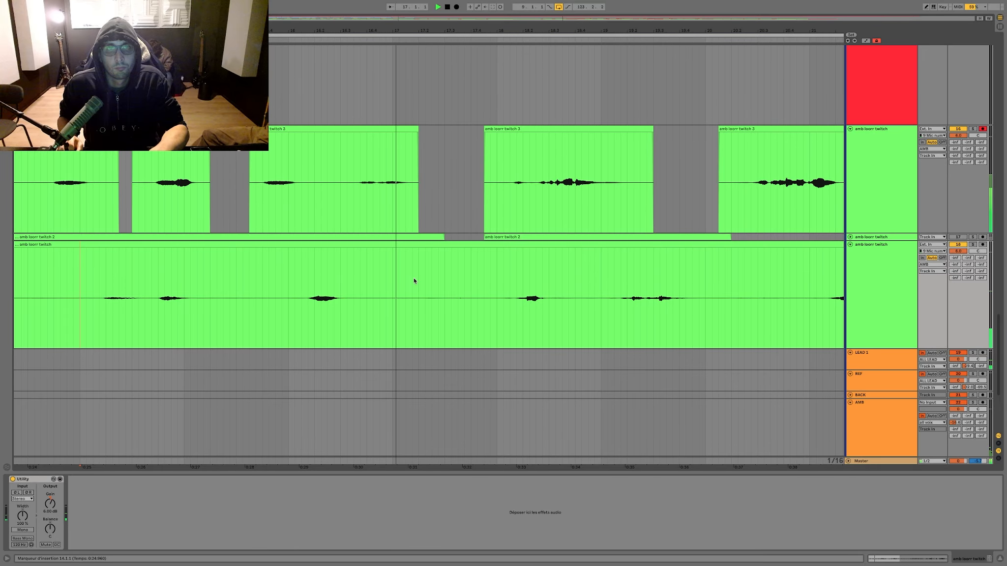
{"action": "scroll", "coordinate": [414, 280], "scroll_direction": "right", "scroll_amount": 4}
Step: Split the first amb take near the end of bar 17 and select its opening section from bar 9
{"action": "left_click", "coordinate": [345, 271]}
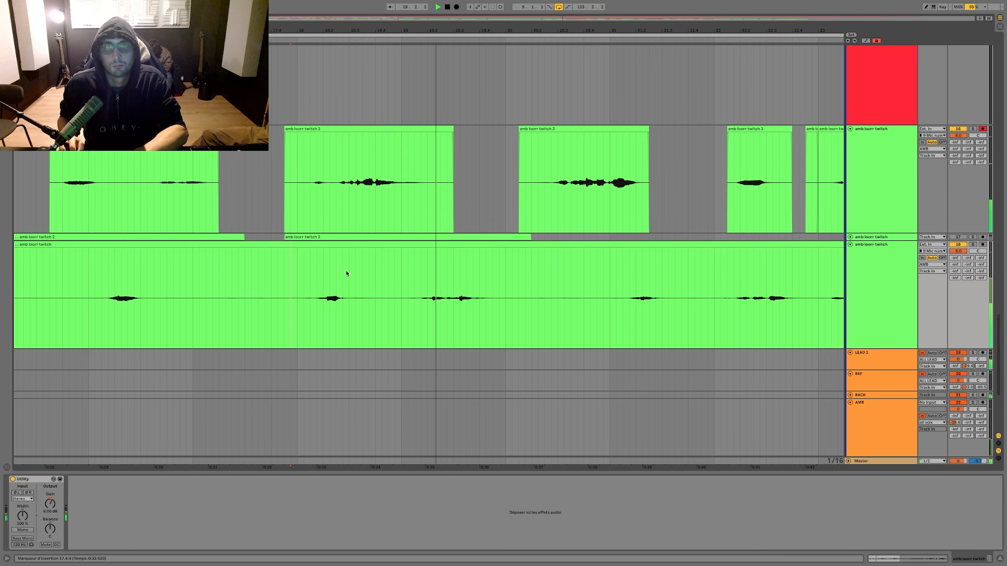
{"action": "left_click_drag", "start_coordinate": [284, 272], "coordinate": [76, 265]}
{"action": "key", "text": "Delete"}
{"action": "scroll", "coordinate": [179, 261], "scroll_direction": "down", "scroll_amount": 5}
{"action": "left_click_drag", "start_coordinate": [162, 250], "coordinate": [195, 250]}
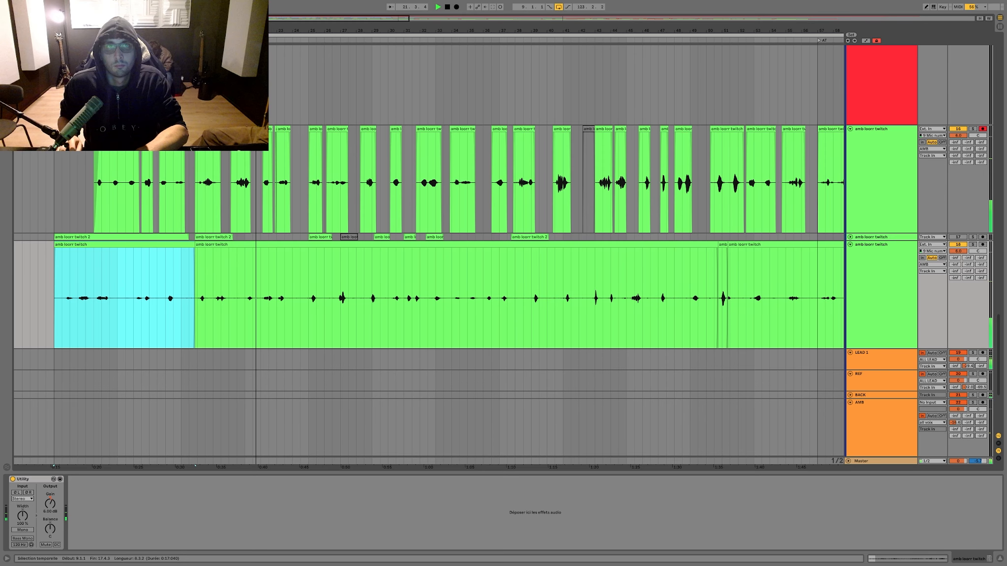
Step: Delete the first amb take from the end of bar 20 up to bar 23.4
{"action": "scroll", "coordinate": [265, 274], "scroll_direction": "up", "scroll_amount": 6}
{"action": "left_click_drag", "start_coordinate": [199, 275], "coordinate": [133, 275]}
{"action": "key", "text": "Delete"}
{"action": "left_click_drag", "start_coordinate": [321, 276], "coordinate": [198, 275]}
{"action": "key", "text": "Delete"}
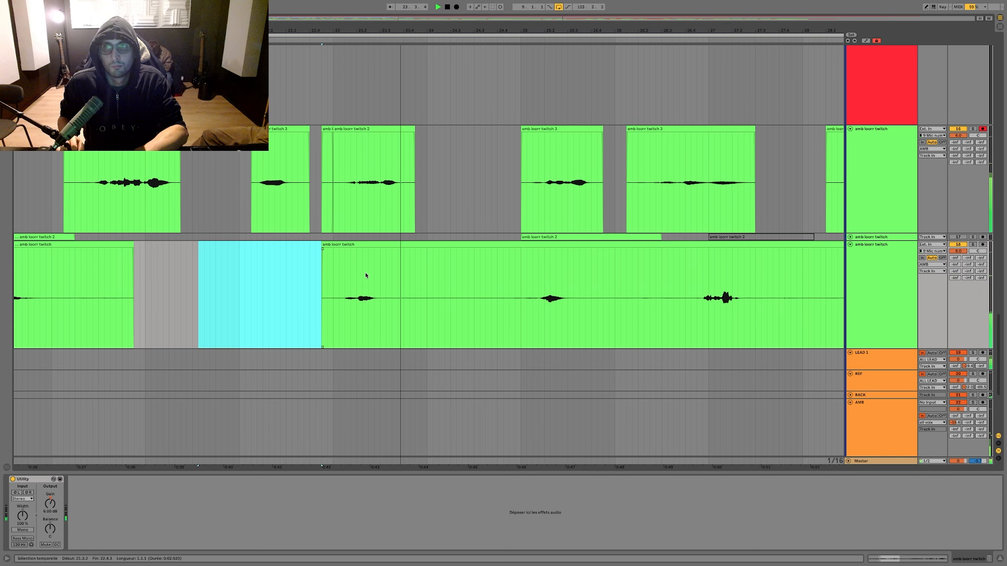
{"action": "left_click_drag", "start_coordinate": [421, 280], "coordinate": [239, 283]}
{"action": "key", "text": "Delete"}
{"action": "scroll", "coordinate": [258, 284], "scroll_direction": "right", "scroll_amount": 5}
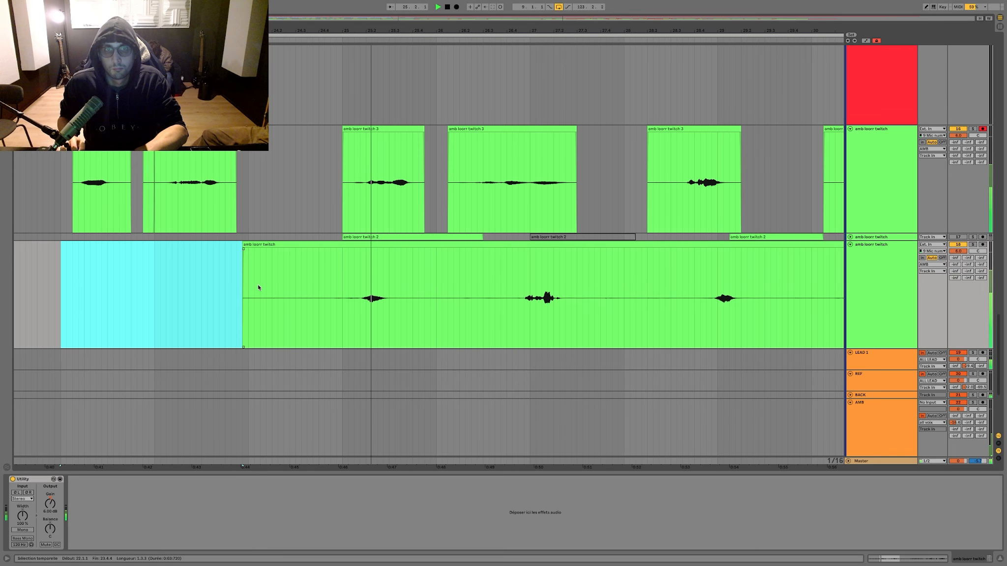
Step: Delete the first amb take's phrases from bar 23.4 up to bar 28.4
{"action": "left_click_drag", "start_coordinate": [431, 285], "coordinate": [207, 285]}
{"action": "key", "text": "Delete"}
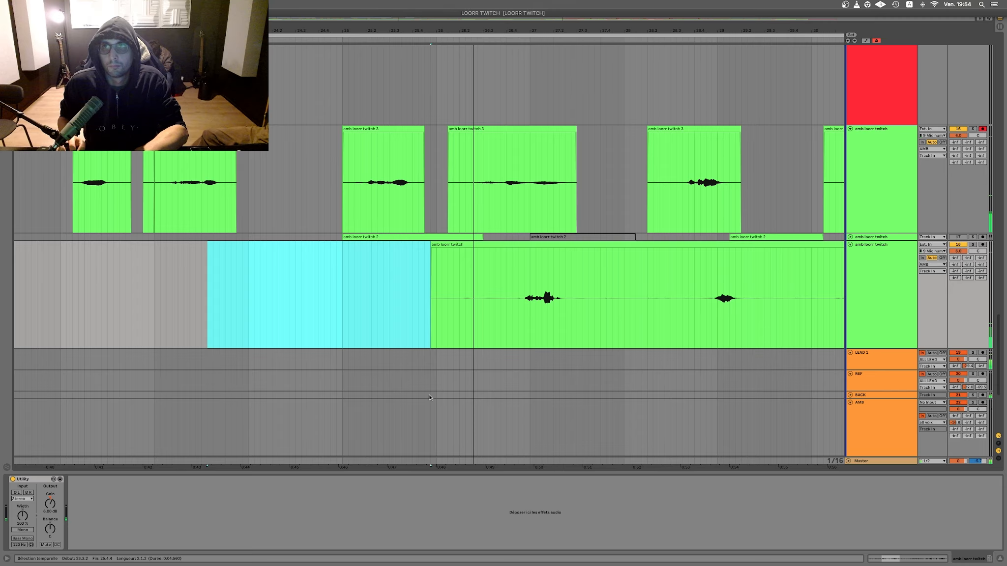
{"action": "scroll", "coordinate": [429, 295], "scroll_direction": "right", "scroll_amount": 5}
{"action": "left_click_drag", "start_coordinate": [489, 286], "coordinate": [277, 285]}
{"action": "key", "text": "Delete"}
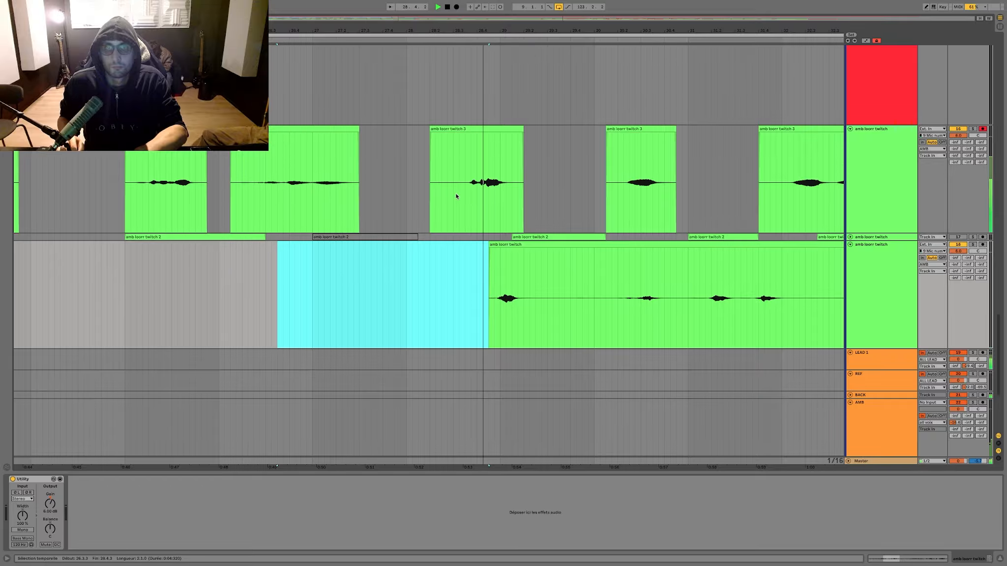
Step: Delete the first amb take from bar 28.4 into bar 42
{"action": "scroll", "coordinate": [455, 193], "scroll_direction": "down", "scroll_amount": 10}
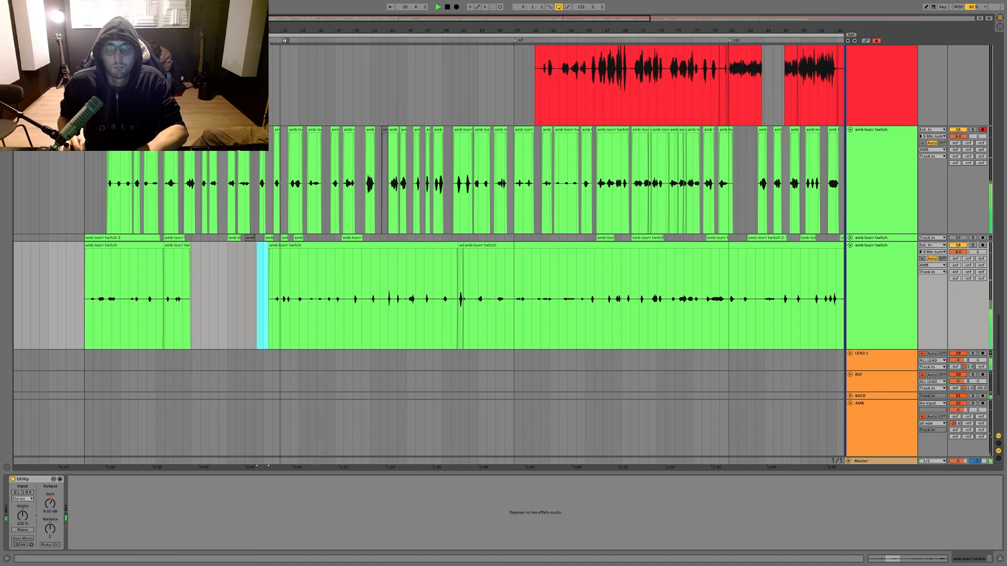
{"action": "scroll", "coordinate": [301, 306], "scroll_direction": "up", "scroll_amount": 10}
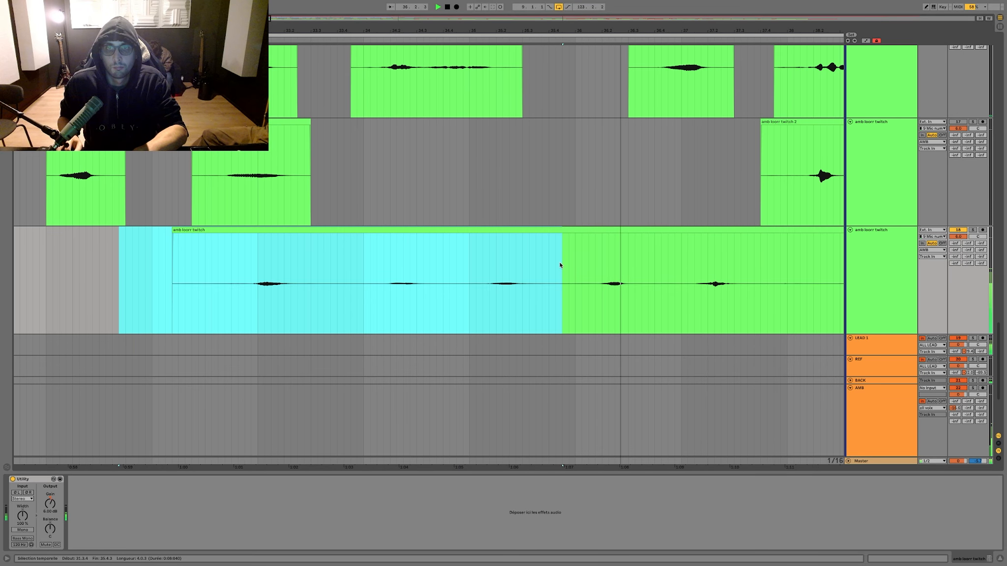
{"action": "left_click_drag", "start_coordinate": [559, 262], "coordinate": [764, 266]}
{"action": "key", "text": "Delete"}
{"action": "scroll", "coordinate": [551, 258], "scroll_direction": "down", "scroll_amount": 5}
{"action": "scroll", "coordinate": [550, 258], "scroll_direction": "right", "scroll_amount": 4}
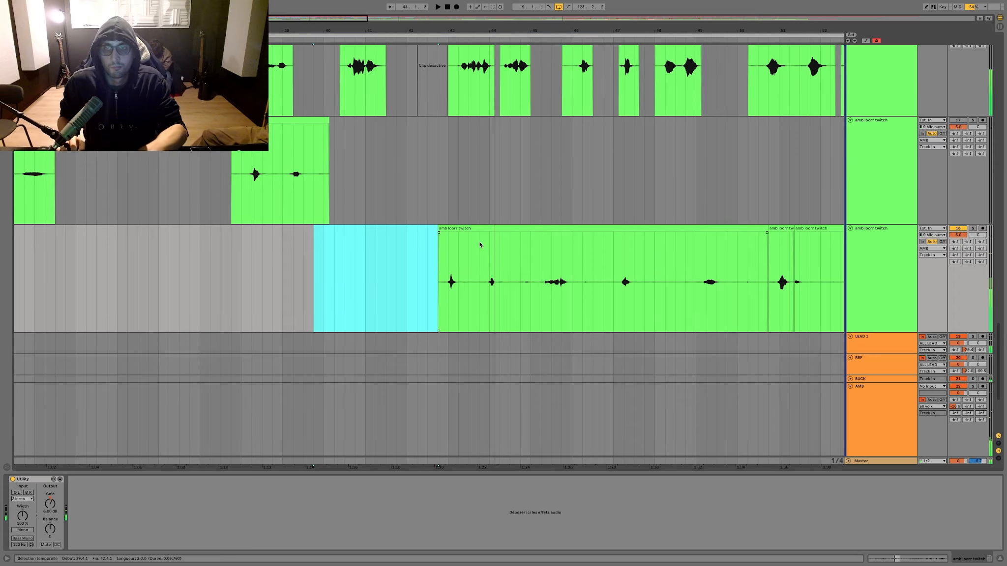
Step: Mute the first amb take and collapse the first and second amb tracks
{"action": "scroll", "coordinate": [481, 241], "scroll_direction": "down", "scroll_amount": 10}
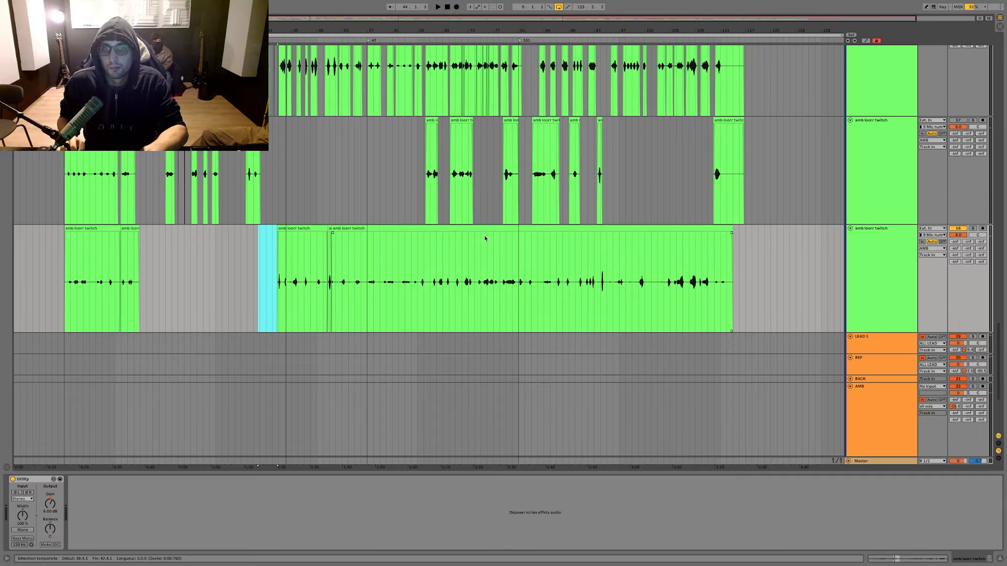
{"action": "left_click", "coordinate": [958, 229]}
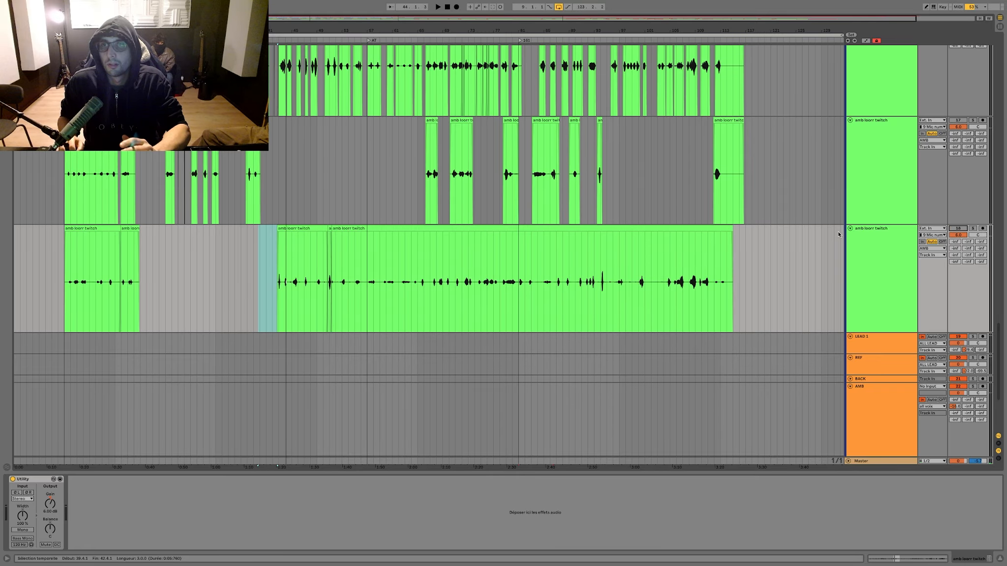
{"action": "left_click", "coordinate": [850, 228]}
{"action": "left_click", "coordinate": [851, 120]}
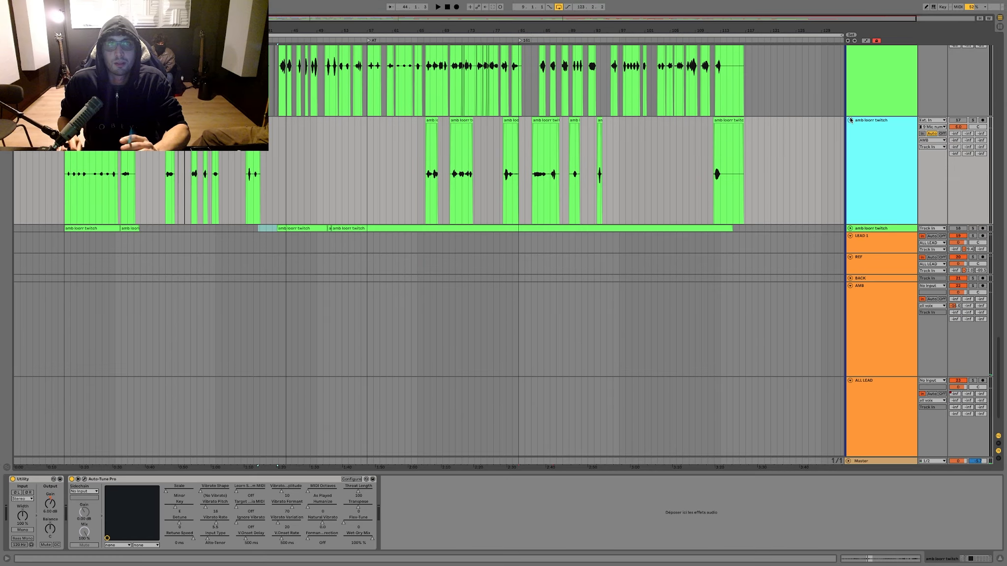
{"action": "left_click", "coordinate": [850, 120]}
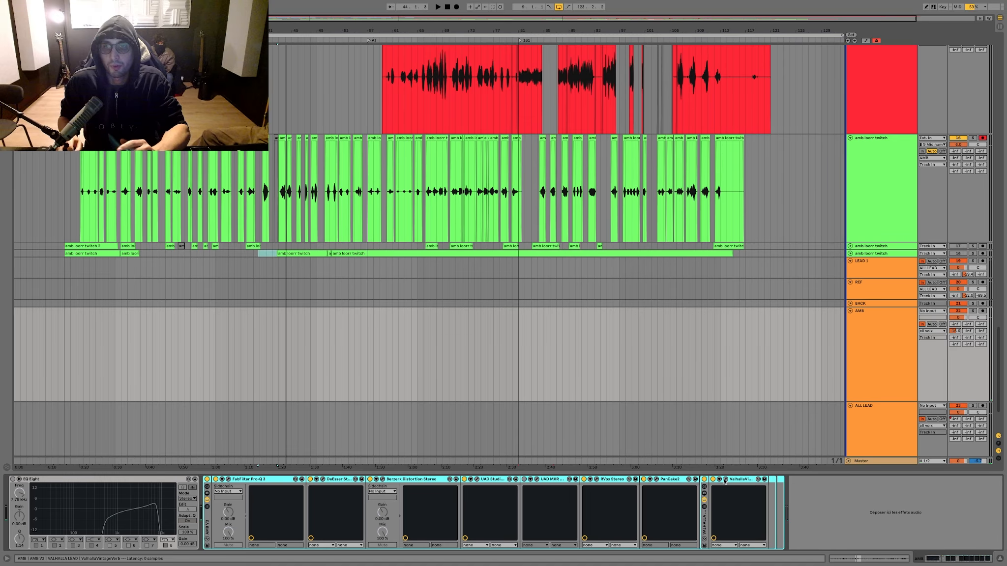
Step: Open ValhallaVintageVerb on the AMB track and slightly lower the tilt shelf's gain in its FabFilter Pro-Q 3
{"action": "left_click", "coordinate": [725, 480]}
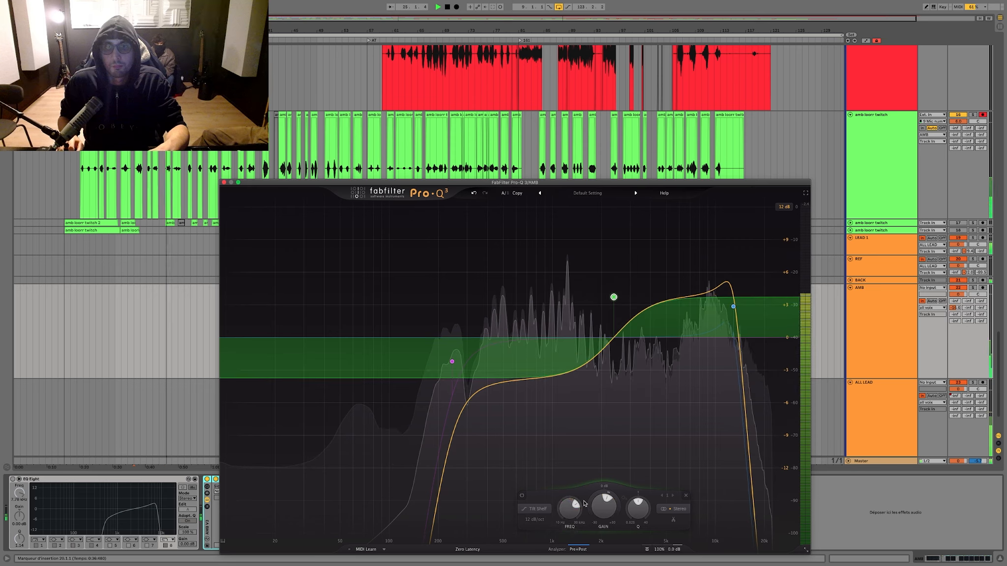
{"action": "left_click_drag", "start_coordinate": [603, 507], "coordinate": [602, 511]}
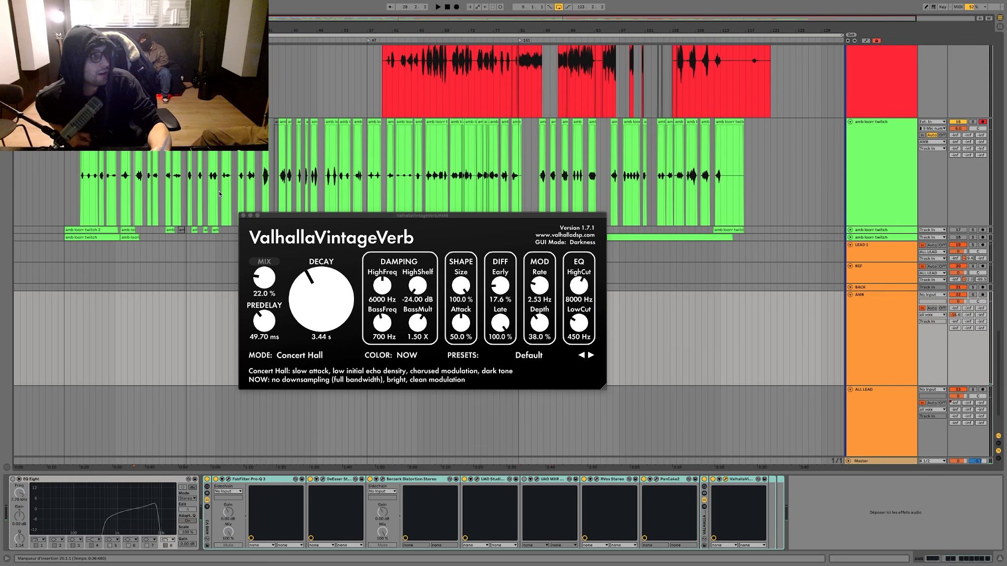
Step: Close the ValhallaVintageVerb window and play the song from bar 9
{"action": "left_click", "coordinate": [242, 217]}
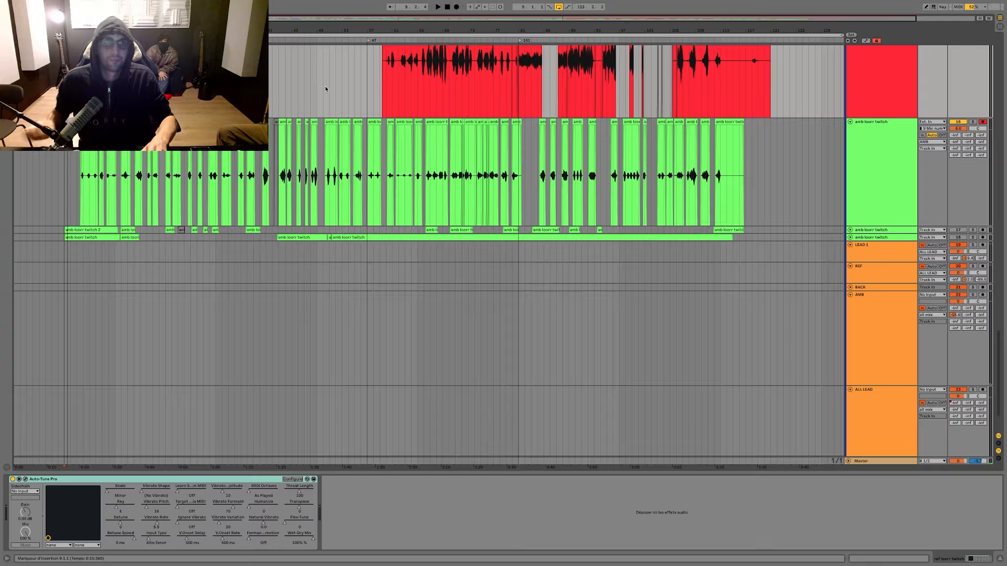
{"action": "key", "text": "space"}
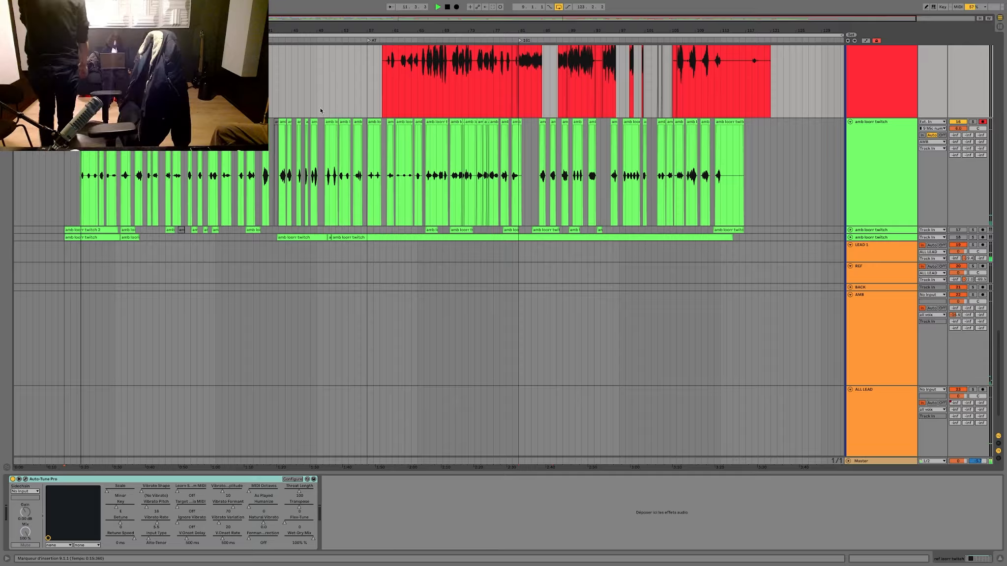